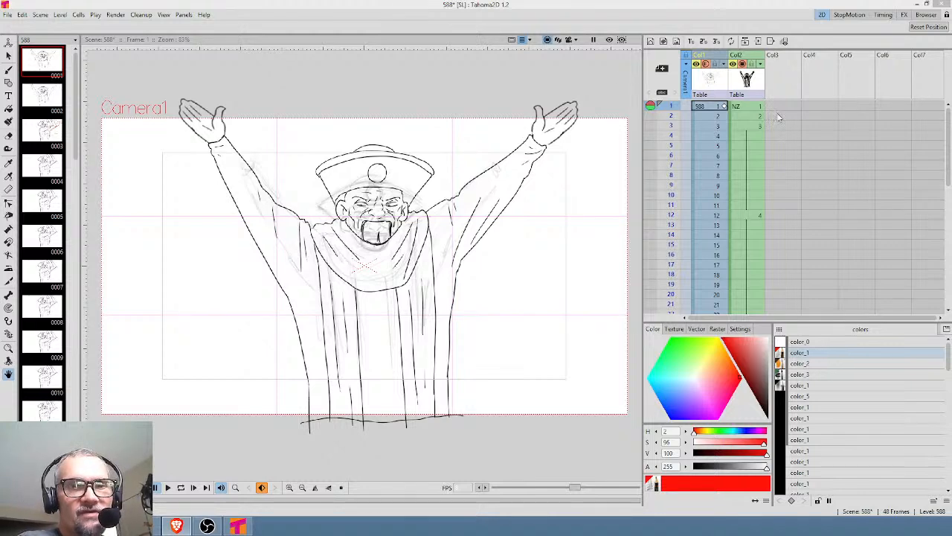
Compare the inked NZ key poses at frames 1, 3 and 12 of scene 588.
left_click(749, 108)
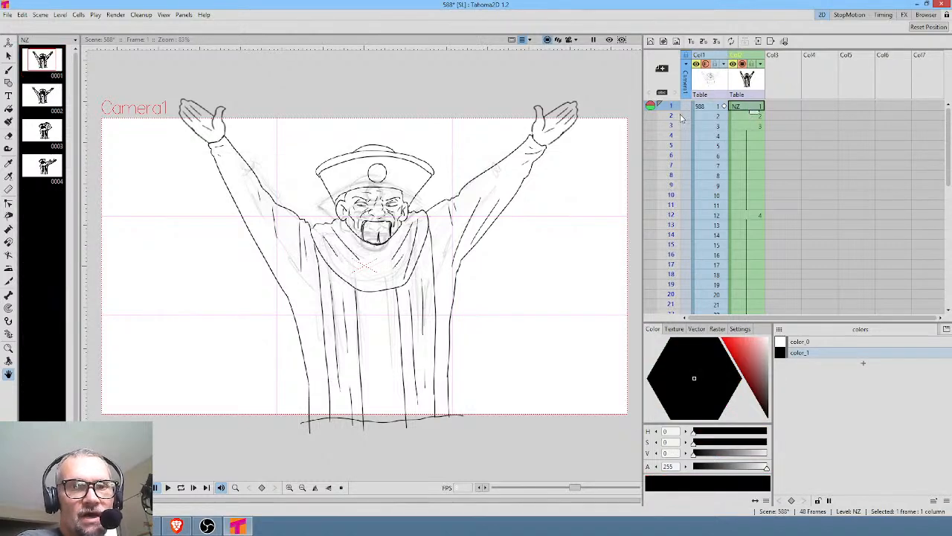
mouse_move(669, 110)
left_mouse_down()
mouse_move(651, 247)
mouse_move(661, 105)
left_mouse_up()
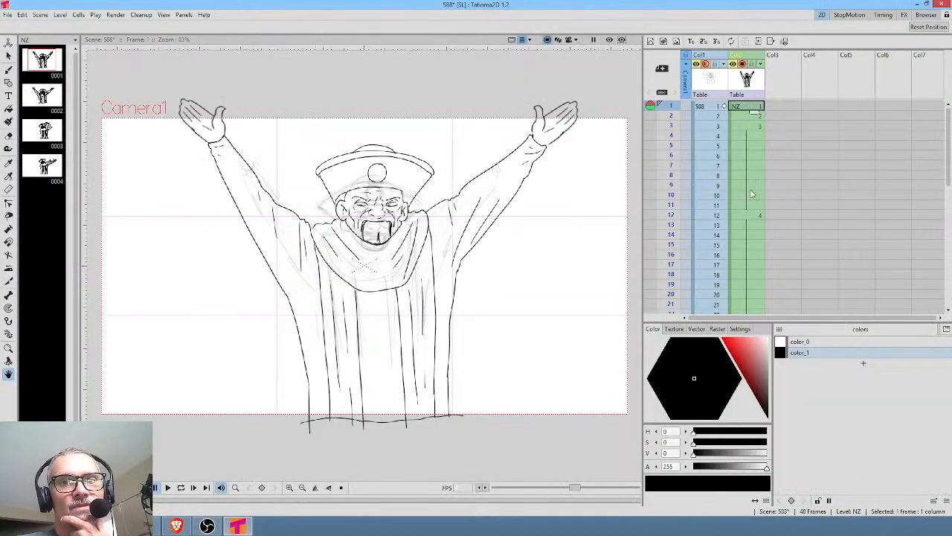
left_click(752, 125)
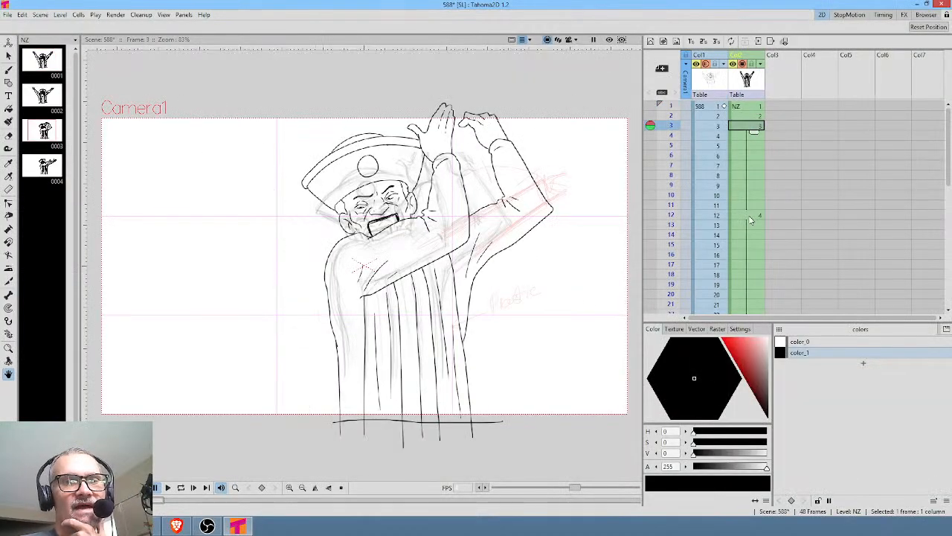
left_click(751, 216)
left_click(752, 125)
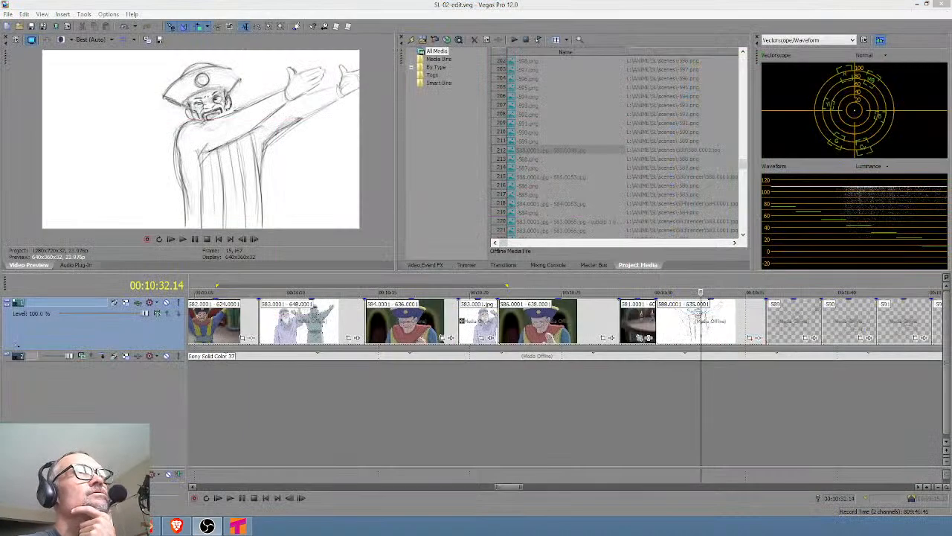
Switch to Vegas Pro and examine the edit timeline's scenes from clip 573 through clip 588.
left_click(556, 389)
scroll(610, 402, "down", 3)
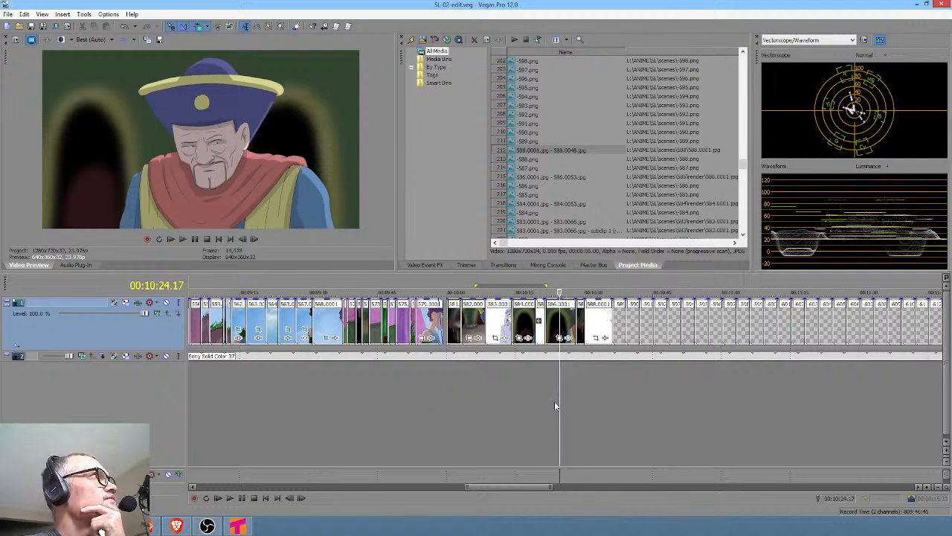
left_click_drag(555, 405, 430, 390)
scroll(450, 389, "up", 5)
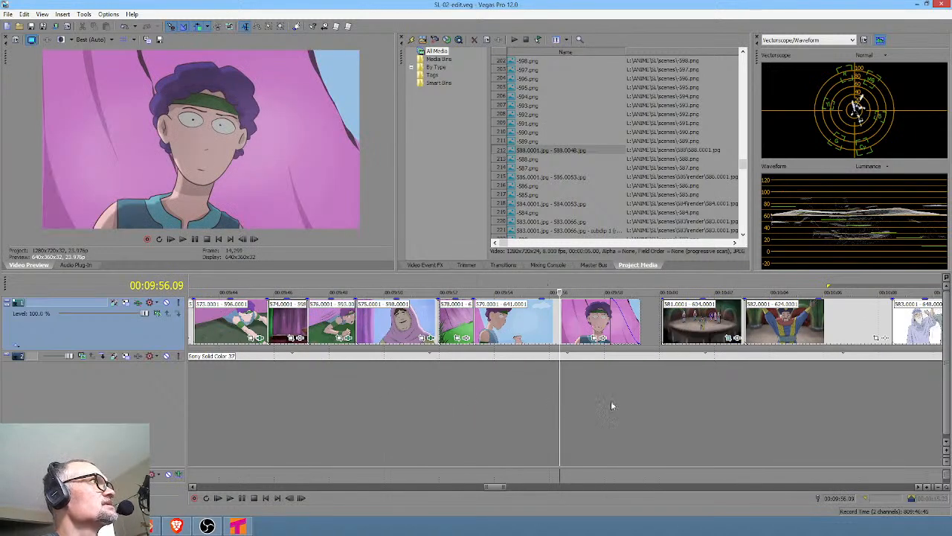
left_click_drag(597, 402, 798, 398)
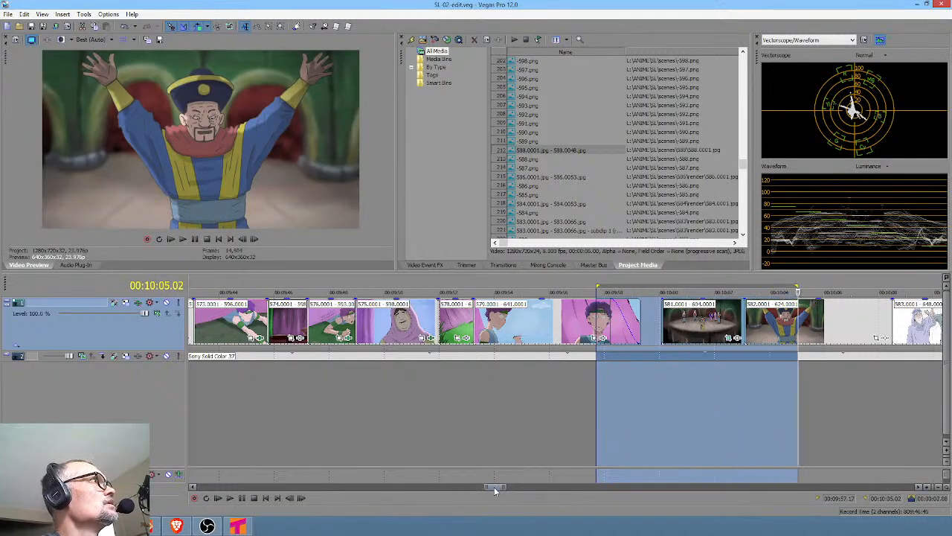
left_click_drag(494, 486, 501, 487)
left_click_drag(468, 399, 914, 400)
scroll(750, 437, "down", 3)
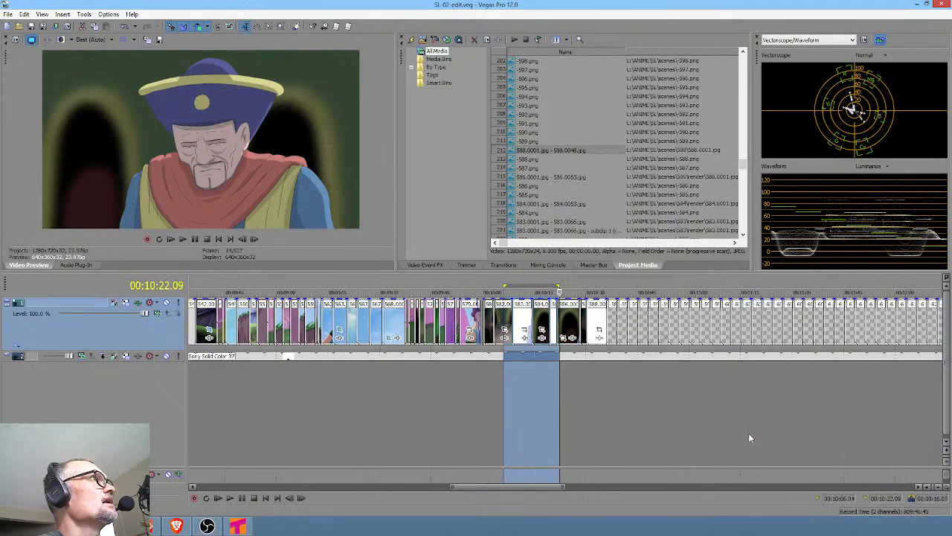
left_click_drag(567, 392, 578, 391)
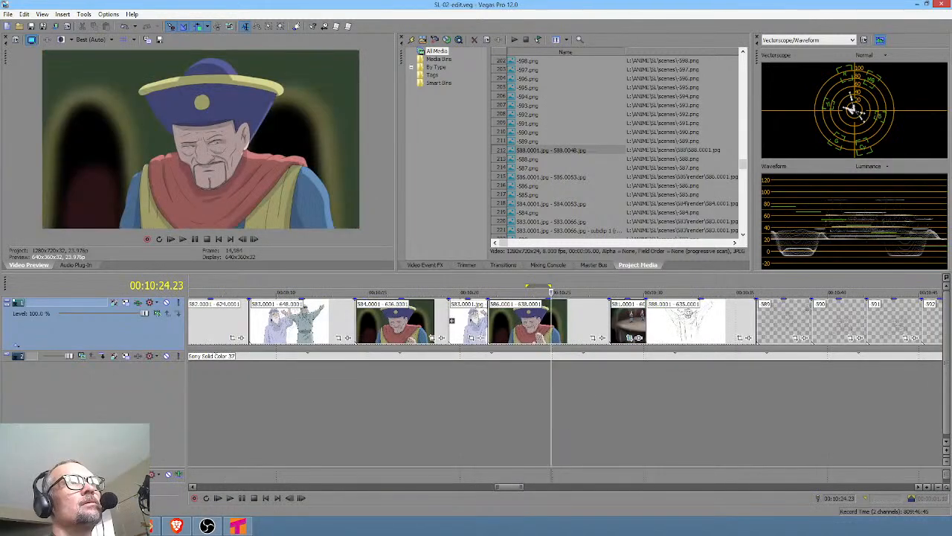
Examine the whole edit timeline, scrubbing the earlier scenes back to the start of the episode.
key("alt+Tab")
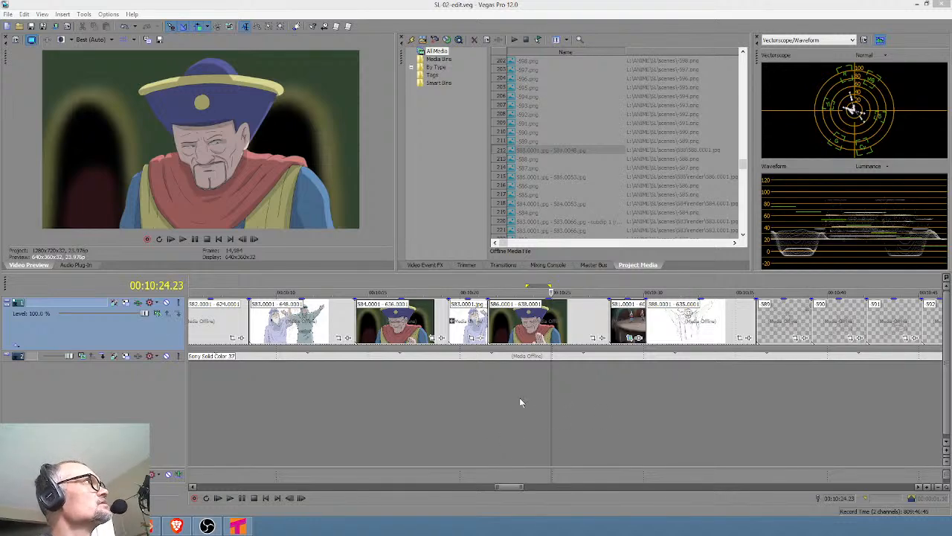
scroll(544, 392, "down", 6)
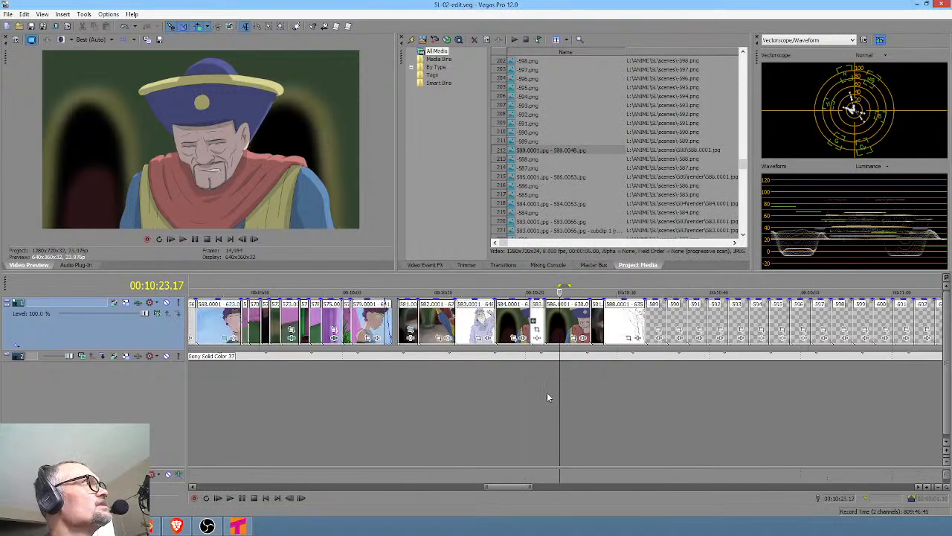
scroll(564, 394, "down", 4)
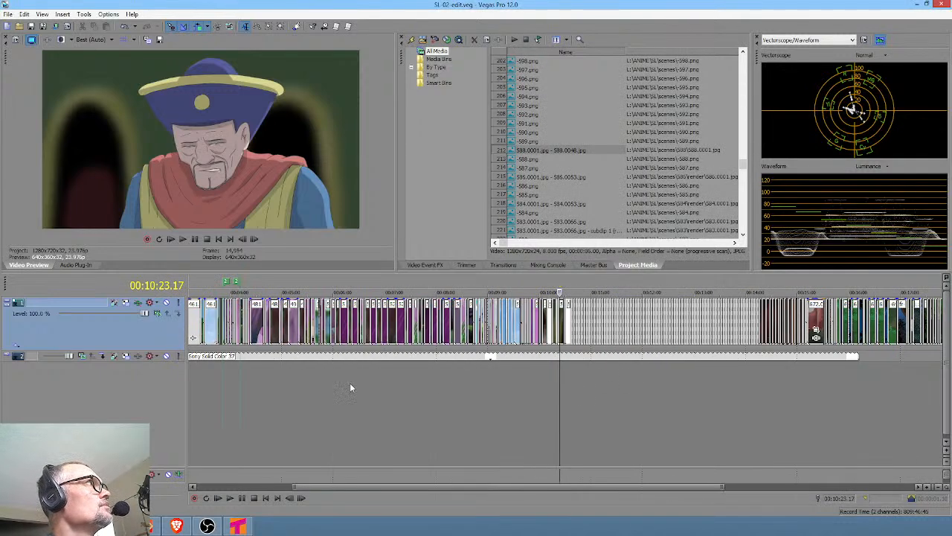
left_click_drag(209, 386, 275, 387)
scroll(354, 414, "down", 3)
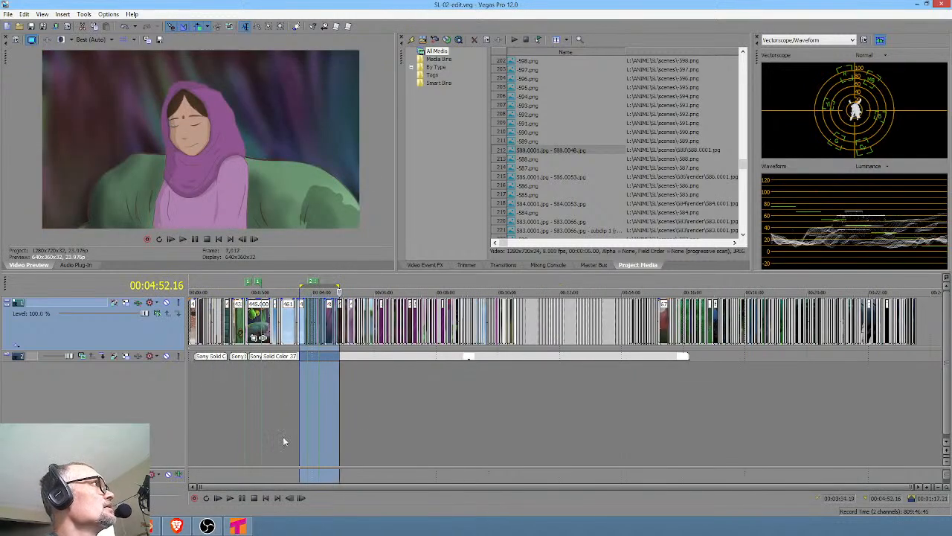
left_click(197, 393)
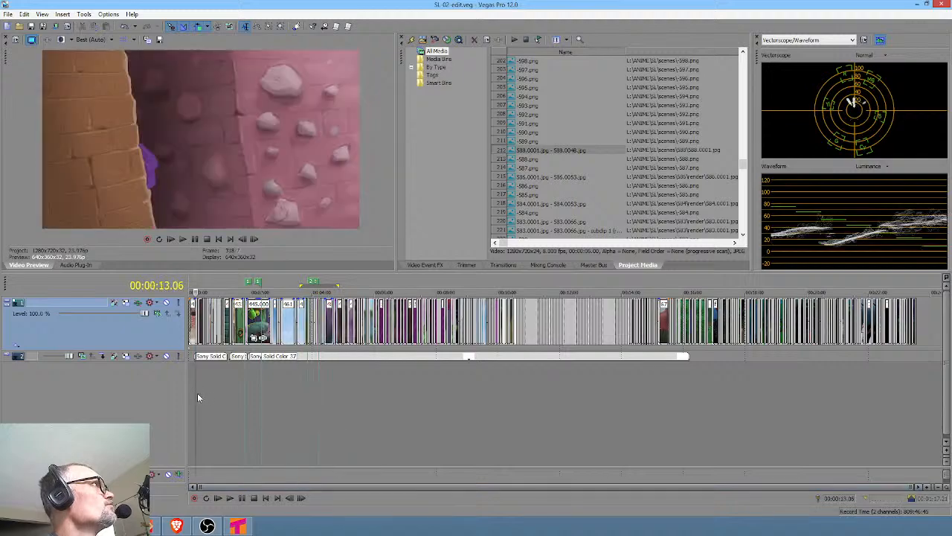
scroll(199, 393, "up", 4)
left_click_drag(287, 401, 380, 413)
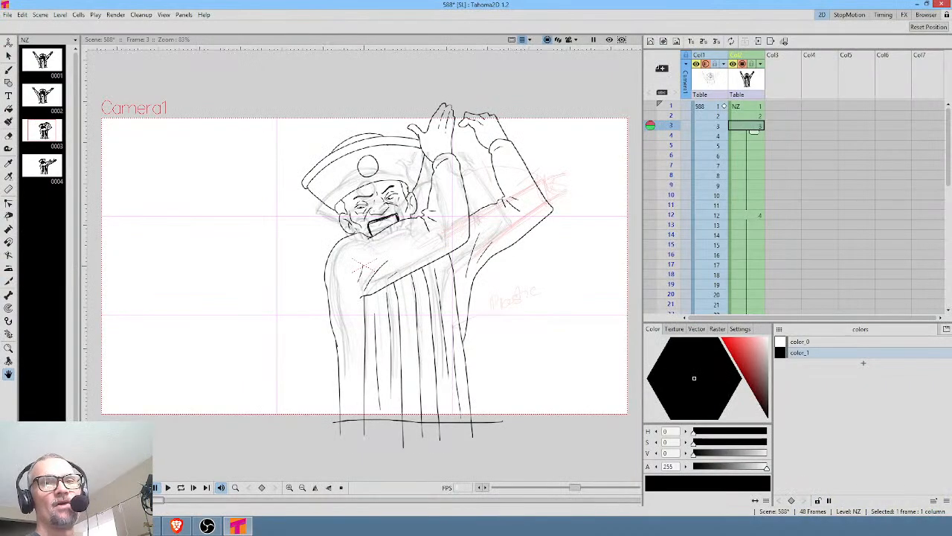
Switch back to Tahoma2D and make color_1 of level 588 black for brush drawing on frame 1.
left_click(712, 106)
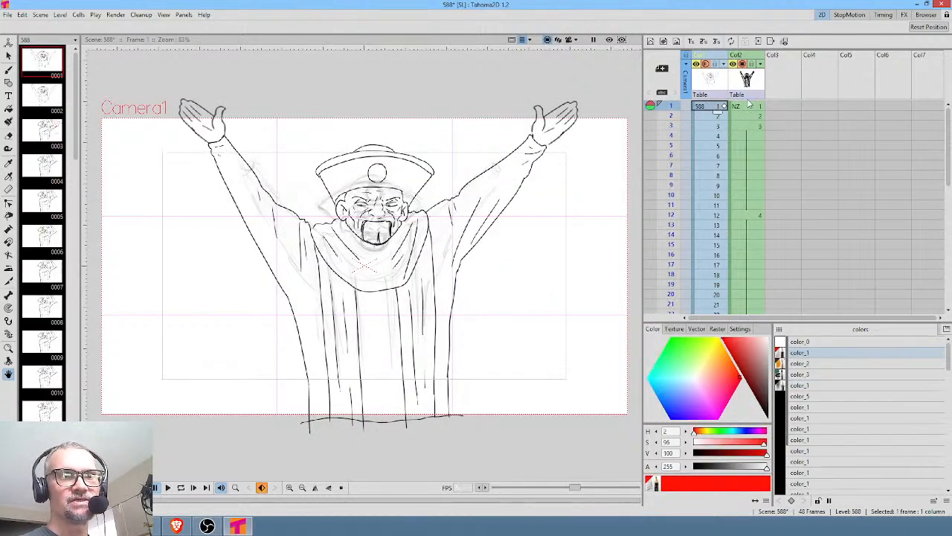
left_click(820, 354)
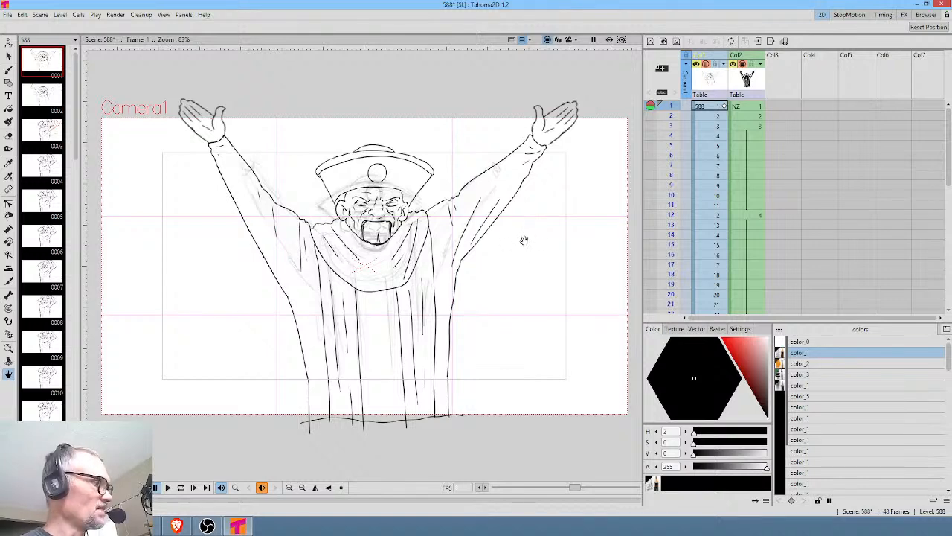
key("b")
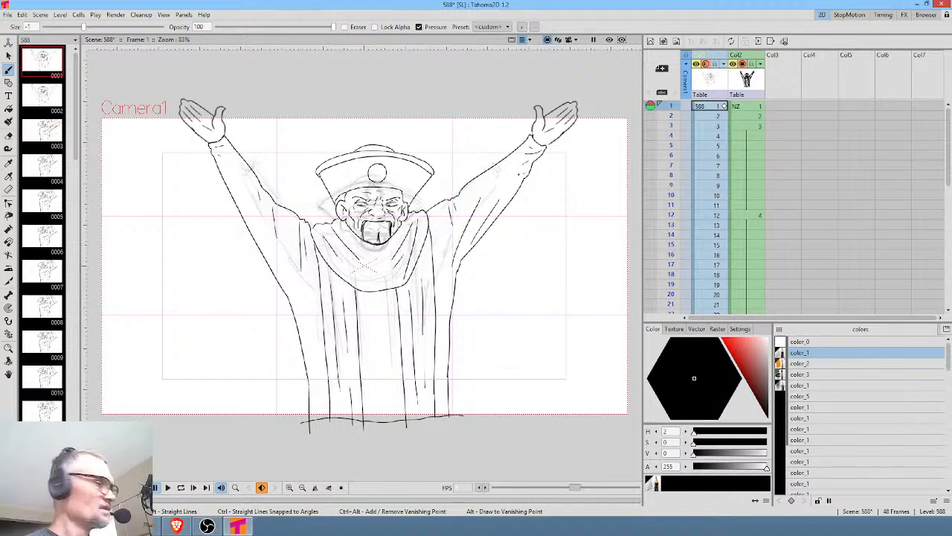
Erase the rough character sketch from frame 1 of level 588 and hide the NZ column's drawing.
key("e")
mouse_move(512, 146)
left_mouse_down()
mouse_move(275, 134)
mouse_move(576, 197)
mouse_move(513, 148)
left_mouse_up()
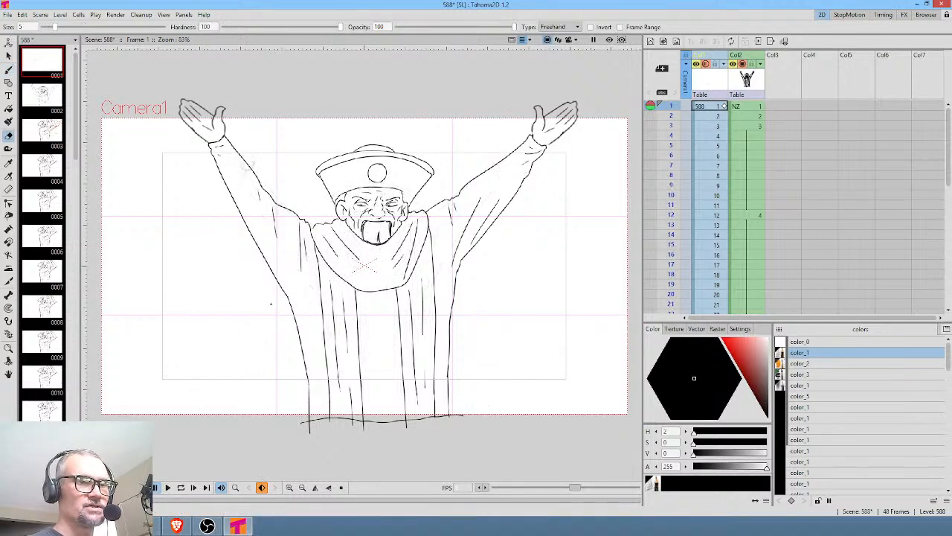
left_click(742, 64)
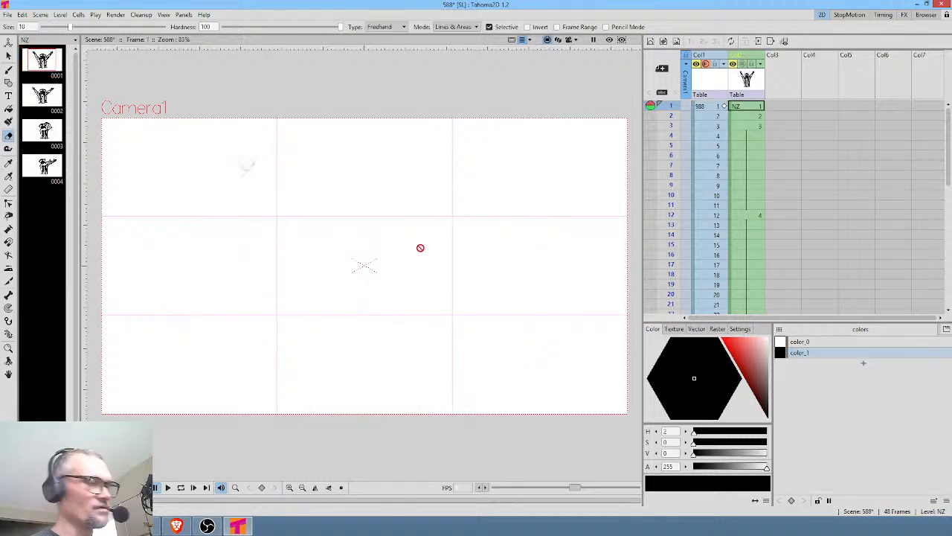
Sketch a pointed dome above a curved band with vertical divisions on frame 1 of level 588.
left_click(718, 106)
key("b")
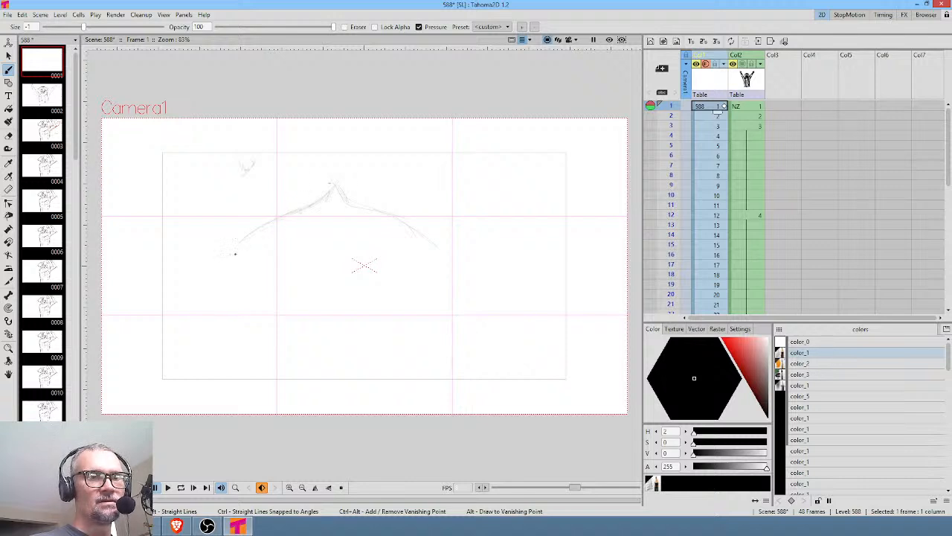
left_click_drag(293, 259, 436, 252)
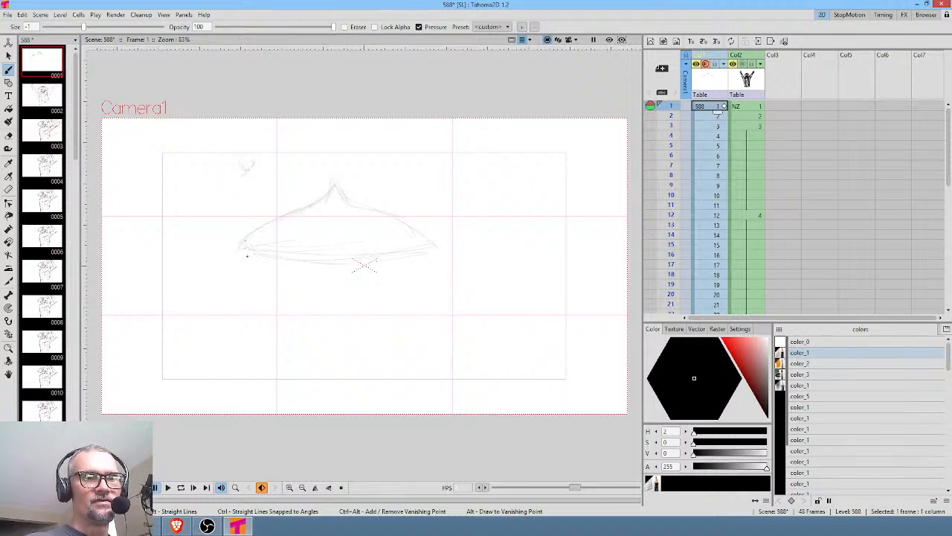
left_click_drag(248, 286, 253, 310)
left_click_drag(241, 257, 240, 295)
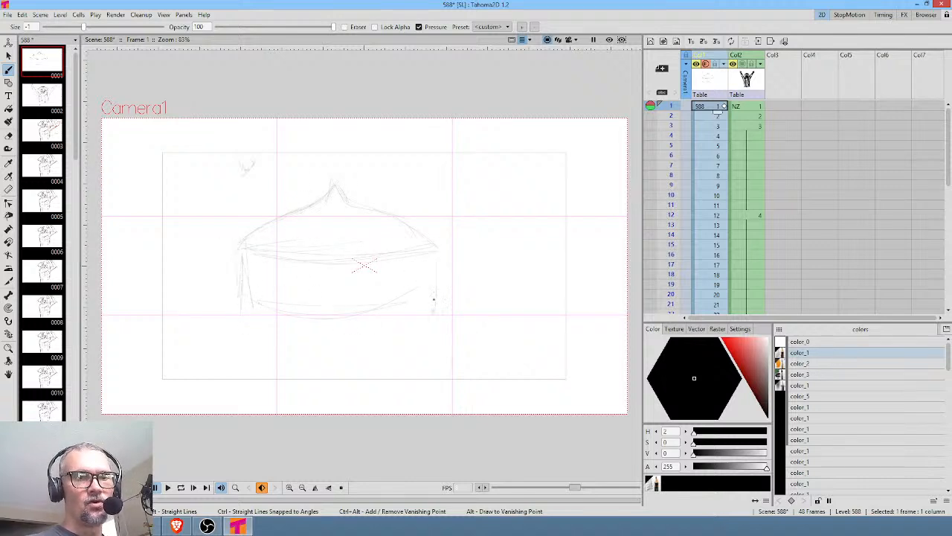
left_click_drag(438, 248, 436, 276)
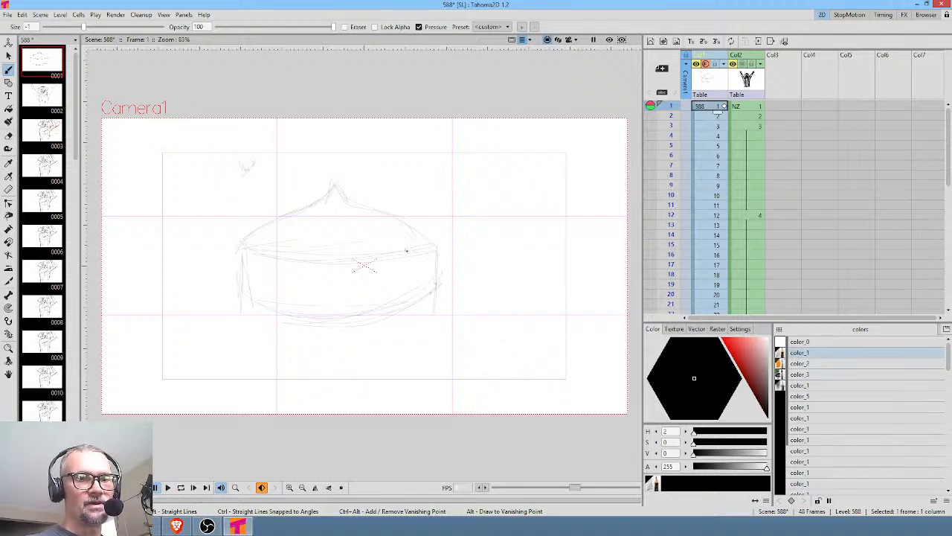
left_click_drag(272, 260, 272, 299)
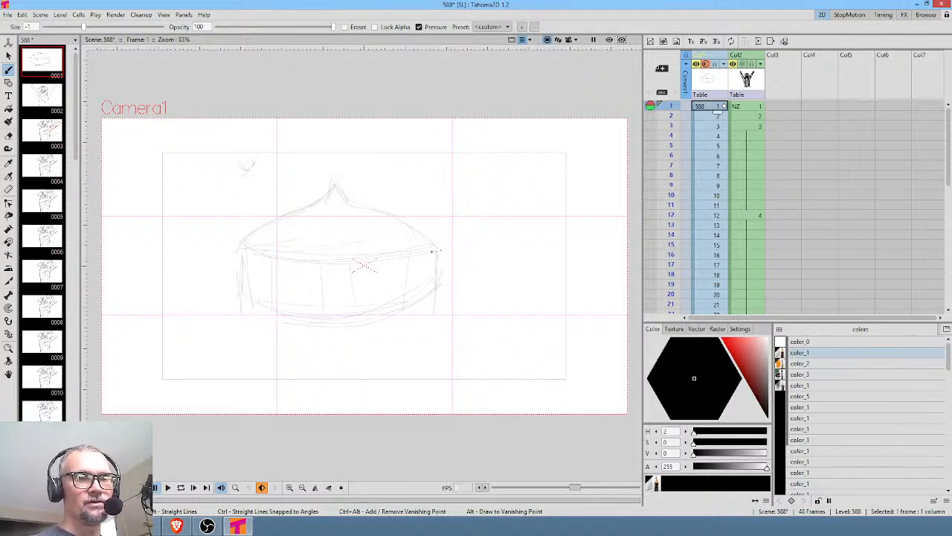
Reinforce the dome sketch's pointed peak and the curve of its right edge.
left_click_drag(334, 177, 339, 191)
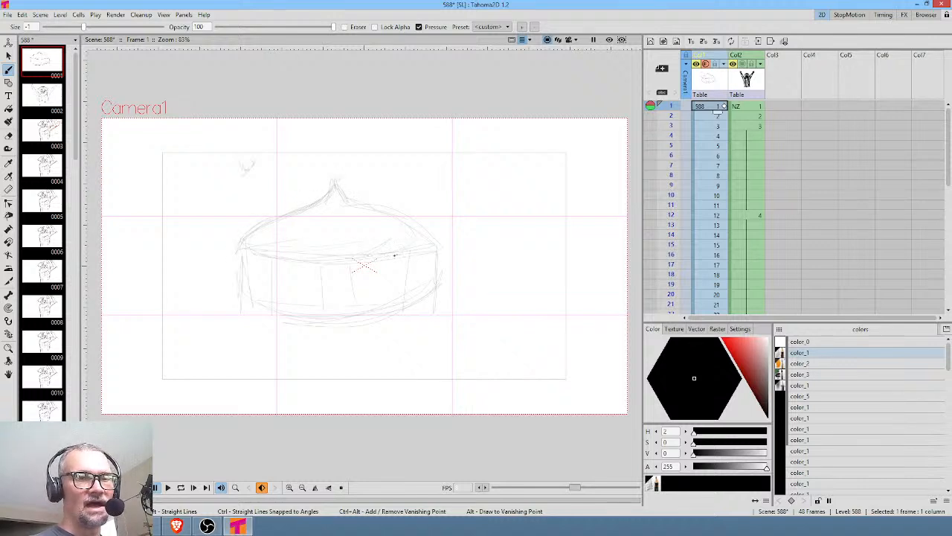
left_click_drag(432, 230, 427, 242)
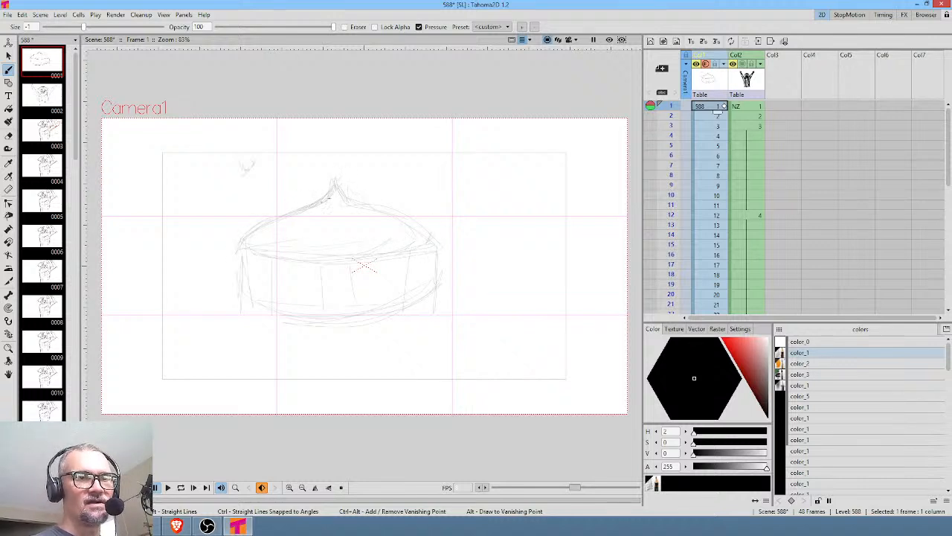
left_click_drag(338, 173, 340, 192)
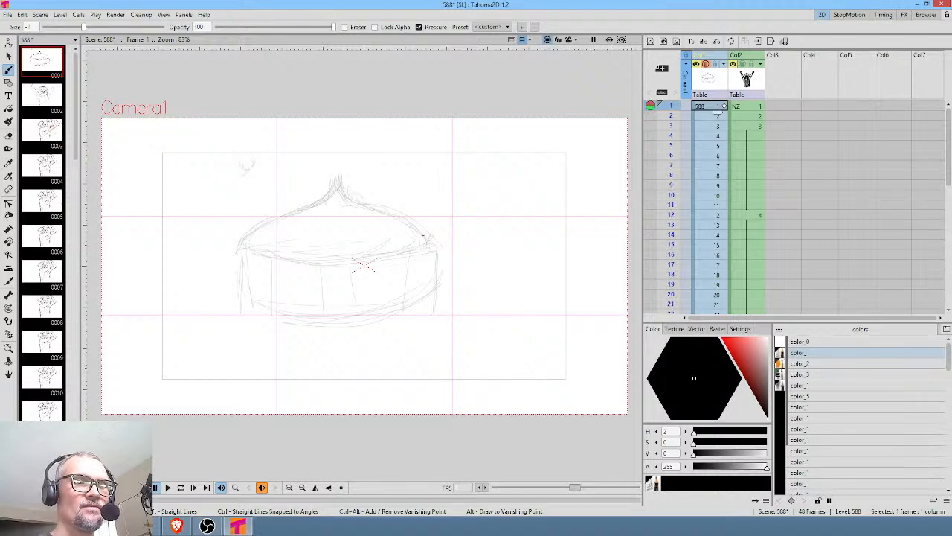
Select the dome sketch, scale it down and move it to the upper-left area of the camera frame.
key("s")
mouse_move(357, 148)
left_mouse_down()
mouse_move(276, 365)
mouse_move(389, 155)
left_mouse_up()
mouse_move(509, 160)
left_mouse_down()
mouse_move(410, 218)
mouse_move(380, 255)
left_mouse_up()
left_click_drag(311, 294, 247, 215)
Sketch a large tilted oval with a smaller oval inside it, plus a curved arrow beside the dome.
key("b")
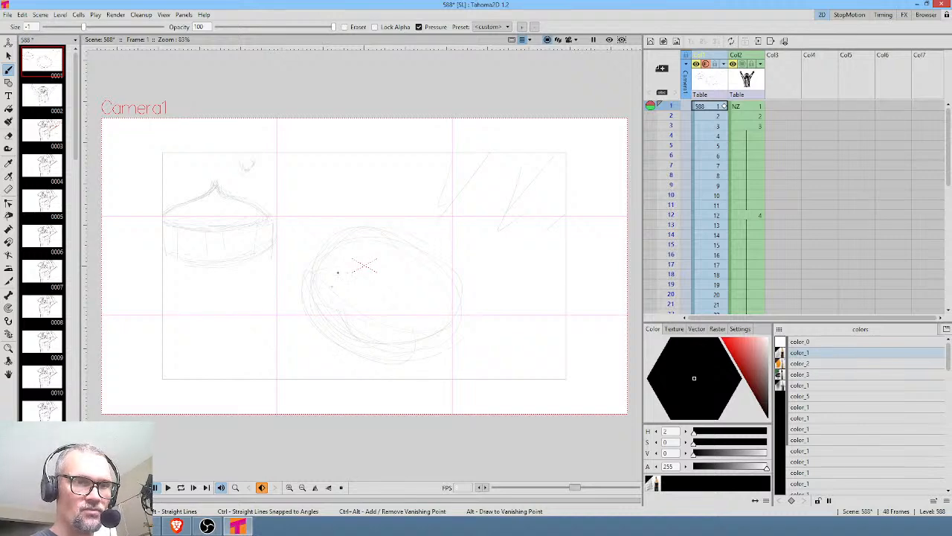
mouse_move(348, 325)
left_mouse_down()
mouse_move(366, 252)
mouse_move(350, 289)
mouse_move(400, 258)
mouse_move(373, 254)
mouse_move(423, 265)
mouse_move(456, 285)
left_mouse_up()
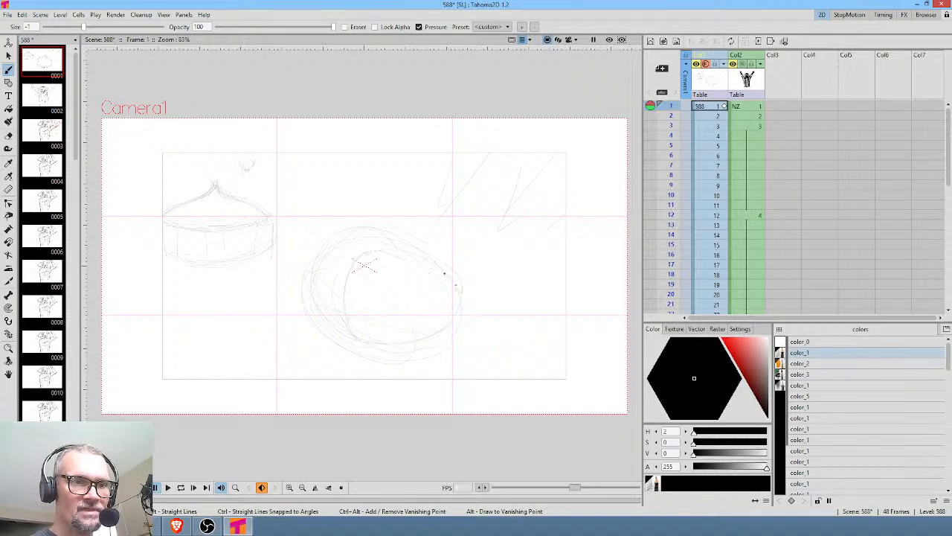
mouse_move(341, 299)
left_mouse_down()
mouse_move(352, 344)
mouse_move(334, 334)
mouse_move(349, 224)
mouse_move(331, 238)
mouse_move(374, 232)
mouse_move(410, 245)
mouse_move(389, 279)
mouse_move(394, 298)
mouse_move(357, 321)
mouse_move(436, 318)
mouse_move(396, 328)
mouse_move(436, 310)
left_mouse_up()
left_click_drag(432, 266, 442, 296)
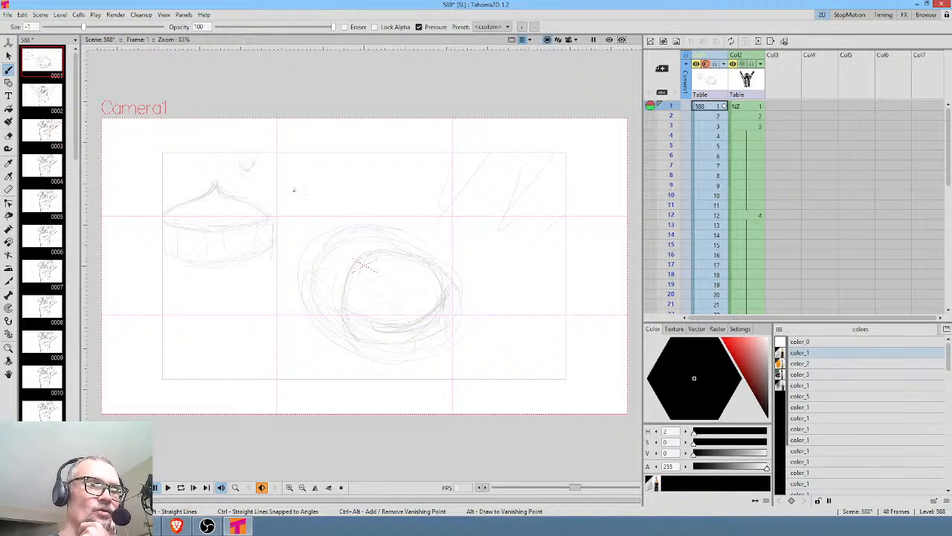
mouse_move(292, 193)
left_mouse_down()
mouse_move(295, 204)
mouse_move(345, 207)
mouse_move(345, 192)
left_mouse_up()
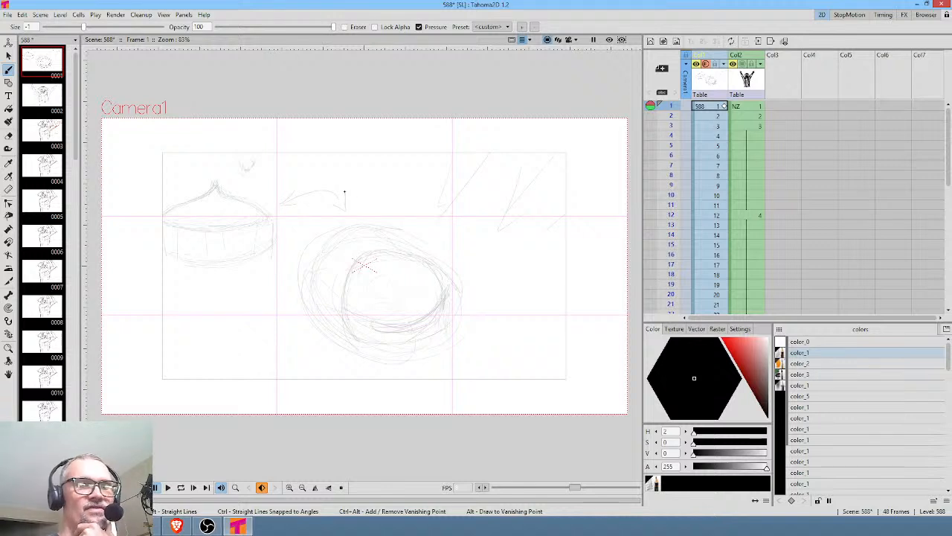
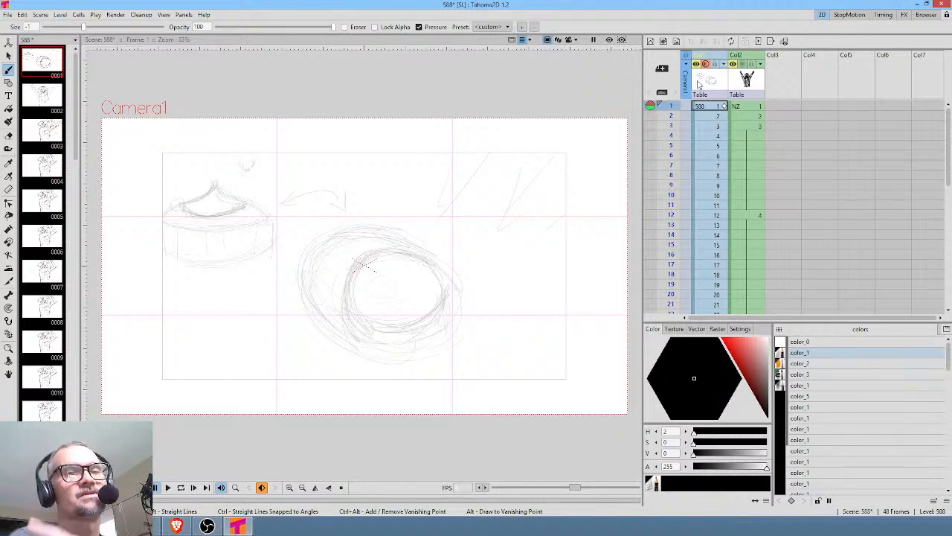
Show the NZ column's inked drawing again at frame 1.
left_click(749, 109)
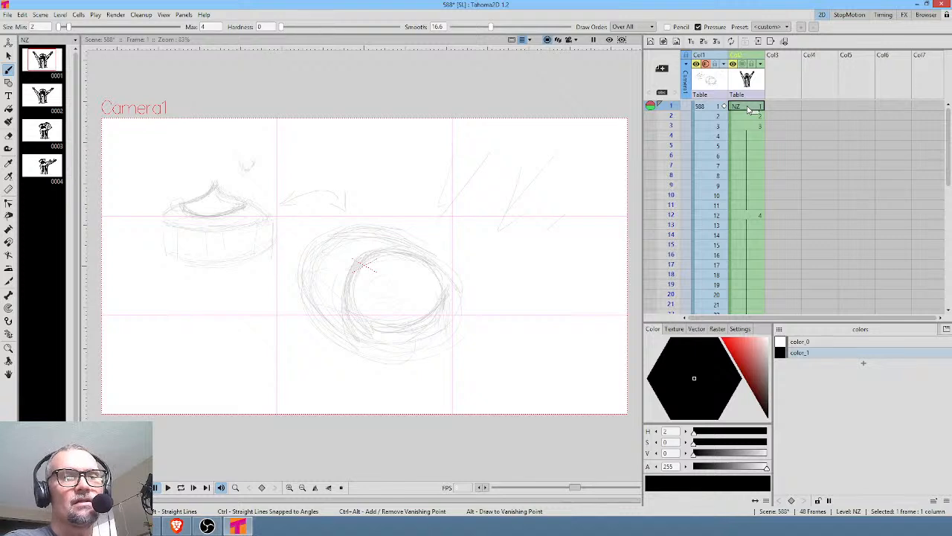
left_click(744, 63)
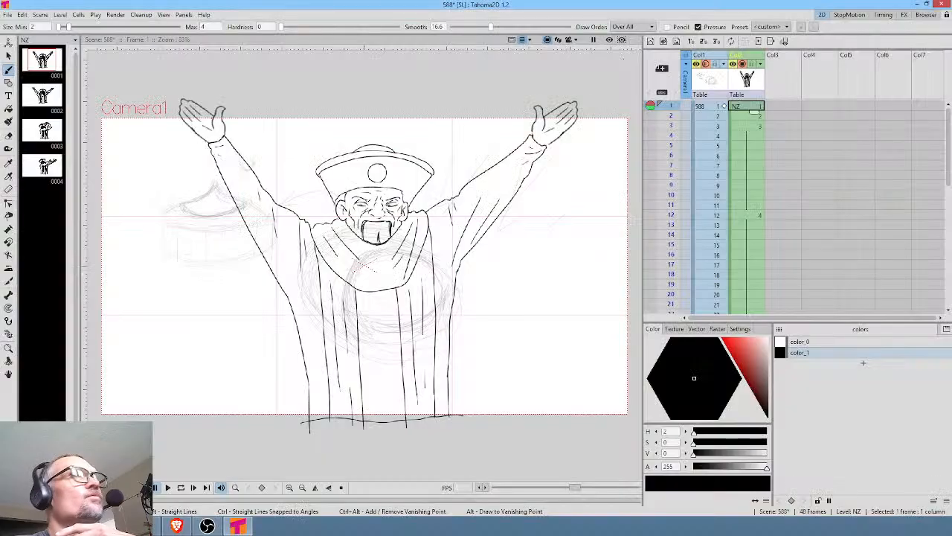
Delete the rough 588 column from the Xsheet and clear its unused level from the scene cast.
left_click(709, 82)
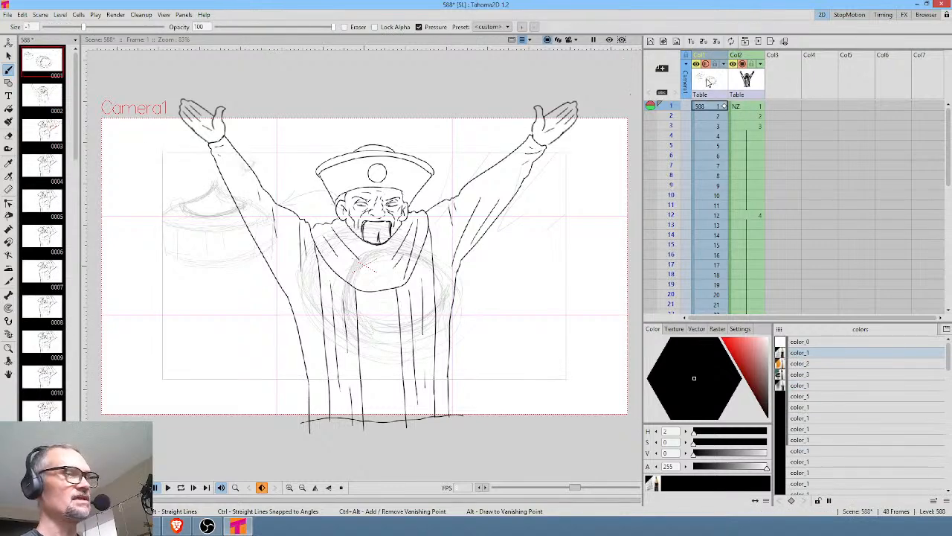
key("Delete")
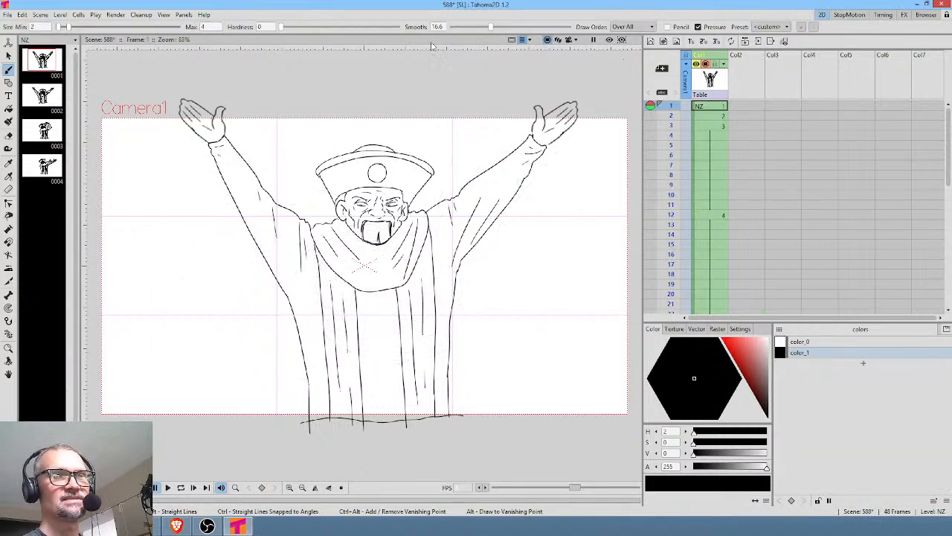
left_click(187, 20)
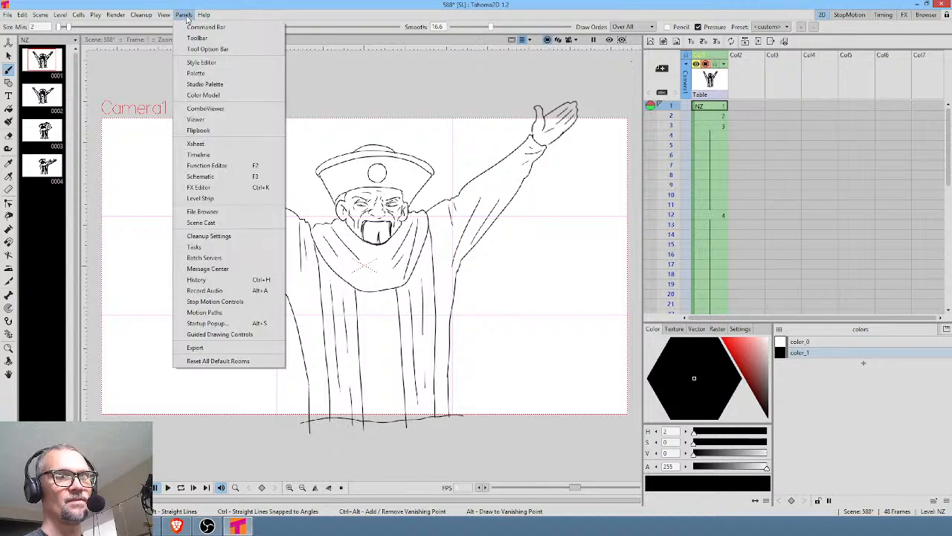
left_click(236, 223)
right_click(662, 297)
left_click(677, 304)
left_click(735, 258)
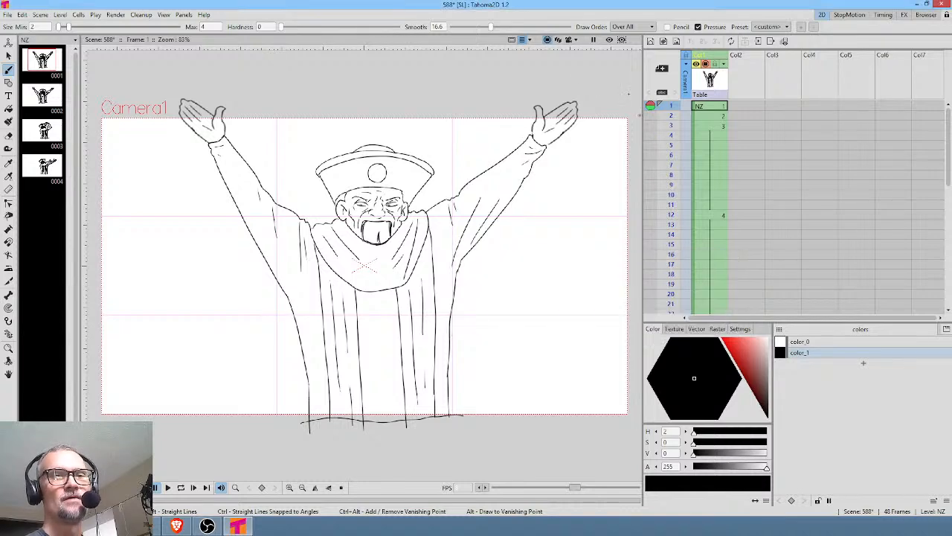
Save scene 588 with only the inked NZ column in it.
left_click(8, 15)
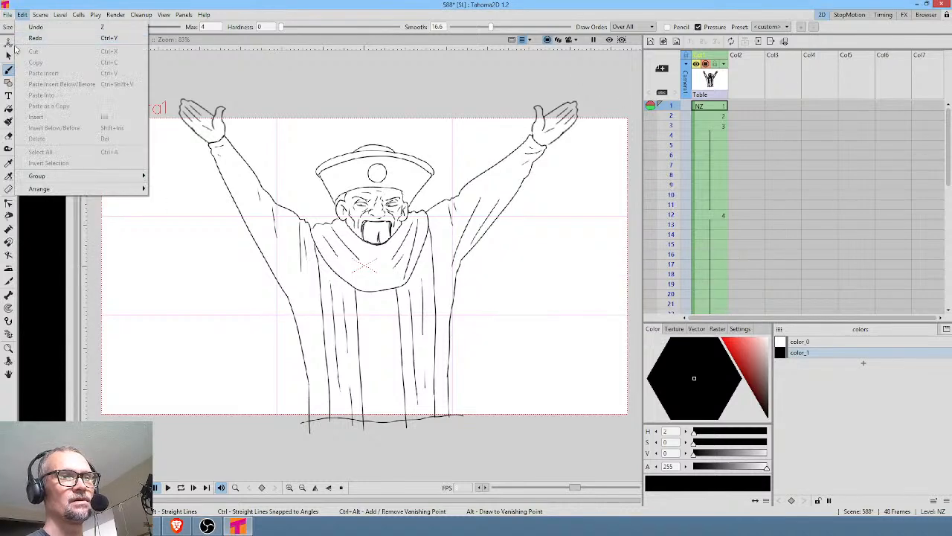
left_click(16, 49)
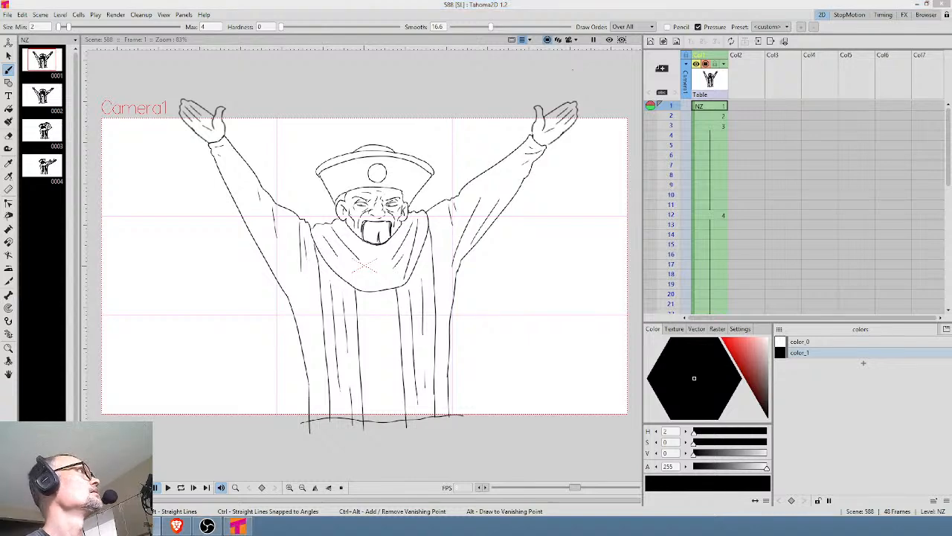
Switch to FastStone Image Viewer and open the extras folder inside the SL project folder.
mouse_move(312, 10)
left_mouse_down()
mouse_move(482, 184)
mouse_move(488, 166)
left_mouse_up()
double_click(488, 165)
scroll(221, 98, "up", 5)
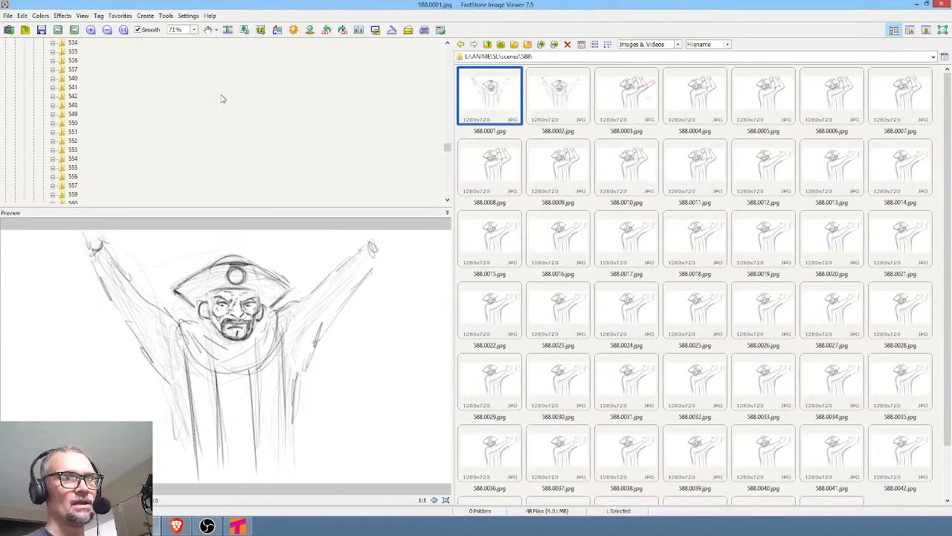
scroll(220, 99, "up", 20)
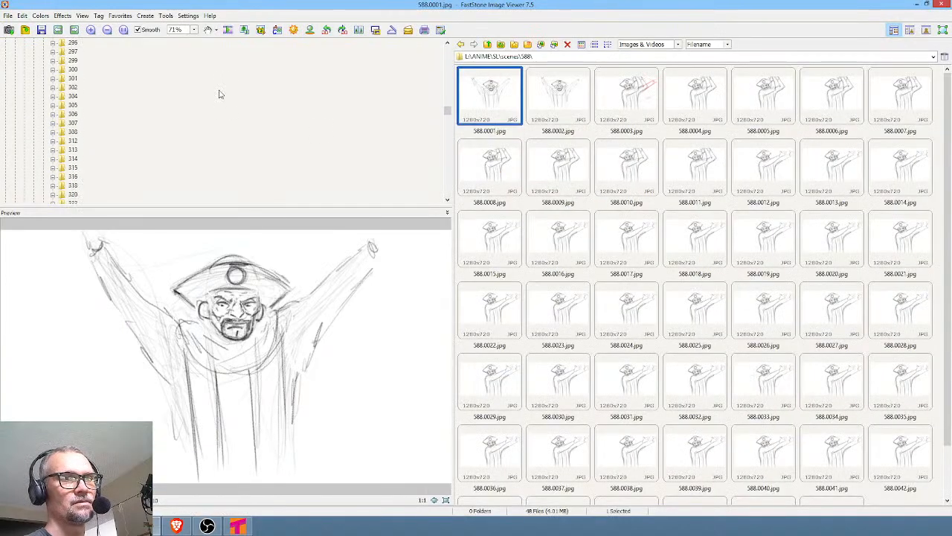
scroll(218, 93, "up", 20)
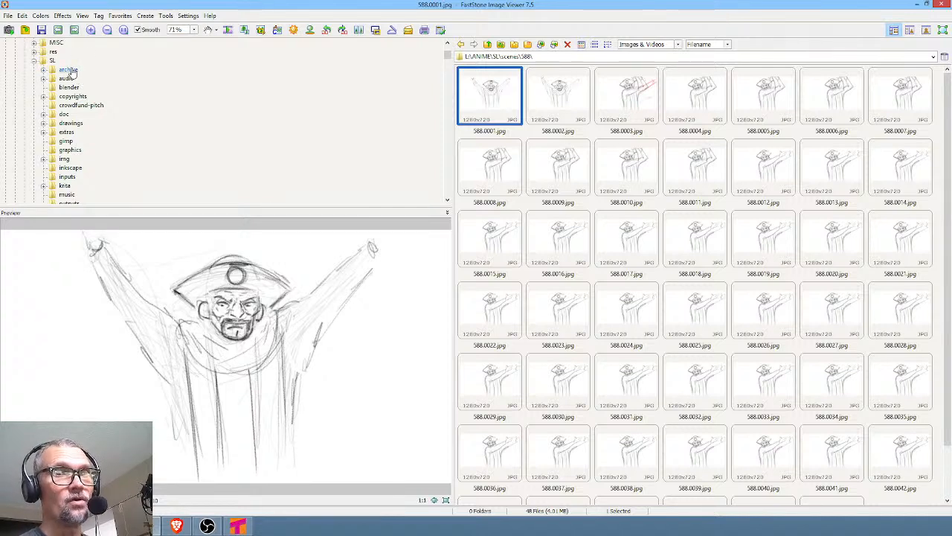
left_click(66, 134)
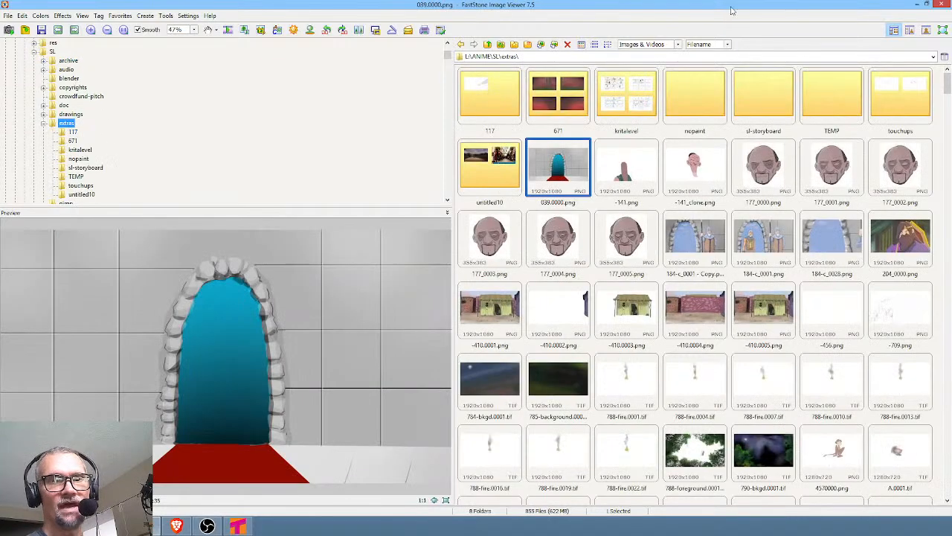
Look through the extras folder's thumbnails down to the last file and back to the beginning.
scroll(739, 203, "down", 15)
scroll(738, 202, "down", 20)
scroll(741, 202, "down", 20)
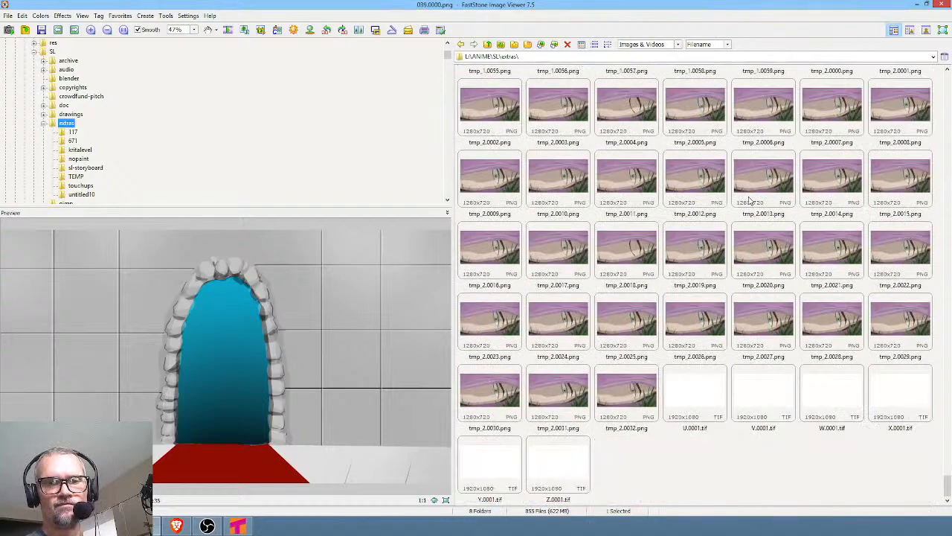
scroll(751, 201, "up", 15)
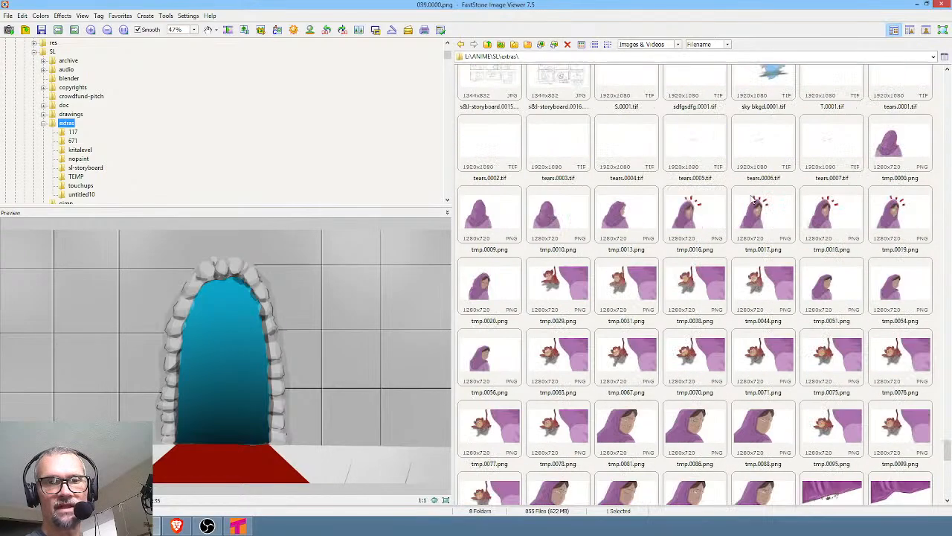
scroll(751, 198, "up", 15)
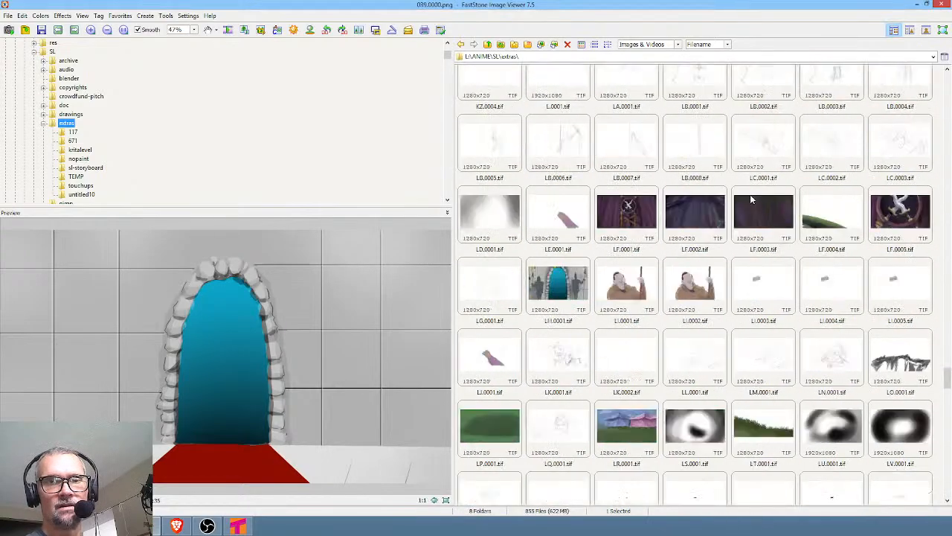
scroll(751, 198, "up", 15)
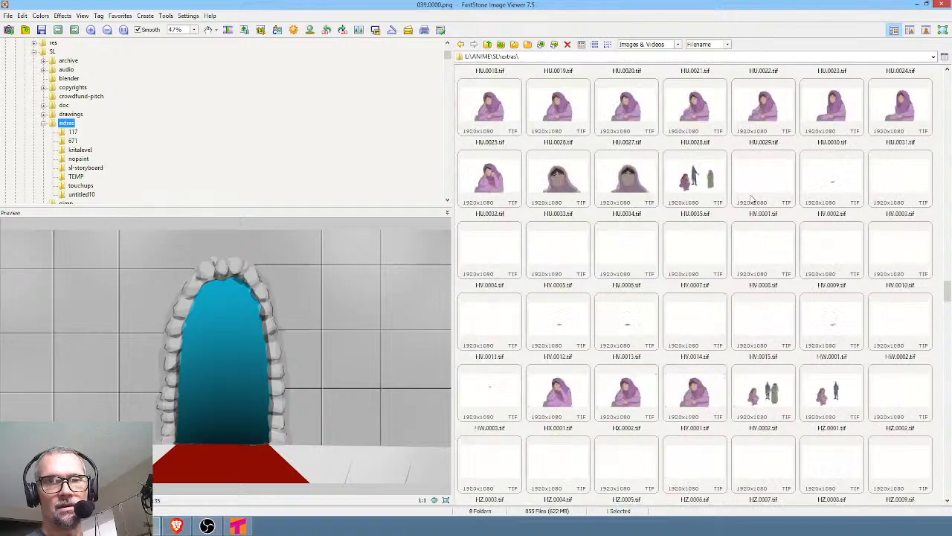
scroll(751, 198, "up", 15)
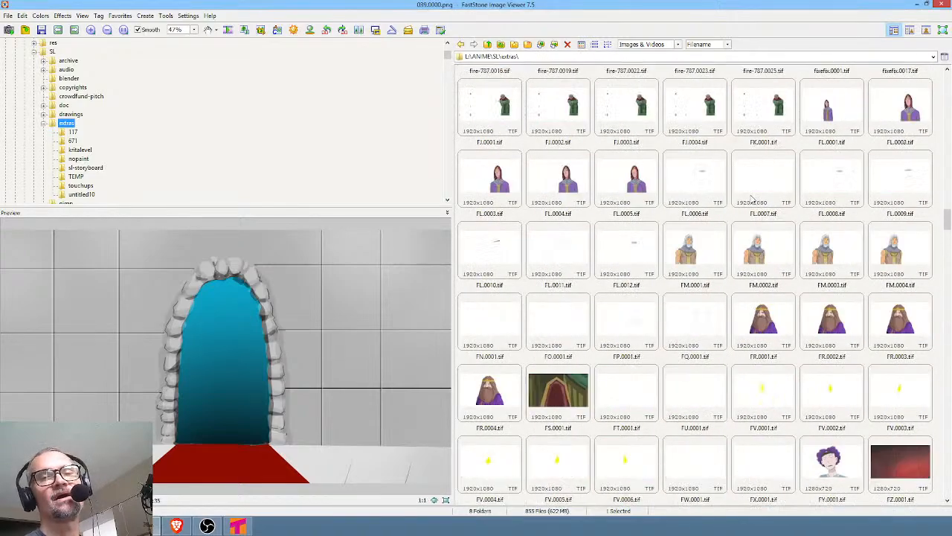
scroll(751, 197, "up", 15)
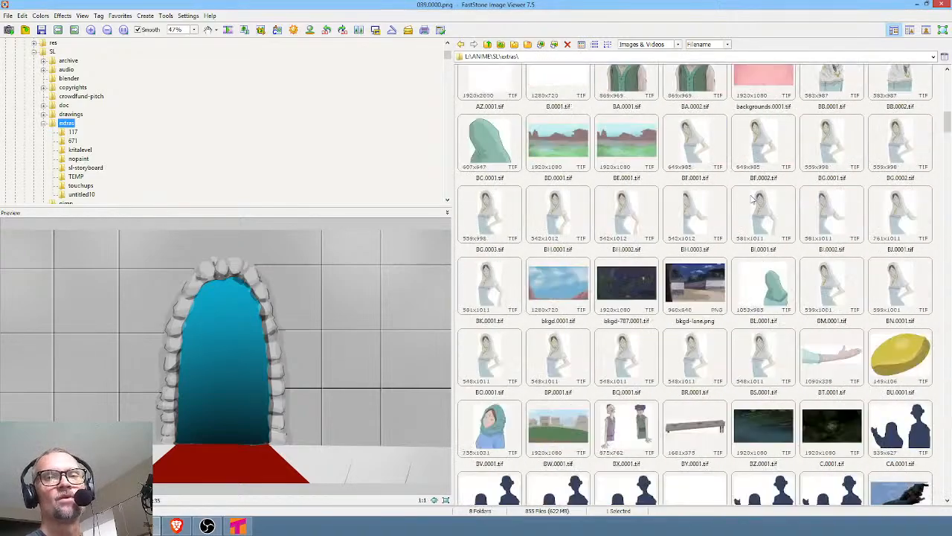
scroll(751, 198, "up", 2)
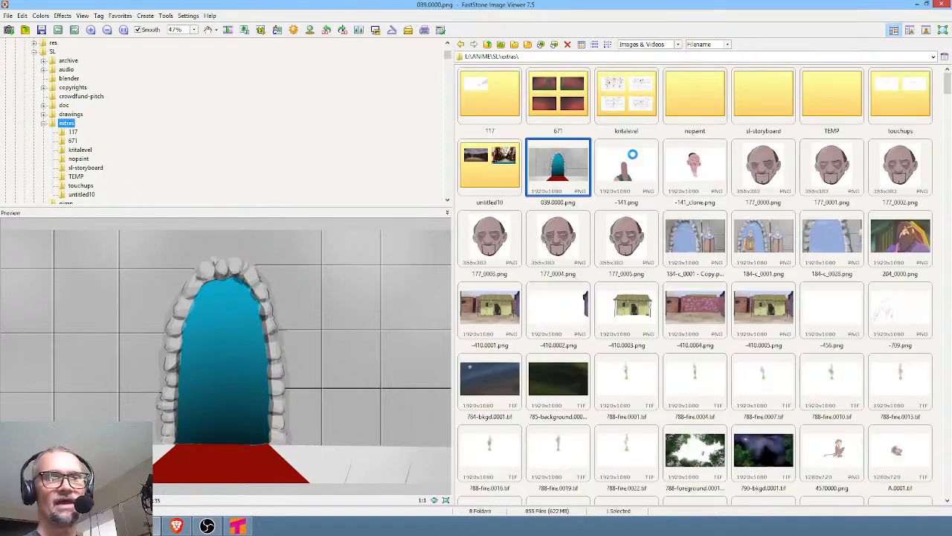
Find rough sketches among the extras and preview LB.0007.tif and MQ.0007.tif.
scroll(630, 158, "down", 10)
scroll(669, 154, "down", 15)
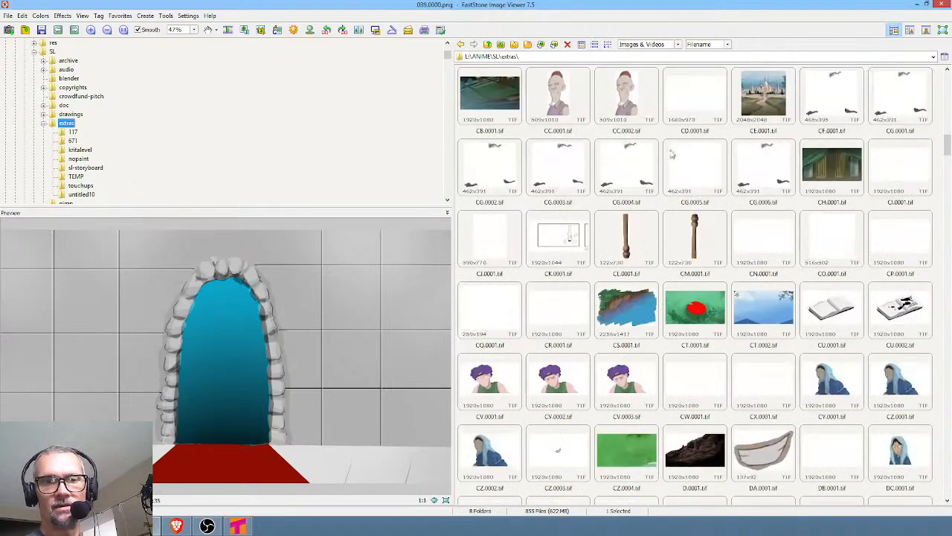
scroll(685, 155, "down", 15)
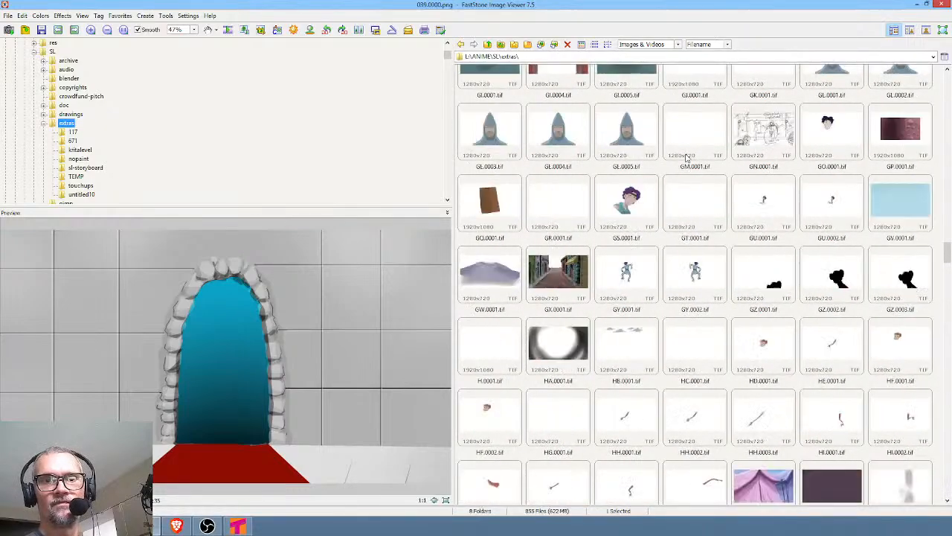
scroll(691, 160, "down", 15)
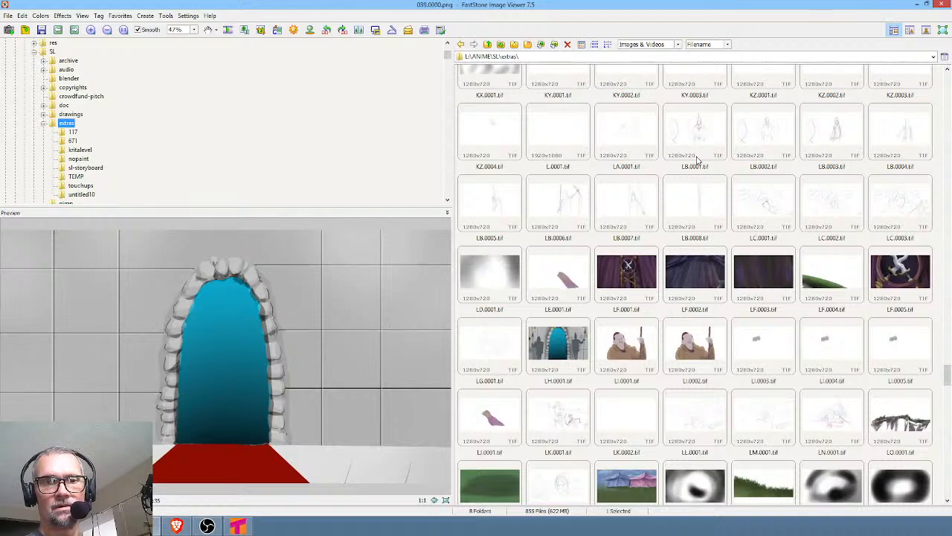
left_click(627, 205)
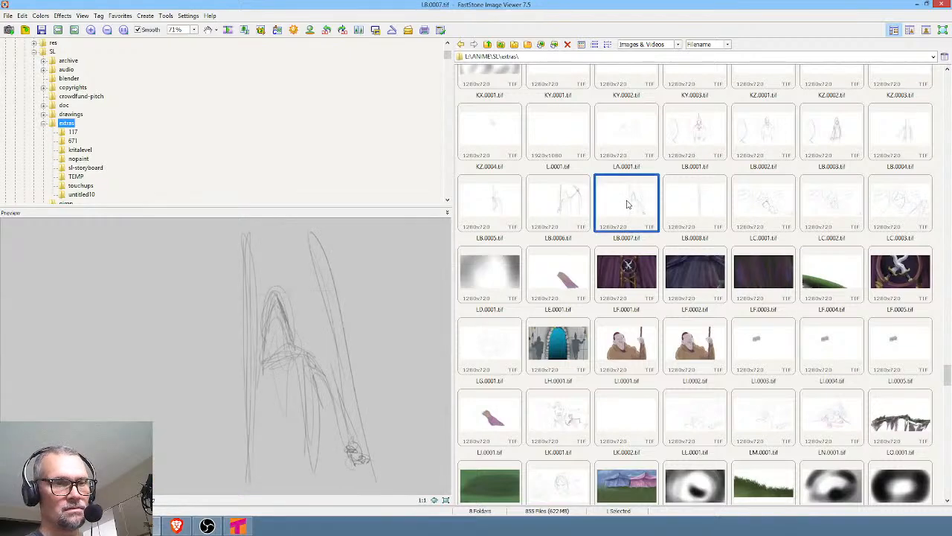
scroll(676, 198, "down", 10)
scroll(682, 195, "down", 1)
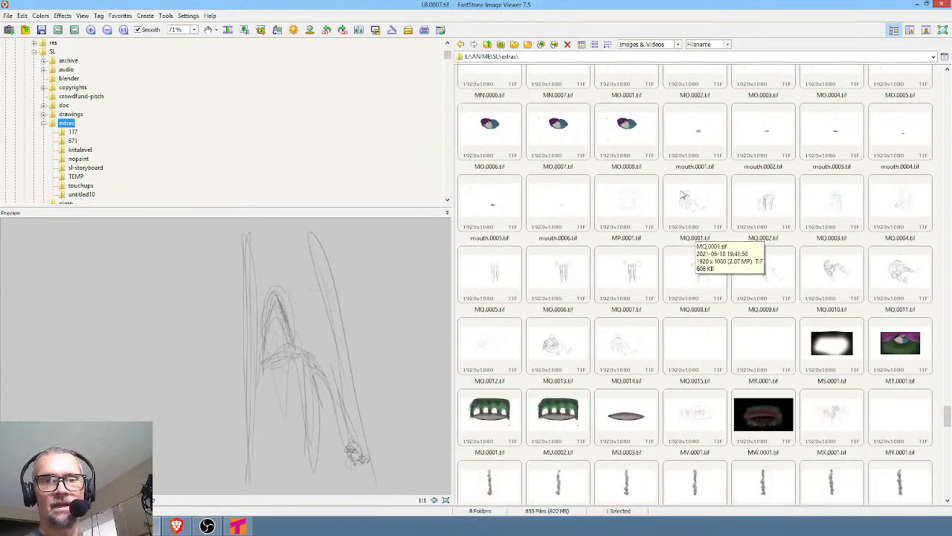
left_click(637, 277)
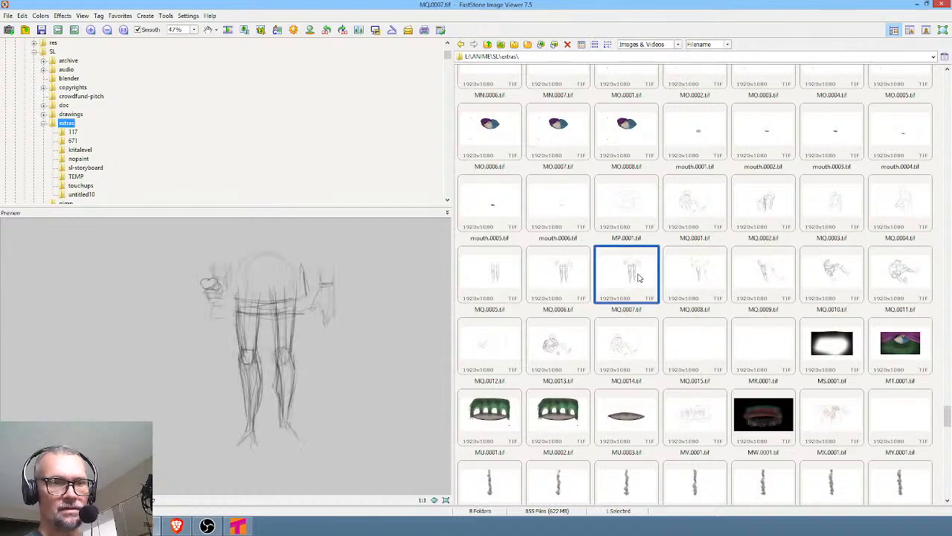
Review the remaining extras thumbnails from the end back to the start of the folder, and return to Tahoma2D.
scroll(637, 277, "down", 20)
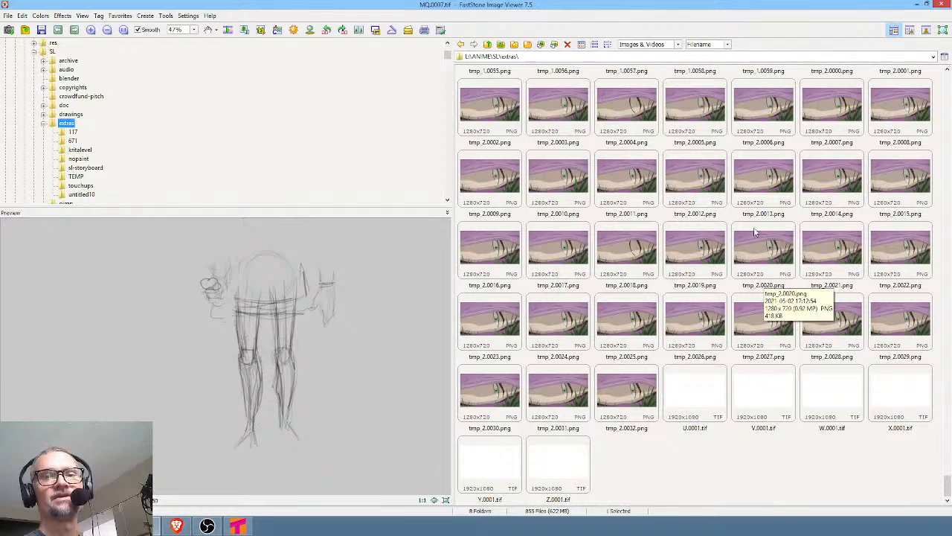
scroll(753, 235, "up", 5)
scroll(754, 233, "up", 8)
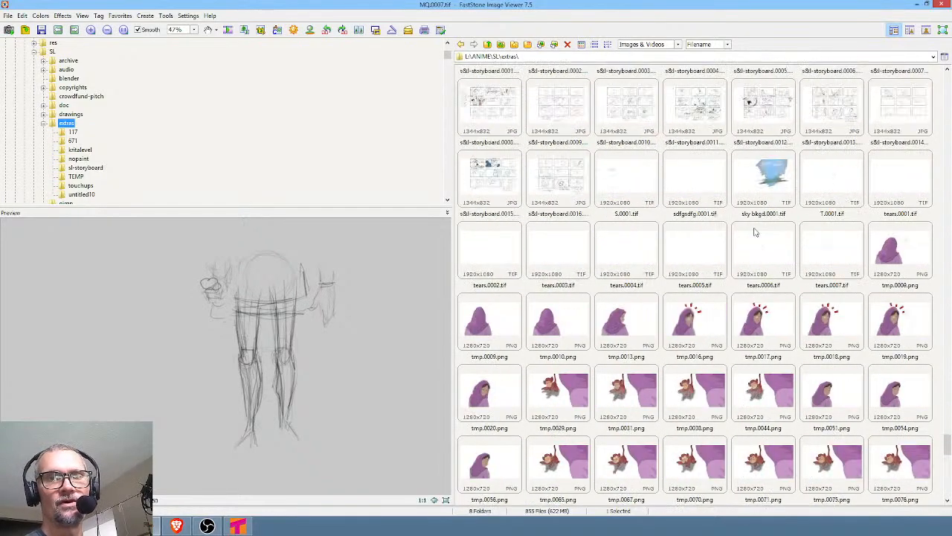
scroll(747, 234, "up", 5)
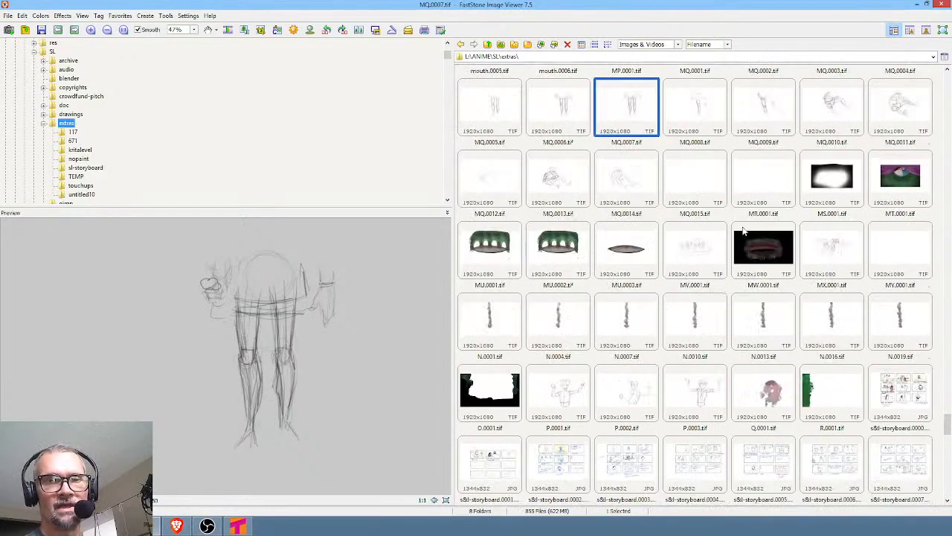
scroll(743, 231, "up", 10)
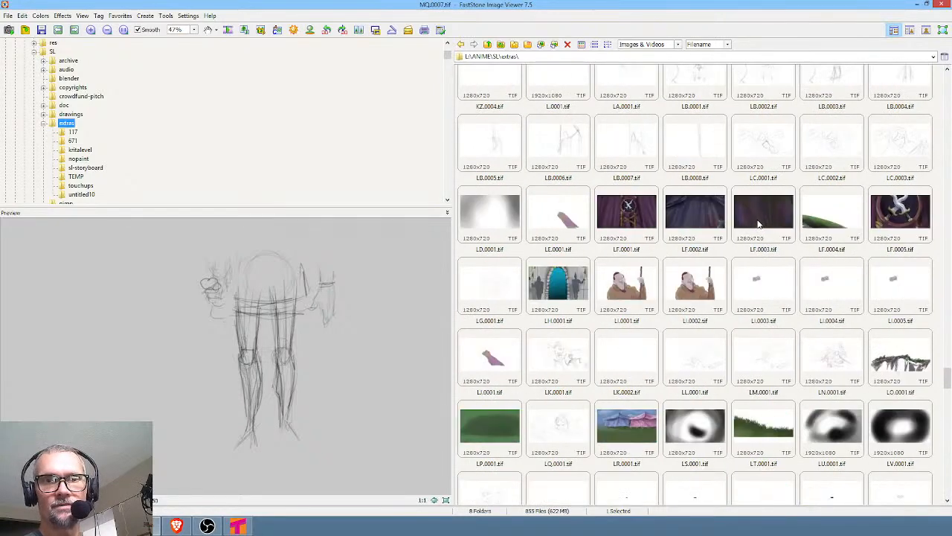
scroll(757, 224, "up", 5)
scroll(759, 223, "up", 10)
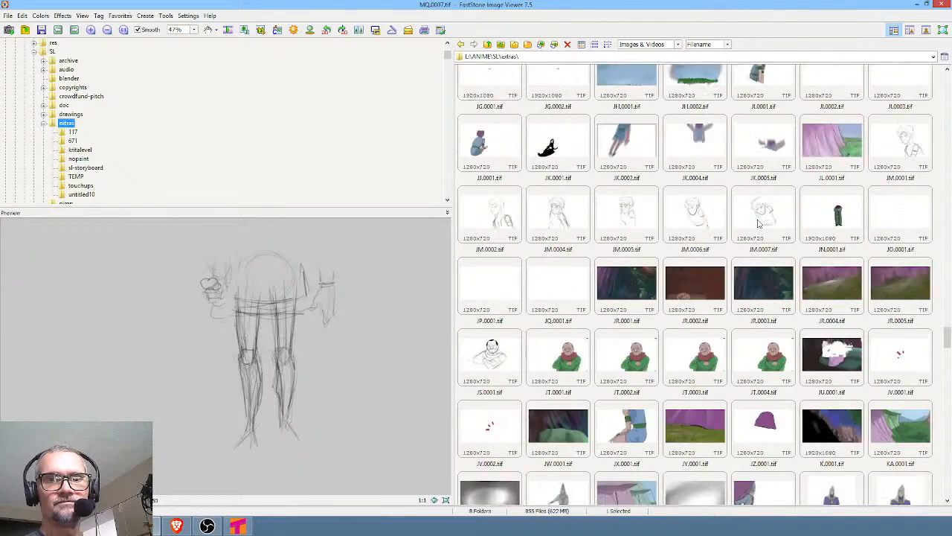
scroll(759, 223, "up", 10)
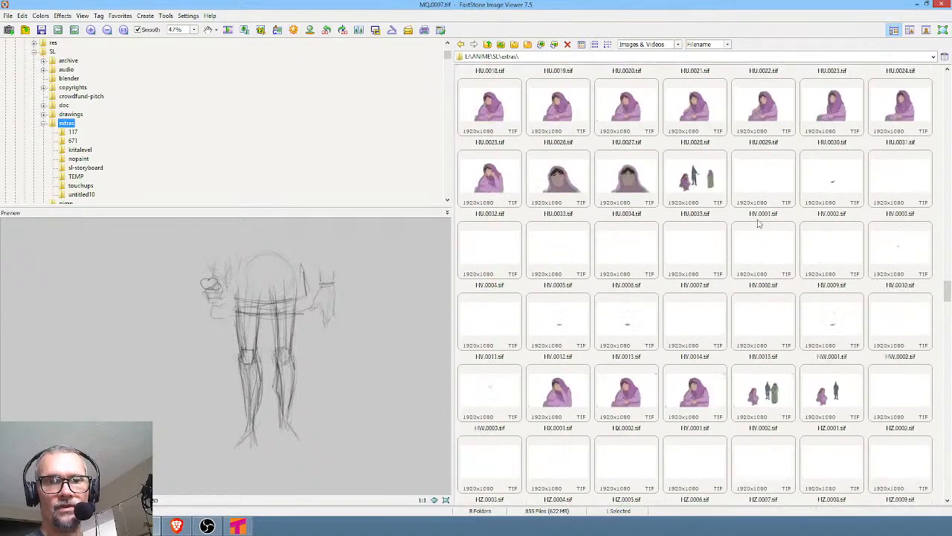
scroll(757, 223, "up", 10)
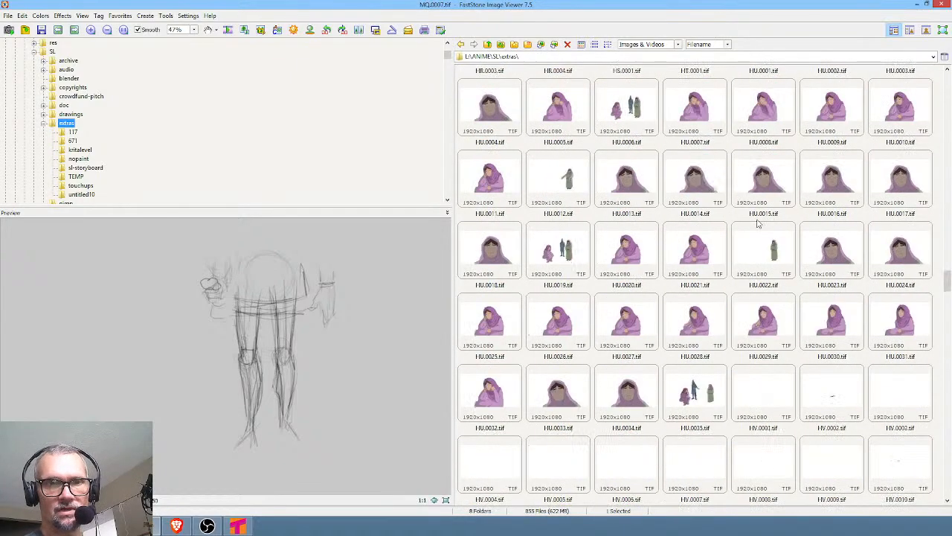
scroll(751, 221, "up", 8)
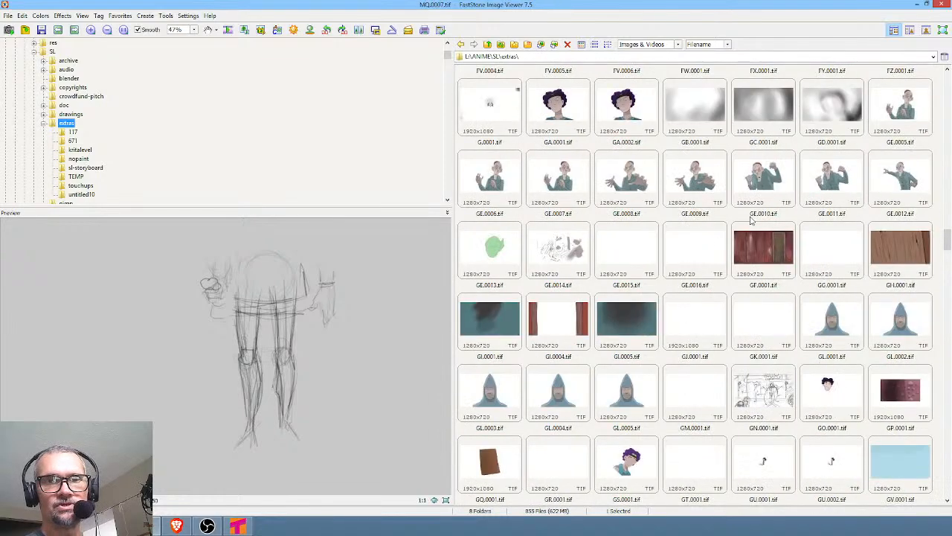
scroll(751, 219, "up", 10)
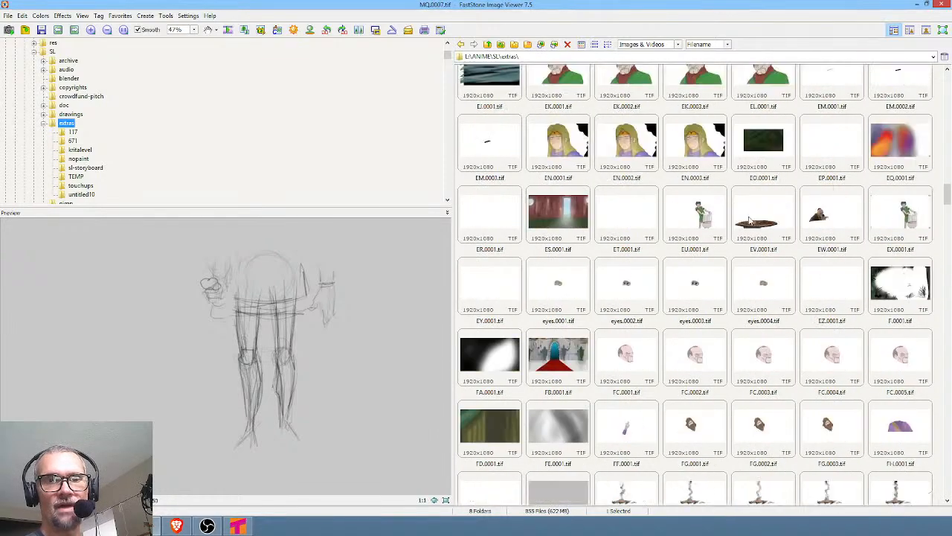
scroll(748, 217, "up", 12)
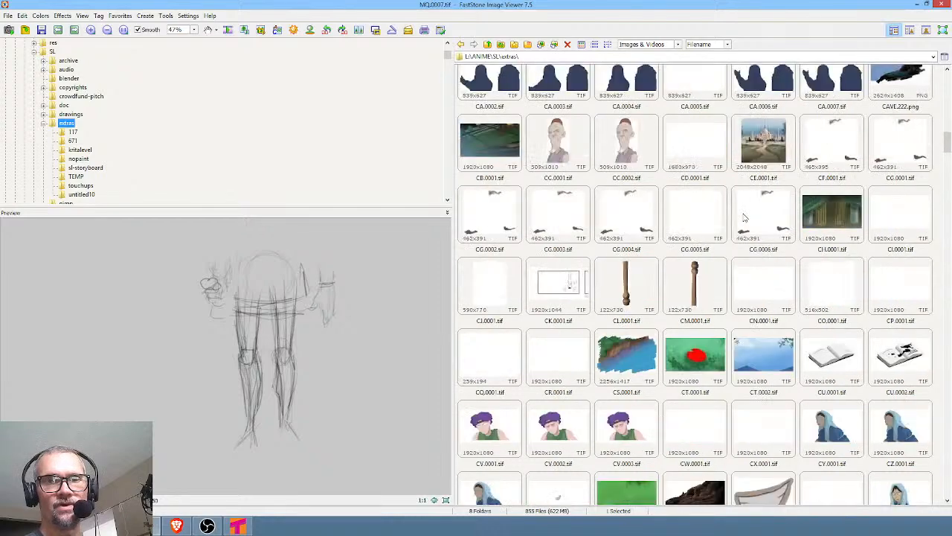
scroll(744, 217, "up", 5)
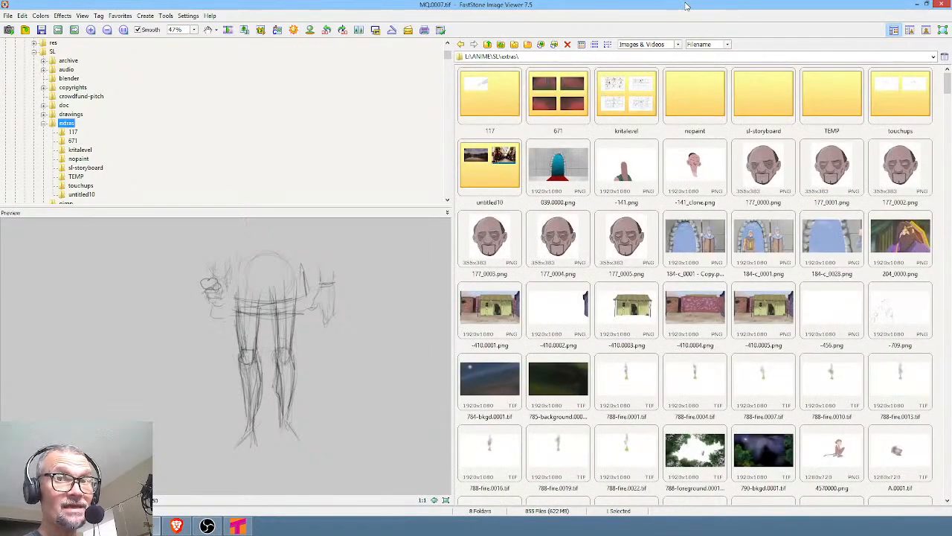
left_click_drag(704, 8, 660, 0)
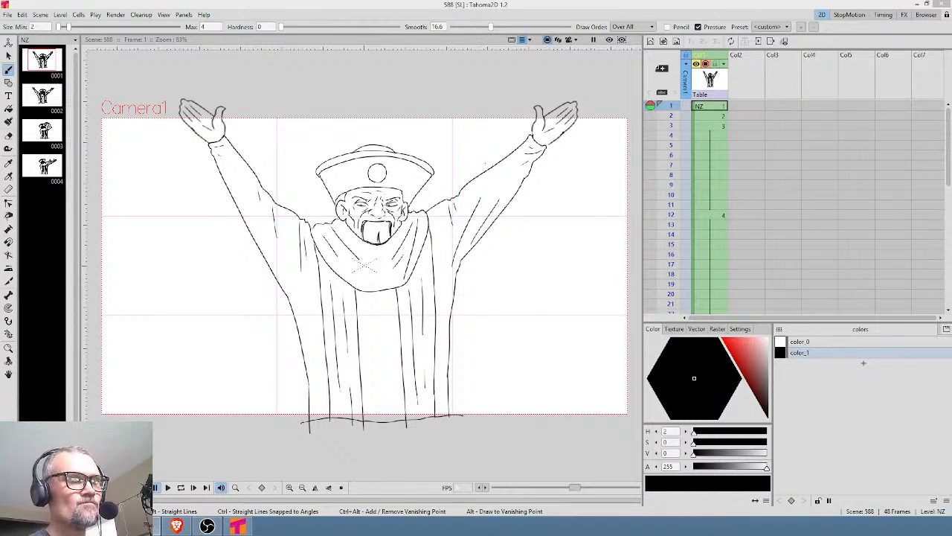
Review the Loading preferences, including the default file import behavior, and close the preferences without changing anything.
left_click(307, 8)
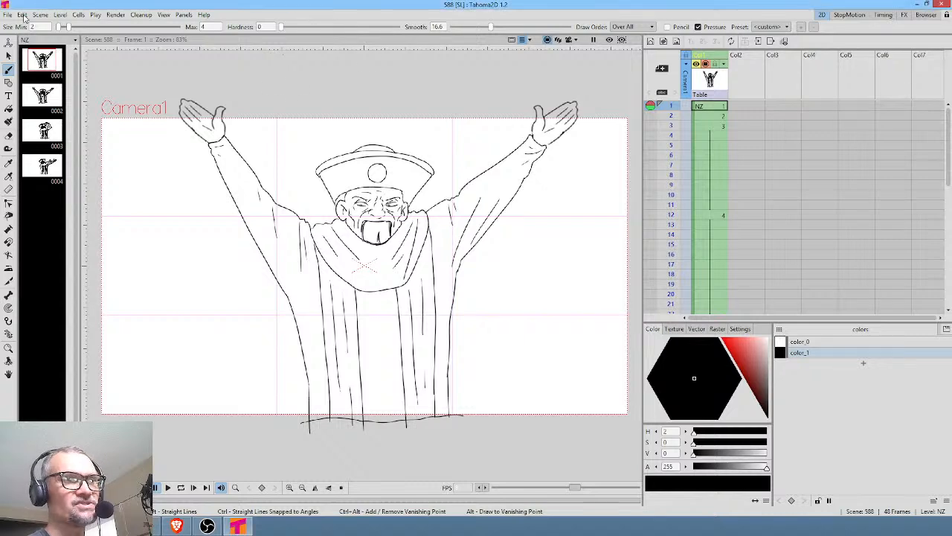
left_click(7, 14)
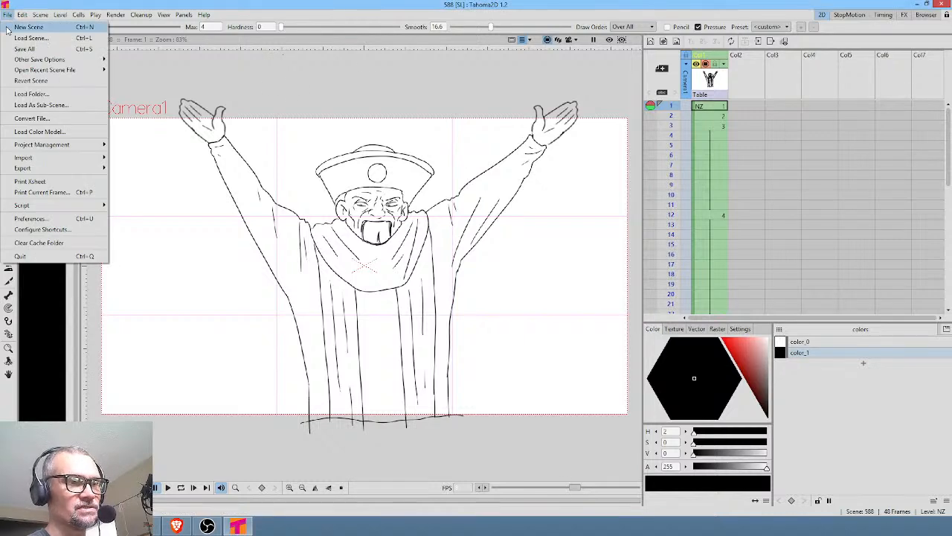
left_click(29, 218)
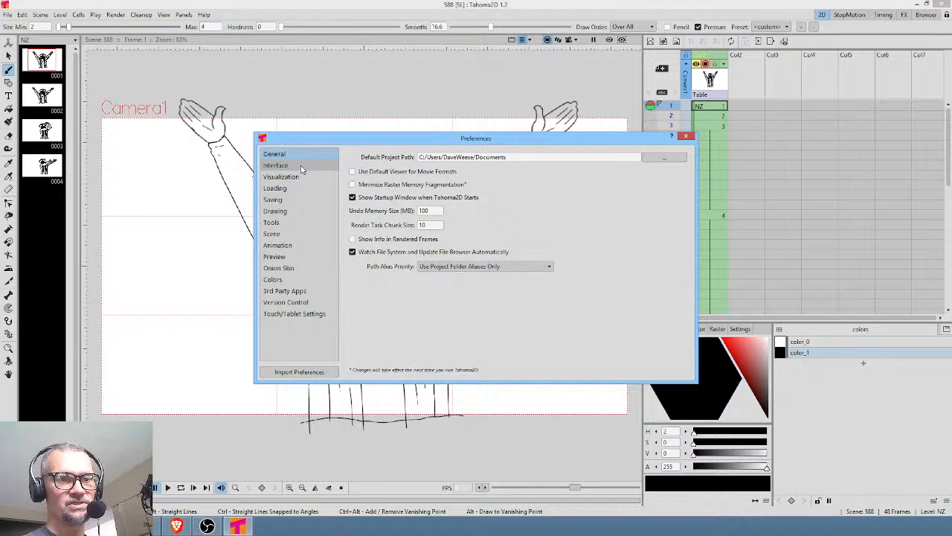
left_click(277, 188)
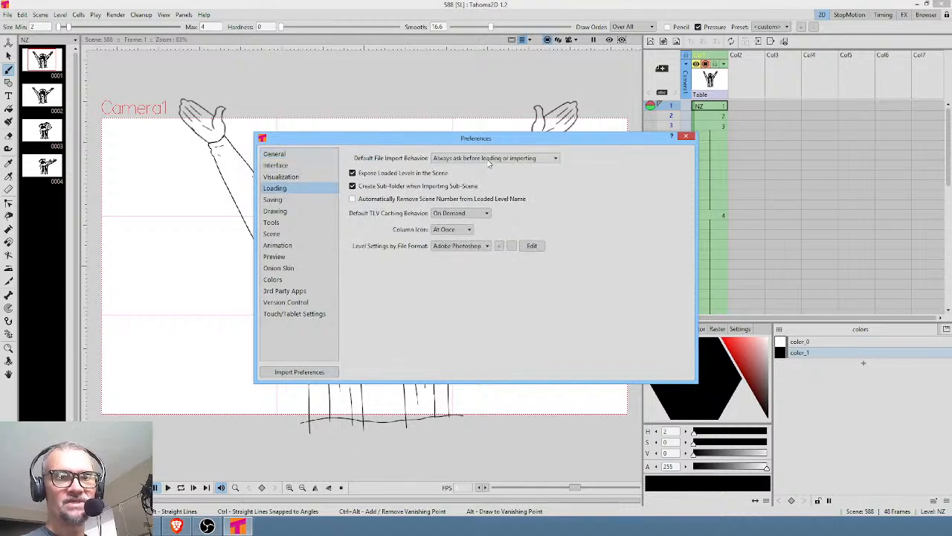
left_click(687, 137)
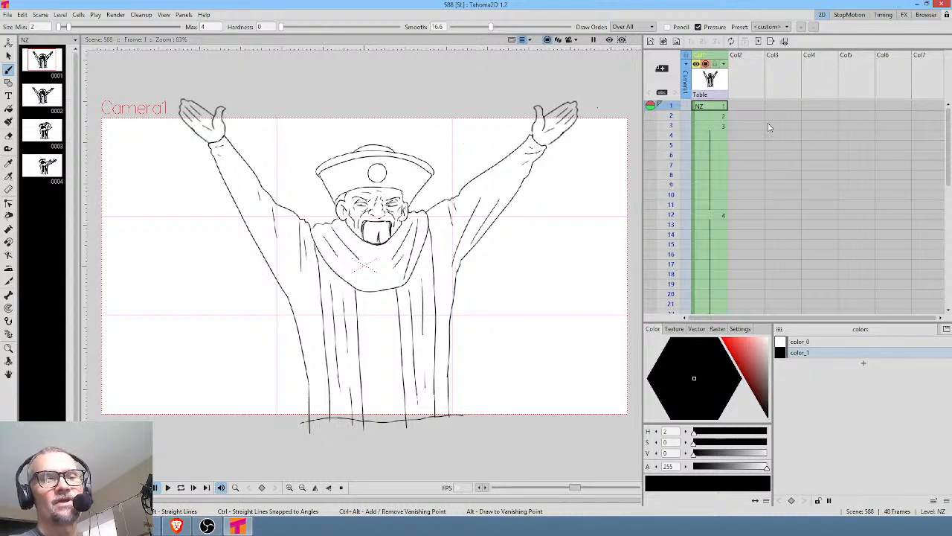
Compare the first two NZ drawings by stepping between frames 1 and 2.
mouse_move(664, 114)
left_mouse_down()
mouse_move(671, 146)
mouse_move(672, 116)
left_mouse_up()
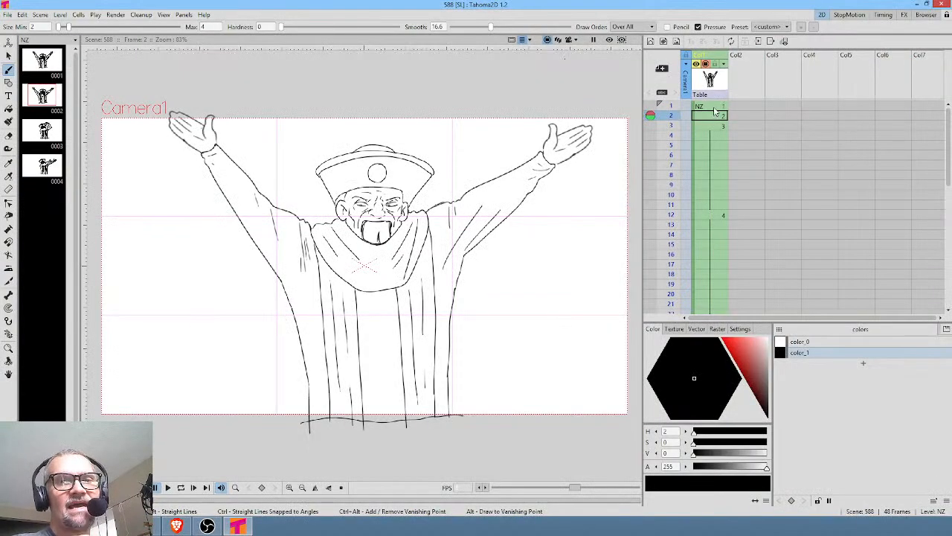
left_click(714, 109)
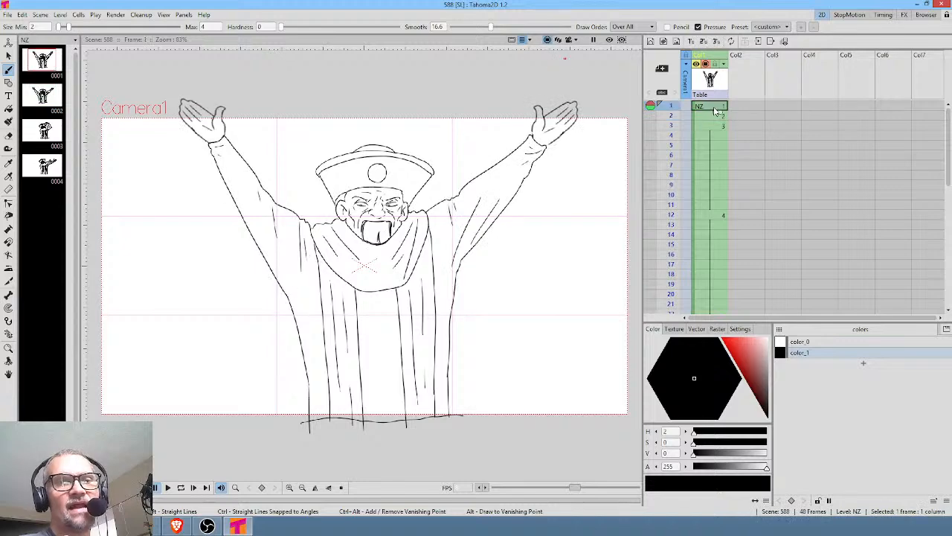
key("Down")
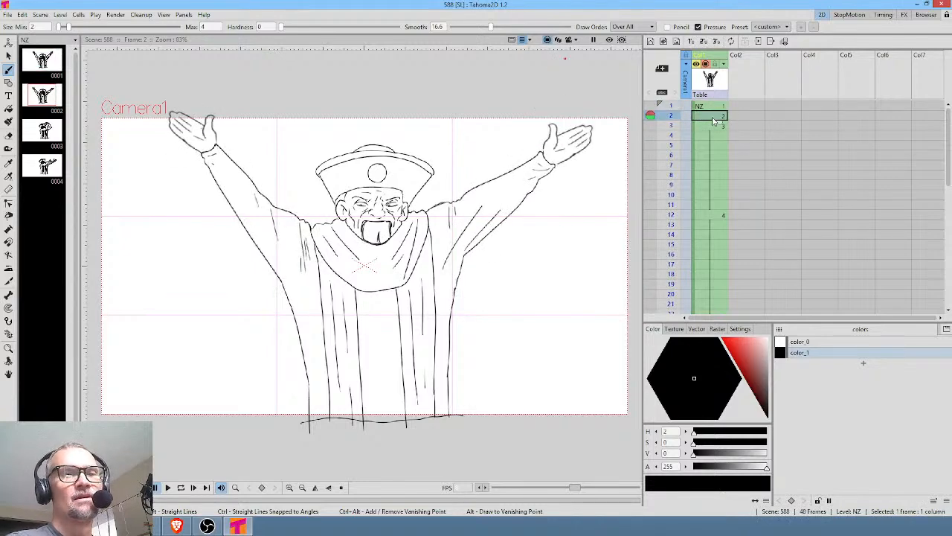
Save the NZ column's level under the name 588-golech in the project's drawings folder.
left_click(716, 57)
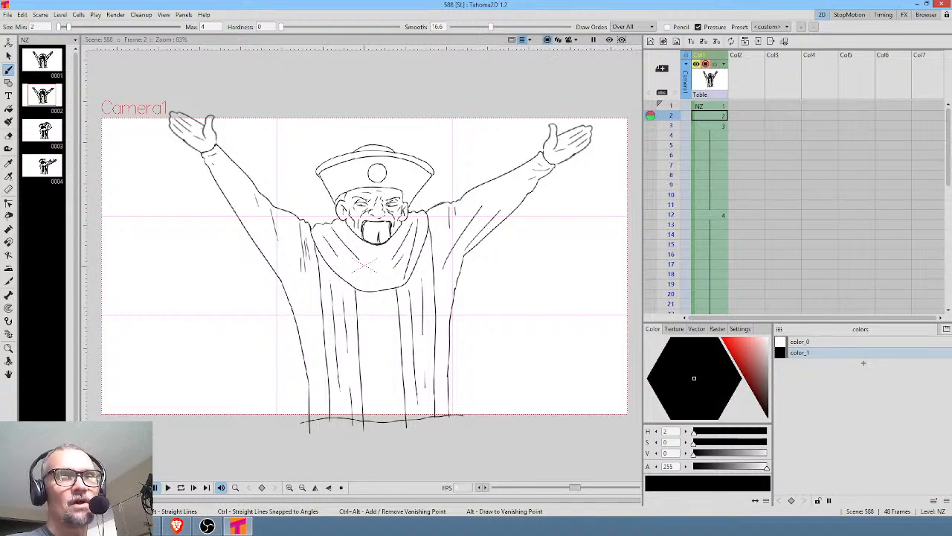
left_click(59, 15)
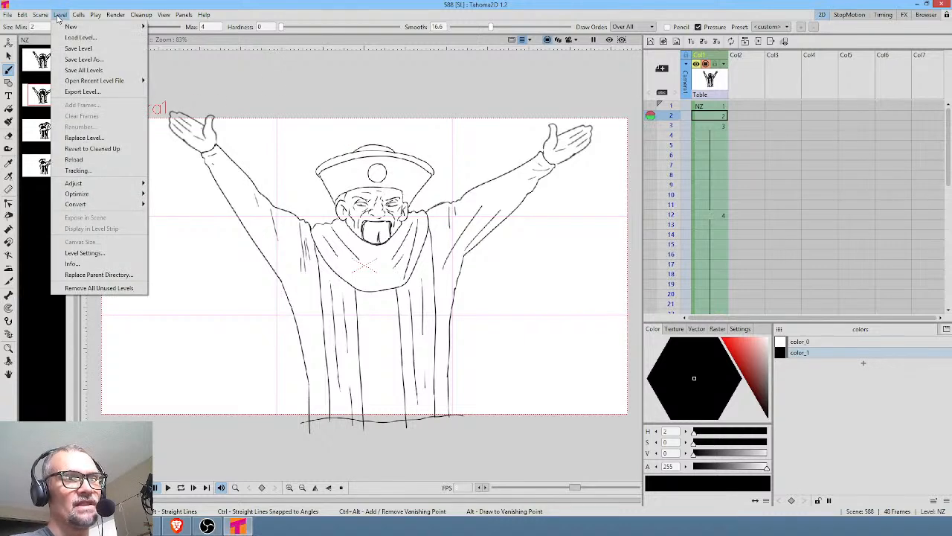
left_click(80, 60)
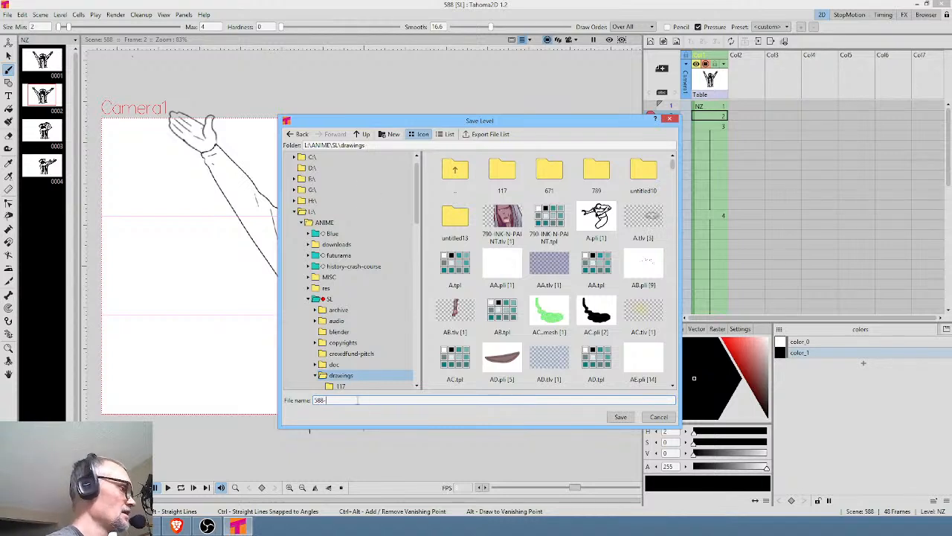
type("ech")
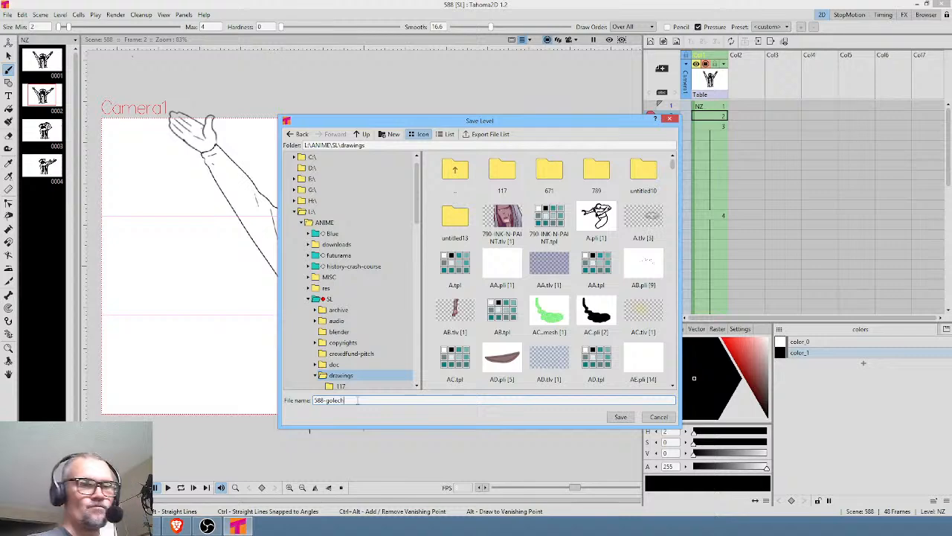
left_click(620, 417)
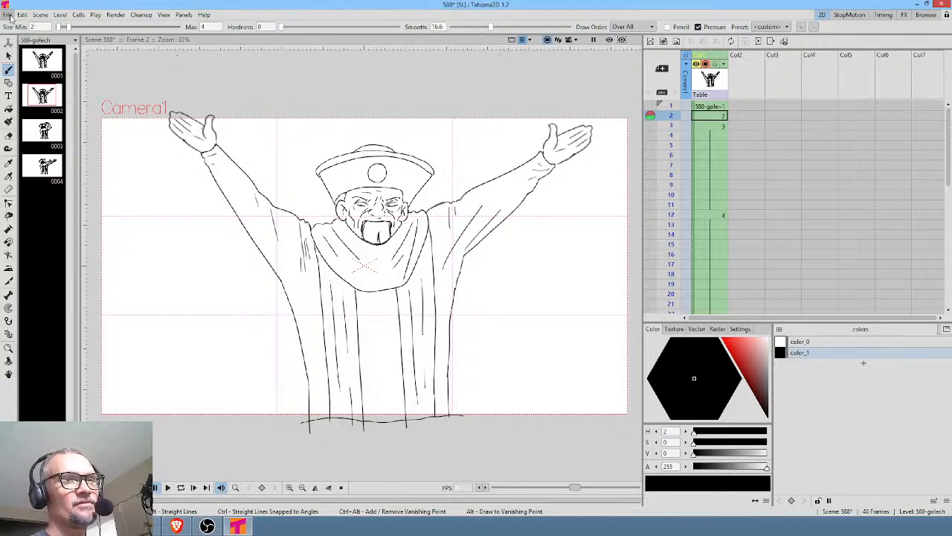
Load the scene 582.tnz from the project's scenes folder, discarding the changes to the current scene.
left_click(8, 14)
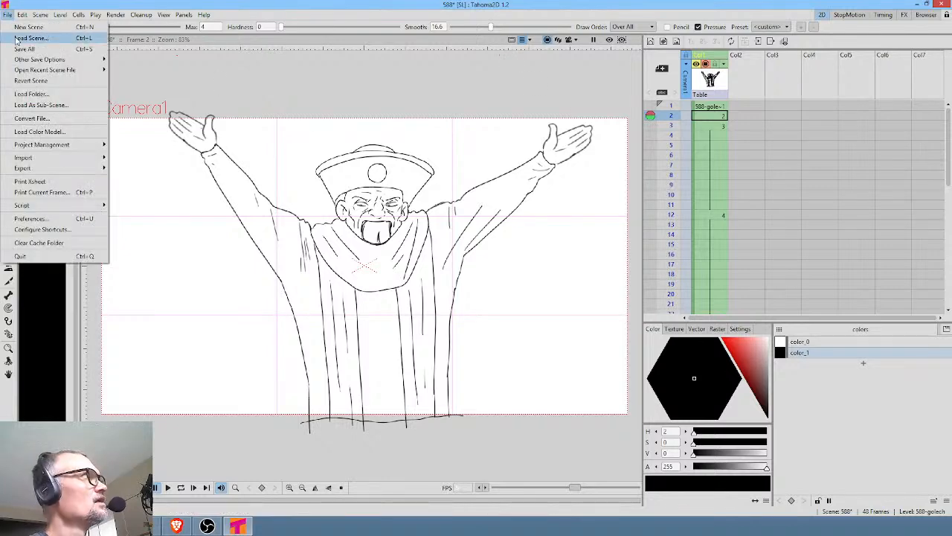
left_click(30, 38)
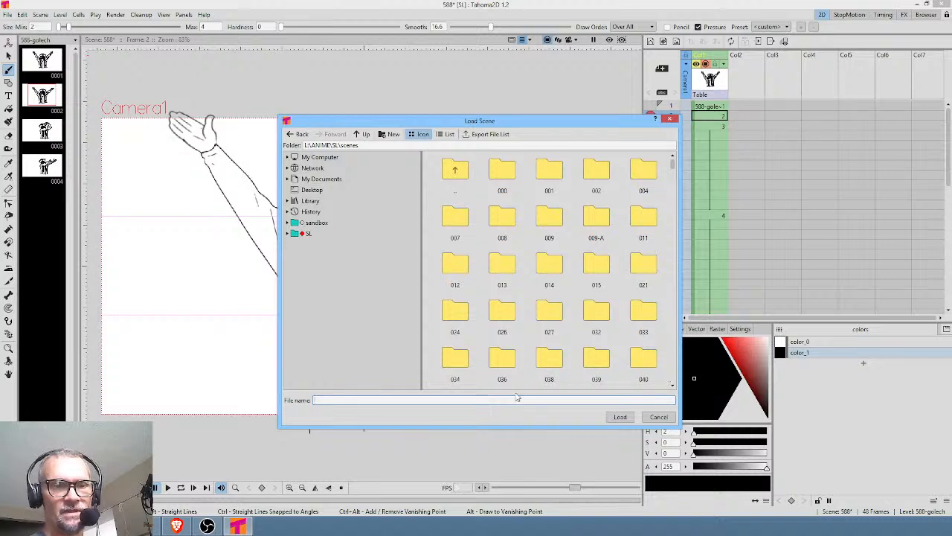
left_click(389, 400)
type("582")
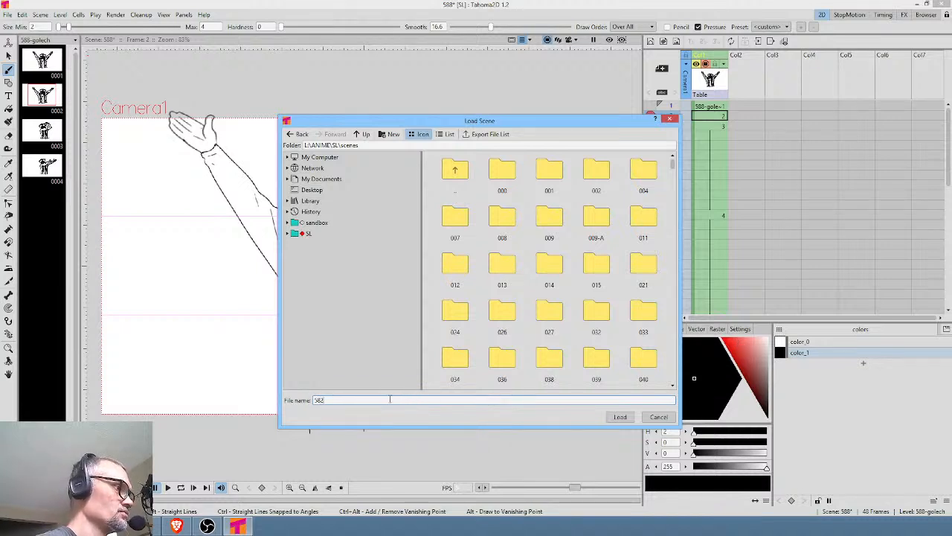
type(".tn")
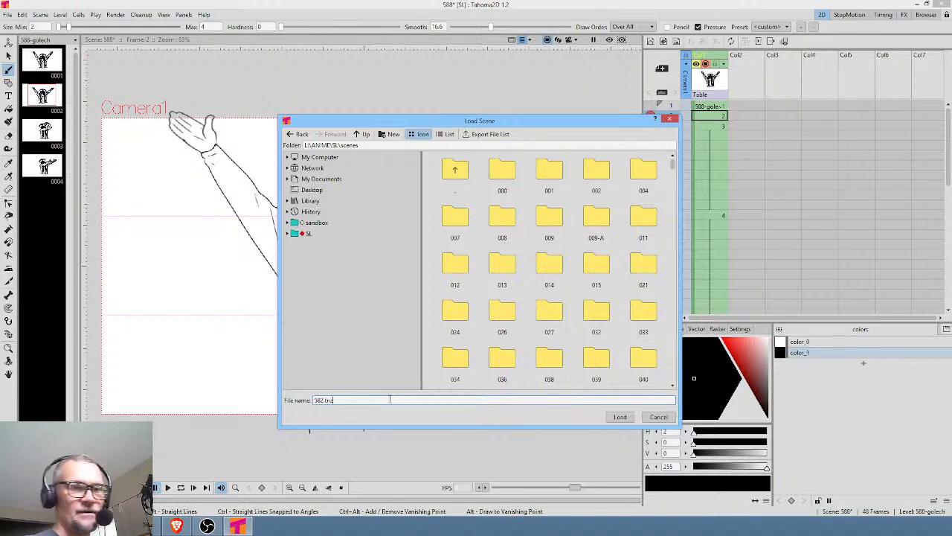
type("z")
left_click(620, 418)
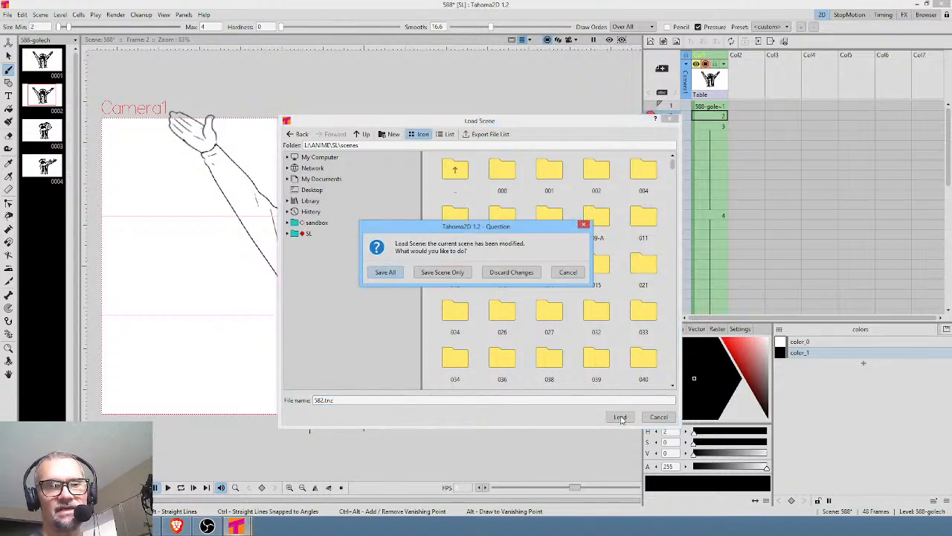
left_click(511, 272)
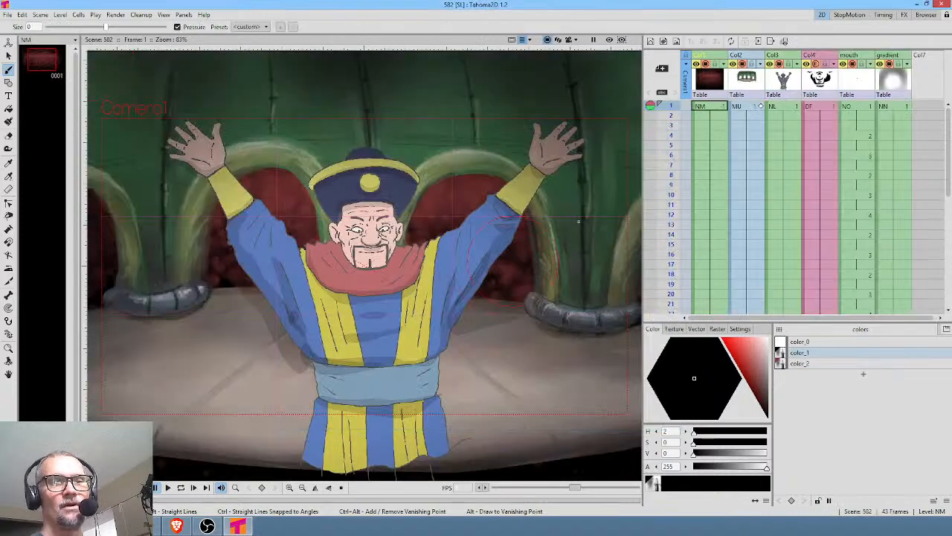
Save the loaded scene under the name 588 in the scenes folder, overwriting the existing scene file.
left_click(9, 15)
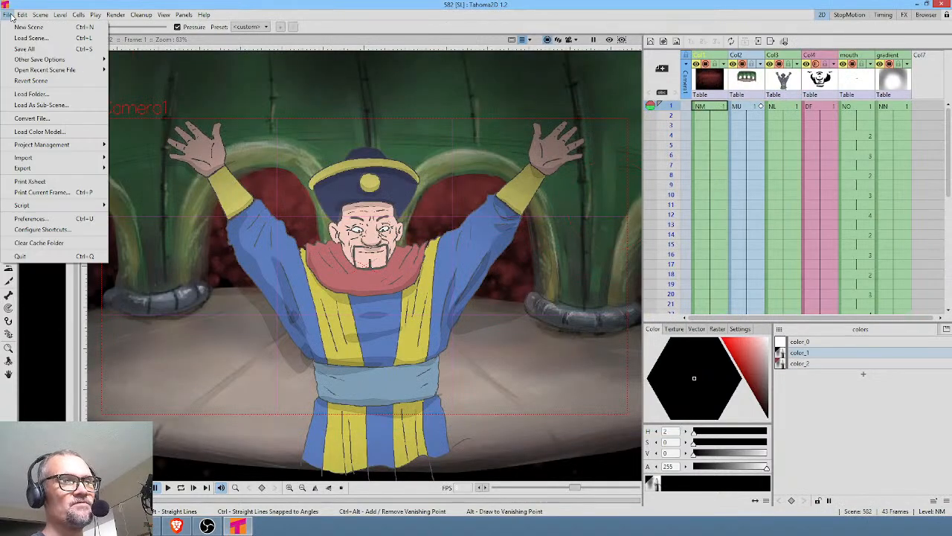
mouse_move(26, 59)
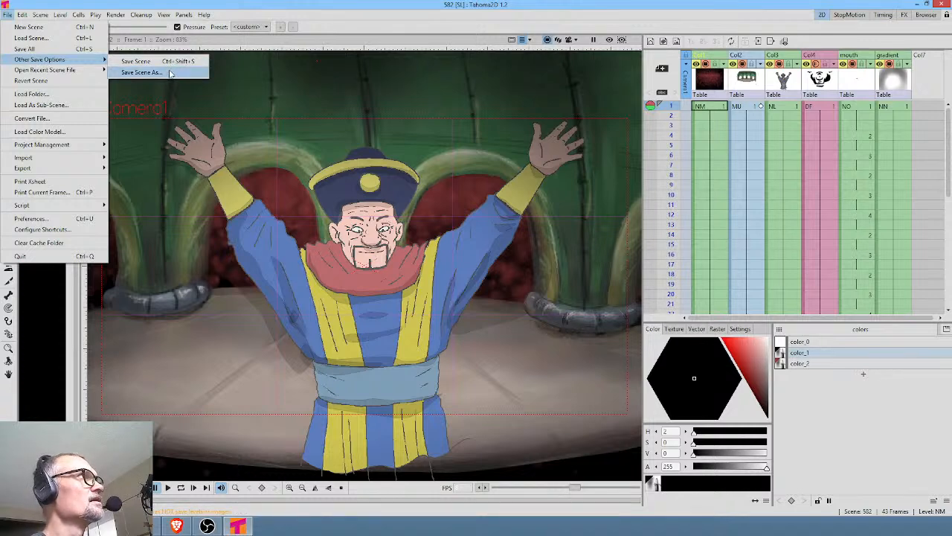
left_click(169, 72)
type("588")
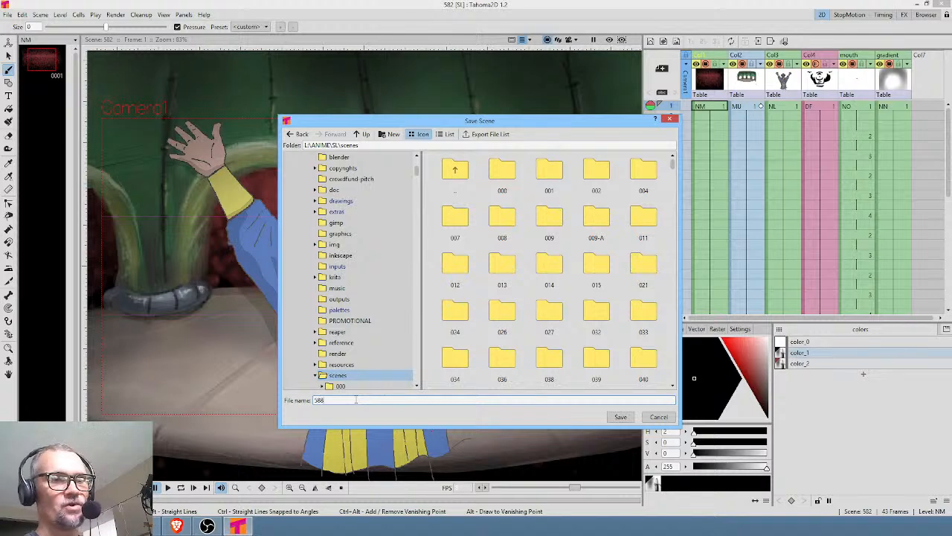
left_click(621, 417)
left_click(454, 272)
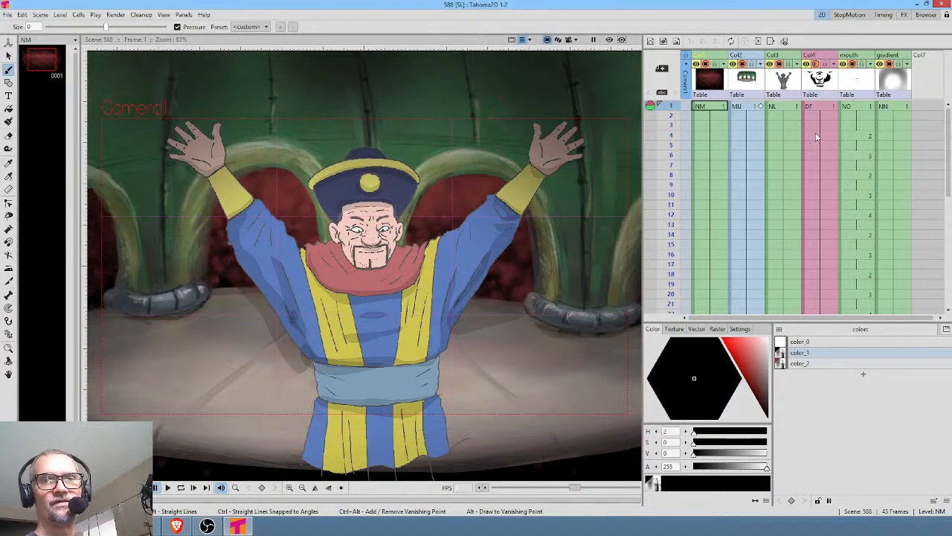
Check the NL level's drawings in Col3 and select frame 1 of the empty column Col7.
left_click(922, 108)
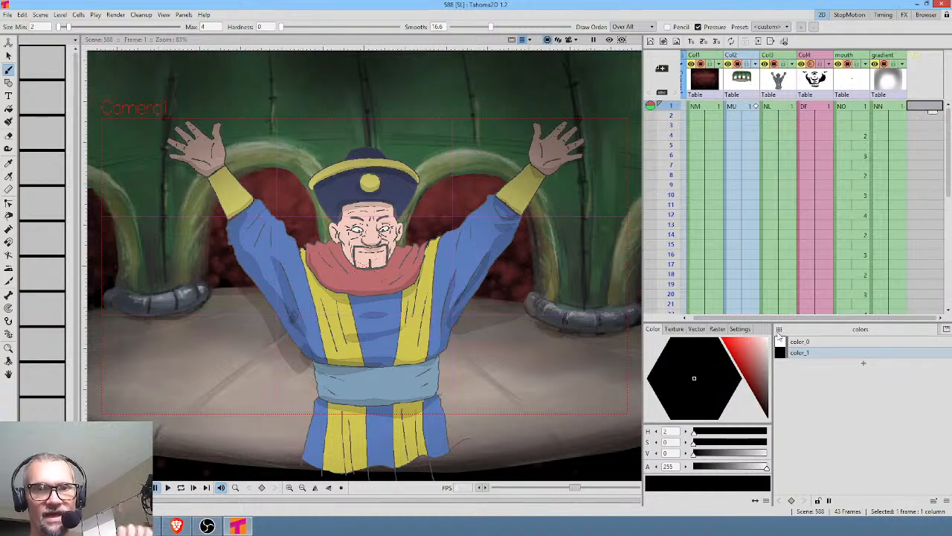
left_click(787, 106)
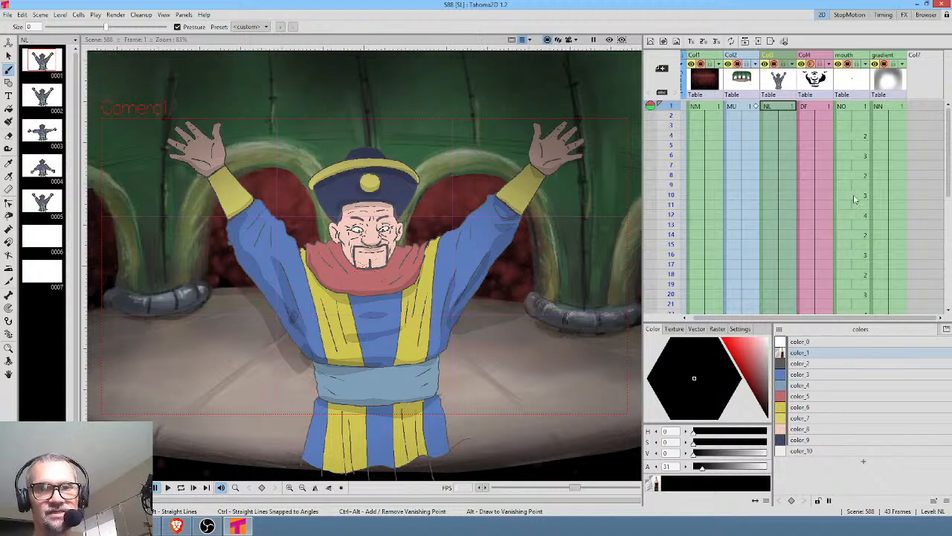
left_click(923, 91)
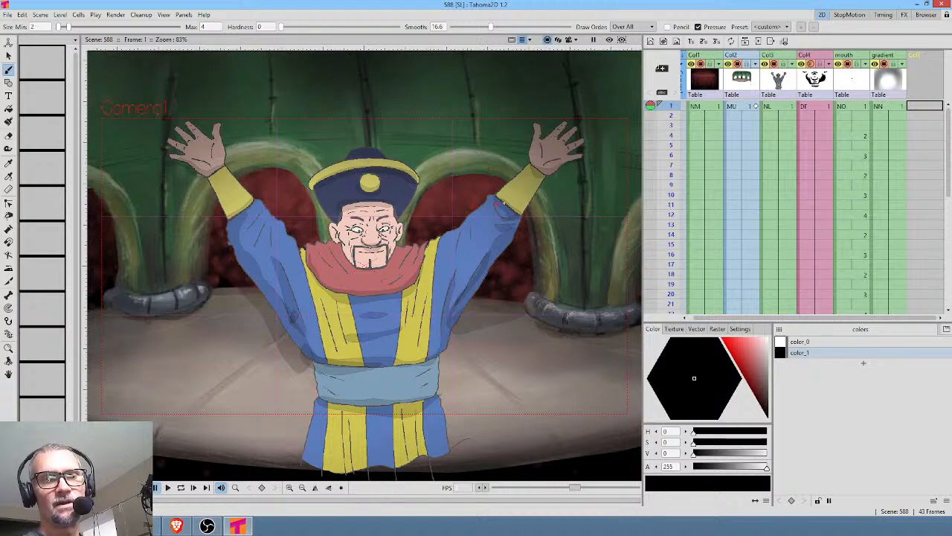
left_click(922, 108)
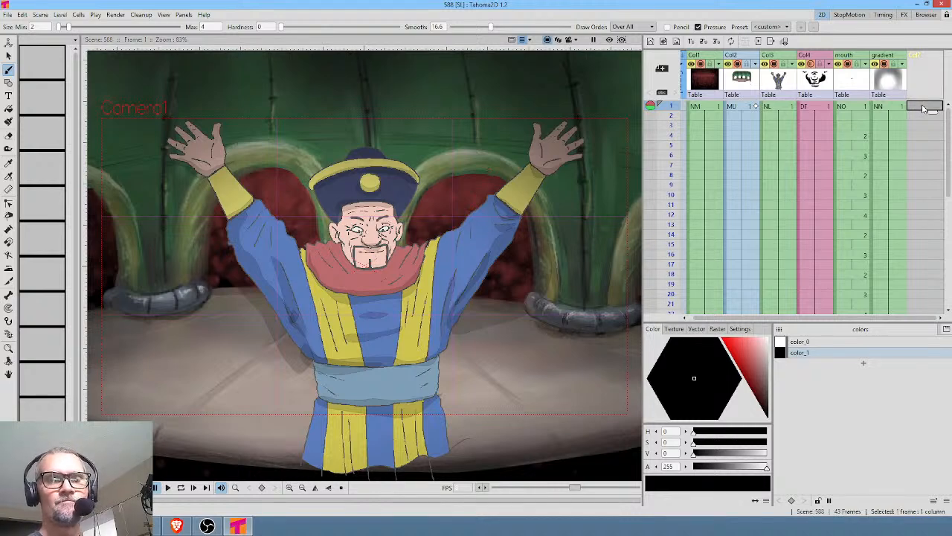
Open the SL project's drawings folder in the file browser and select the 588-golech.tlv level.
left_click(930, 15)
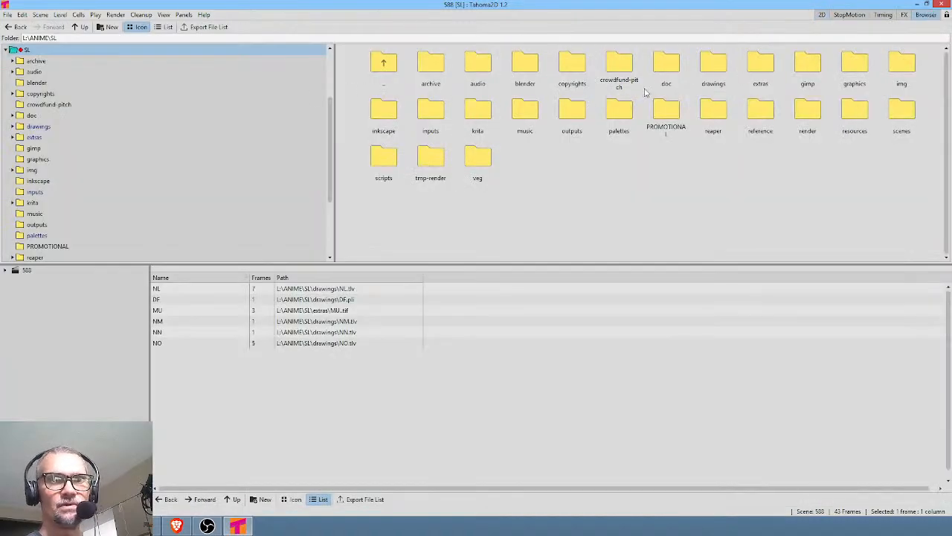
double_click(711, 66)
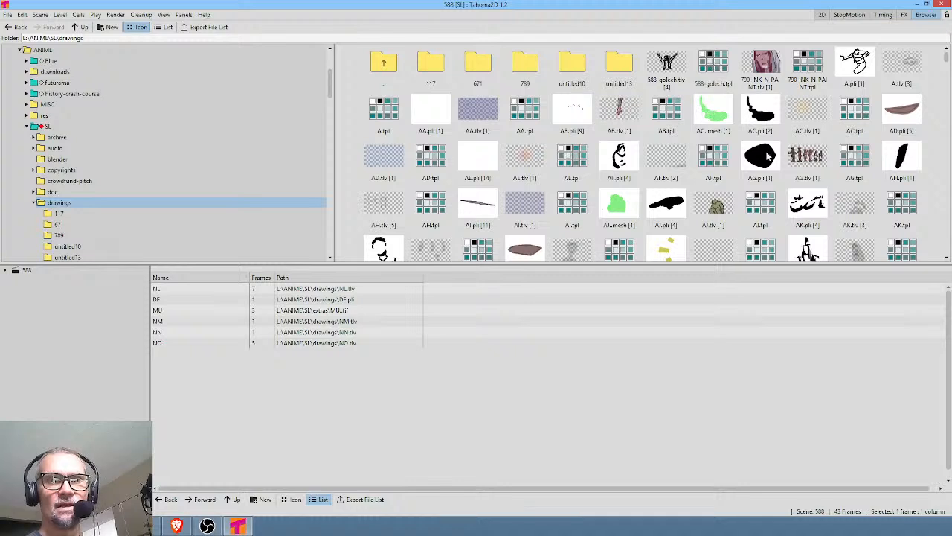
left_click(671, 65)
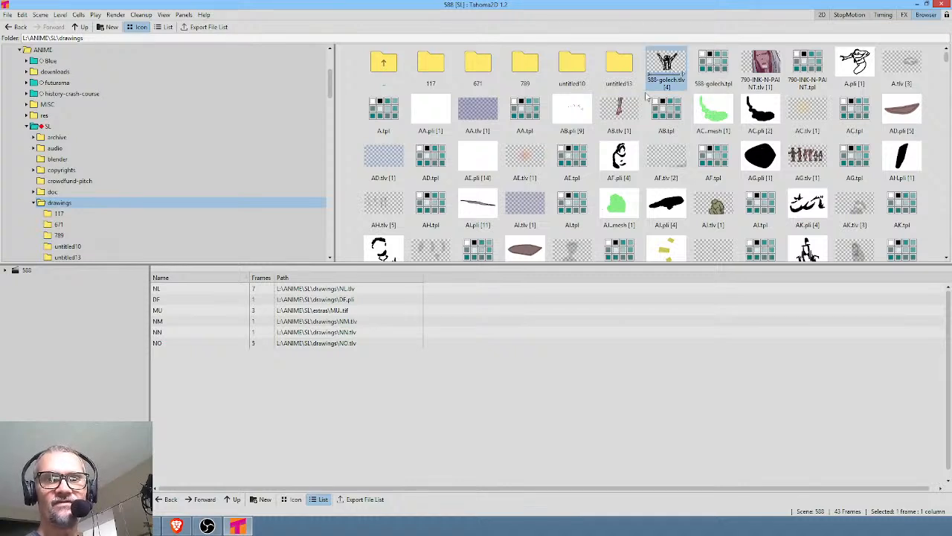
Preview the 588-golech.tlv level by playing it in the flipbook, and close the preview.
double_click(668, 66)
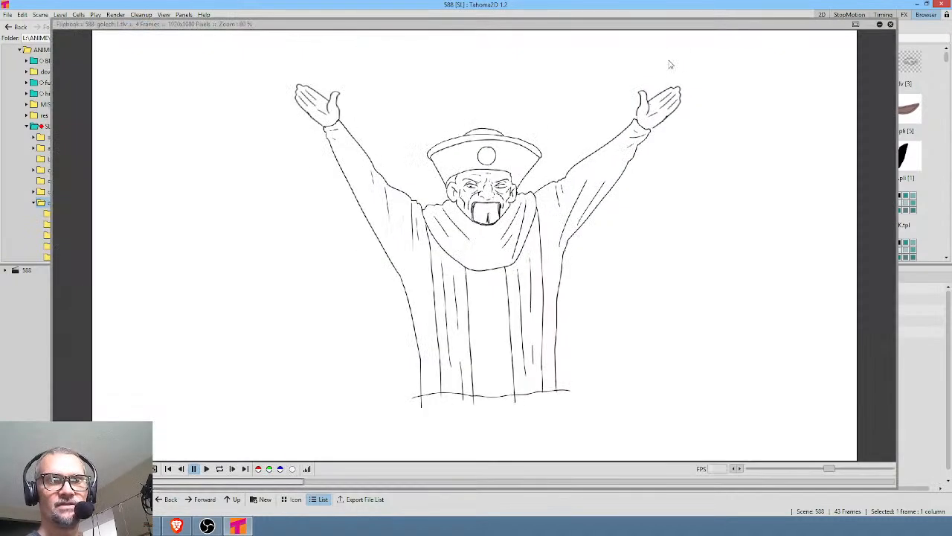
left_click(207, 468)
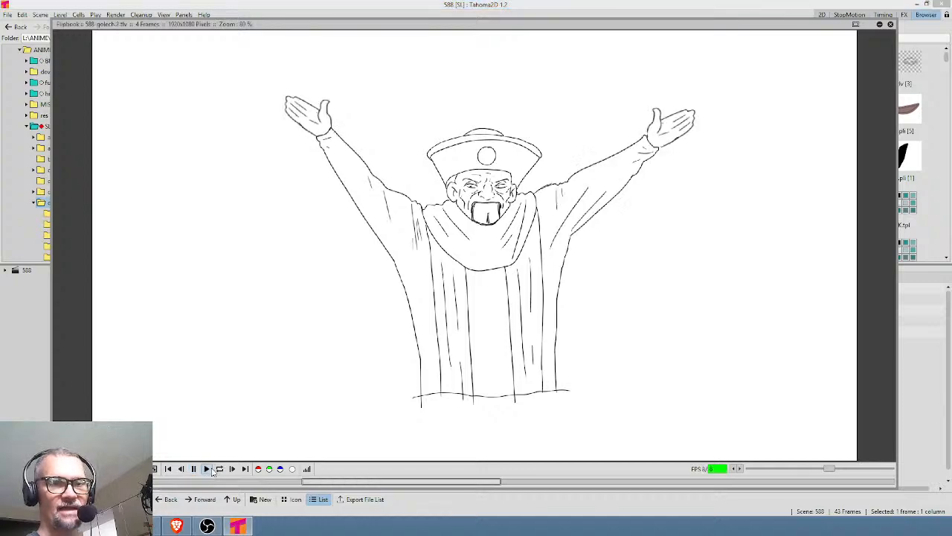
left_click(193, 469)
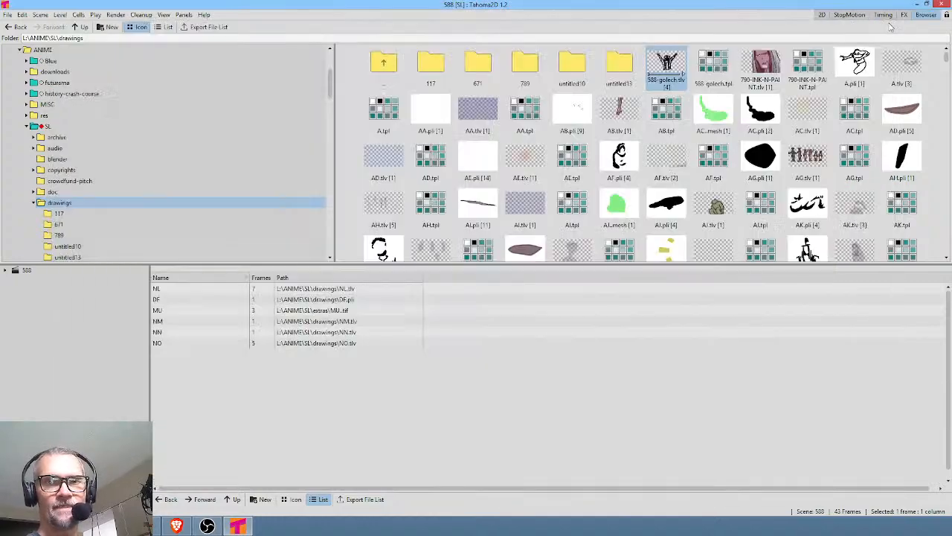
left_click(891, 24)
Load the 588-golech.tlv level into scene 588.
right_click(662, 62)
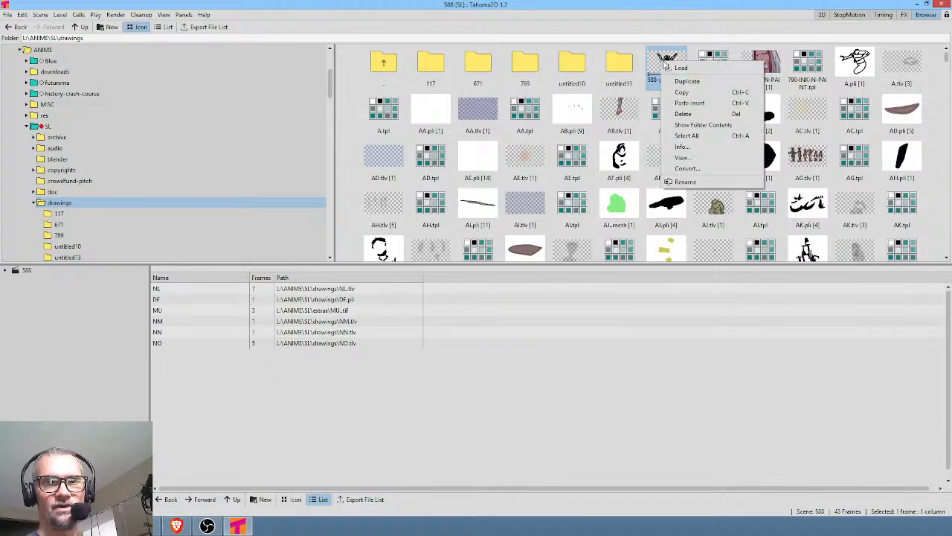
left_click(680, 69)
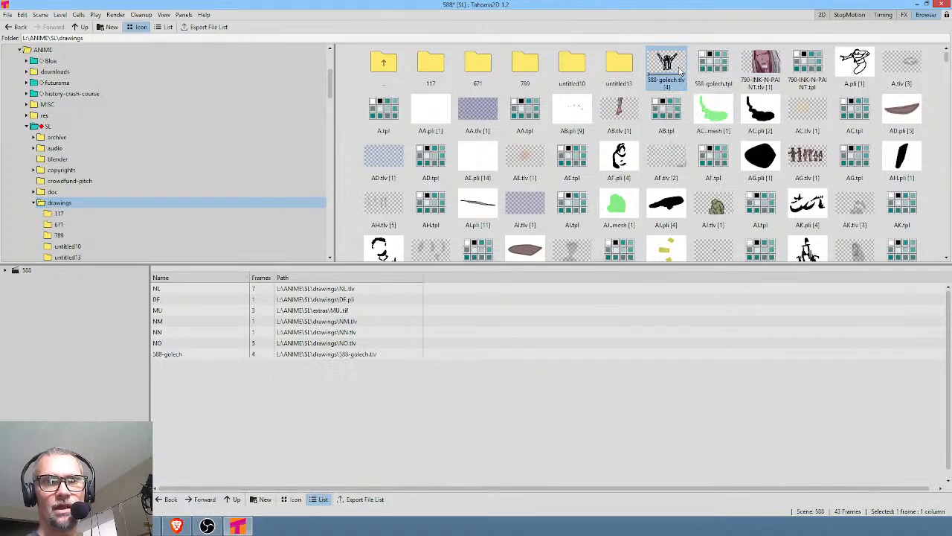
Clear drawings 1 and 2 from the 588-golech column in the 2D room and move drawings 3 and 4 to frames 15 and 16.
left_click(823, 15)
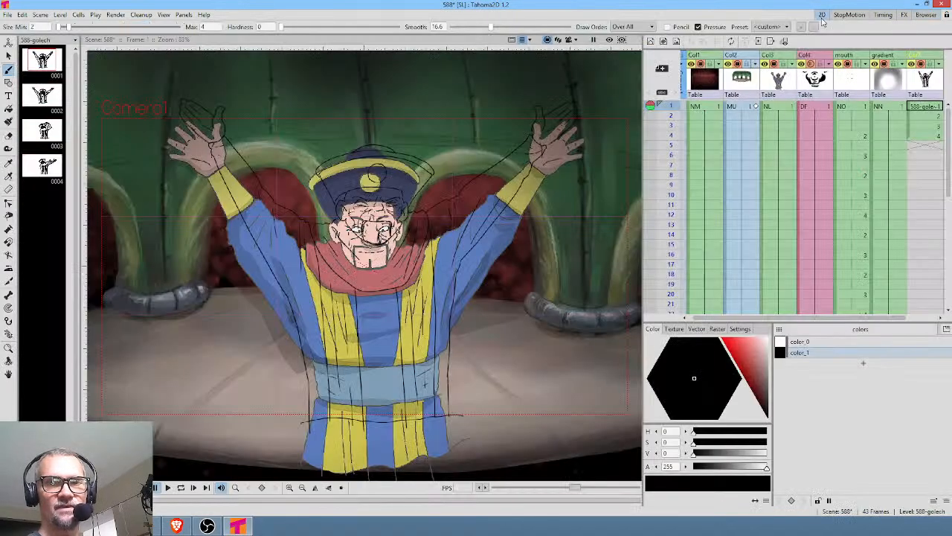
left_click(923, 112)
left_click_drag(923, 114, 923, 120)
key("Delete")
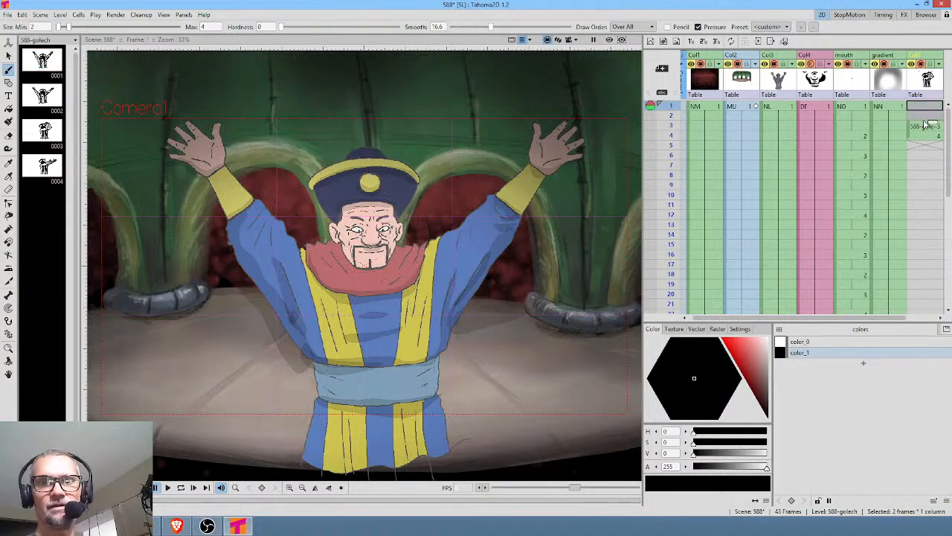
left_click(922, 126)
left_click_drag(914, 139, 917, 255)
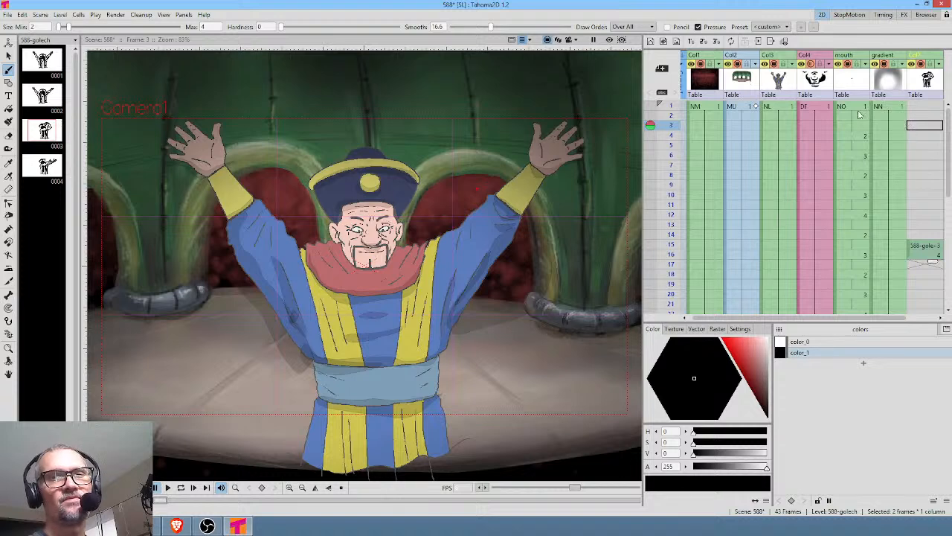
Copy palette styles color_2 to color_10 from the NL level and paste them into the 588-golech level's palette.
left_click(784, 87)
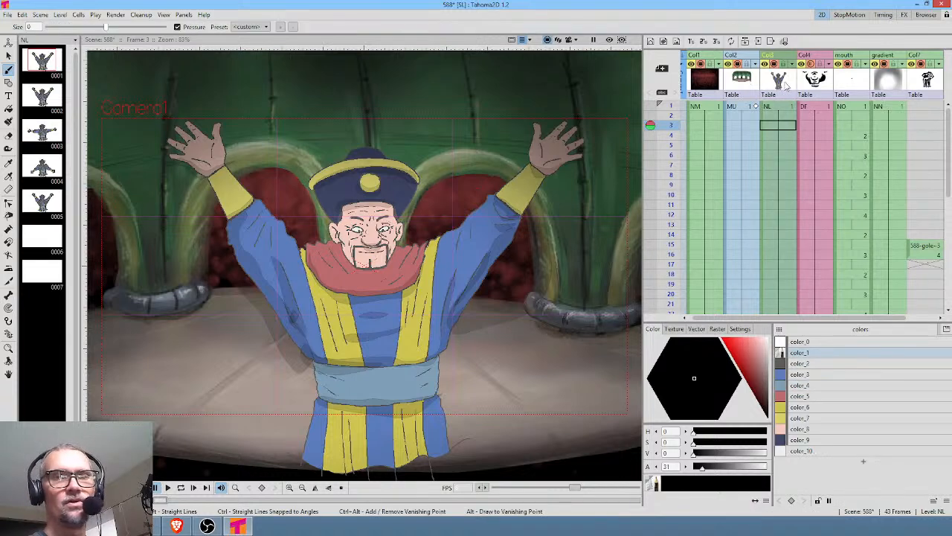
left_click(837, 364)
left_click(828, 451, "shift")
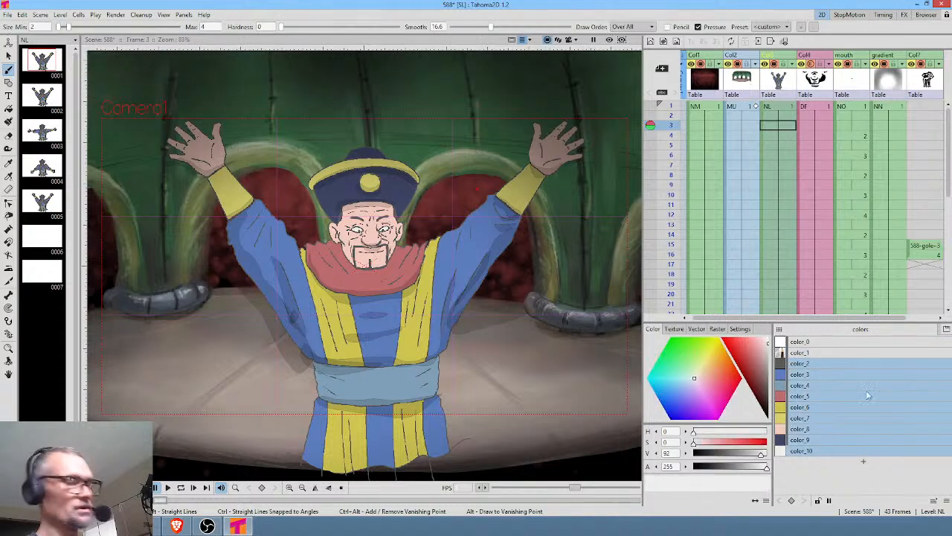
left_click(924, 246)
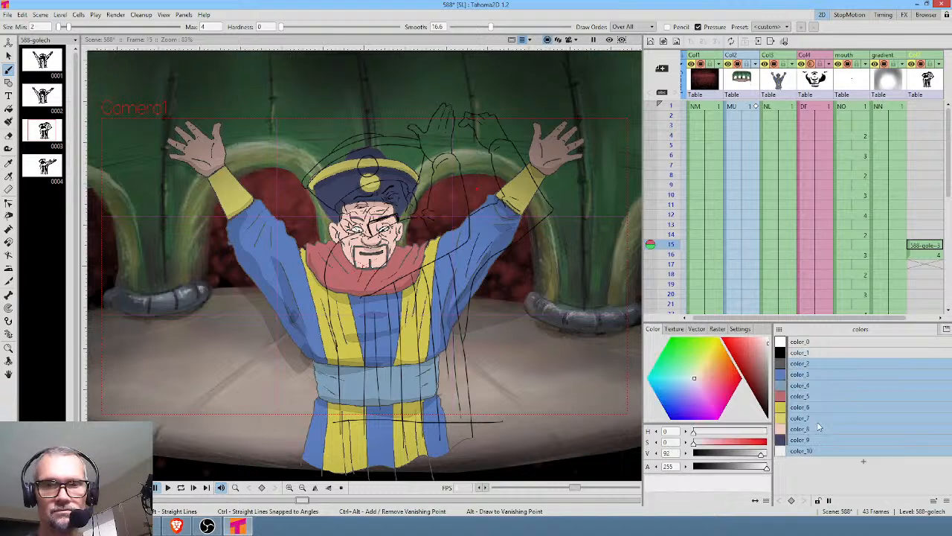
left_click(826, 354)
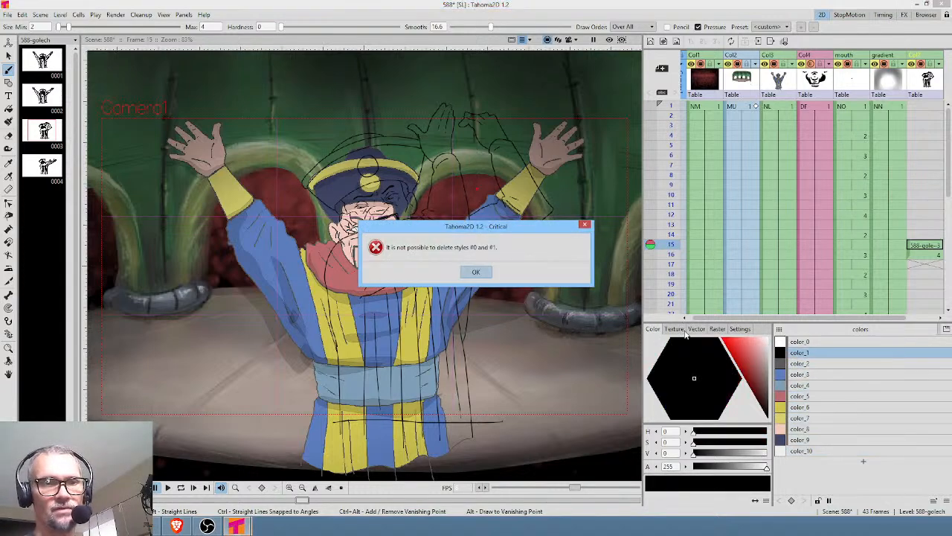
key("Return")
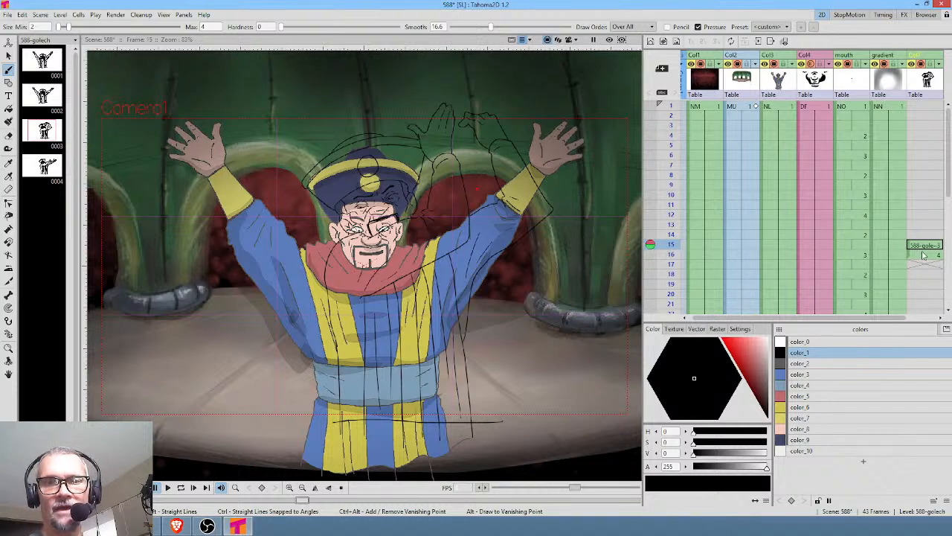
Examine how the NL drawings are exposed in Col3 along the scene, comparing frame 1 with frame 35.
left_click(671, 110)
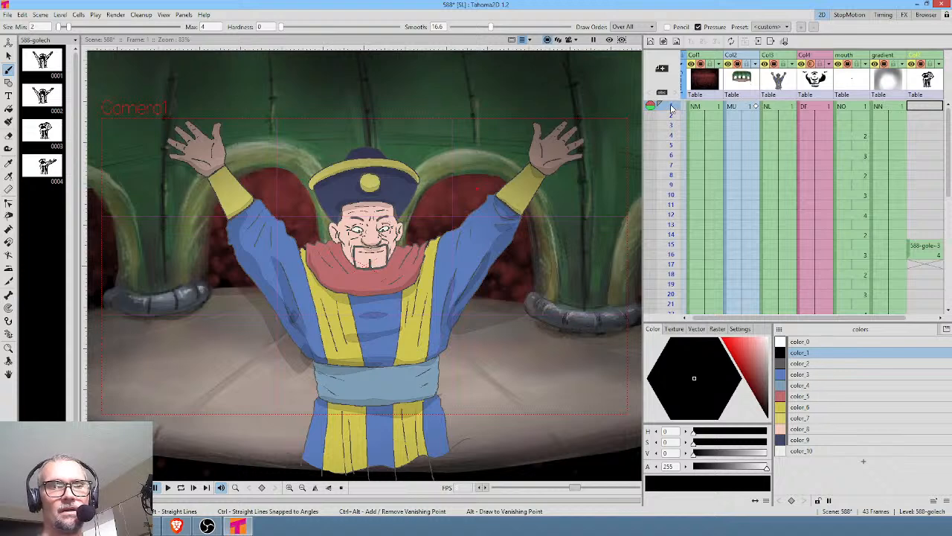
mouse_move(672, 109)
left_mouse_down()
mouse_move(673, 179)
mouse_move(677, 105)
left_mouse_up()
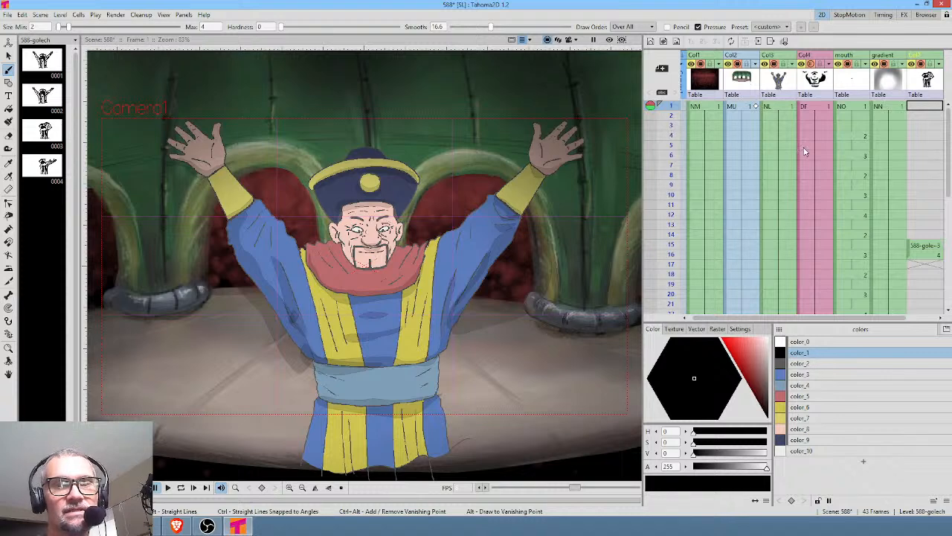
left_click(785, 109)
left_click(783, 117)
left_click(783, 126)
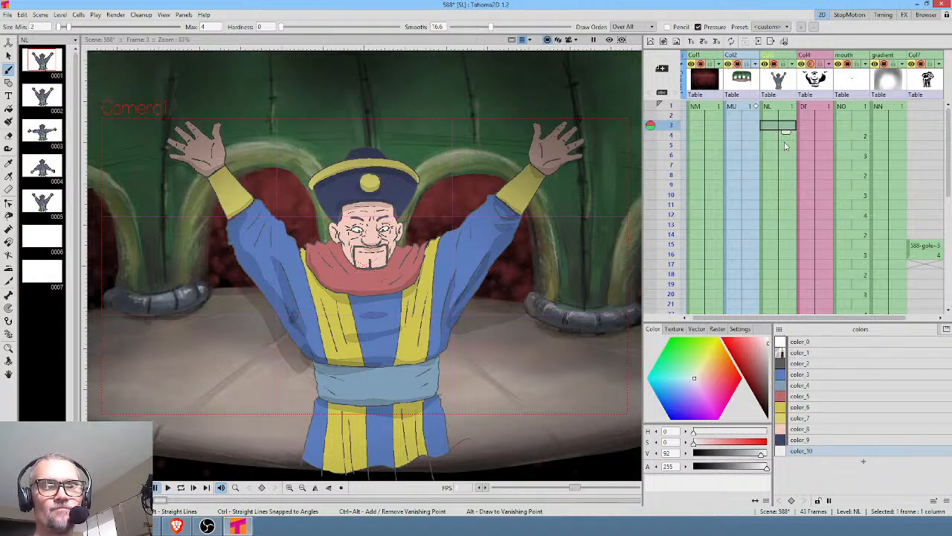
left_click(784, 136)
scroll(783, 142, "down", 3)
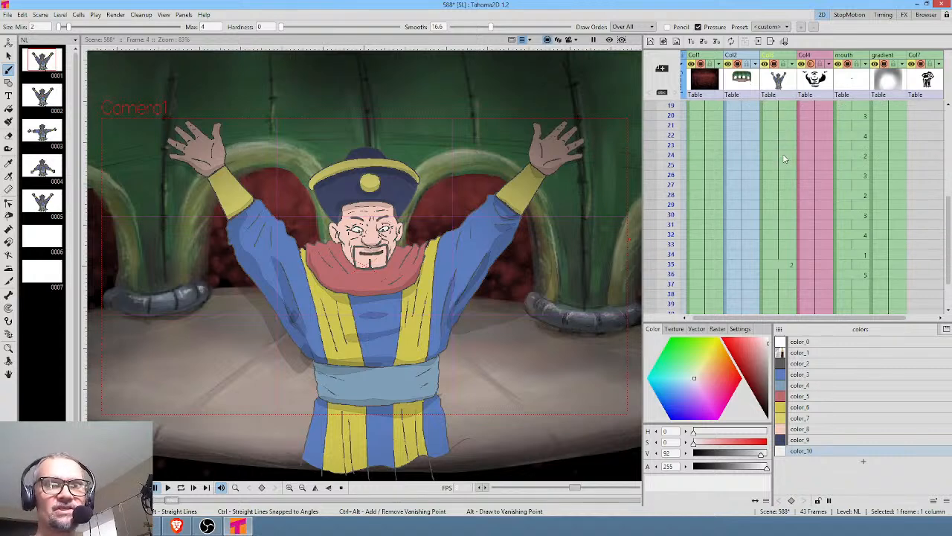
scroll(787, 146, "up", 3)
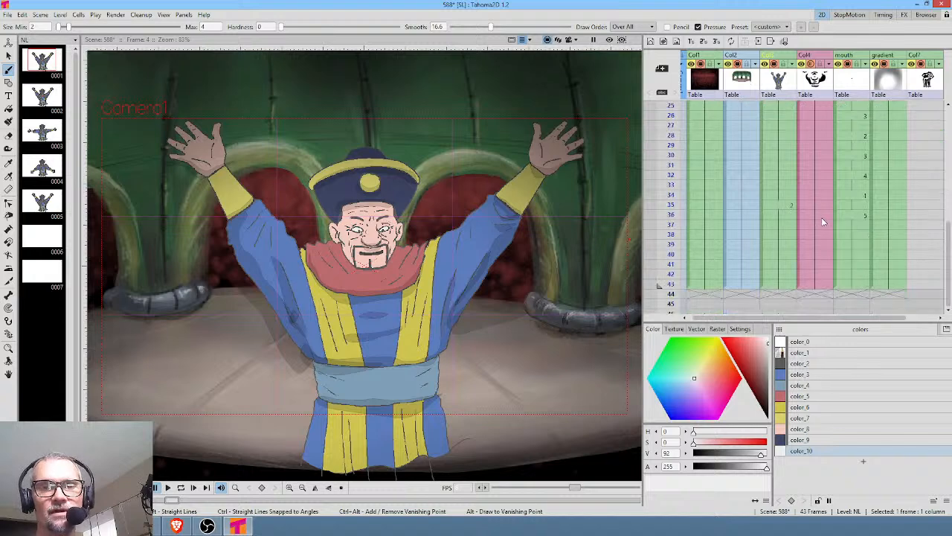
scroll(822, 219, "down", 3)
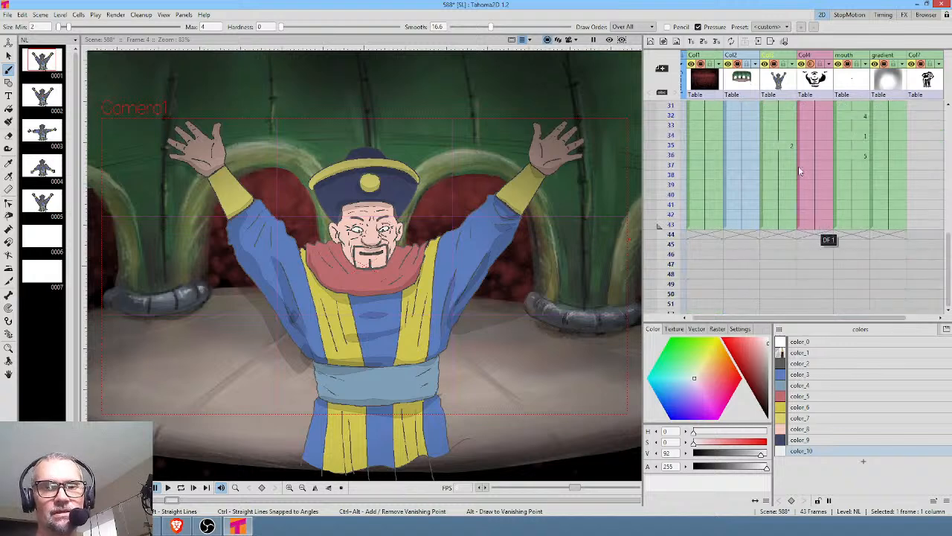
left_click(785, 145)
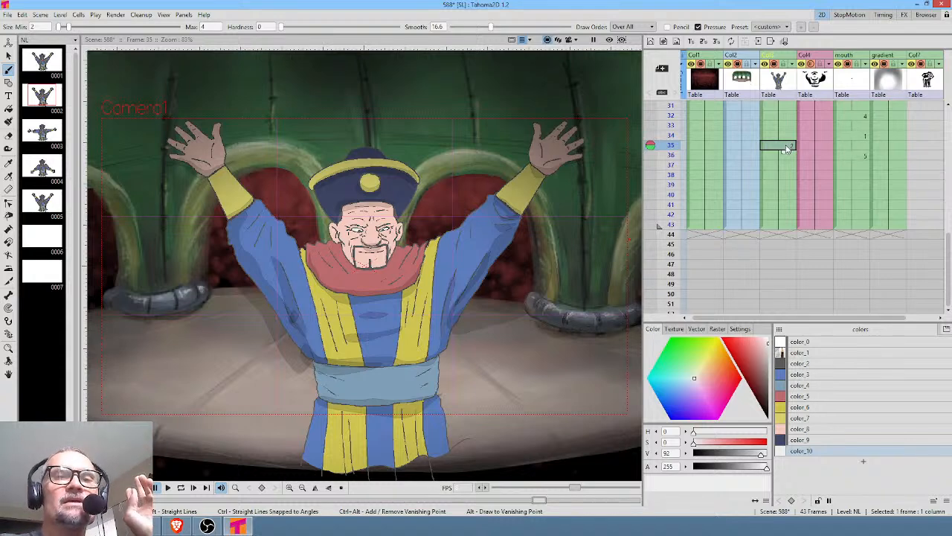
scroll(787, 148, "up", 5)
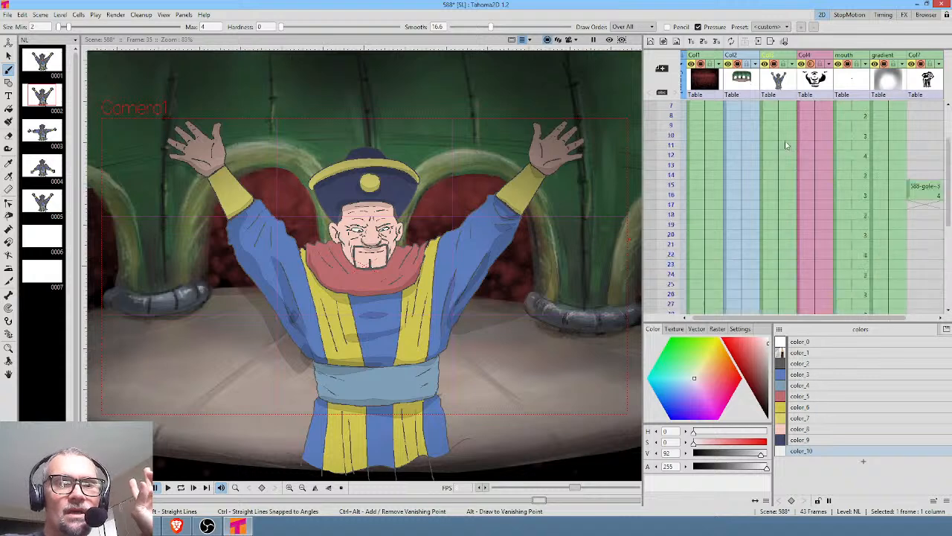
left_click(786, 107)
scroll(784, 186, "down", 4)
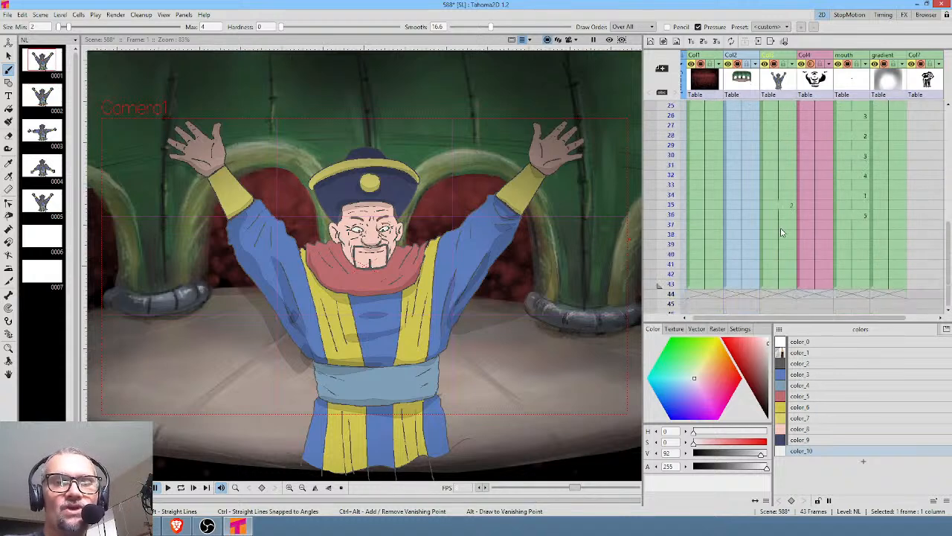
left_click(784, 207)
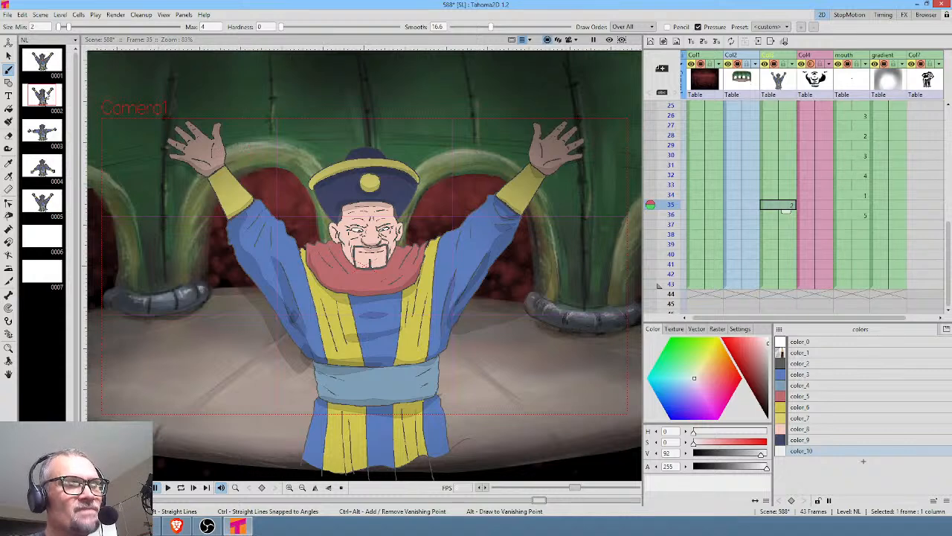
Compare the poses of drawings 1 to 5 in the NL level and check Col3's opening frames.
left_click(45, 94)
left_click(50, 134)
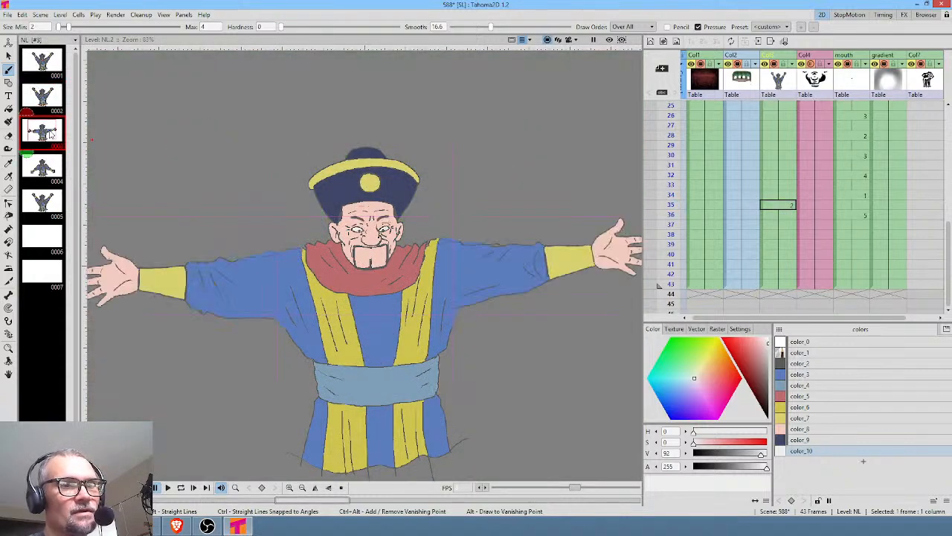
left_click(48, 162)
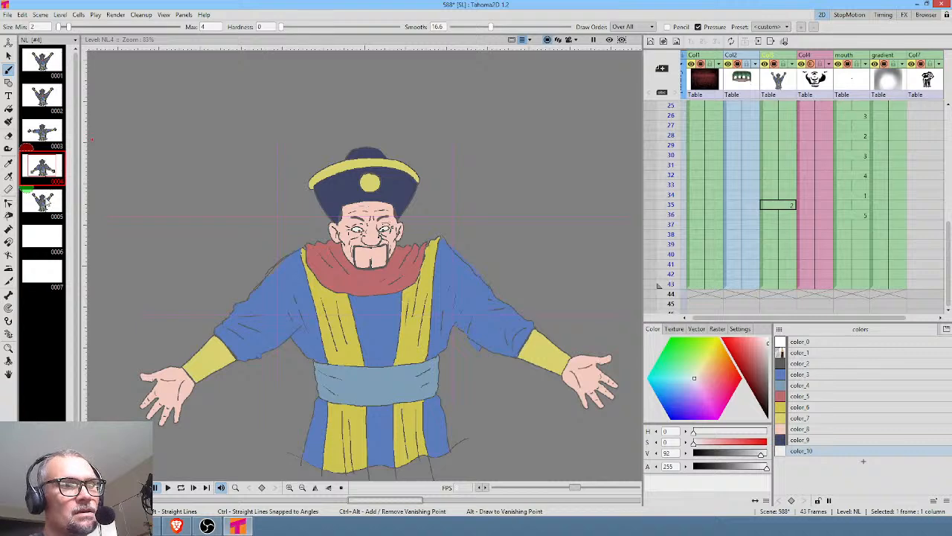
left_click(49, 198)
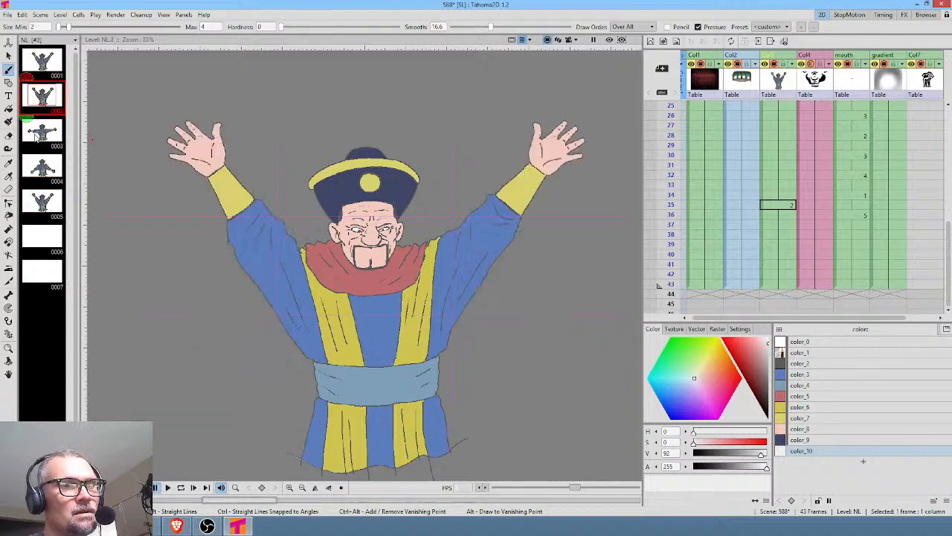
left_click(38, 137)
left_click(44, 106)
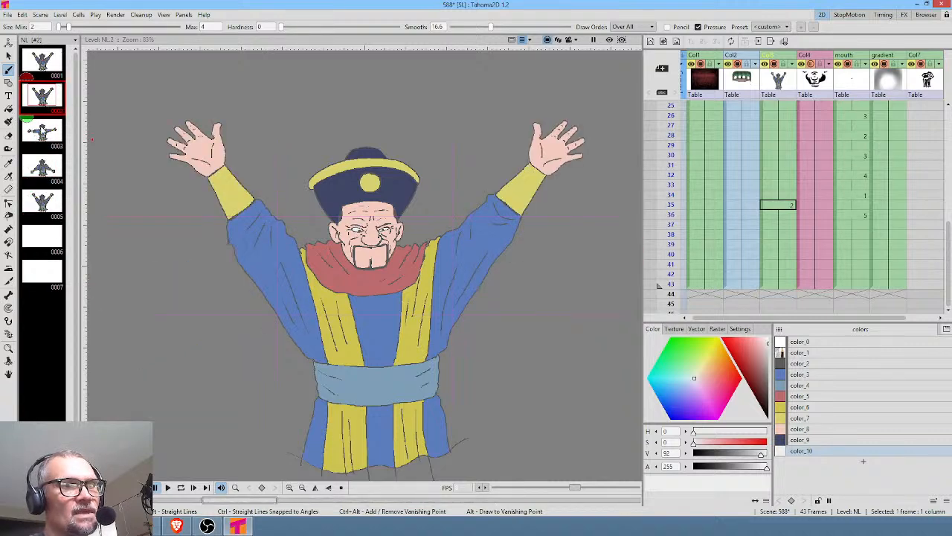
left_click(41, 74)
left_click(45, 93)
left_click(49, 61)
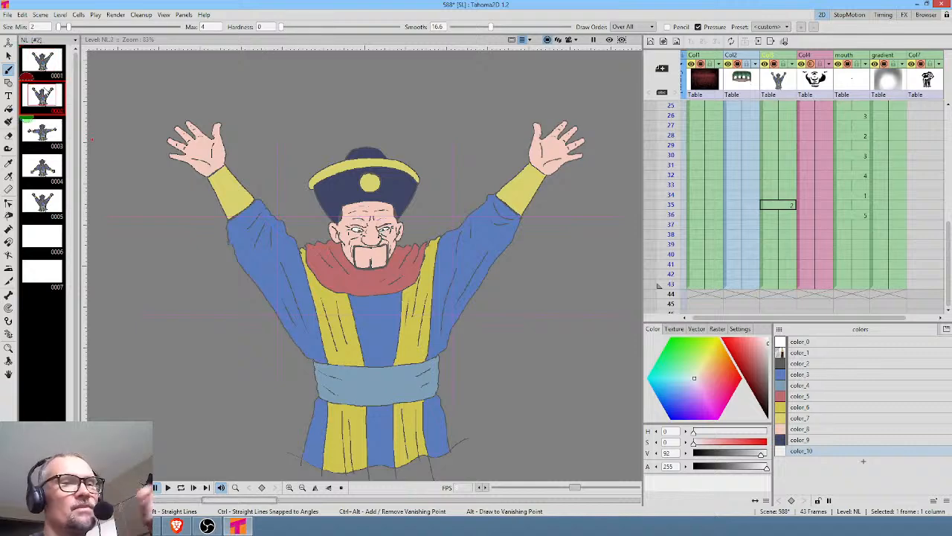
left_click(43, 131)
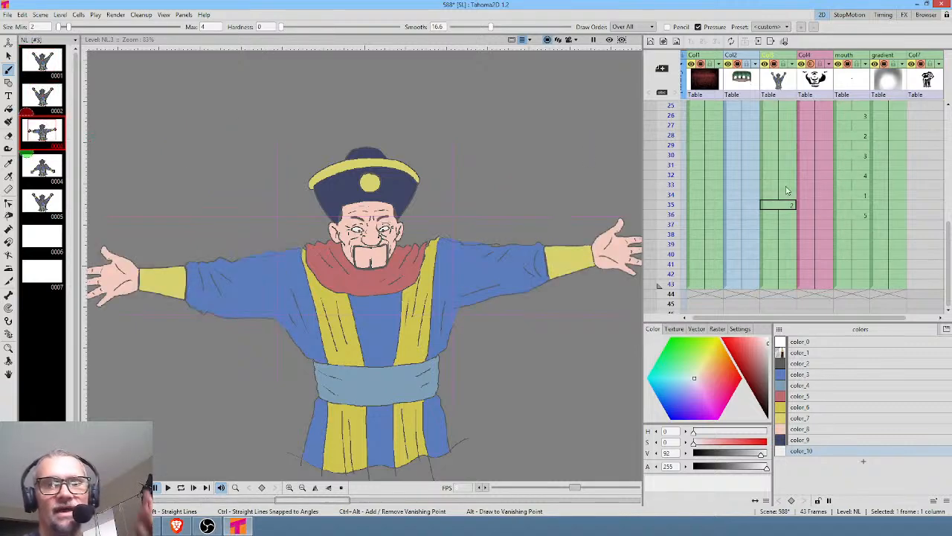
scroll(805, 149, "up", 5)
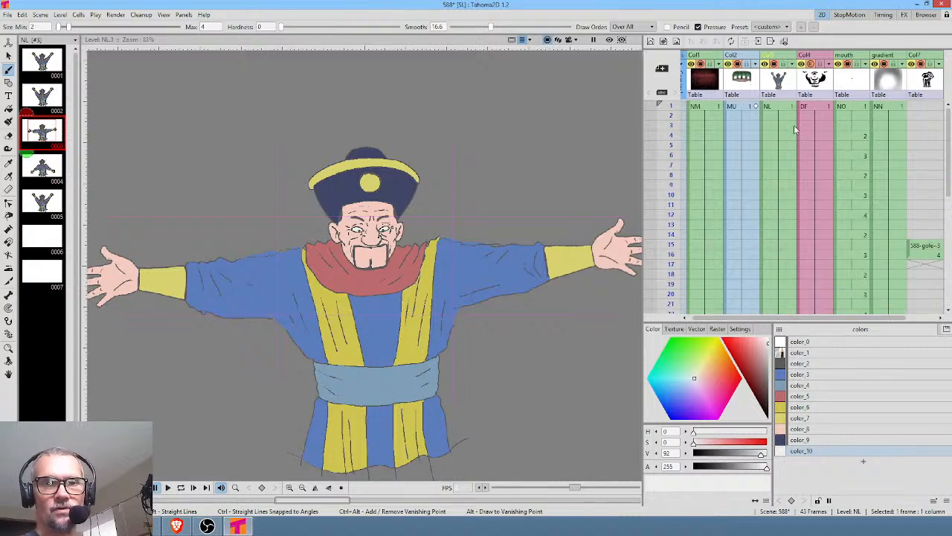
left_click(786, 108)
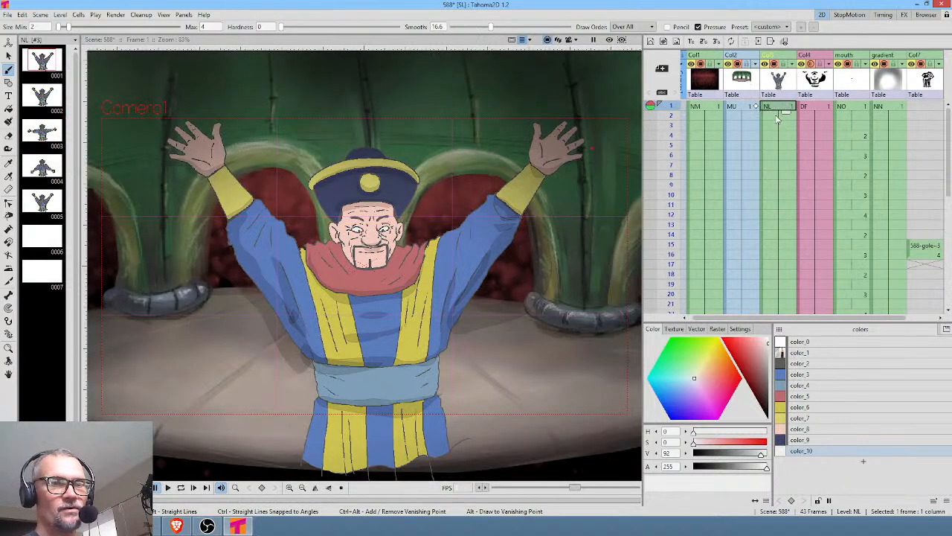
left_click(778, 125)
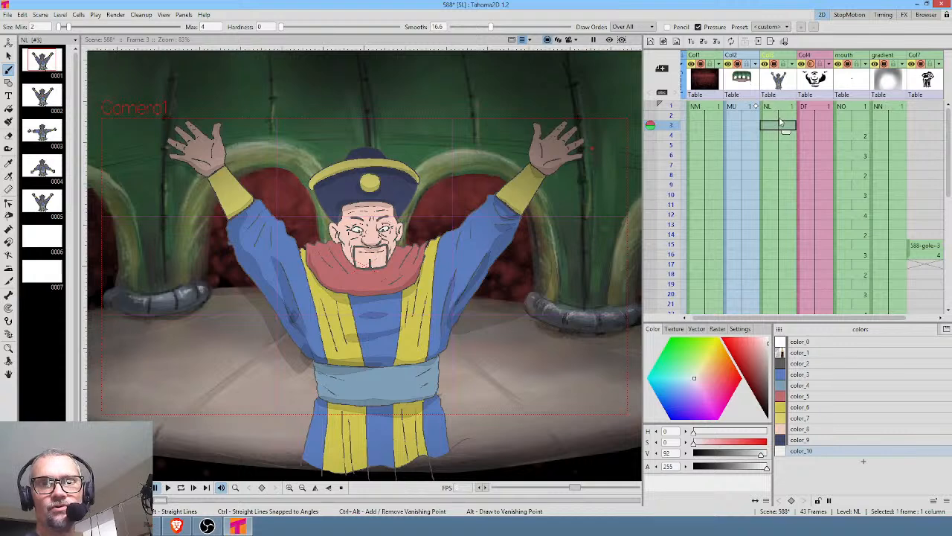
Clear the DF exposures in Col4 from frame 2 to frame 43 and delete the whole DF column.
left_click(811, 113)
scroll(816, 141, "down", 2)
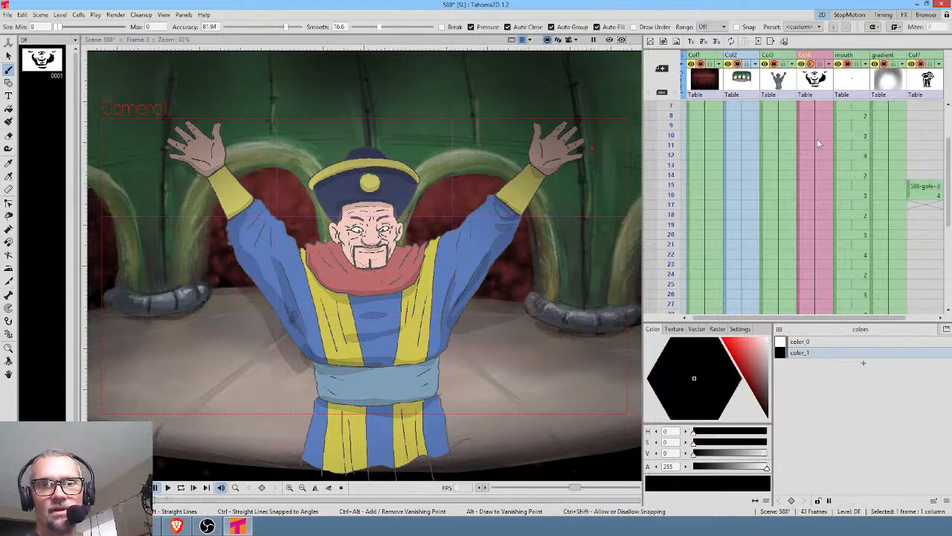
scroll(817, 139, "down", 8)
left_click(818, 226, "shift")
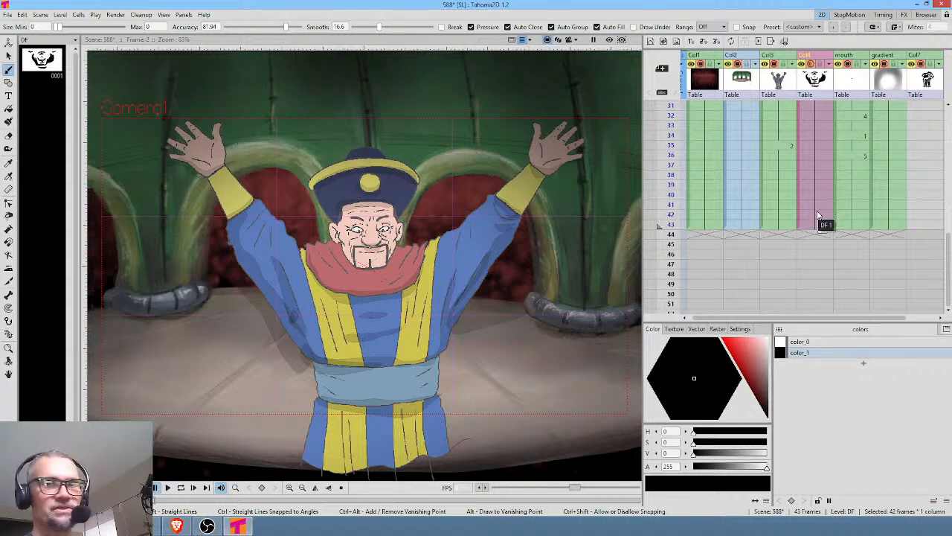
key("Delete")
scroll(813, 180, "up", 10)
left_click(823, 109)
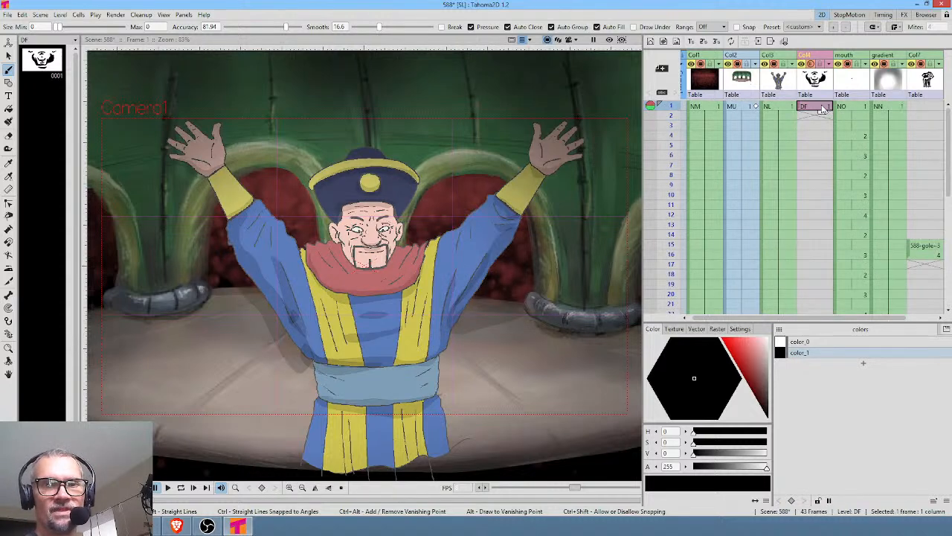
left_click(815, 115)
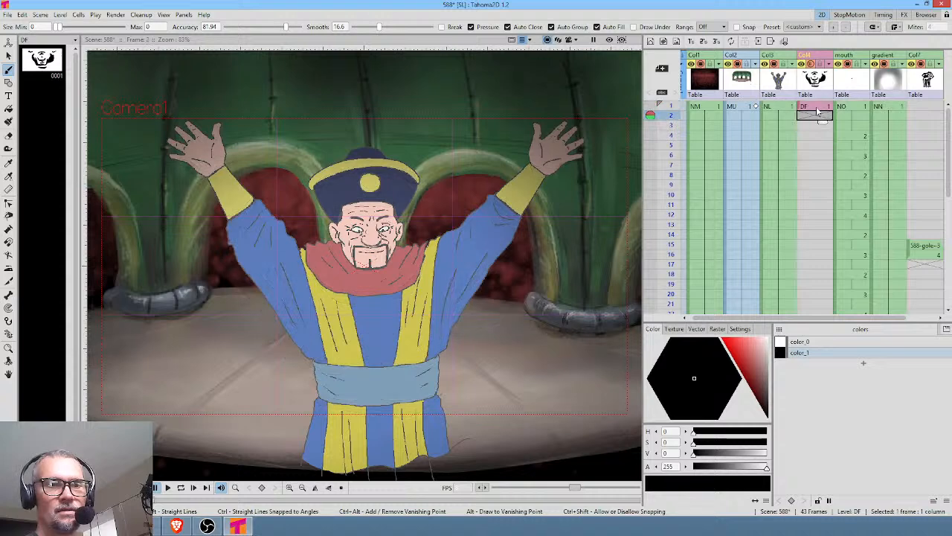
left_click(822, 122)
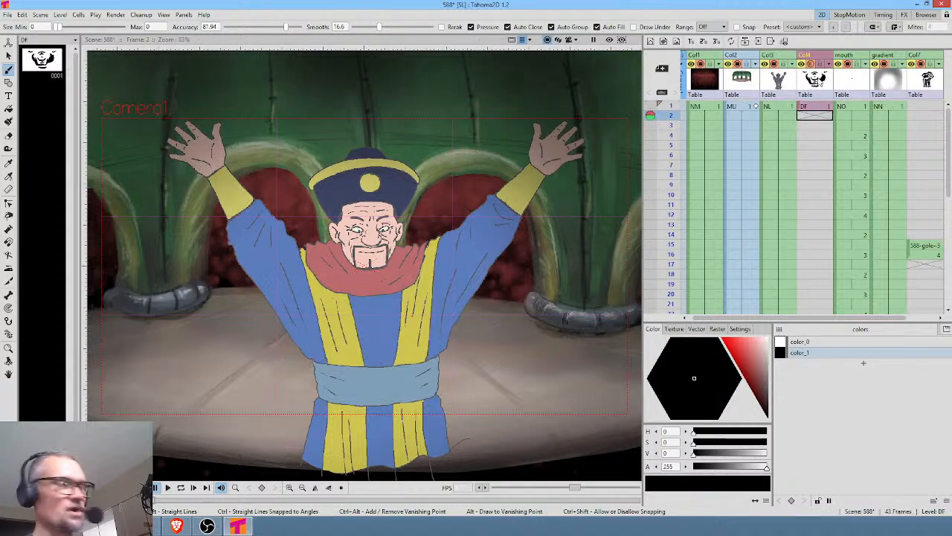
key("Delete")
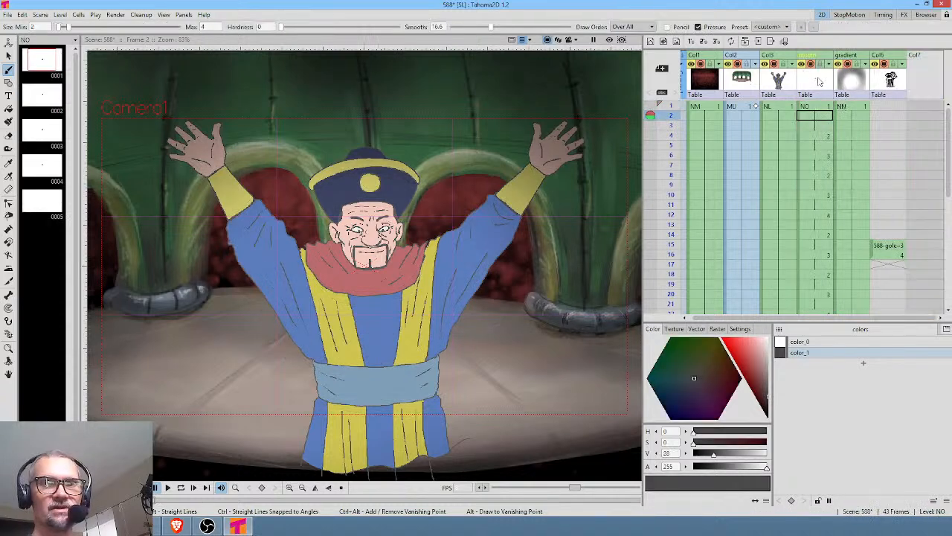
Cut the NL exposures in Col3 from frame 2 to frame 34 so the following exposures move up.
left_click(780, 110)
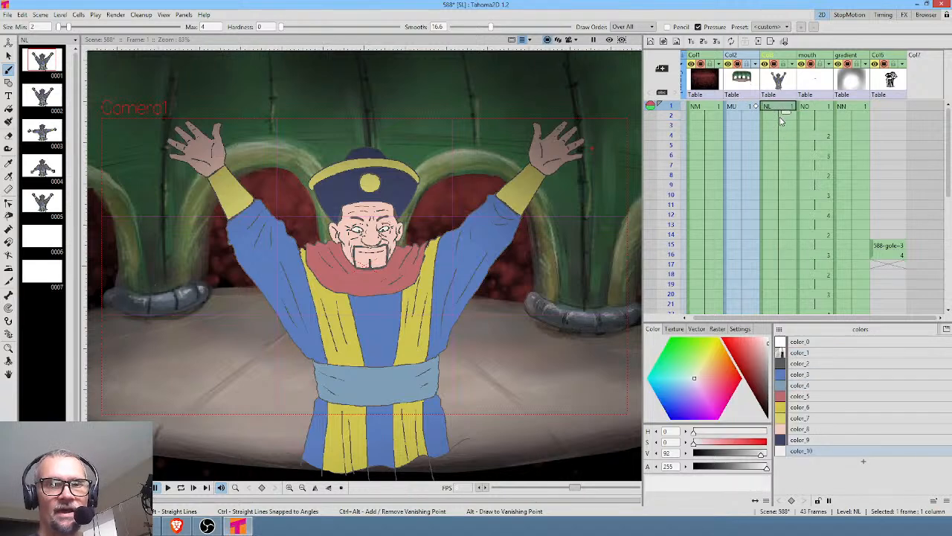
scroll(781, 178, "down", 6)
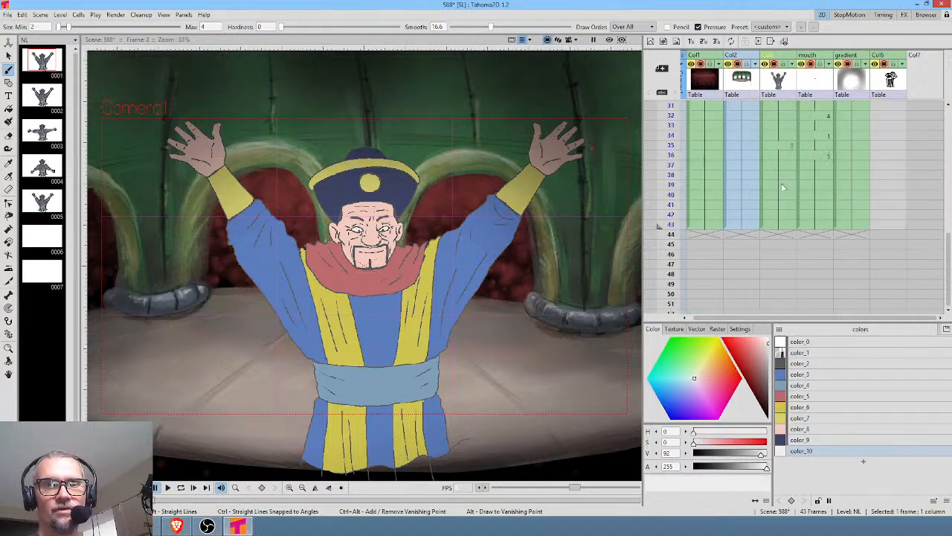
left_click(781, 137, "shift")
scroll(781, 137, "up", 6)
key("ctrl+x")
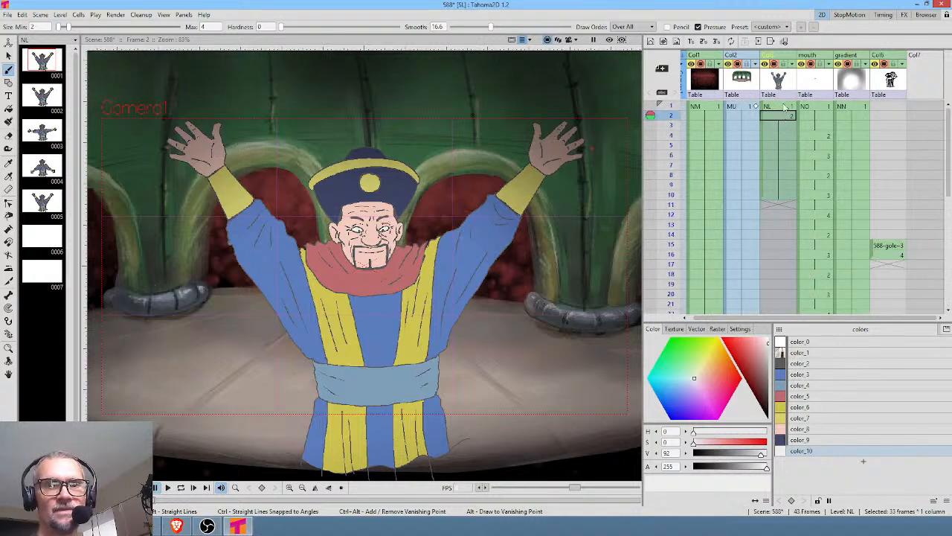
Set Col3's exposure at frame 3 to NL drawing 3.
left_click(785, 108)
left_click(782, 117)
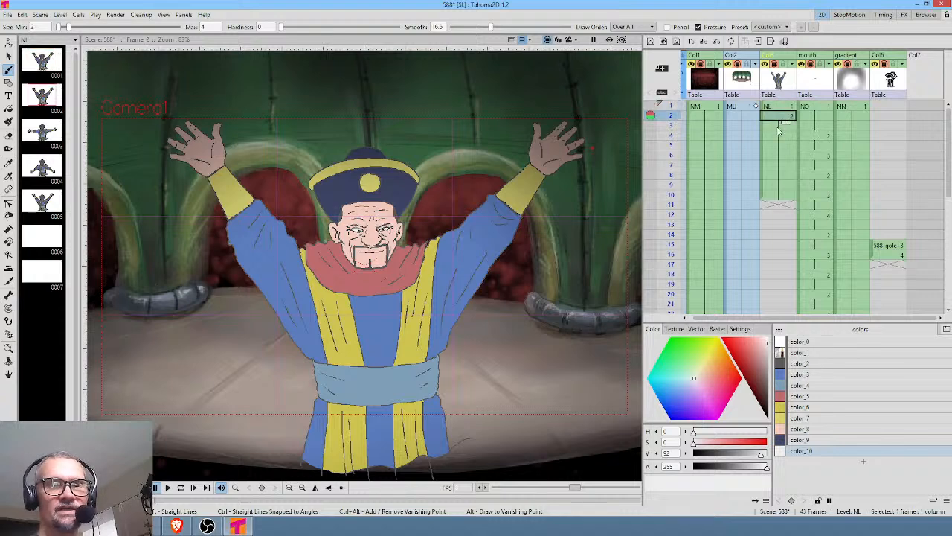
left_click(779, 126)
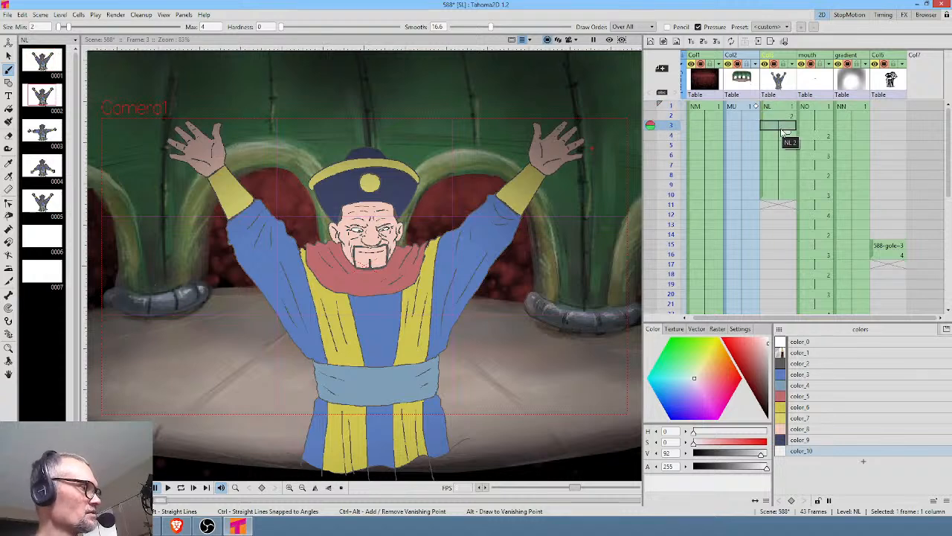
key("w")
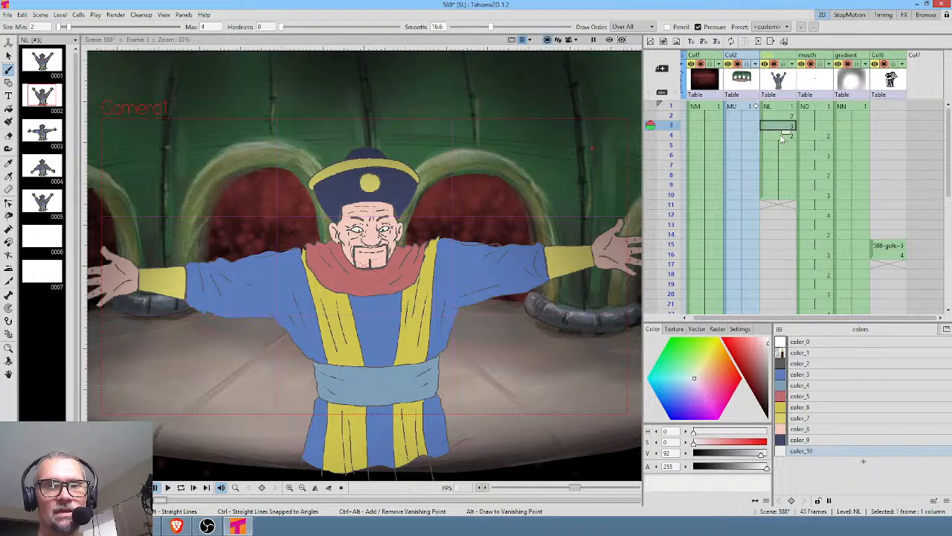
Clear the remaining NL exposures in Col3 from frame 4 to frame 10.
left_click(782, 136)
left_click(778, 196, "shift")
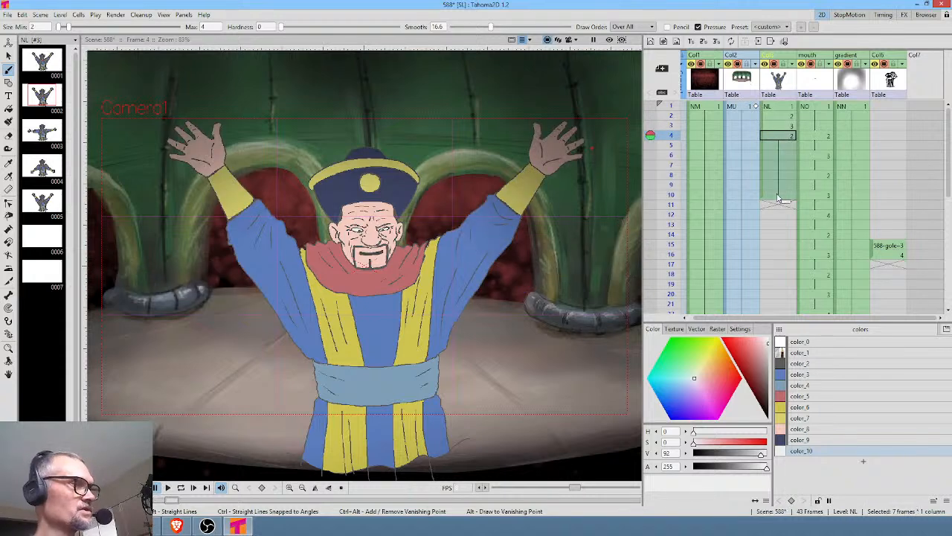
key("Delete")
left_click(790, 127)
Move the 588-golech drawings 3 and 4 in Col6 up to frames 4 and 5, and hold drawing 4 through frame 43.
mouse_move(877, 251)
left_mouse_down()
mouse_move(878, 140)
mouse_move(897, 147)
left_mouse_up()
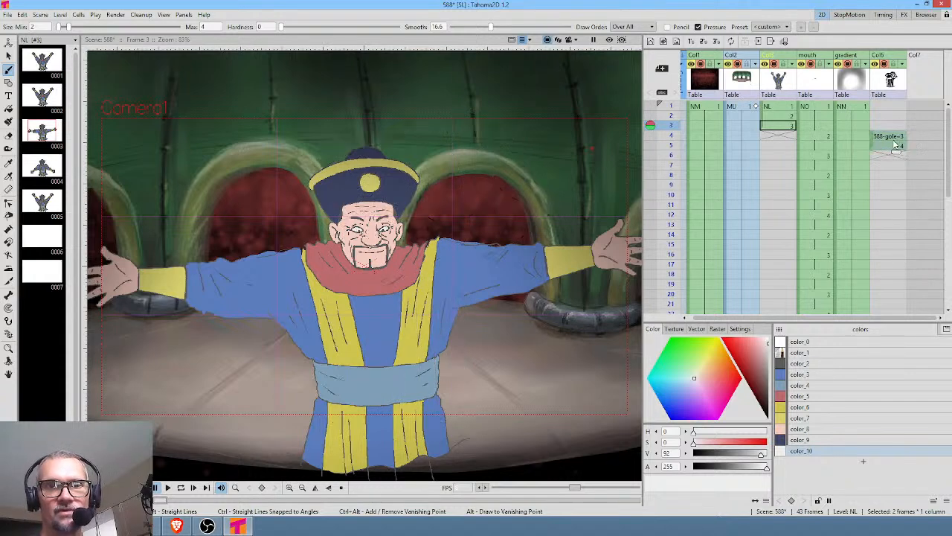
left_click(897, 141)
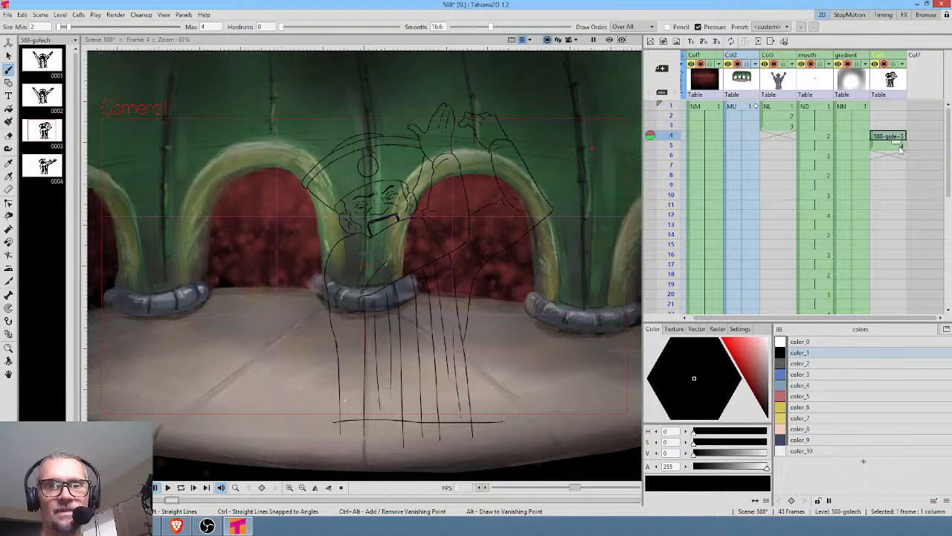
left_click(898, 148)
left_click_drag(898, 154, 903, 276)
scroll(895, 183, "up", 7)
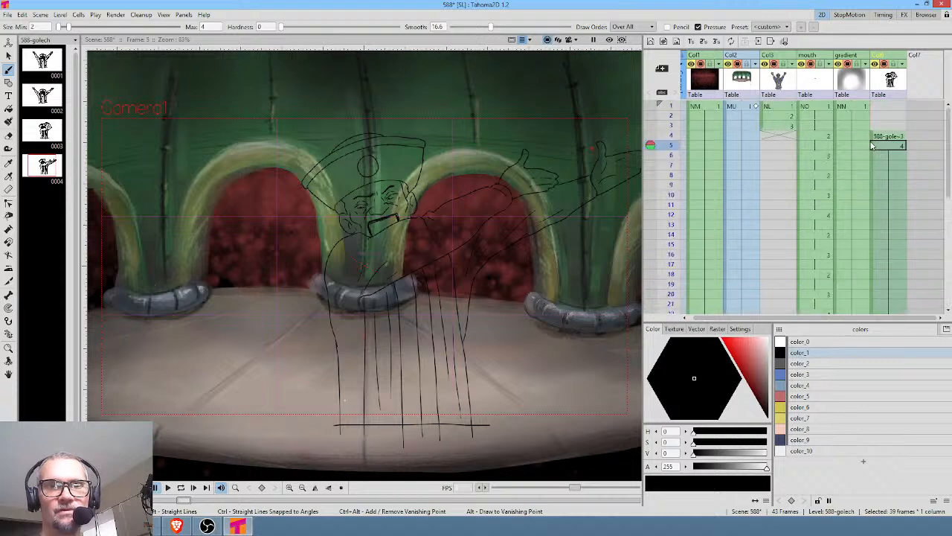
Remove the first three frames of the mouth column so its exposures start with NO drawing 2 at frame 1.
left_click(811, 110)
left_click(32, 95)
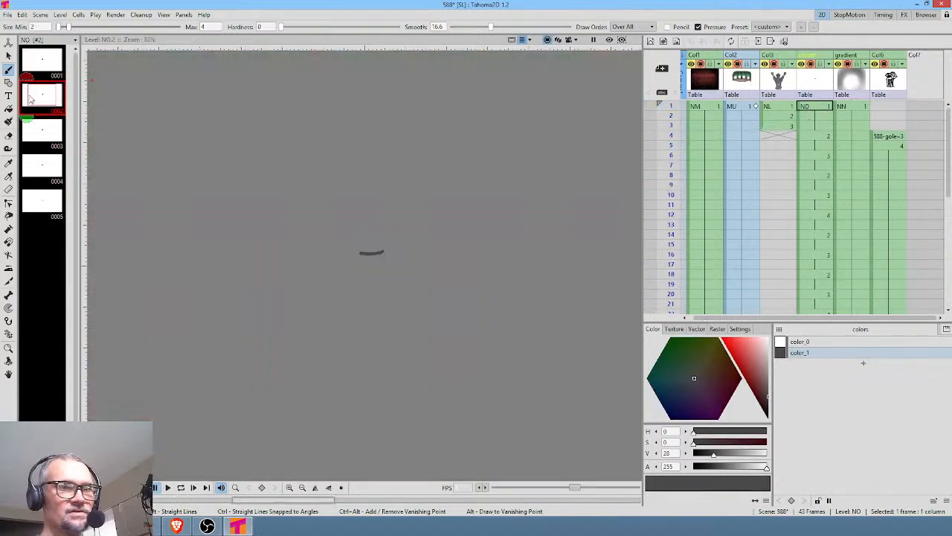
left_click(821, 79)
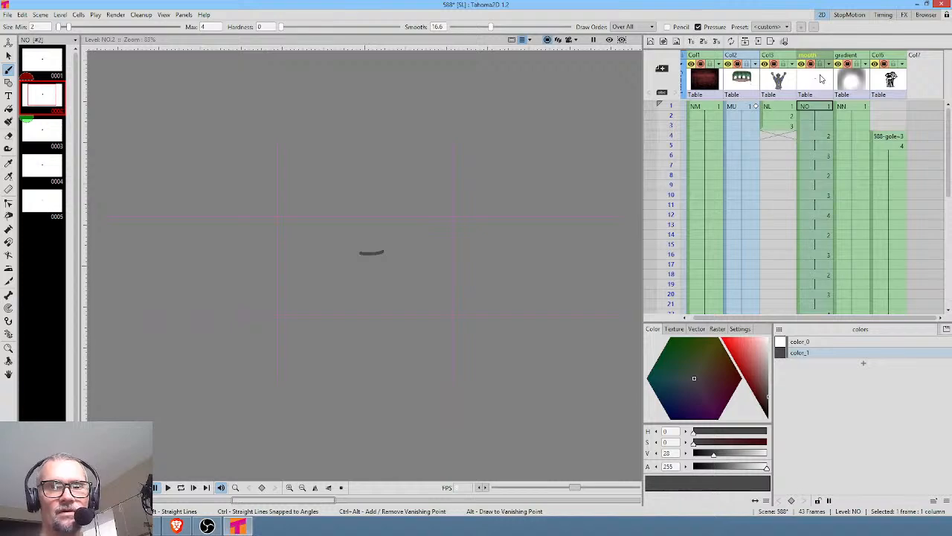
left_click(820, 109)
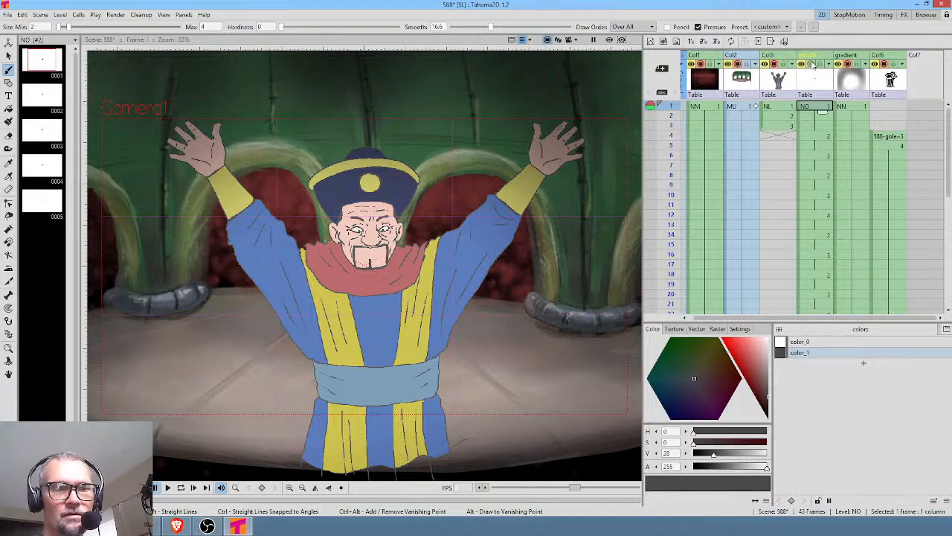
left_click(813, 128, "shift")
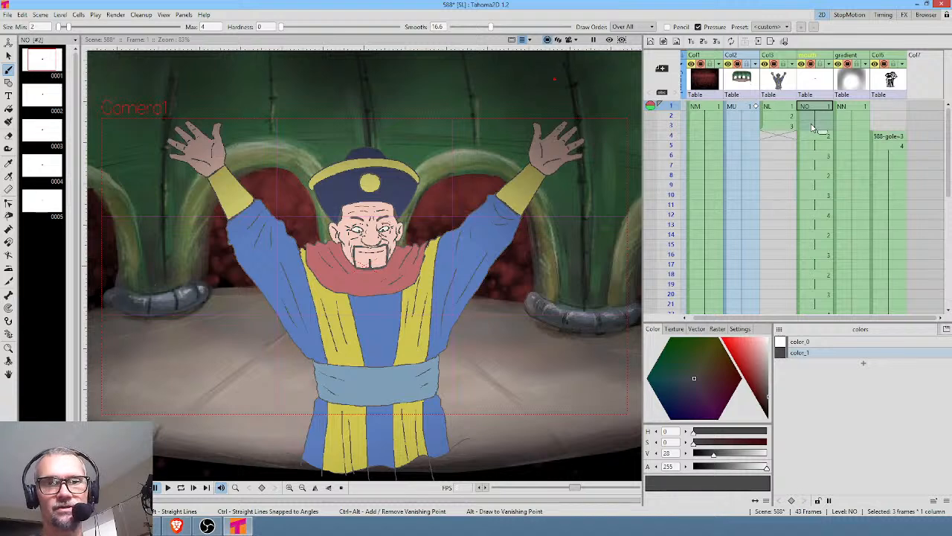
left_click_drag(814, 106, 810, 131)
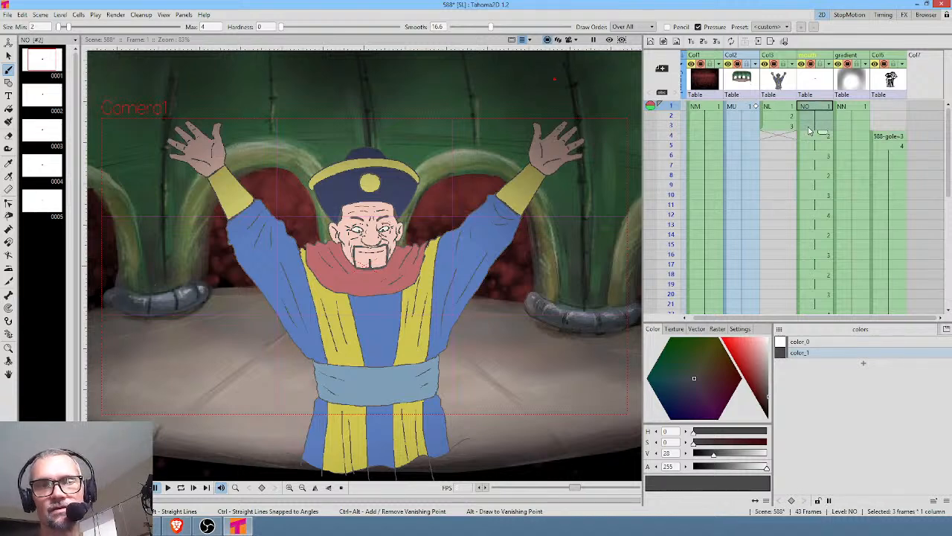
key("Delete")
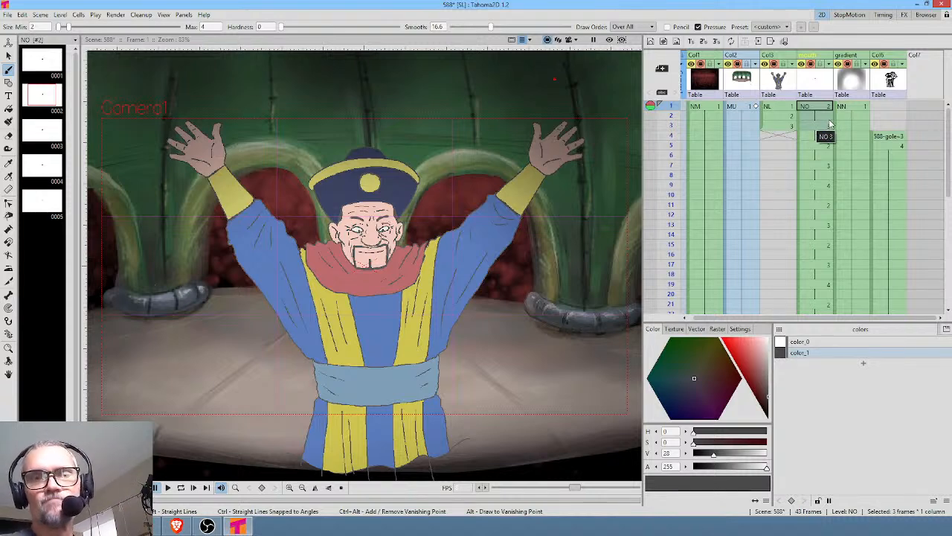
Check the mouth on frames 1 and 3, and move Col6's 588-golech exposures down to start at frame 12.
left_click(818, 126)
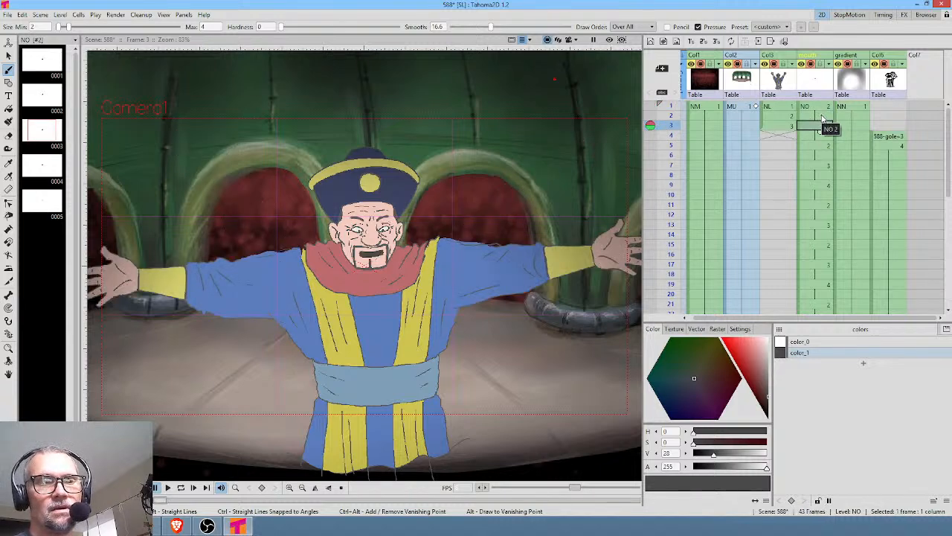
left_click(822, 107)
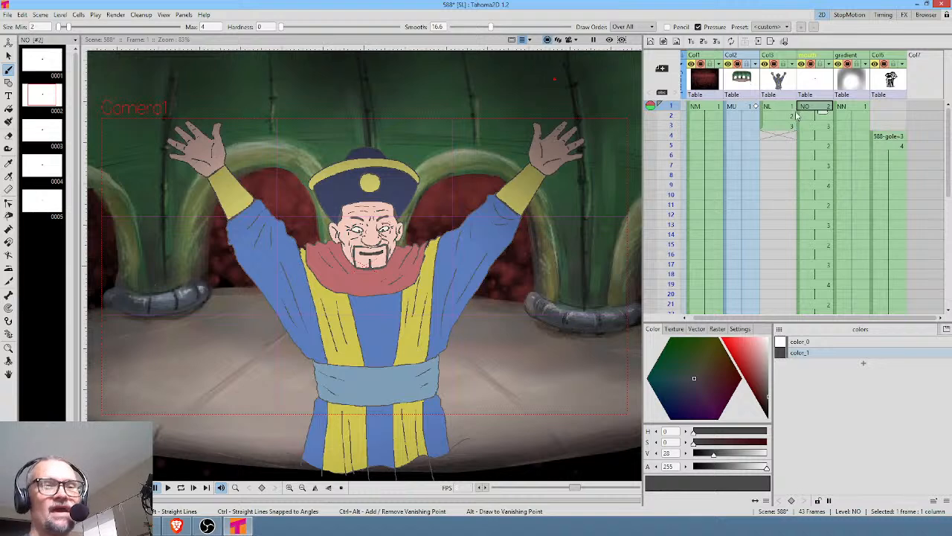
left_click(877, 138)
left_click_drag(875, 150, 875, 229)
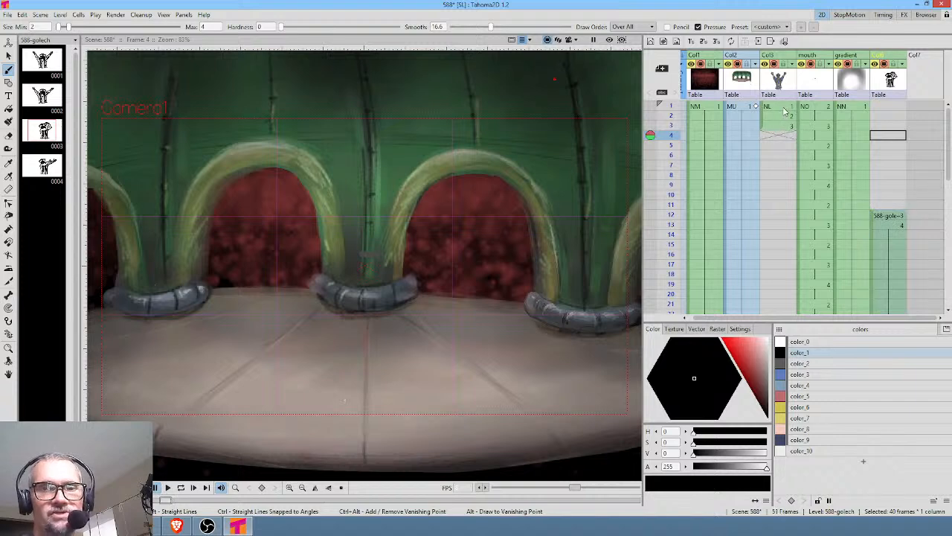
Compare the NL poses on Col3's frames 1 to 3 and replace drawing 1 by extending drawing 2 up to frame 1.
left_click(781, 108)
left_click(781, 117)
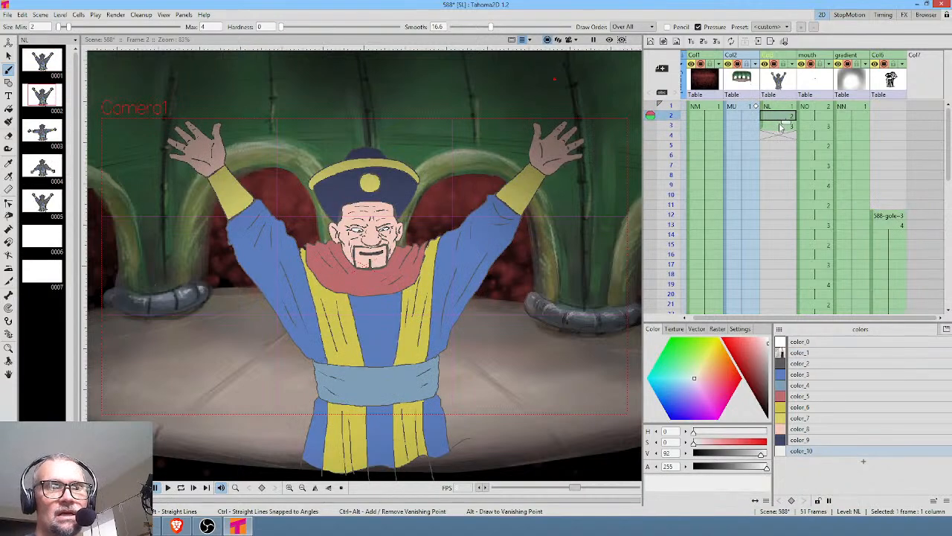
left_click(781, 126)
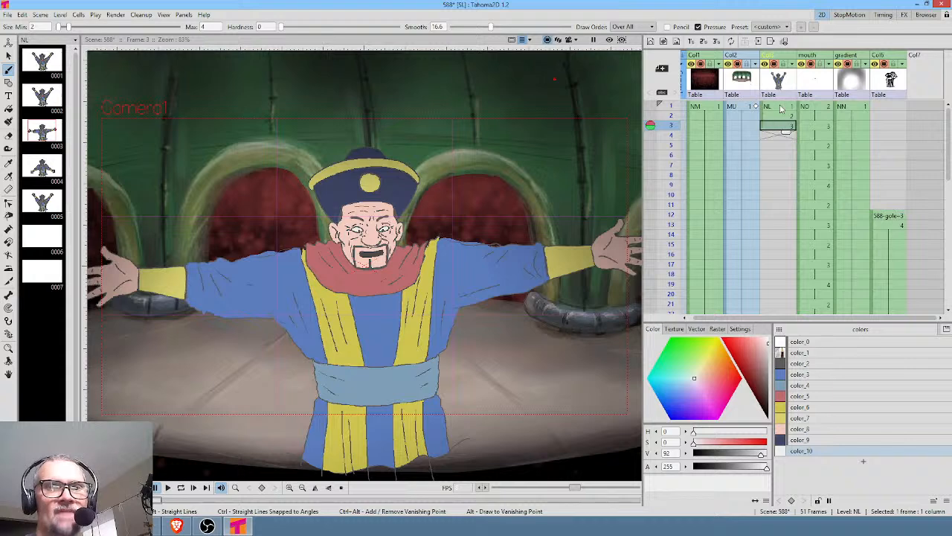
left_click(781, 117)
left_click(781, 108)
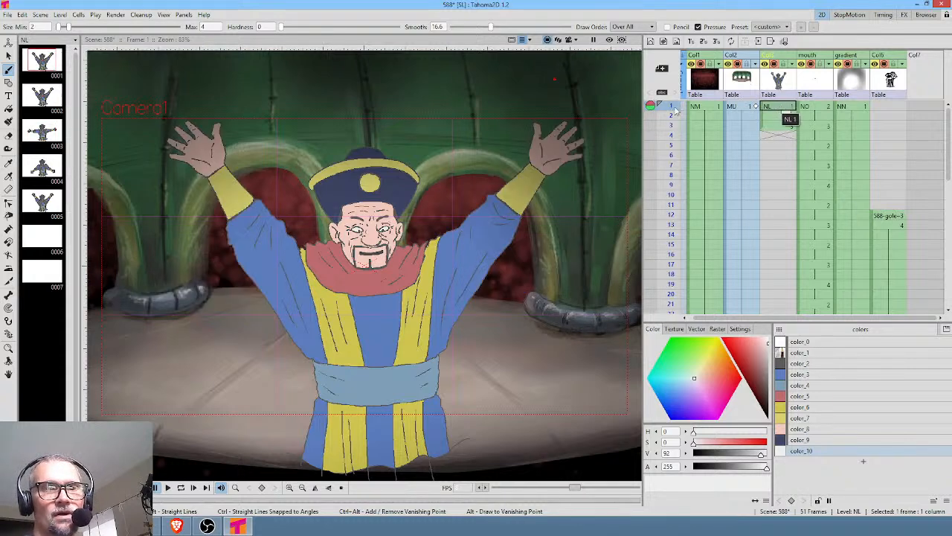
mouse_move(675, 110)
left_mouse_down()
mouse_move(674, 141)
mouse_move(682, 102)
mouse_move(677, 128)
mouse_move(678, 117)
left_mouse_up()
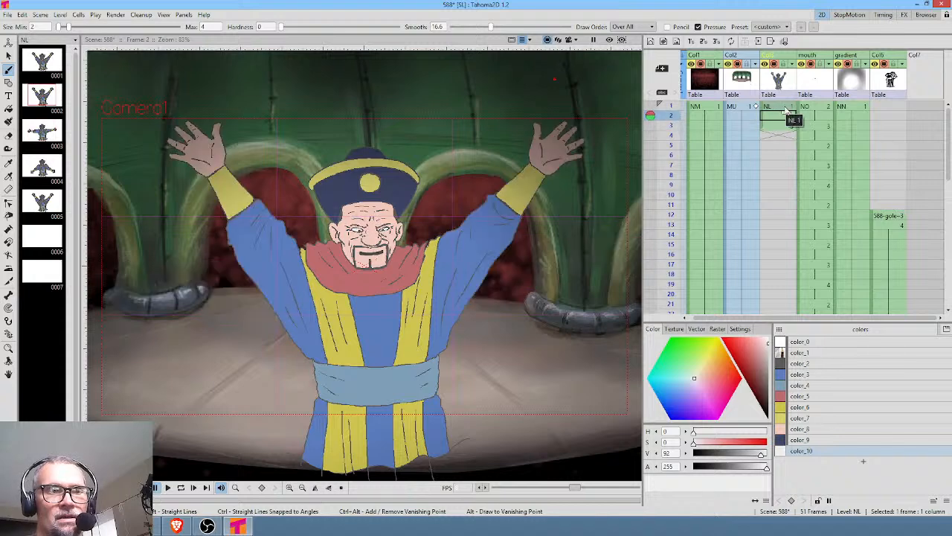
left_click(781, 108)
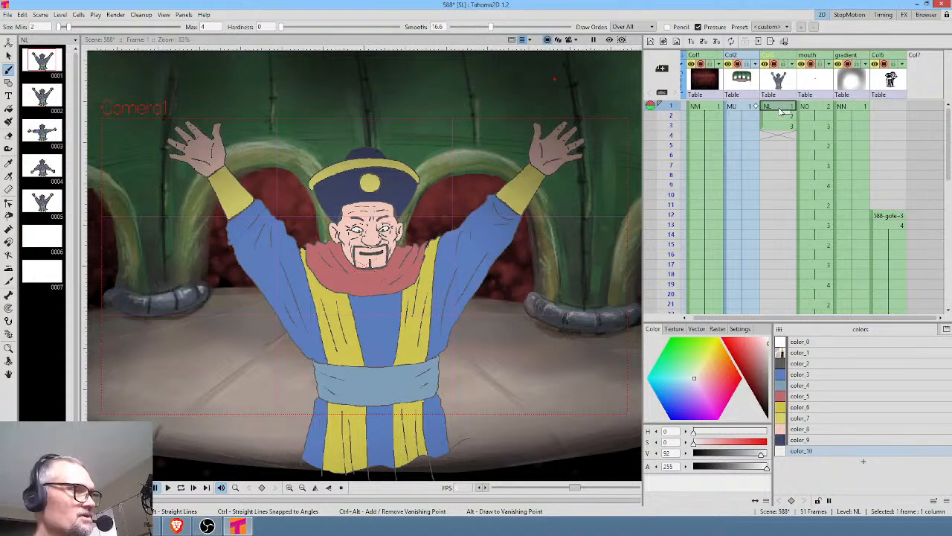
key("Delete")
key("ctrl+z")
key("Delete")
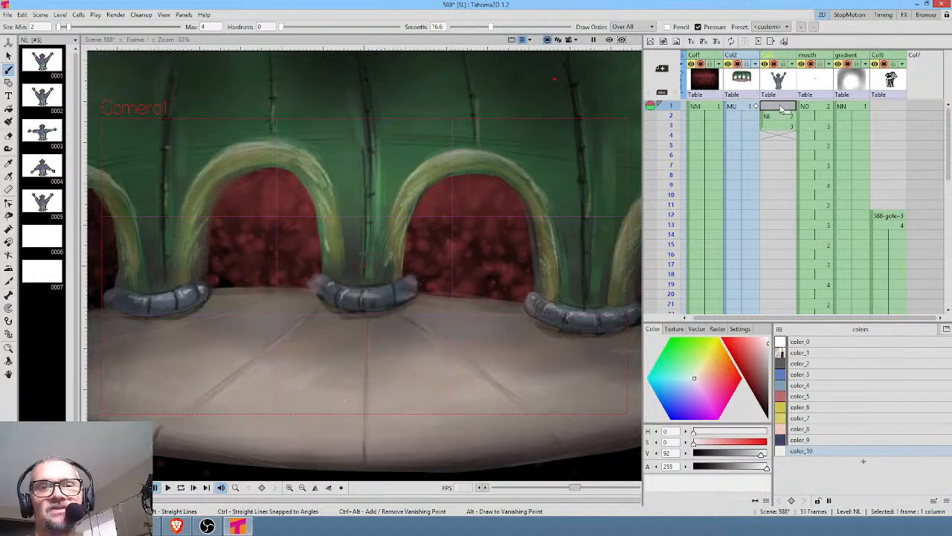
key("ctrl+z")
mouse_move(785, 114)
left_mouse_down()
mouse_move(787, 125)
mouse_move(786, 111)
left_mouse_up()
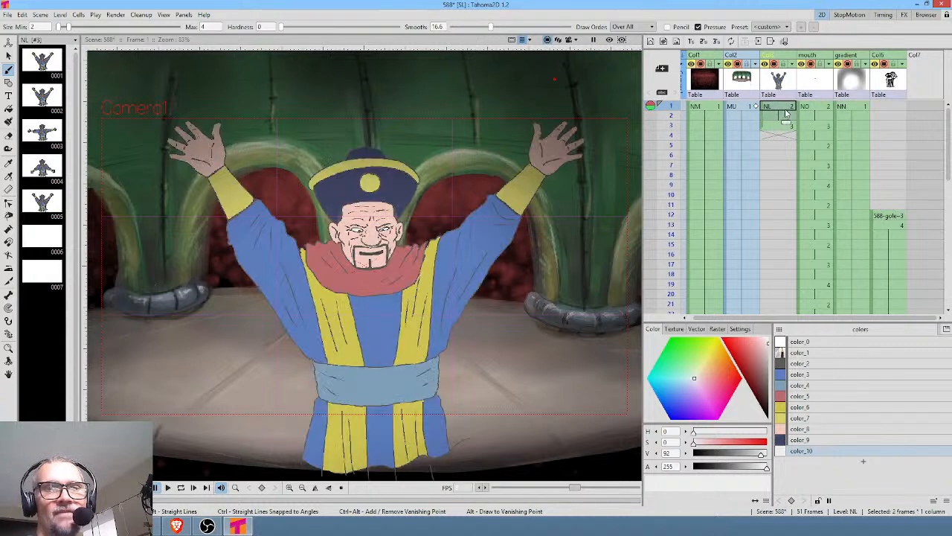
Preview frame 3 through the camera and extend NL drawing 3 in Col3 to frame 11.
left_click(776, 128)
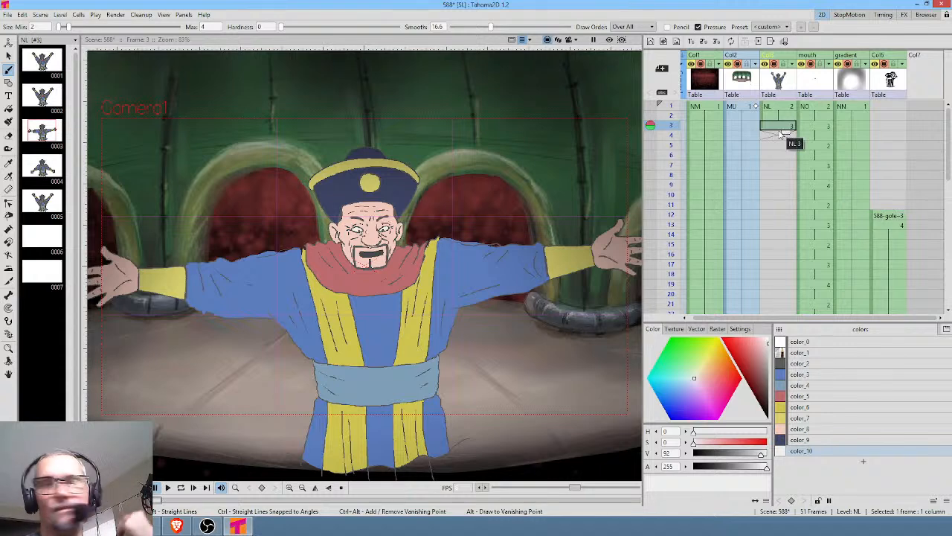
scroll(601, 179, "down", 2)
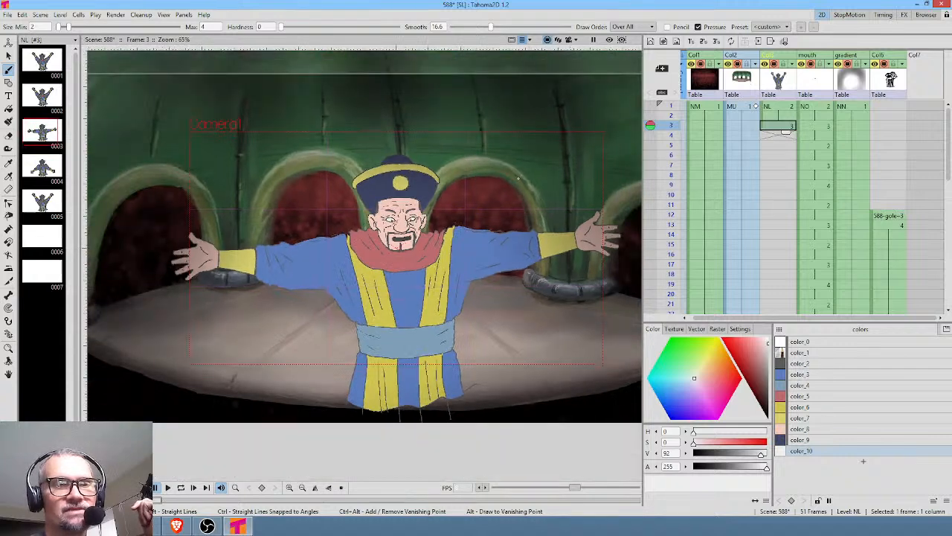
key("shift+4")
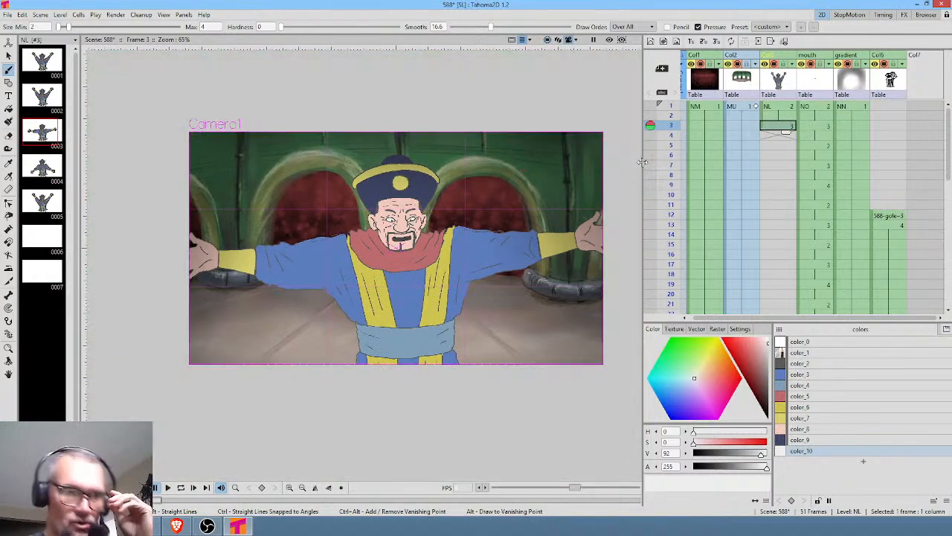
left_click(547, 40)
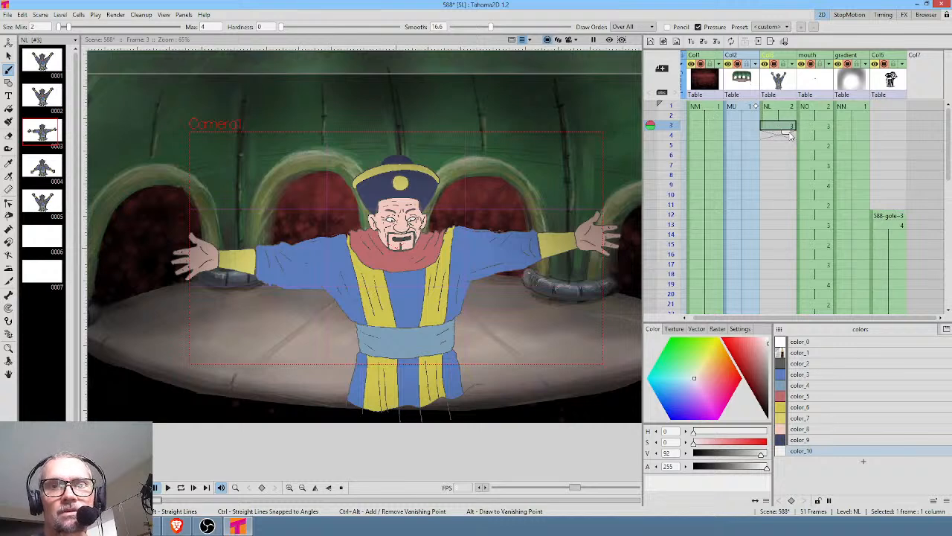
left_click_drag(789, 133, 786, 206)
Check the mouth shapes on the opening frames and extend NO drawing 3 in the mouth column from frame 7 through frame 12.
left_click(814, 115)
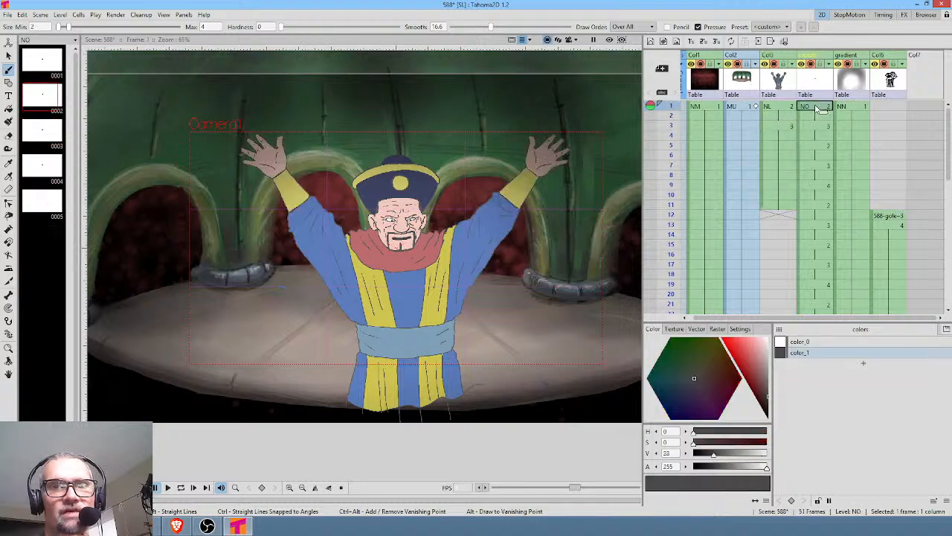
left_click(816, 136)
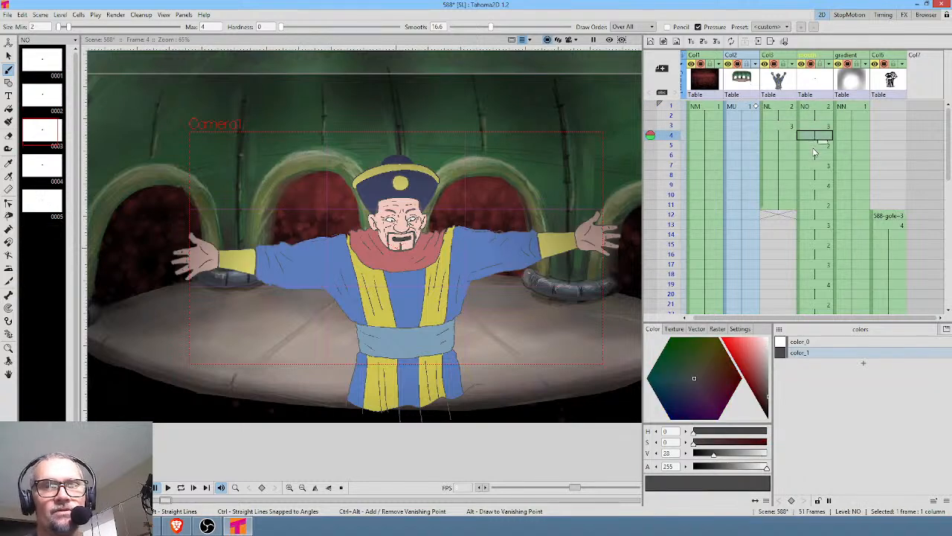
left_click(814, 146)
left_click(811, 166)
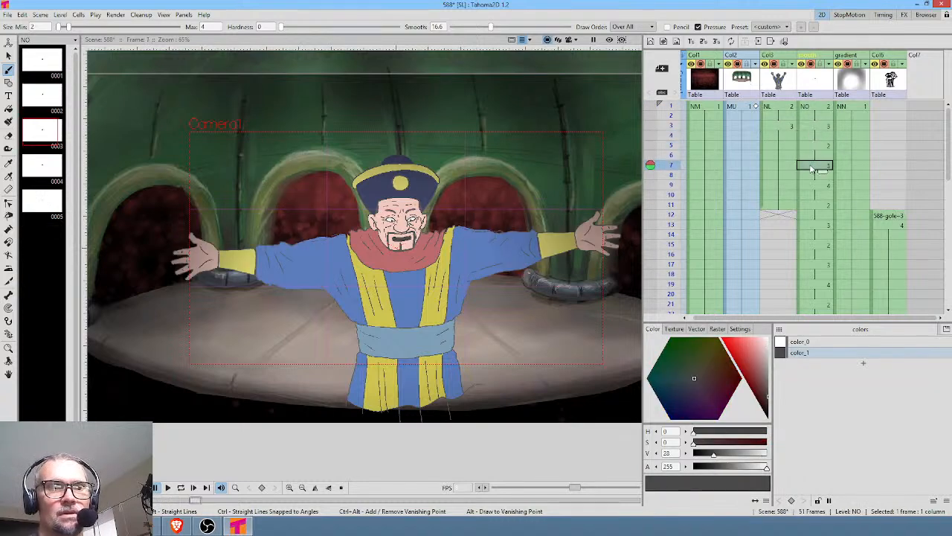
left_click_drag(824, 173, 818, 212)
left_click(807, 217)
Cut three frames of the held mouth drawing 3, from frame 9 to frame 11.
scroll(815, 234, "down", 3)
scroll(815, 234, "up", 2)
left_click(814, 165)
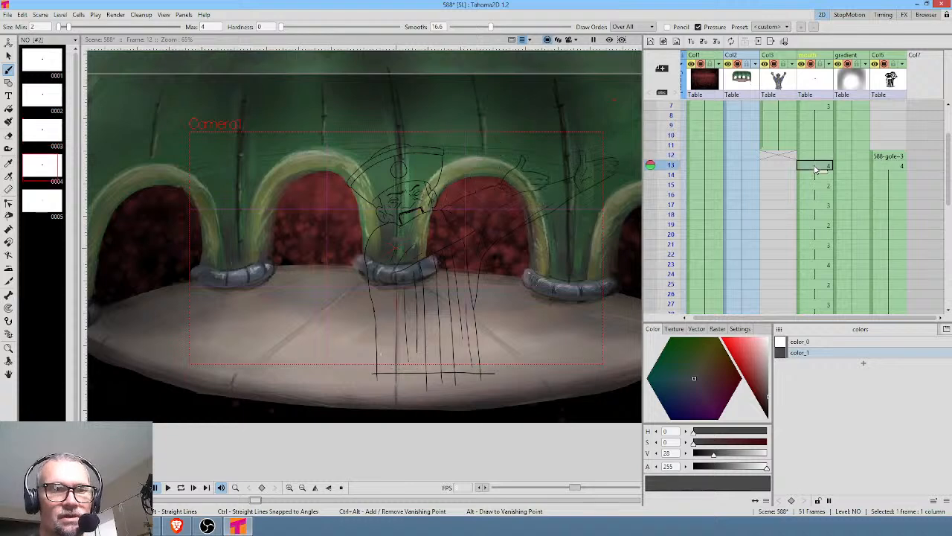
left_click(818, 128)
key("ctrl+x")
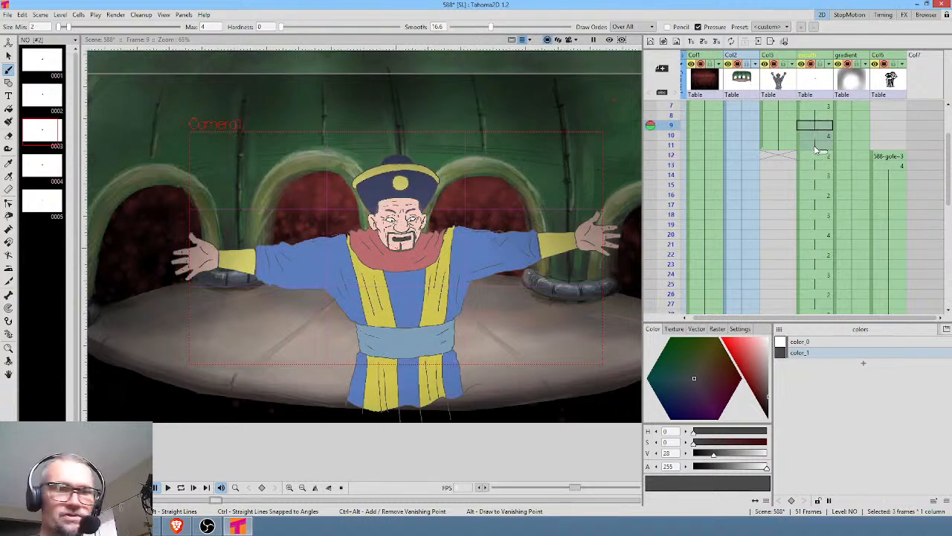
Clear the mouth column's exposures from frame 12 to frame 41 and scrub through frames 1 to 12.
left_click(824, 137)
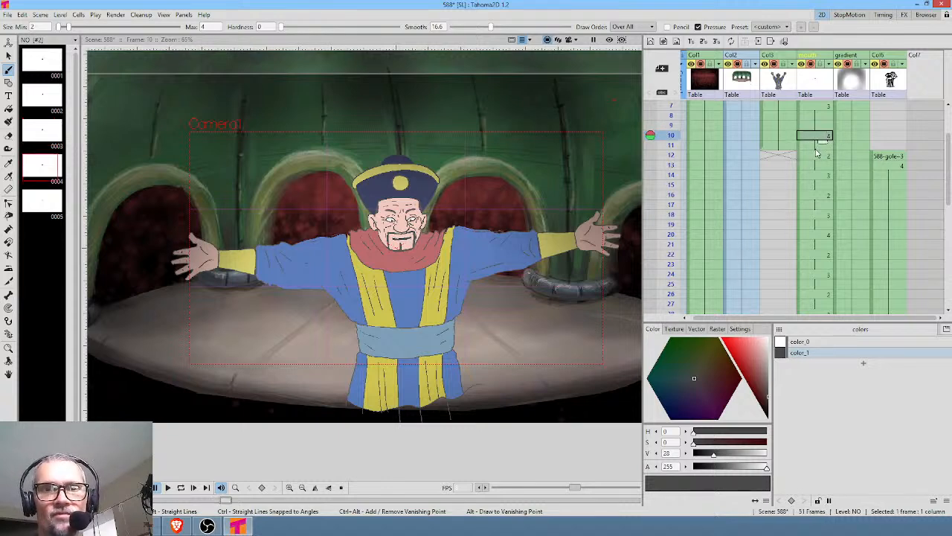
left_click(816, 157)
scroll(817, 158, "down", 8)
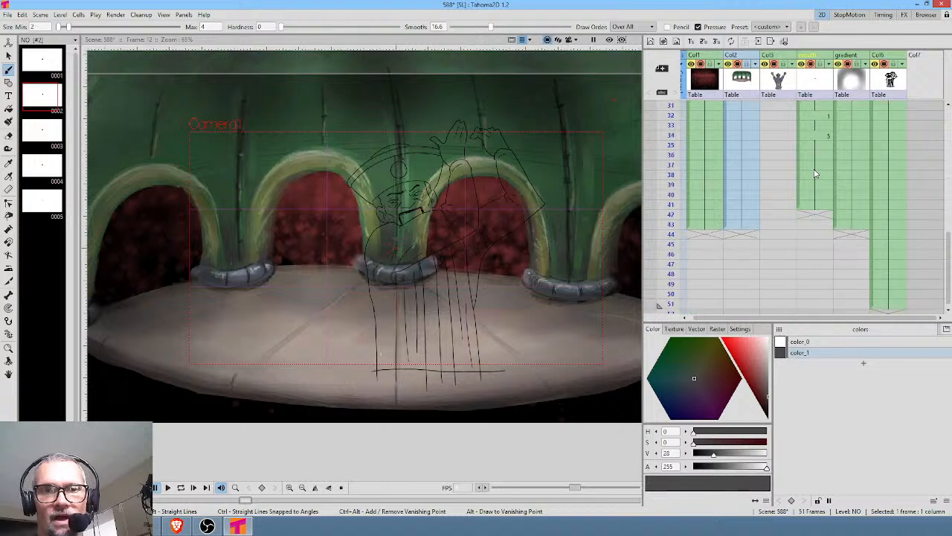
left_click(818, 209, "shift")
key("Delete")
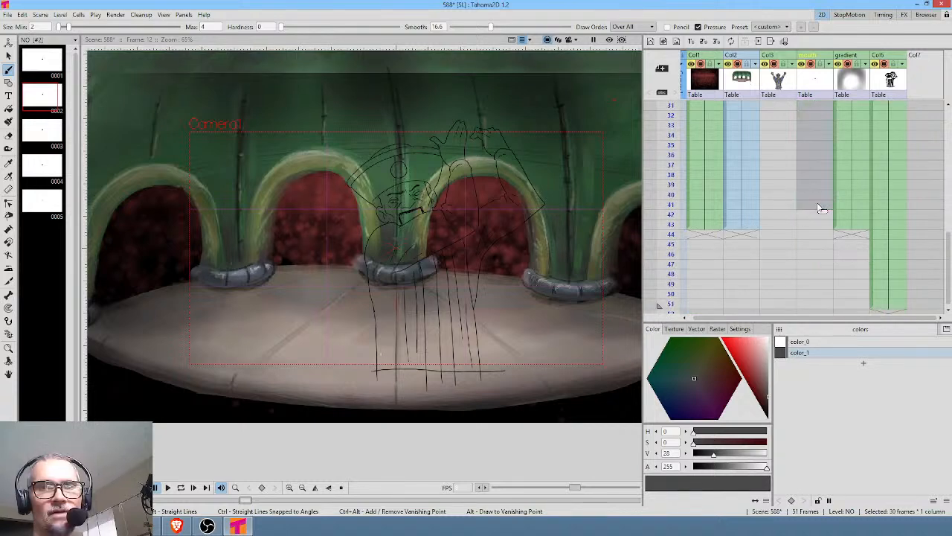
scroll(816, 168, "up", 8)
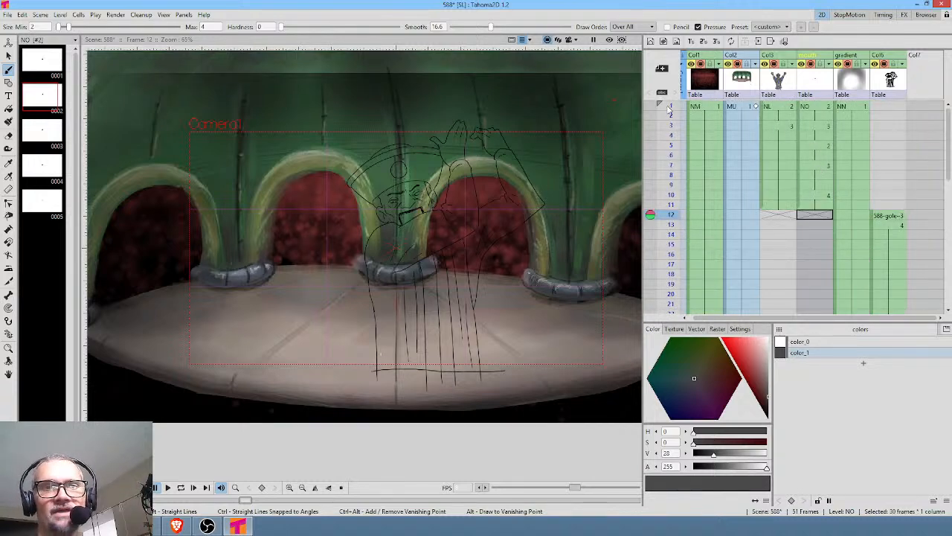
mouse_move(669, 110)
left_mouse_down()
mouse_move(661, 218)
mouse_move(665, 206)
mouse_move(670, 214)
left_mouse_up()
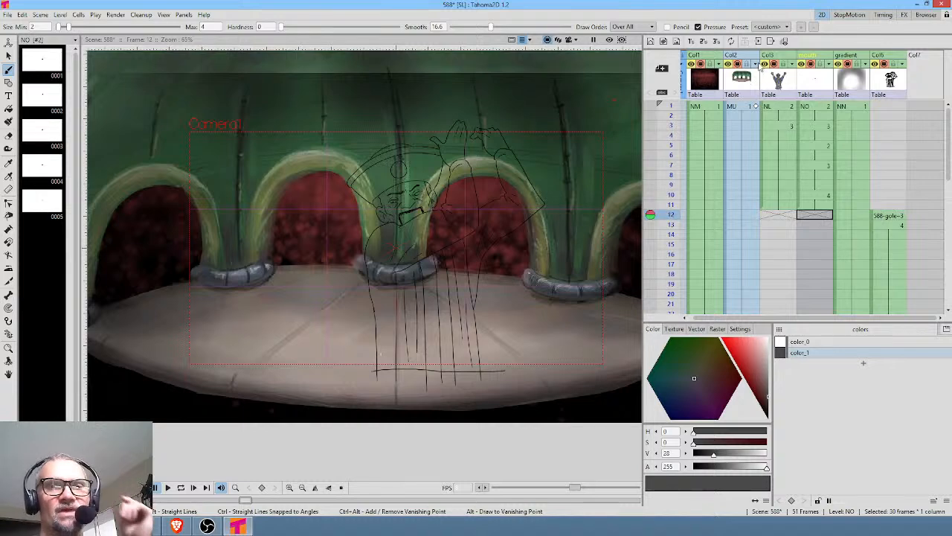
Fade the background columns by lowering Col2's opacity to 31% and Col1's to 26%.
left_click(757, 65)
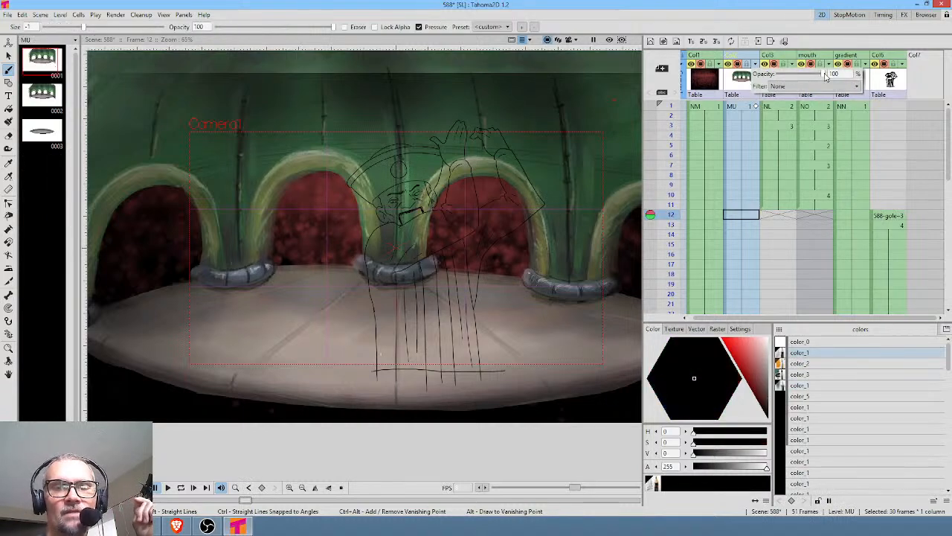
left_click(792, 79)
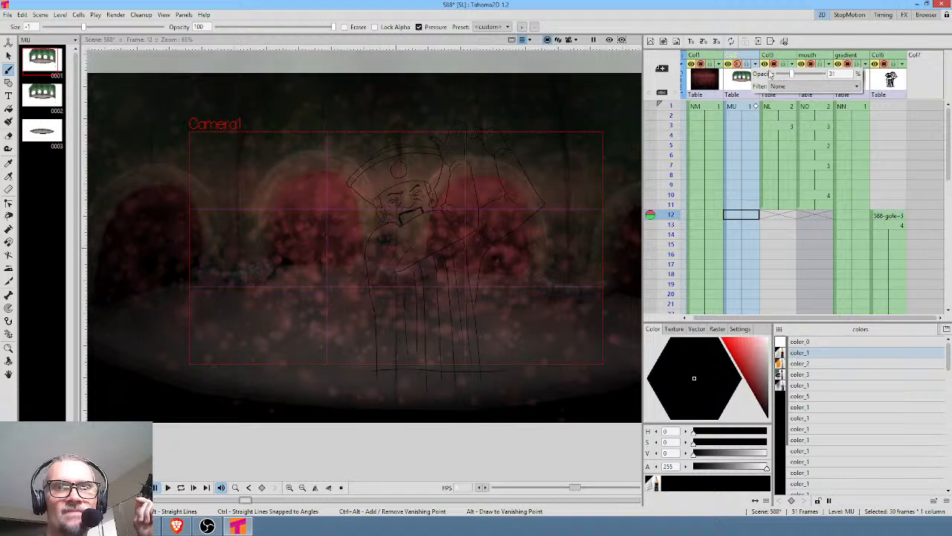
left_click(720, 65)
left_click_drag(787, 76, 754, 74)
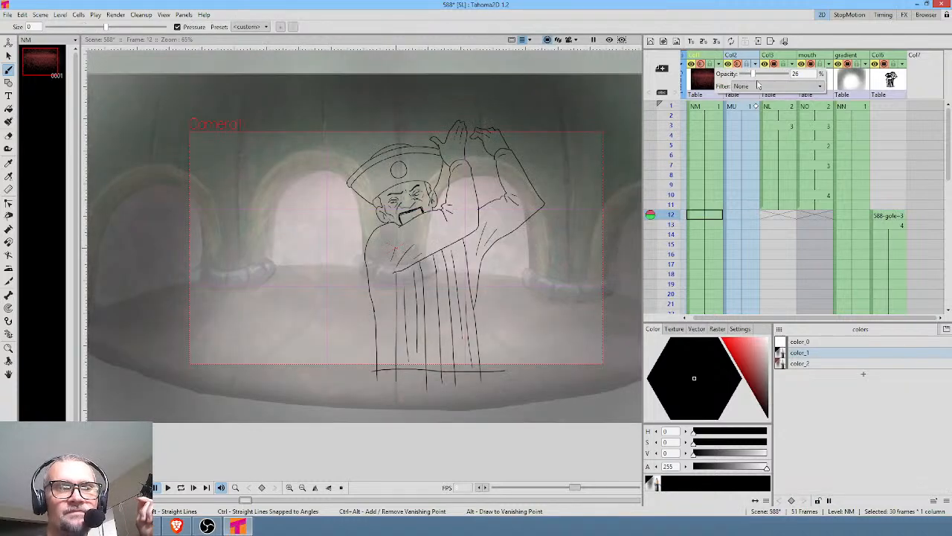
Scrub through the NL and 588-golech poses and extend 588-golech drawing 3 in Col6 through frame 14.
left_click(785, 111)
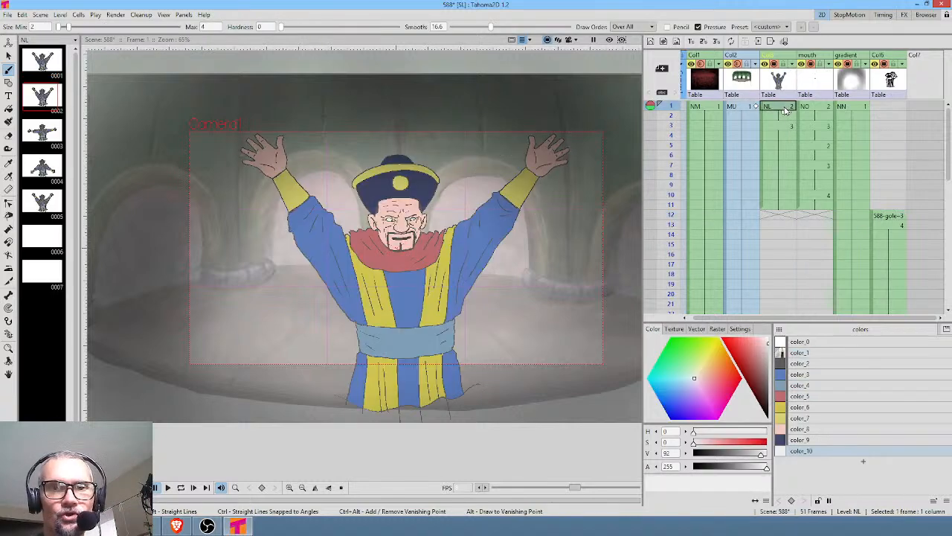
left_click_drag(668, 113, 669, 282)
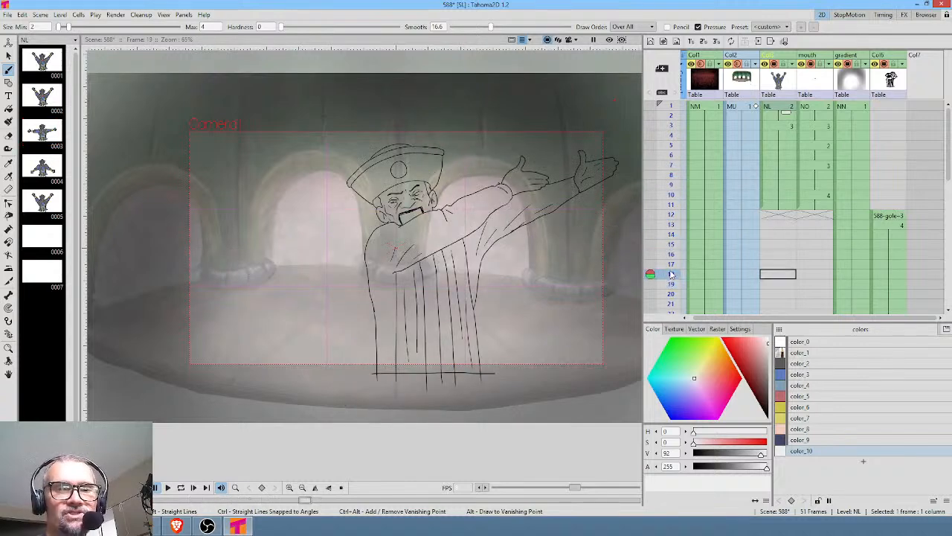
scroll(762, 190, "down", 4)
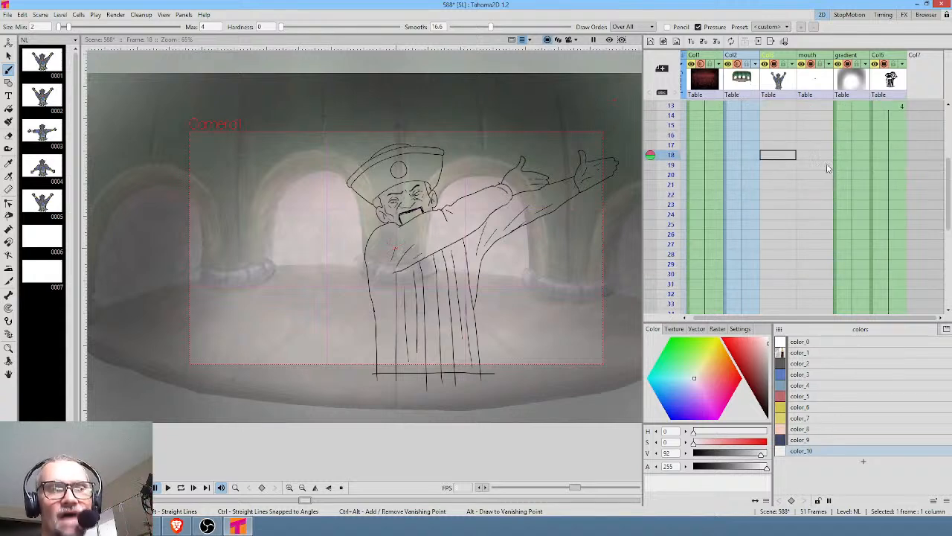
scroll(828, 168, "up", 4)
left_click(885, 217)
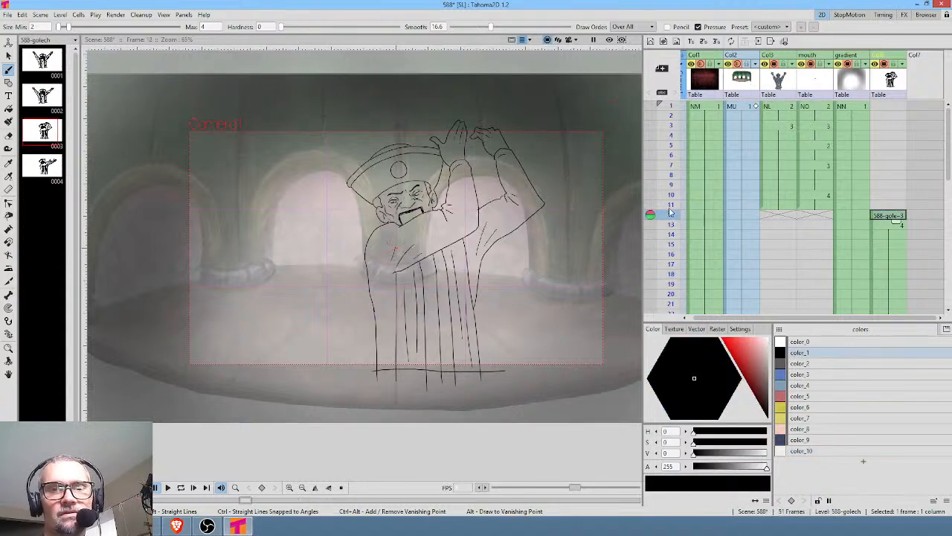
left_click_drag(671, 228, 671, 215)
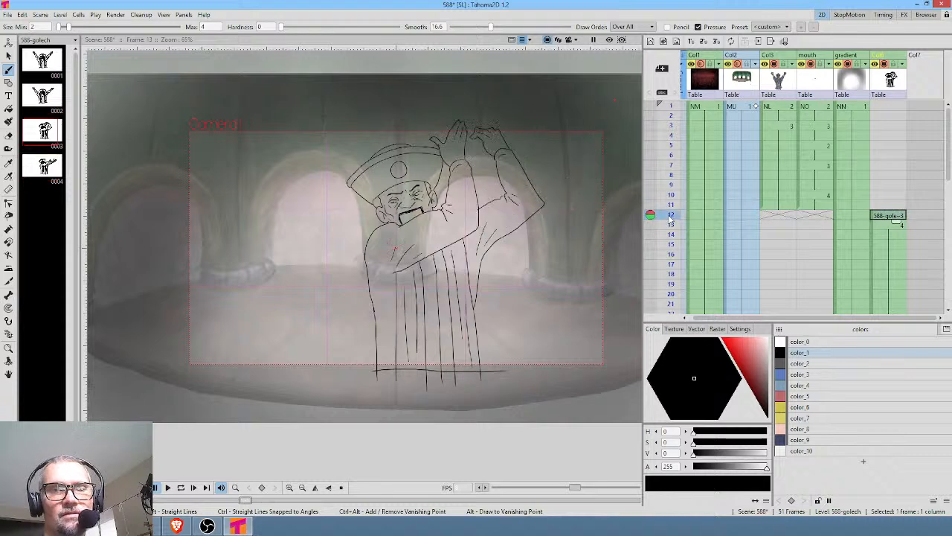
left_click_drag(897, 224, 896, 243)
left_click(884, 215)
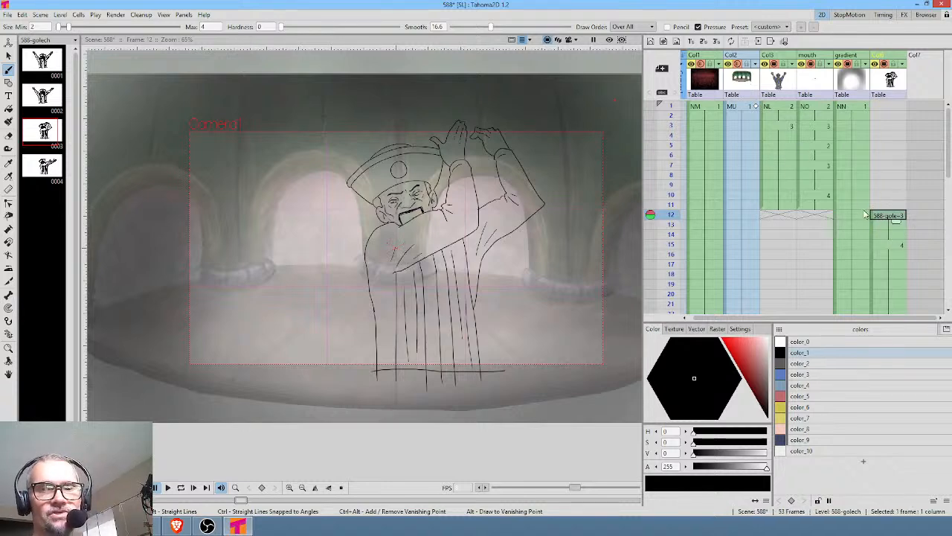
Switch to the Animate tool and move the 588-golech column in front of the gradient column.
key("a")
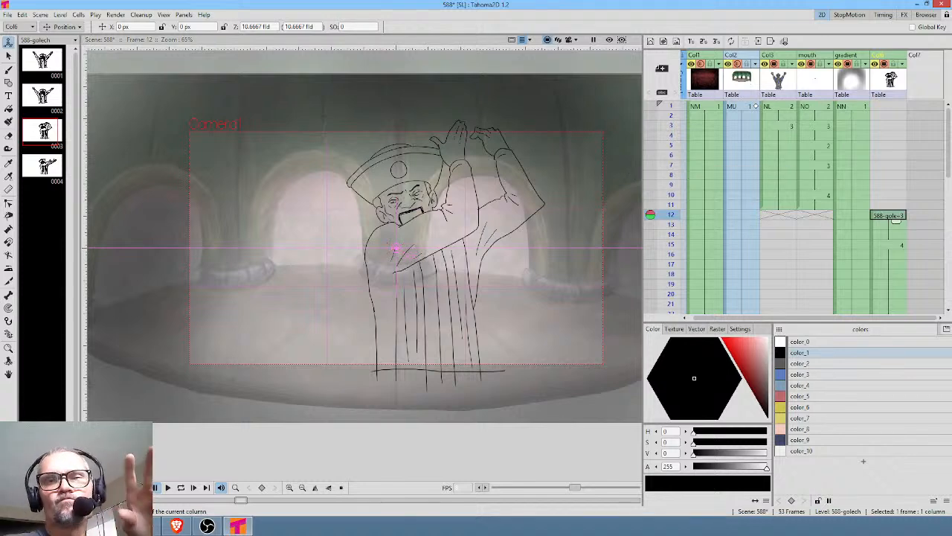
left_click(886, 55)
left_click_drag(886, 55, 852, 55)
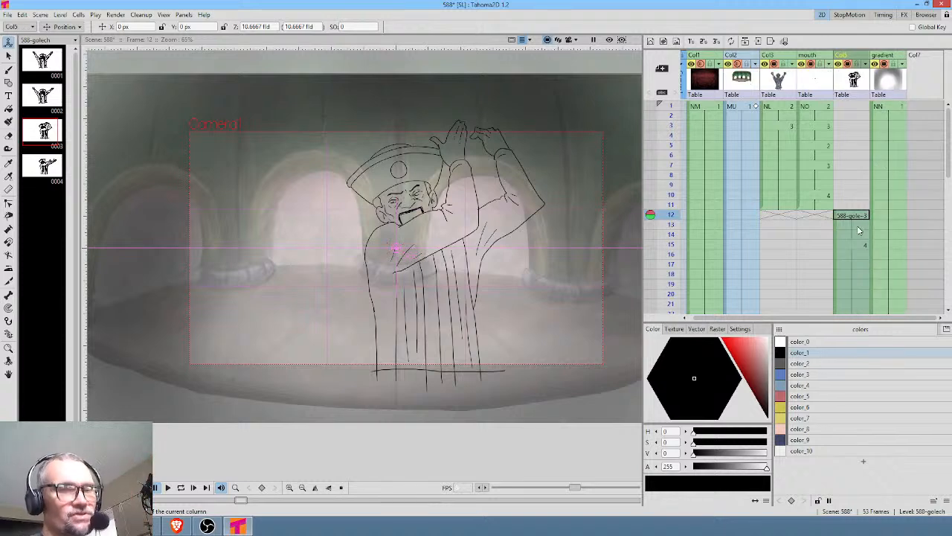
Compare the arm poses of NL drawings 1 to 4 against the scene's opening frames.
left_click(785, 106)
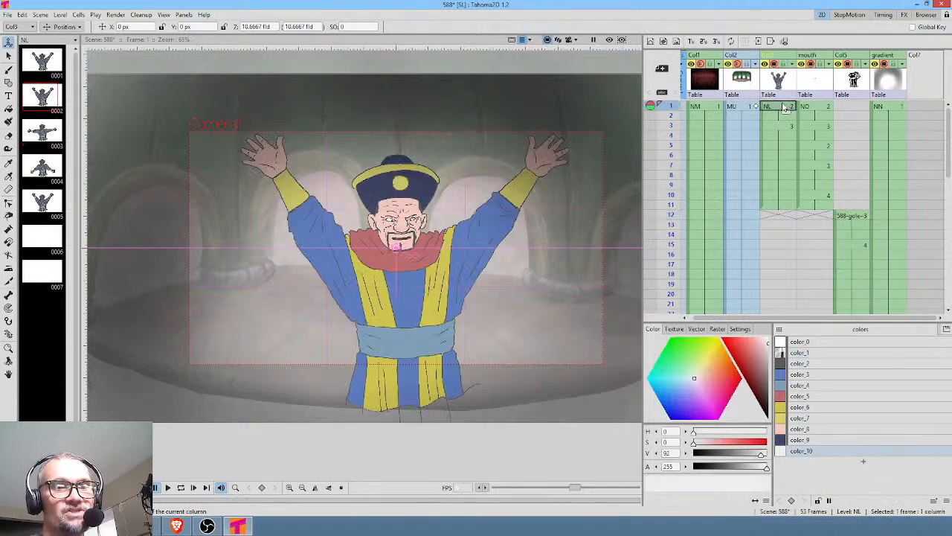
mouse_move(668, 110)
left_mouse_down()
mouse_move(670, 154)
mouse_move(666, 106)
left_mouse_up()
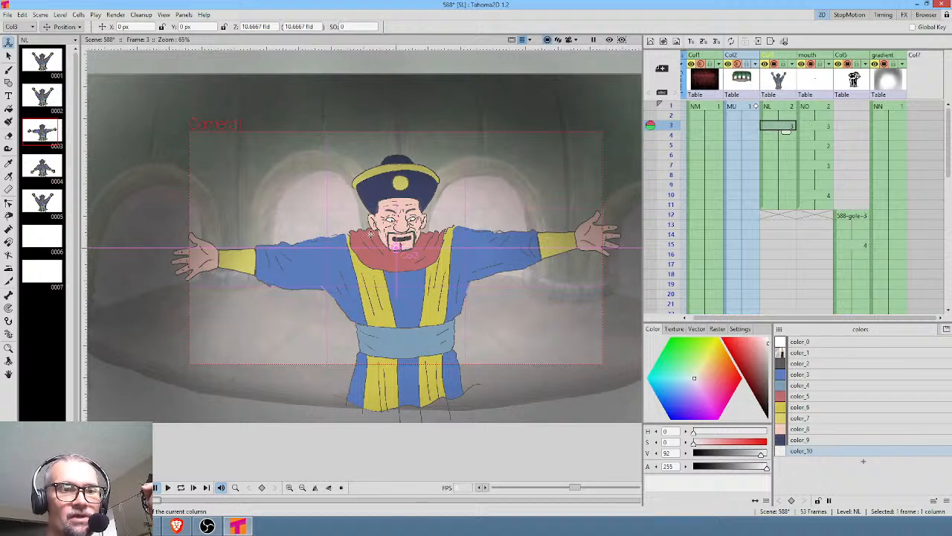
left_click(790, 108)
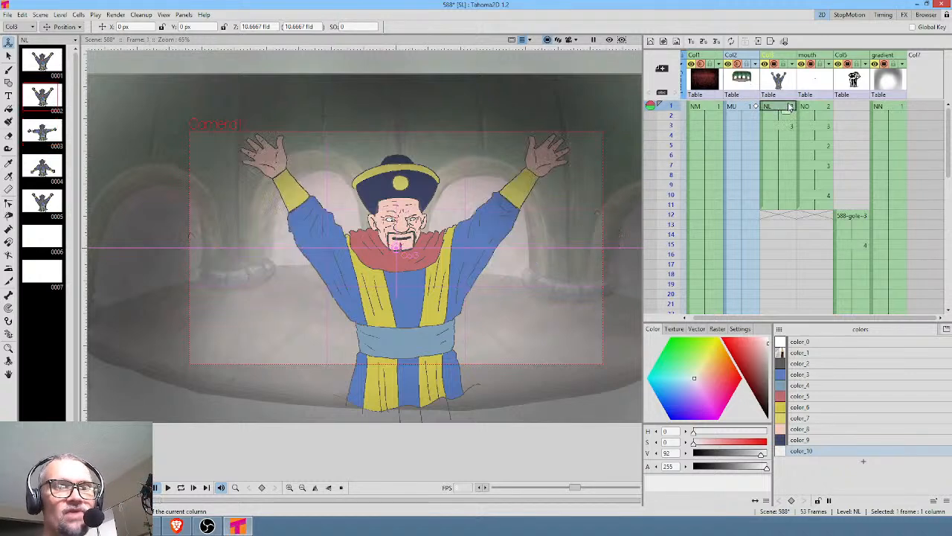
left_click(44, 95)
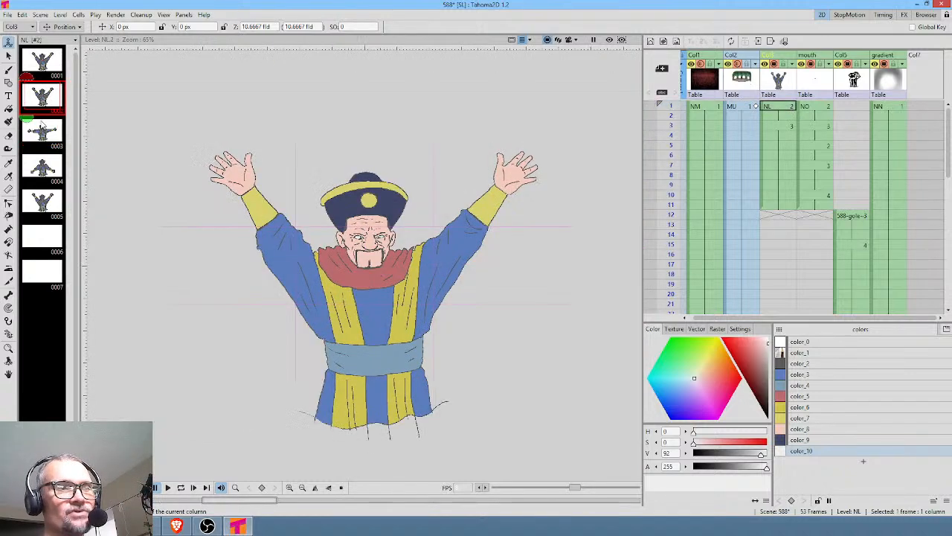
left_click(43, 128)
left_click(44, 167)
left_click(43, 95)
left_click(43, 167)
left_click(47, 131)
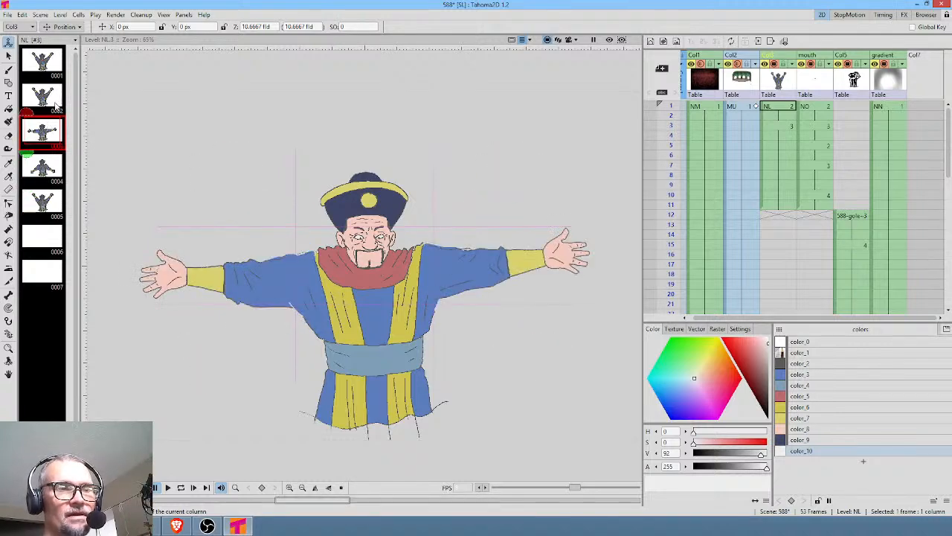
left_click(44, 64)
left_click(789, 106)
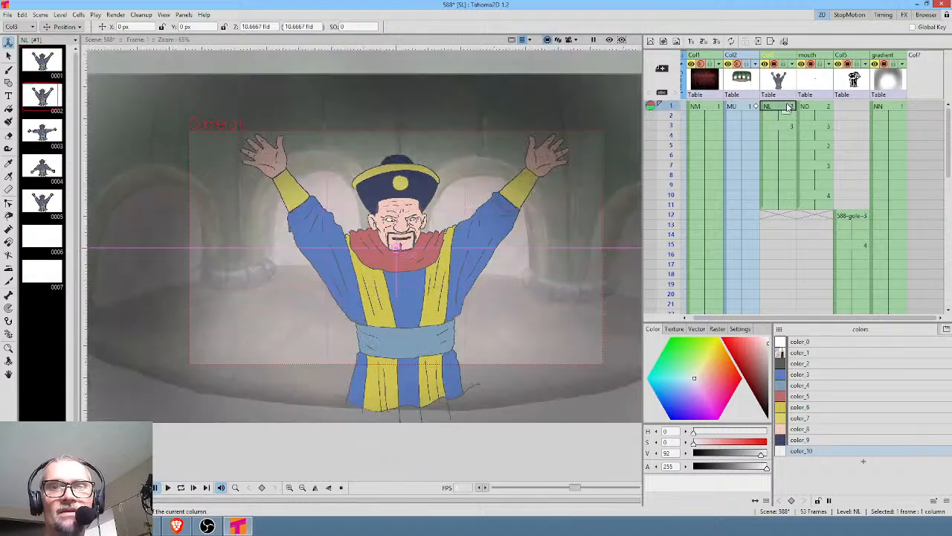
Shift the 588-golech exposures in Col5 one frame earlier to frame 11 so drawing 3 overlaps the NL pose.
left_click(855, 216)
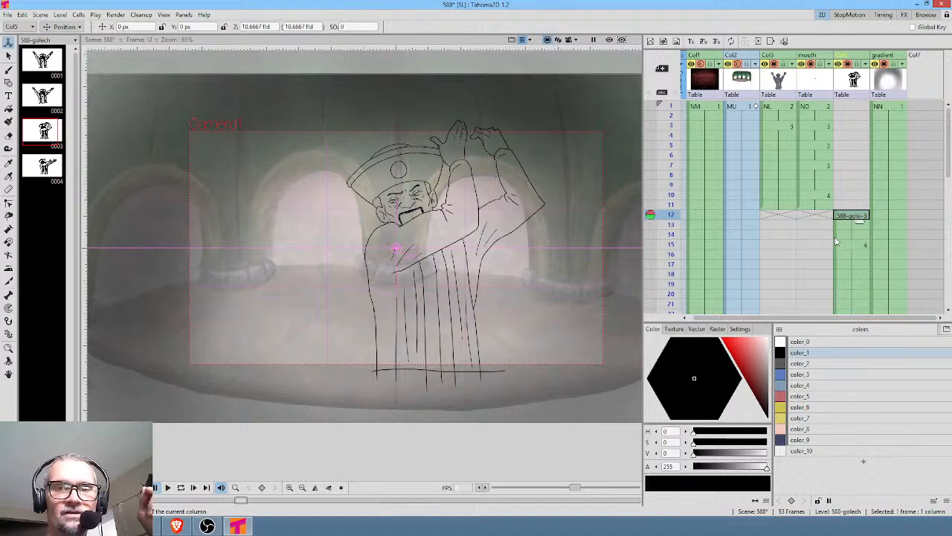
left_click(835, 233)
left_click_drag(836, 225, 841, 212)
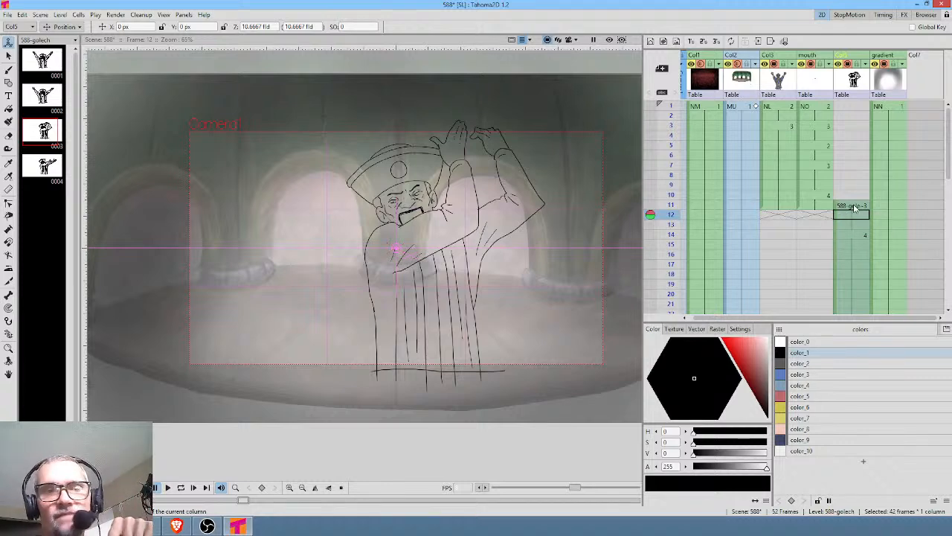
left_click(845, 205)
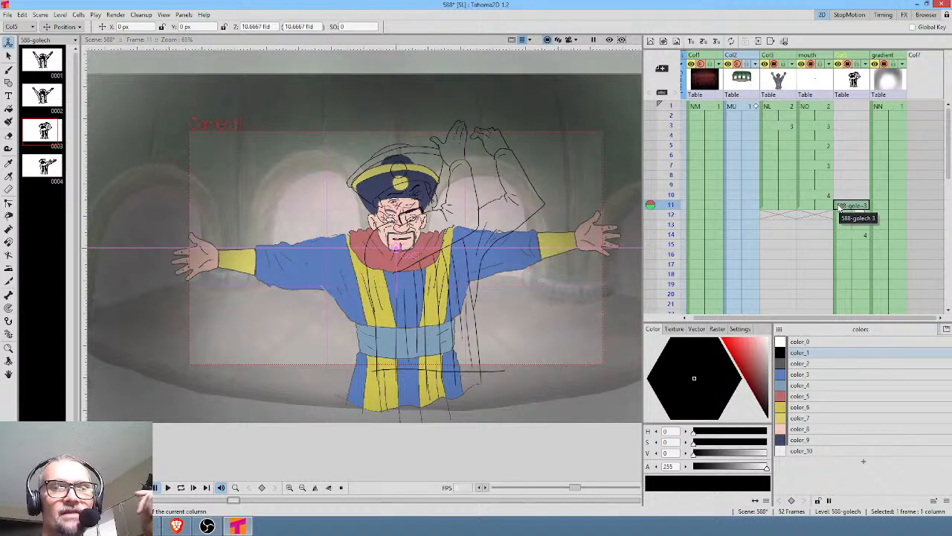
Scale the 588-golech drawing on frame 11 to 98.05% and position it over the NL figure at X -73.54, Y -53.62 px.
mouse_move(447, 328)
left_mouse_down()
mouse_move(439, 342)
mouse_move(457, 314)
left_mouse_up()
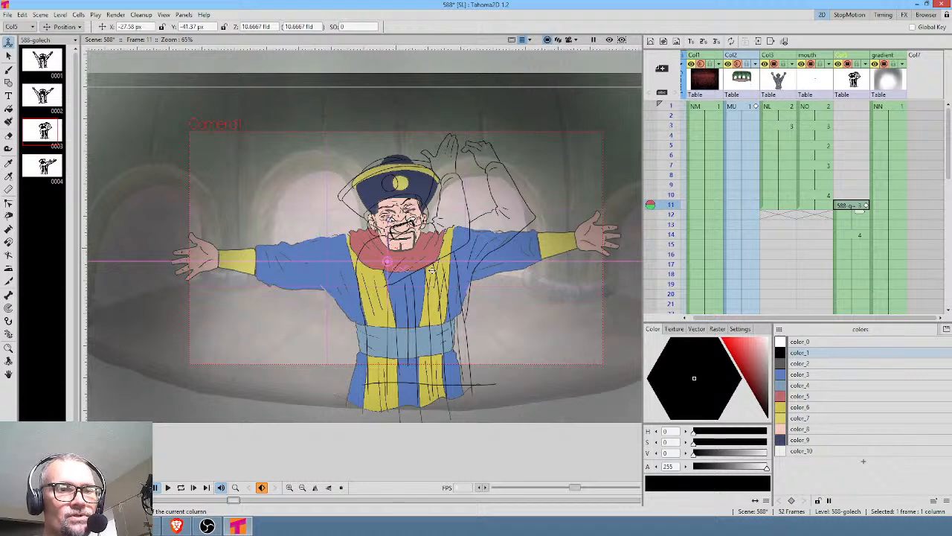
left_click(79, 28)
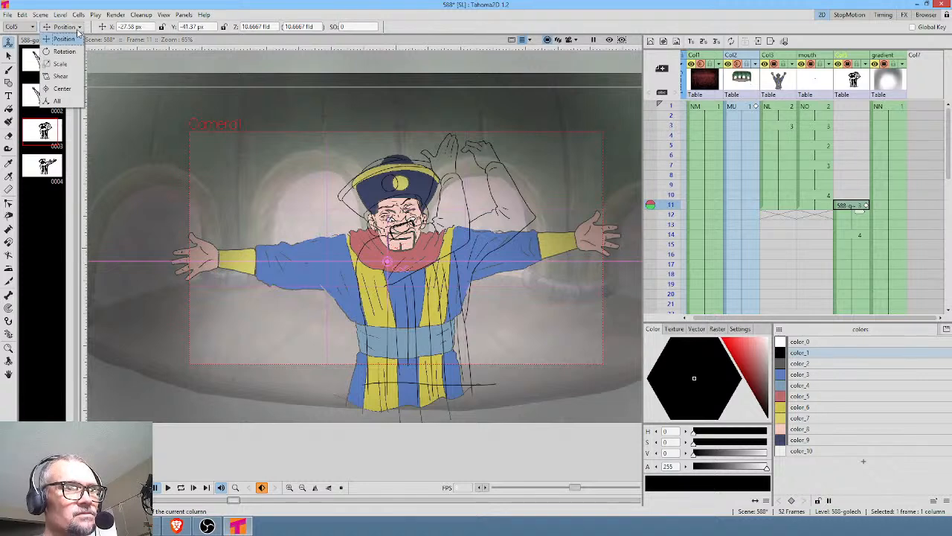
left_click(73, 58)
left_click_drag(527, 163, 526, 166)
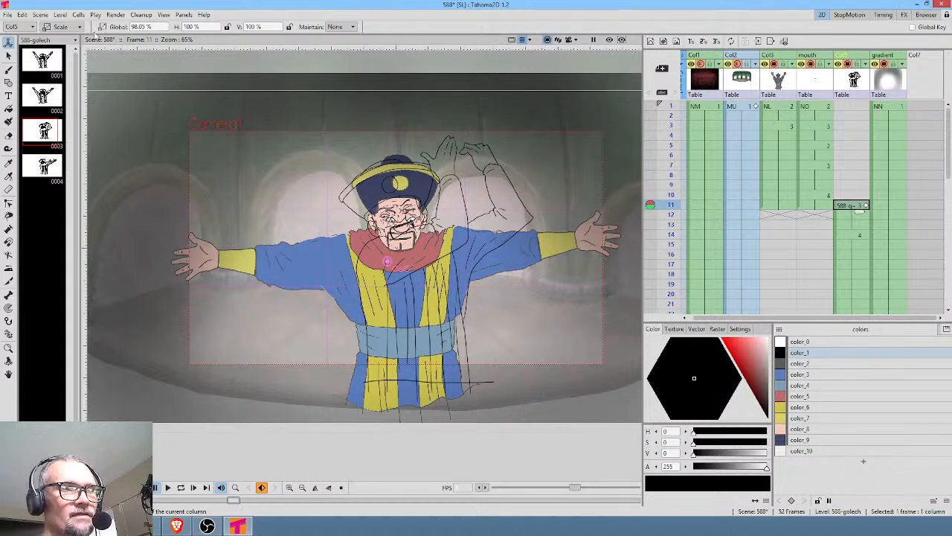
left_click(79, 28)
left_click(78, 38)
left_click_drag(409, 283, 392, 289)
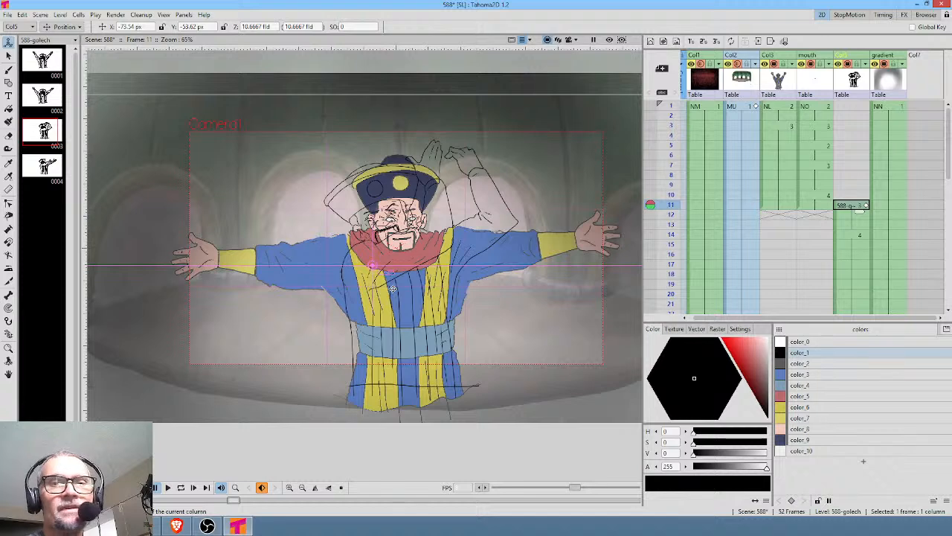
Move the 588-golech exposures back to start at frame 12 and compare drawing 3 with the NL pose on frame 10.
left_click(834, 226)
left_click_drag(834, 224, 832, 234)
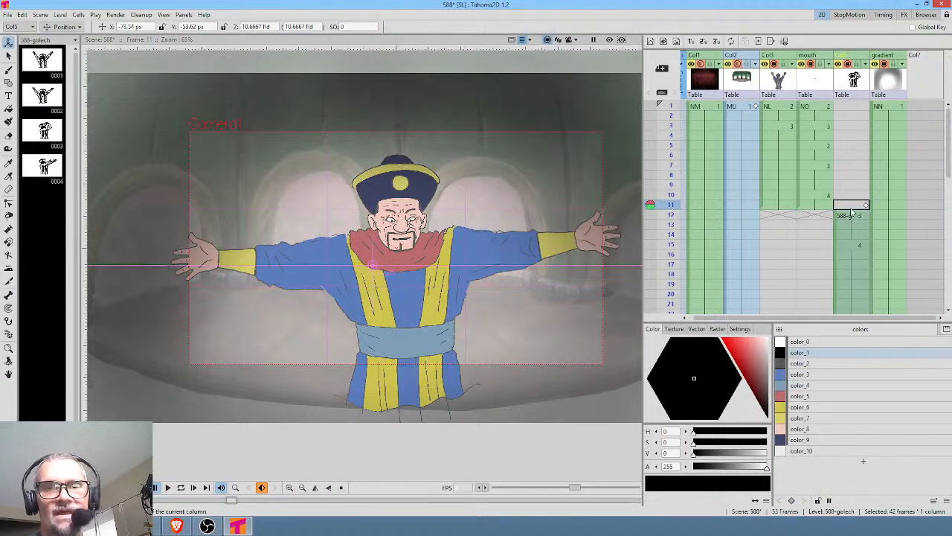
left_click(853, 205)
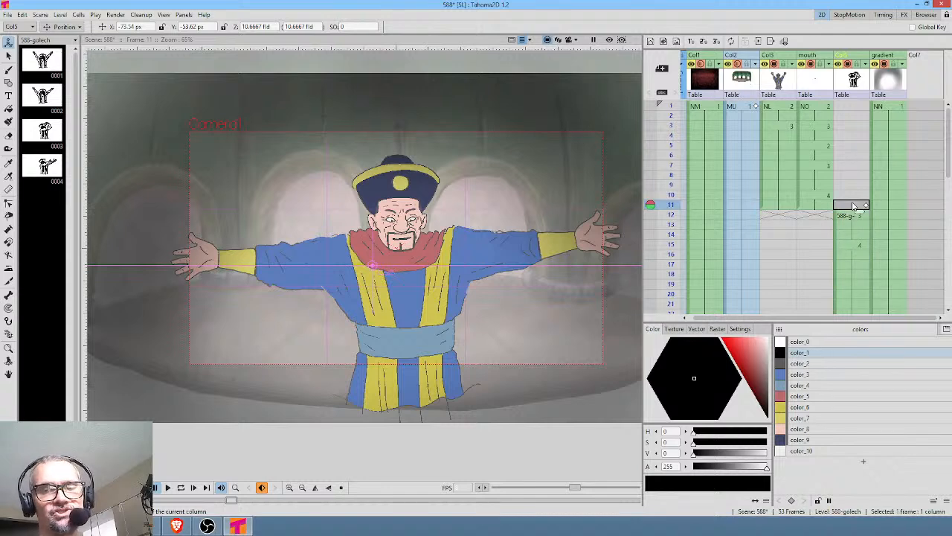
left_click(865, 206)
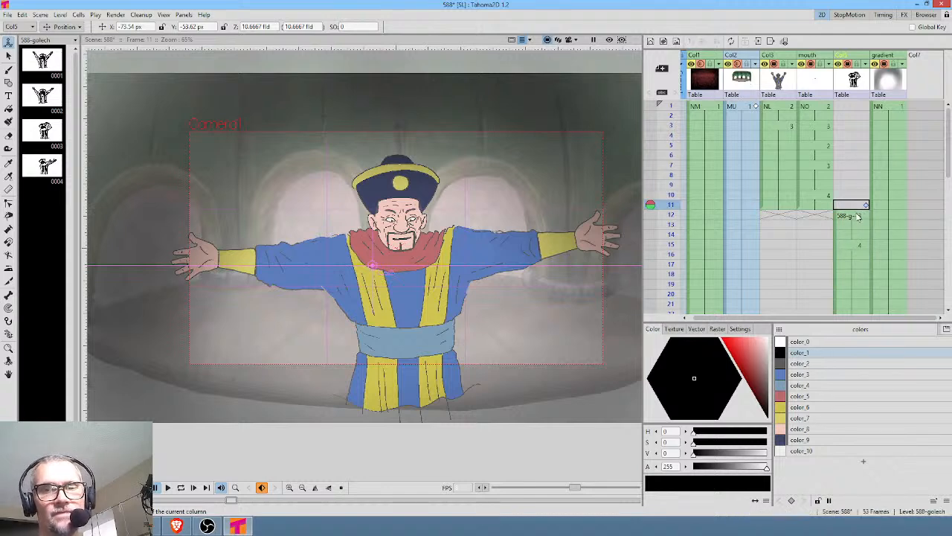
left_click(855, 216)
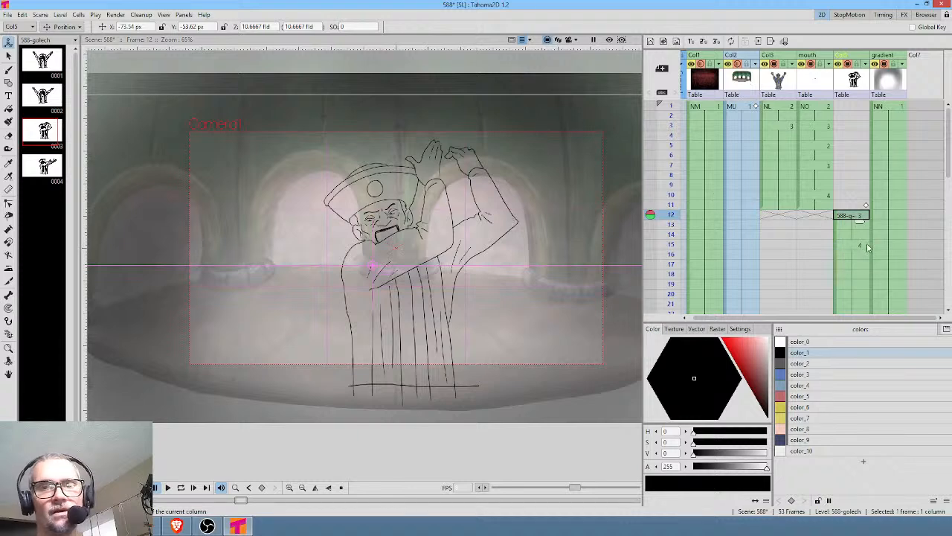
left_click(782, 196)
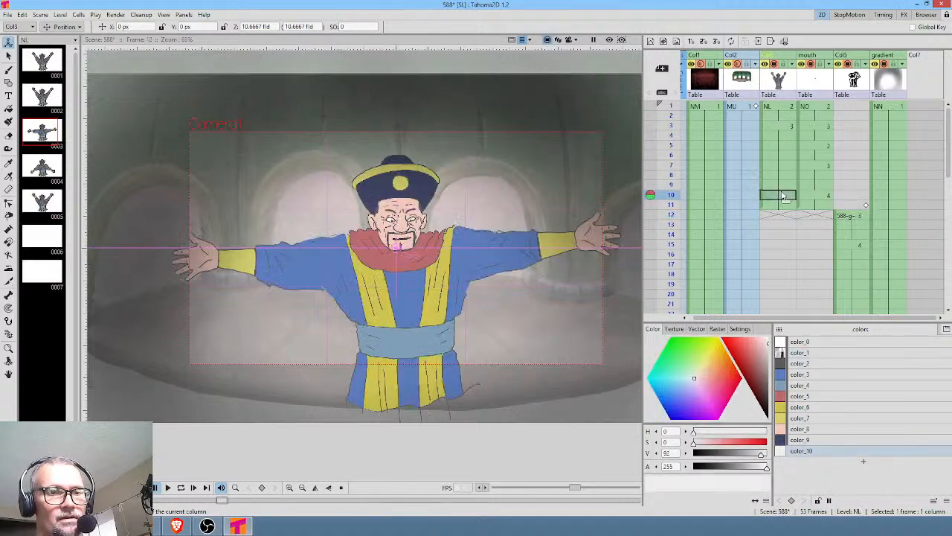
left_click(857, 216)
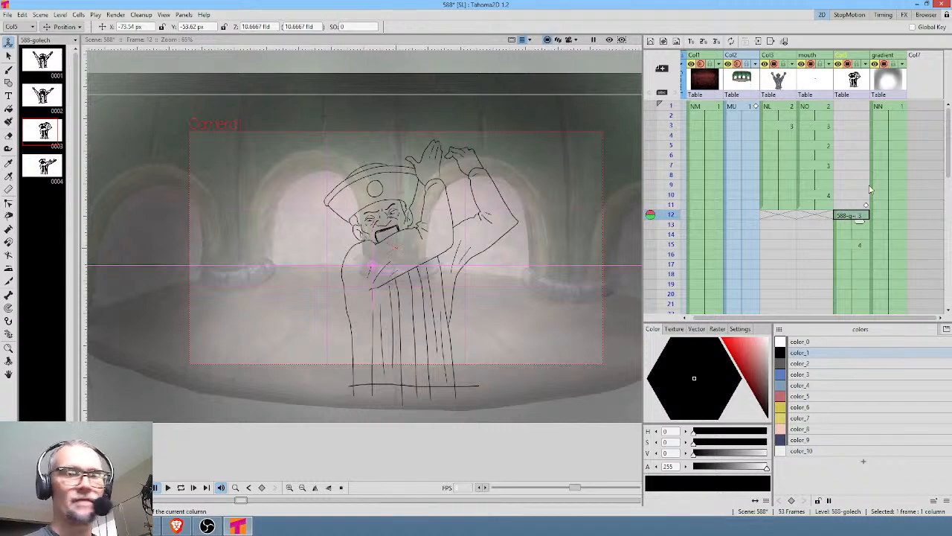
Erase a band of the lower robe lines above the hem in 588-golech drawing 3 on frame 12, checking it against drawing 4.
key("a")
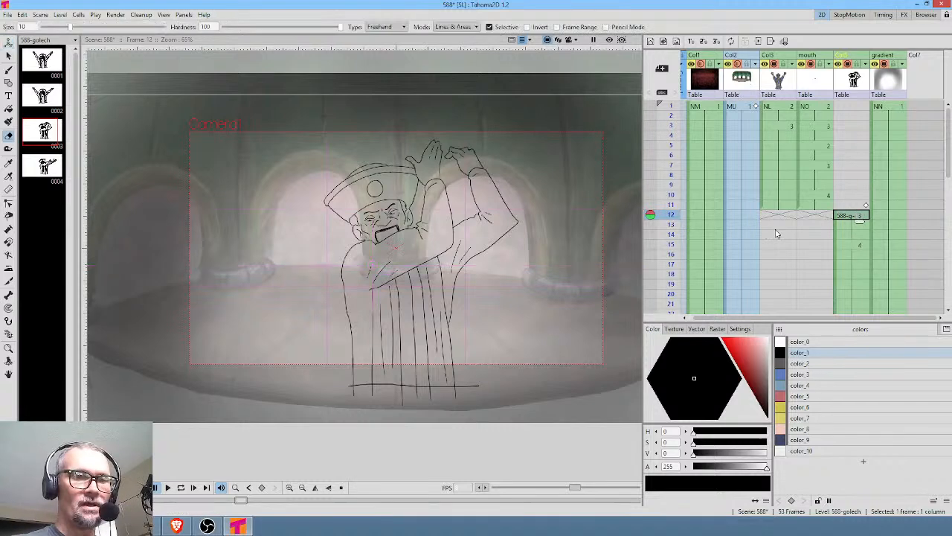
mouse_move(464, 333)
left_mouse_down()
mouse_move(356, 336)
mouse_move(372, 365)
mouse_move(467, 336)
left_mouse_up()
left_click(854, 247)
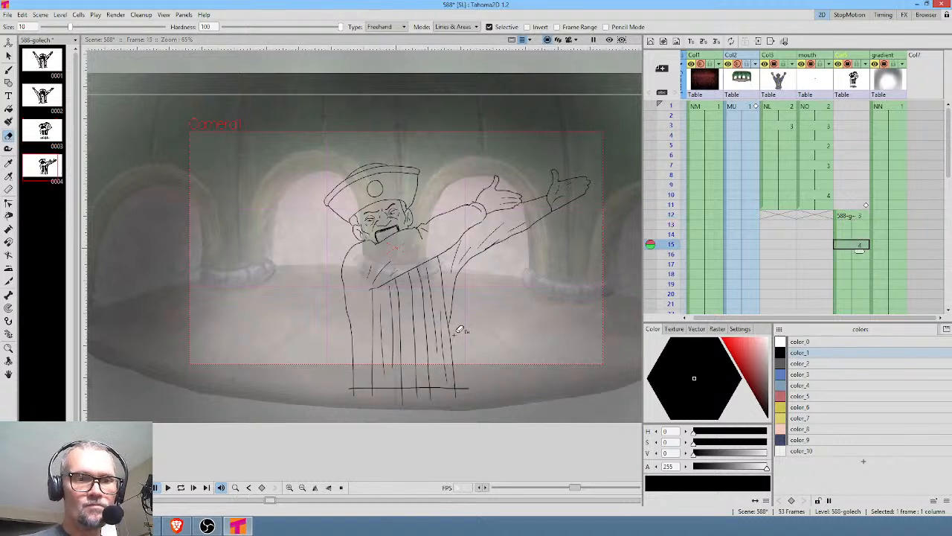
left_click(852, 216)
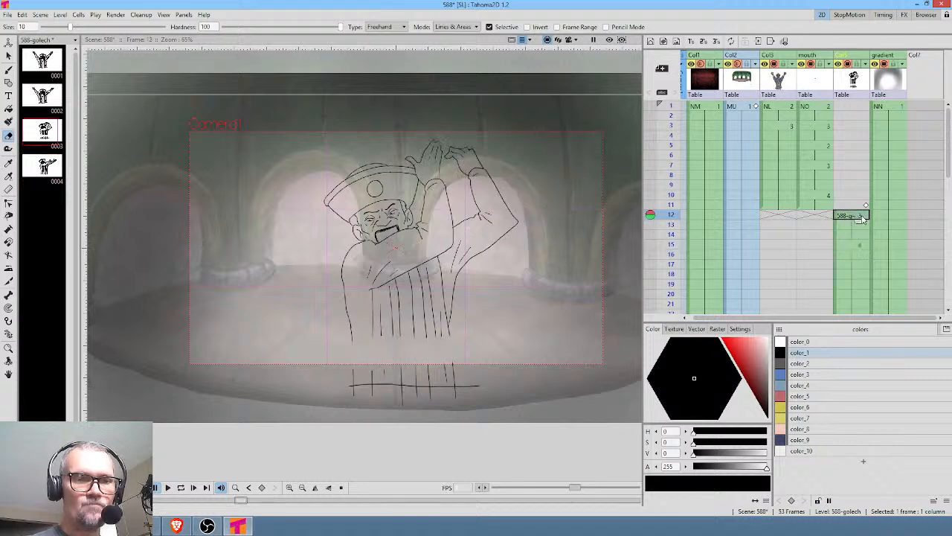
mouse_move(465, 354)
left_mouse_down()
mouse_move(355, 355)
mouse_move(379, 375)
mouse_move(464, 356)
left_mouse_up()
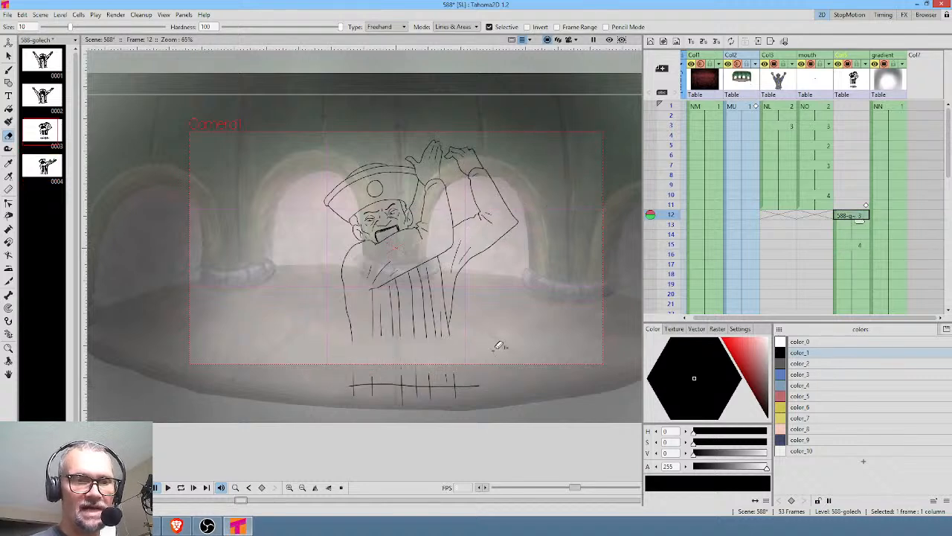
Draw short inward strokes at both lower ends of the robe's side lines in drawing 3 and compare with the NL waist on frame 11.
key("b")
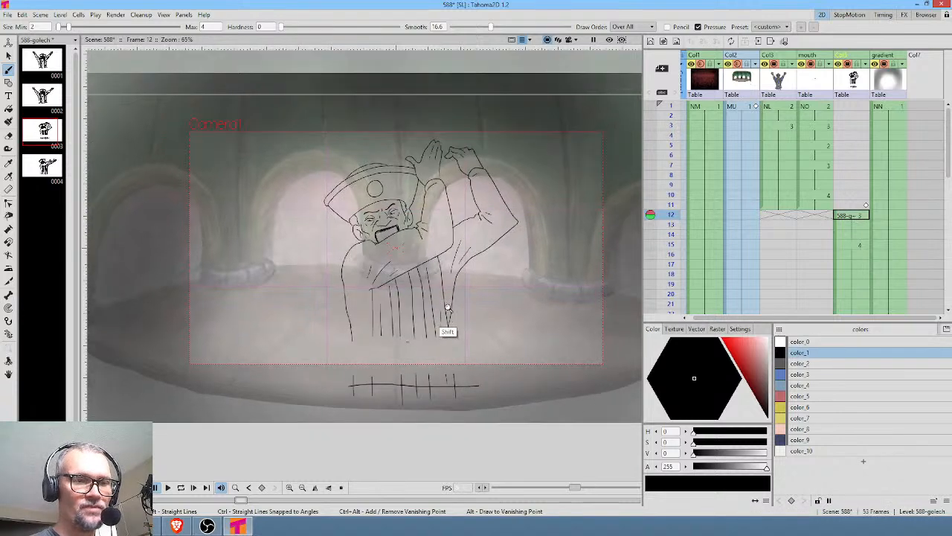
scroll(408, 340, "up", 4)
left_click_drag(291, 340, 300, 360)
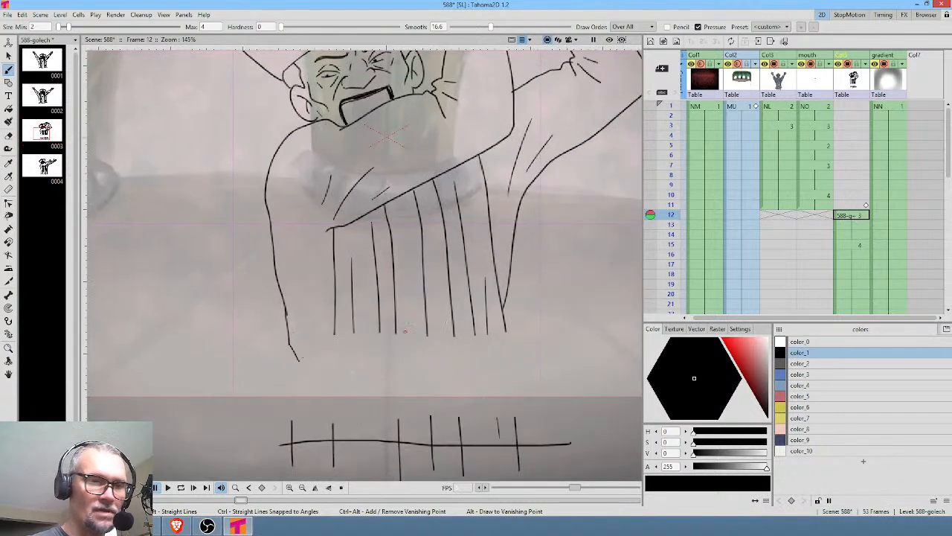
left_click_drag(506, 333, 501, 350)
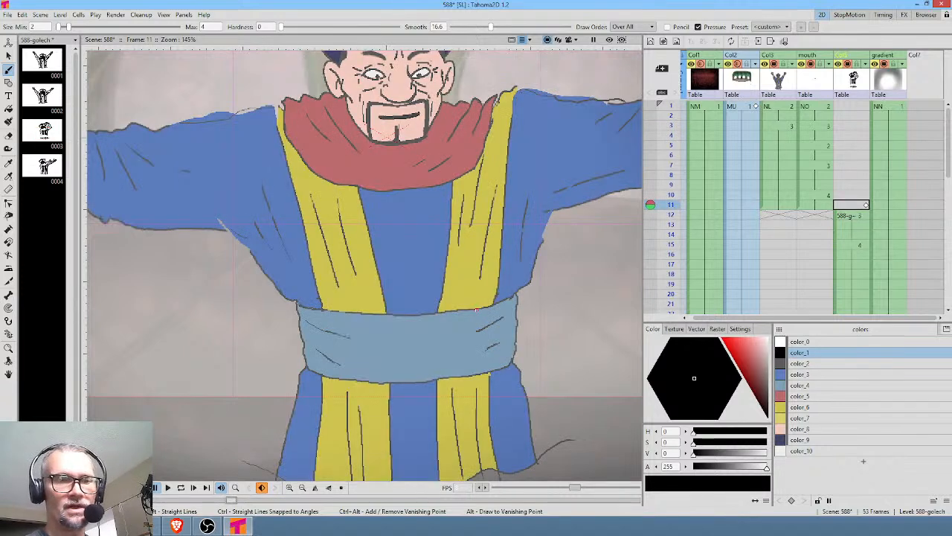
key(".")
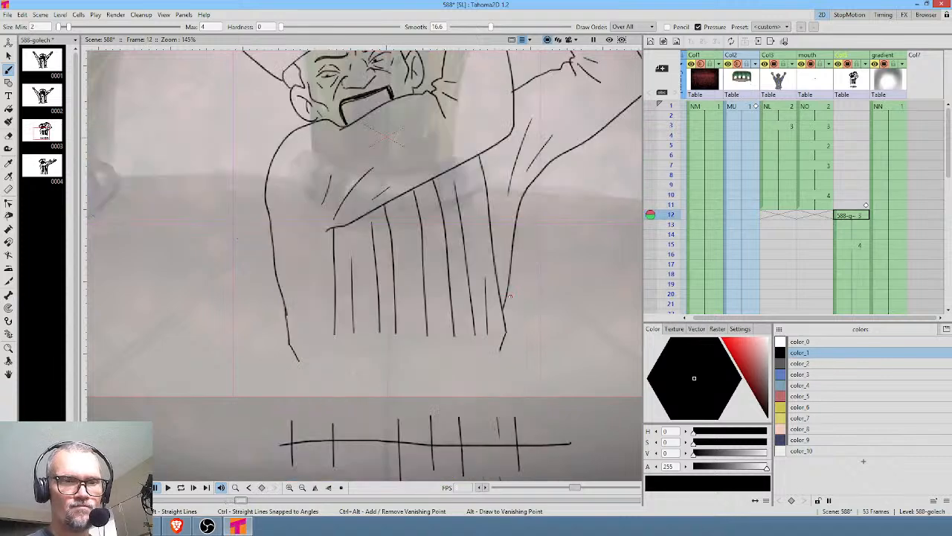
key(".")
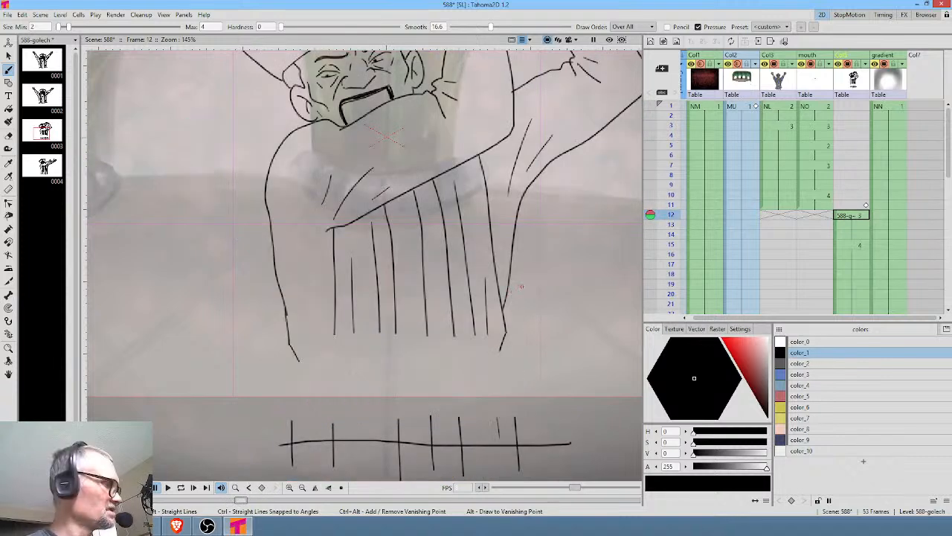
Erase the inward side strokes and trim the robe's pleat ends in 588-golech drawing 3, and save the scene.
key("e")
mouse_move(524, 293)
left_mouse_down()
mouse_move(261, 347)
mouse_move(603, 319)
left_mouse_up()
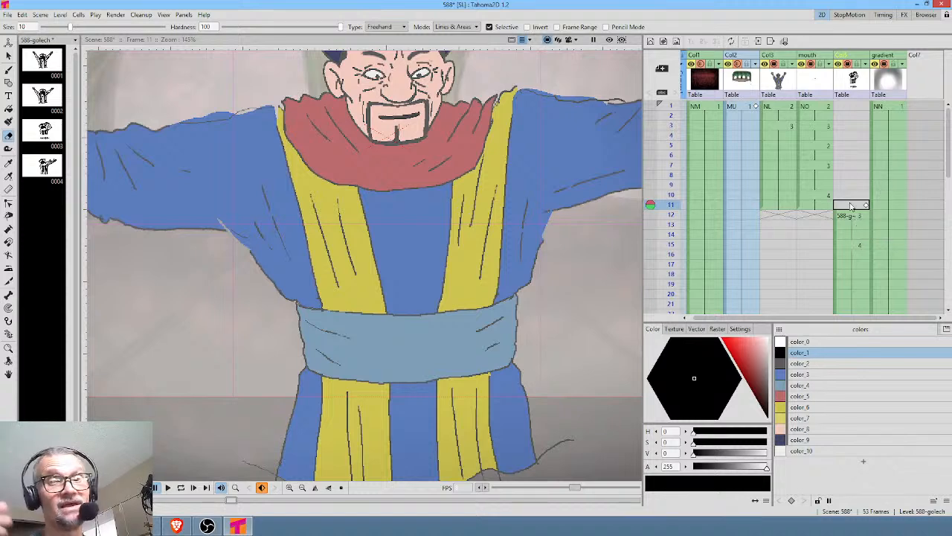
left_click(836, 246)
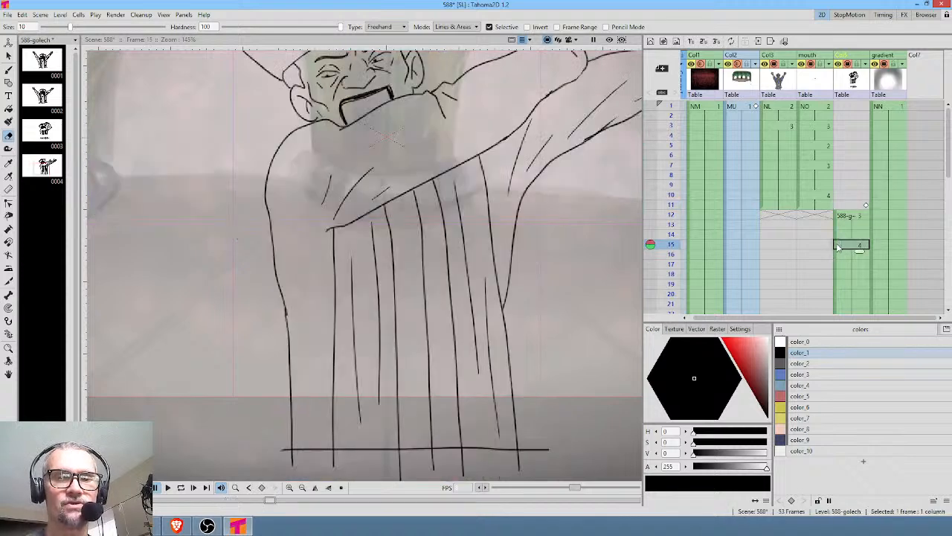
left_click(835, 259)
mouse_move(835, 259)
left_mouse_down()
mouse_move(784, 264)
mouse_move(850, 262)
left_mouse_up()
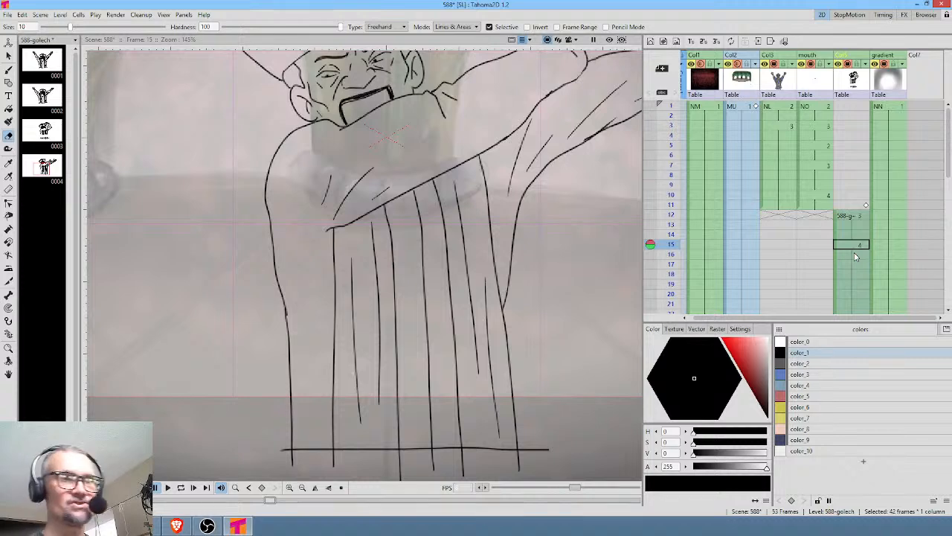
left_click(9, 14)
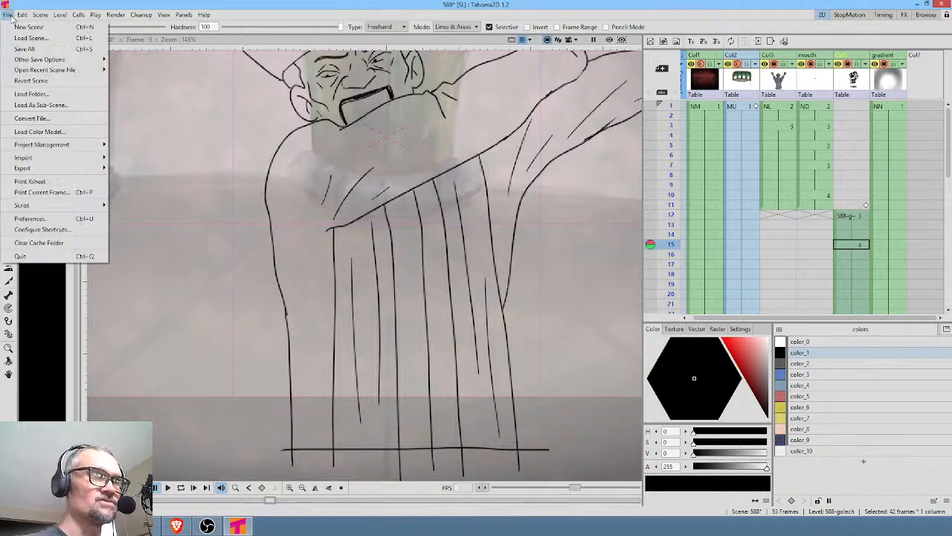
left_click(27, 50)
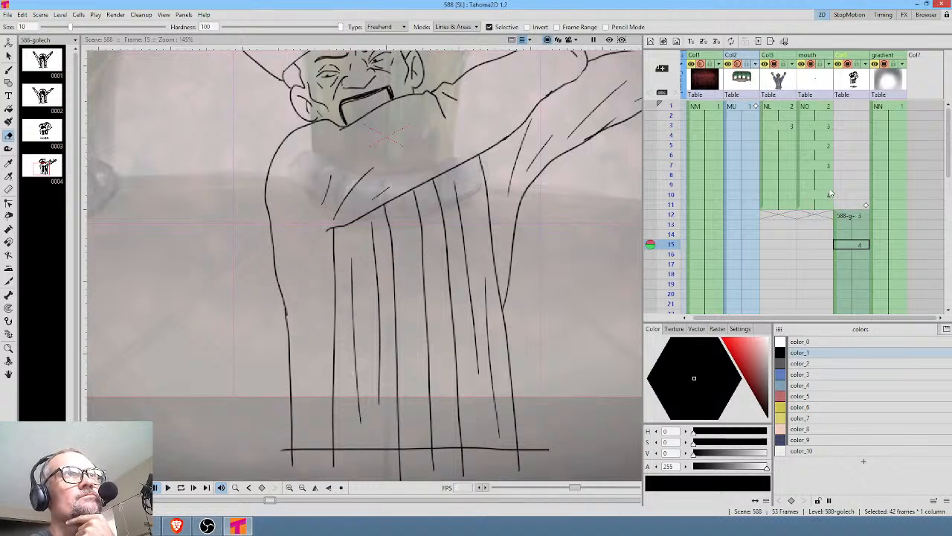
Switch to Vegas Pro and review the scene 588 sketches and neighbouring shots on the edit timeline.
left_click(858, 217)
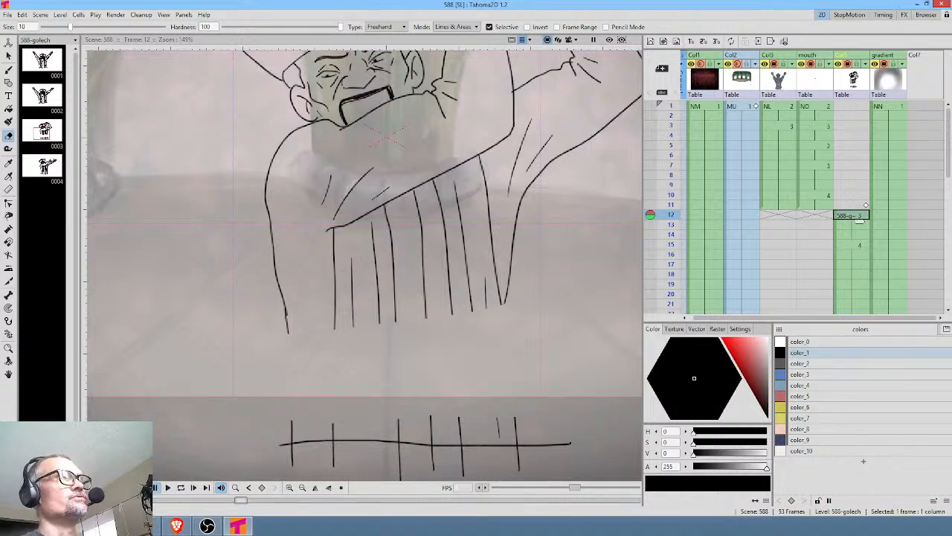
key("alt+Tab")
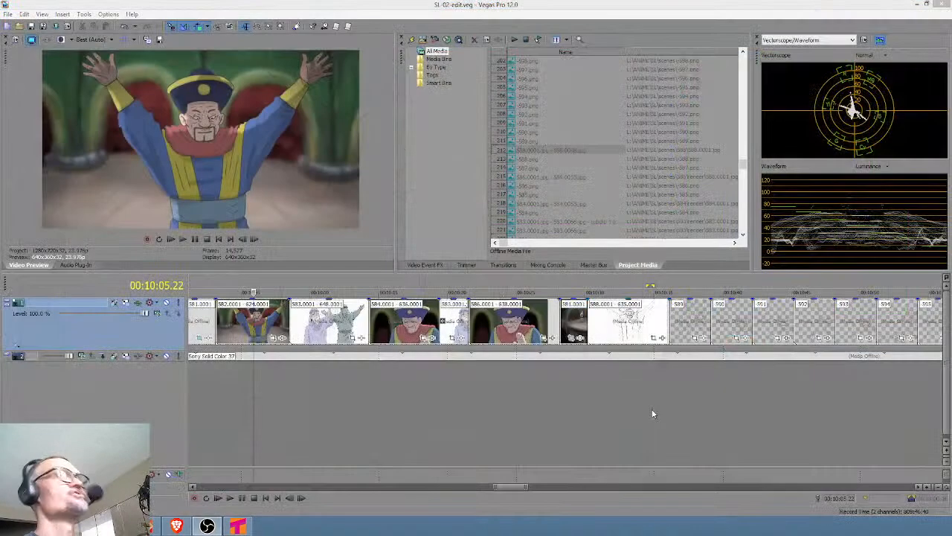
scroll(619, 399, "down", 5)
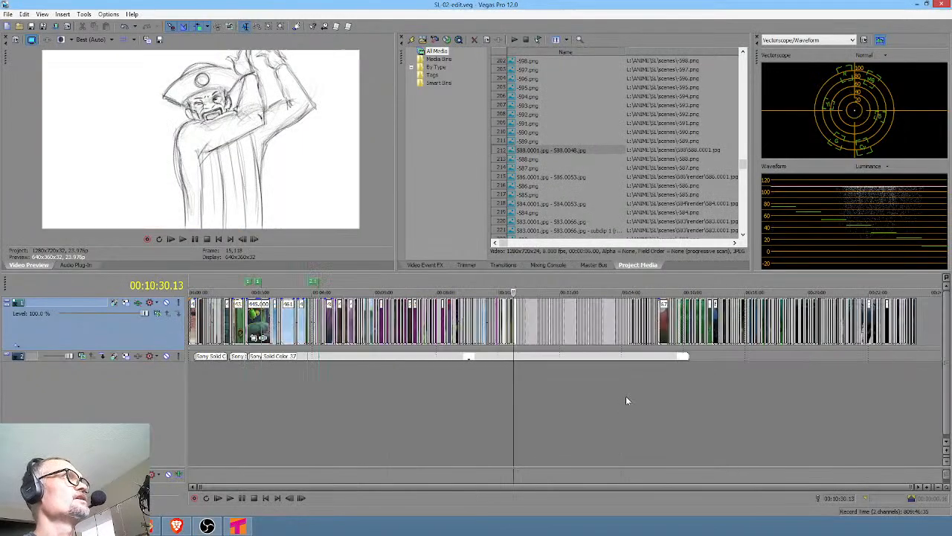
left_click_drag(909, 376, 515, 344)
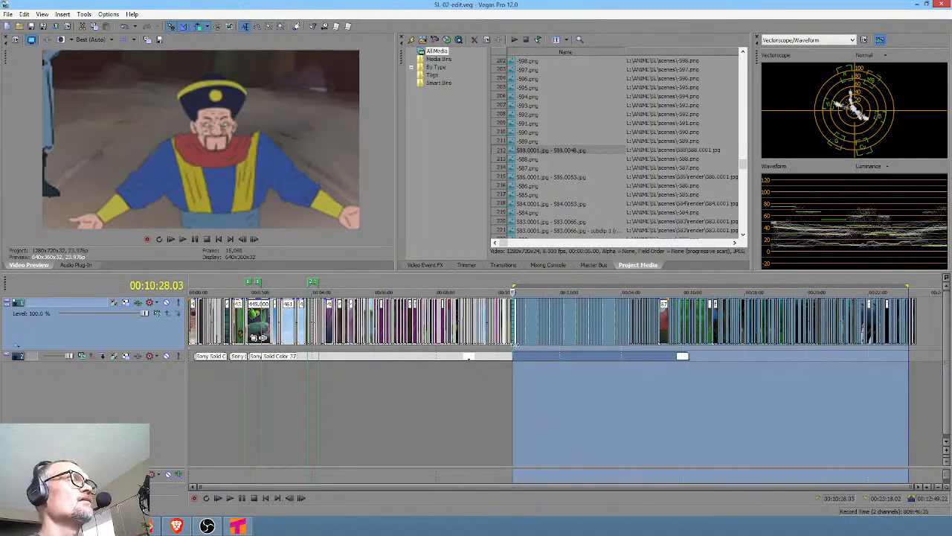
left_click(517, 371)
scroll(517, 371, "up", 5)
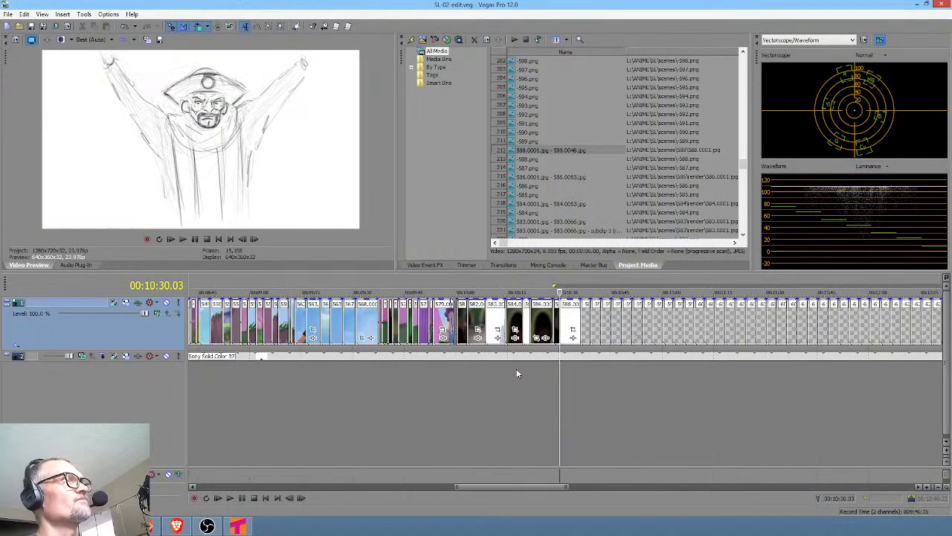
left_click(547, 372)
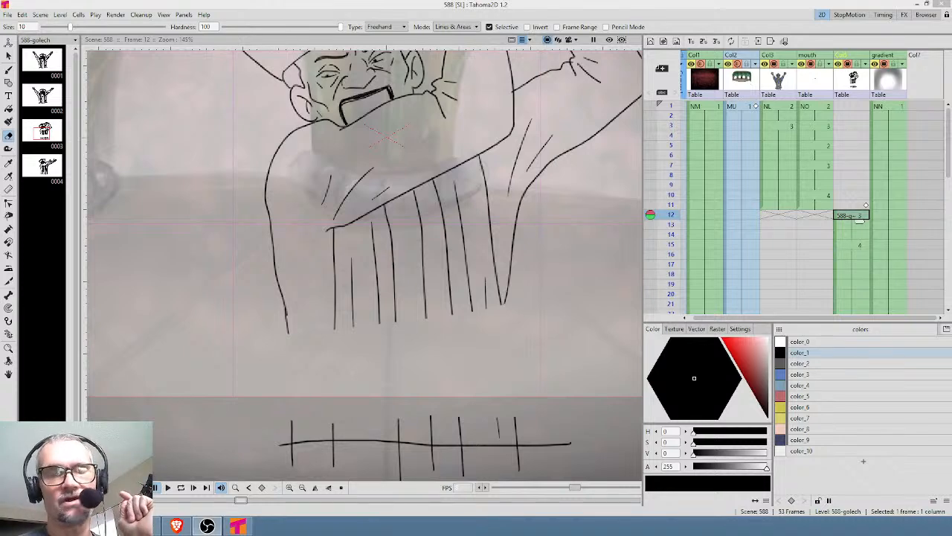
Compare the NL pose on frames 3 and 11 with 588-golech drawing 3 on frame 12 in Tahoma2D.
left_click(789, 113)
left_click(787, 125)
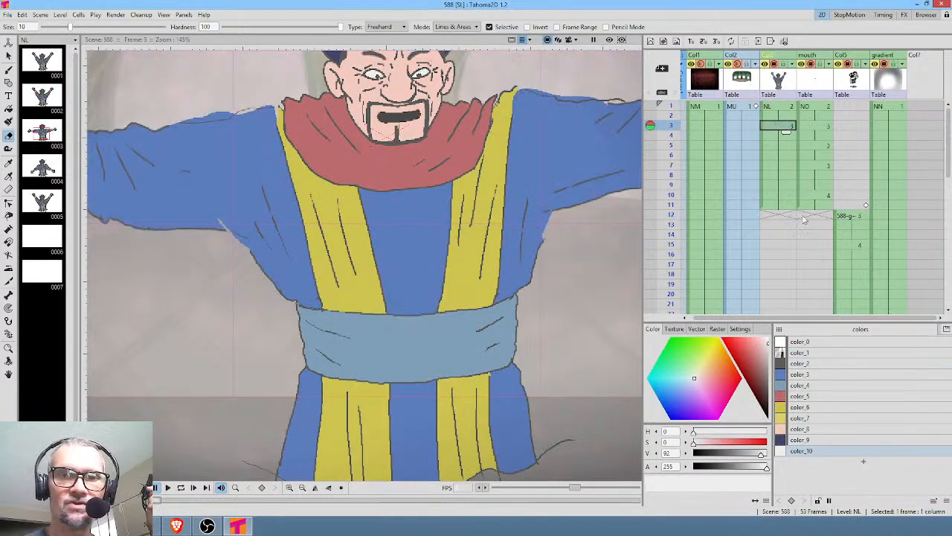
left_click(855, 216)
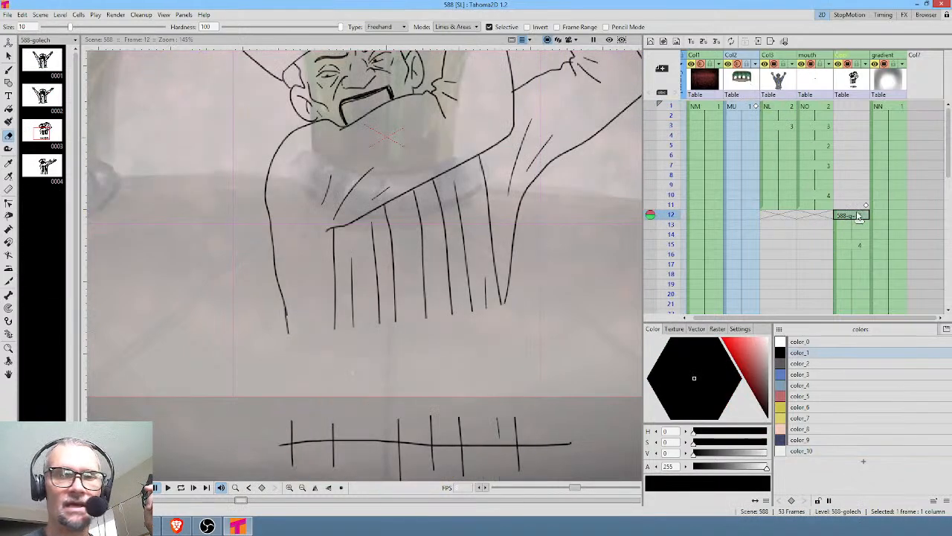
left_click(851, 207)
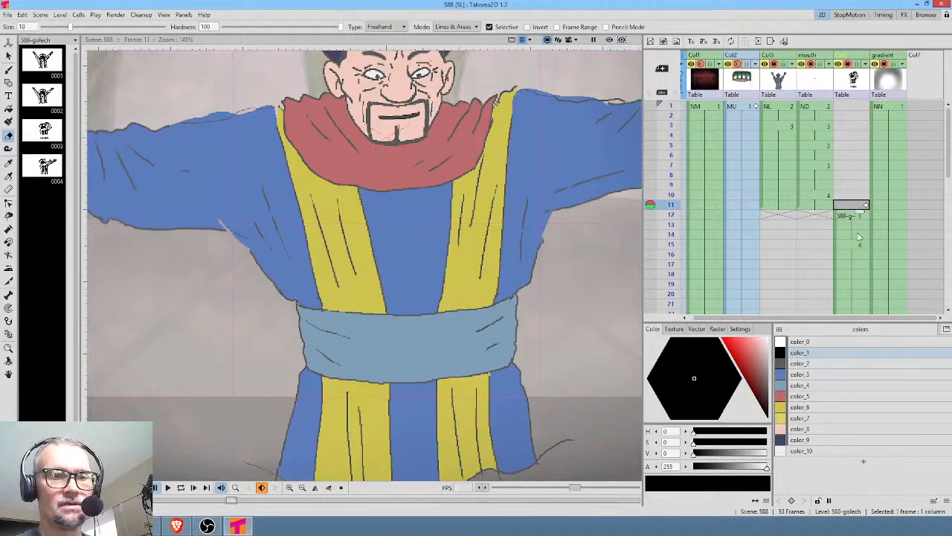
left_click(854, 215)
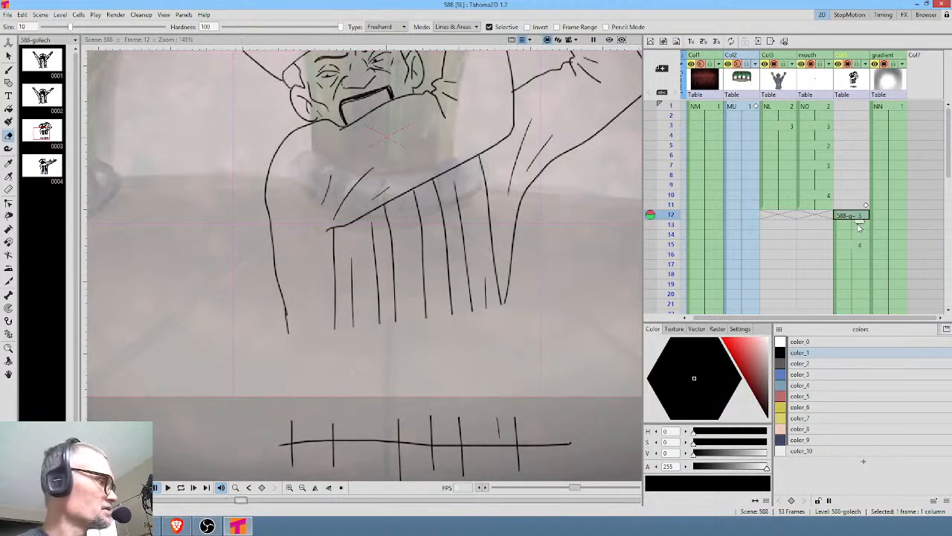
Extend the NL exposure to frame 12 as a guide and draw the belt's curved upper and lower edges in 588-golech drawing 3.
key("b")
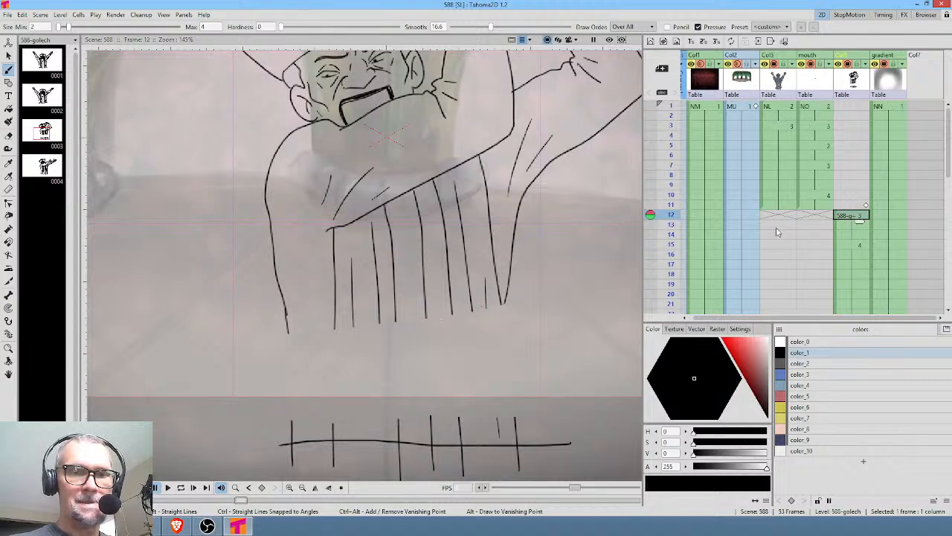
left_click(787, 206)
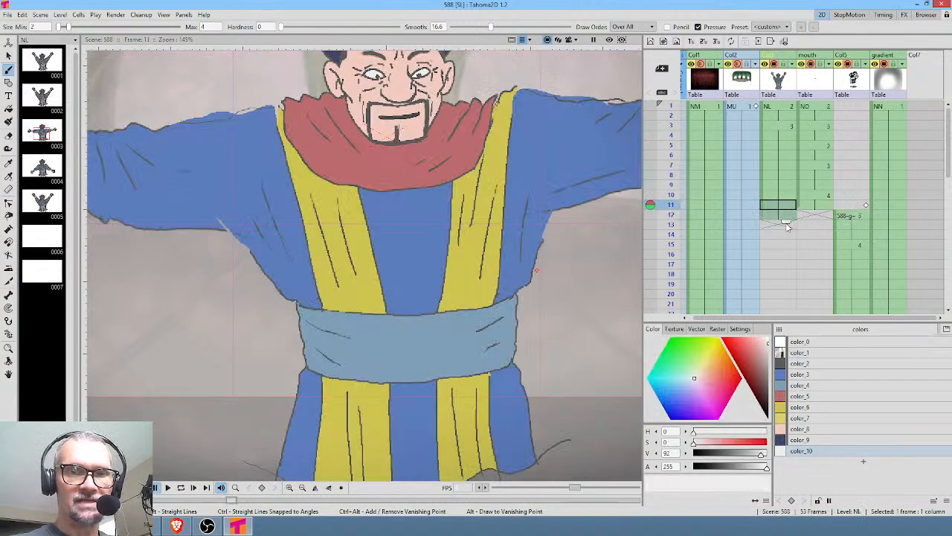
left_click(855, 217)
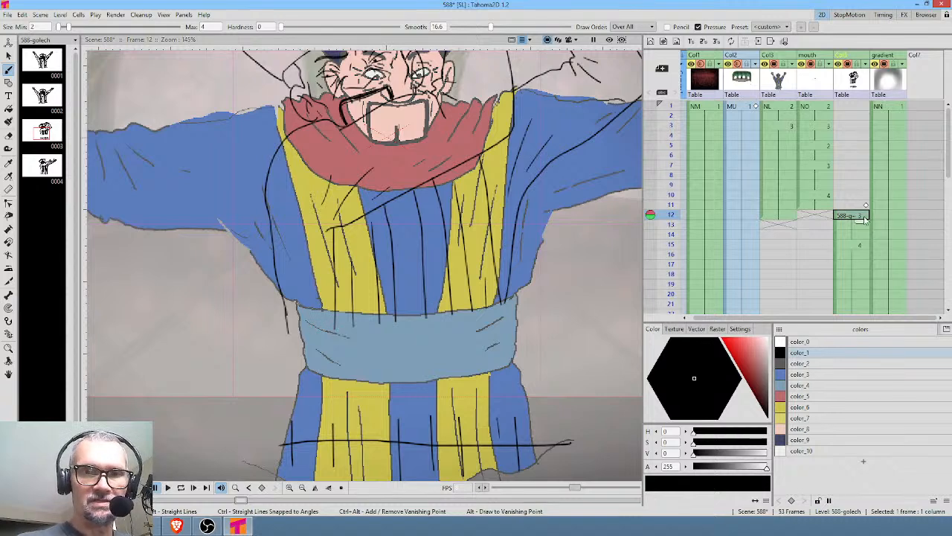
left_click_drag(314, 334, 512, 301)
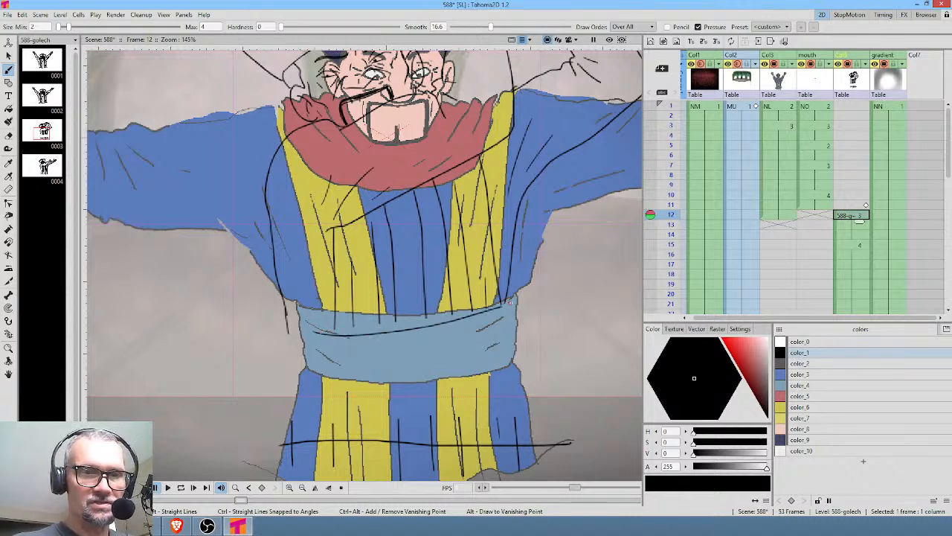
mouse_move(311, 381)
left_mouse_down()
mouse_move(452, 378)
mouse_move(513, 355)
left_mouse_up()
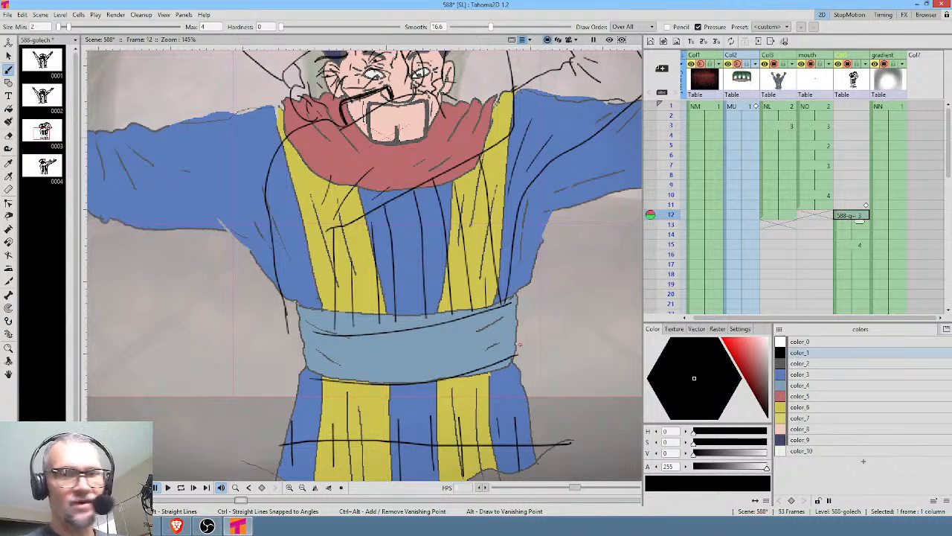
Clear the NL guide exposure from frame 12, return to 588-golech drawing 3, and save the scene.
left_click(787, 216)
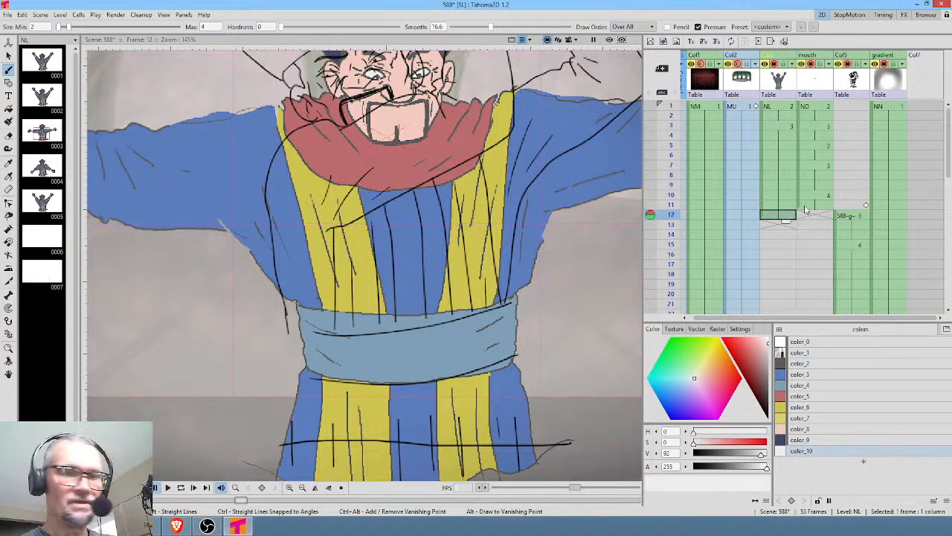
key("Delete")
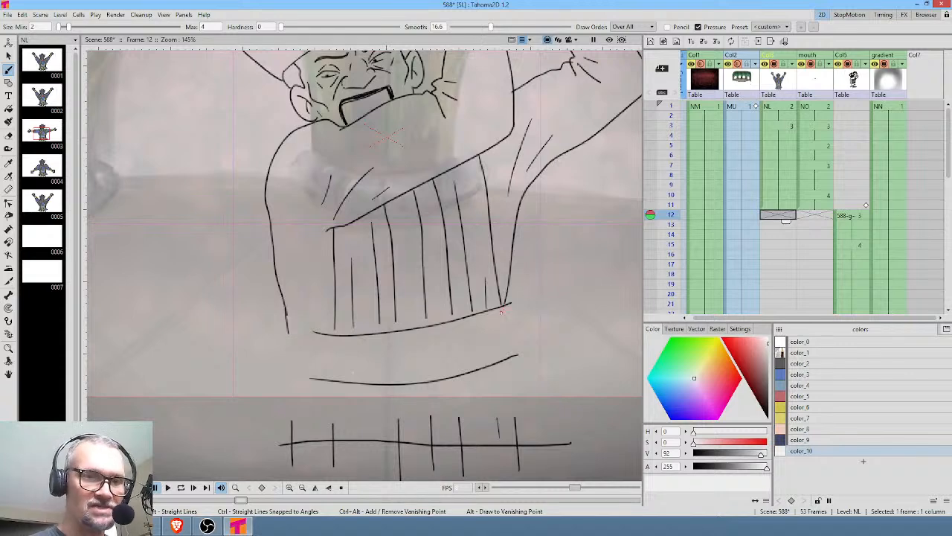
left_click_drag(503, 305, 506, 358)
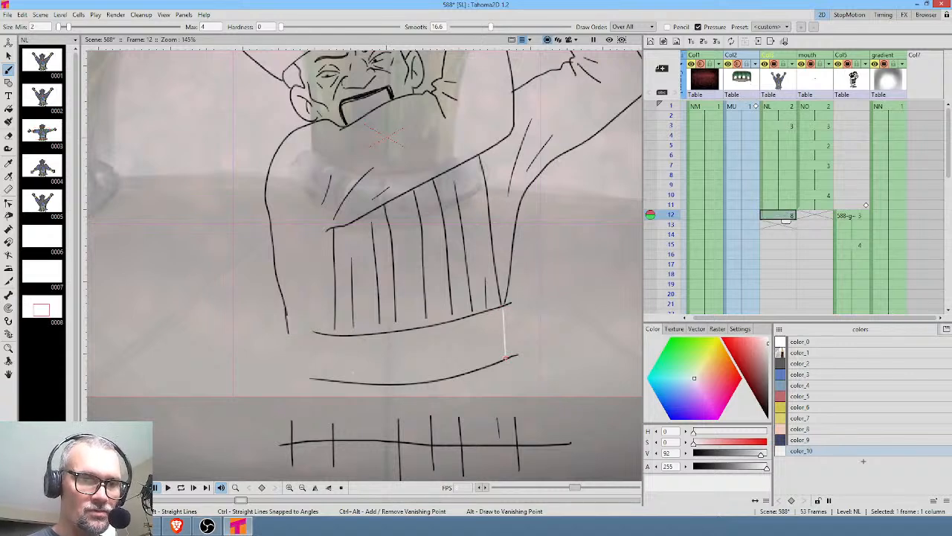
key("ctrl+z")
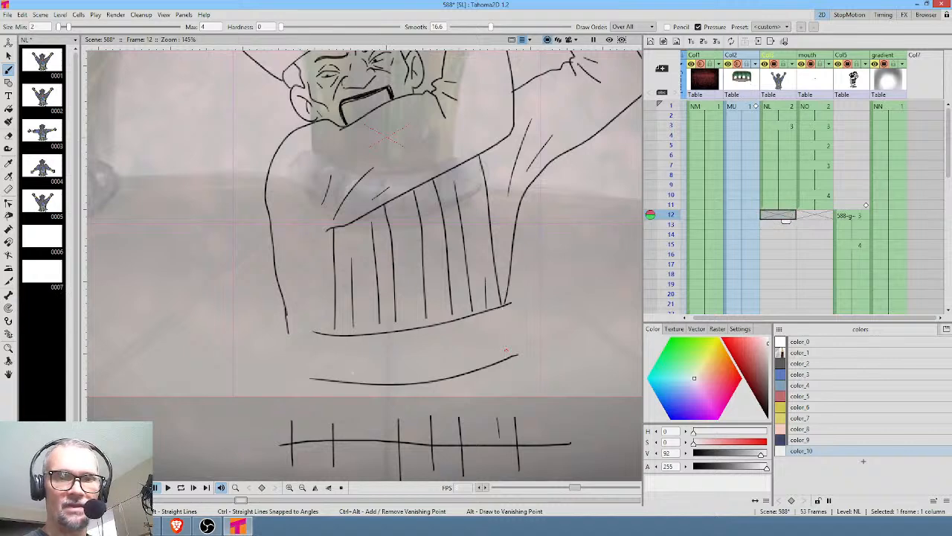
left_click(855, 216)
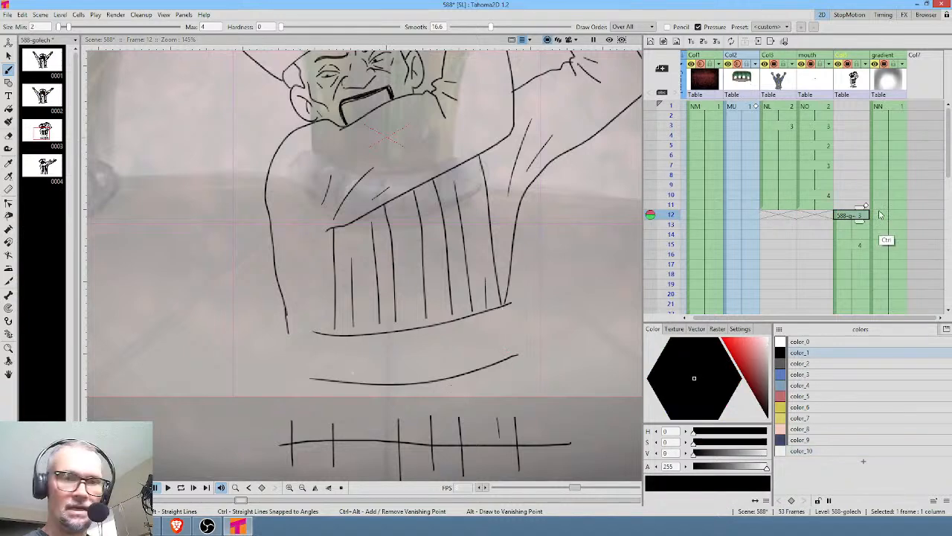
key("ctrl+s")
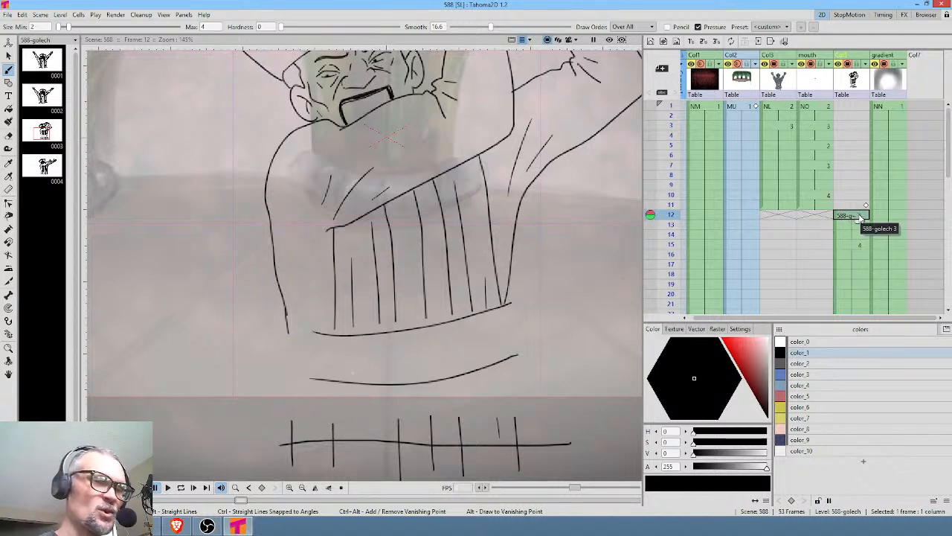
Round the robe's lower corner into the belt's upper edge in 588-golech drawing 3, erase the leftover line end, and extend the stripes to the belt.
left_click_drag(286, 305, 311, 331)
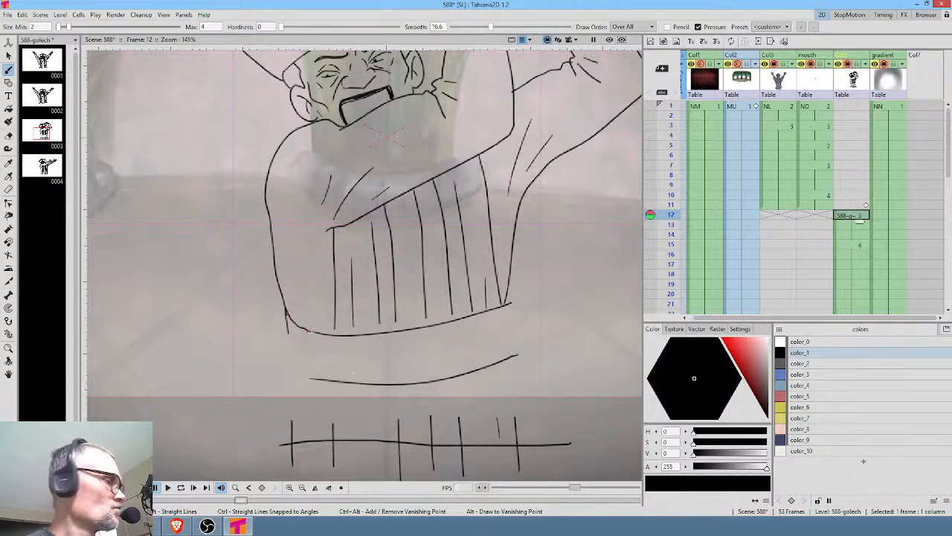
key("a")
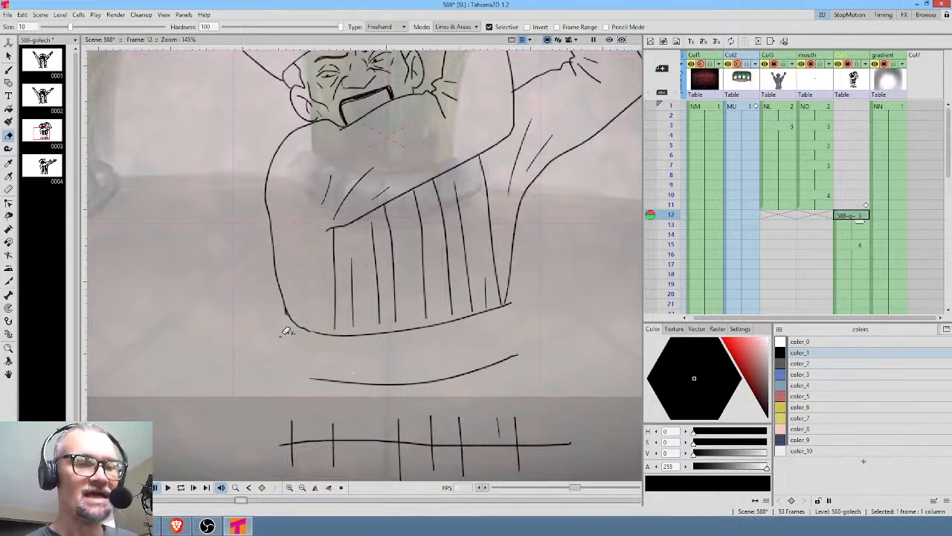
key("b")
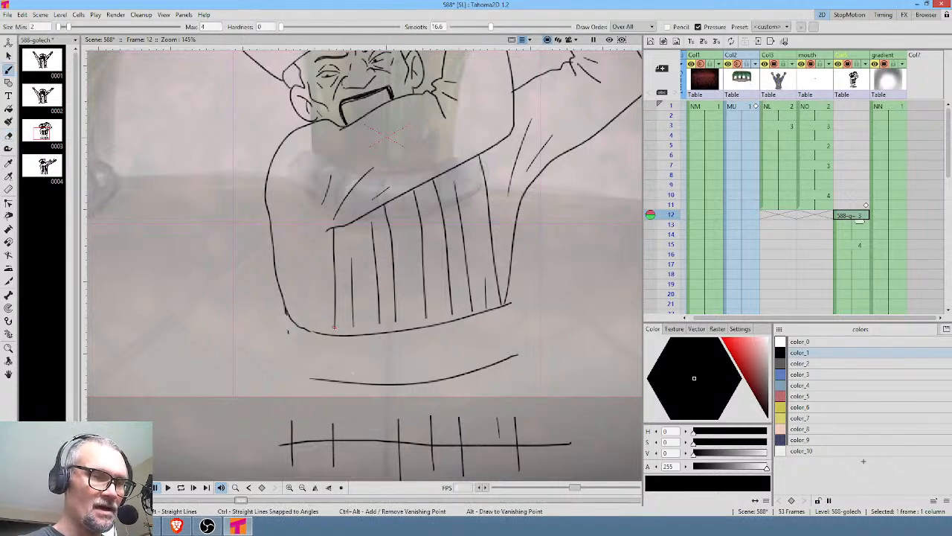
left_click_drag(334, 336, 334, 327)
left_click_drag(394, 320, 394, 329)
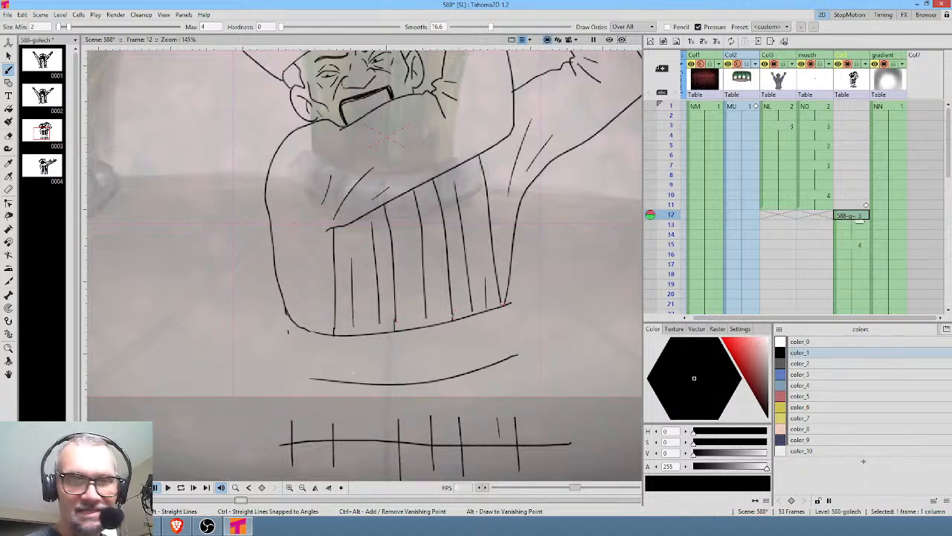
Close both ends of the belt with short side lines and erase the edge lines overshooting its far end.
left_click_drag(305, 328, 312, 377)
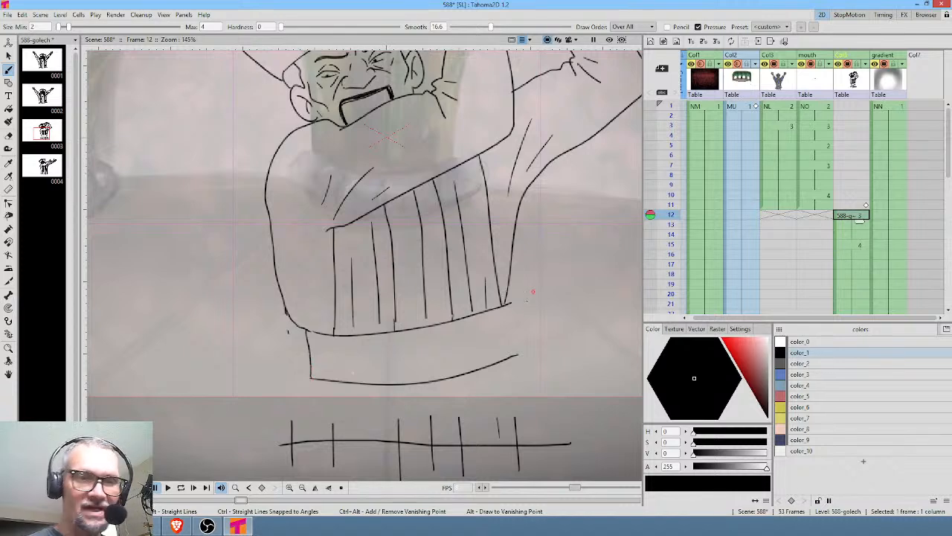
left_click_drag(503, 320, 507, 356)
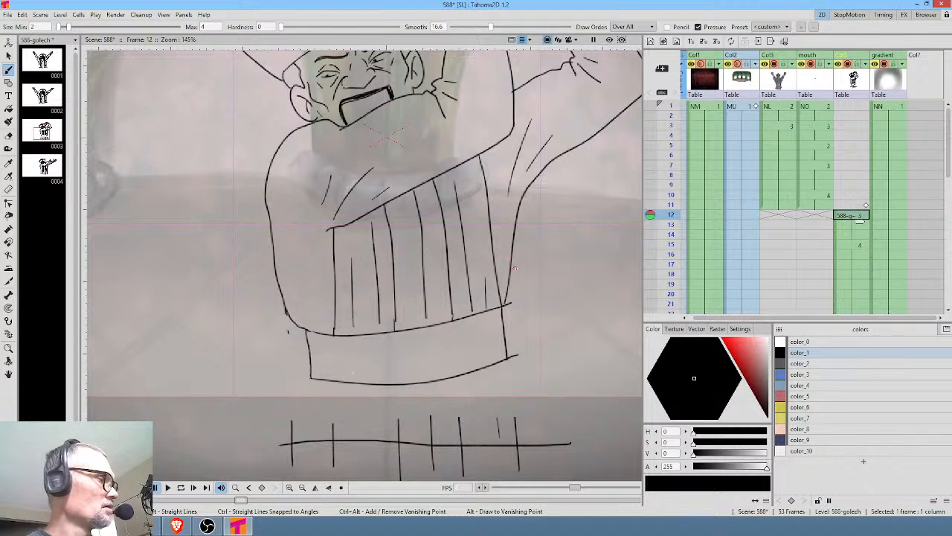
key("a")
left_click_drag(508, 309, 513, 300)
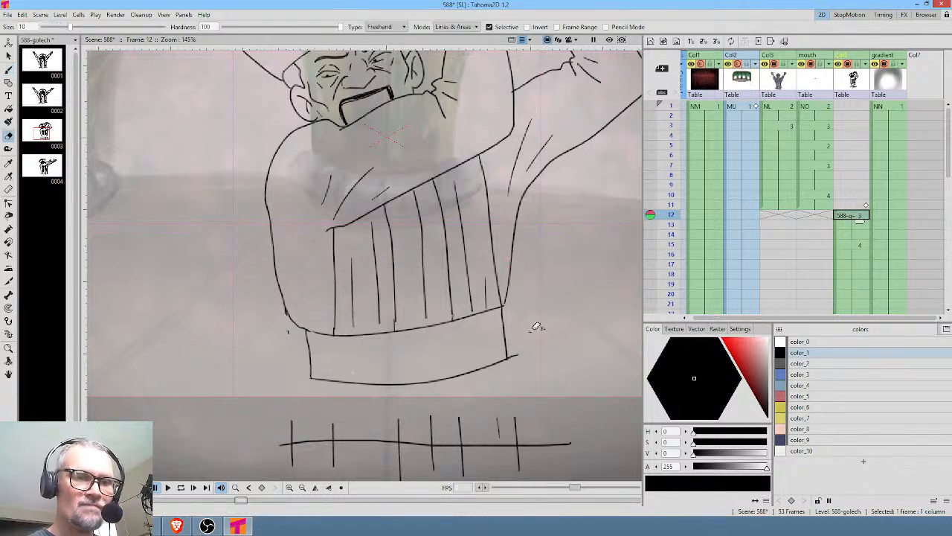
mouse_move(512, 348)
left_mouse_down()
mouse_move(519, 361)
mouse_move(519, 350)
left_mouse_up()
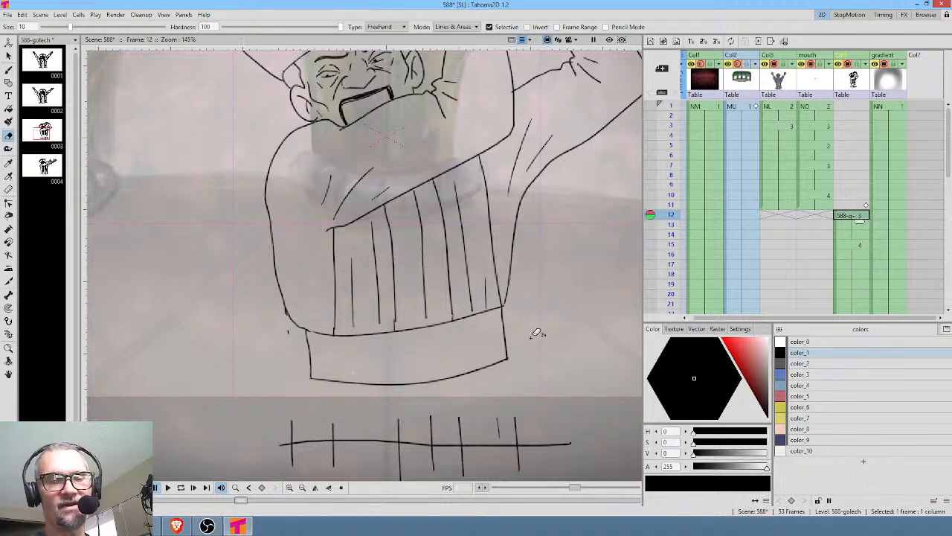
Draw short curved fold lines across the belt in drawing 3.
left_click_drag(534, 321, 533, 254)
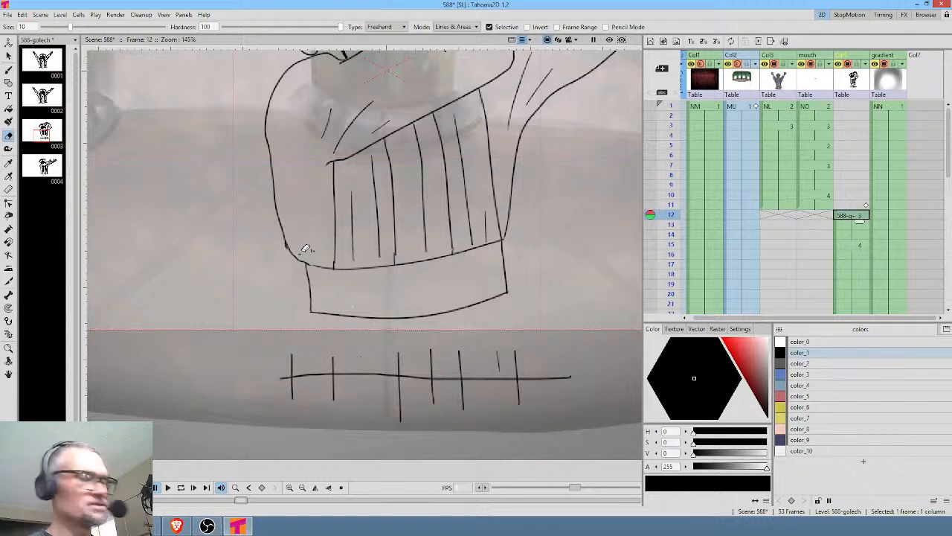
key("b")
left_click_drag(326, 280, 419, 277)
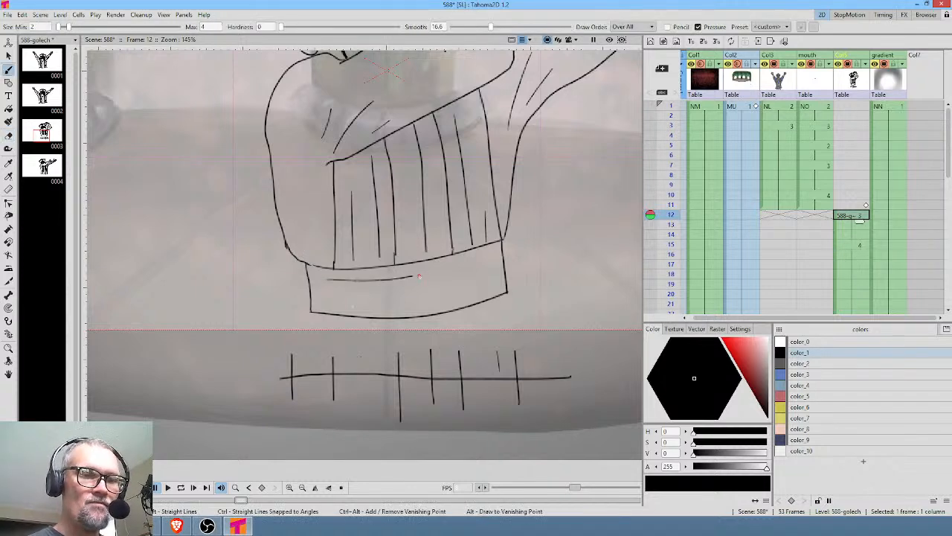
mouse_move(349, 296)
left_mouse_down()
mouse_move(417, 295)
mouse_move(477, 271)
mouse_move(471, 290)
left_mouse_up()
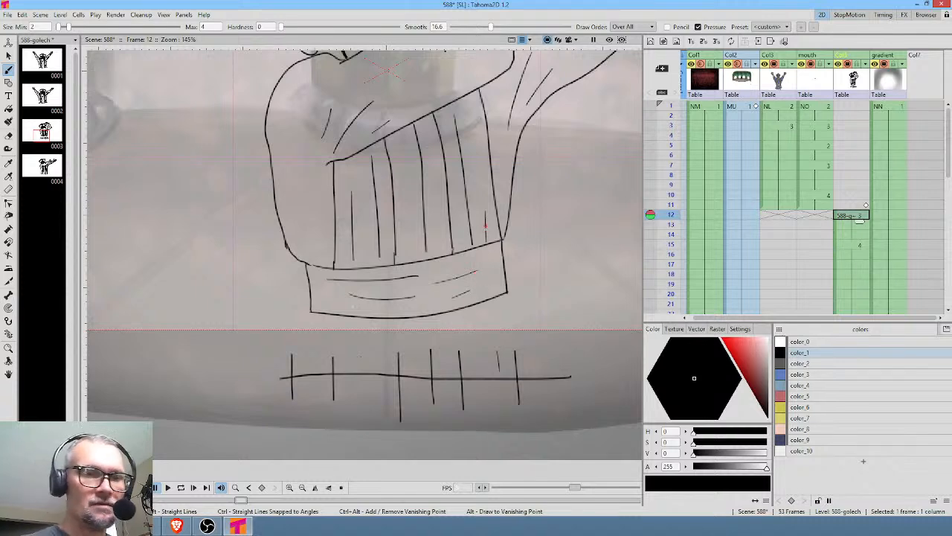
Erase the old crossed hem lines below the belt and draw a rounded robe skirt hanging from the belt's lower edge.
key("a")
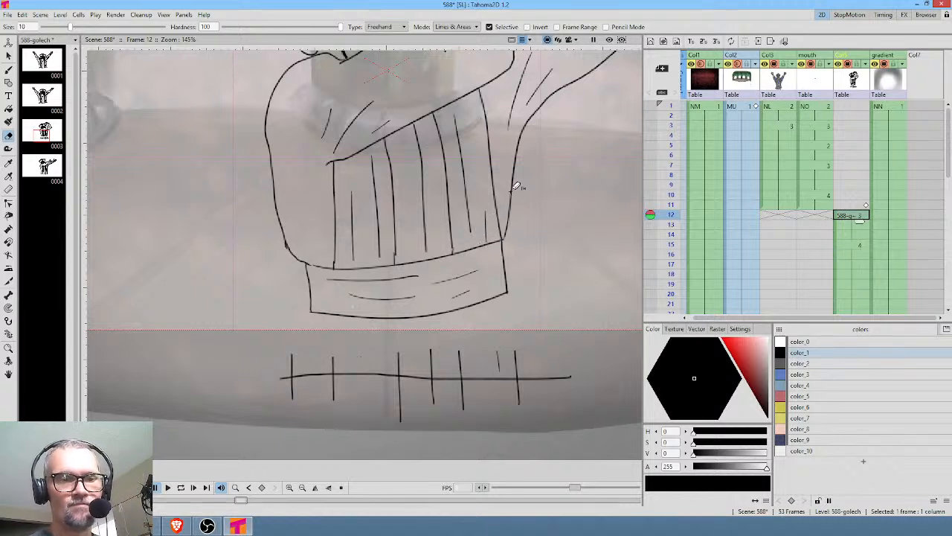
mouse_move(565, 337)
left_mouse_down()
mouse_move(396, 327)
mouse_move(511, 444)
mouse_move(604, 351)
left_mouse_up()
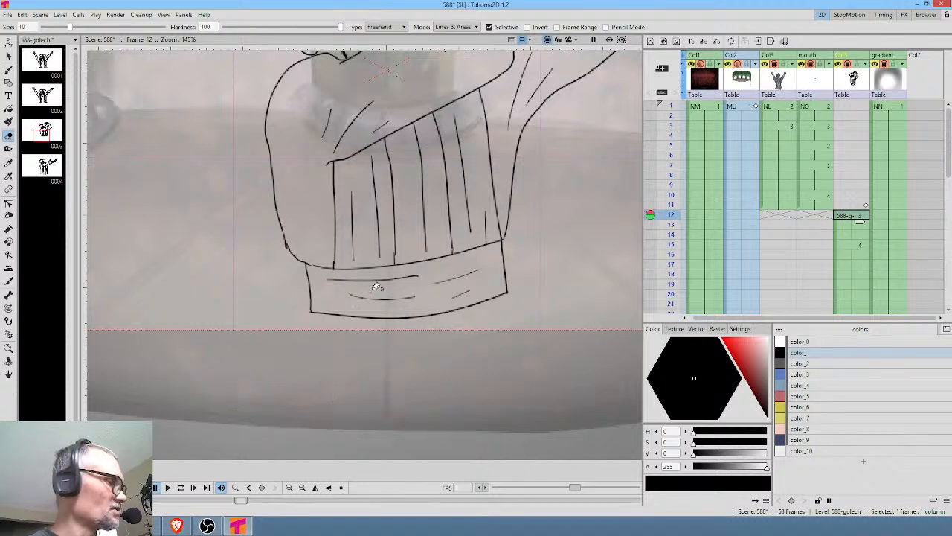
key("b")
mouse_move(311, 311)
left_mouse_down()
mouse_move(300, 370)
mouse_move(419, 413)
mouse_move(500, 395)
mouse_move(510, 296)
left_mouse_up()
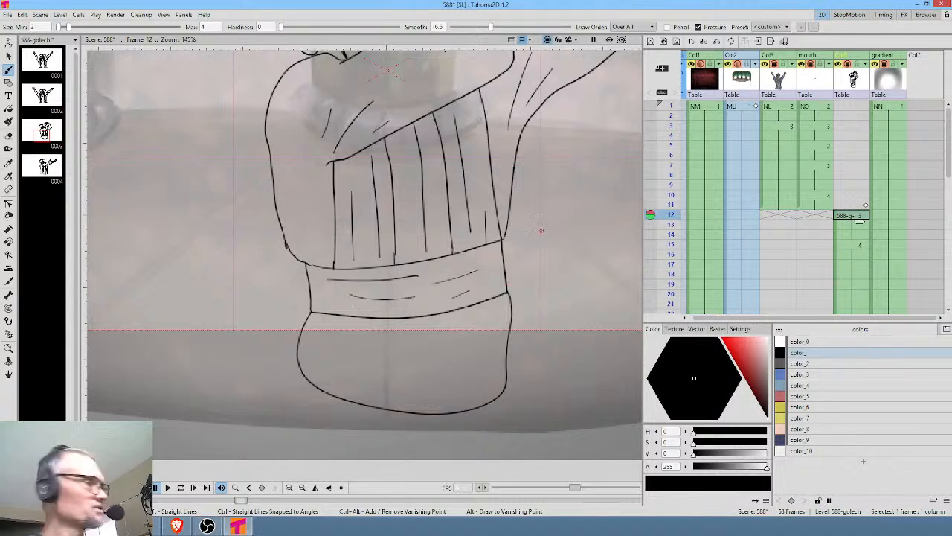
Copy the waist, belt and skirt from drawing 3 into 588-golech drawing 4 on frame 15, replacing its erased lower body lines, and check the match.
key("s")
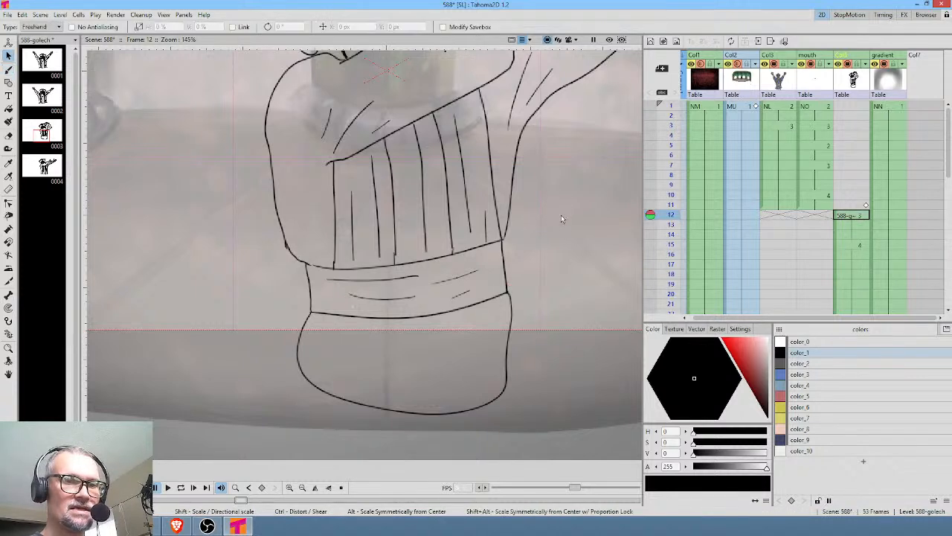
mouse_move(518, 175)
left_mouse_down()
mouse_move(233, 235)
mouse_move(190, 337)
mouse_move(310, 462)
mouse_move(459, 455)
mouse_move(579, 295)
mouse_move(561, 221)
left_mouse_up()
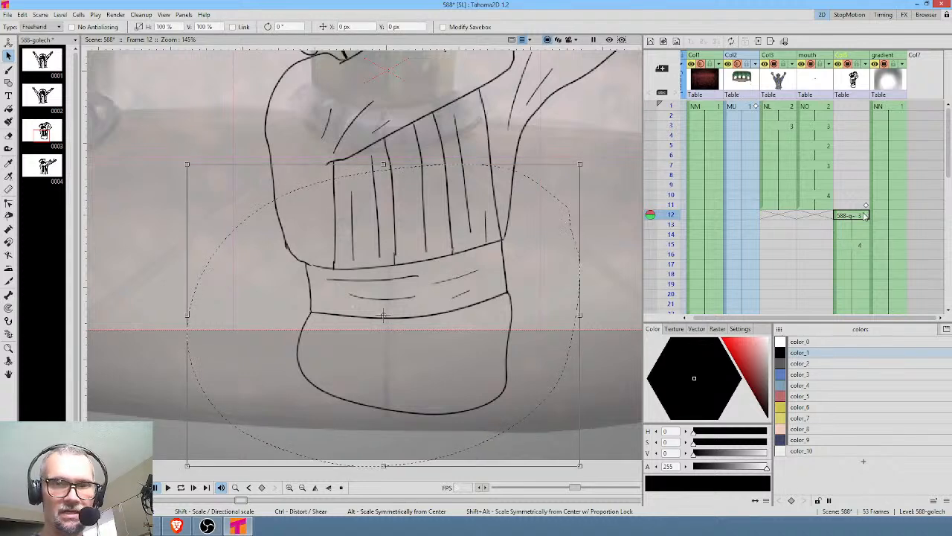
left_click(858, 246)
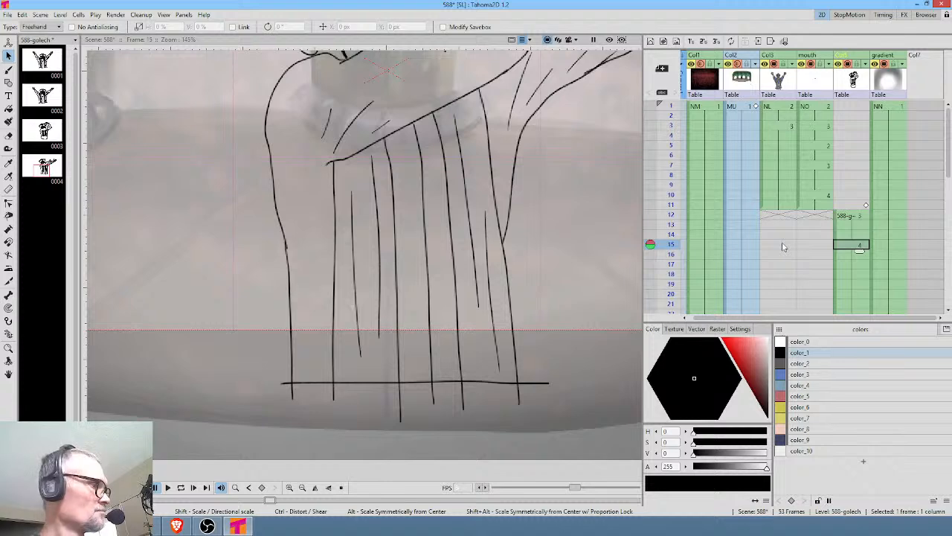
key("a")
mouse_move(551, 220)
left_mouse_down()
mouse_move(227, 395)
mouse_move(573, 265)
mouse_move(543, 246)
left_mouse_up()
key("s")
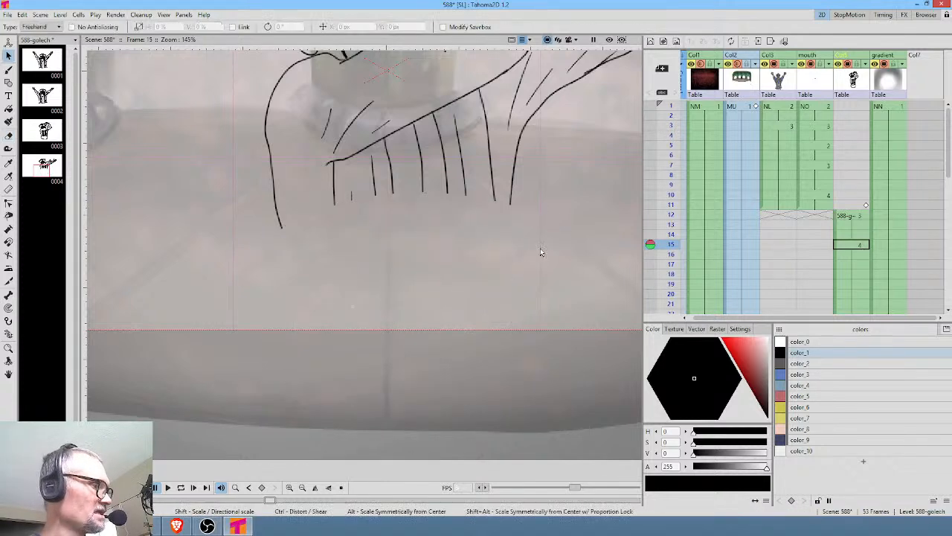
key("ctrl+z")
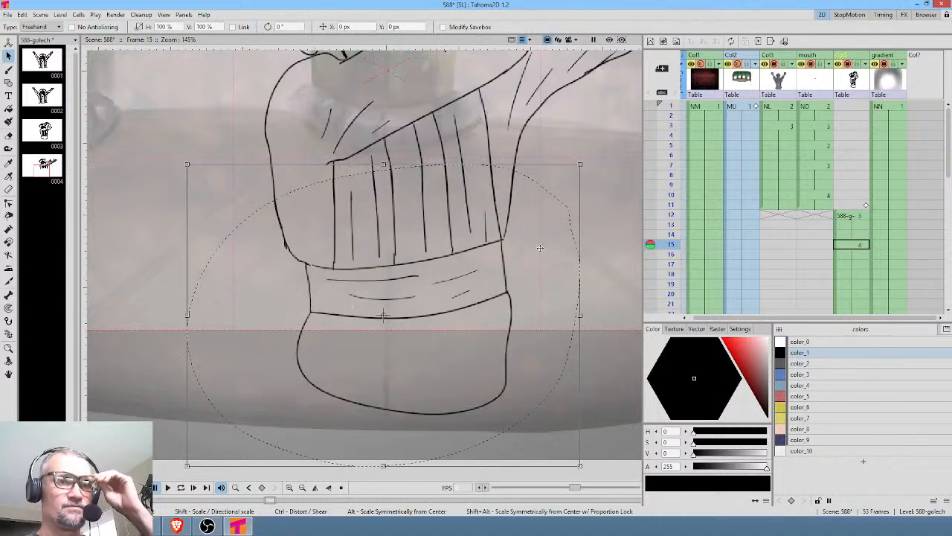
left_click(859, 217)
left_click(856, 245)
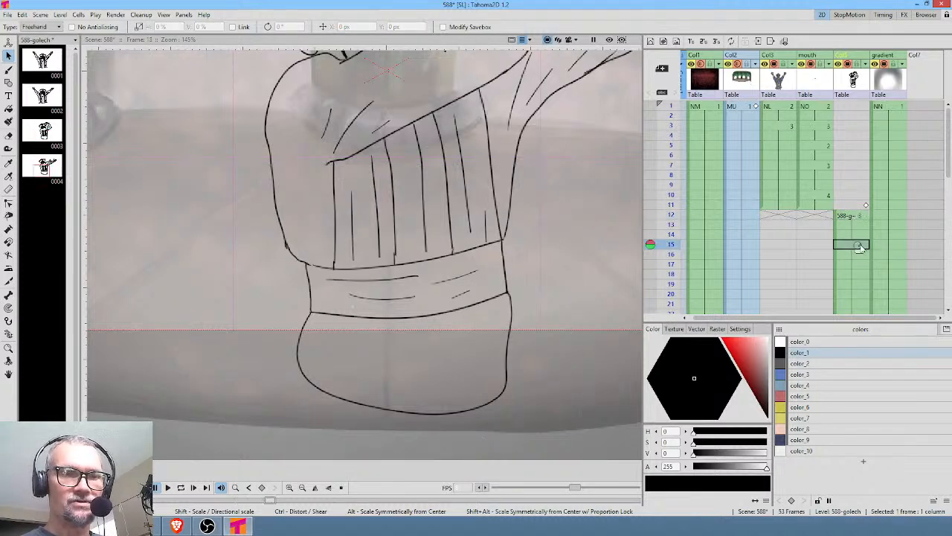
scroll(564, 238, "down", 2)
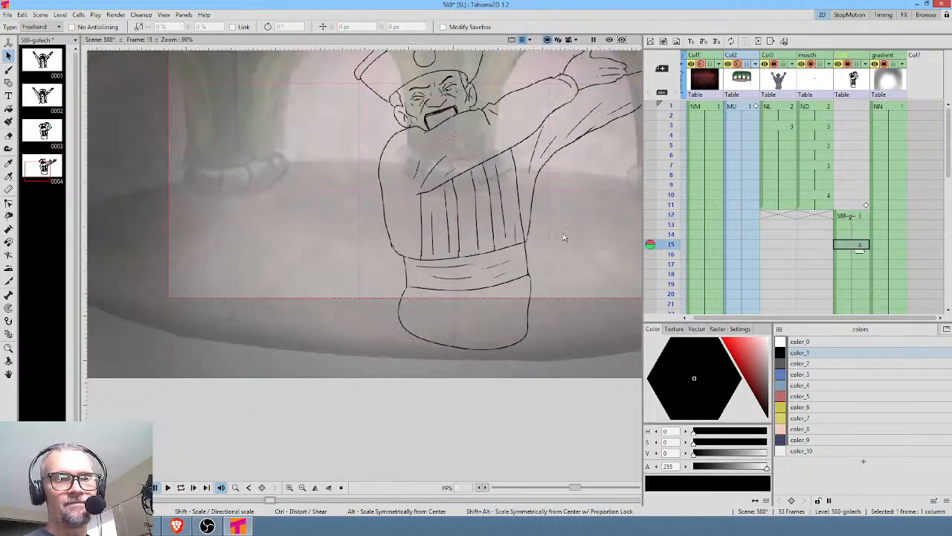
scroll(559, 227, "up", 2)
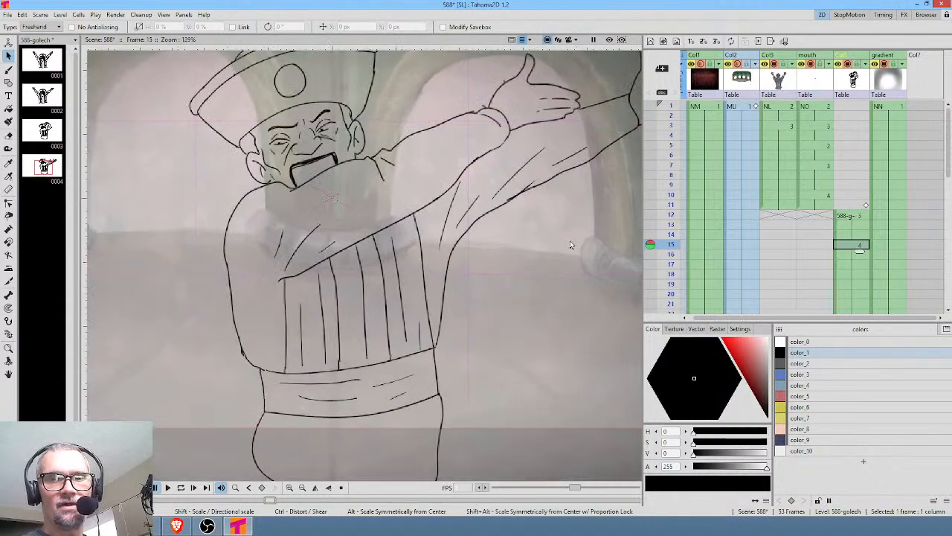
Compare the raised arms in 588-golech drawing 3 on frame 12 with the NL figure's sleeves on frame 11.
left_click(836, 215)
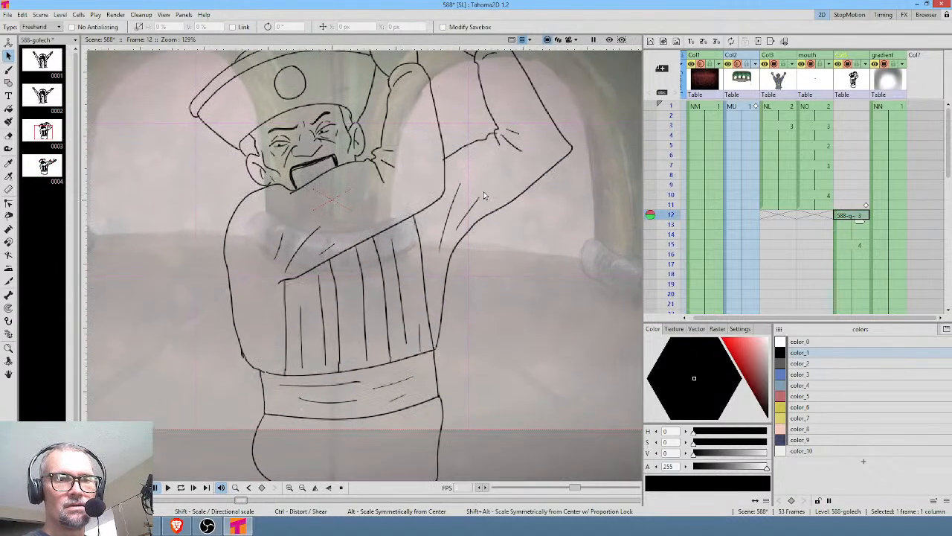
left_click_drag(482, 166, 480, 229)
scroll(480, 229, "up", 2)
mouse_move(438, 126)
left_mouse_down()
mouse_move(443, 162)
mouse_move(423, 221)
mouse_move(455, 274)
mouse_move(461, 255)
left_mouse_up()
key("e")
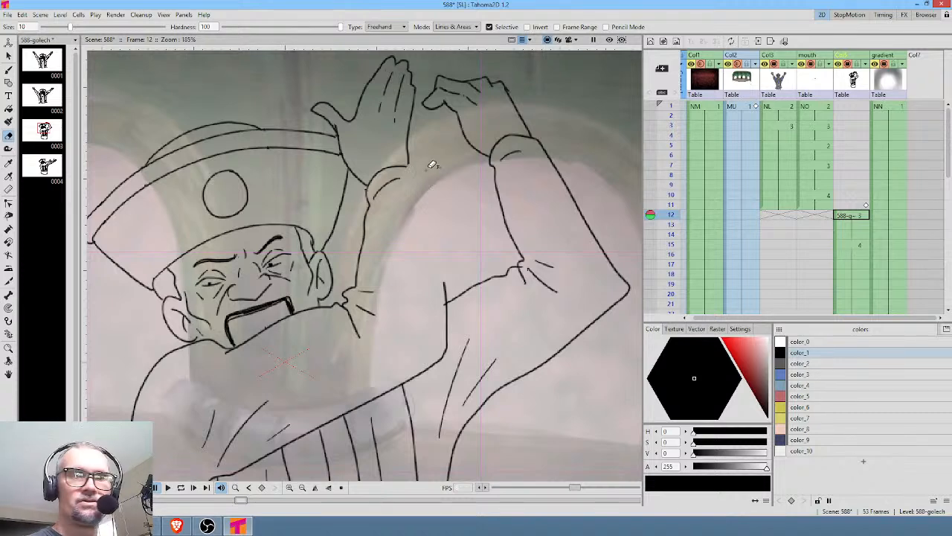
left_click(778, 205)
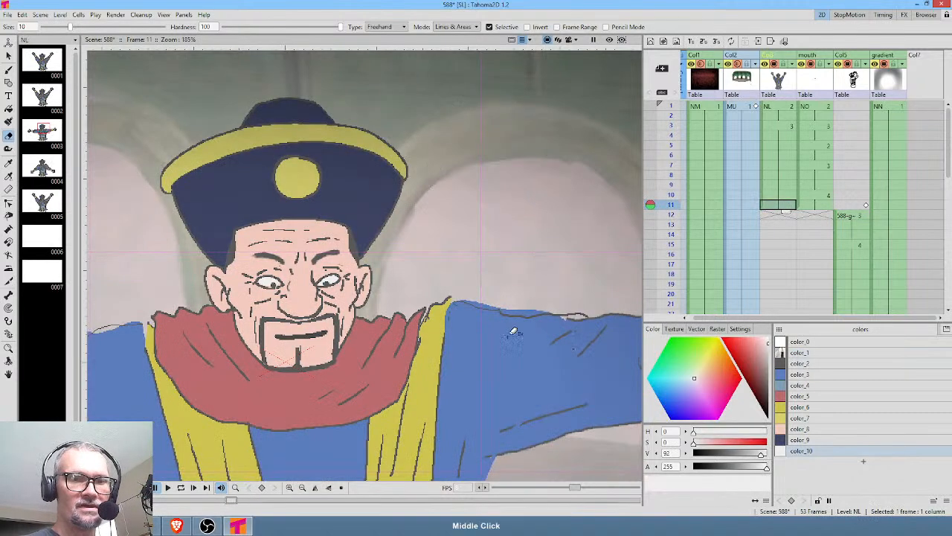
scroll(512, 329, "right", 10)
left_click(856, 215)
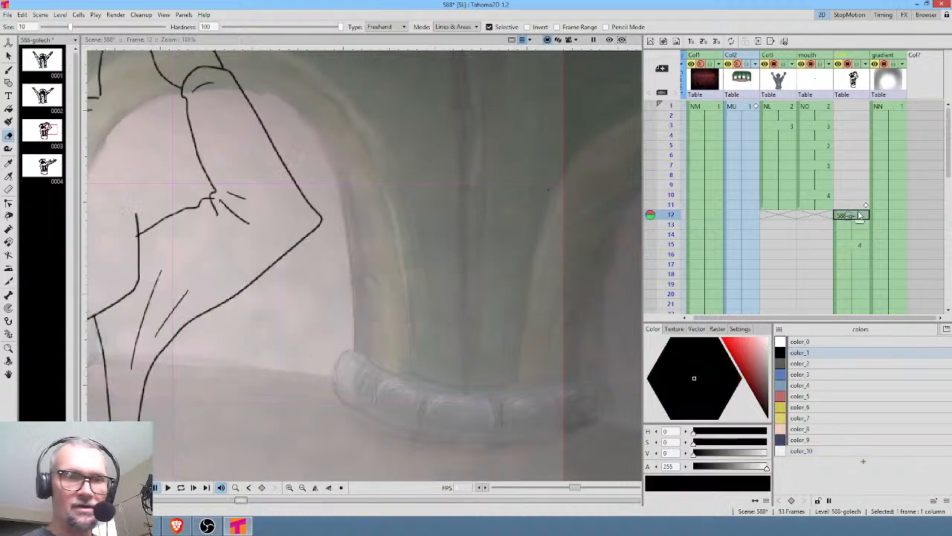
scroll(506, 238, "left", 5)
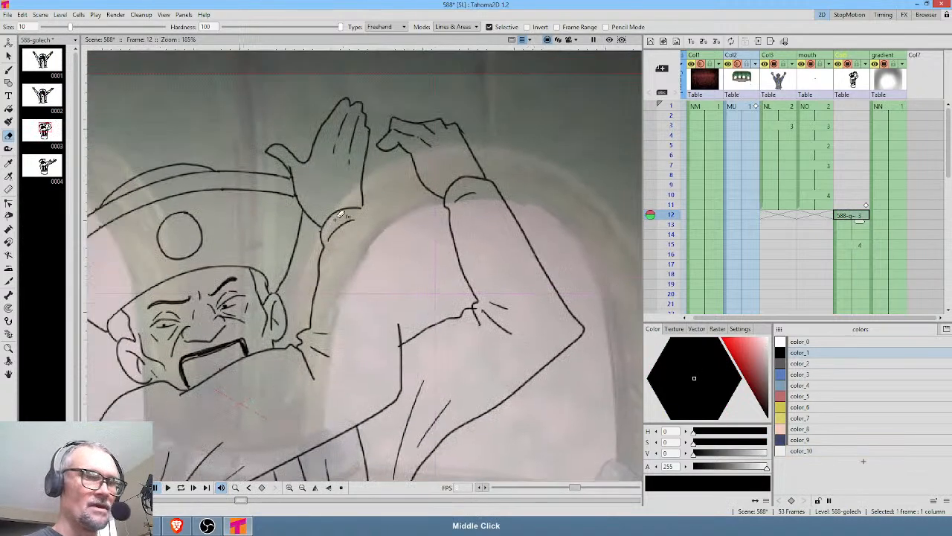
Erase the cuff on the arm beside the hat in drawing 3, then draw its outer forearm line and a sleeve hem near the elbow.
mouse_move(362, 214)
left_mouse_down()
mouse_move(322, 238)
mouse_move(316, 302)
mouse_move(344, 274)
mouse_move(324, 229)
mouse_move(313, 304)
left_mouse_up()
key("b")
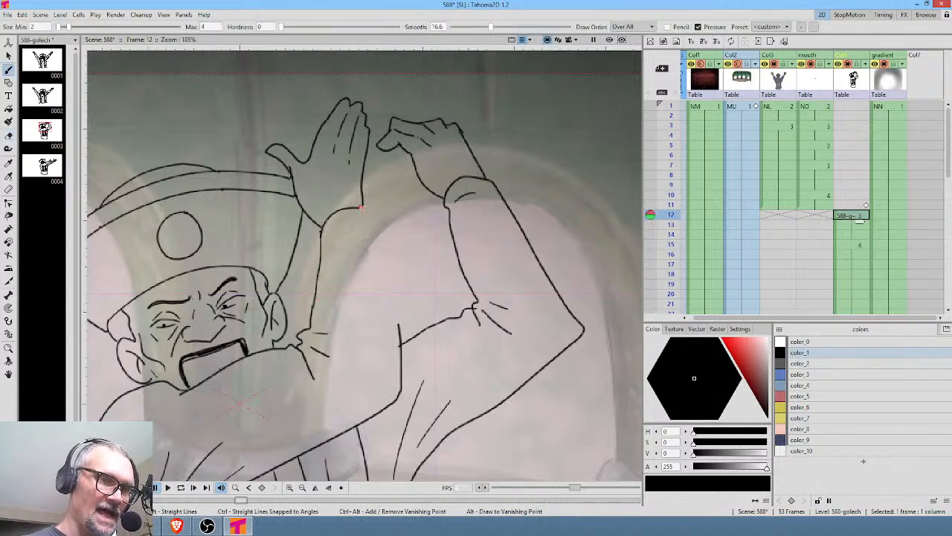
mouse_move(365, 212)
left_mouse_down()
mouse_move(400, 315)
mouse_move(390, 303)
mouse_move(316, 321)
left_mouse_up()
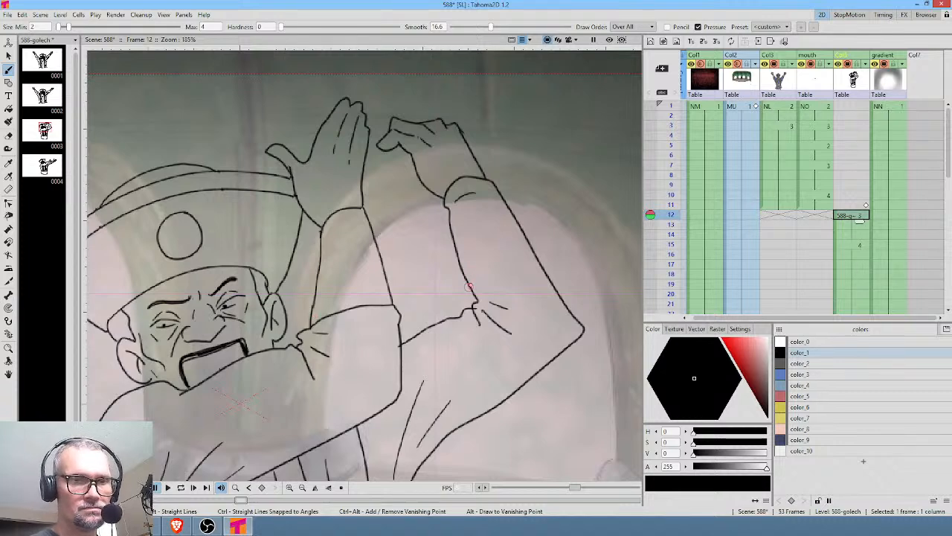
Draw a sleeve hem near the elbow of the other raised arm, erase its cuff and long sleeve, and redraw the wrist and bare forearm.
left_click_drag(482, 265, 521, 247)
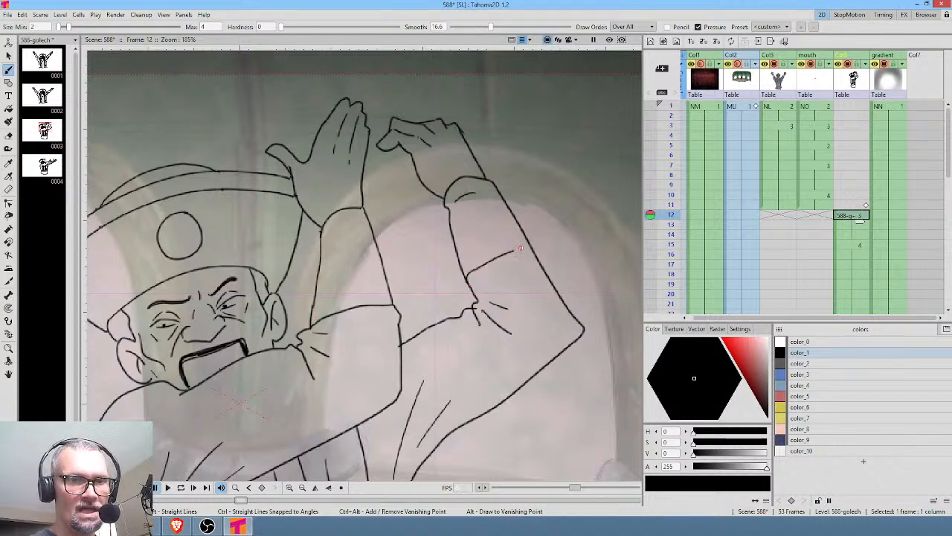
key("a")
mouse_move(512, 178)
left_mouse_down()
mouse_move(500, 169)
mouse_move(450, 177)
mouse_move(445, 210)
mouse_move(465, 274)
mouse_move(541, 230)
mouse_move(513, 176)
mouse_move(504, 195)
left_mouse_up()
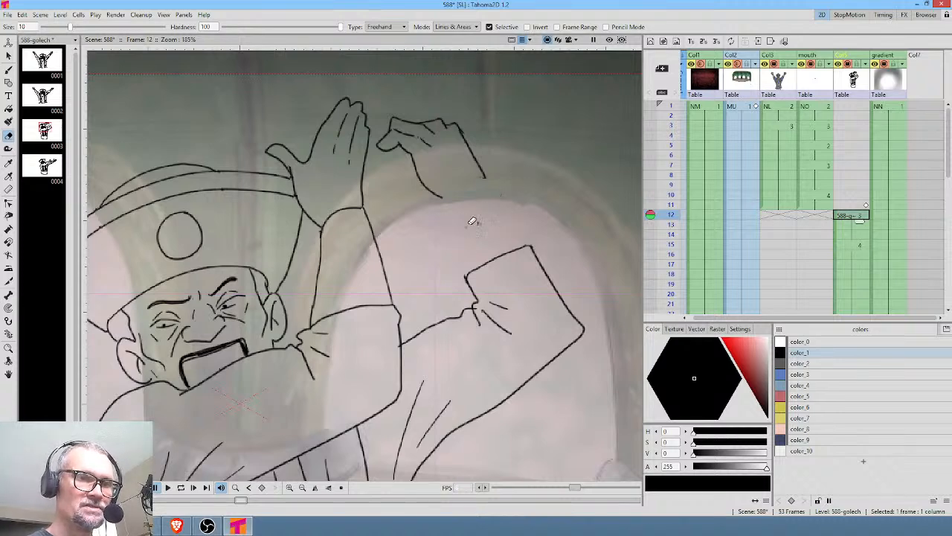
key("b")
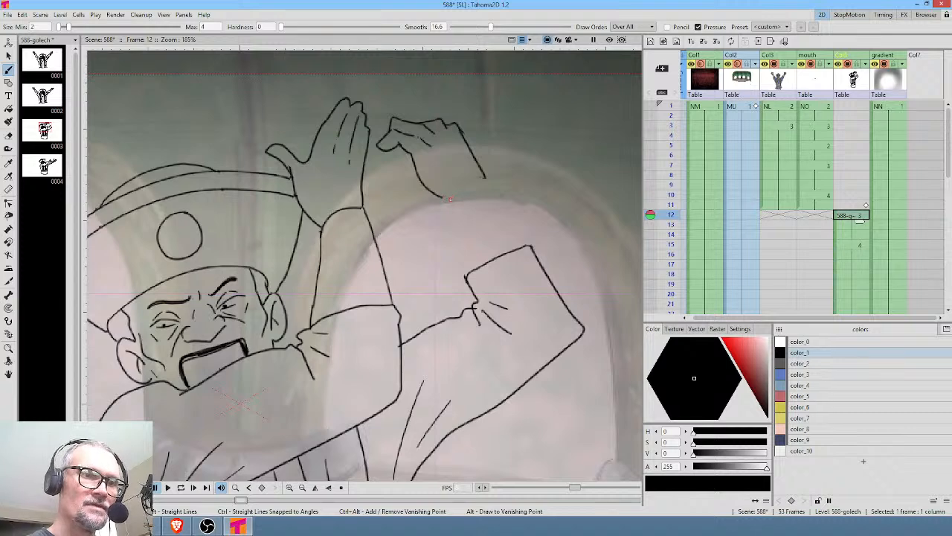
left_click_drag(452, 198, 486, 179)
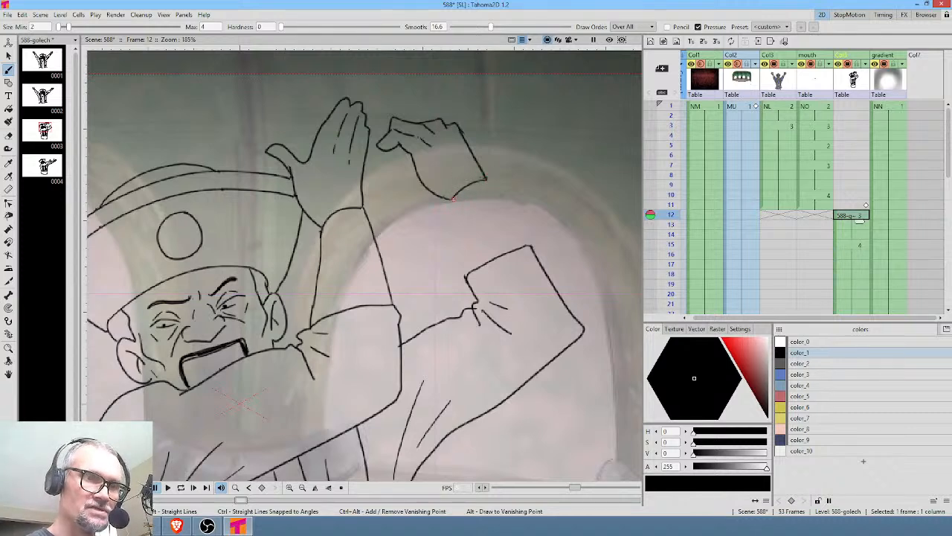
left_click_drag(457, 234, 467, 276)
left_click_drag(486, 180, 526, 243)
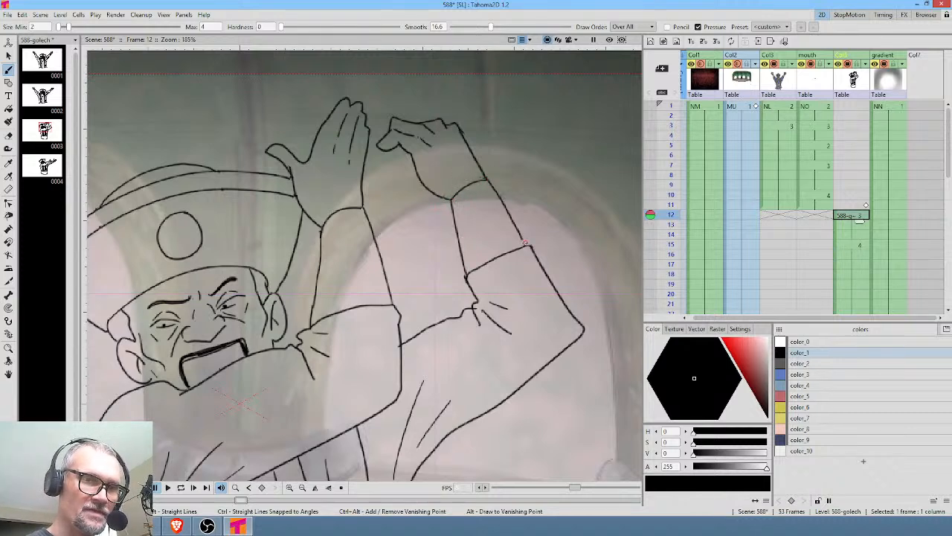
Draw shorter sleeve hems across both outstretched arms in drawing 4 on frame 15 and erase the old cuffs and surplus sleeve lines.
left_click(853, 247)
left_click_drag(543, 299, 451, 256)
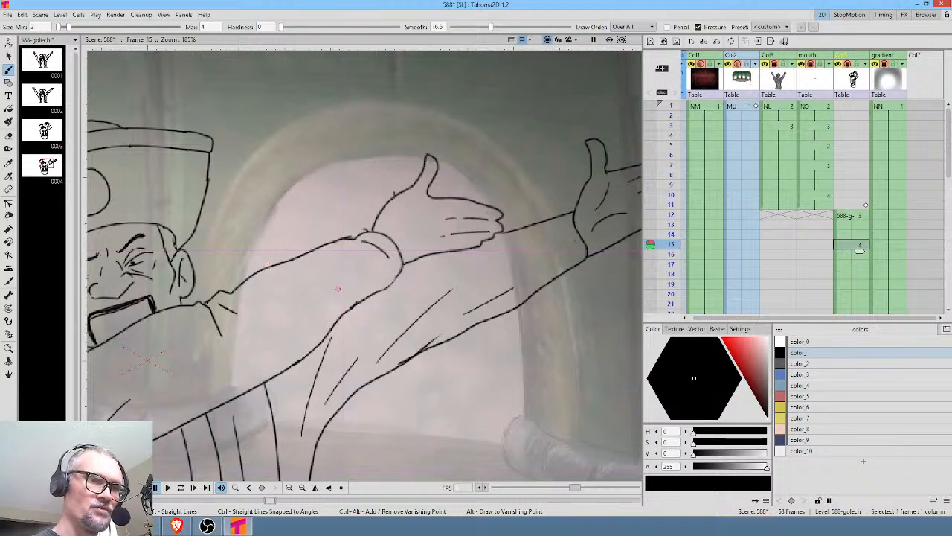
left_click_drag(271, 269, 314, 340)
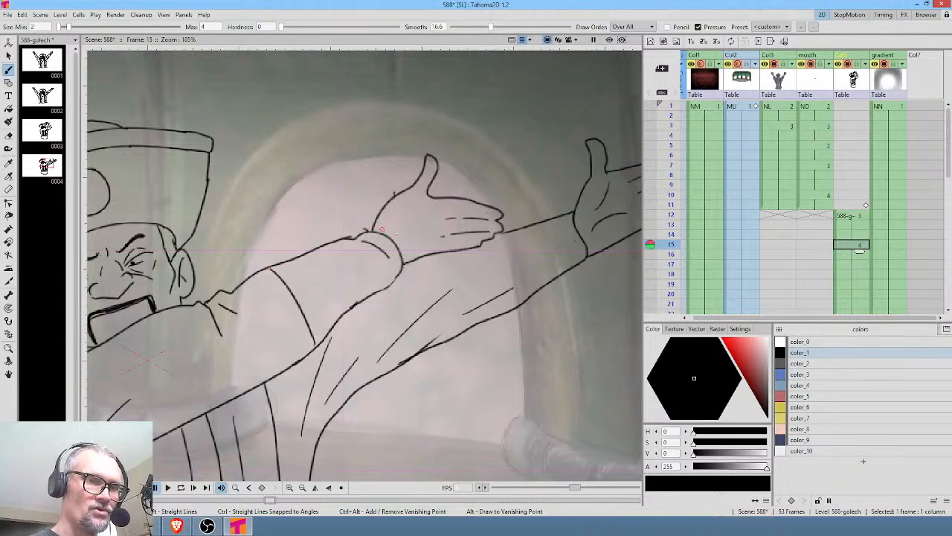
left_click_drag(473, 250, 502, 318)
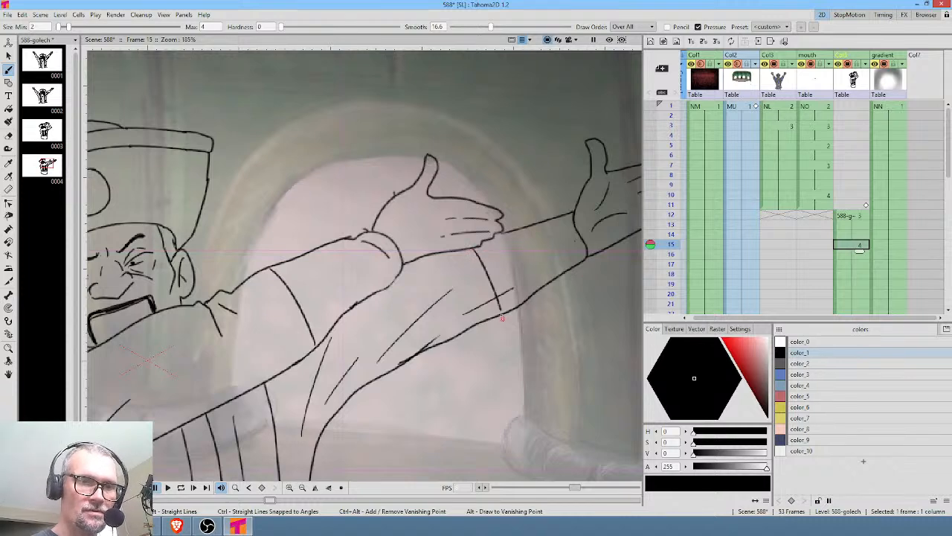
key("a")
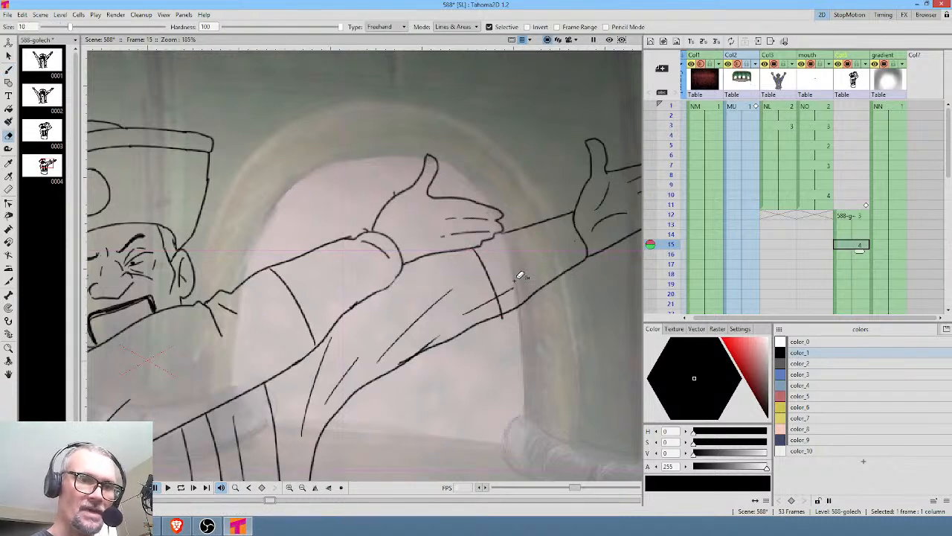
mouse_move(513, 309)
left_mouse_down()
mouse_move(578, 251)
mouse_move(585, 207)
mouse_move(574, 253)
left_mouse_up()
mouse_move(394, 221)
left_mouse_down()
mouse_move(376, 281)
mouse_move(425, 261)
left_mouse_up()
mouse_move(387, 285)
left_mouse_down()
mouse_move(355, 292)
mouse_move(395, 274)
mouse_move(398, 262)
mouse_move(335, 326)
mouse_move(378, 278)
left_mouse_up()
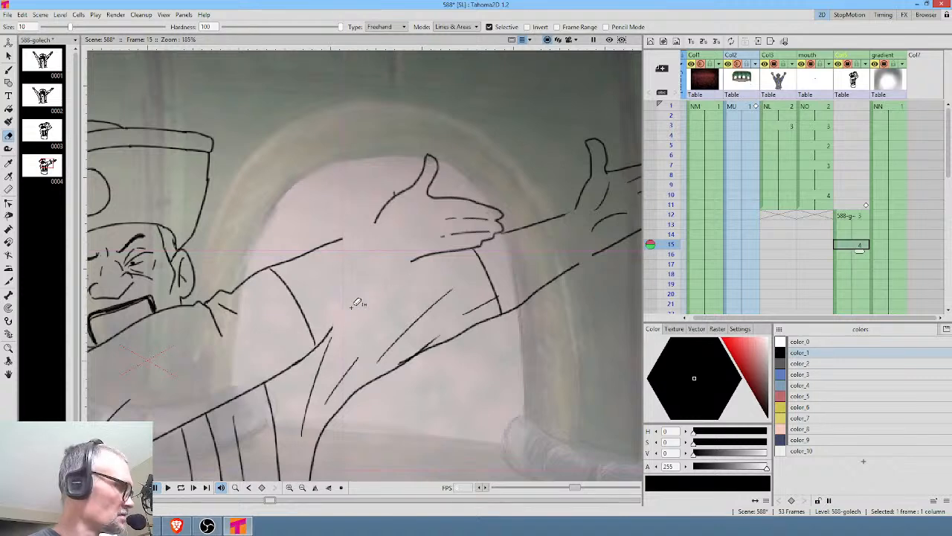
Redraw the nearer arm's forearm outline and wrist line from the new sleeve hem to the hand in drawing 4.
key("b")
mouse_move(327, 339)
left_mouse_down()
mouse_move(394, 270)
mouse_move(393, 253)
mouse_move(366, 232)
mouse_move(338, 240)
mouse_move(369, 229)
left_mouse_up()
left_click_drag(395, 265, 421, 254)
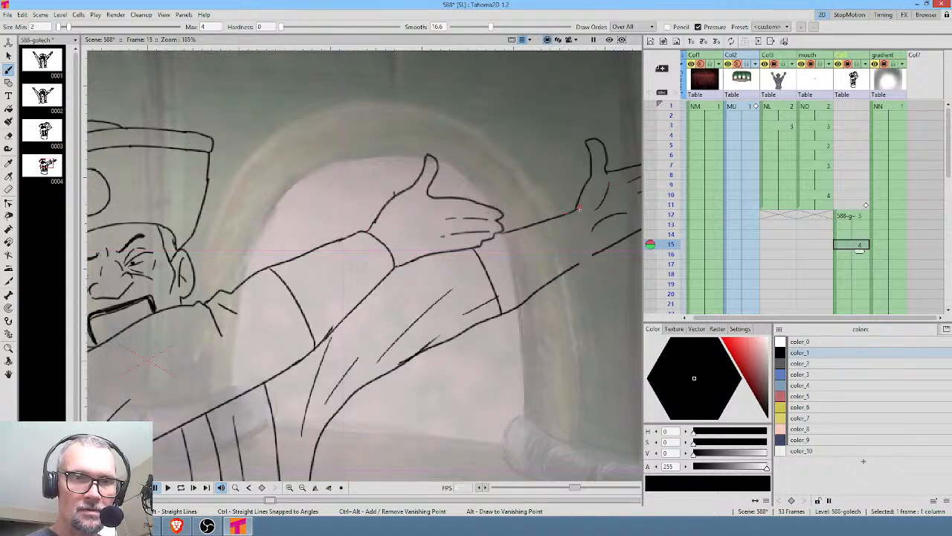
Draw the curved wrist line between the far hand and its cuff in the frame 15 drawing.
mouse_move(575, 213)
left_mouse_down()
mouse_move(596, 252)
mouse_move(571, 265)
left_mouse_up()
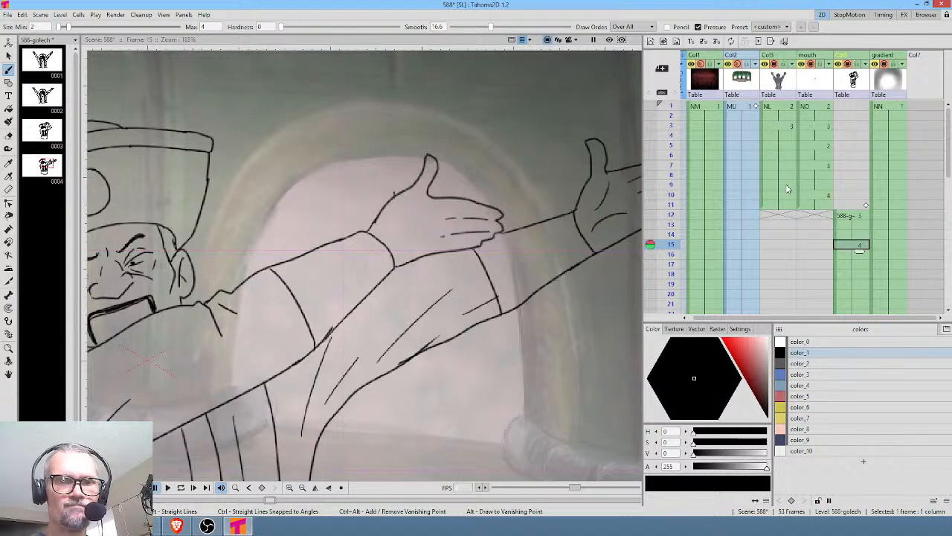
Sample the cuff yellow from the coloured reference drawing and fill both cuffs in frame 12 with color_7 using the Normal fill type.
left_click(786, 125)
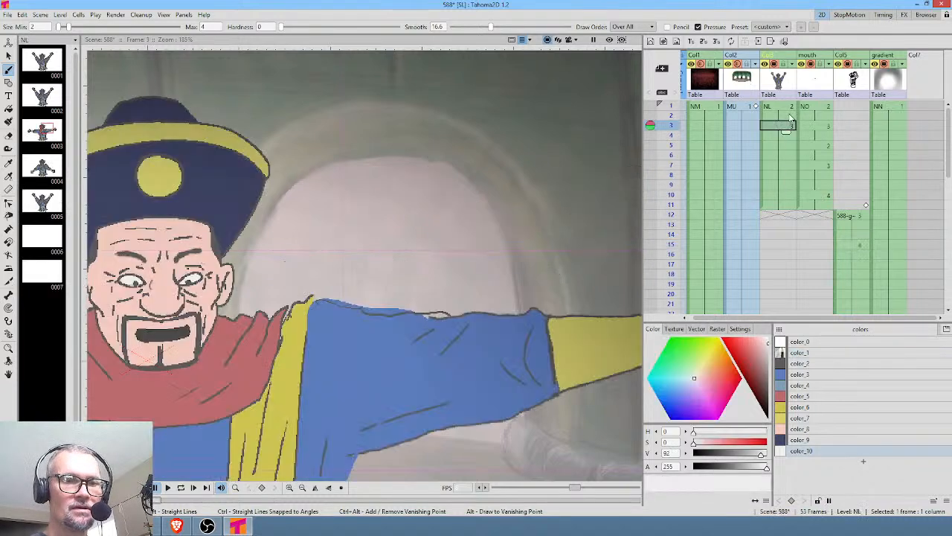
key("k")
left_click(601, 336)
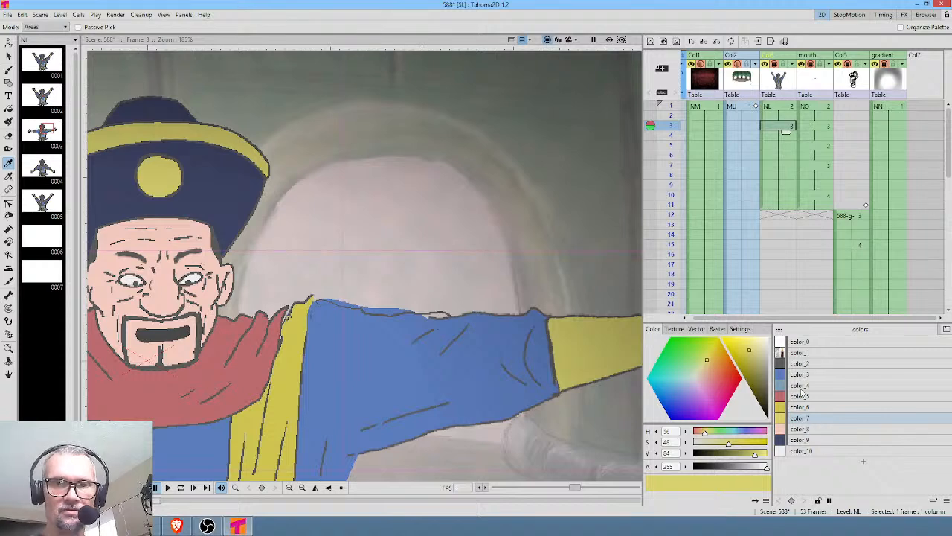
left_click(858, 217)
left_click(816, 428)
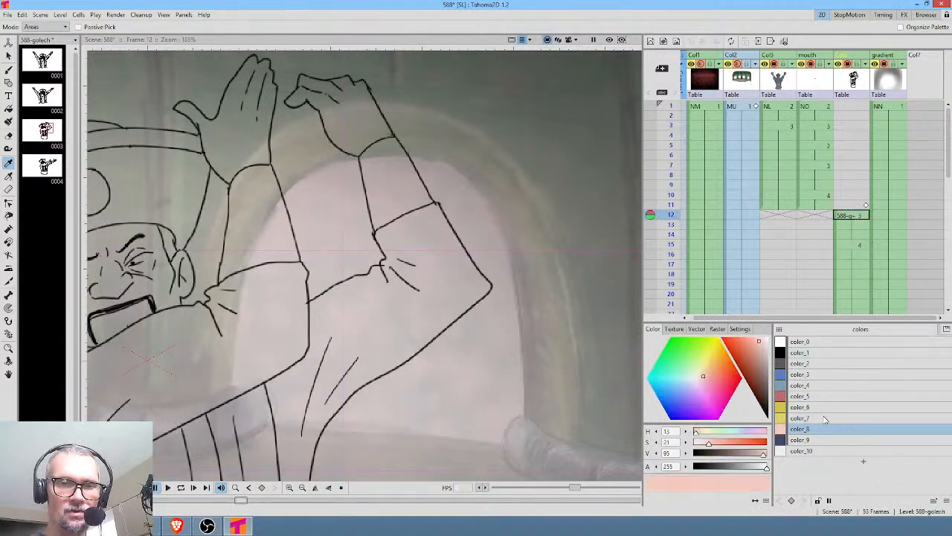
left_click(822, 418)
key("f")
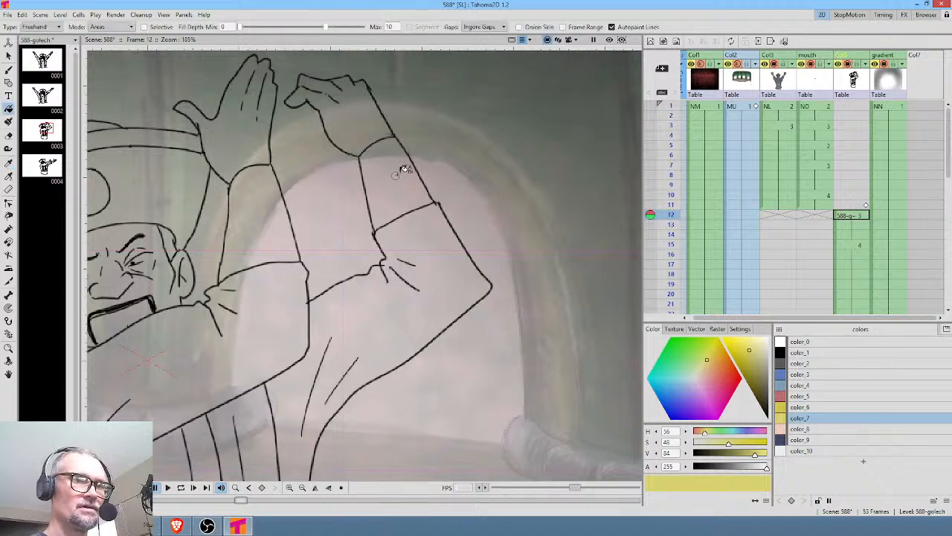
left_click(41, 27)
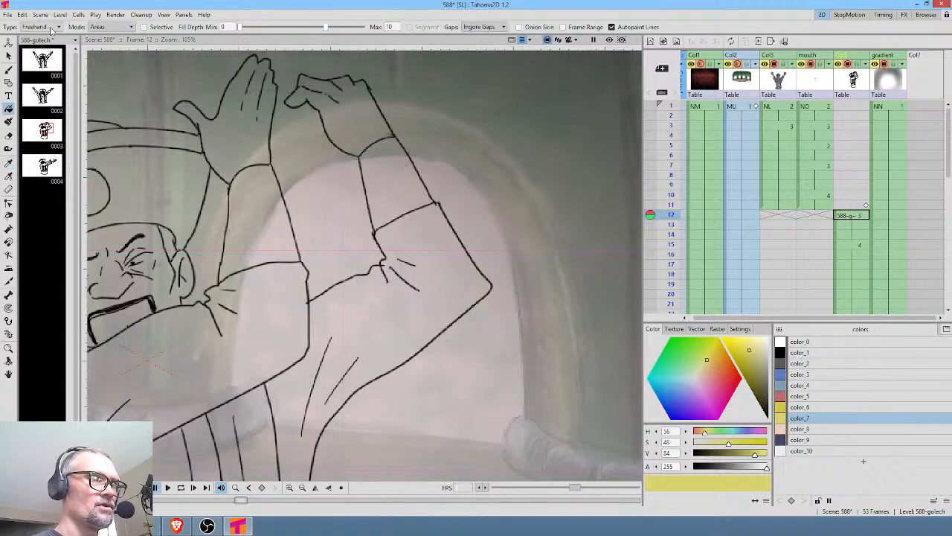
left_click(46, 38)
left_click(282, 203)
left_click(379, 191)
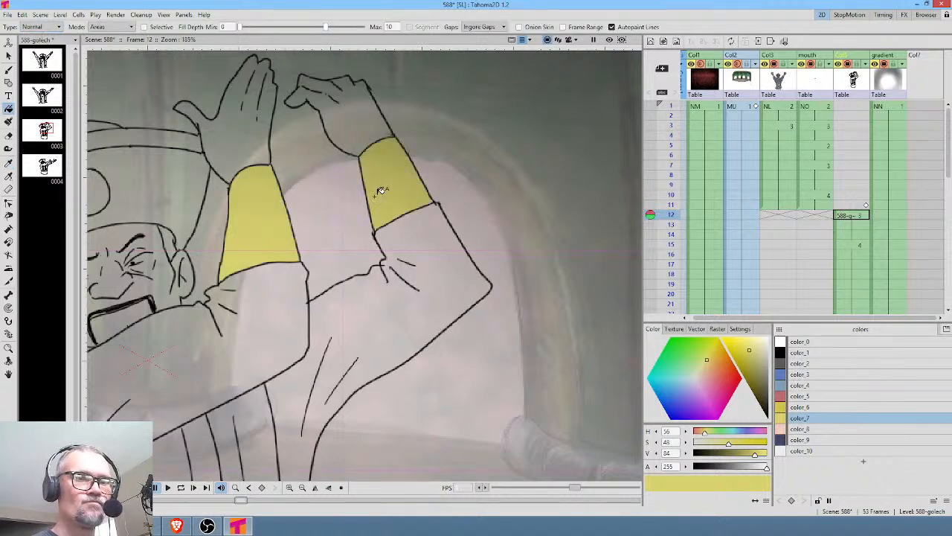
Fill both sleeve cuffs of the frame 15 drawing with the yellow color_7.
left_click(850, 244)
left_click(527, 250)
left_click(366, 272)
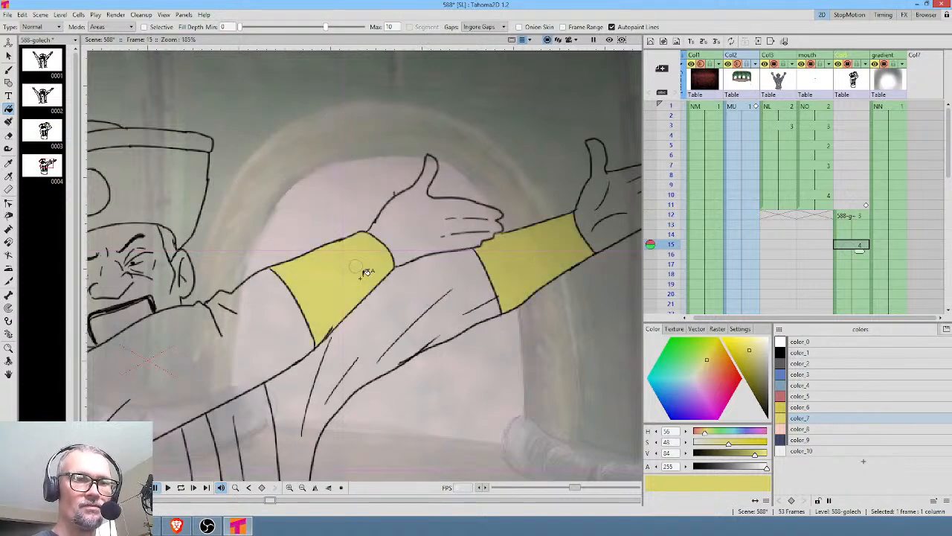
Fill both hands with the skin tone color_8 in the drawings at frames 15 and 12.
left_click(818, 429)
left_click(612, 198)
left_click(430, 203)
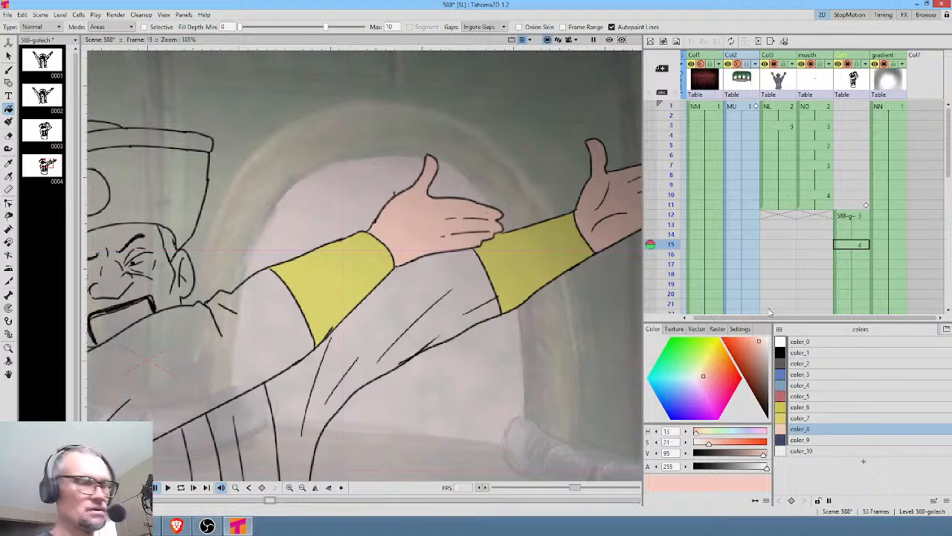
left_click(850, 215)
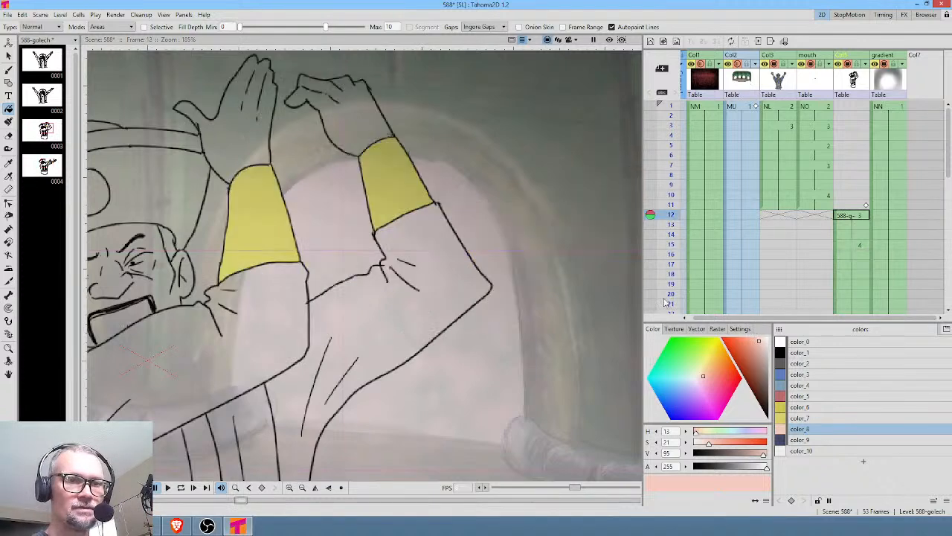
left_click(364, 104)
left_click(251, 130)
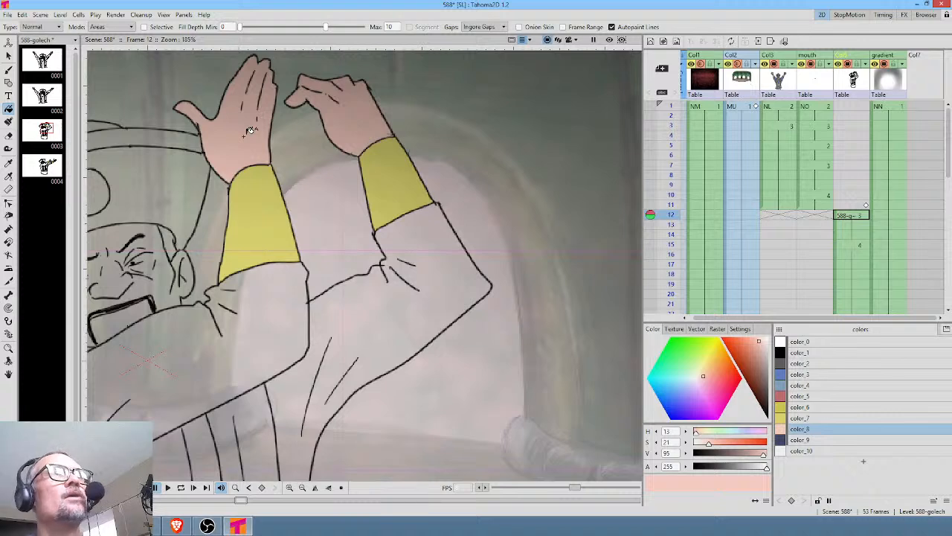
Fill the character's face and ears with skin tone color_8 in the drawings at frames 12 and 15.
left_click_drag(329, 285, 510, 264)
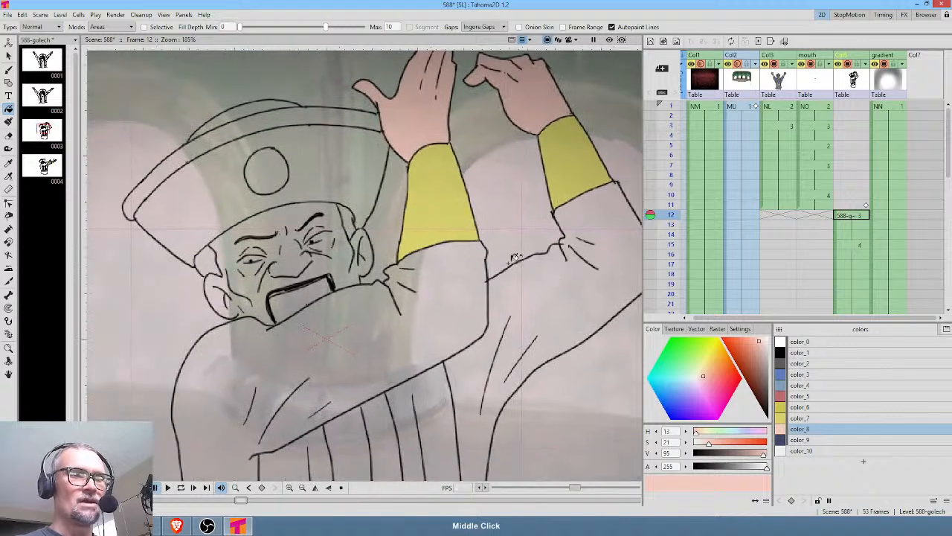
left_click(274, 217)
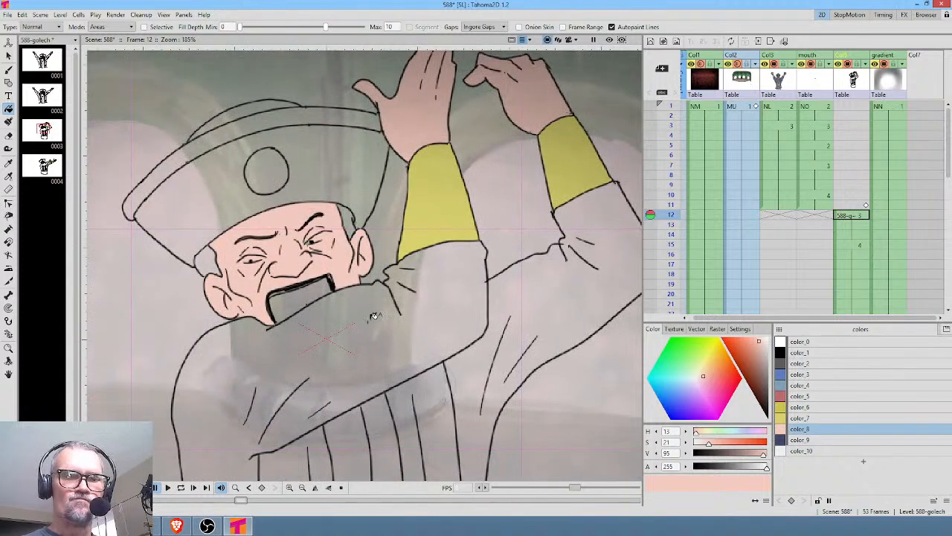
key("period")
left_click(357, 264)
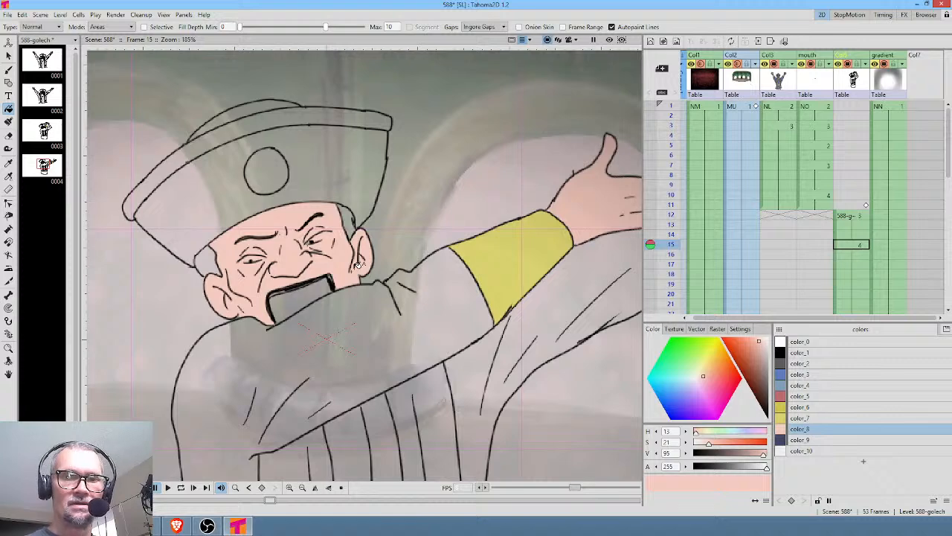
Fill the hair on both sides of the head with dark grey color_2 in frames 15 and 12.
left_click(811, 364)
left_click(356, 215)
left_click(210, 260)
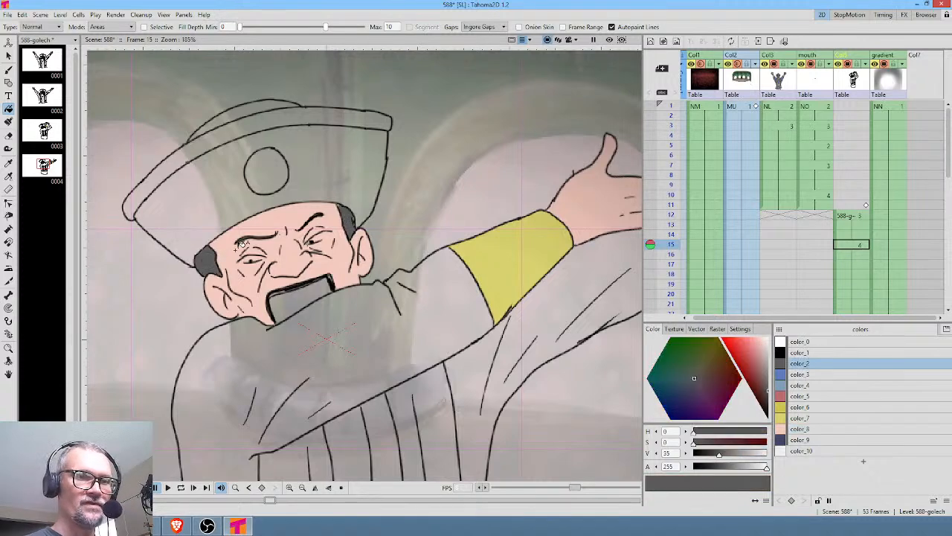
key("comma")
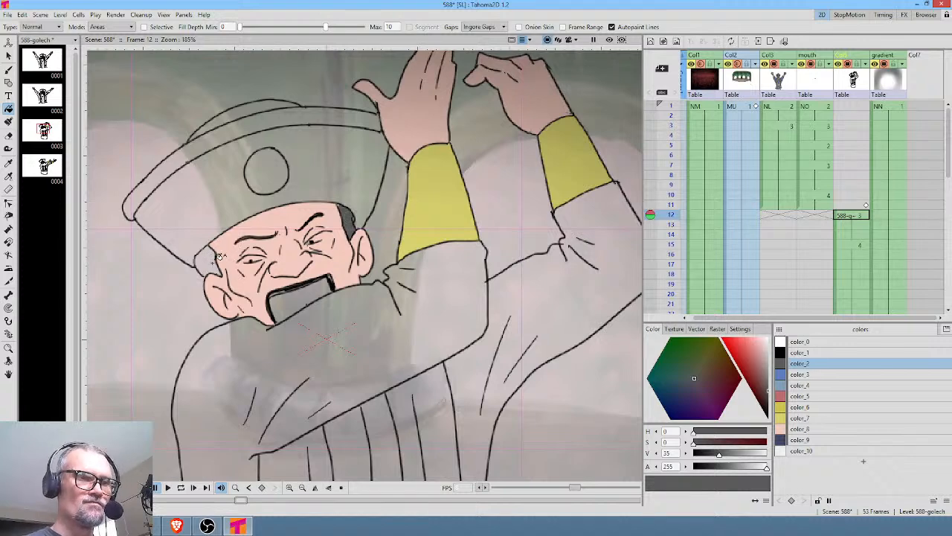
left_click(218, 257)
Fill the area beneath the moustache with skin tone color_8 in the drawings at frames 12 and 15.
left_click(803, 430)
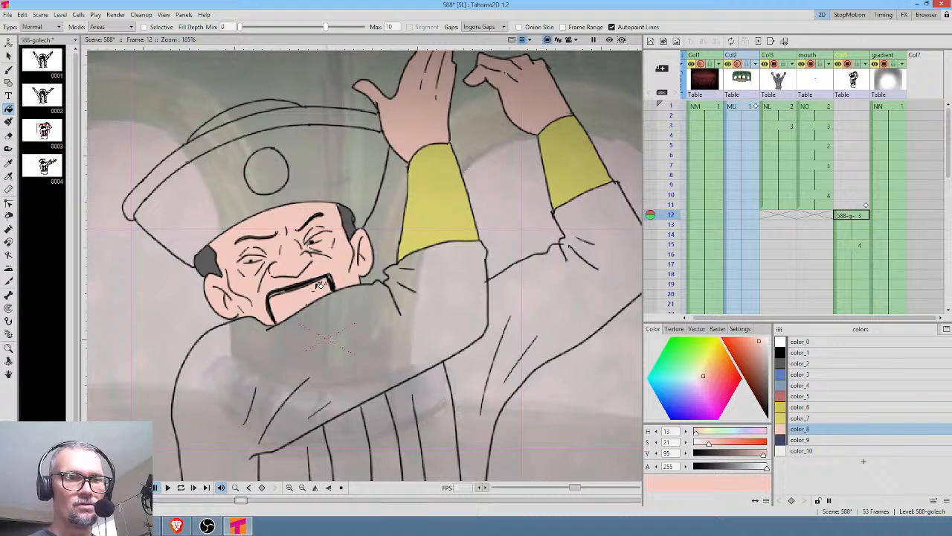
key("period")
left_click_drag(565, 366, 428, 333)
key("alt+0")
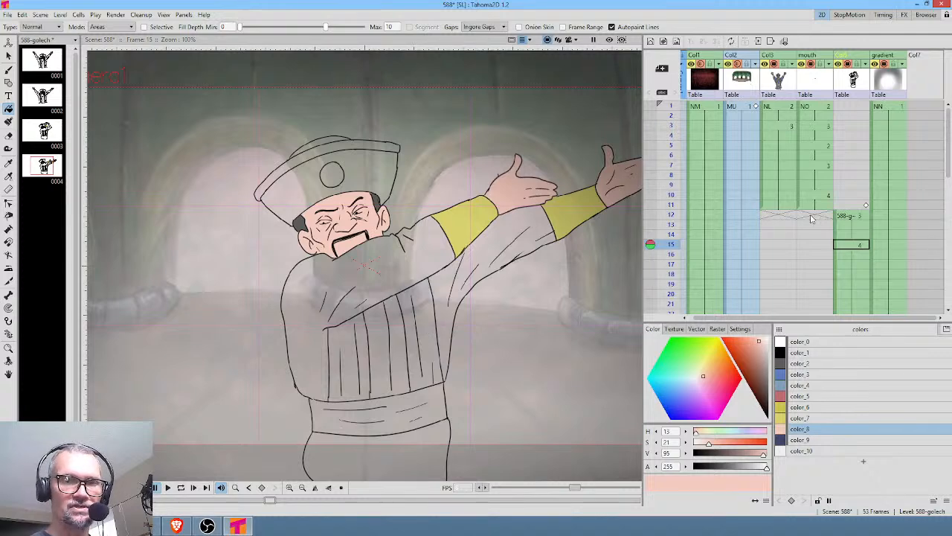
Sample the reference hat's dark blue and fill the hat body and crown in frame 12 with color_9.
left_click(778, 175)
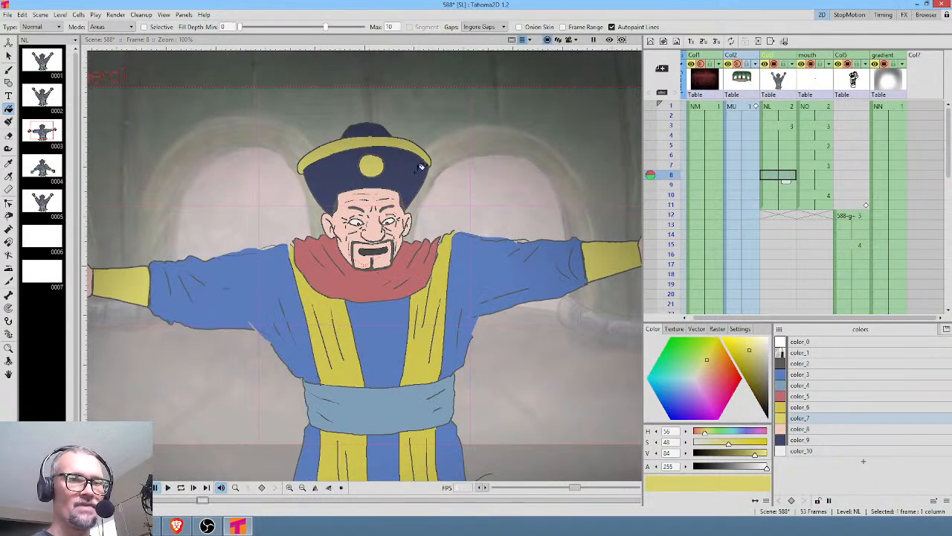
key("k")
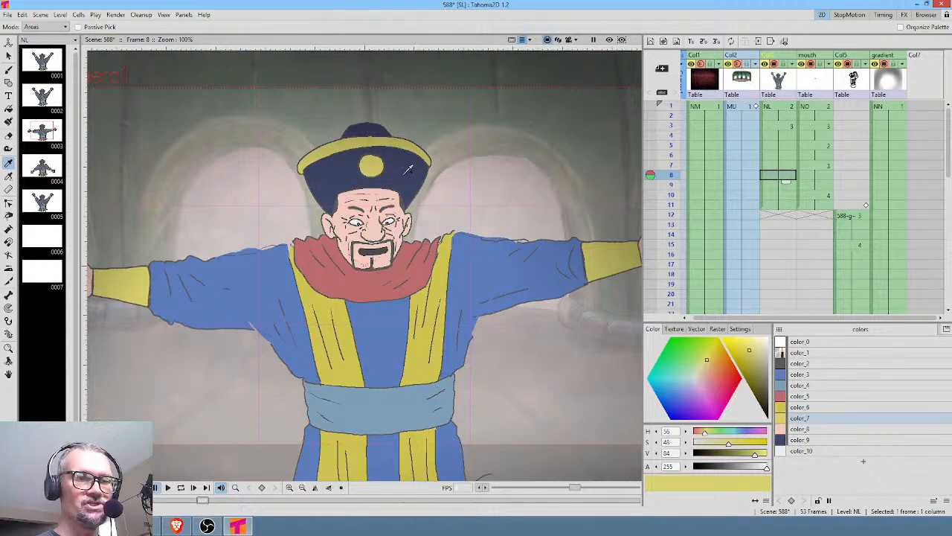
left_click(407, 171)
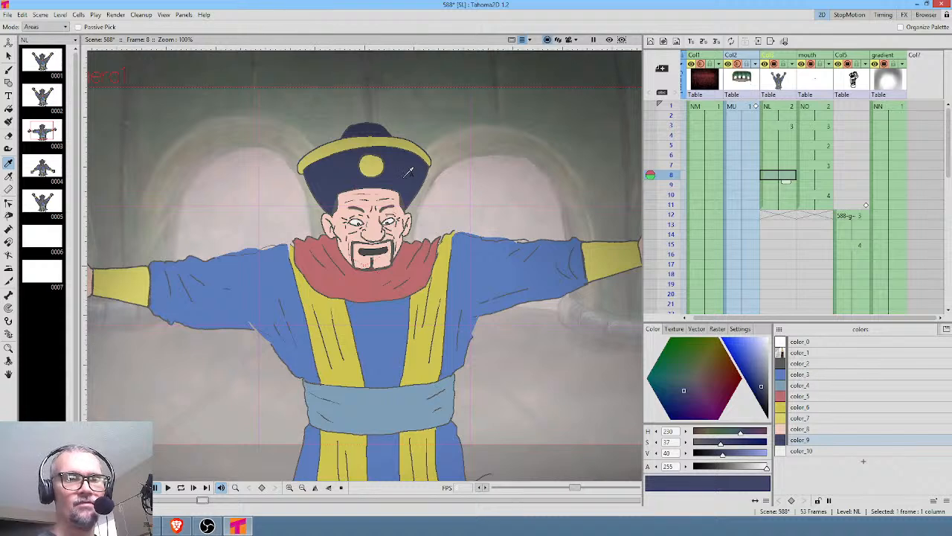
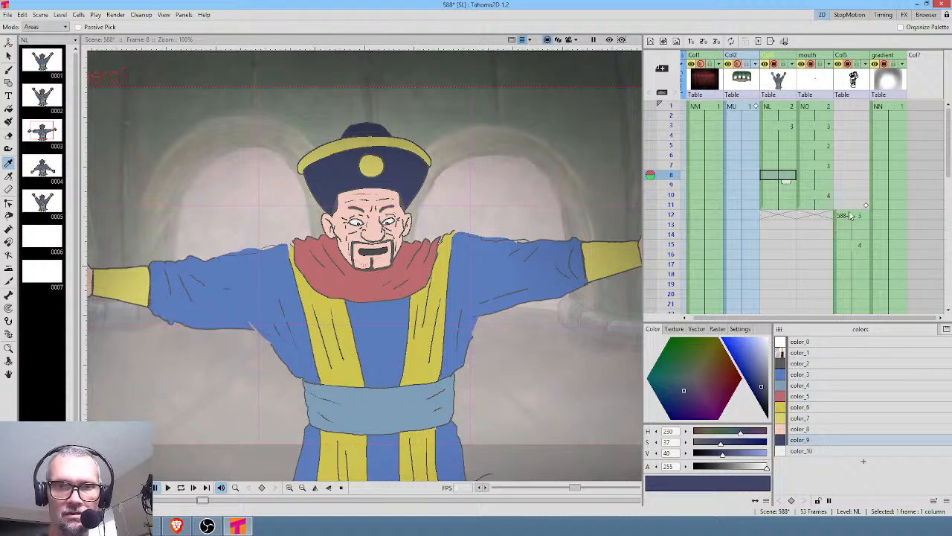
left_click(850, 215)
left_click(819, 442)
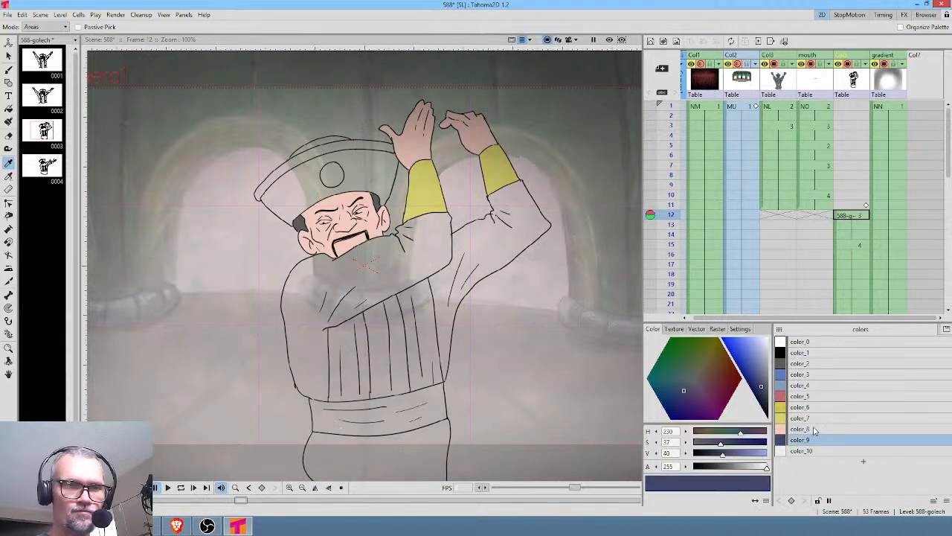
key("f")
left_click(372, 161)
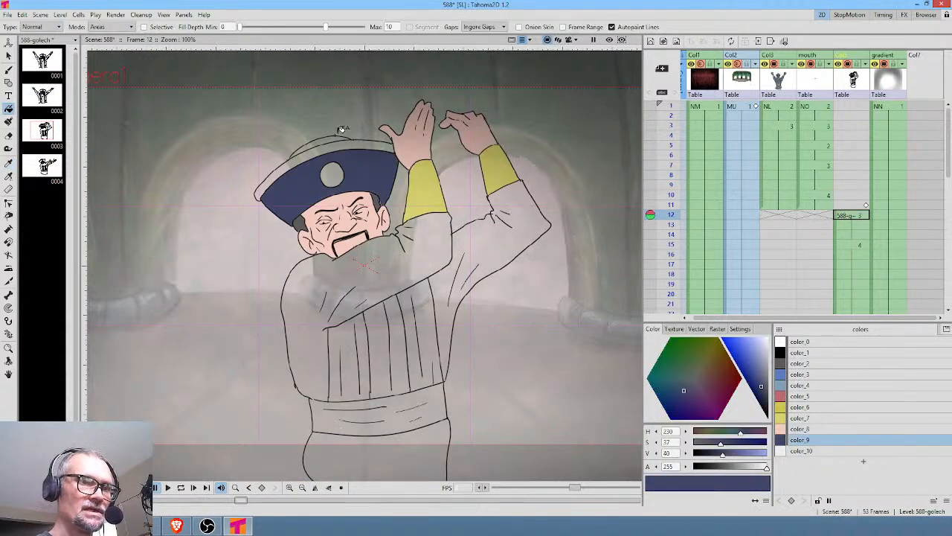
left_click(327, 138)
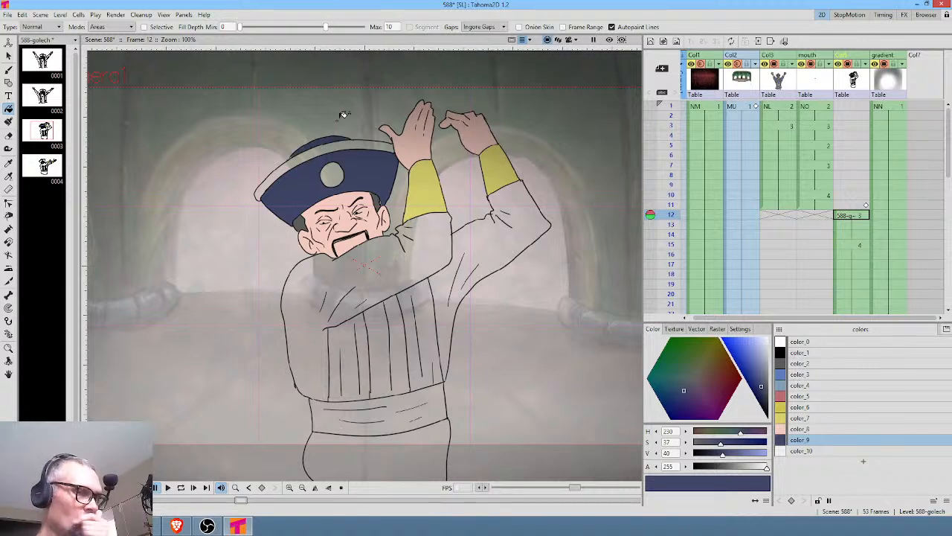
Fill the hat body and crown of the frame 15 drawing with dark blue color_9.
key("period")
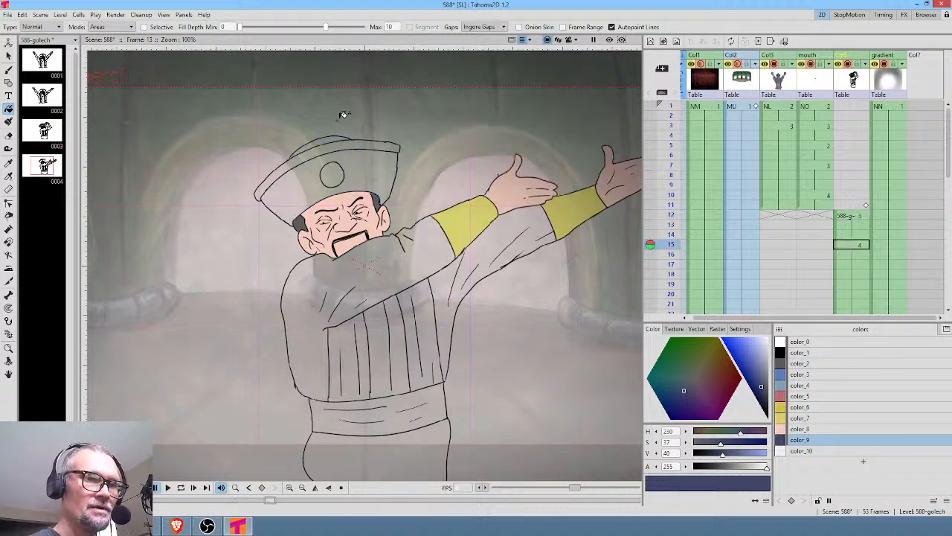
left_click(333, 136)
left_click(333, 135)
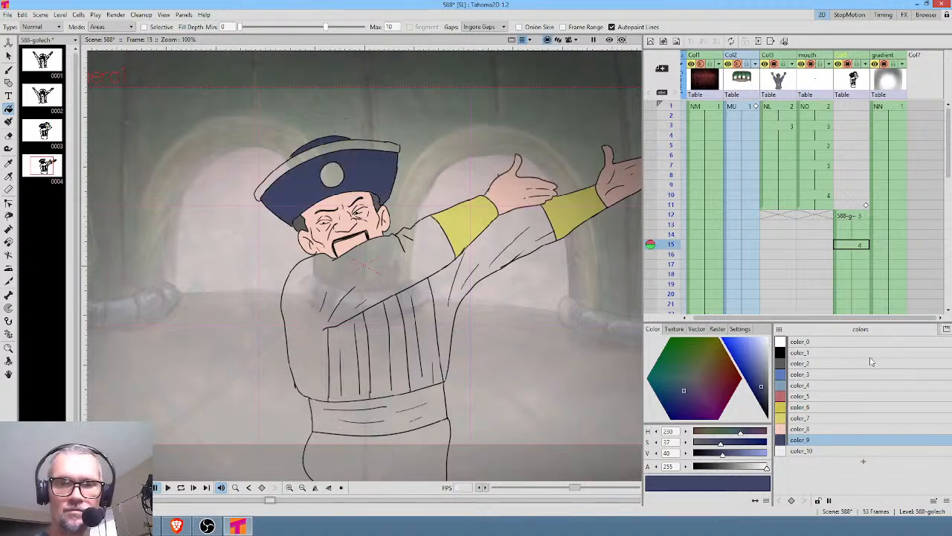
Sample the reference robe's blue and fill the sleeves, waist sash and lower robe in frame 12 with color_3.
left_click(775, 186)
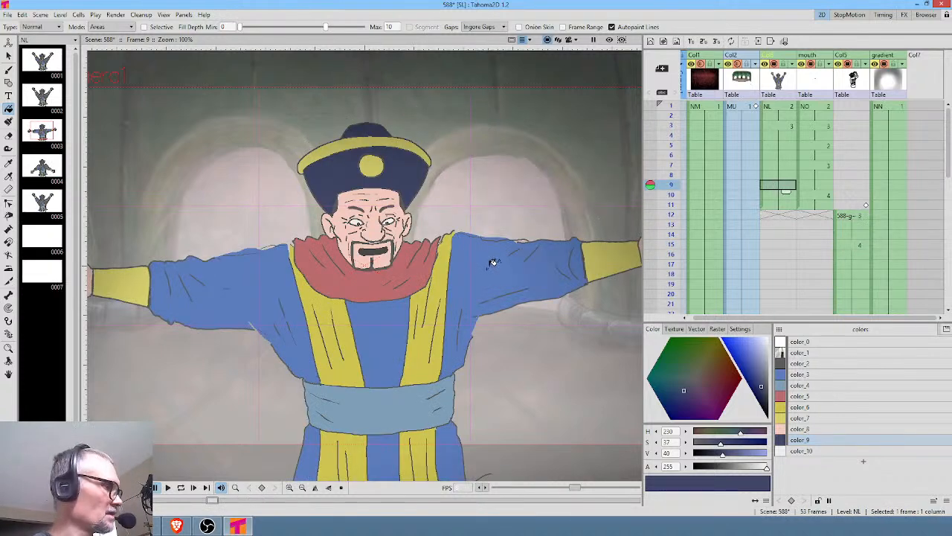
key("k")
left_click(492, 269)
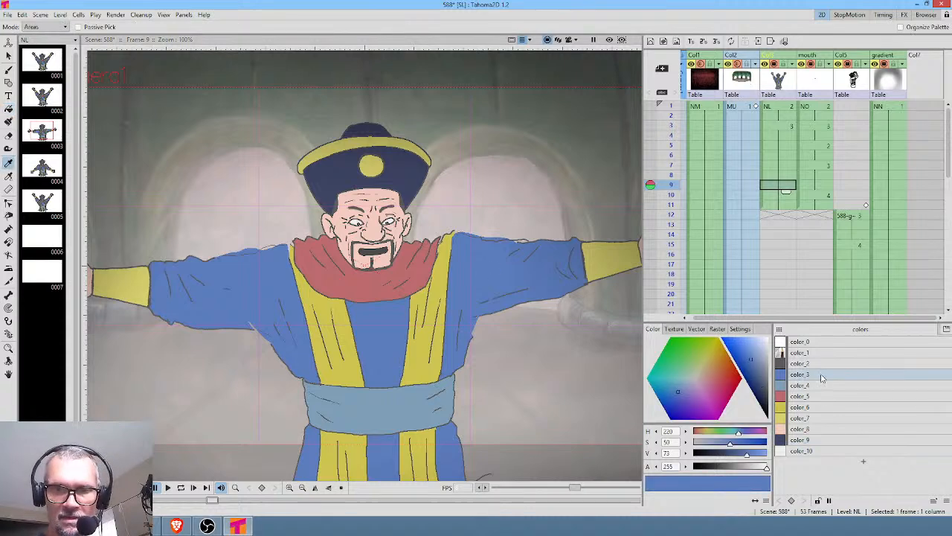
left_click(853, 217)
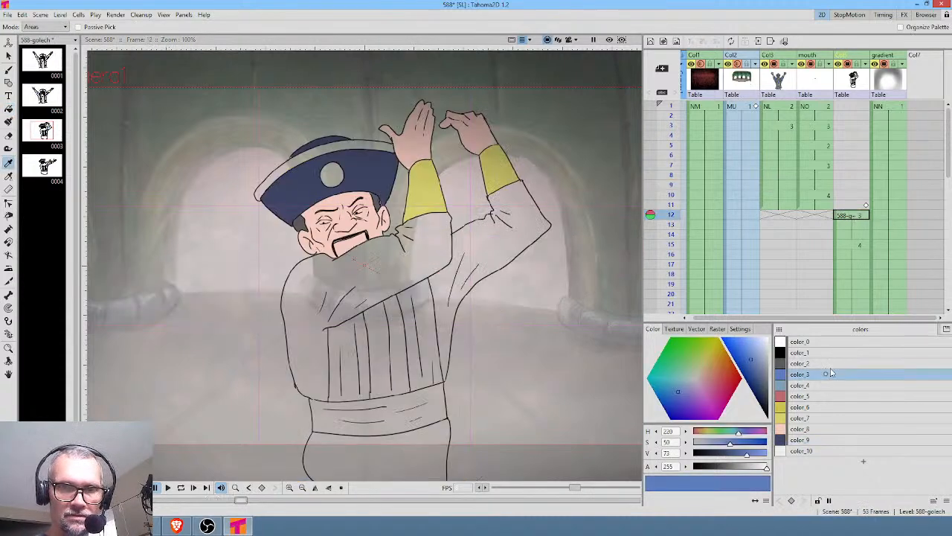
key("f")
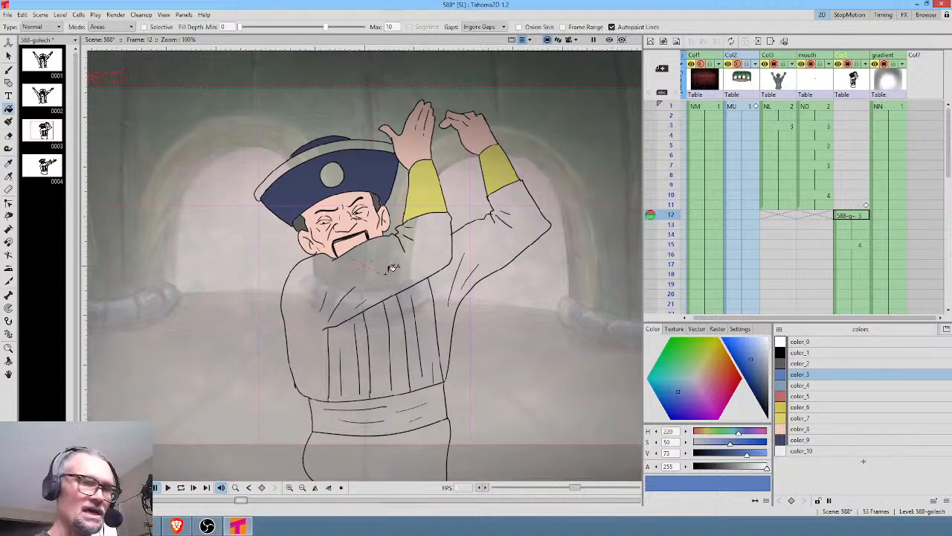
left_click(391, 268)
left_click(504, 240)
left_click(420, 450)
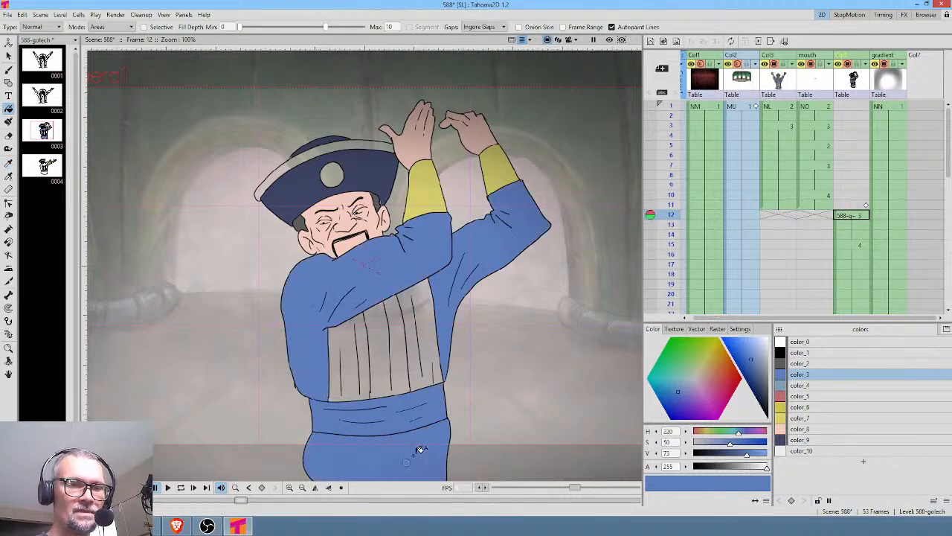
Fill the sleeves, waist sash and lower robe of the frame 15 drawing with blue color_3.
key("period")
left_click(414, 451)
left_click(421, 404)
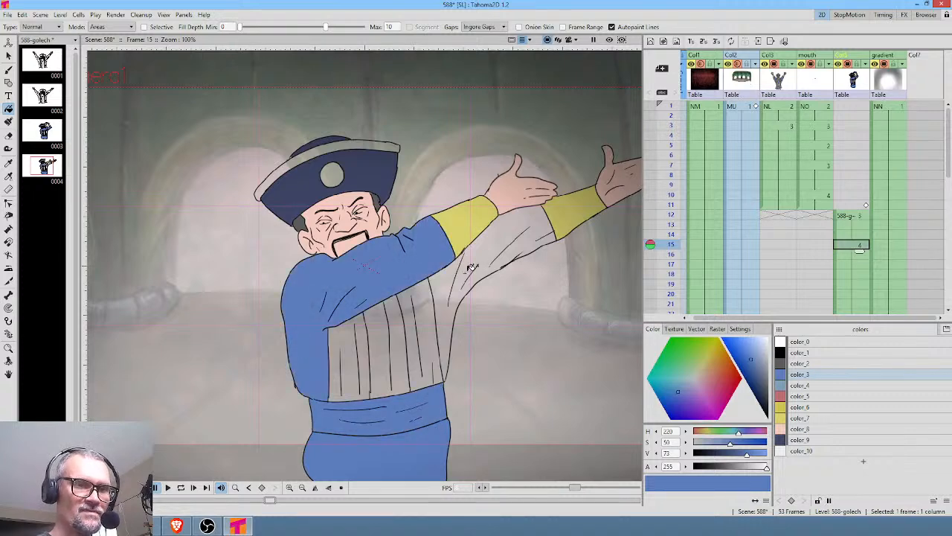
left_click(505, 262)
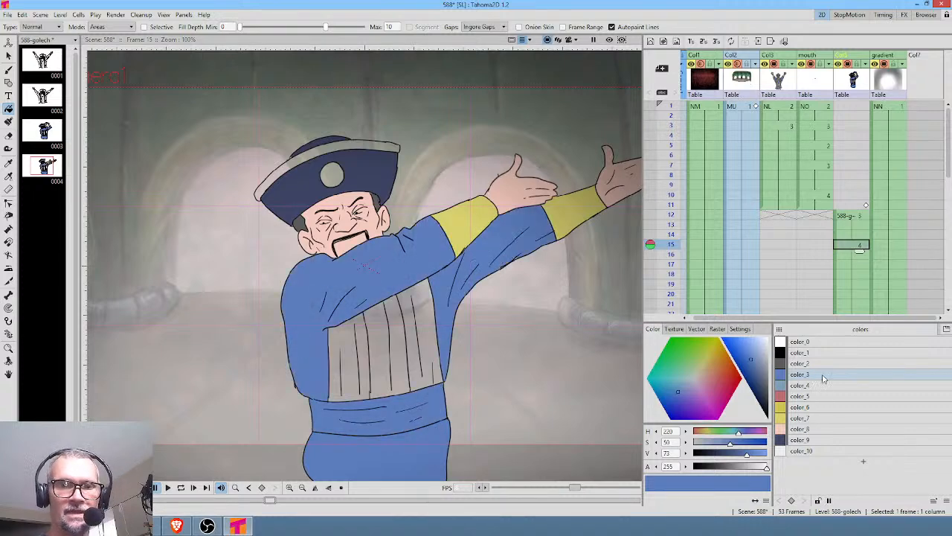
Check the sash colour on the reference drawing in frame 9 and choose light blue color_4 for the 588-golech level.
left_click(786, 186)
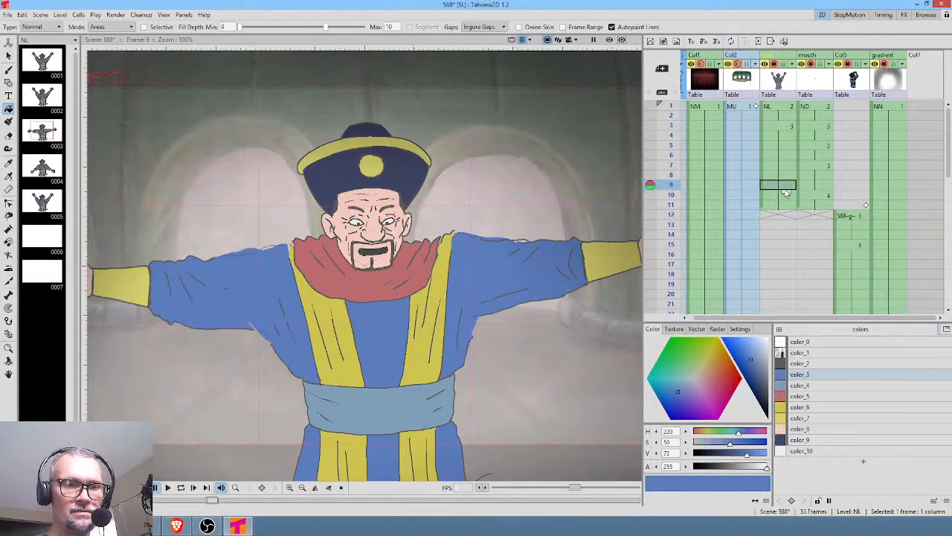
left_click(856, 235)
left_click(814, 384)
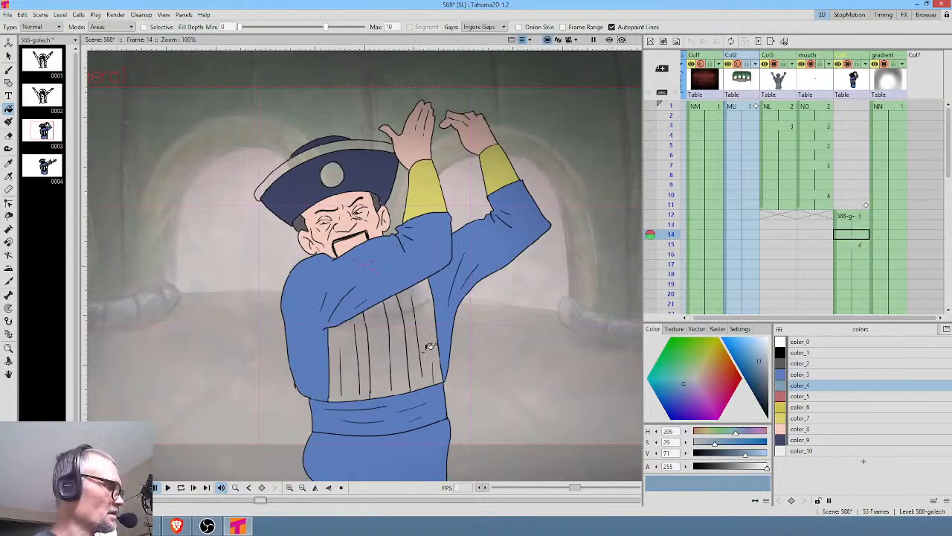
scroll(421, 387, "up", 5)
left_click_drag(467, 320, 620, 211)
key("b")
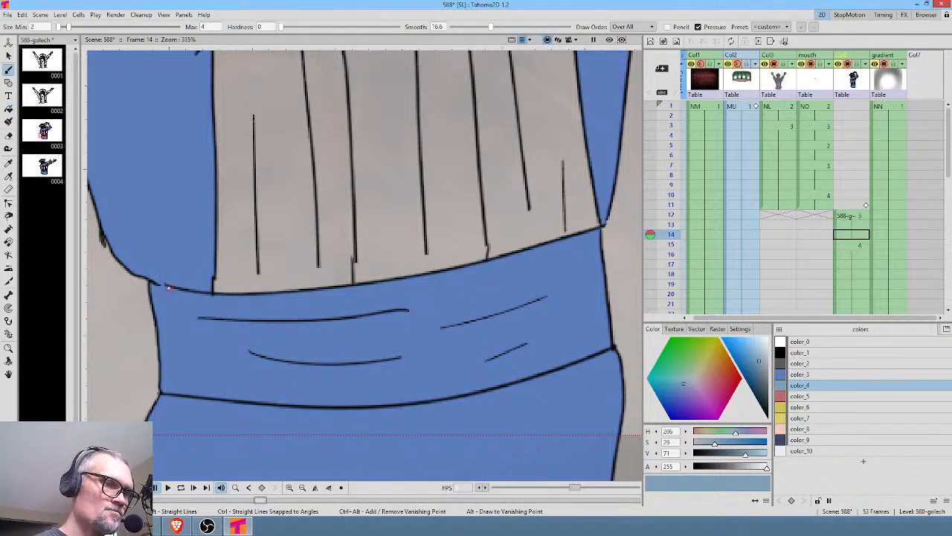
left_click(165, 283)
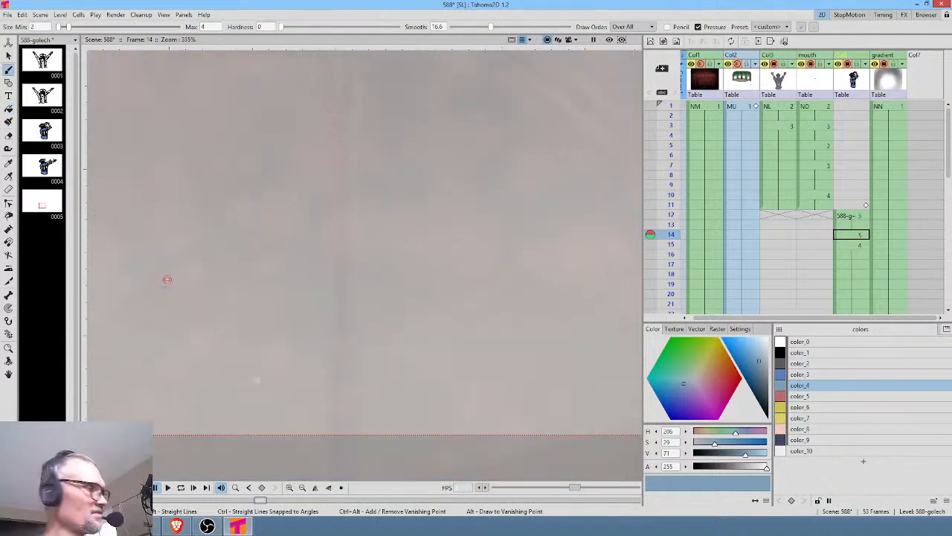
key("ctrl+z")
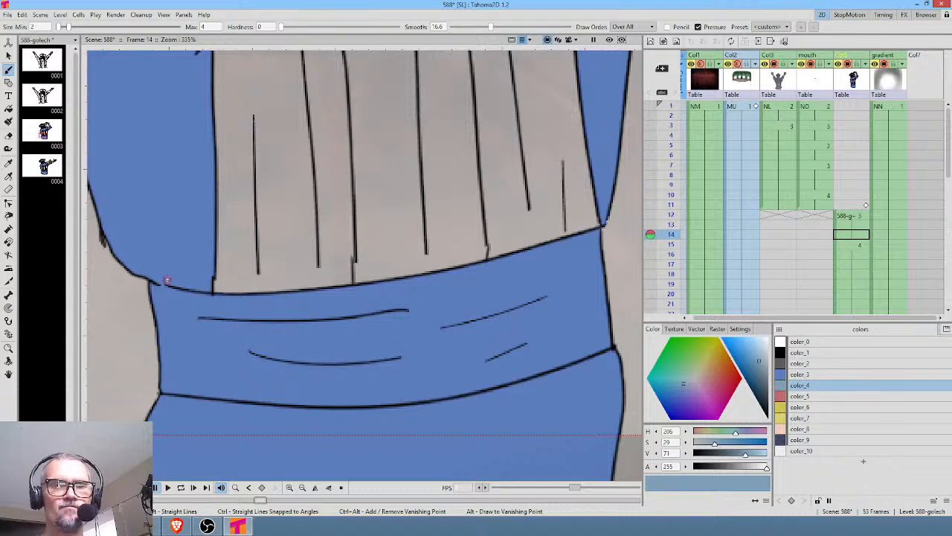
Fill the waist sash of the frame 12 drawing with light blue color_4.
left_click(859, 217)
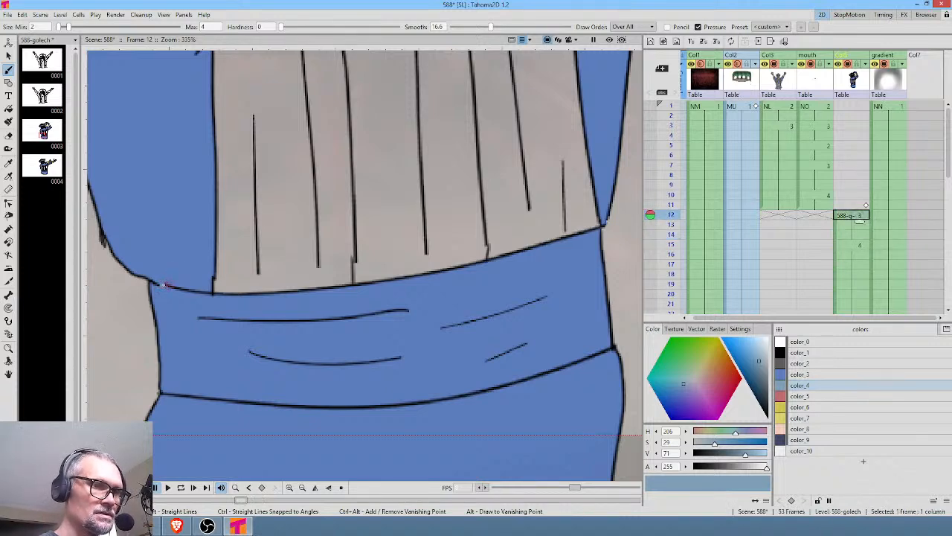
key("f")
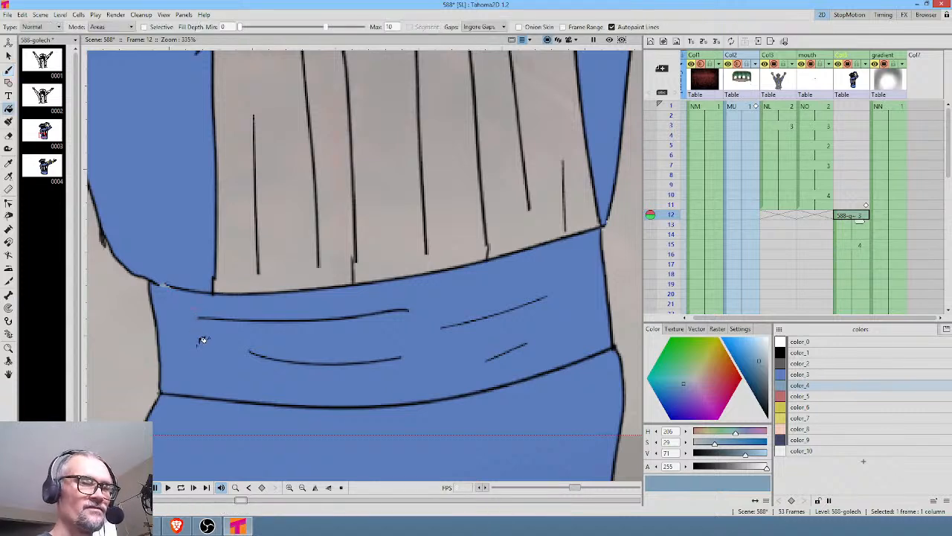
left_click(196, 336)
left_click(857, 245)
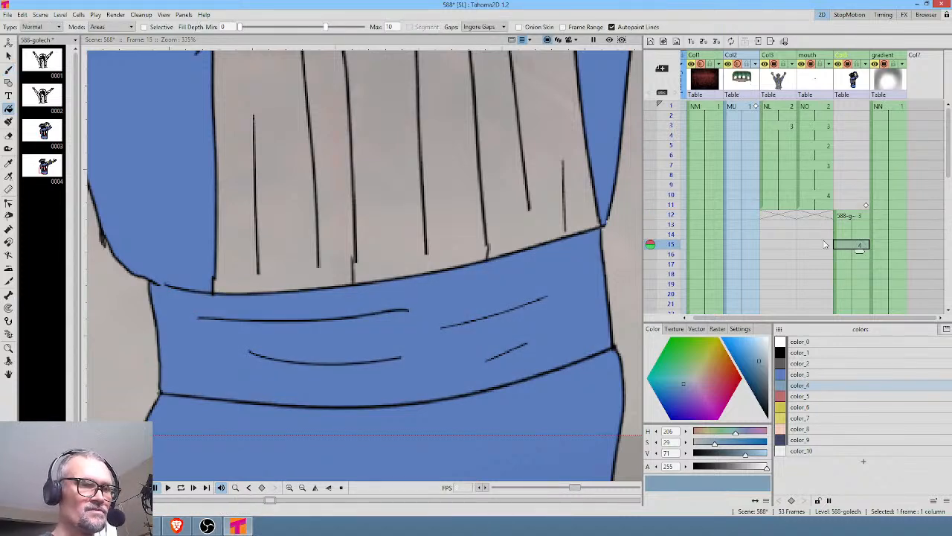
left_click(856, 216)
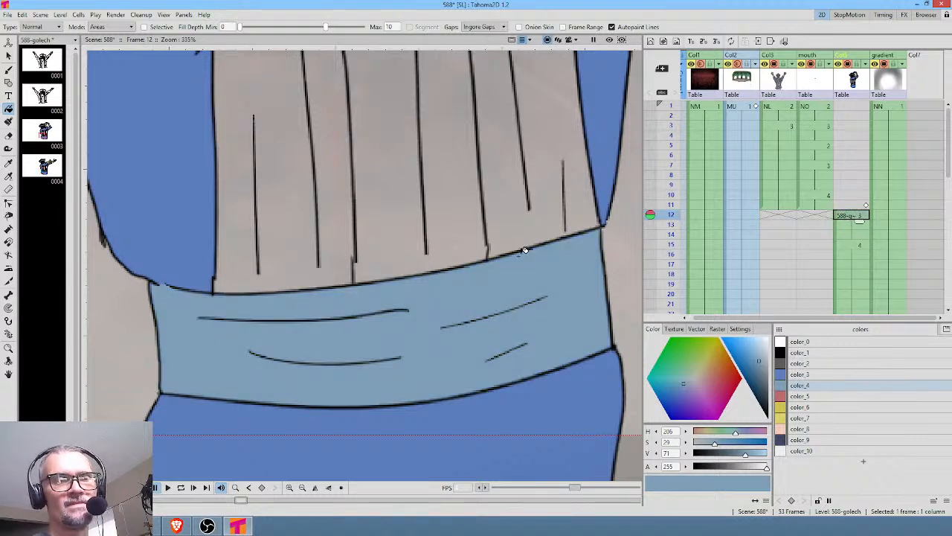
scroll(528, 249, "down", 3)
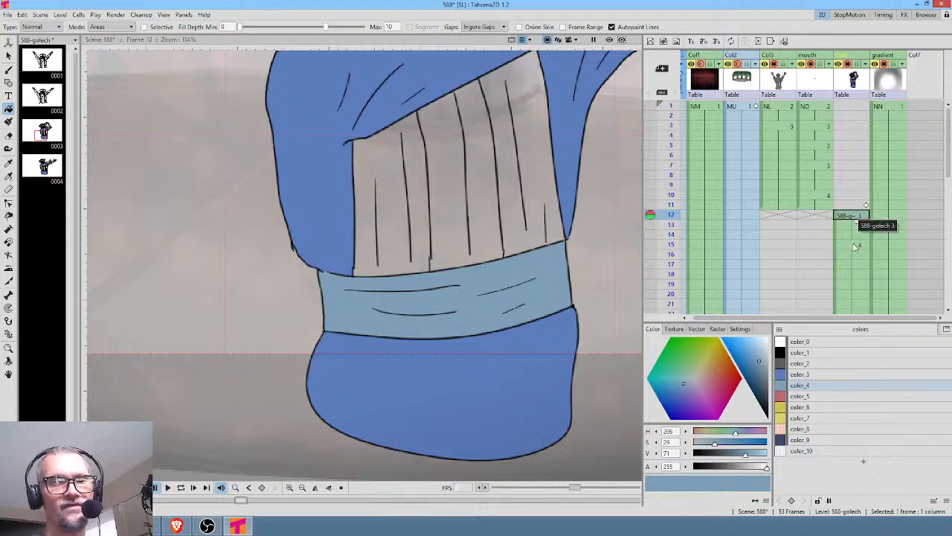
left_click(856, 247)
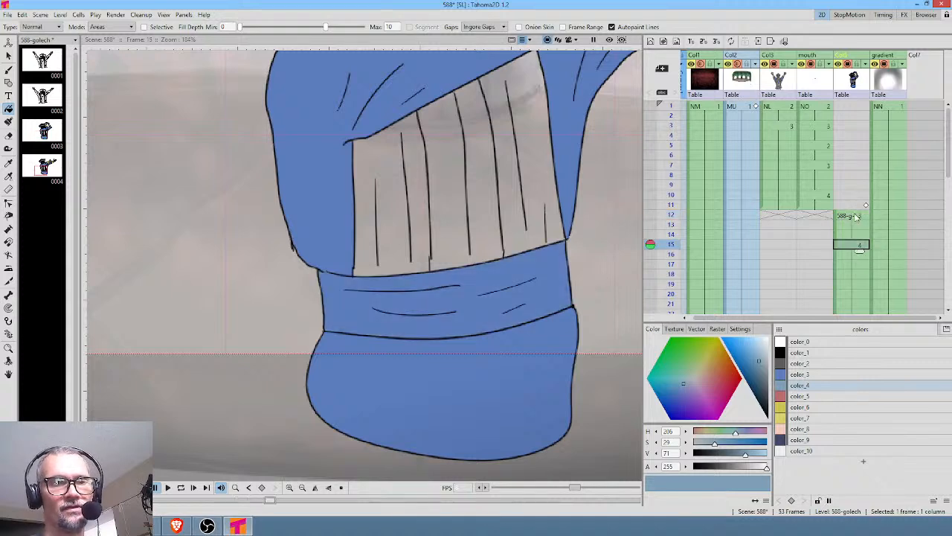
left_click(856, 216)
left_click_drag(607, 203, 577, 225)
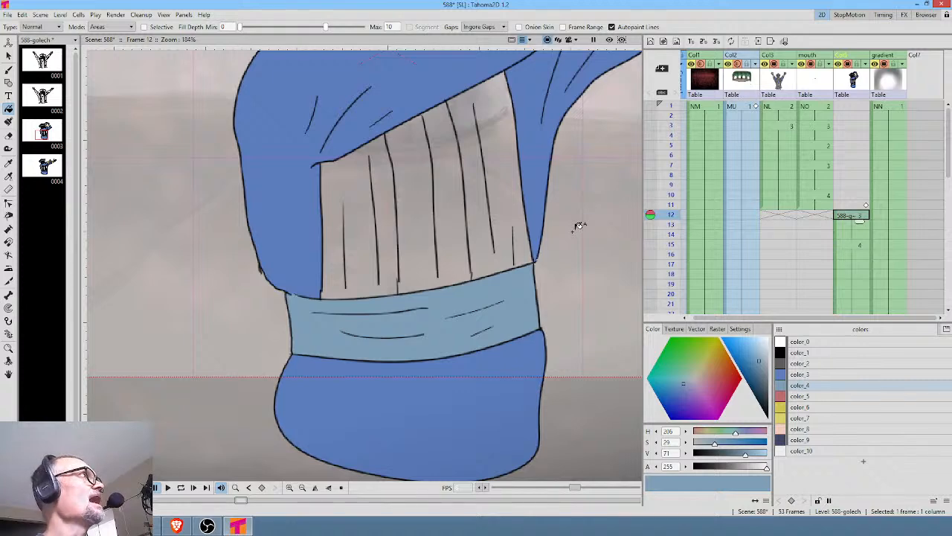
Following the frame 9 reference, brush black color_1 stripe lines down the lower robe in frame 12, including a short one along its far edge.
left_click(785, 184)
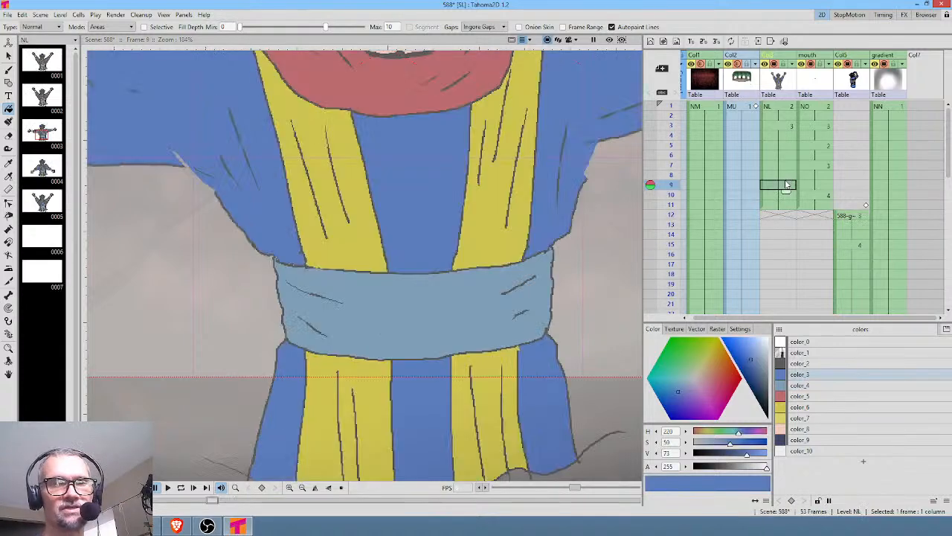
left_click(857, 217)
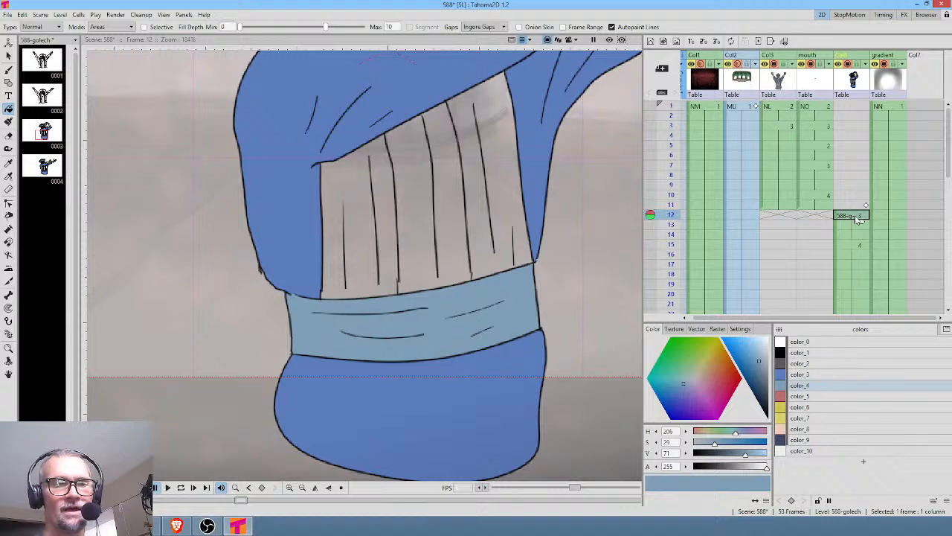
left_click(822, 352)
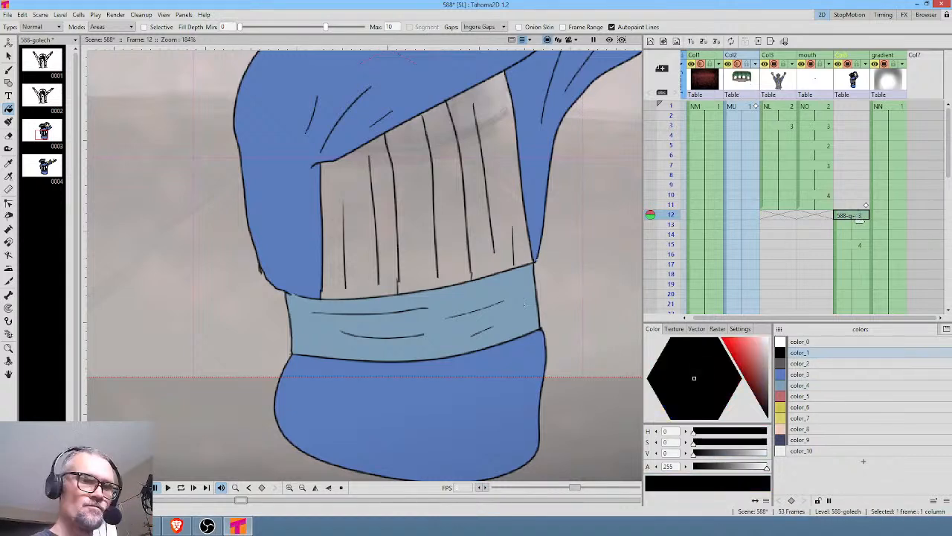
key("b")
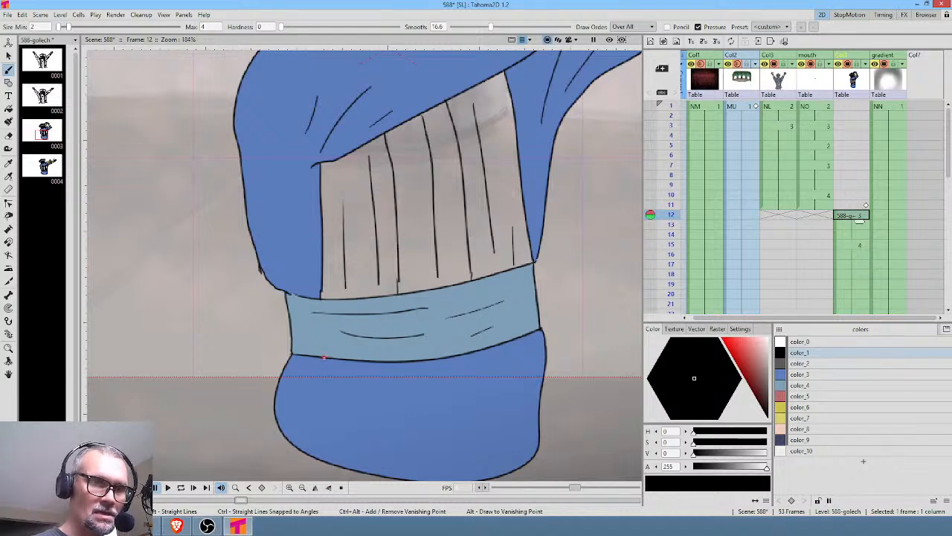
left_click_drag(323, 358, 323, 445)
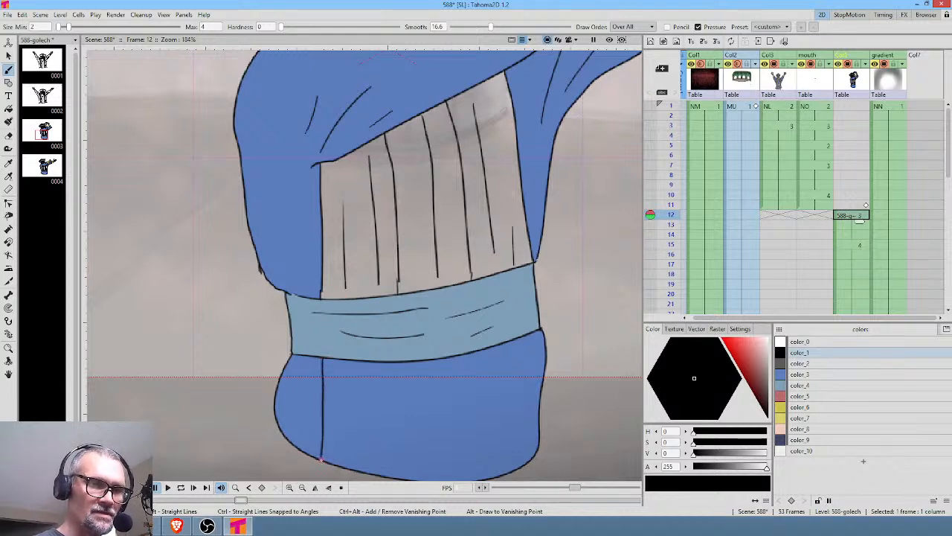
left_click_drag(398, 362, 401, 477)
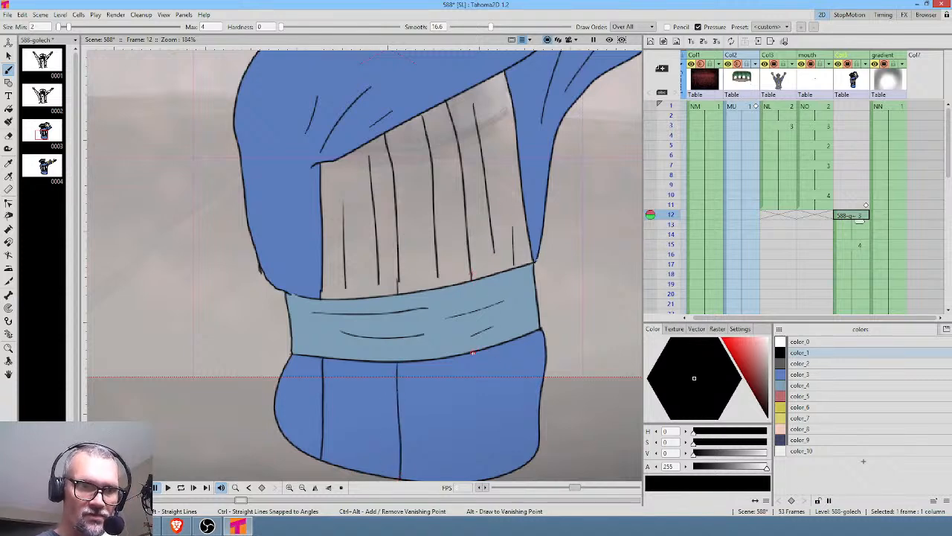
left_click_drag(473, 356, 482, 448)
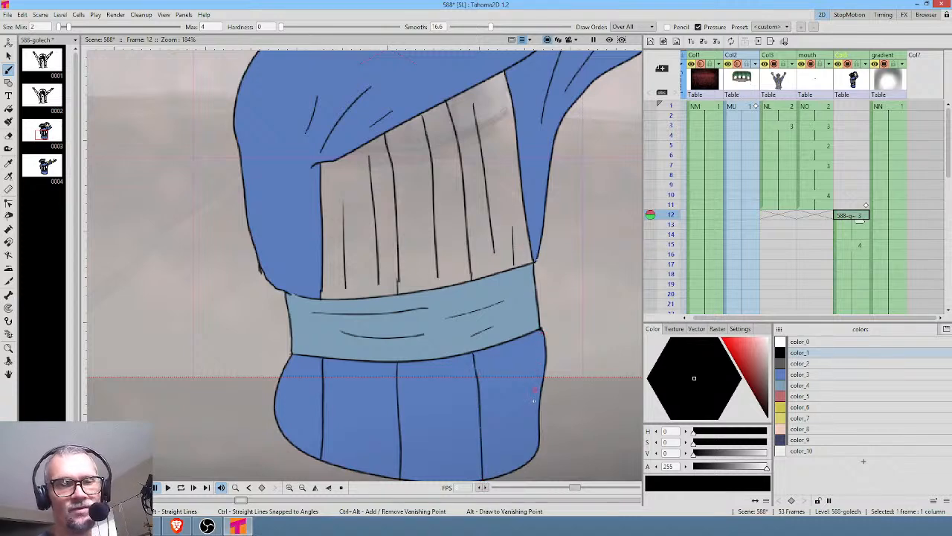
left_click_drag(537, 332, 541, 366)
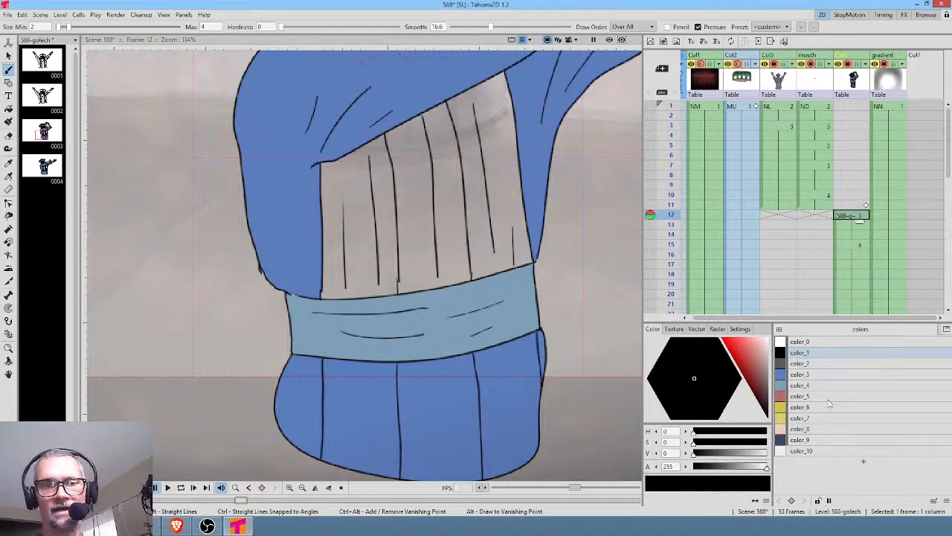
Sample the reference robe's yellow and fill the two chest stripes and two lower robe stripes in frame 12 with color_6.
left_click(785, 186)
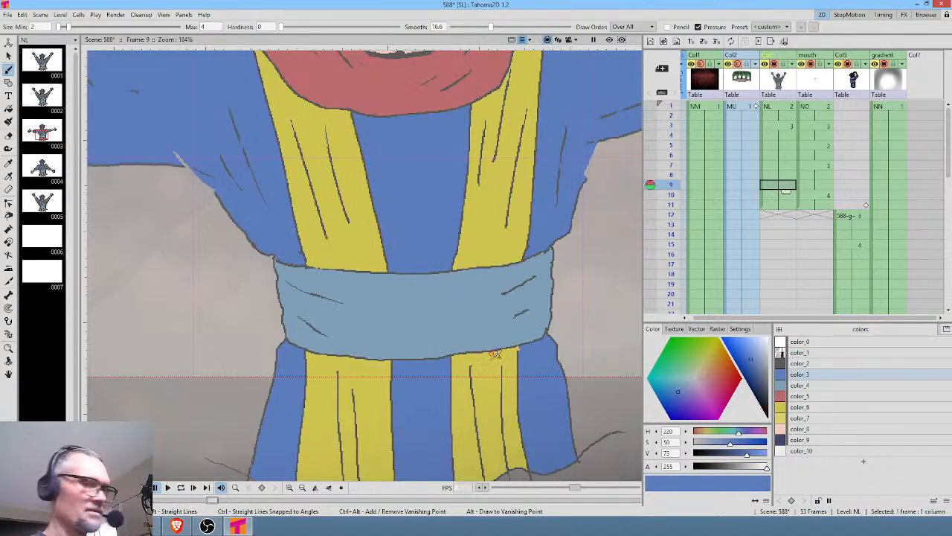
key("f")
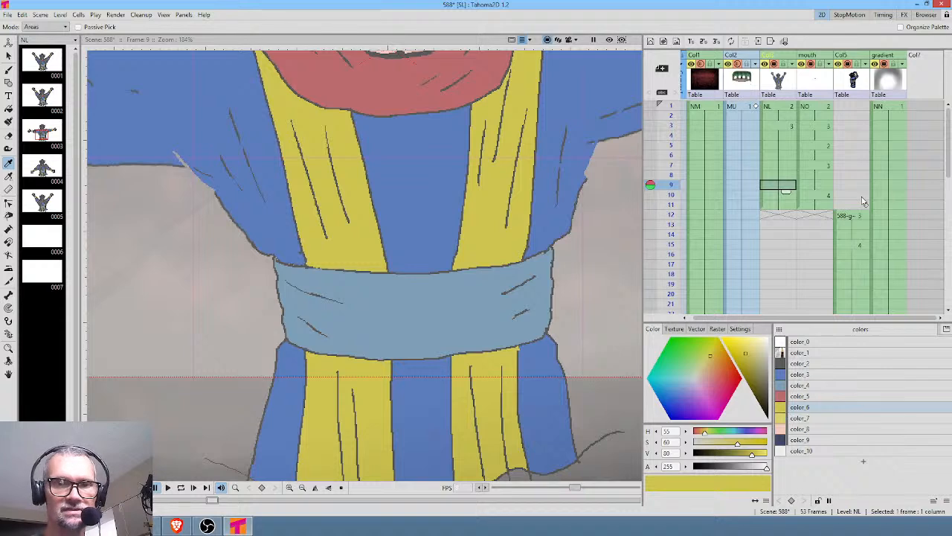
left_click(852, 215)
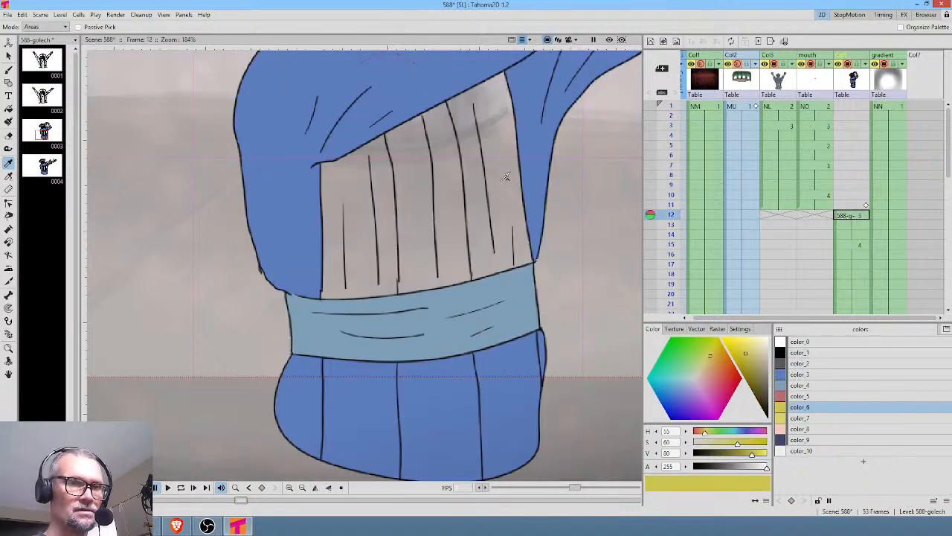
key("f")
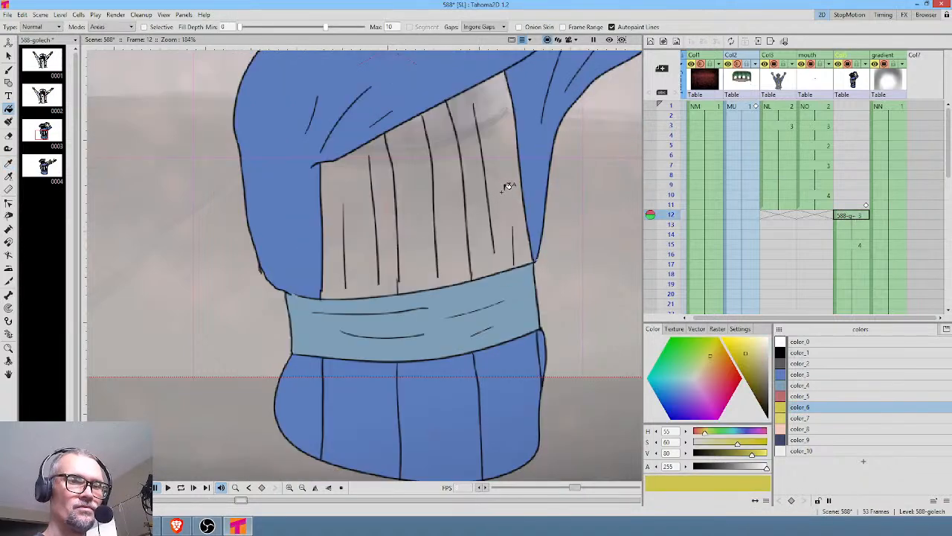
left_click(506, 186)
left_click(365, 247)
left_click(370, 382)
left_click(512, 360)
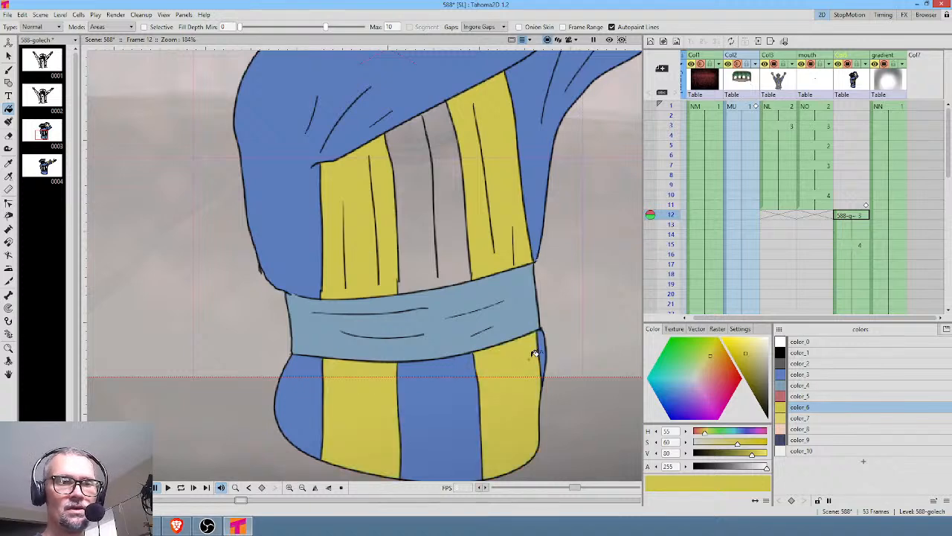
Fill the central chest panel between the yellow stripes in frame 12 with blue color_3, following the reference drawing.
left_click(780, 185)
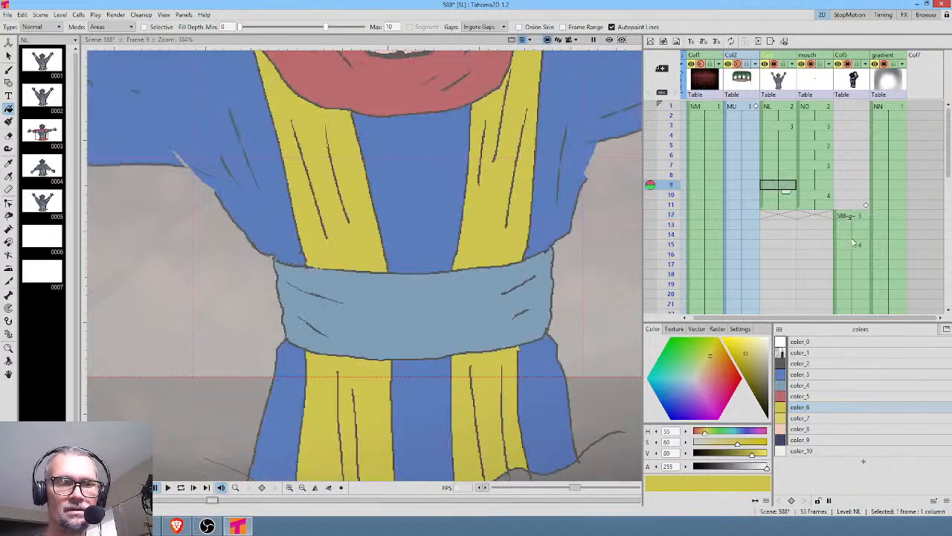
left_click(854, 274)
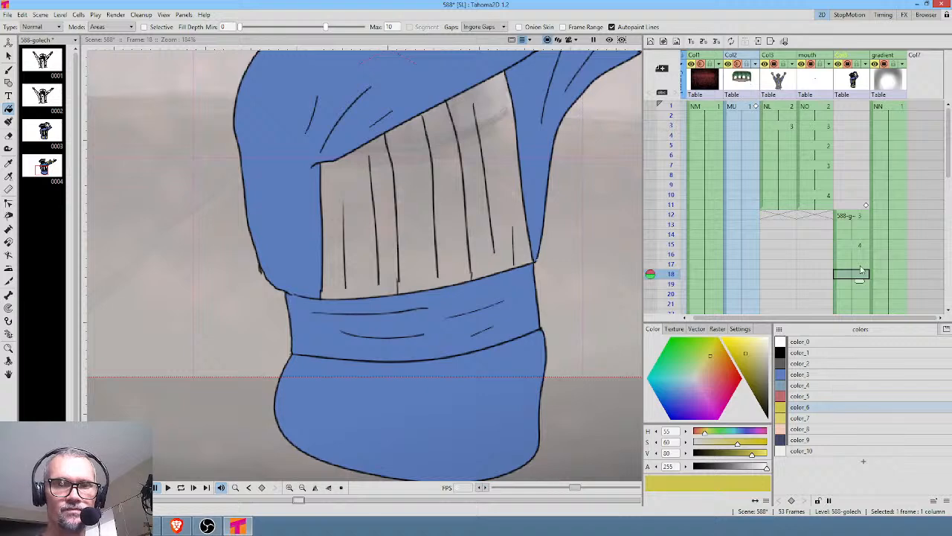
left_click(855, 215)
left_click(814, 375)
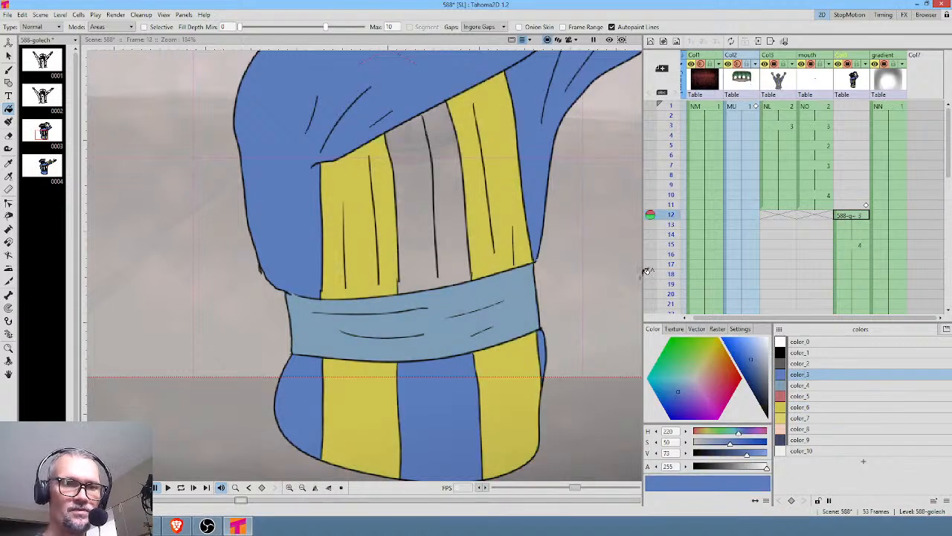
left_click(464, 198)
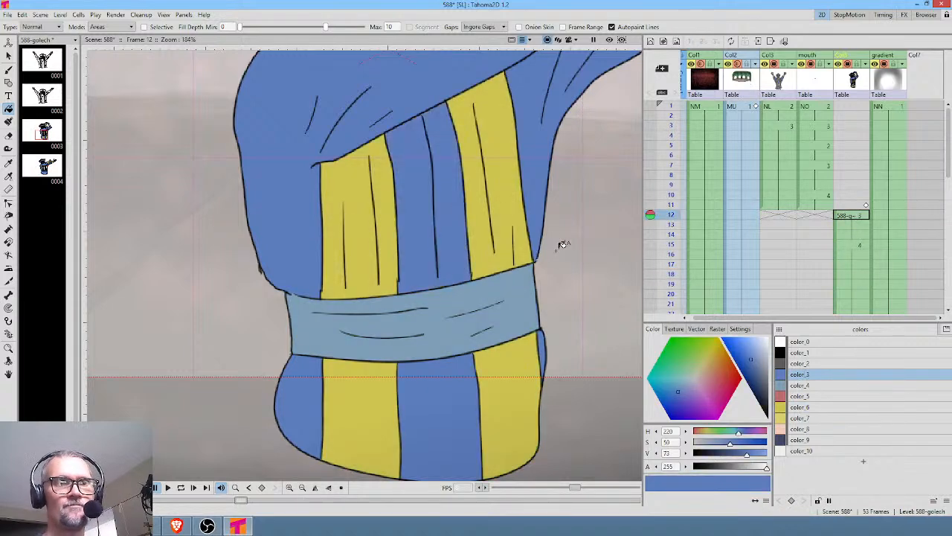
Copy a freehand selection of the coloured torso, sash and lower robe from frame 12 and paste it onto the frame 15 drawing.
key("s")
mouse_move(589, 208)
left_mouse_down()
mouse_move(596, 186)
mouse_move(545, 133)
mouse_move(477, 134)
mouse_move(250, 189)
mouse_move(184, 360)
mouse_move(232, 454)
mouse_move(431, 506)
mouse_move(564, 451)
mouse_move(596, 234)
mouse_move(588, 202)
left_mouse_up()
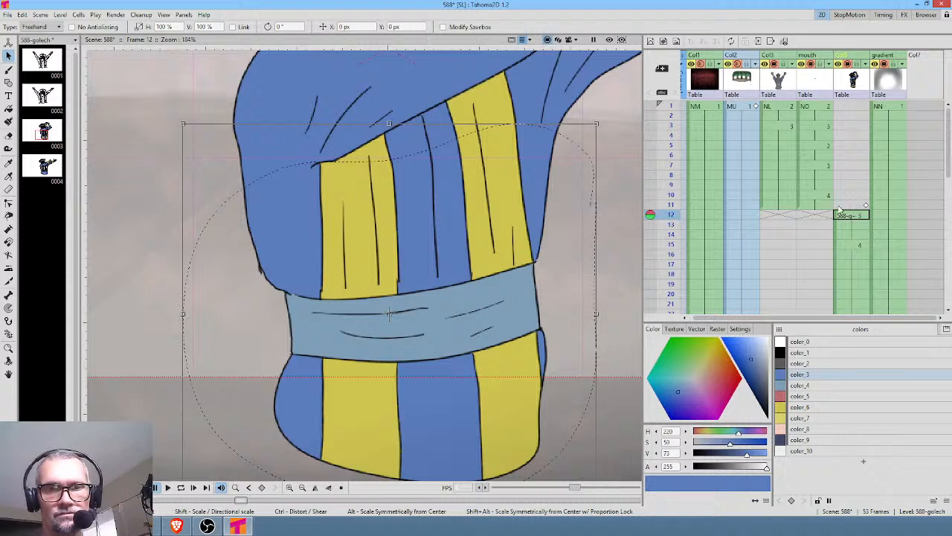
left_click(859, 246)
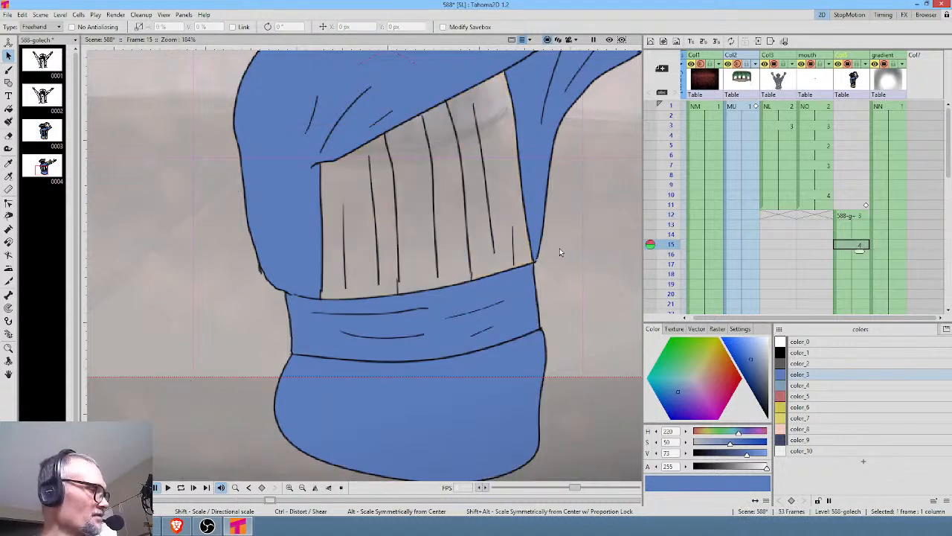
key("ctrl+v")
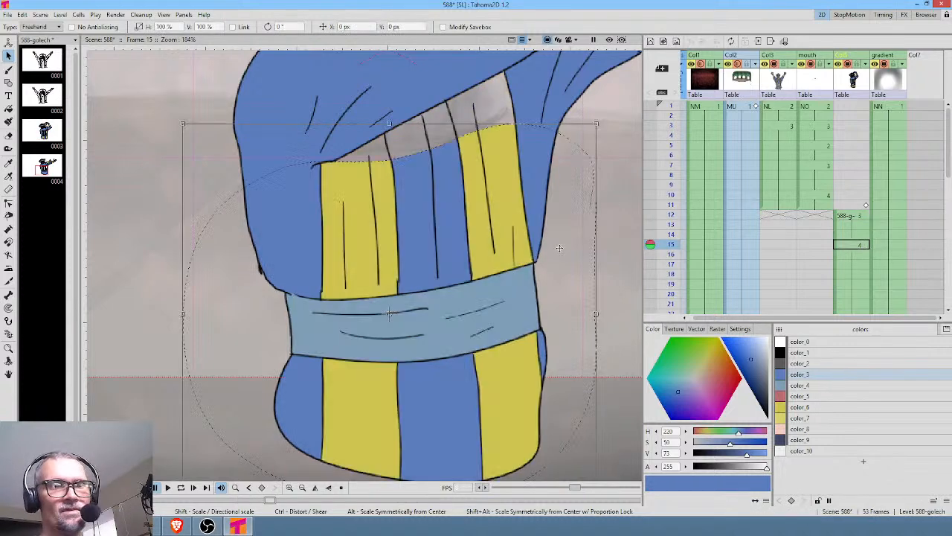
Undo the last paste in frame 15 and paste in a larger freehand selection of frame 12's torso, sash and lower robe.
left_click(852, 216)
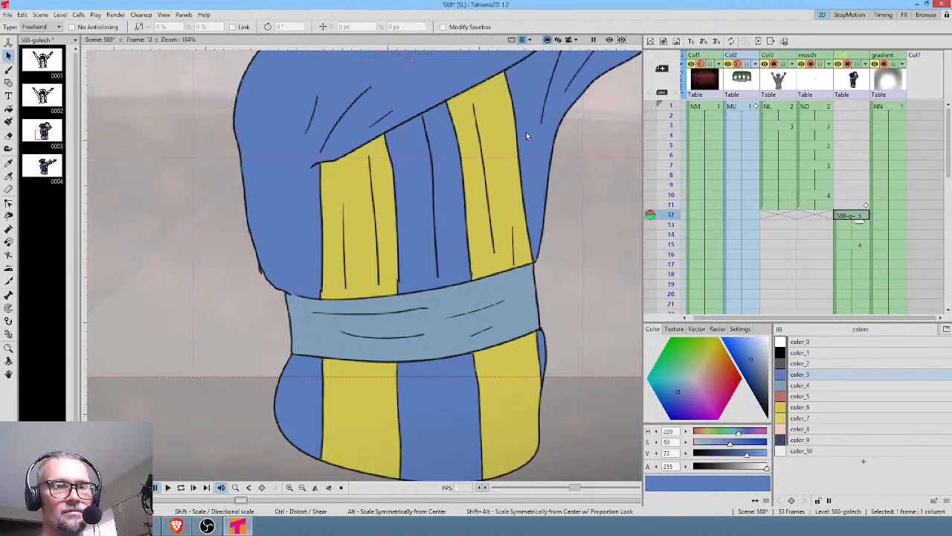
mouse_move(582, 179)
left_mouse_down()
mouse_move(564, 130)
mouse_move(513, 72)
mouse_move(462, 70)
mouse_move(299, 121)
mouse_move(212, 244)
mouse_move(219, 423)
mouse_move(276, 488)
mouse_move(494, 496)
mouse_move(597, 407)
mouse_move(595, 196)
mouse_move(560, 136)
left_mouse_up()
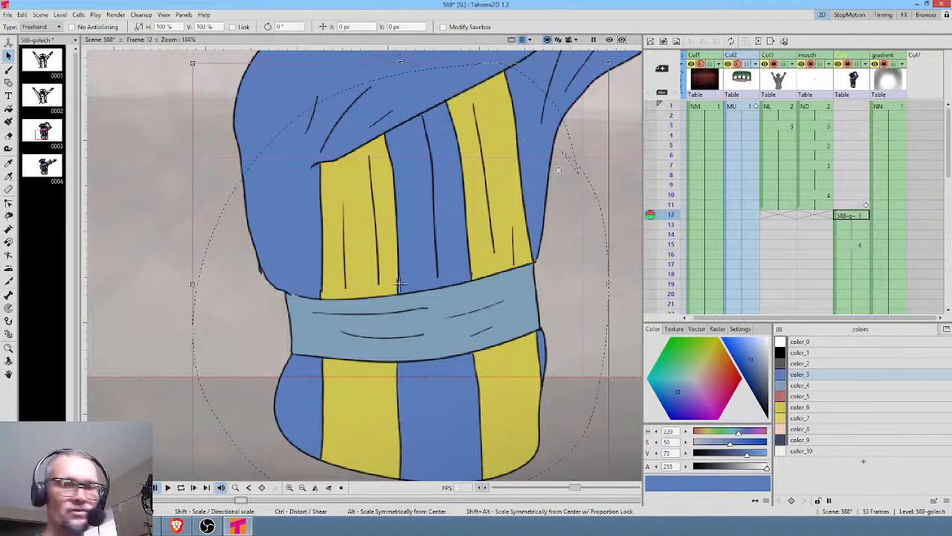
left_click(859, 245)
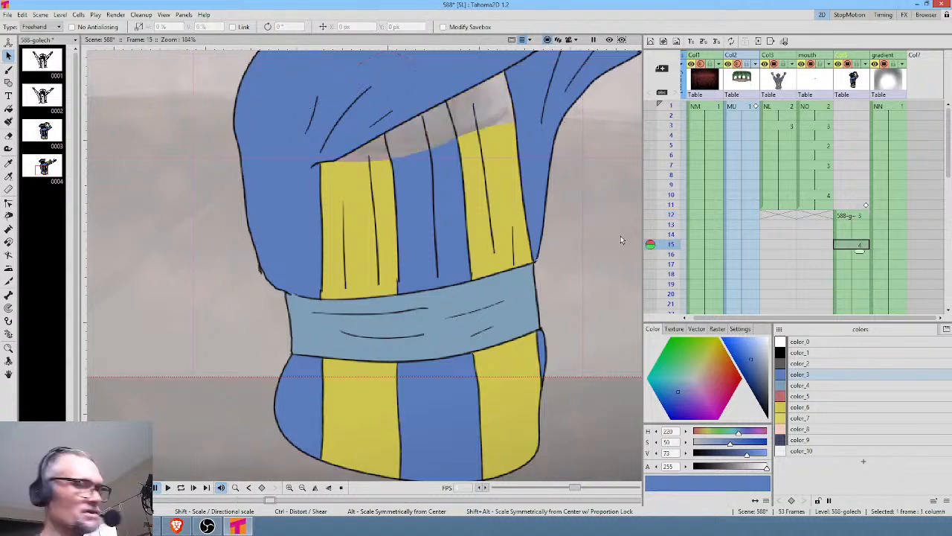
key("ctrl+z")
scroll(594, 186, "up", 6)
scroll(589, 186, "down", 8)
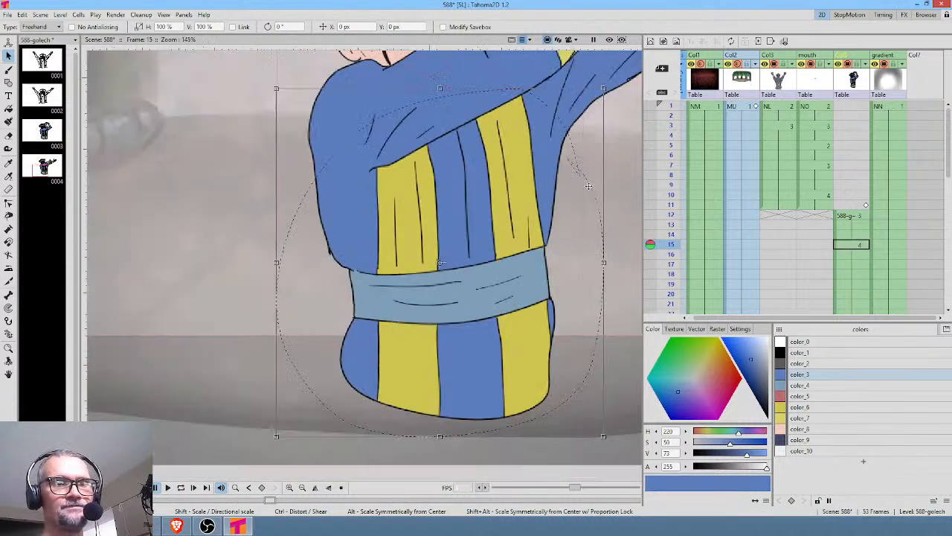
scroll(588, 186, "down", 4)
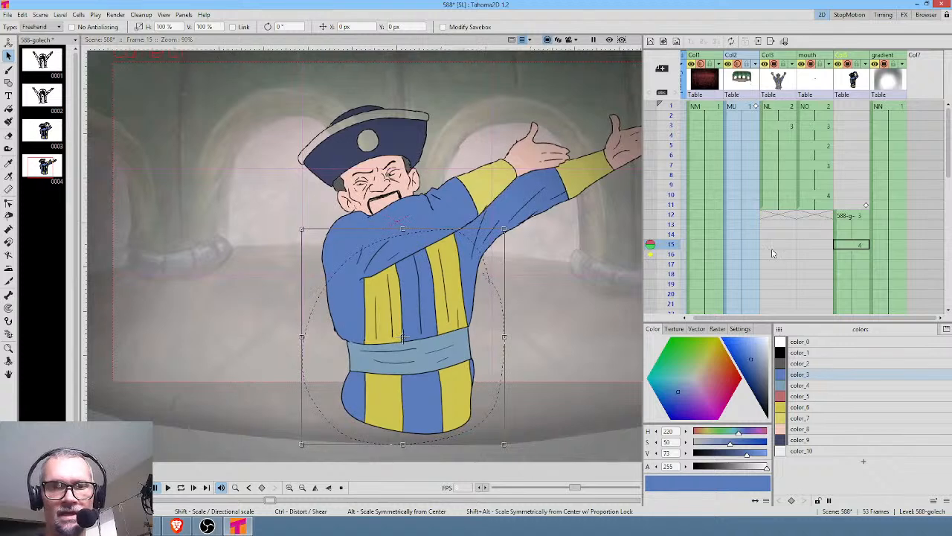
Sample color_7 from the hat emblem in the frame 7 reference and fill the hat's round emblem and brim in frame 12.
left_click(778, 166)
scroll(355, 144, "up", 4)
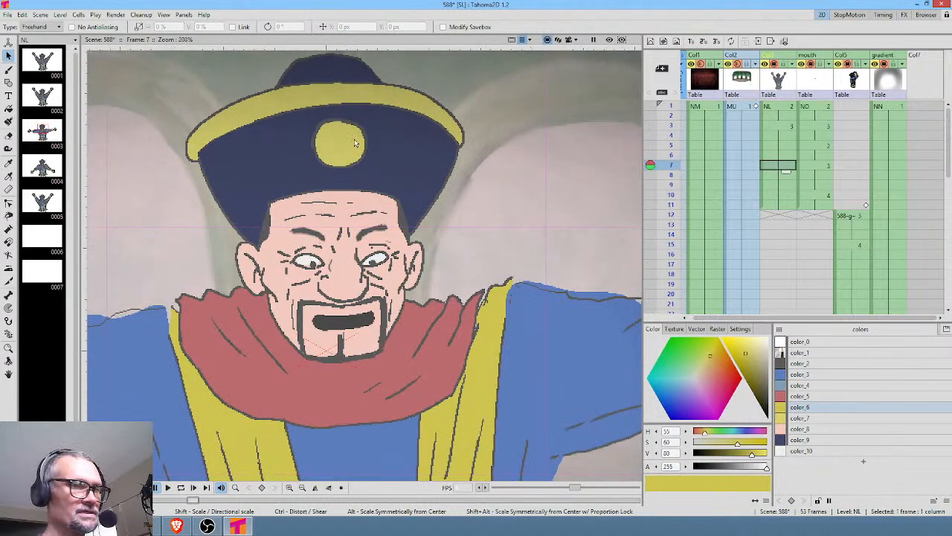
key("k")
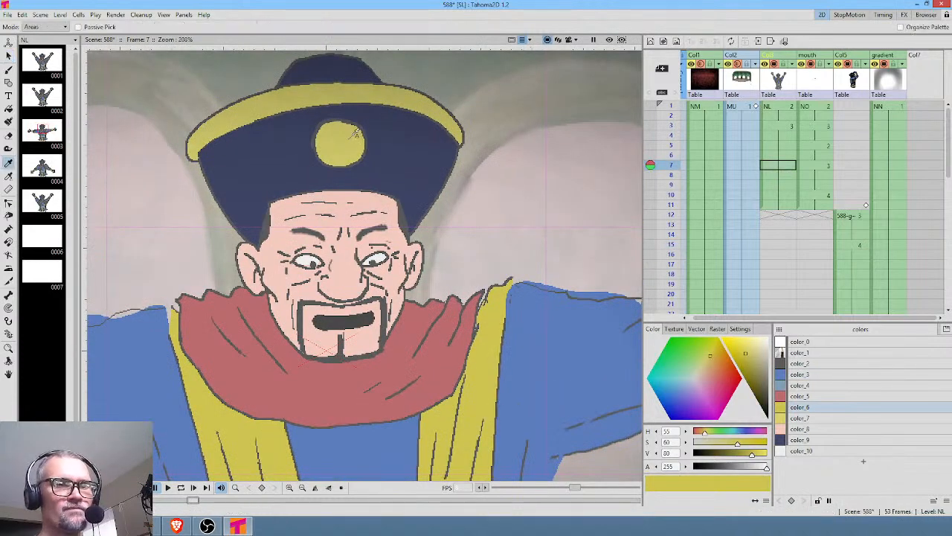
left_click(356, 131)
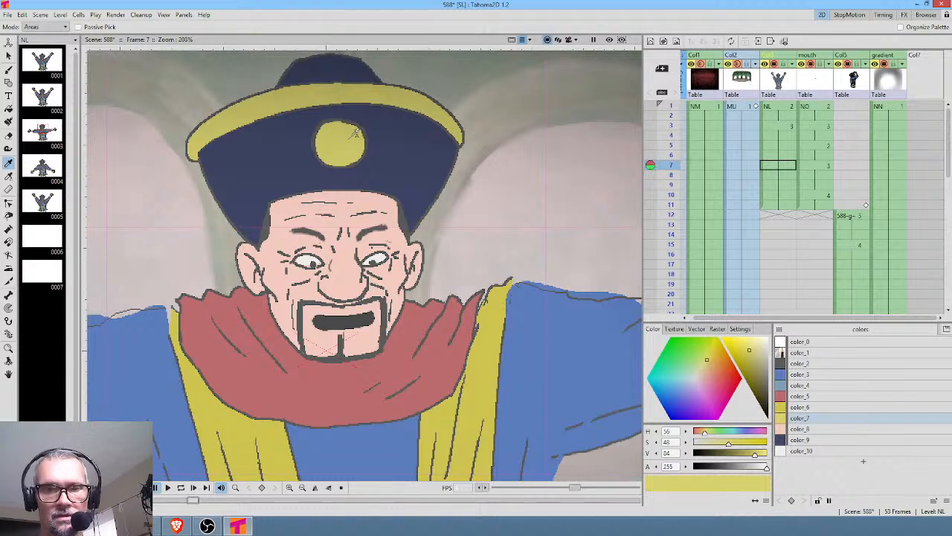
left_click(848, 216)
left_click(806, 419)
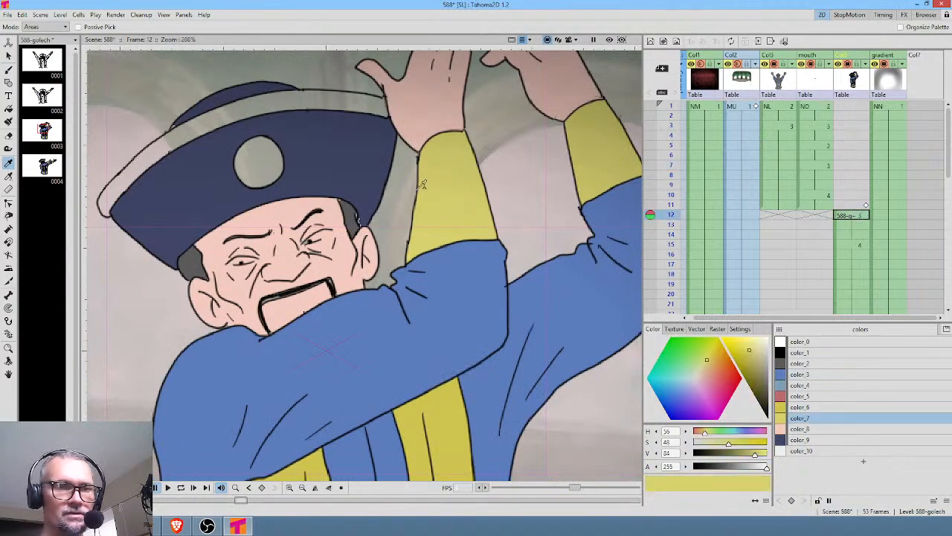
key("f")
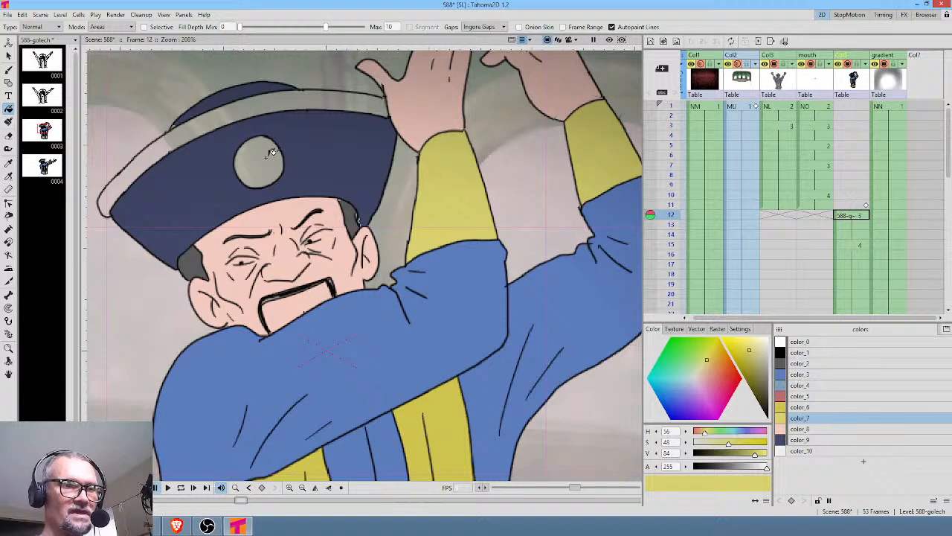
left_click(272, 153)
left_click(282, 99)
Fill the hat's brim and round emblem in frame 15 with yellow color_7.
key("period")
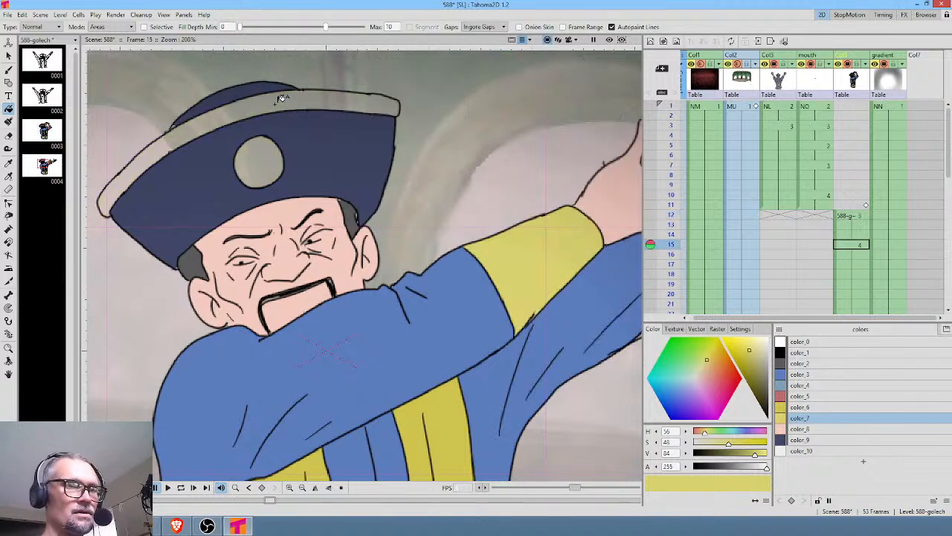
left_click(282, 100)
left_click(272, 158)
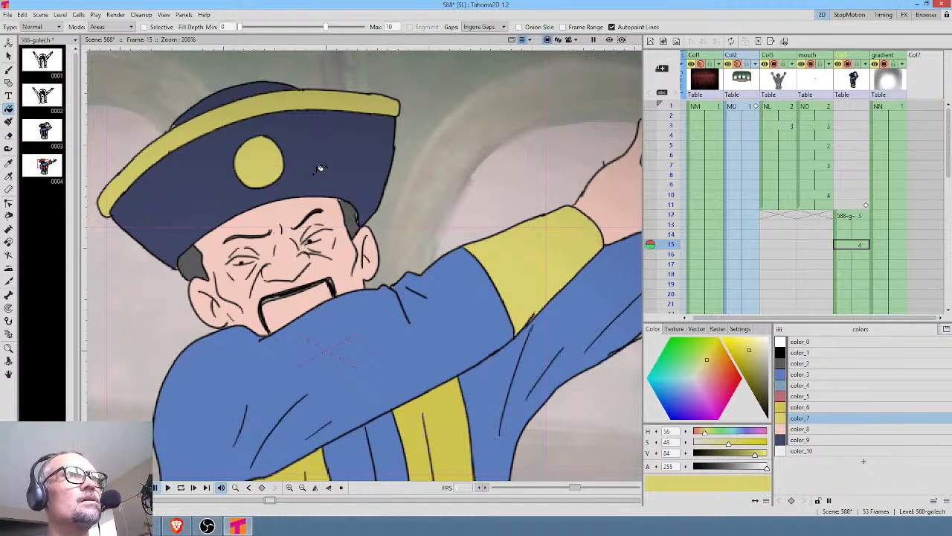
Paint the whites of the eyes in frames 15 and 12 with color_10, using the Paint Brush at size 4.
left_click(818, 451)
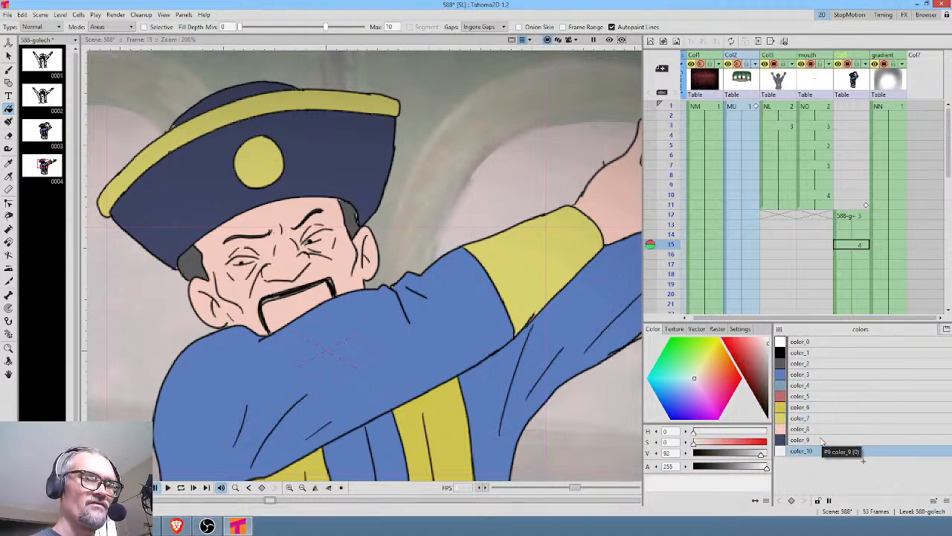
key("k")
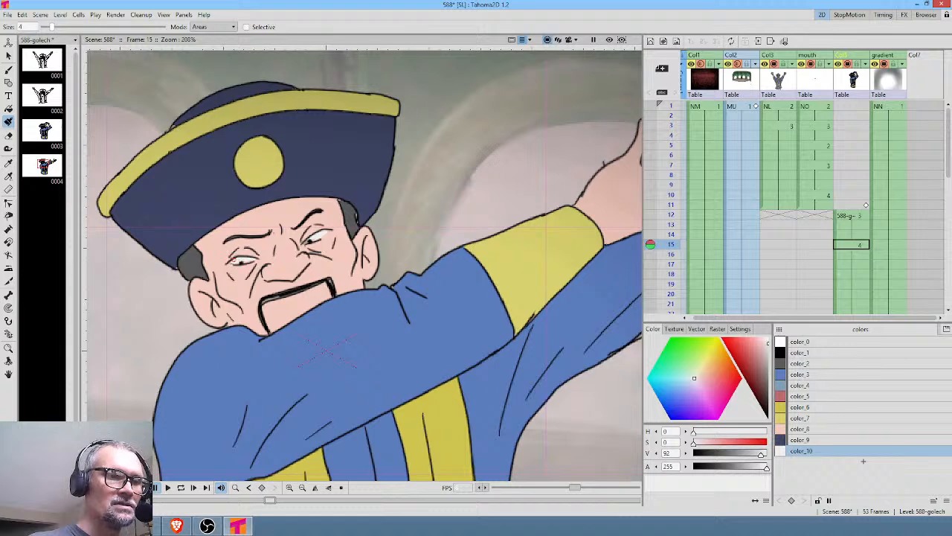
left_click(859, 217)
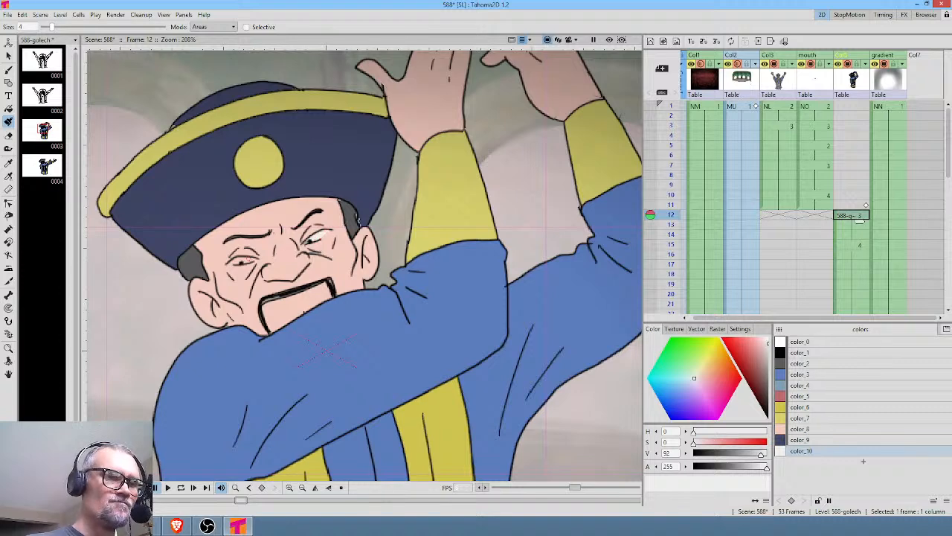
left_click(238, 261)
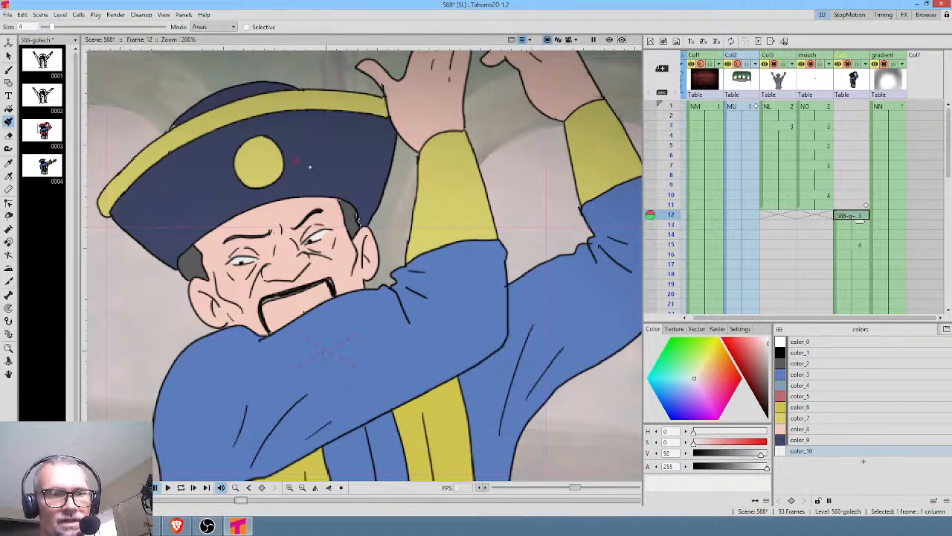
Raise the opacity of background column Col1 and set the opacity of background column Col2 to 100%.
scroll(311, 166, "down", 3)
scroll(841, 226, "down", 1)
scroll(832, 208, "up", 1)
left_click(775, 107)
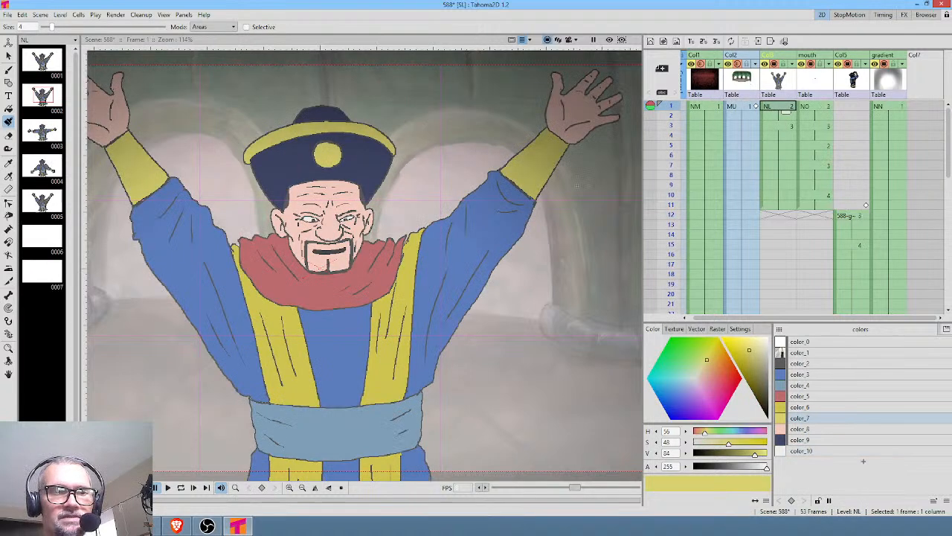
scroll(472, 189, "down", 4)
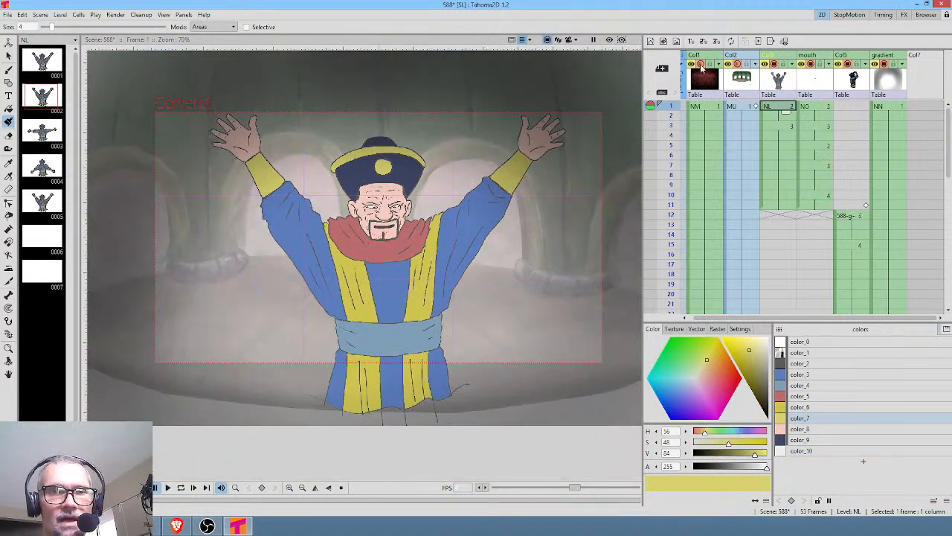
left_click_drag(755, 84, 789, 73)
left_click(751, 56)
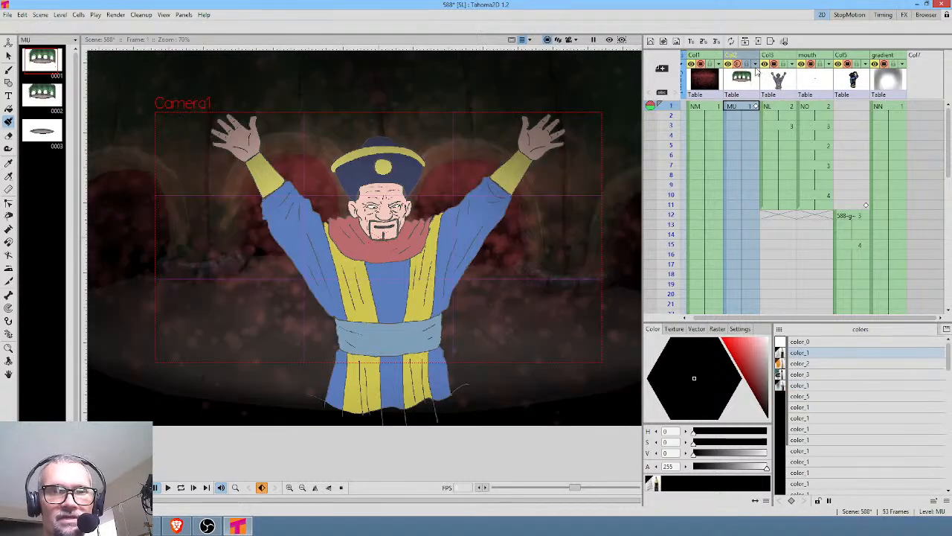
left_click(756, 65)
left_click_drag(791, 77, 835, 77)
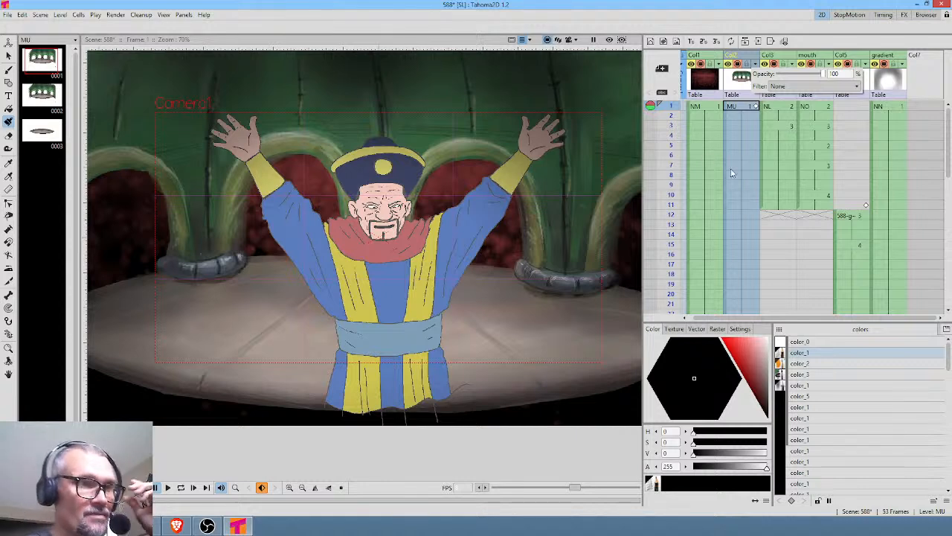
In the render output settings, set the save folder to +scenes\588\render and the file name to 588.
left_click(115, 15)
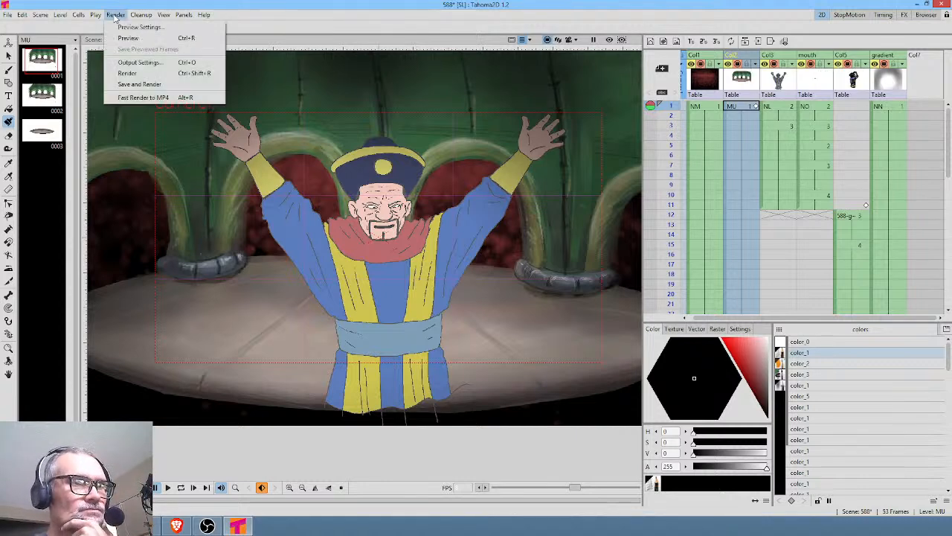
left_click(130, 64)
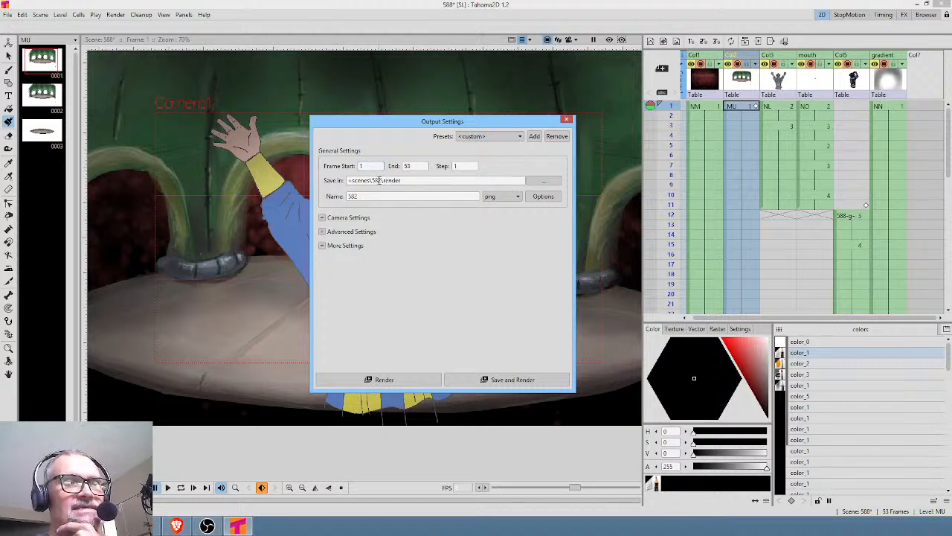
triple_click(379, 180)
left_click(379, 180)
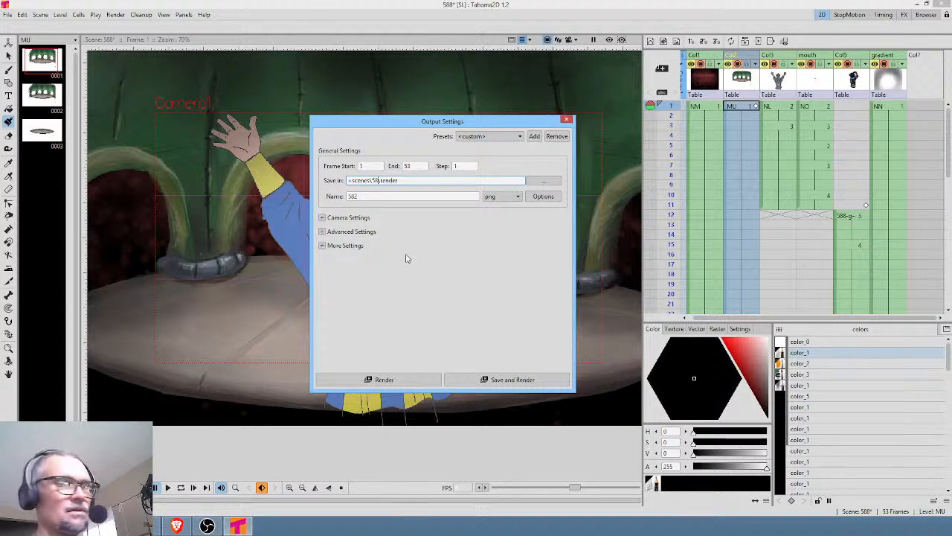
double_click(370, 195)
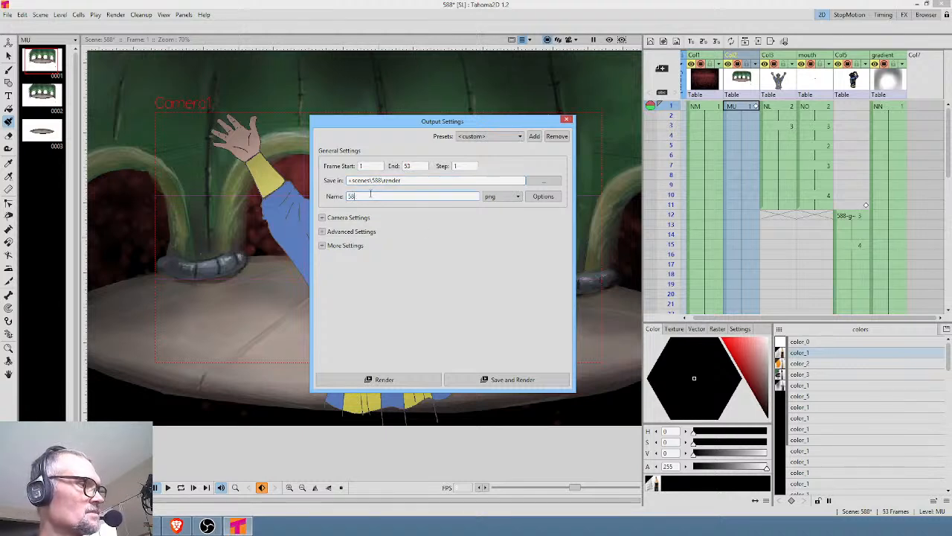
Set the output format to jpg, then save and render the scene.
left_click(503, 196)
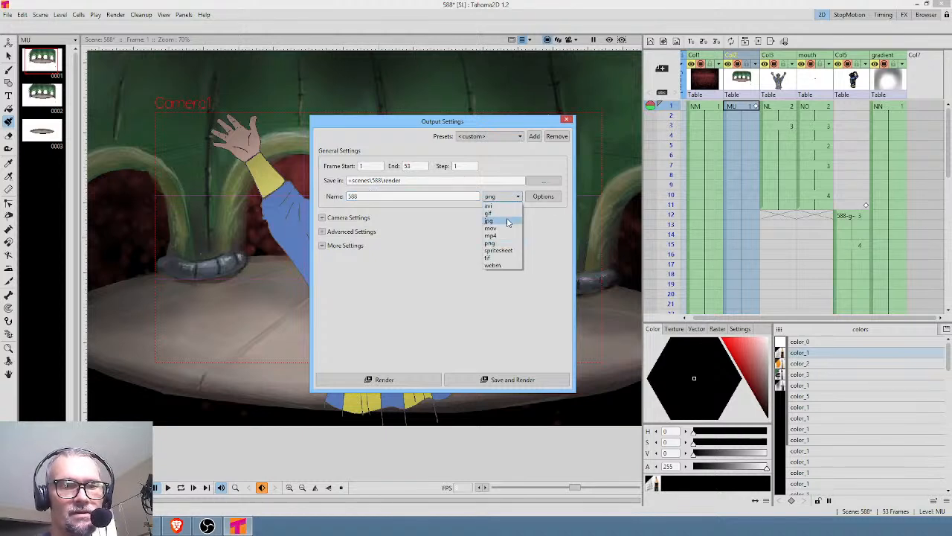
left_click(508, 221)
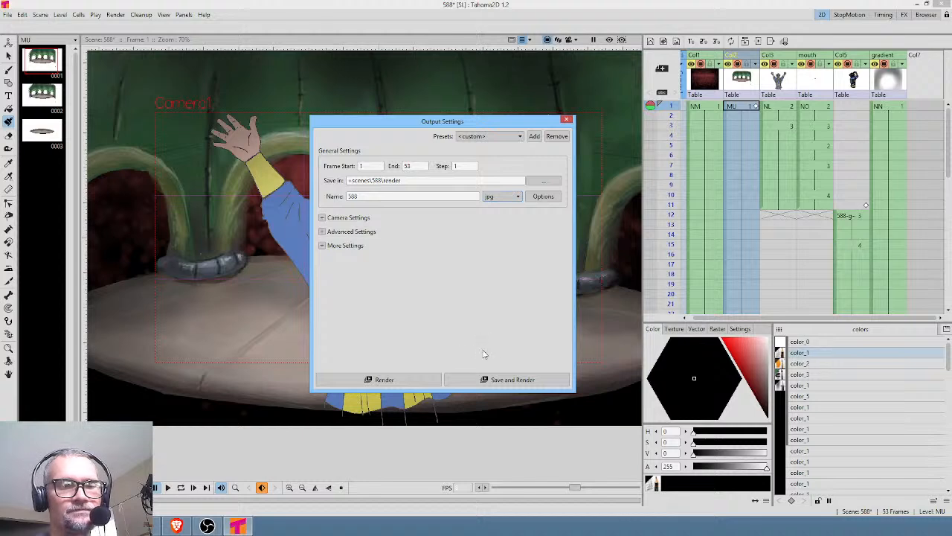
left_click(505, 380)
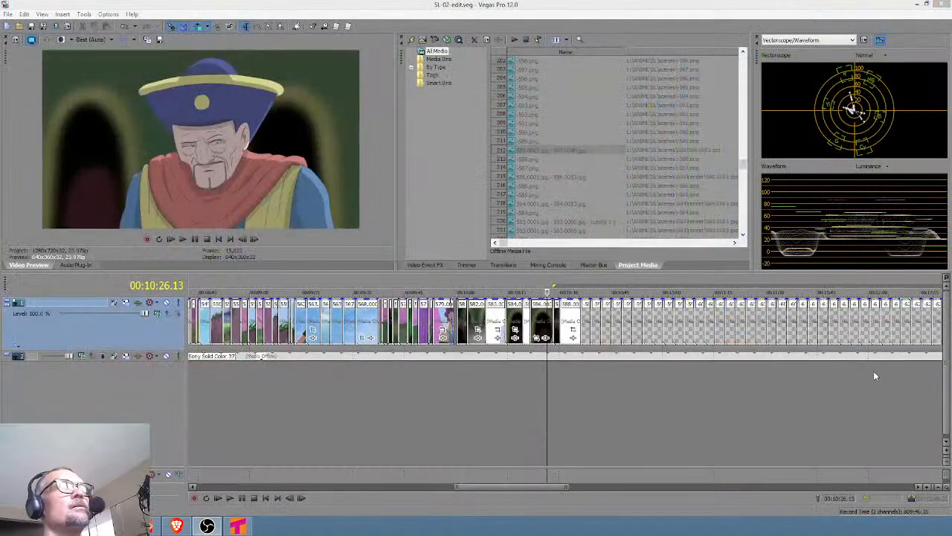
In Vegas Pro, play from the short 581 clip into the 588 sketch clip and delete the 588 clip from the timeline.
left_click(520, 388)
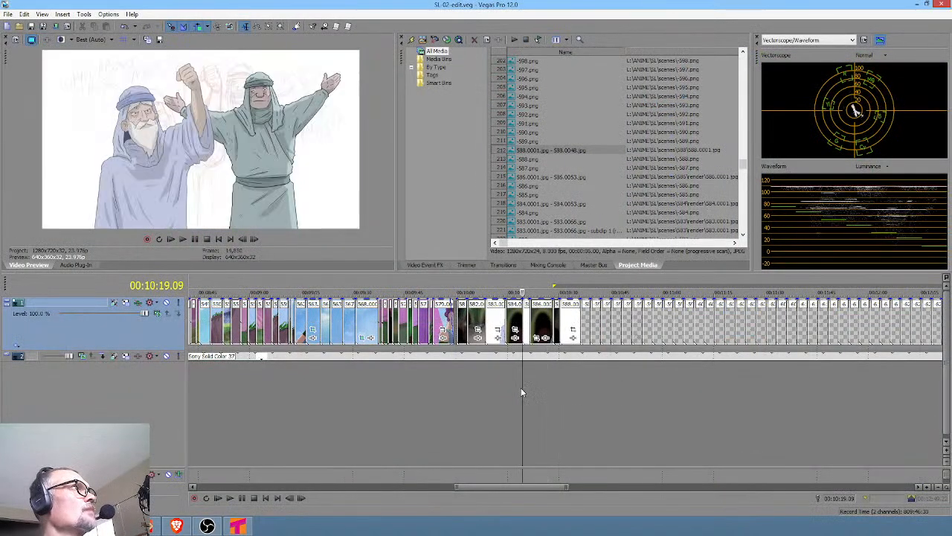
scroll(521, 388, "up", 4)
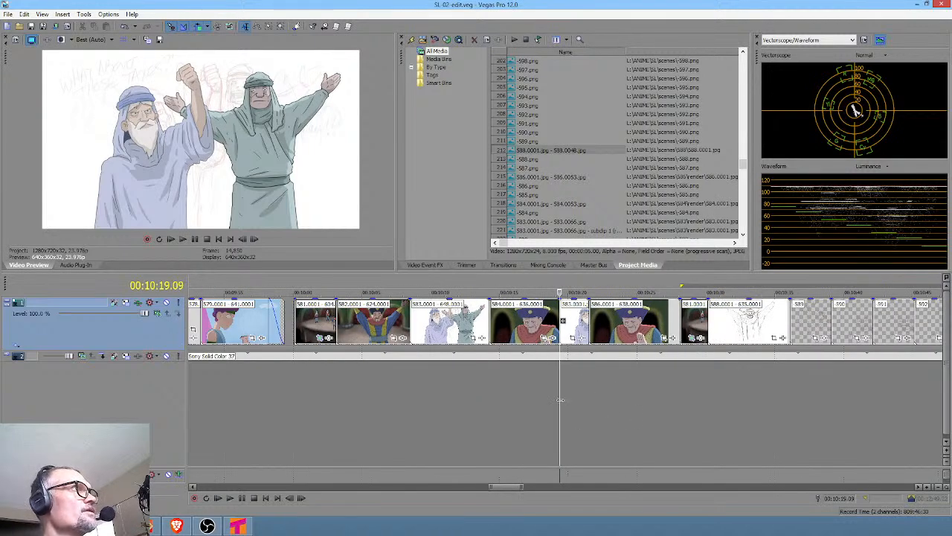
scroll(595, 398, "right", 3)
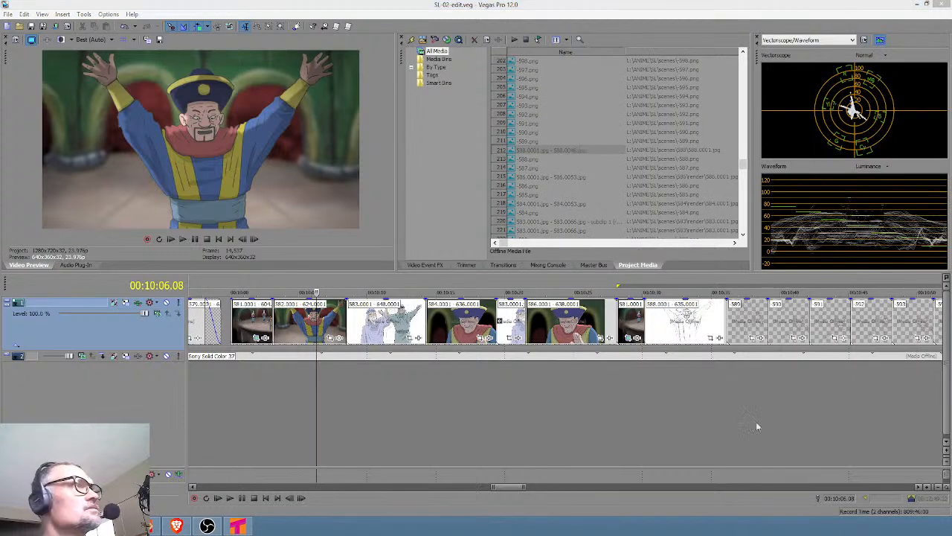
left_click(627, 384)
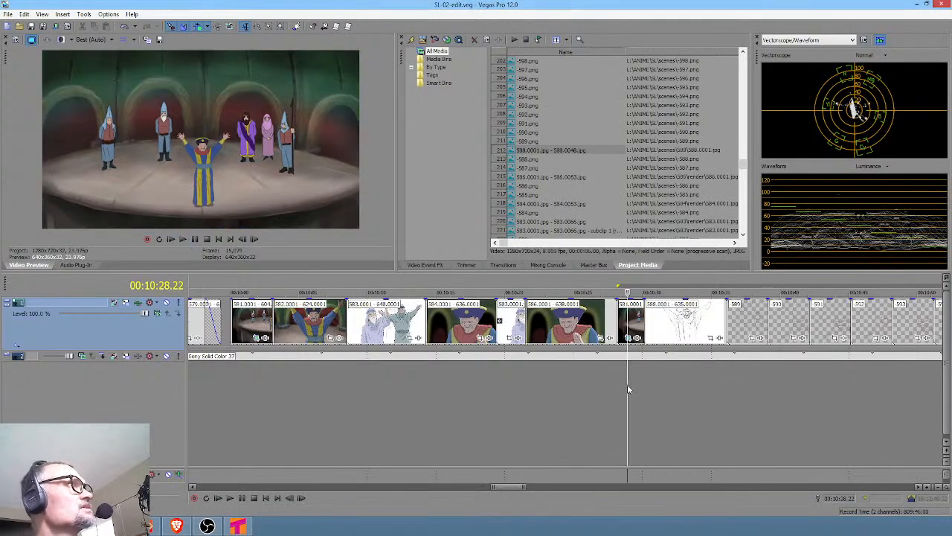
key("space")
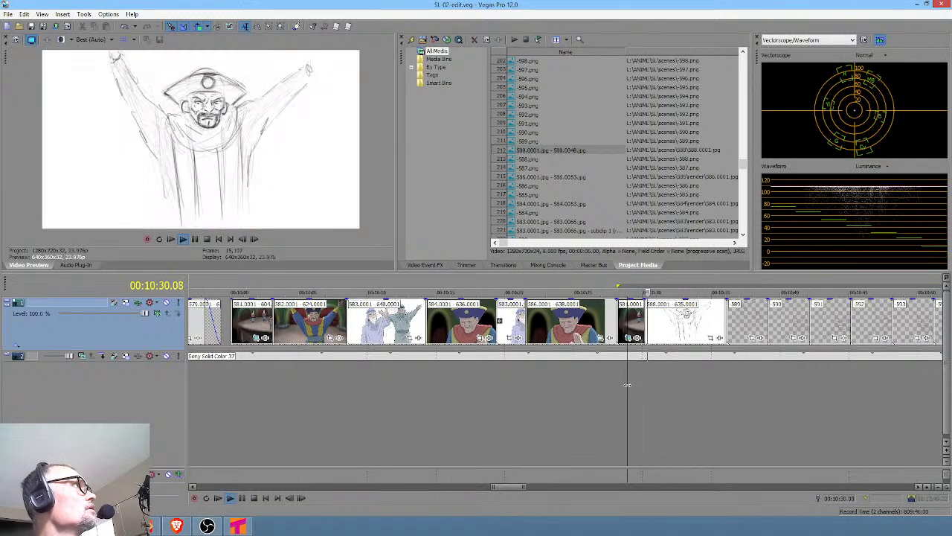
key("space")
left_click_drag(686, 327, 733, 331)
key("Delete")
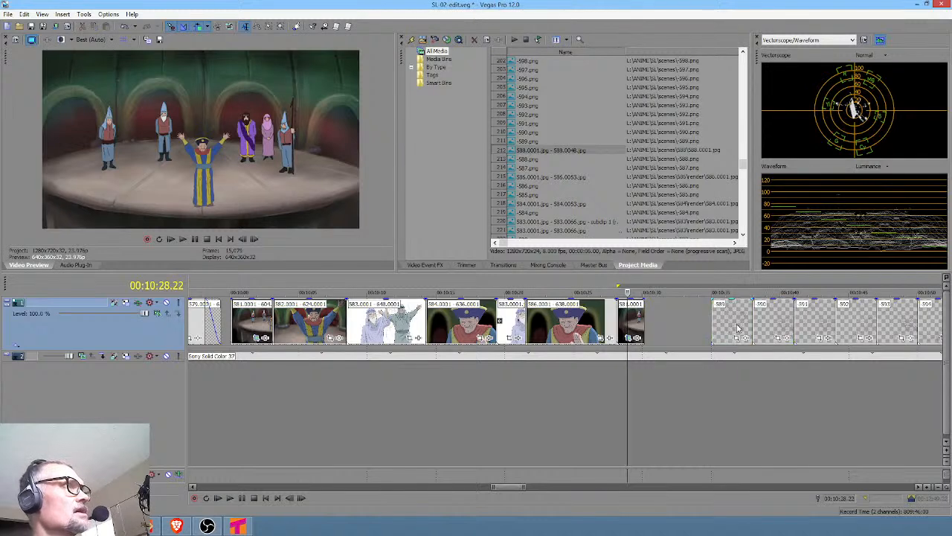
Clean the project media to remove the files no longer used in the edit.
left_click(108, 14)
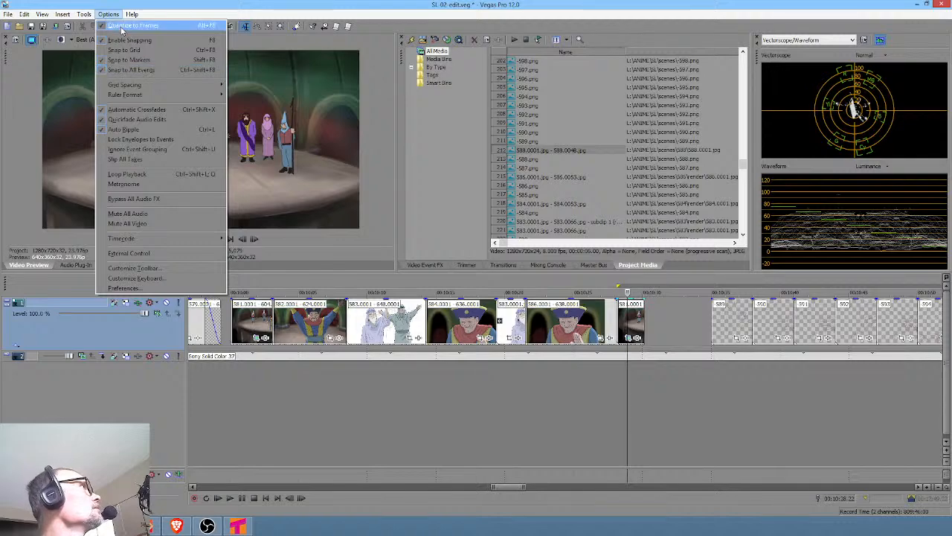
mouse_move(87, 15)
left_click(112, 178)
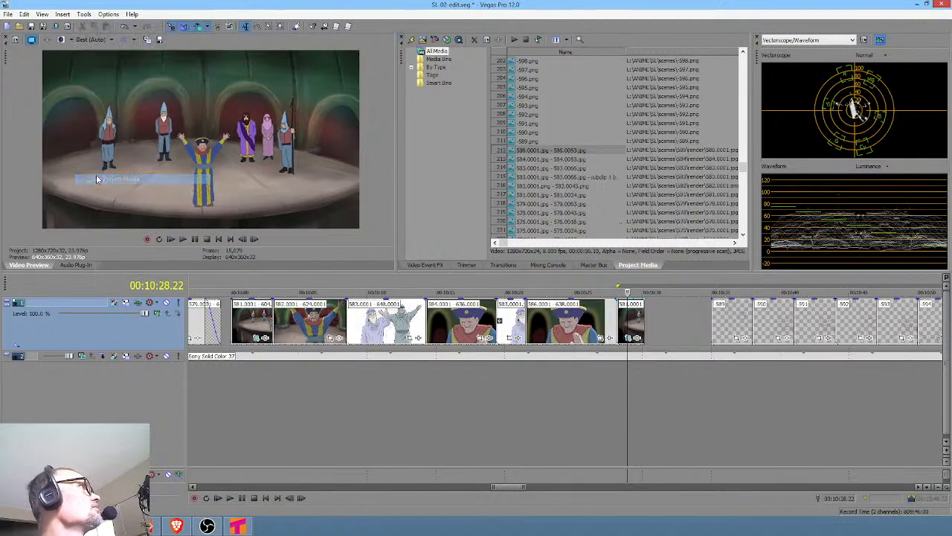
From the media import dialog, delete the stills 588.0001.jpg to 588.0048.jpg in the scenes\588 folder.
left_click(428, 42)
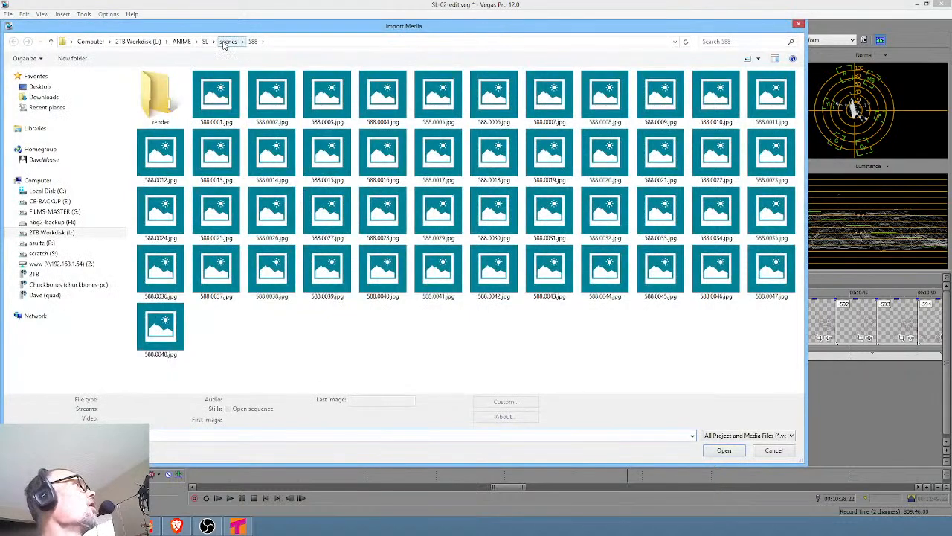
left_click(229, 90)
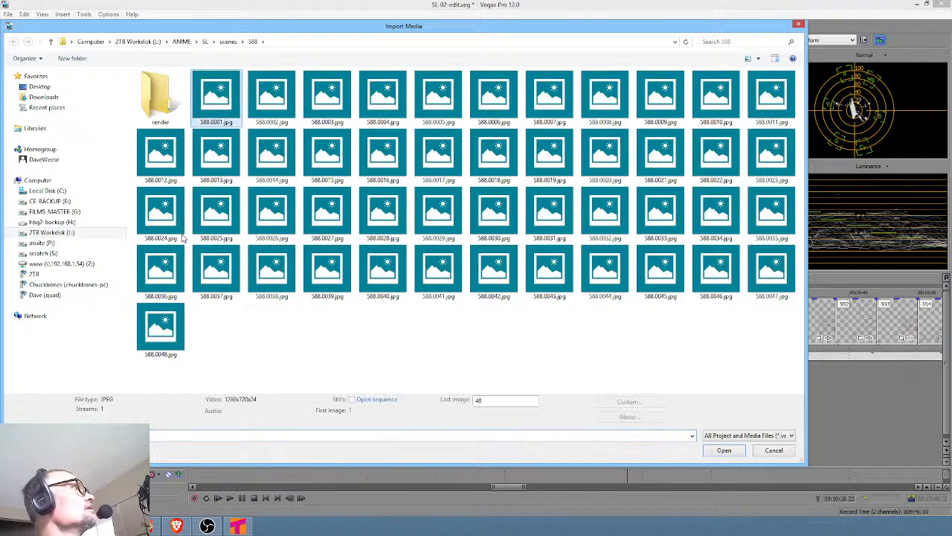
left_click(167, 341, "shift")
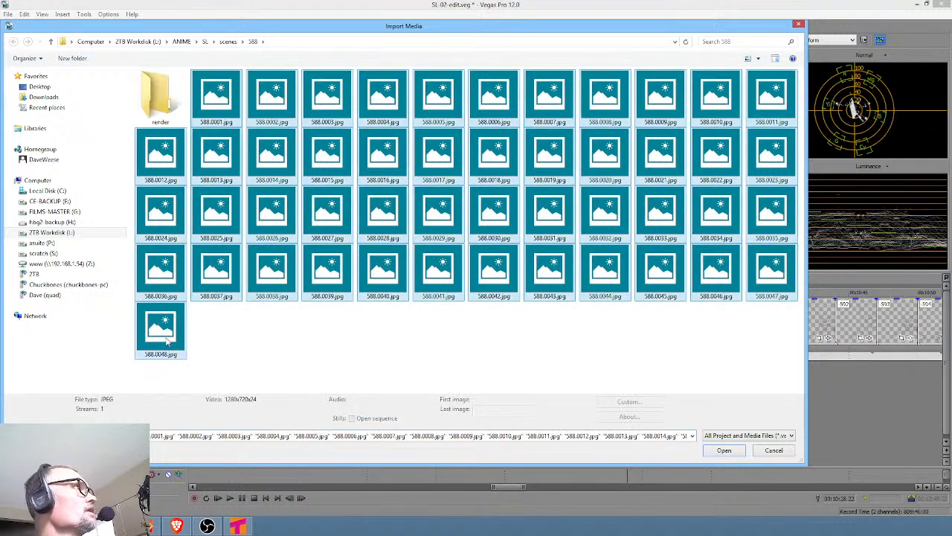
key("Delete")
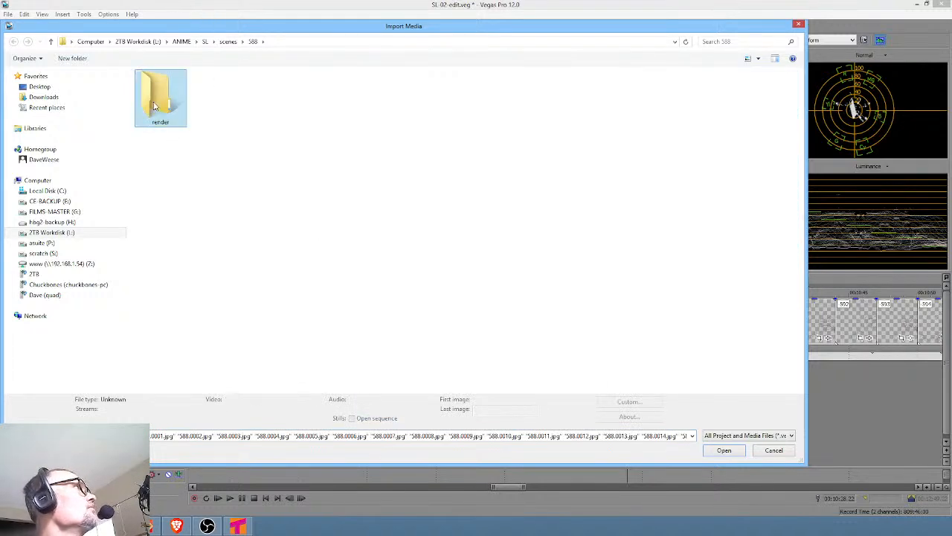
Import the 588.0001.jpg to 588.0053.jpg render as an image sequence with a frame rate of 8.
double_click(156, 106)
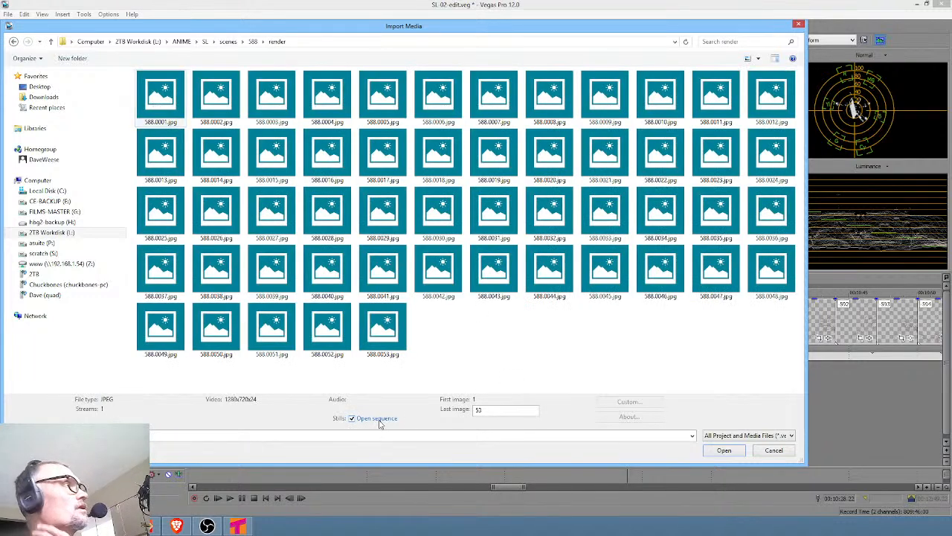
left_click(722, 450)
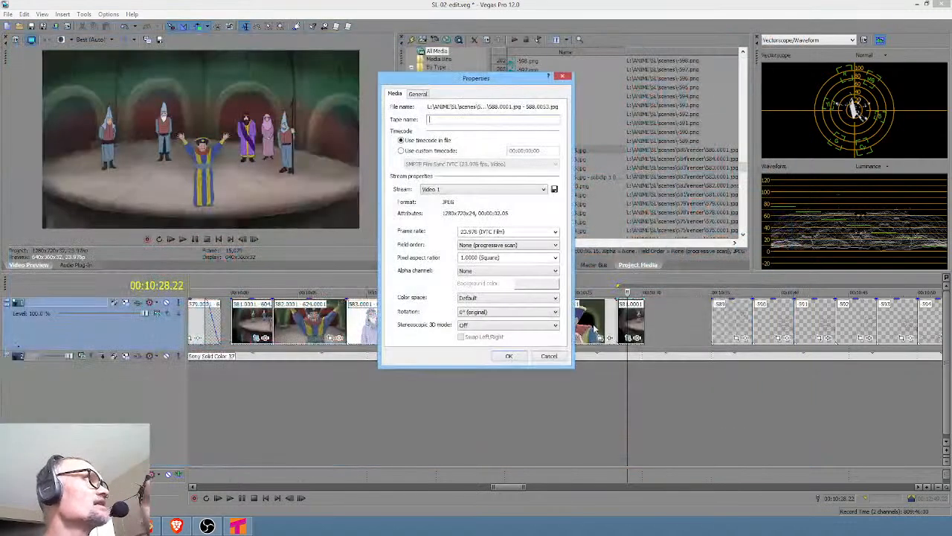
triple_click(513, 231)
type("8")
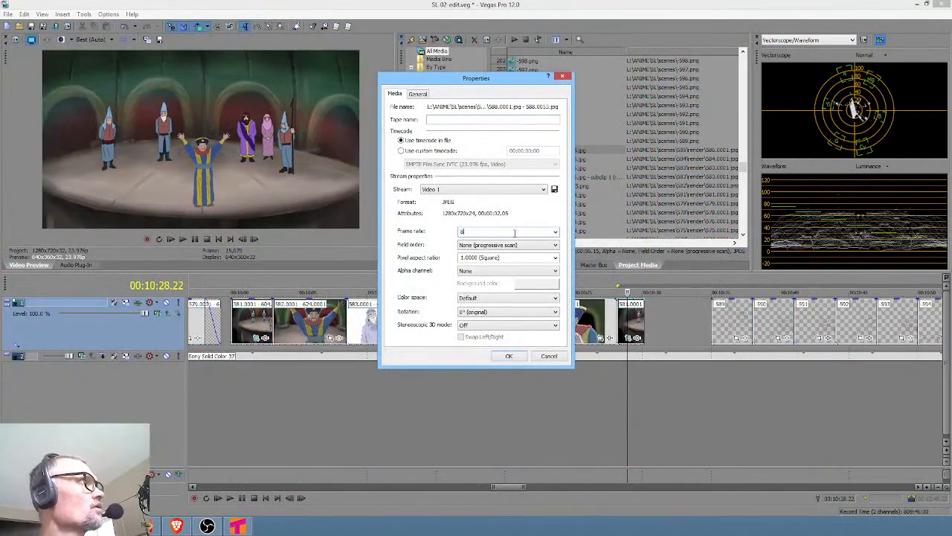
left_click(509, 356)
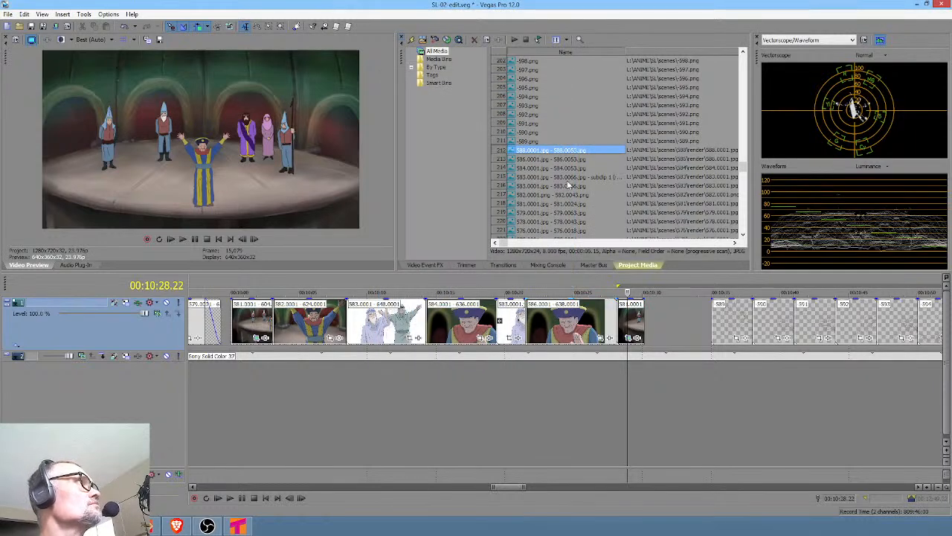
Place the 588 sequence on the timeline after the short 581 clip and align clip 589 with its end.
left_click_drag(546, 154, 733, 325)
left_click_drag(820, 325, 753, 332)
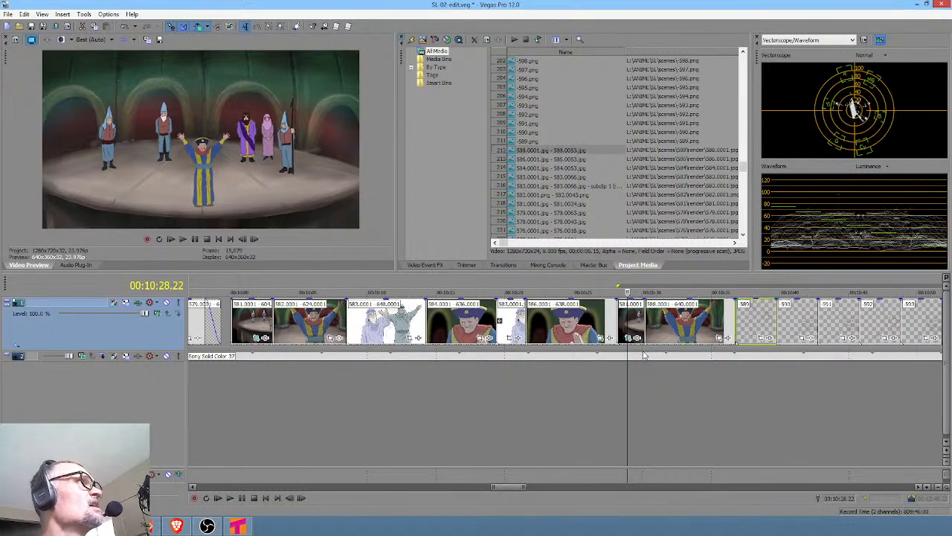
Adjust the new 588 clip's event properties and put the playhead back within the 586 clip.
left_click(657, 331)
right_click(656, 331)
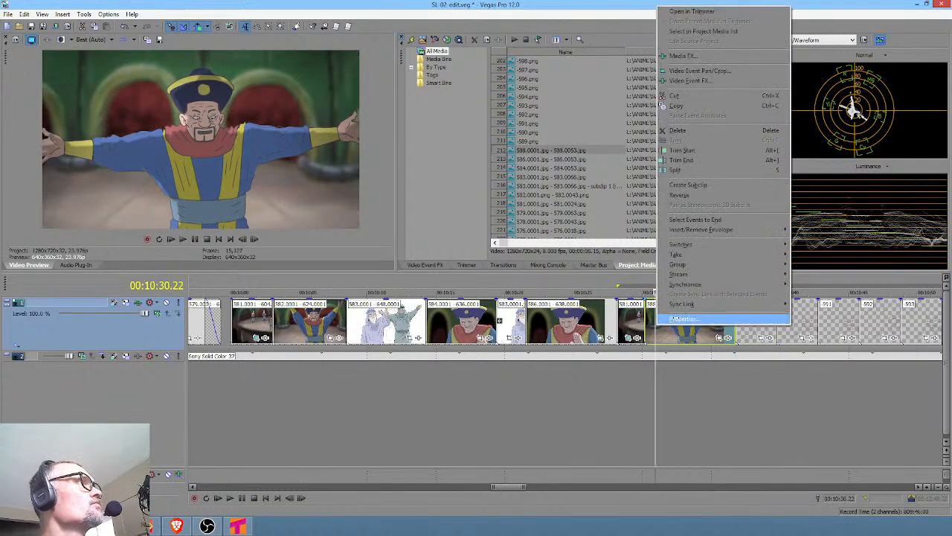
left_click(674, 319)
left_click(432, 205)
key("Return")
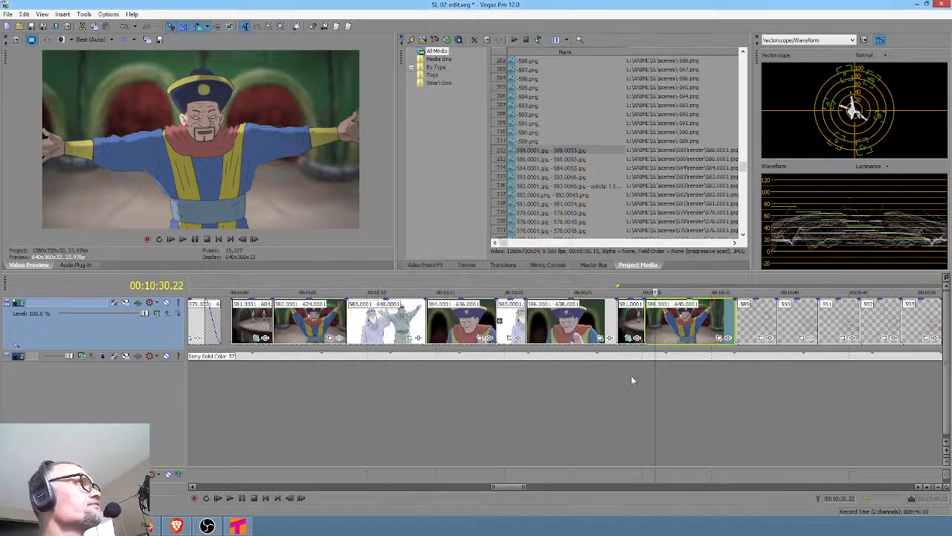
left_click(593, 385)
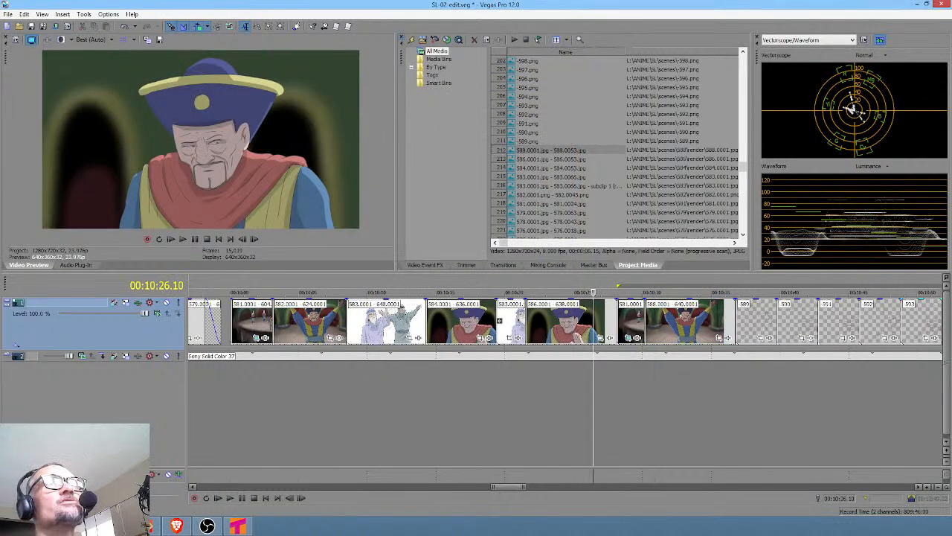
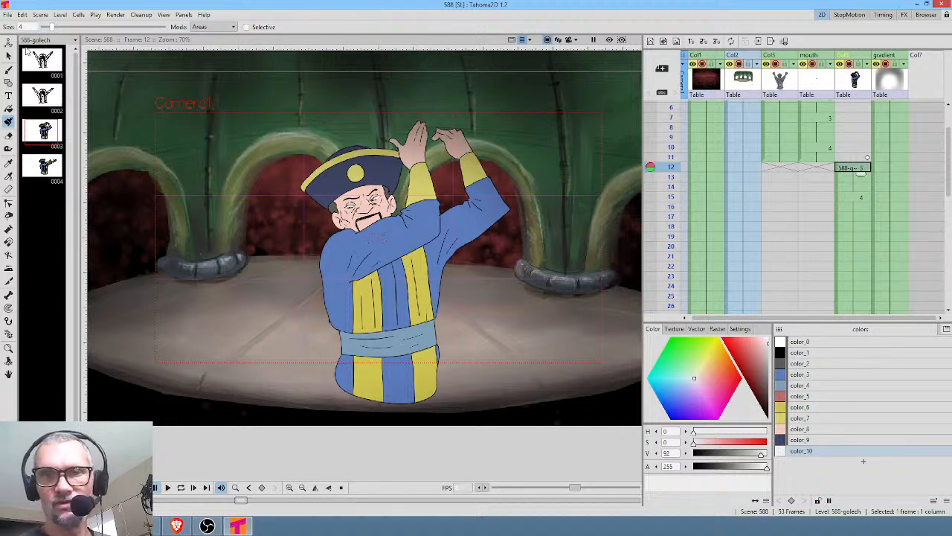
In Tahoma2D, open scene 588's Stage Schematic, enlarge it, and move the Table node away from the column nodes.
left_click_drag(948, 149, 947, 128)
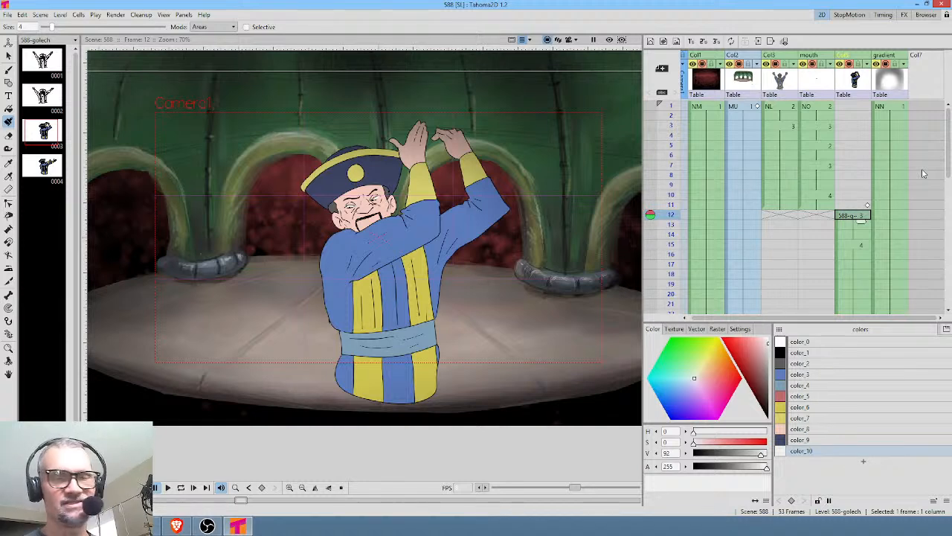
left_click_drag(948, 154, 947, 154)
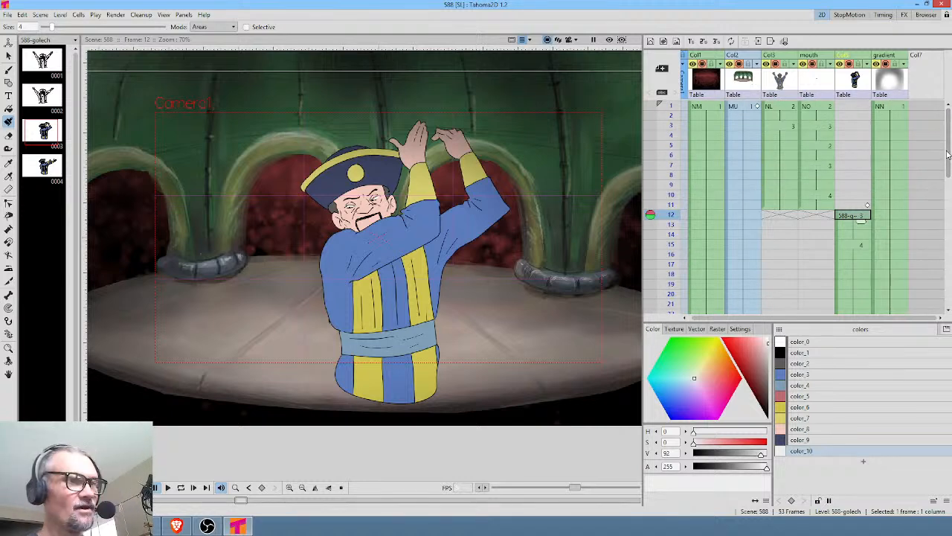
key("F8")
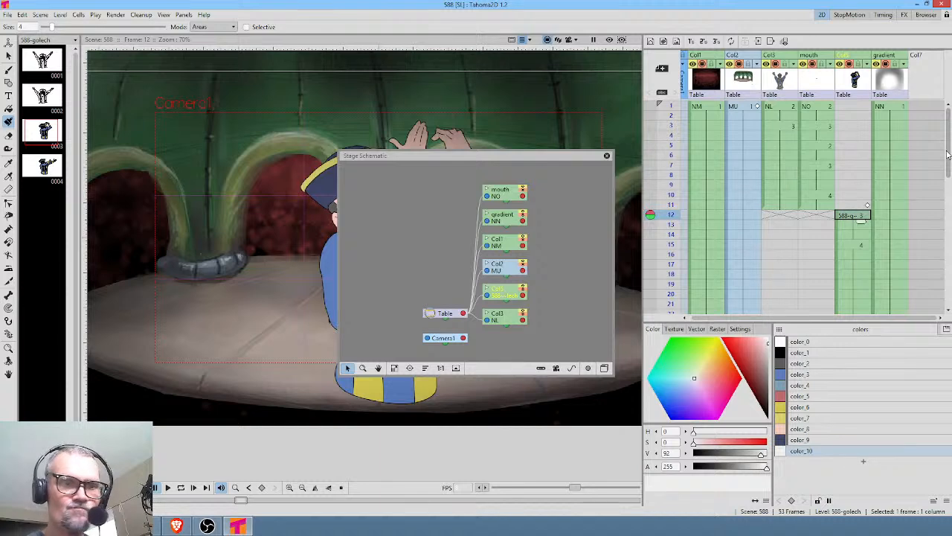
left_click(339, 255)
left_click_drag(338, 255, 171, 271)
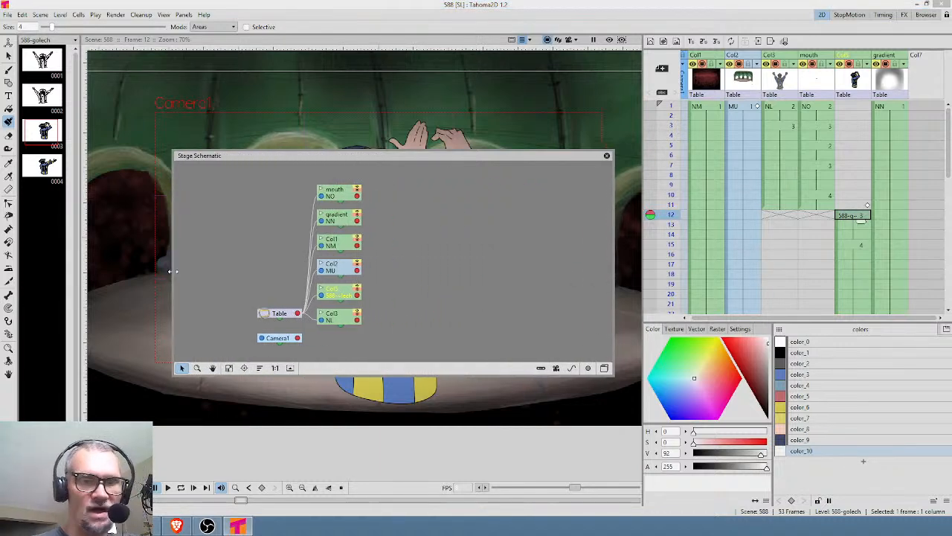
left_click_drag(614, 375, 629, 413)
left_click_drag(278, 315, 235, 288)
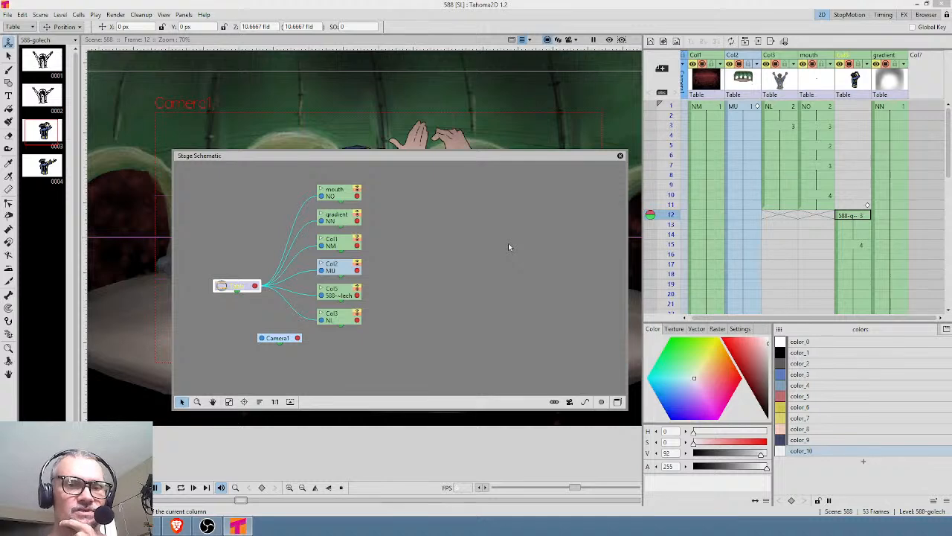
Switch to the FX Schematic and enlarge it to show the whole node network from the columns to Output.
left_click(617, 402)
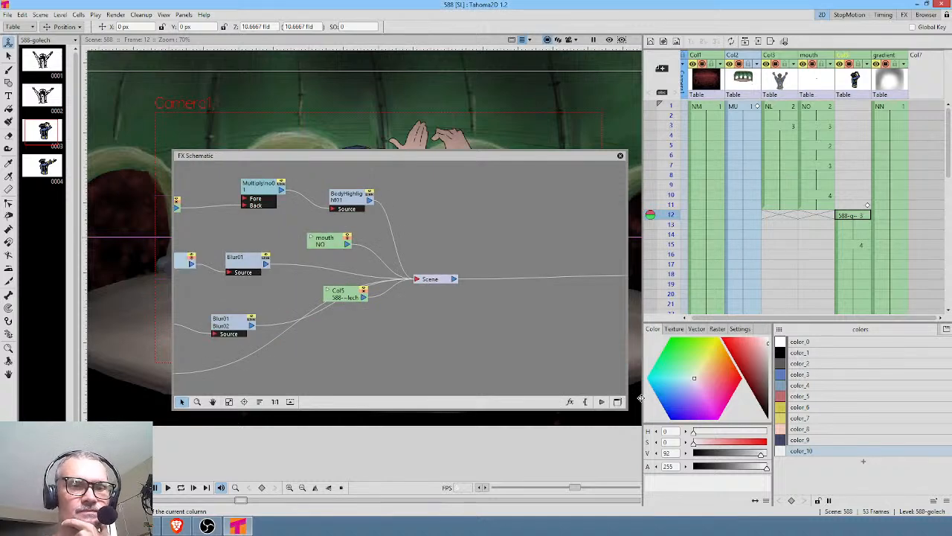
left_click_drag(628, 410, 882, 482)
left_click_drag(419, 334, 497, 337)
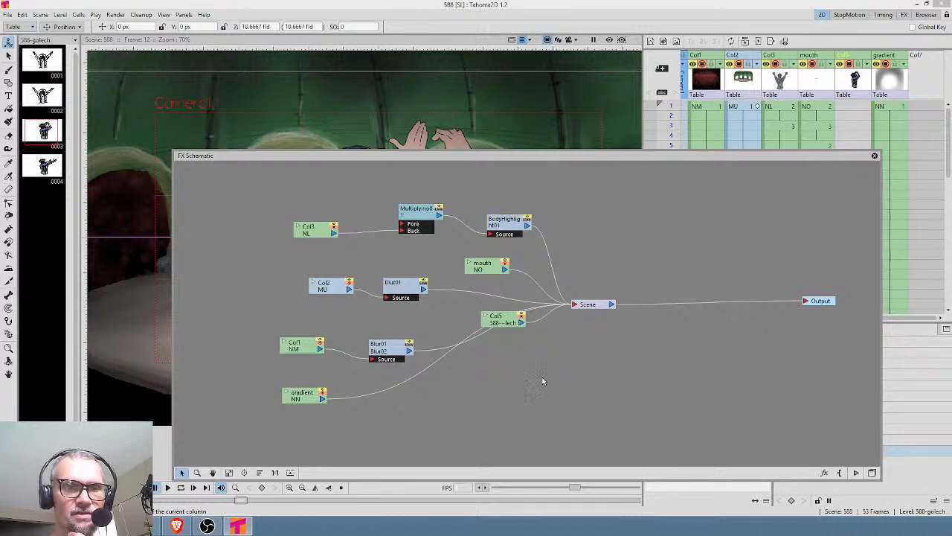
mouse_move(541, 382)
left_mouse_down()
mouse_move(584, 374)
mouse_move(532, 374)
left_mouse_up()
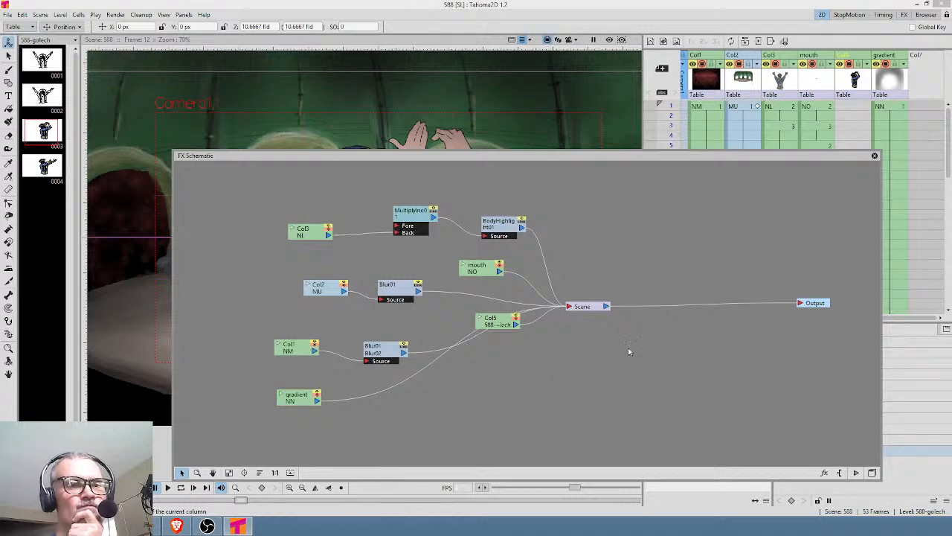
Line up the Col5 and Col2 nodes above Col1 and tidy the positions of the blur and BodyHighlight nodes.
left_click_drag(484, 321, 270, 266)
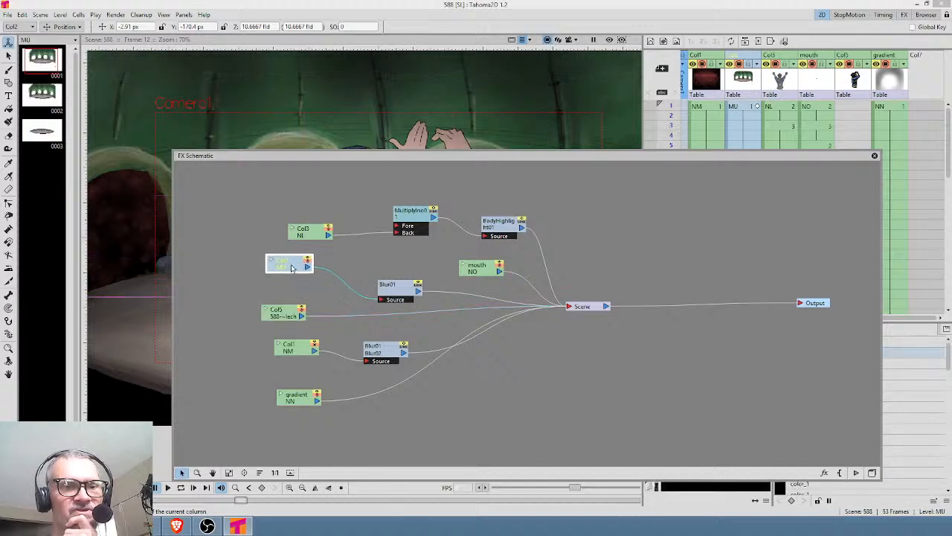
left_click(401, 290)
left_click_drag(400, 290, 379, 270)
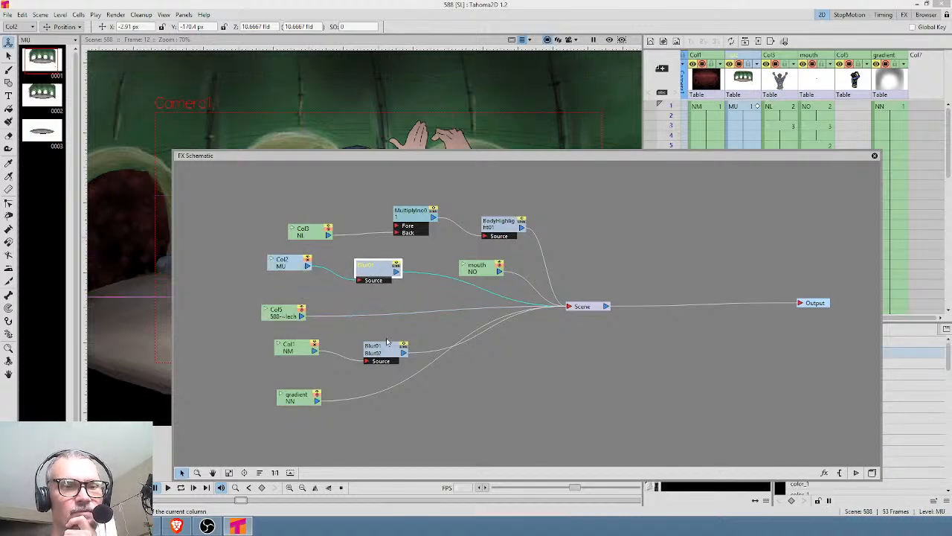
left_click(280, 354)
left_click_drag(384, 361, 375, 357)
left_click_drag(507, 227, 503, 224)
Preview frame 9 with effects beside the schematic, turning the BodyHighlight effect off and on to compare.
left_click_drag(529, 156, 774, 296)
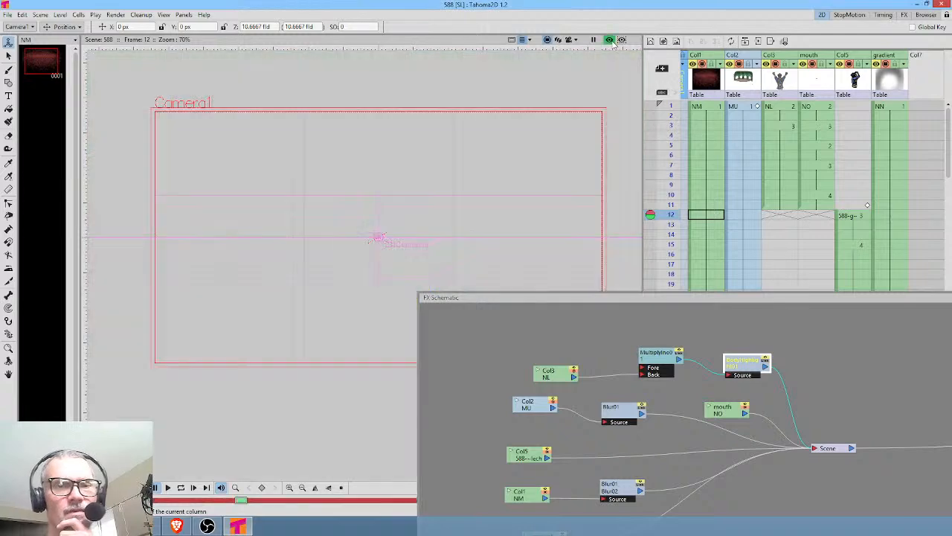
left_click(609, 40)
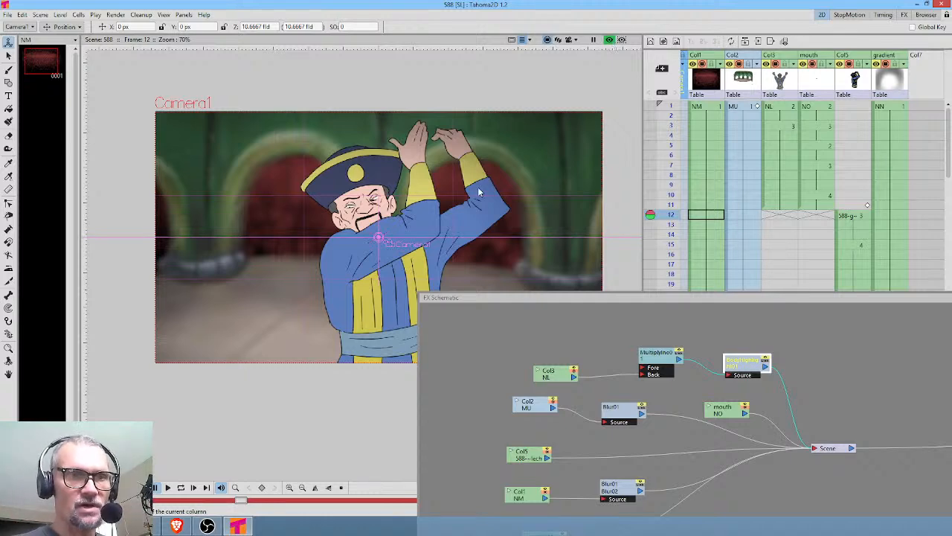
left_click(780, 183)
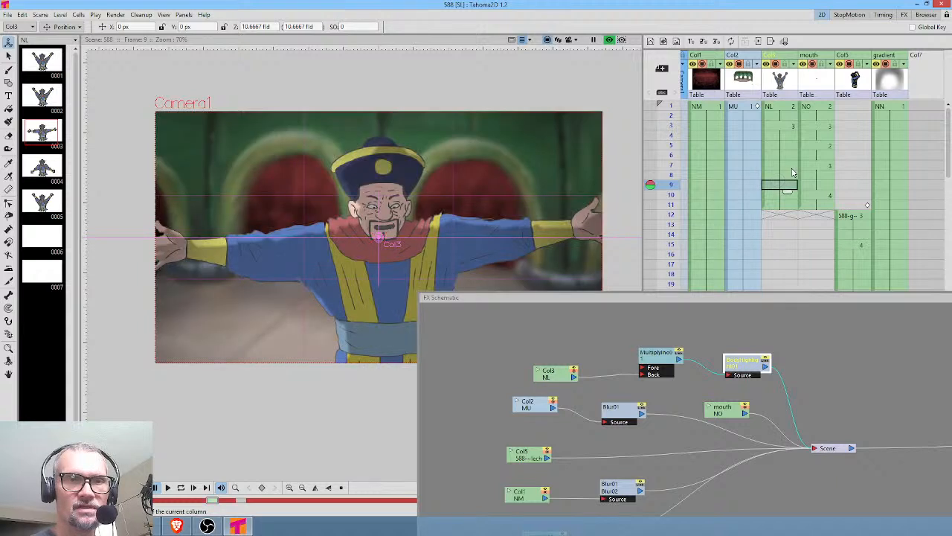
left_click(766, 361)
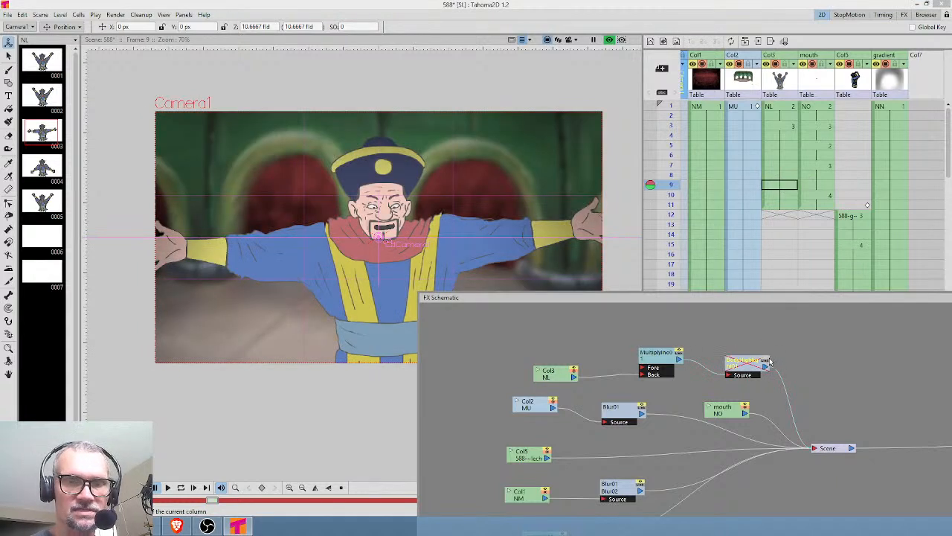
left_click(767, 360)
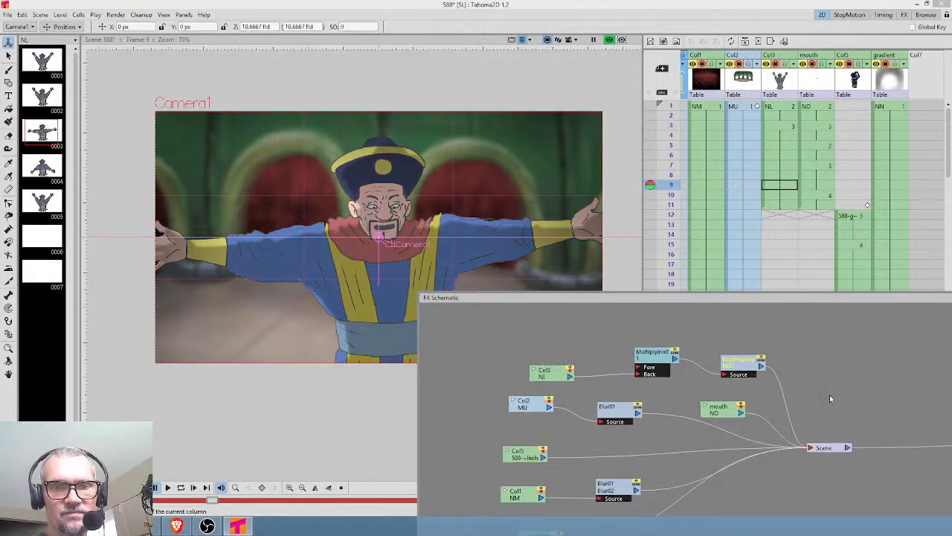
Delete the Multiply node and connect Col3 directly to the BodyHighlight source.
left_click_drag(830, 395, 791, 374)
left_click_drag(514, 356, 503, 348)
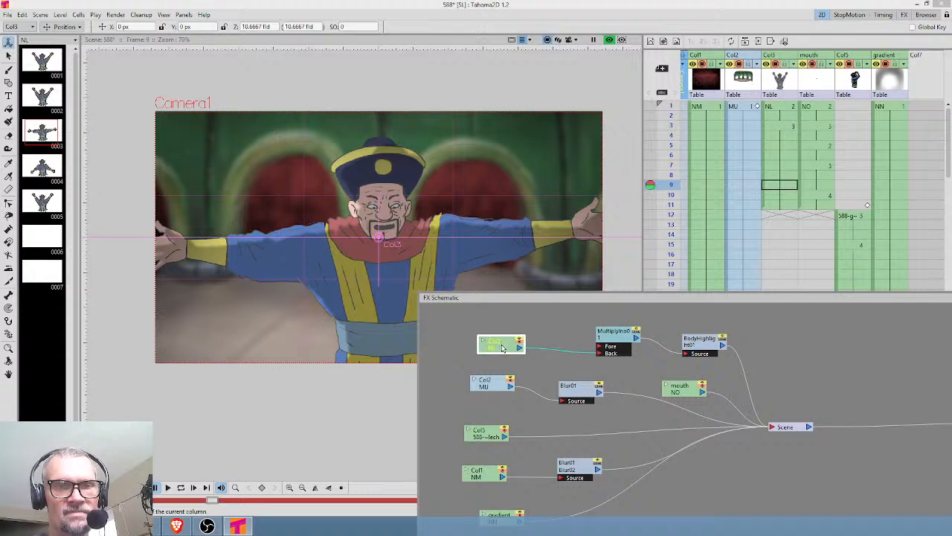
left_click_drag(621, 340, 605, 343)
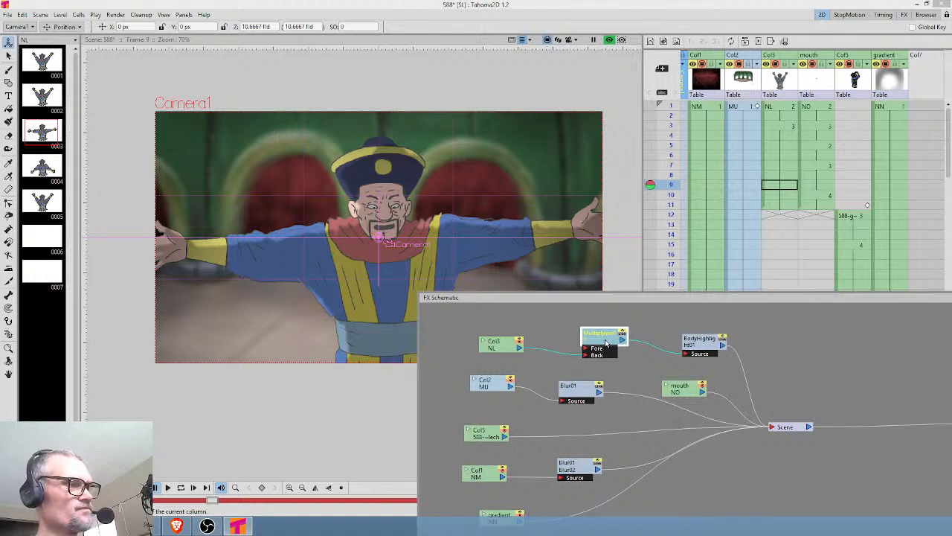
key("Delete")
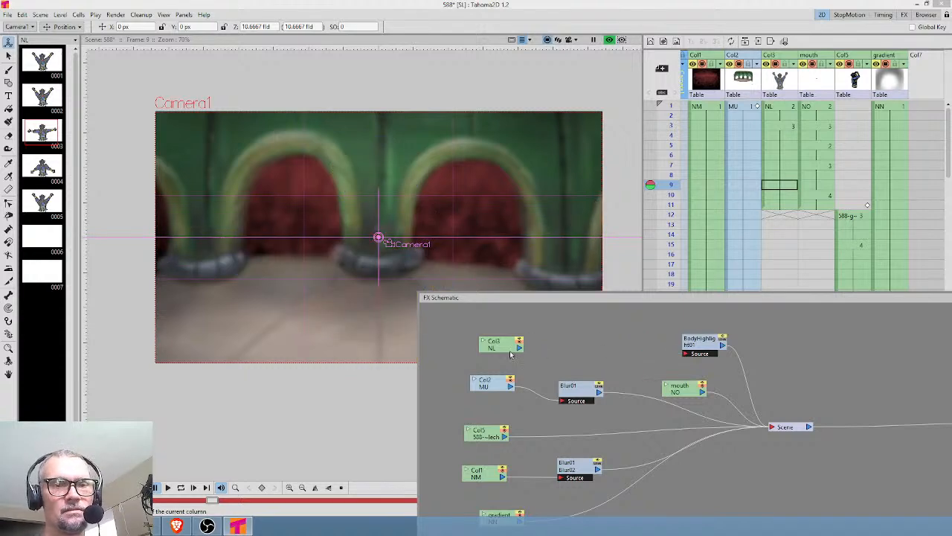
left_click_drag(519, 346, 689, 359)
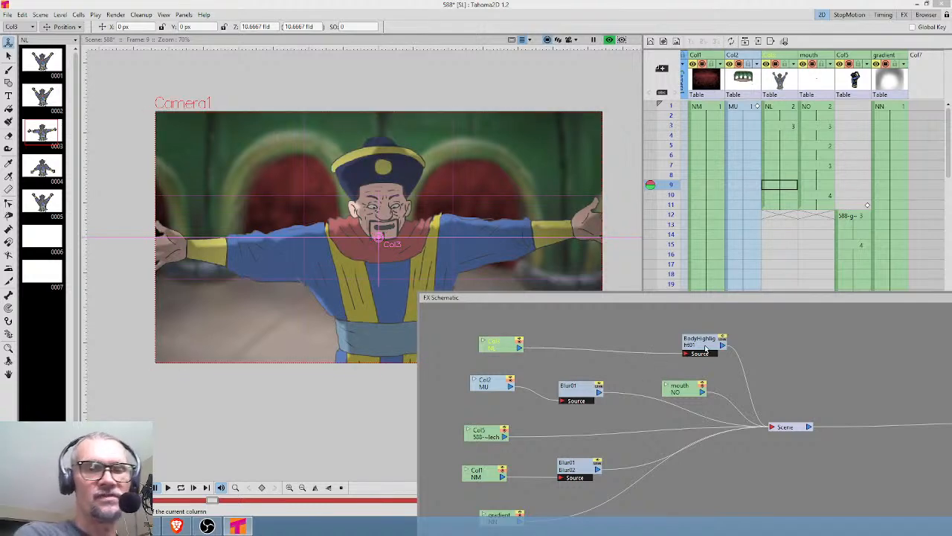
Reposition the BodyHighlight and Col3 nodes in the schematic, checking the 588-golech drawing on frame 12.
left_click_drag(705, 348, 673, 337)
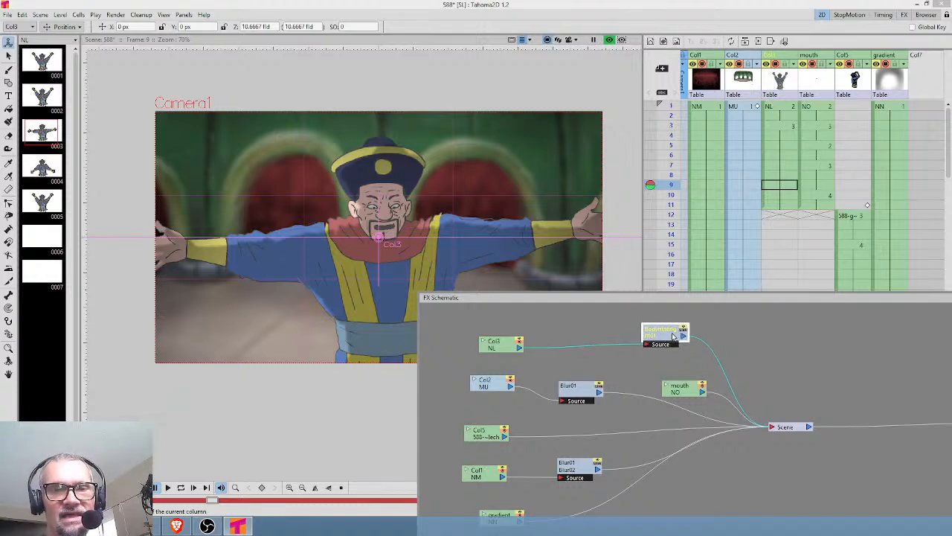
left_click(853, 215)
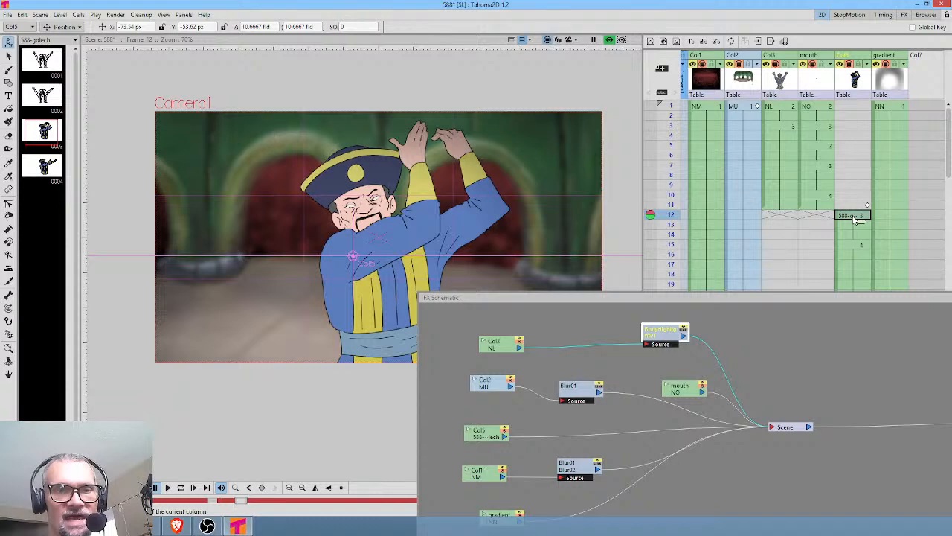
left_click_drag(506, 346, 496, 333)
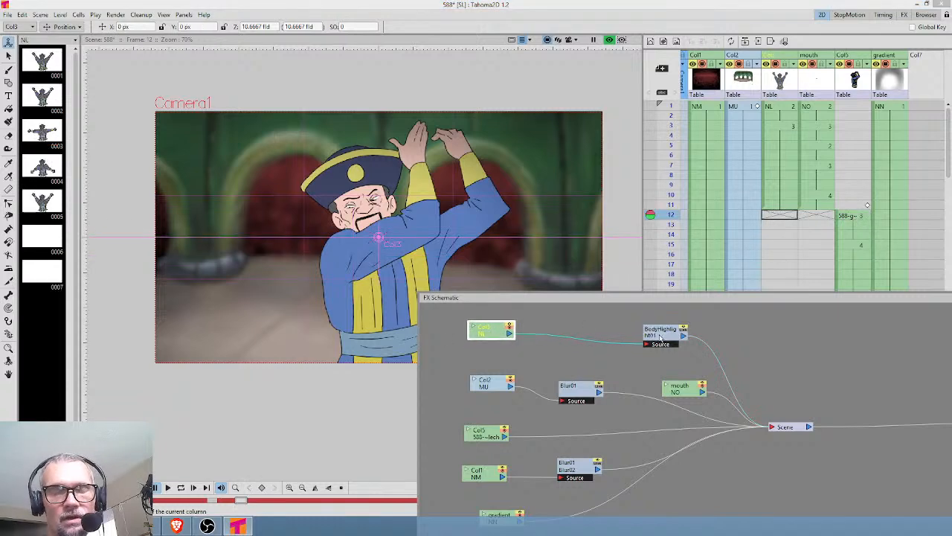
Select the Col5 drawing column and move its node directly beneath the Col3 node in the schematic.
left_click(781, 84)
left_click(851, 79)
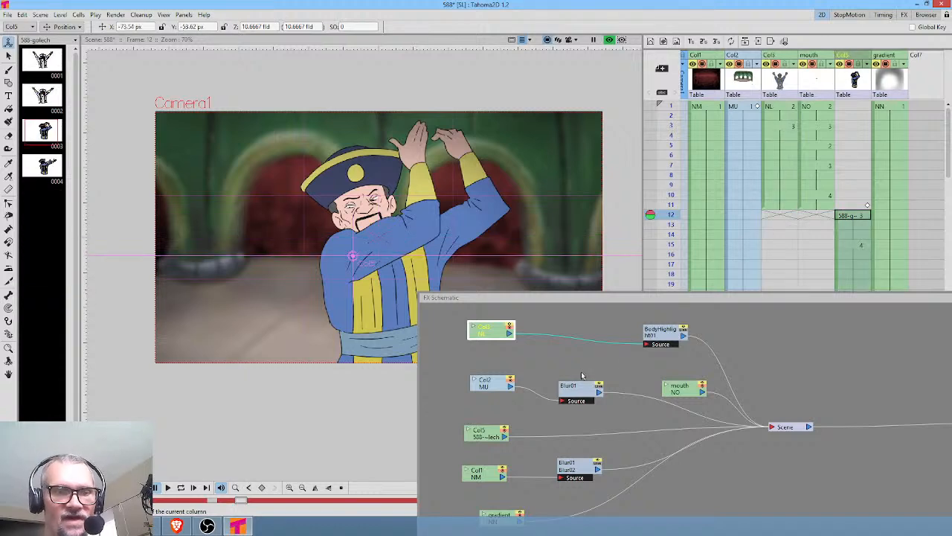
left_click_drag(485, 439, 491, 357)
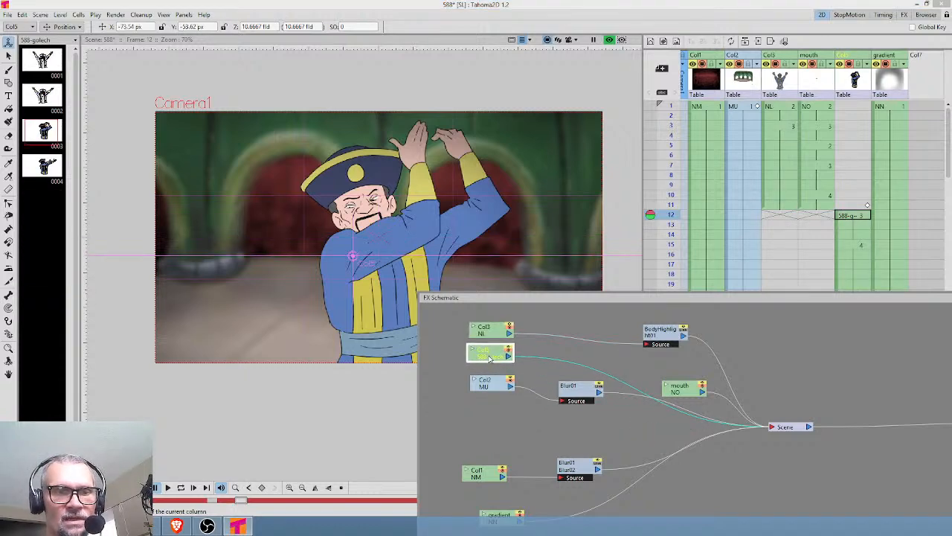
Insert an Over effect between Col3 and BodyHighlight and connect Col5 to its Source2.
right_click(541, 336)
mouse_move(567, 340)
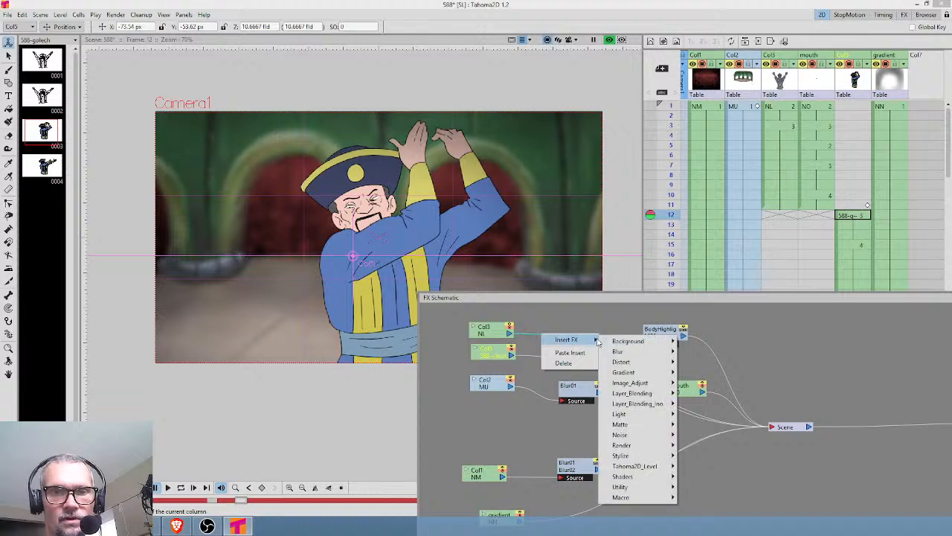
mouse_move(659, 393)
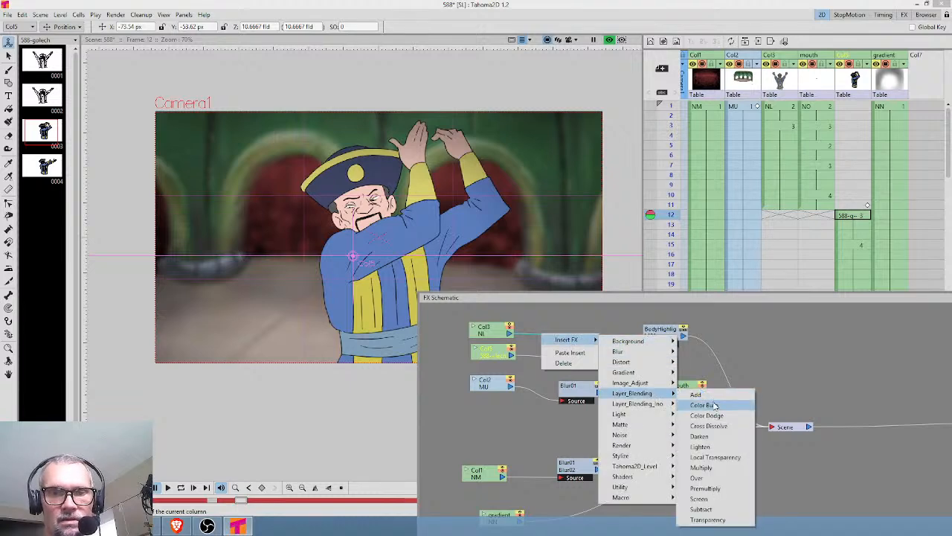
left_click(703, 477)
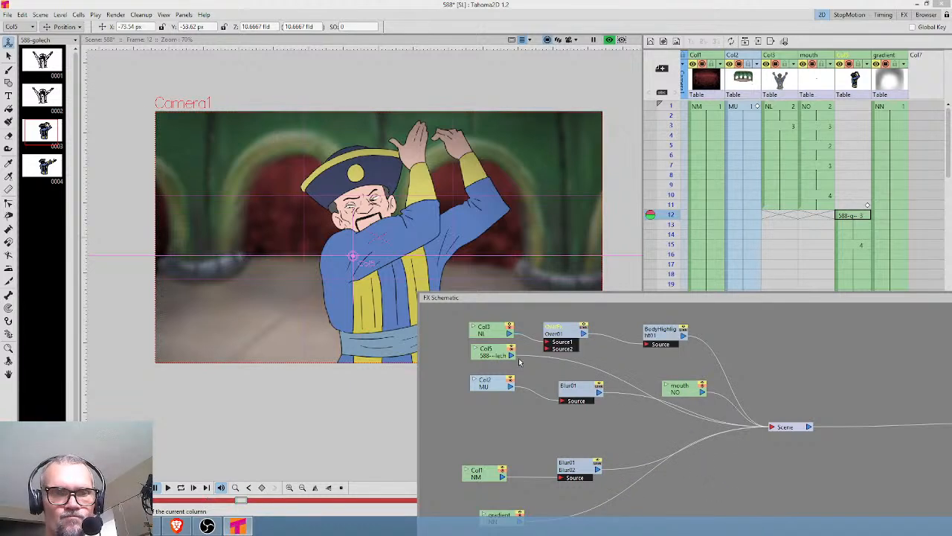
left_click_drag(521, 356, 551, 349)
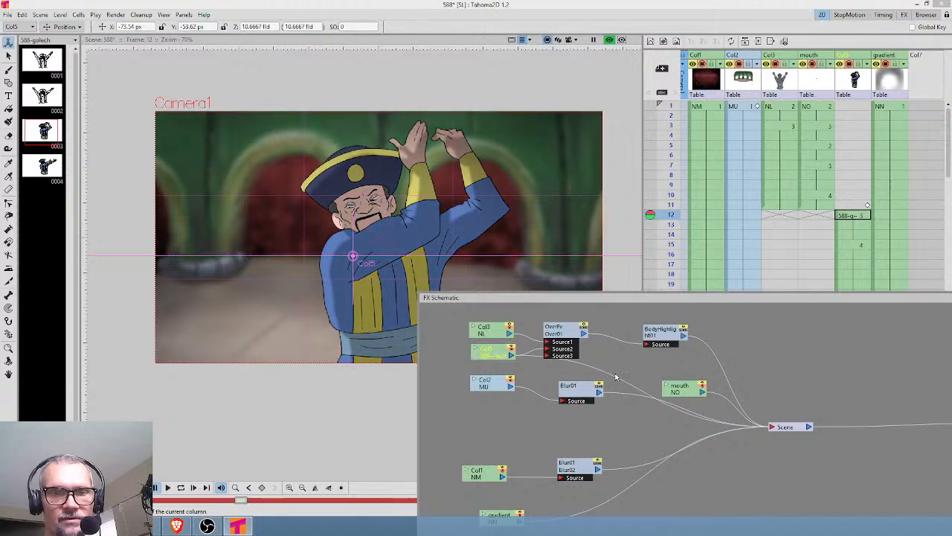
Disconnect Col5 from the Scene node and tidy the positions of the Over, BodyHighlight, Col3 and Col5 nodes.
left_click(577, 333)
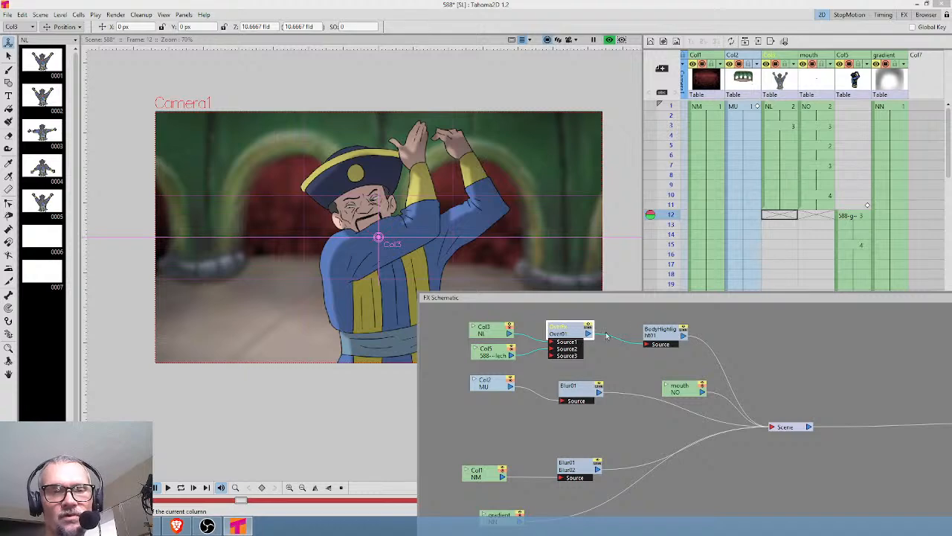
left_click_drag(669, 336, 659, 338)
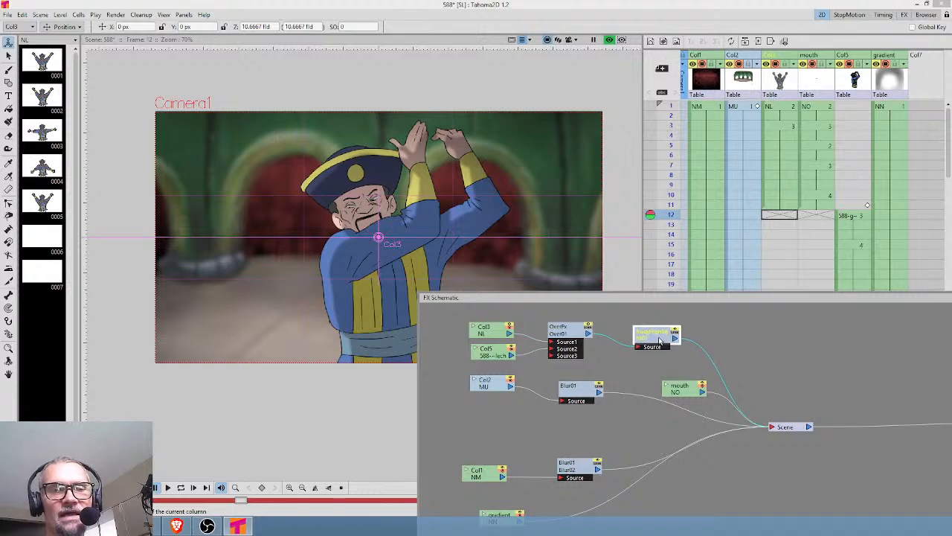
left_click_drag(502, 340, 485, 350)
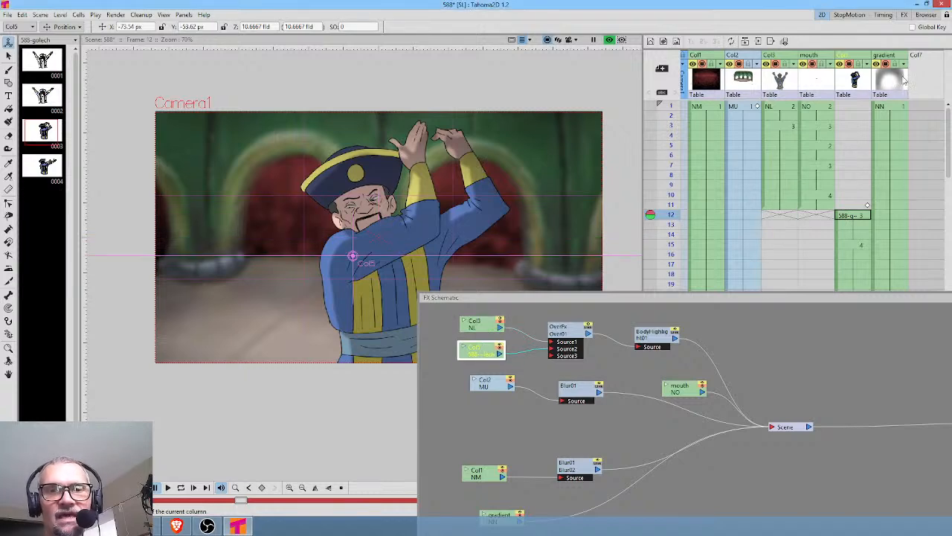
Bring the whole schematic into view, space out the Scene, Col2 blur and mouth nodes, and close the schematic.
left_click(705, 78)
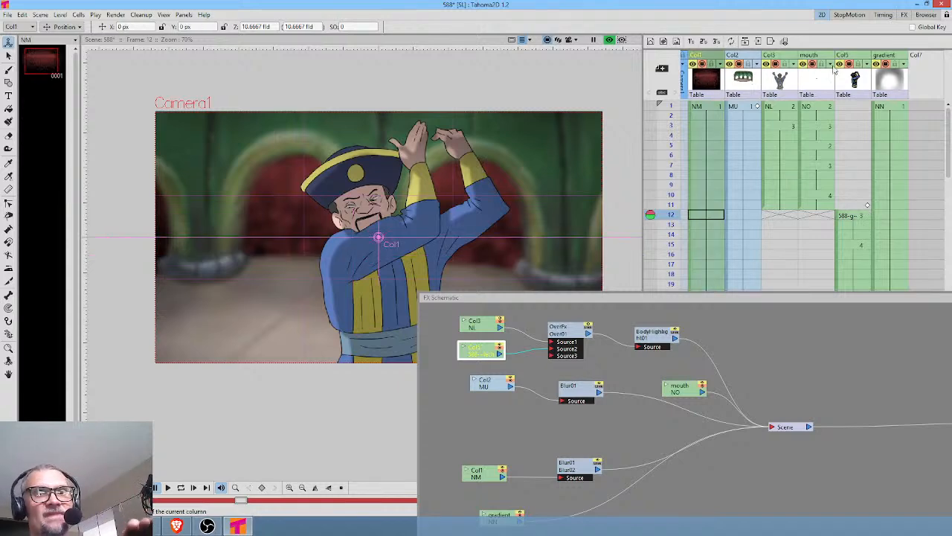
left_click(898, 81)
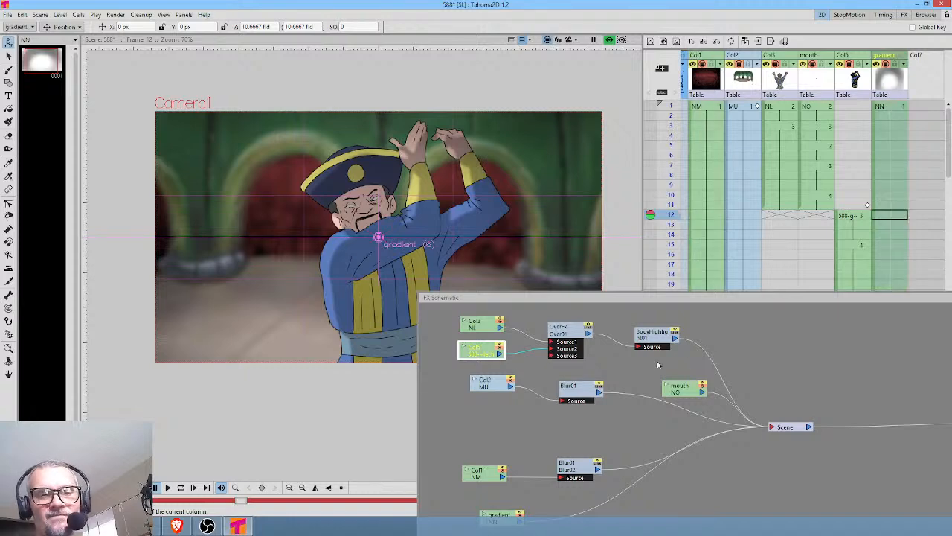
left_click_drag(596, 297, 357, 138)
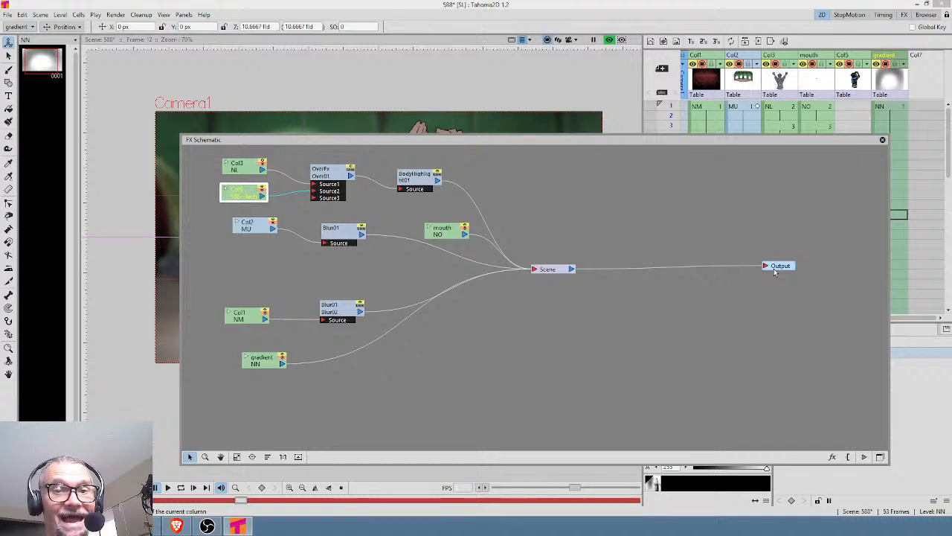
left_click_drag(552, 270, 629, 273)
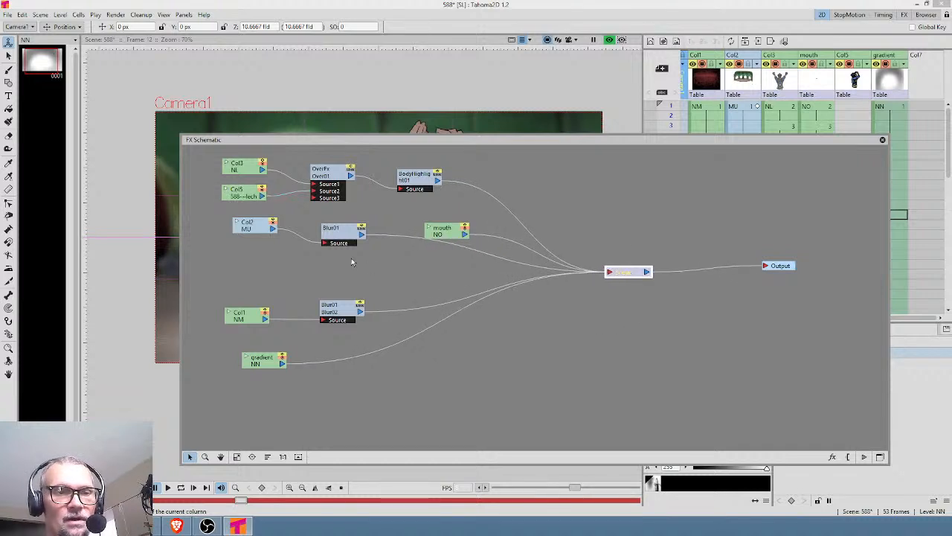
left_click_drag(346, 232, 351, 261)
left_click_drag(449, 233, 442, 225)
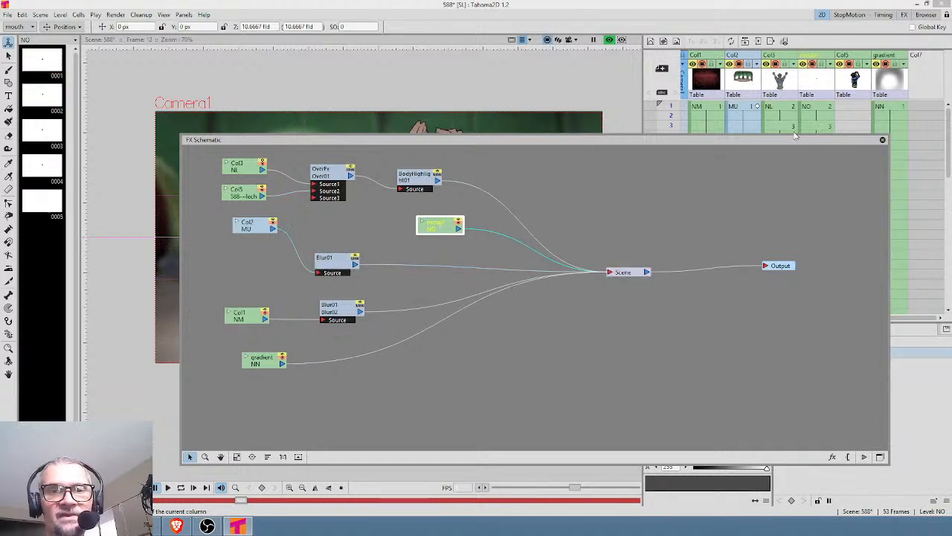
left_click(883, 141)
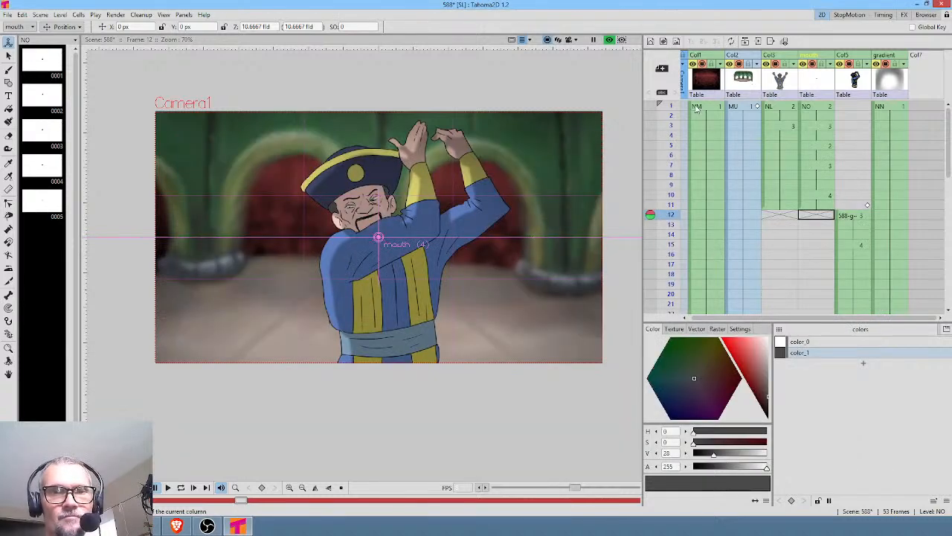
Check the rendered preview on frame 2, frames 10 to 13 and the opening frames through frame 5.
left_click(672, 115)
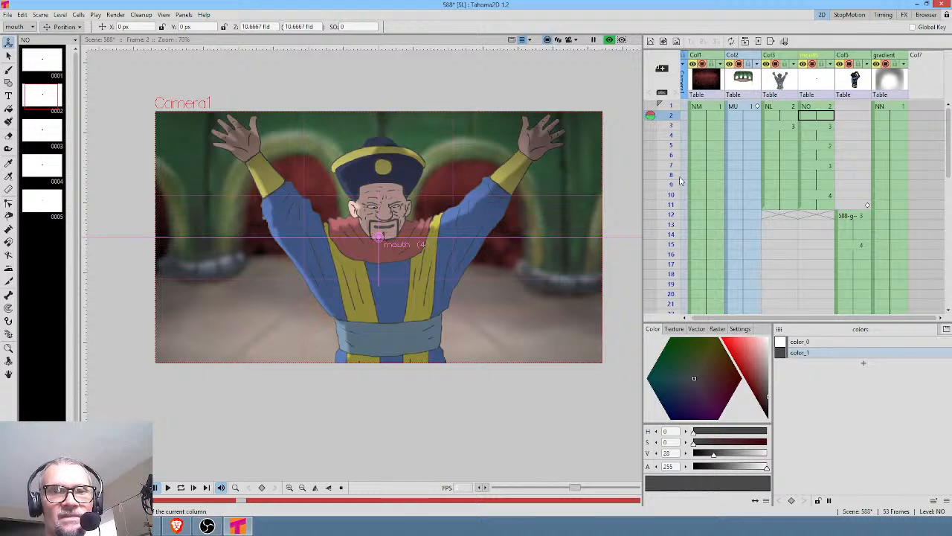
left_click(672, 195)
key("Down")
key("Down")
key("Down")
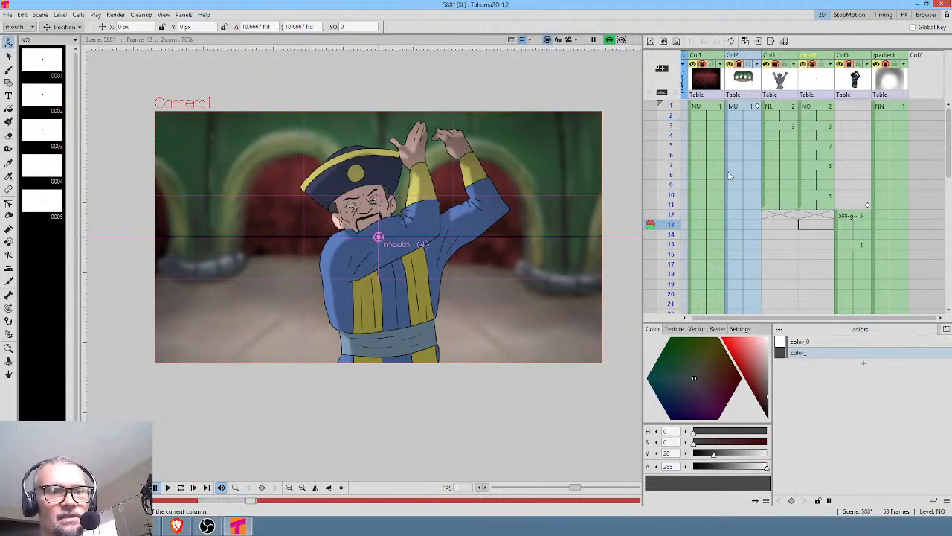
key("ctrl+shift+r")
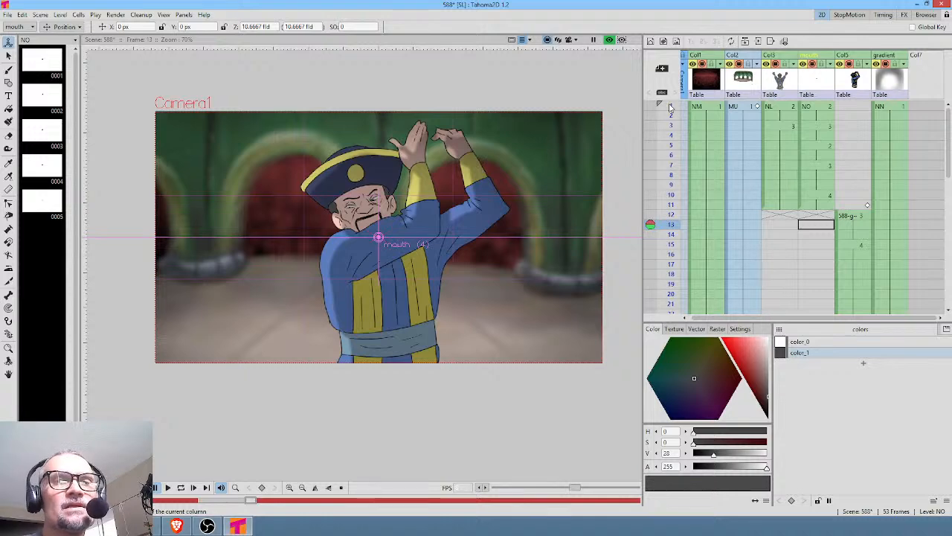
left_click_drag(673, 106, 675, 148)
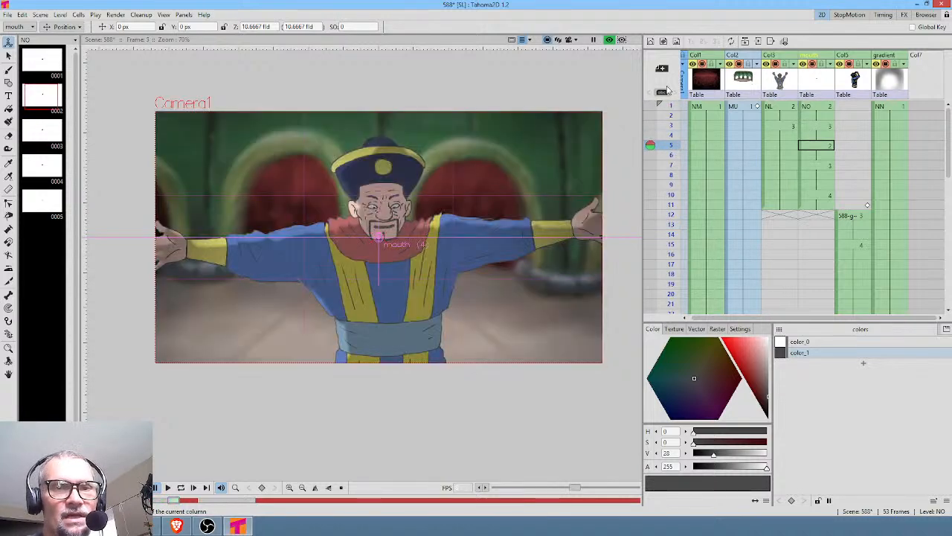
Turn off the preview and scrub through frames 1 to 15 to examine the change of pose at frame 12.
left_click(609, 40)
left_click(668, 106)
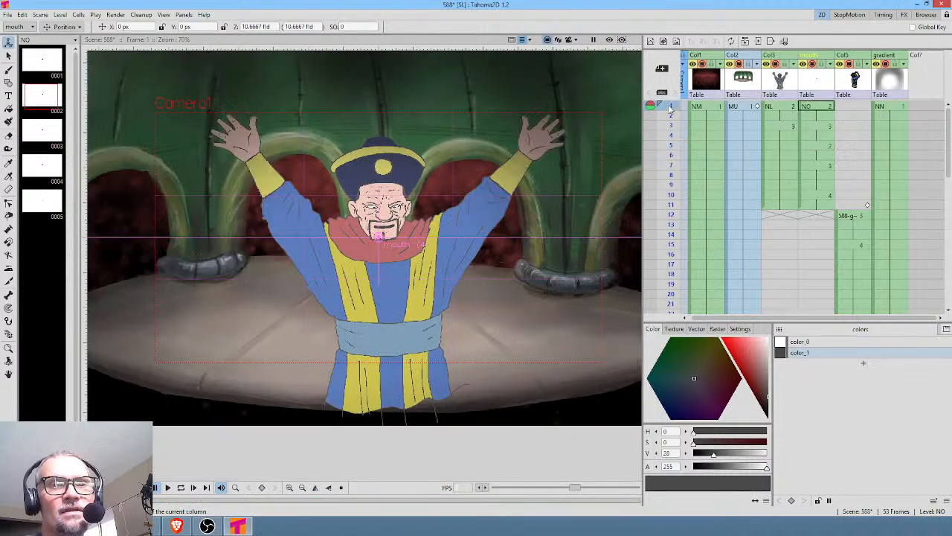
left_click(671, 126)
mouse_move(671, 158)
left_mouse_down()
mouse_move(651, 209)
mouse_move(664, 108)
mouse_move(667, 250)
mouse_move(669, 208)
left_mouse_up()
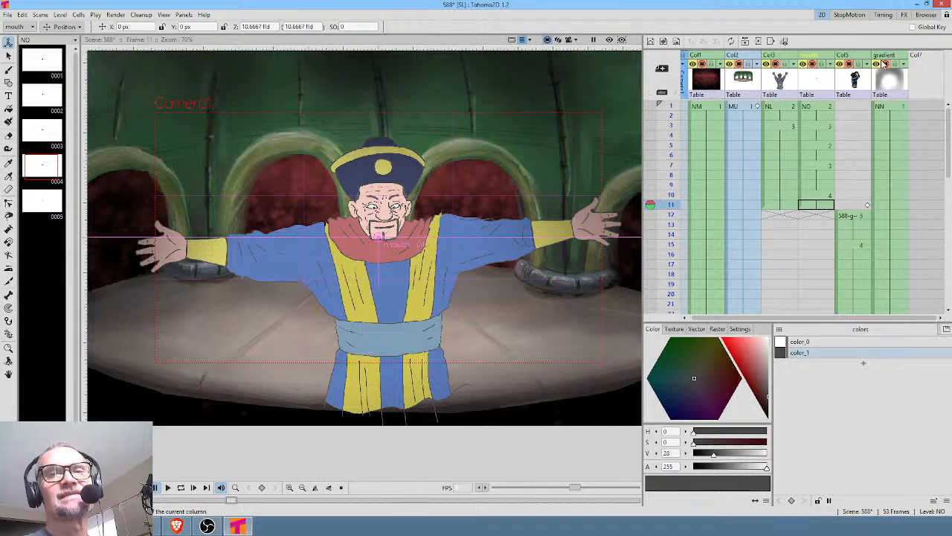
mouse_move(887, 57)
left_mouse_down()
mouse_move(912, 63)
mouse_move(902, 65)
left_mouse_up()
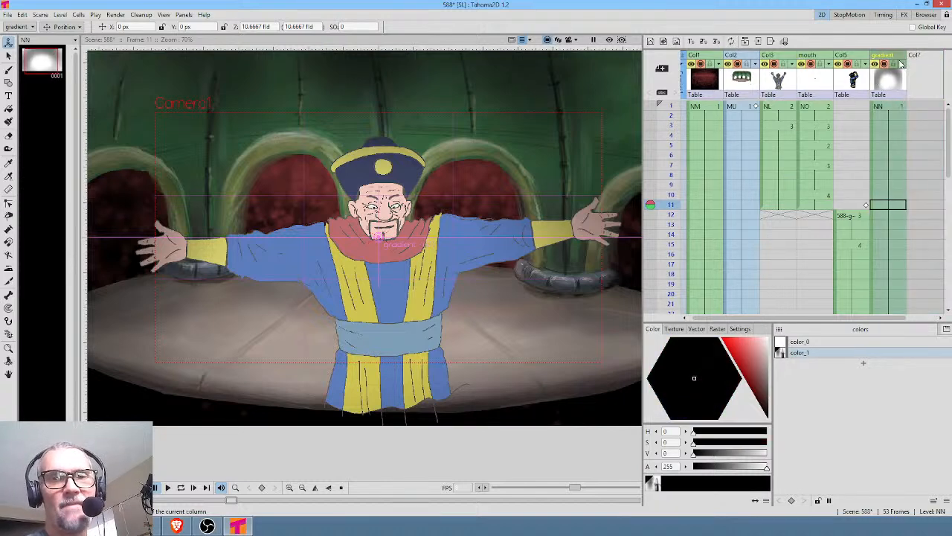
left_click_drag(669, 108, 671, 247)
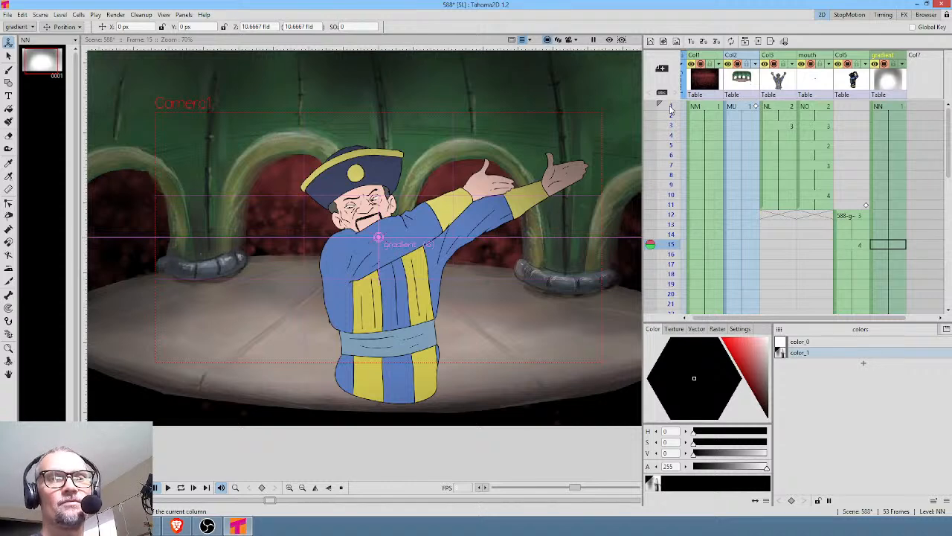
left_click_drag(669, 112, 675, 237)
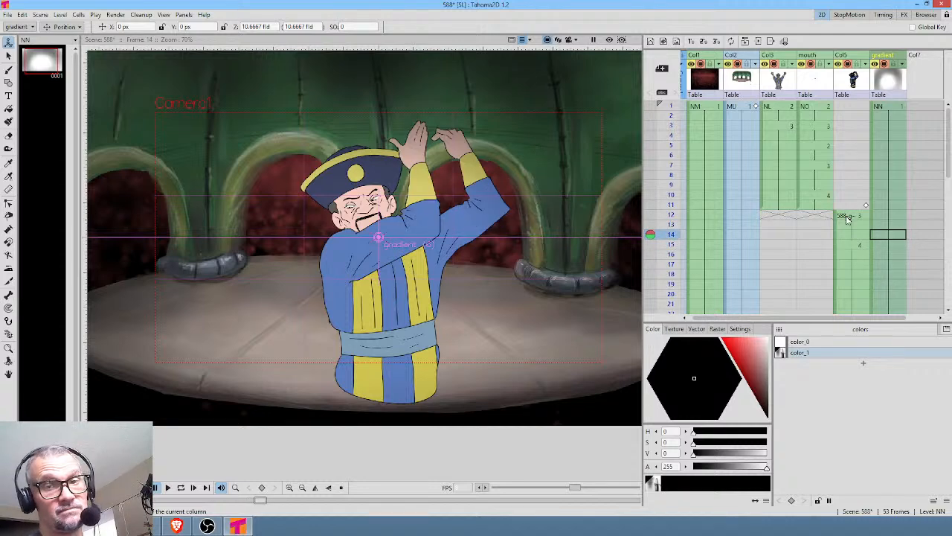
left_click(848, 216)
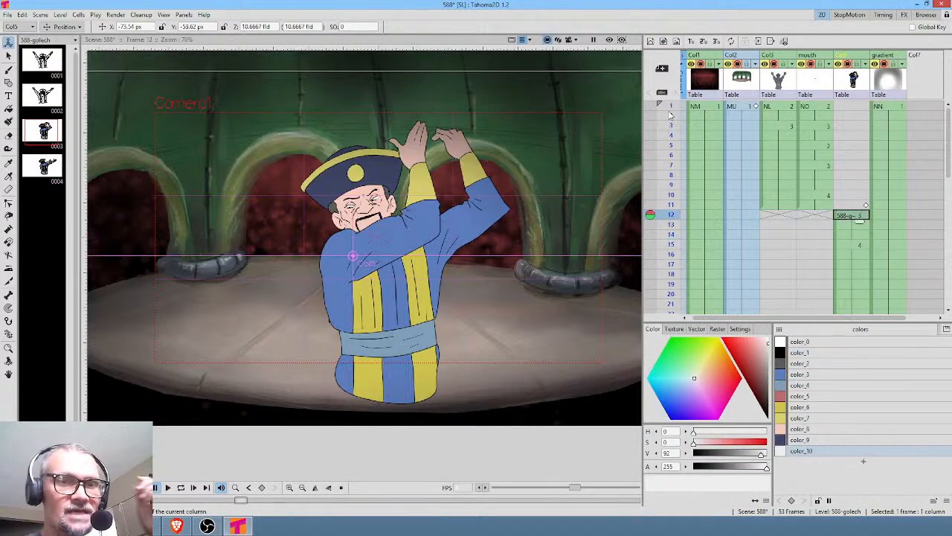
left_click_drag(669, 112, 700, 207)
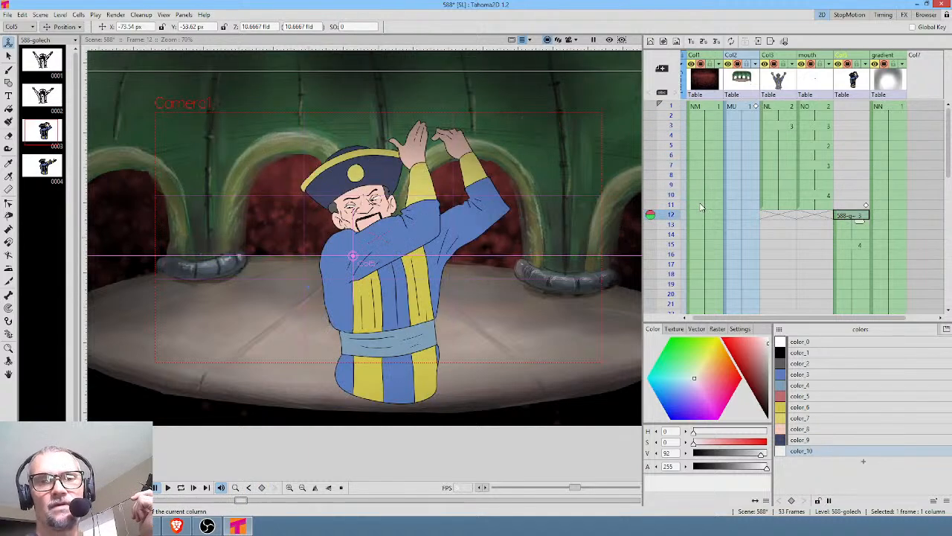
Move the gradient column one place over to leave Col6 empty, and reorder the mouth column after the 588-golech column.
left_click(885, 56)
left_click_drag(914, 59, 919, 60)
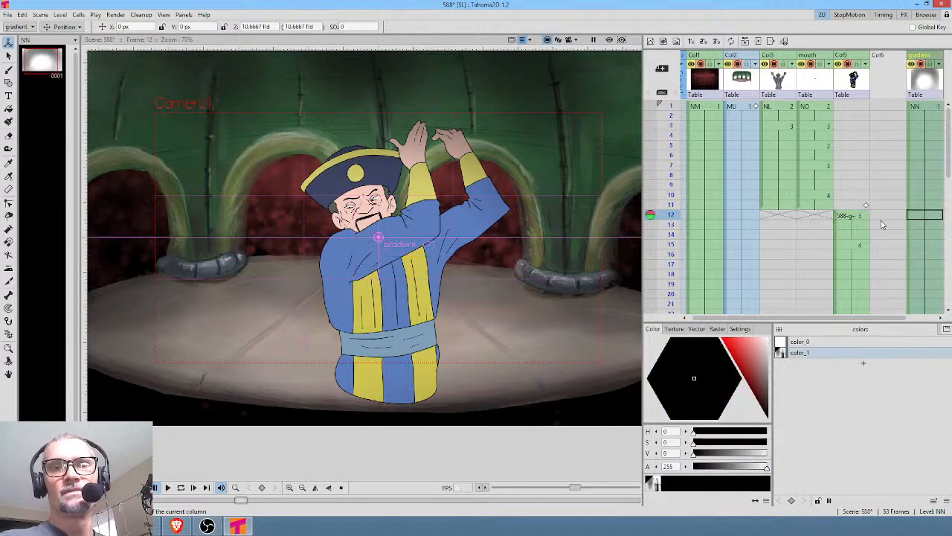
left_click(884, 217)
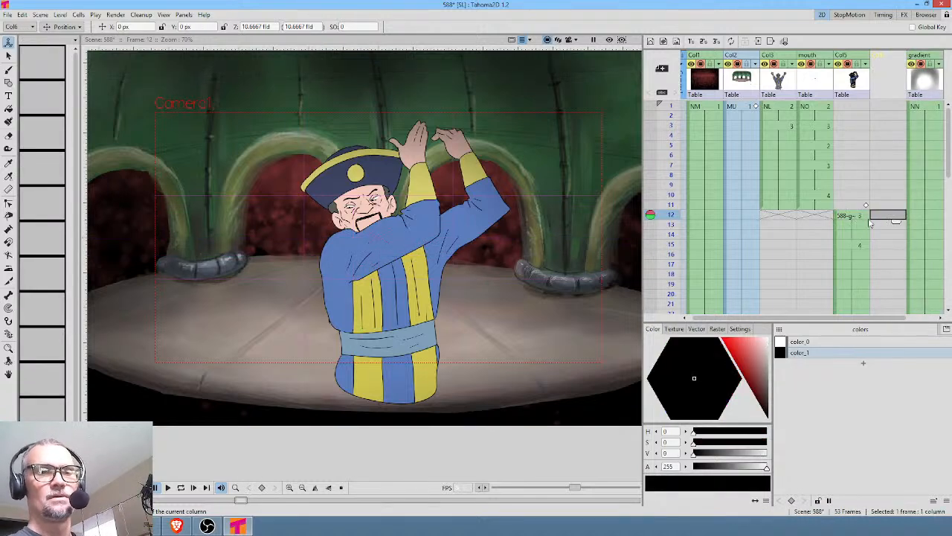
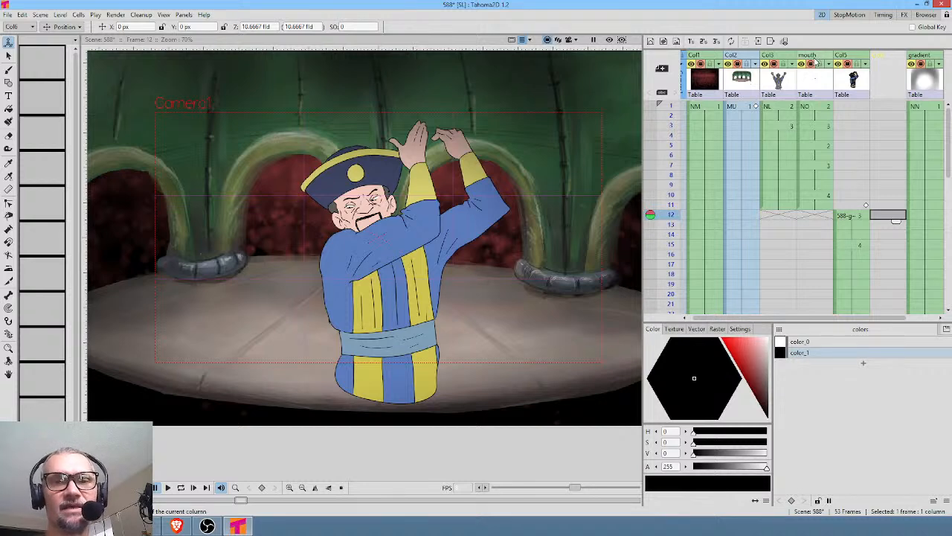
left_click_drag(814, 61, 849, 64)
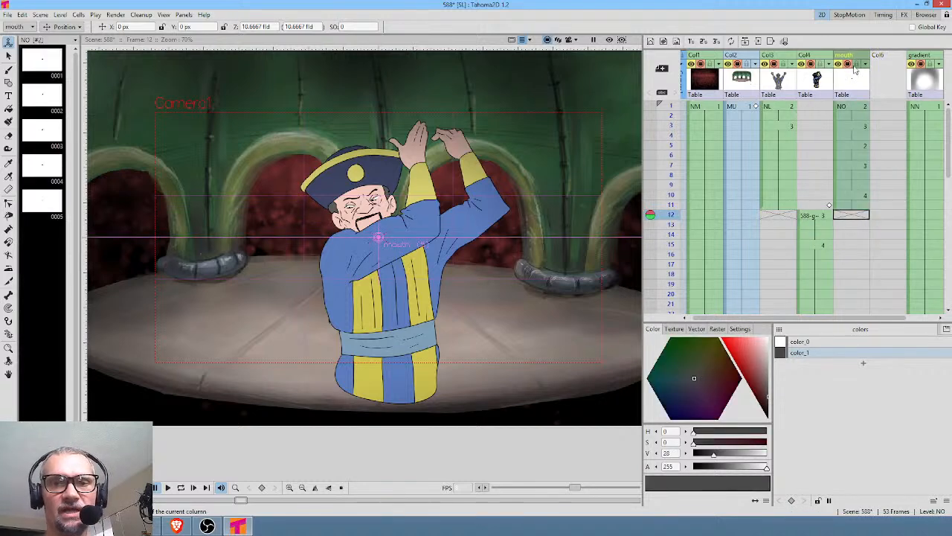
Place mouth drawing 3 of level NO in the empty Col6 column at frame 12.
left_click(856, 216)
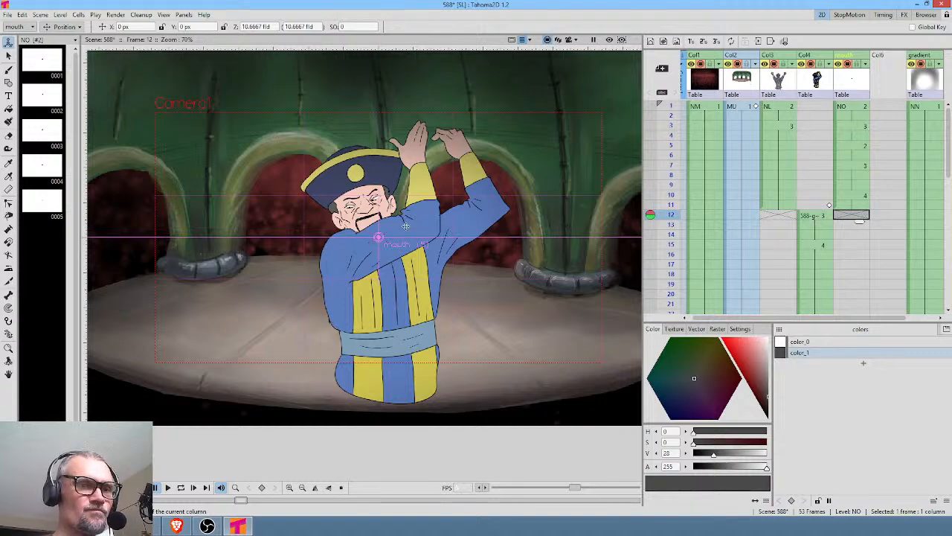
scroll(393, 240, "up", 3)
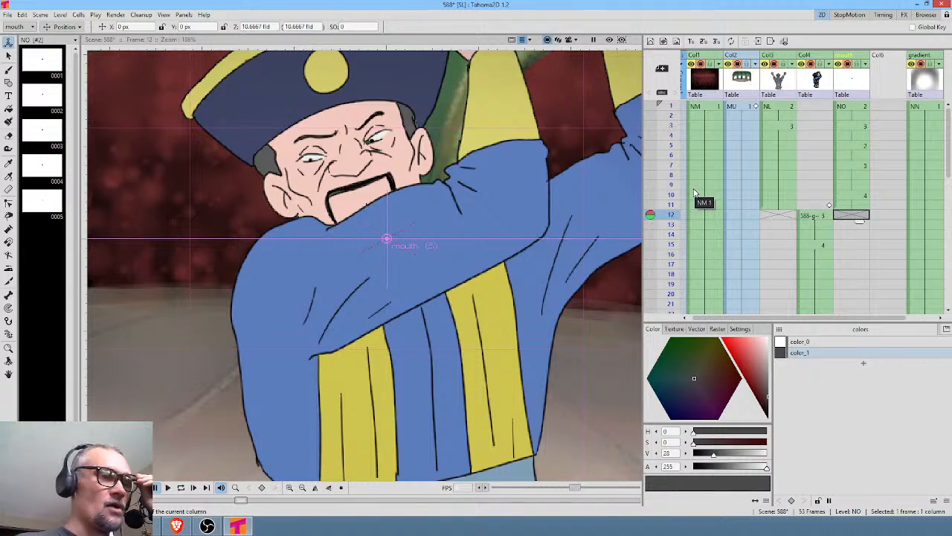
left_click(46, 131)
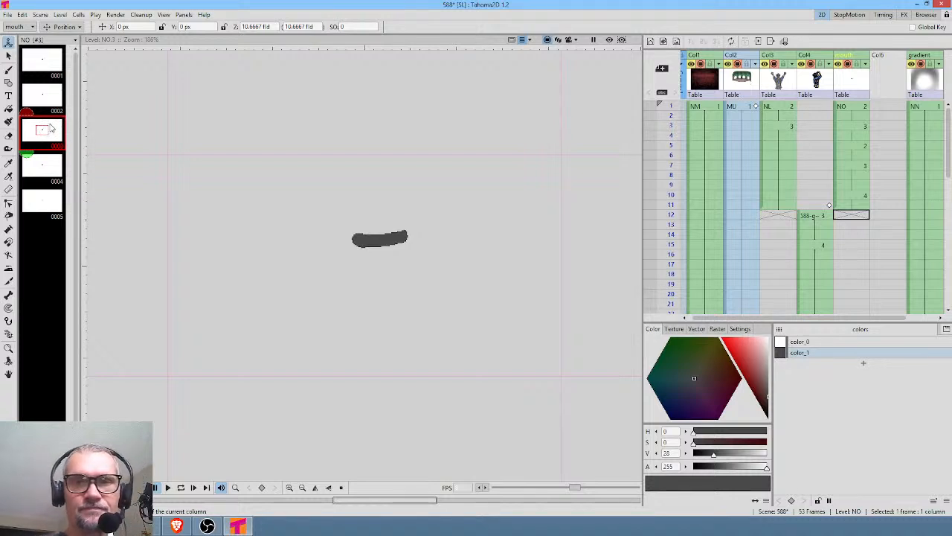
left_click_drag(50, 129, 889, 217)
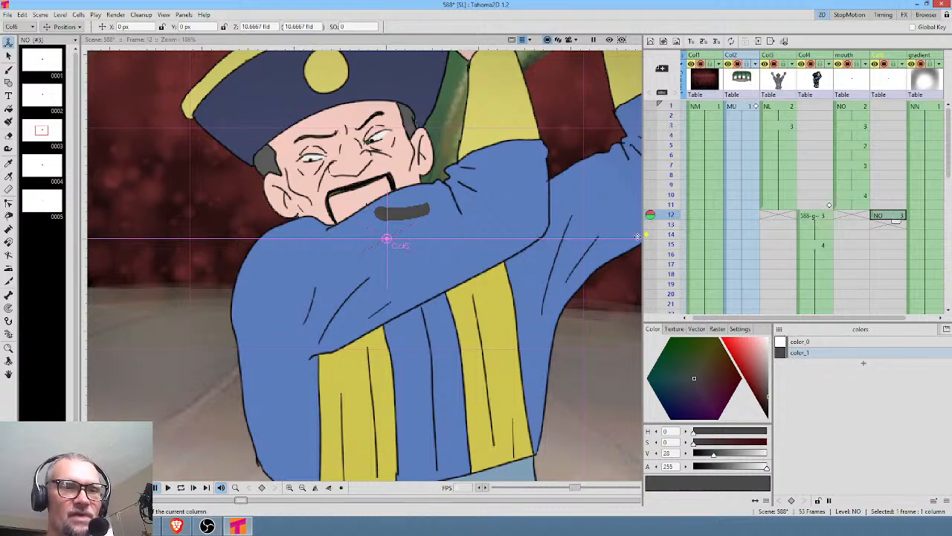
Move the pivot center of Col6 onto the mouth drawing, at about X 19.55 px and Y 28.3 px.
left_click(65, 28)
left_click(62, 88)
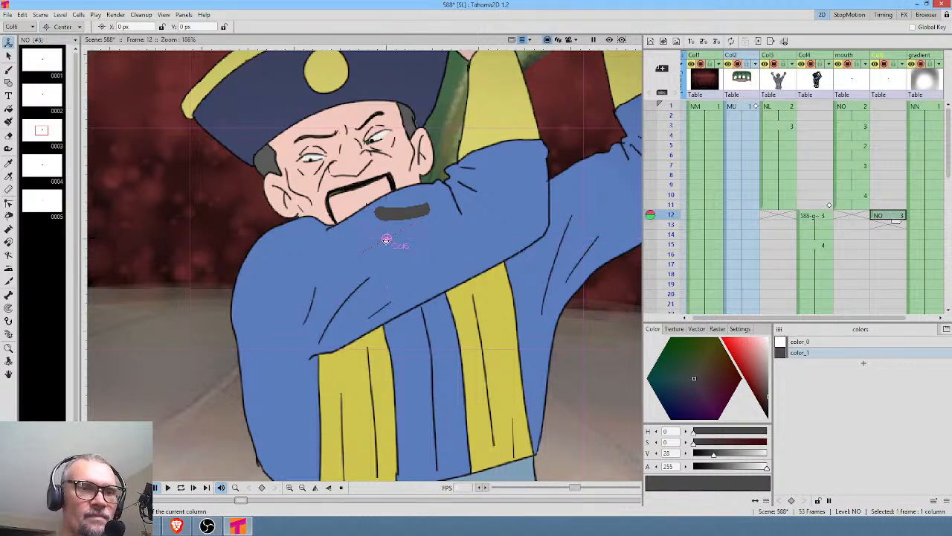
left_click_drag(400, 239, 404, 213)
Fit the Col6 mouth inside the moustache at frame 12, rotated 14.9° and positioned at X -44.03 px, Y 17.31 px.
left_click(64, 27)
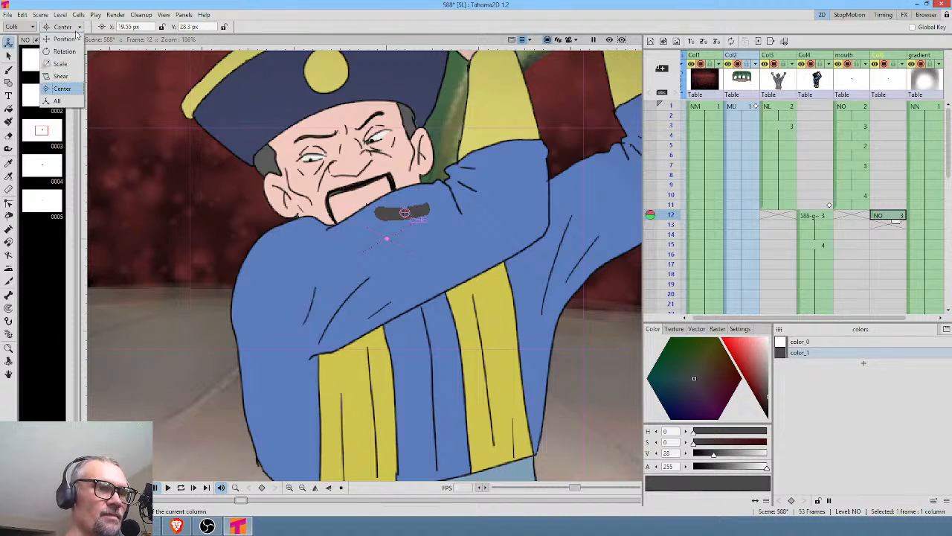
left_click(64, 39)
left_click_drag(459, 234, 418, 218)
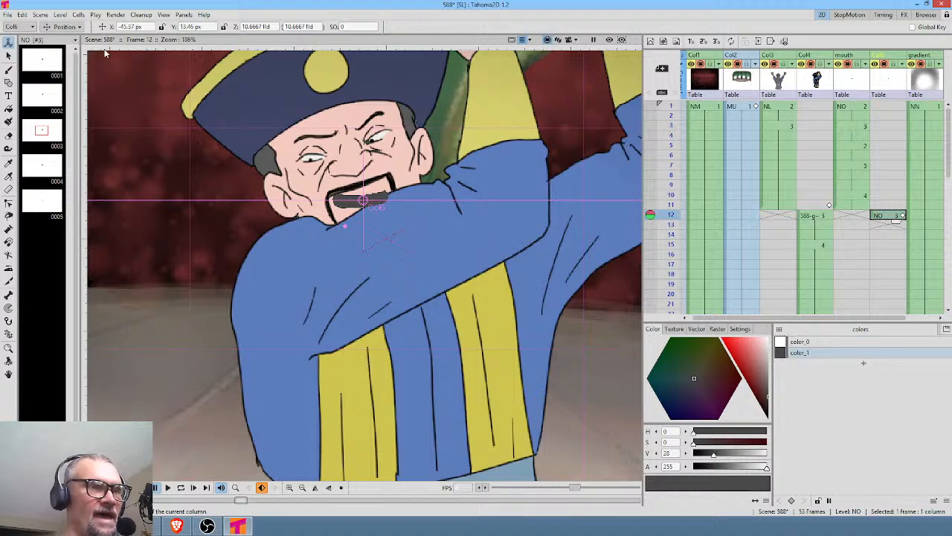
left_click(79, 28)
left_click(65, 51)
left_click_drag(521, 267, 521, 242)
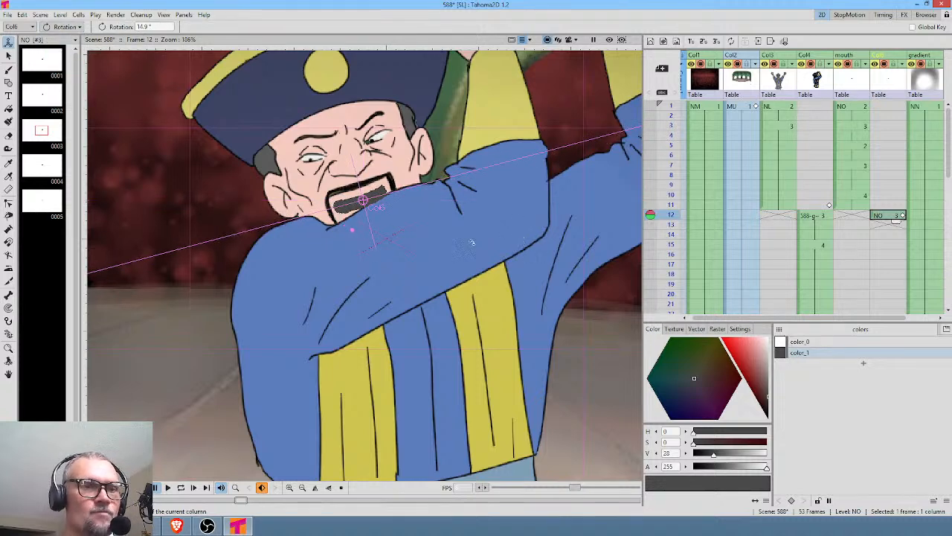
left_click(65, 27)
left_click(63, 41)
left_click_drag(404, 238, 405, 239)
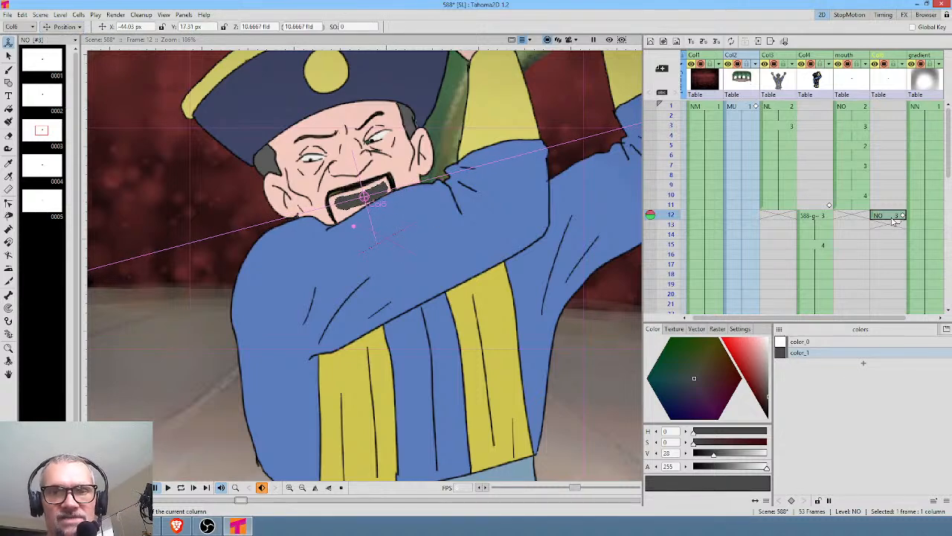
Extend mouth drawing 3 through frame 13 in Col6 and place drawing 2 on frames 14 and 15.
left_click_drag(898, 223, 898, 232)
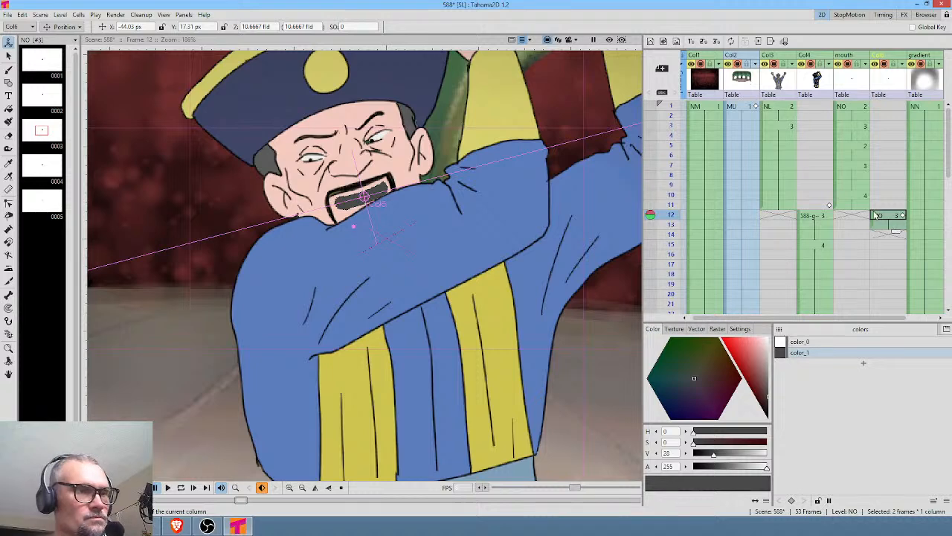
left_click(50, 162)
left_click(43, 97)
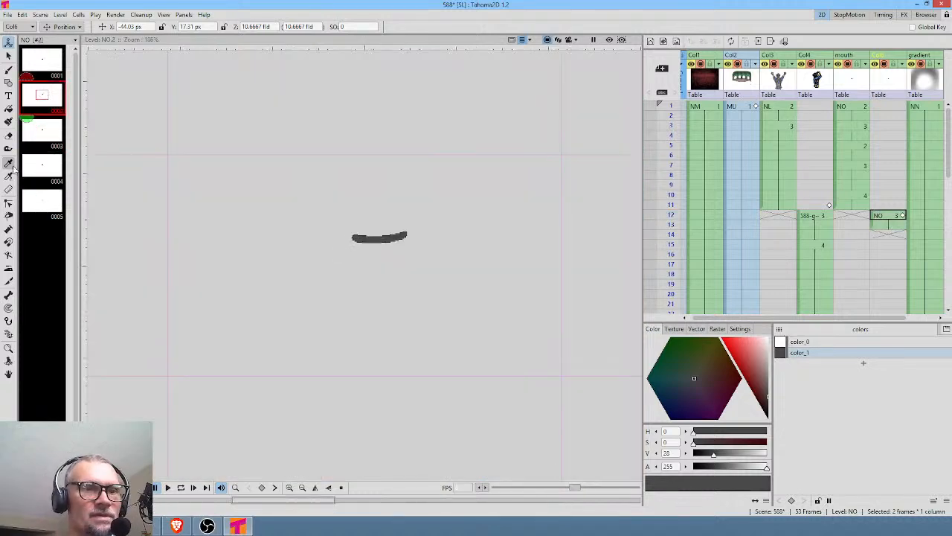
mouse_move(43, 98)
left_mouse_down()
mouse_move(143, 89)
mouse_move(892, 240)
mouse_move(897, 258)
left_mouse_up()
left_click(895, 236)
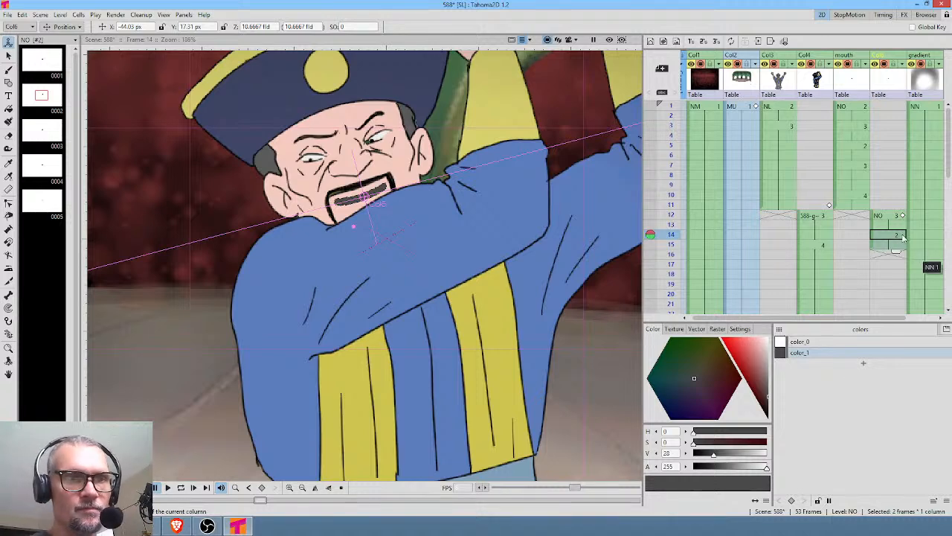
Rearrange the Col6 mouth cells on twos as drawing 2 at frame 12, drawing 3 at frame 14 and drawing 2 at frame 16.
left_click(890, 216)
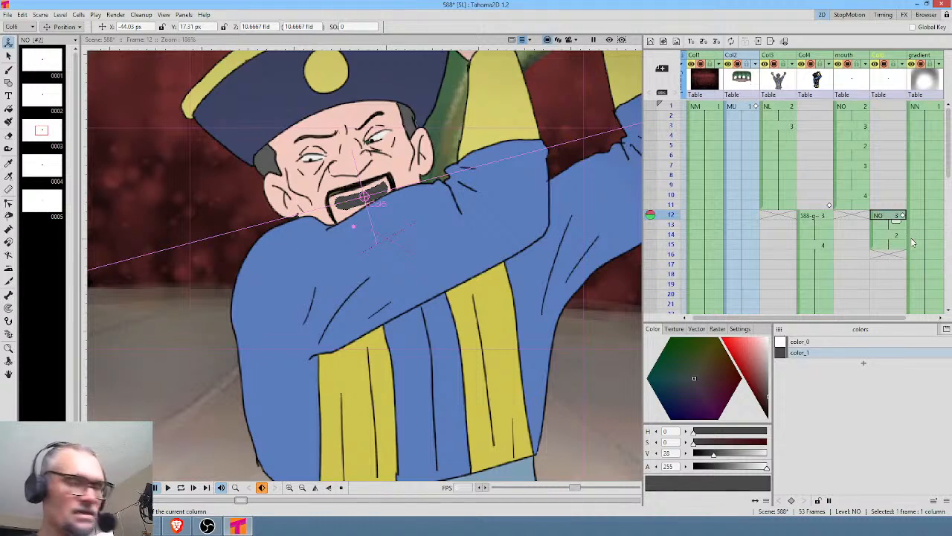
left_click_drag(897, 222, 898, 254)
left_click(898, 236)
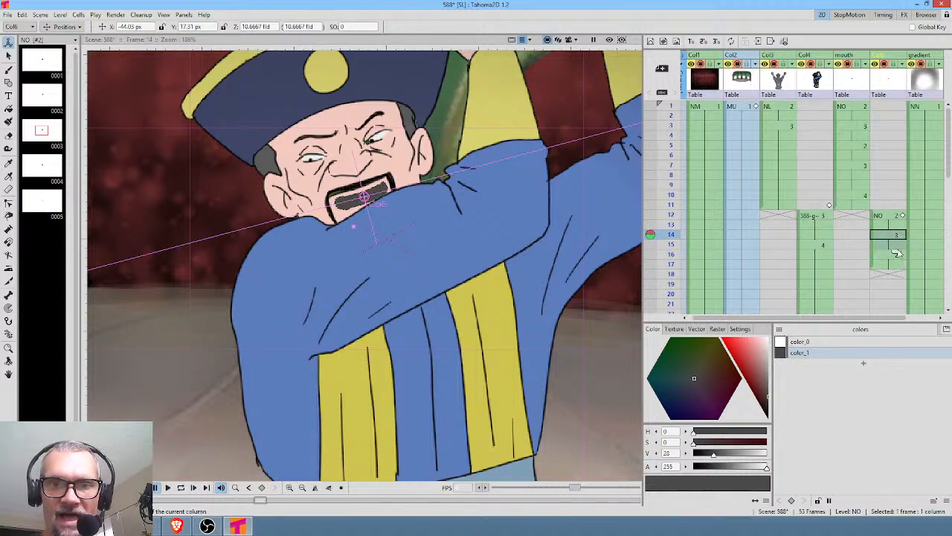
Place mouth drawing 4 at frame 18 in Col6 and extend it through frame 43.
left_click(896, 265)
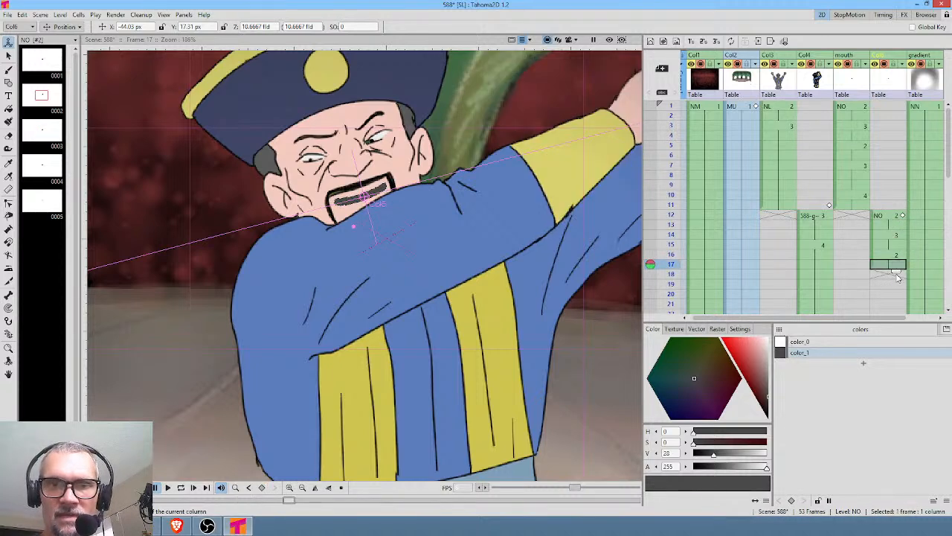
left_click(52, 173)
left_click(42, 203)
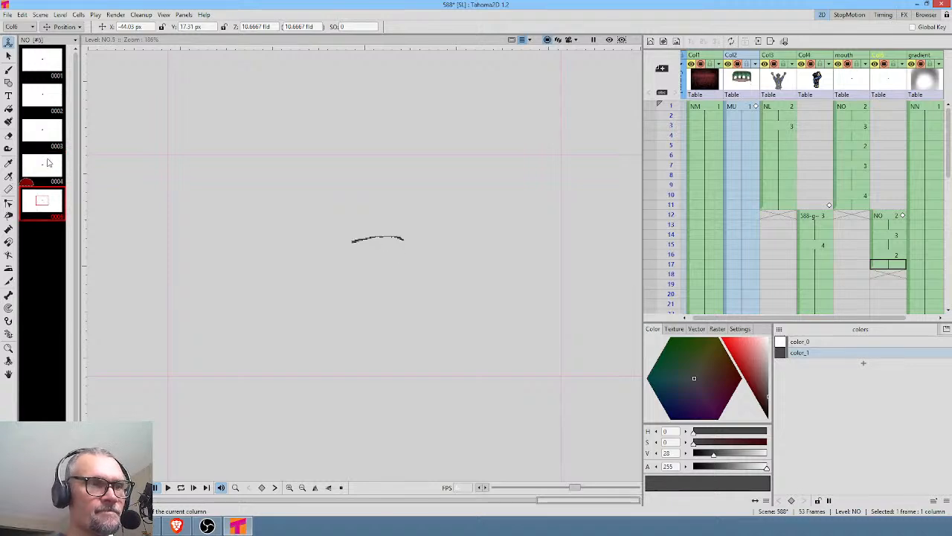
mouse_move(47, 162)
left_mouse_down()
mouse_move(410, 223)
mouse_move(902, 279)
mouse_move(893, 335)
mouse_move(897, 275)
left_mouse_up()
left_click(894, 275)
left_click_drag(869, 161, 874, 297)
left_click_drag(889, 119, 873, 220)
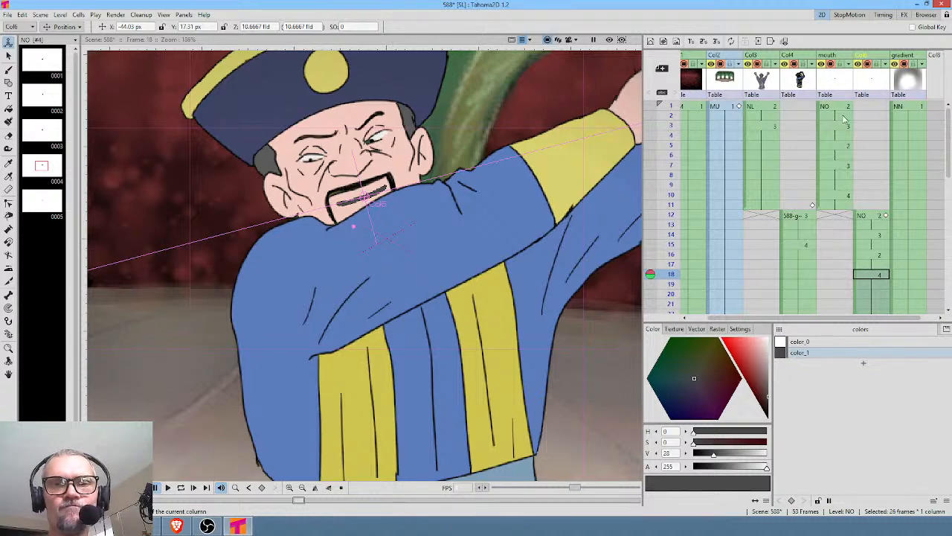
Compare the mouth on frames 11 and 12, and scrub the opening frames through frame 7.
middle_click(844, 118)
left_click(888, 216)
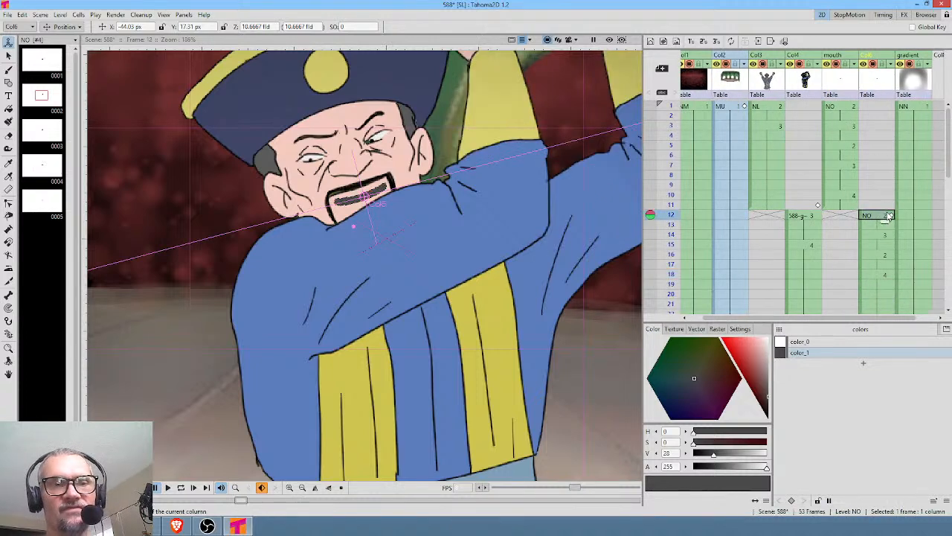
left_click(843, 206)
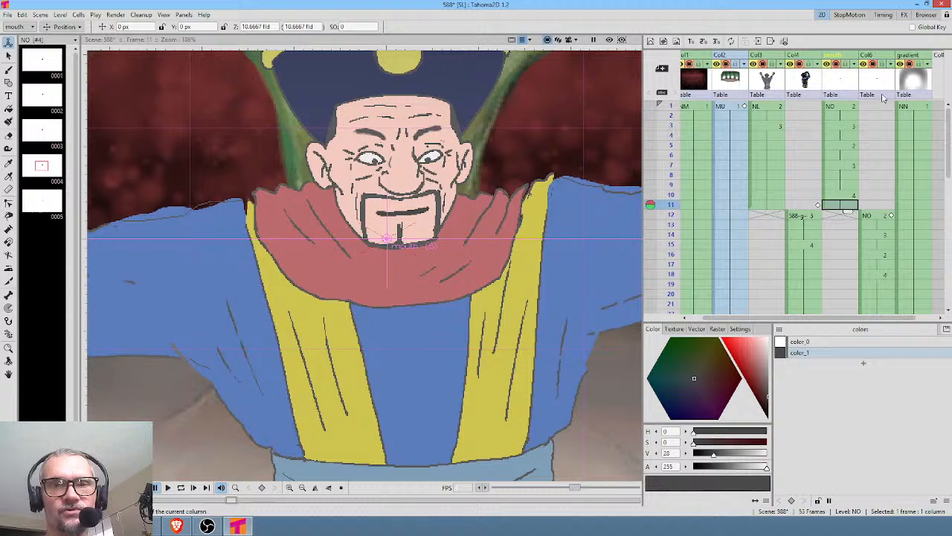
left_click(885, 217)
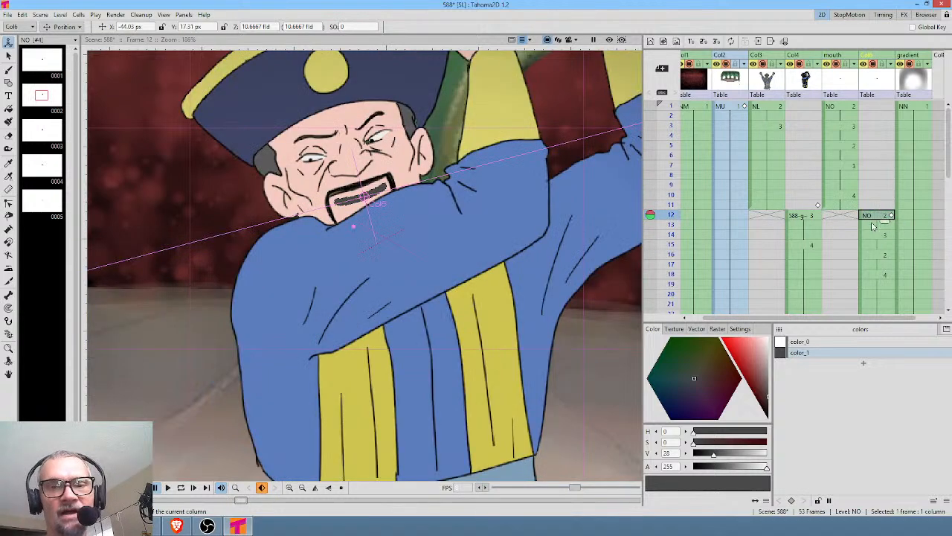
mouse_move(672, 110)
left_mouse_down()
mouse_move(672, 195)
mouse_move(672, 127)
mouse_move(668, 159)
left_mouse_up()
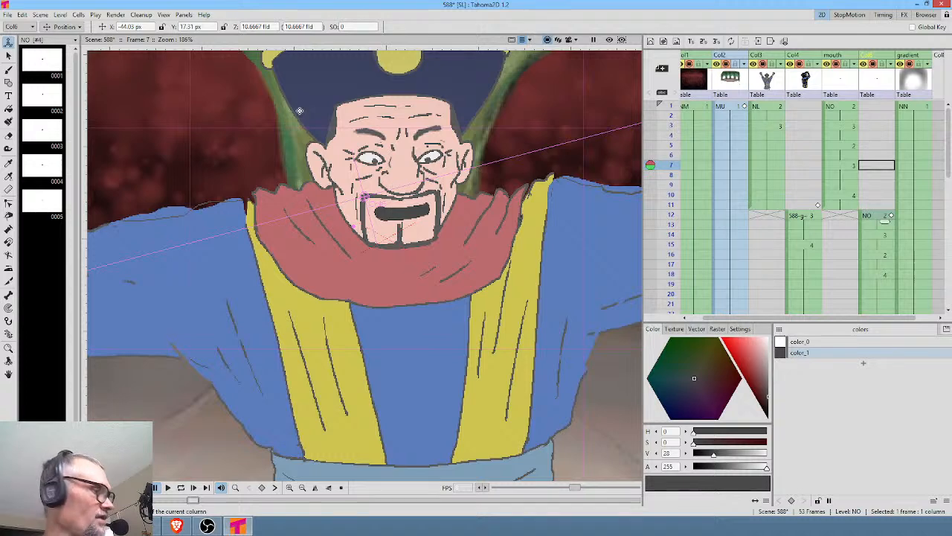
Try pushing the red Col1 background back to Z 14.8979 at frame 7 in the 3D view, then delete that keyframe.
key("alt+0")
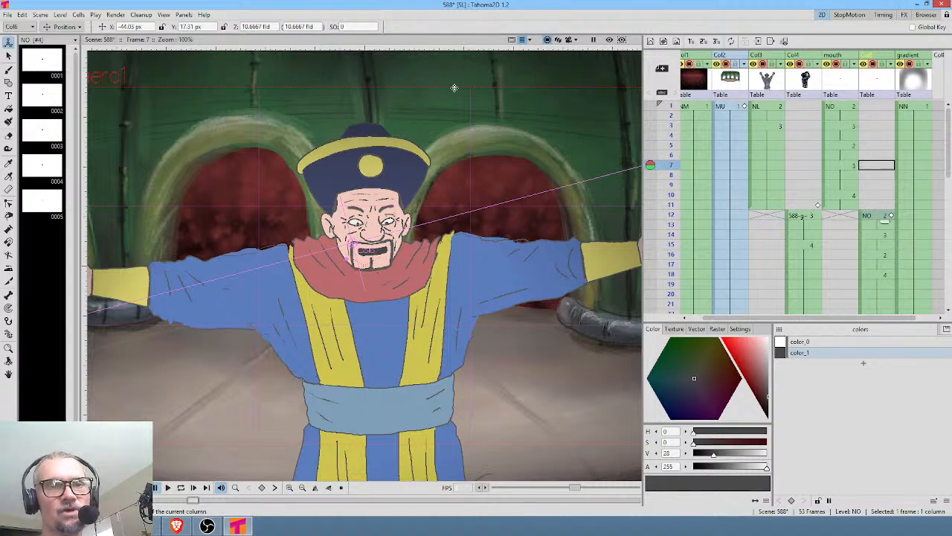
left_click(558, 40)
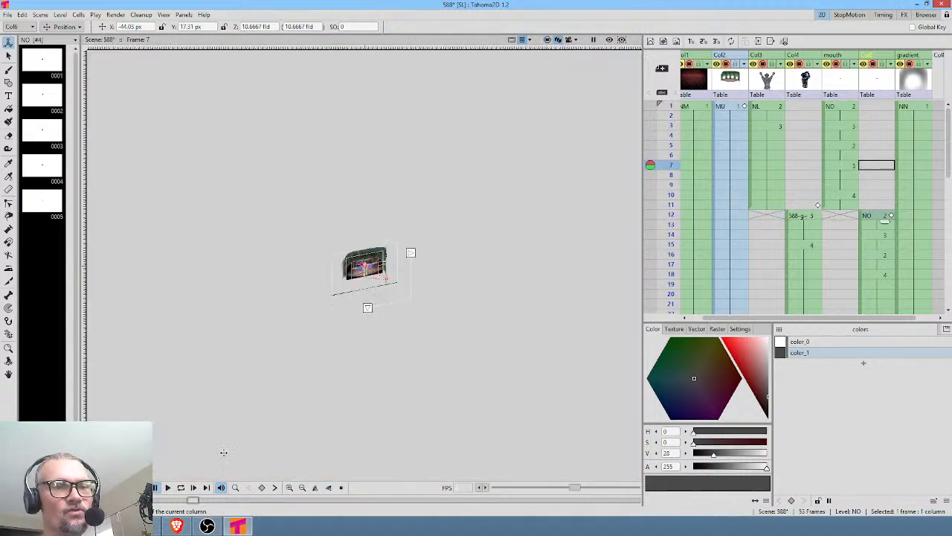
scroll(370, 332, "up", 5)
left_click_drag(396, 213, 431, 265)
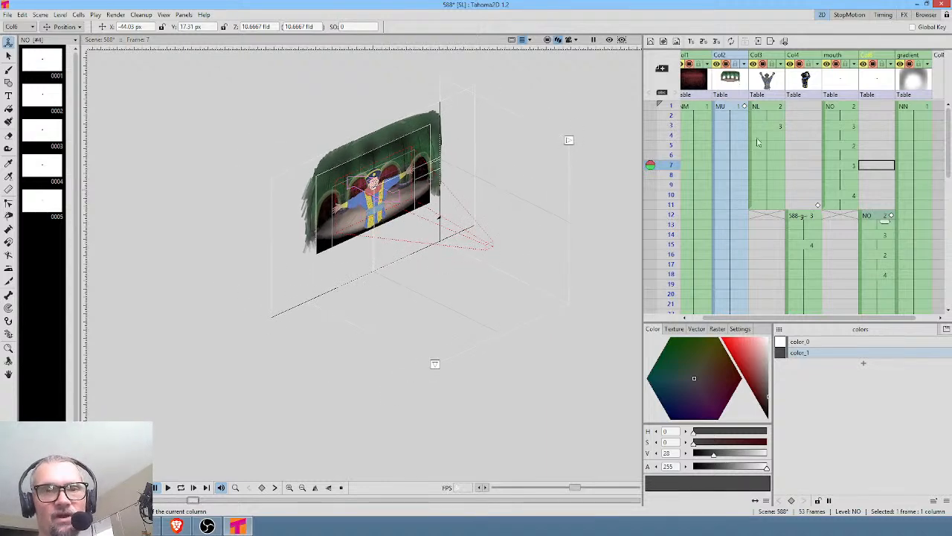
left_click(700, 86)
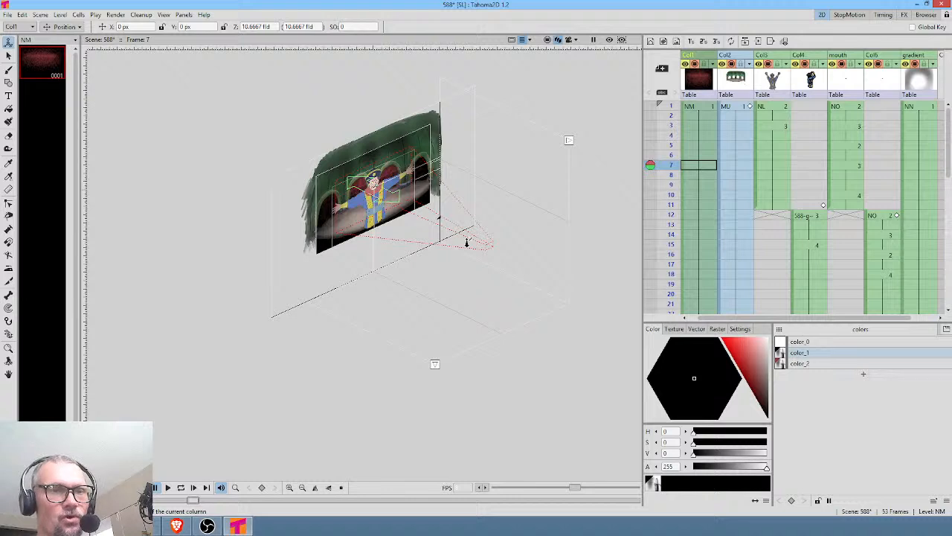
left_click_drag(466, 241, 414, 228)
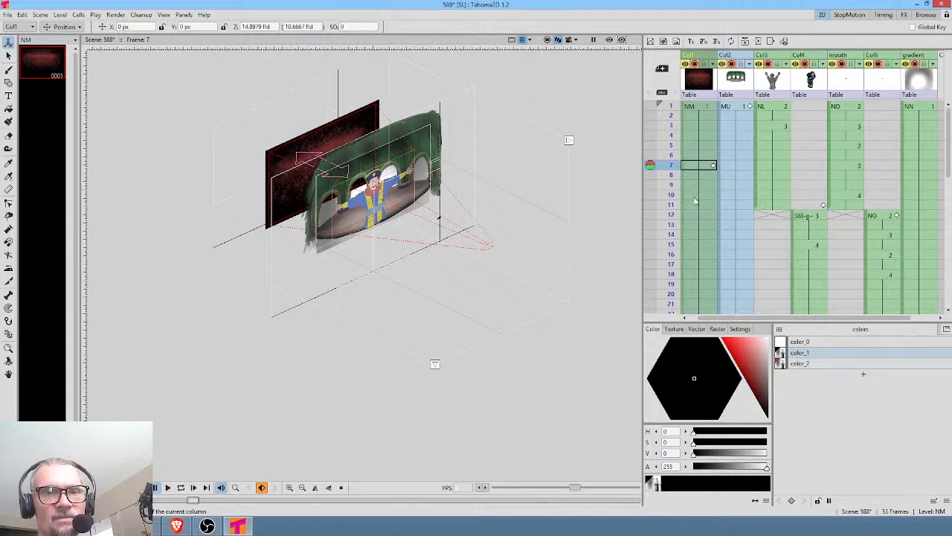
left_click(713, 165)
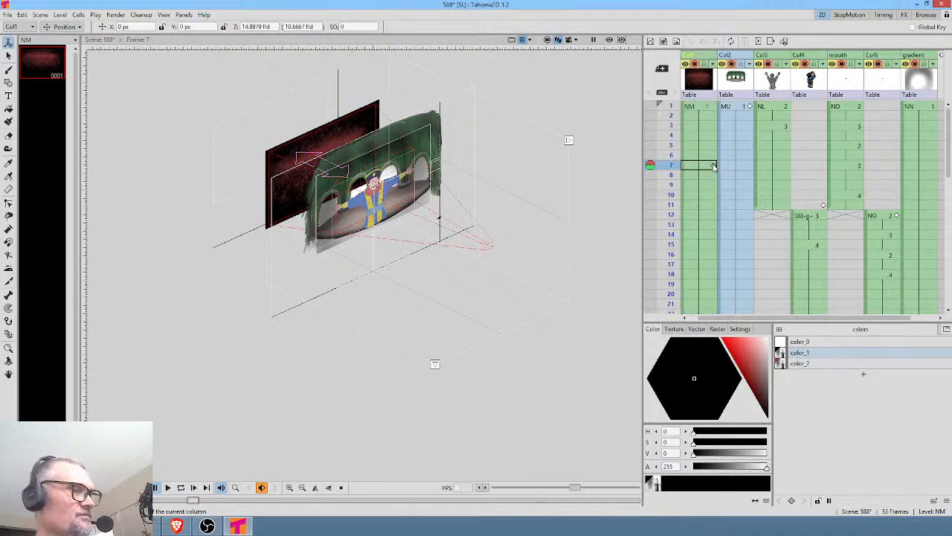
key("Delete")
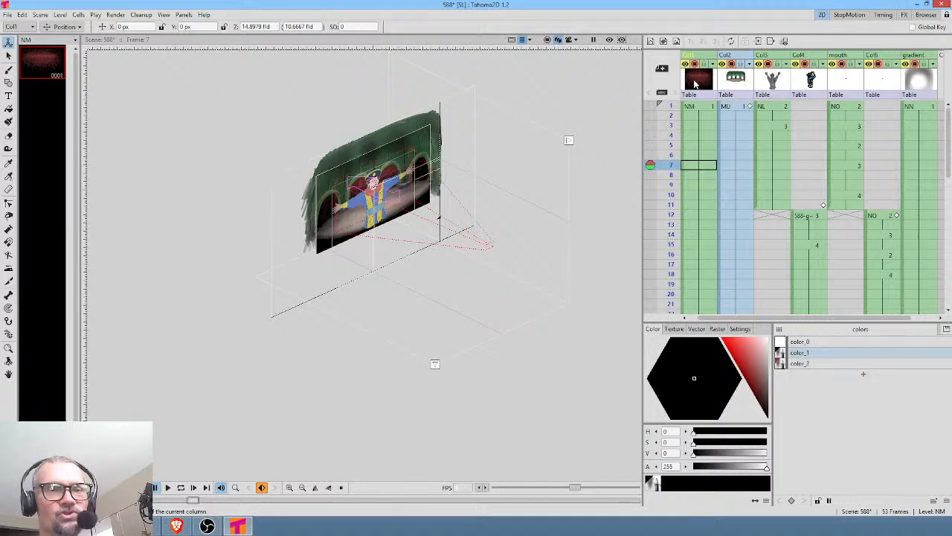
Switch to the camera view and delete the surplus 588-golech cells on frames 44 to 53 of Col4.
left_click(548, 40)
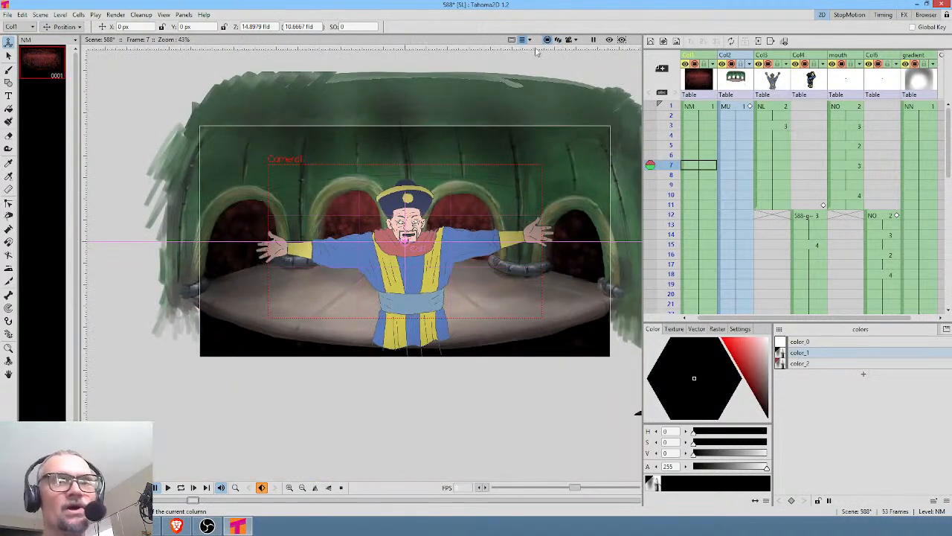
left_click(568, 40)
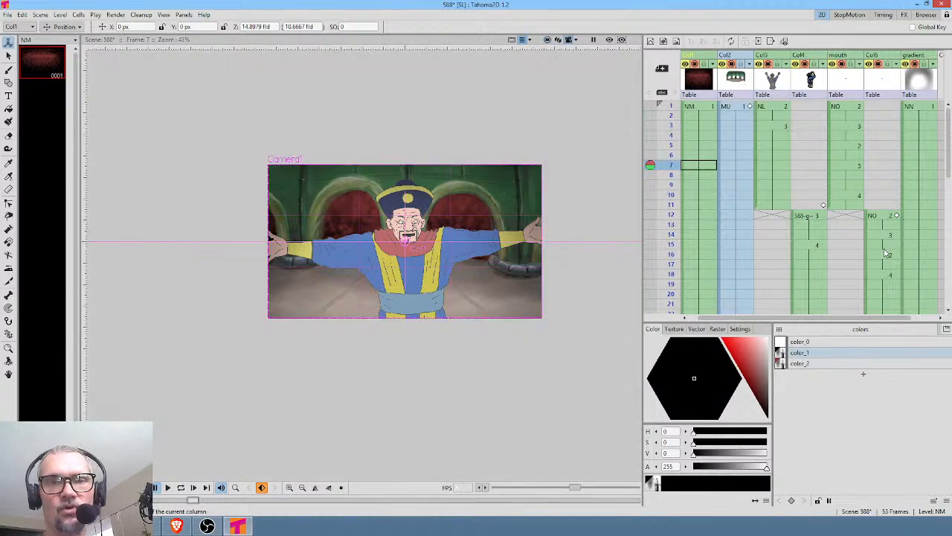
scroll(868, 240, "down", 3)
scroll(865, 240, "down", 3)
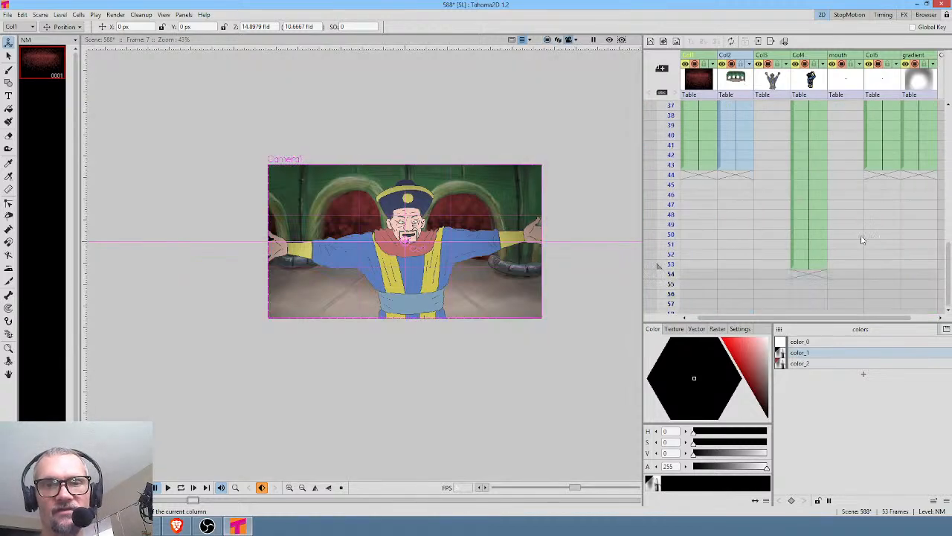
left_click_drag(802, 178, 811, 269)
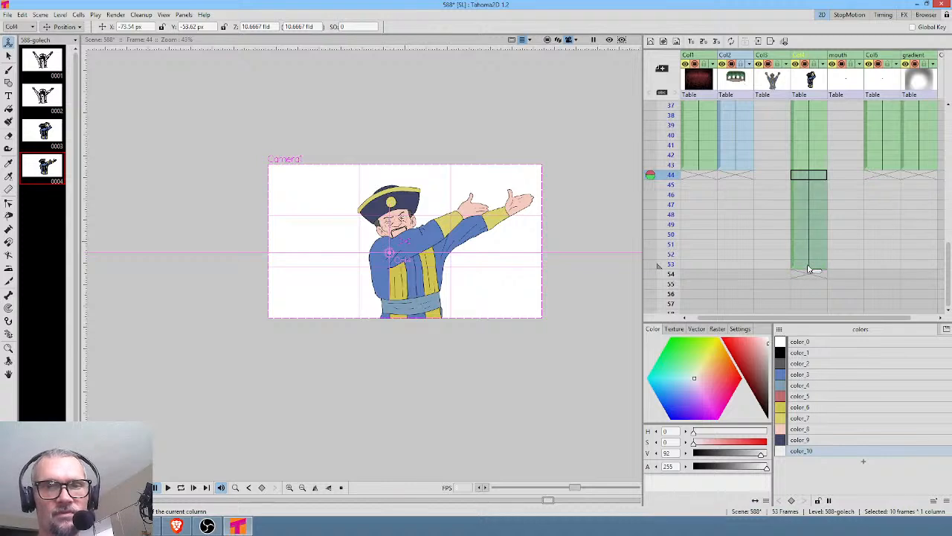
key("Delete")
scroll(810, 245, "up", 6)
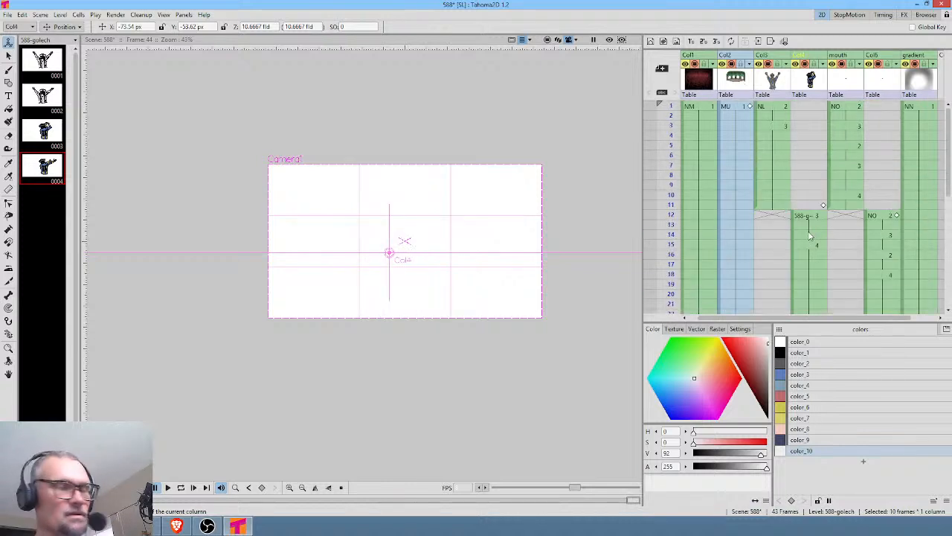
key("ctrl+shift+r")
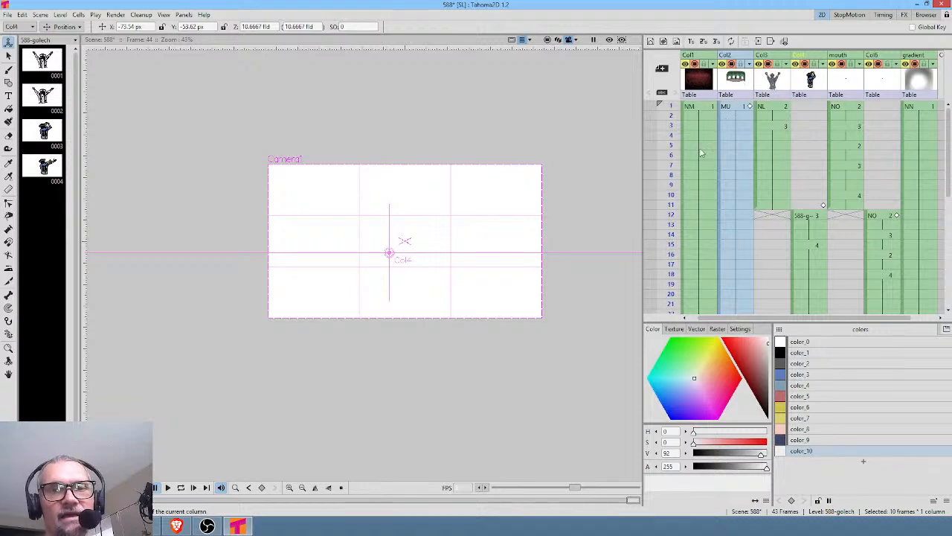
Darken the line color color_2 of level NL to a value (V) of 33.
left_click(779, 109)
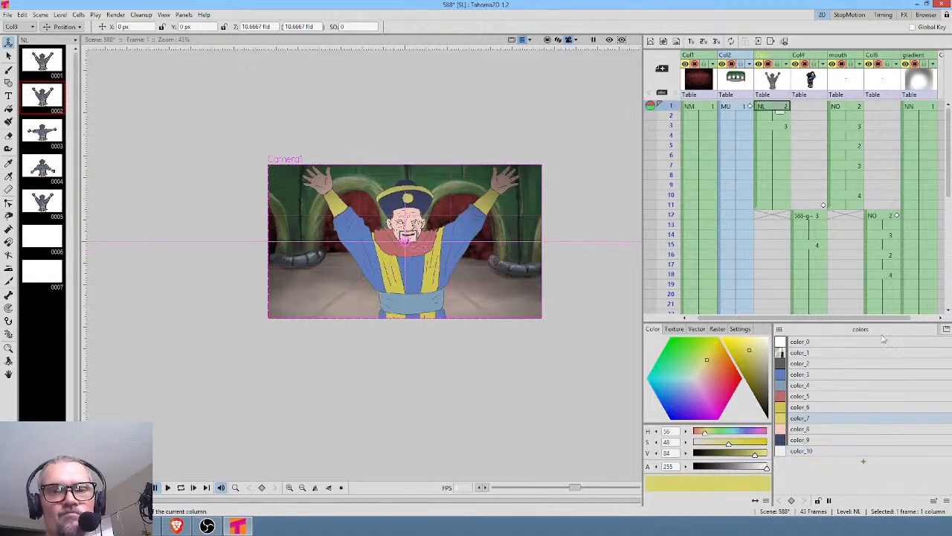
left_click(834, 365)
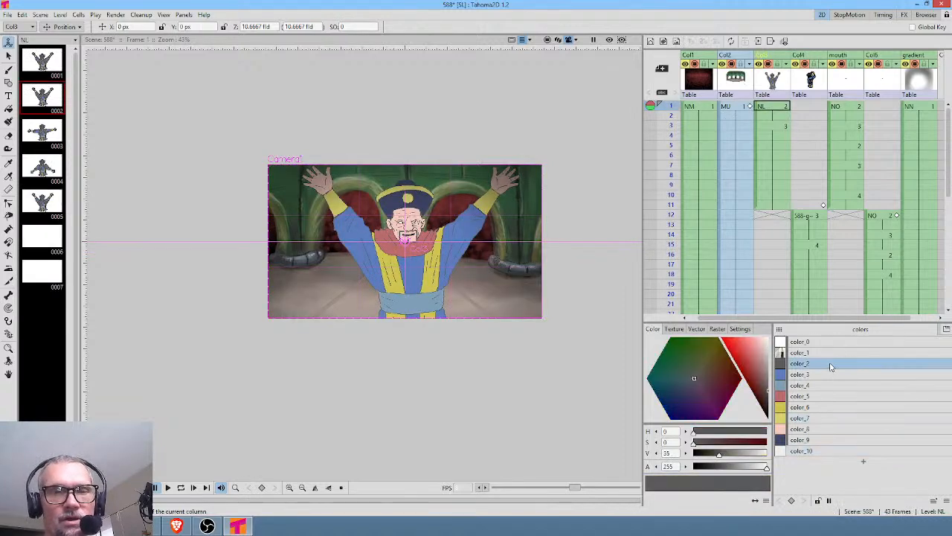
scroll(467, 226, "up", 4)
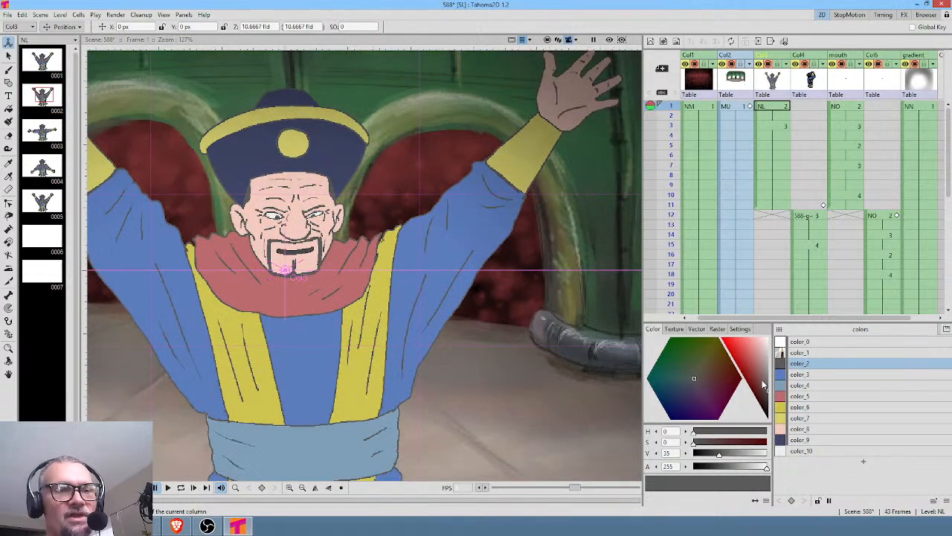
mouse_move(760, 379)
left_mouse_down()
mouse_move(748, 343)
mouse_move(692, 376)
mouse_move(776, 369)
mouse_move(775, 409)
mouse_move(781, 396)
left_mouse_up()
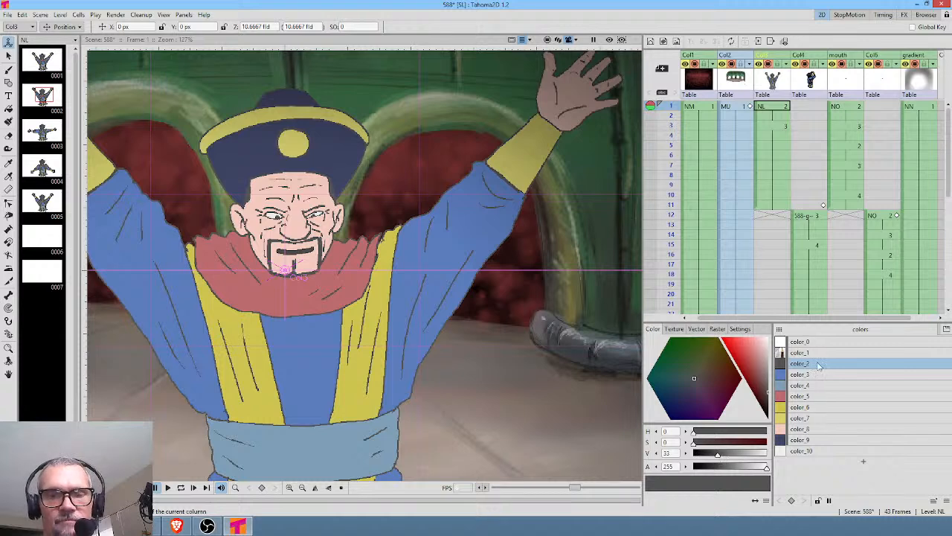
Lighten the line color color_1 of level 588-golech to a value (V) of 33 and compare frames 9 and 12.
left_click(816, 218)
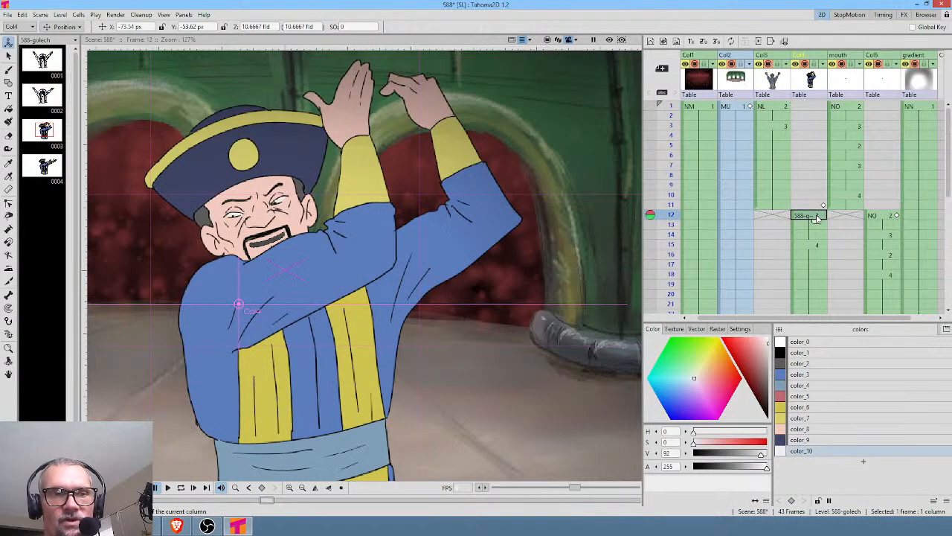
left_click(818, 355)
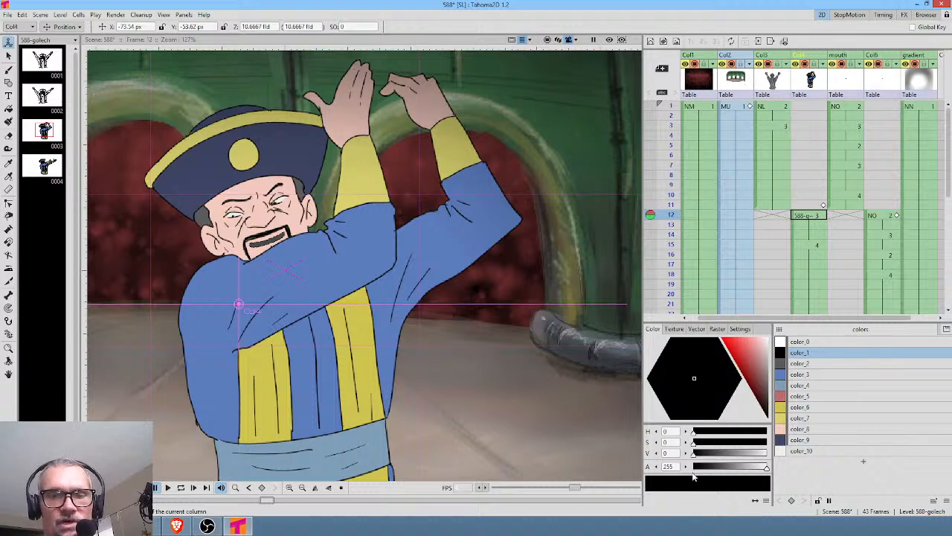
left_click(674, 451)
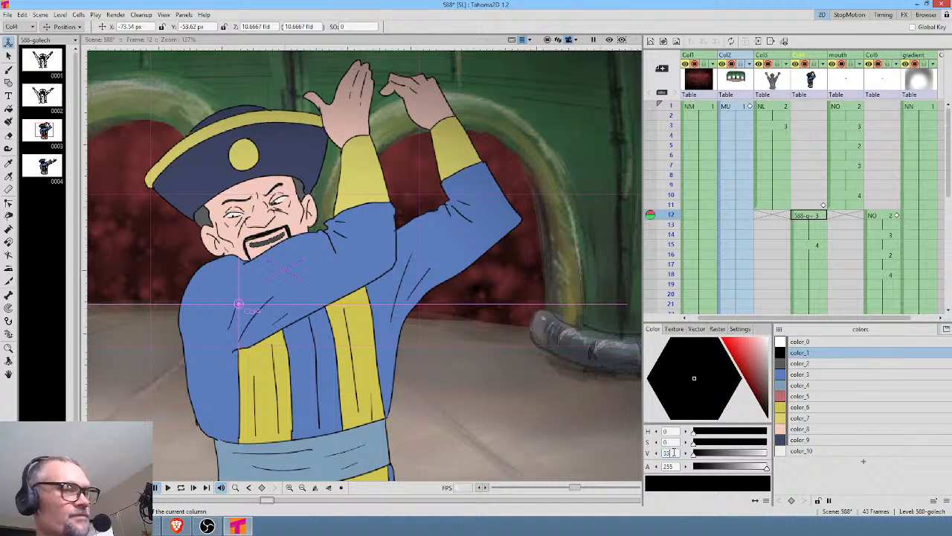
type("33")
key("Return")
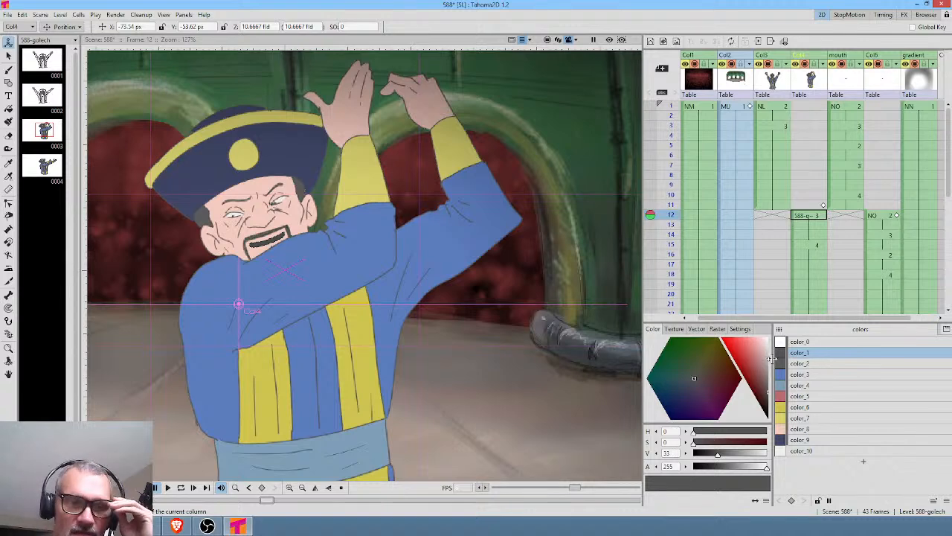
left_click(670, 184)
left_click(670, 215)
left_click(671, 185)
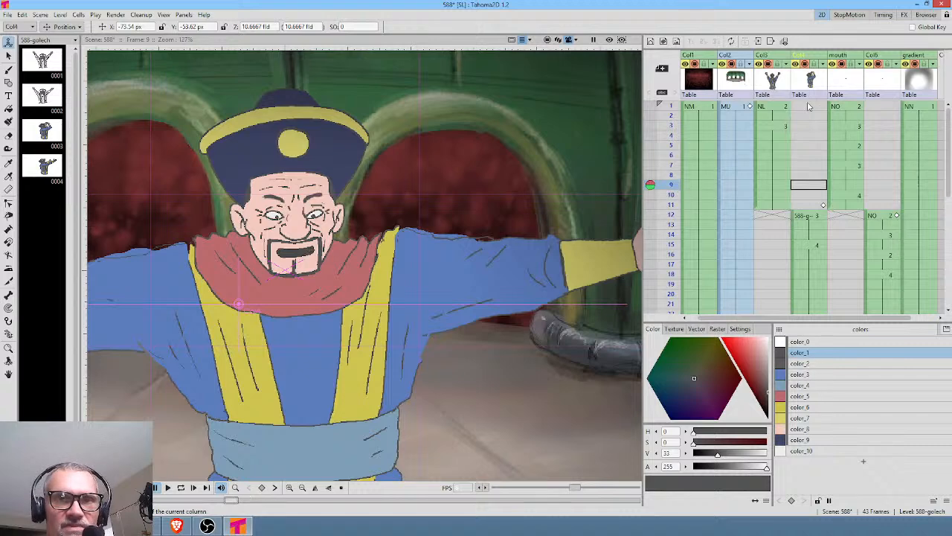
Set color_1 of the mouth level NO to a value (V) of 0 with an alpha of 123.
left_click(853, 106)
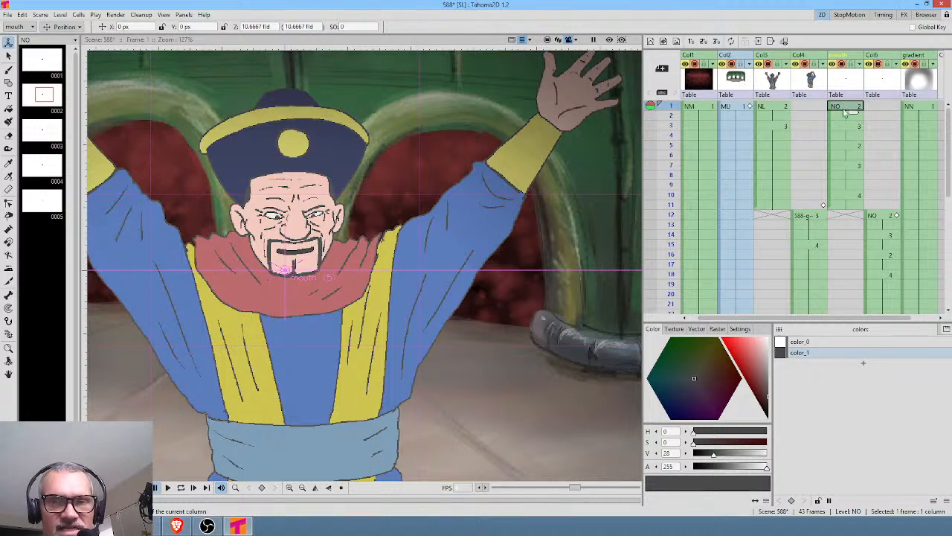
left_click(884, 216)
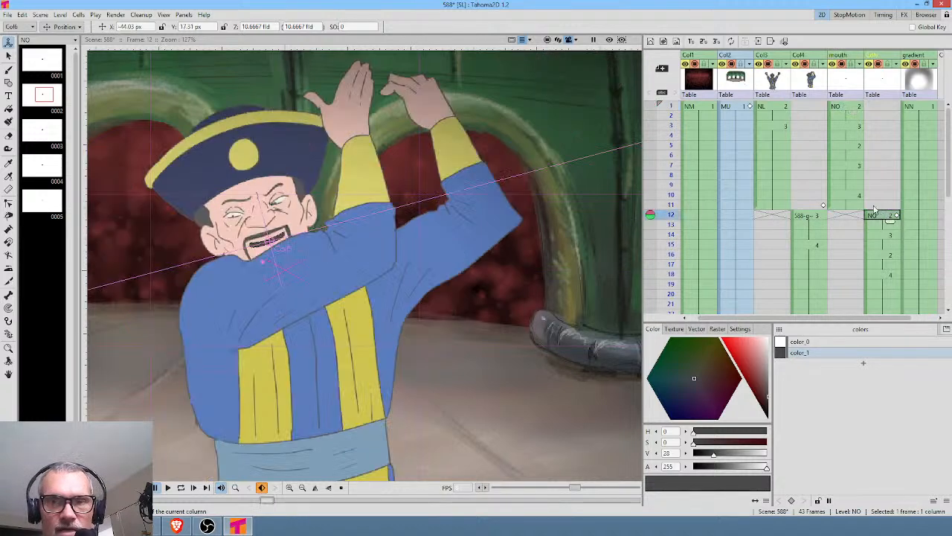
left_click(847, 105)
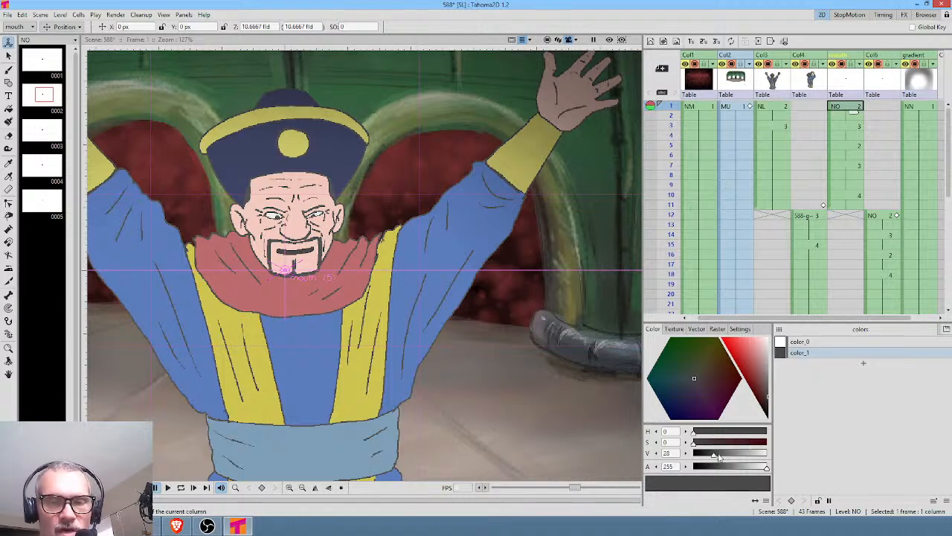
left_click_drag(713, 456, 661, 455)
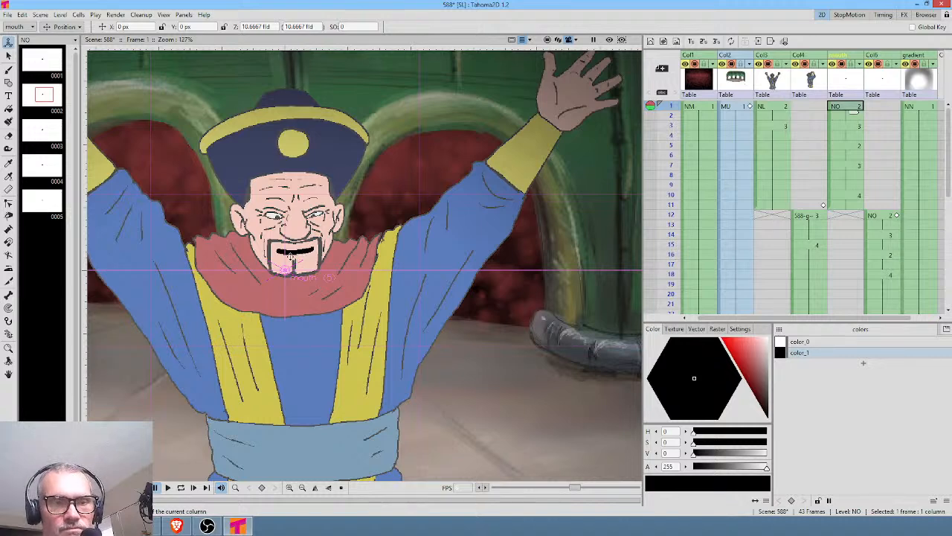
left_click_drag(766, 469, 730, 466)
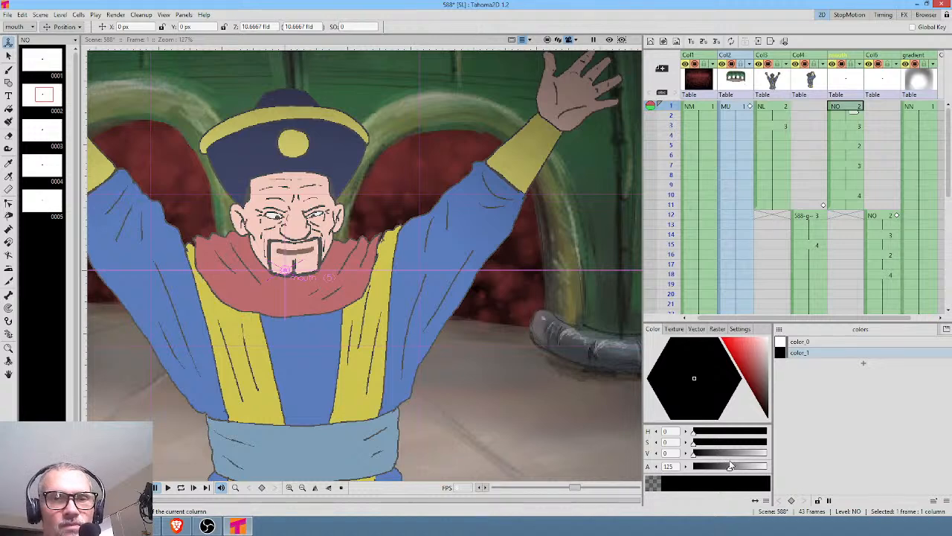
left_click(668, 466)
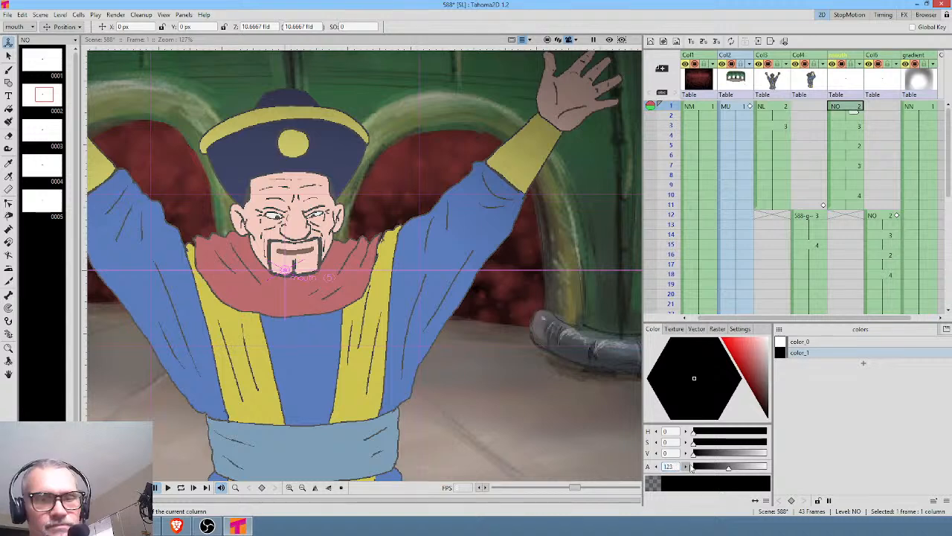
Check the mouth color at frame 12 against the mouth and Col6 columns, and save the scene.
left_click(884, 219)
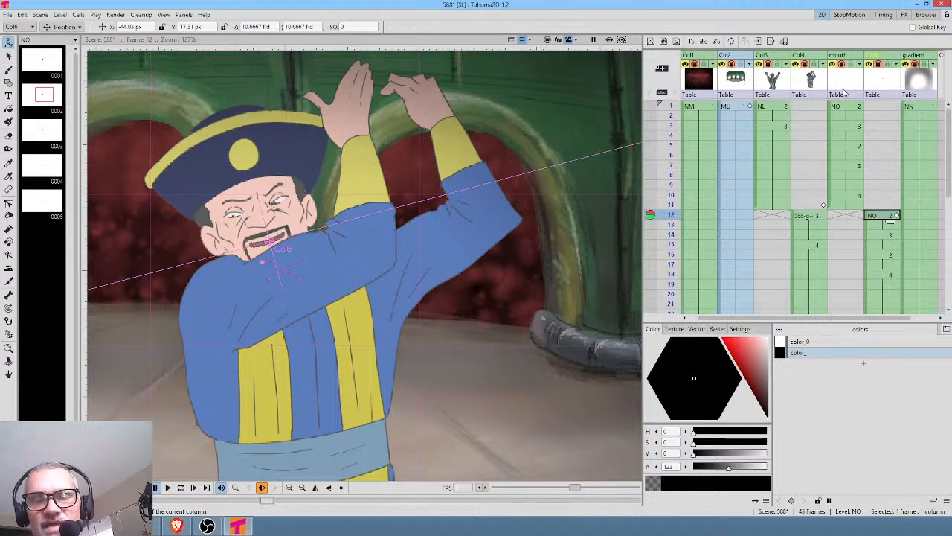
left_click(847, 83)
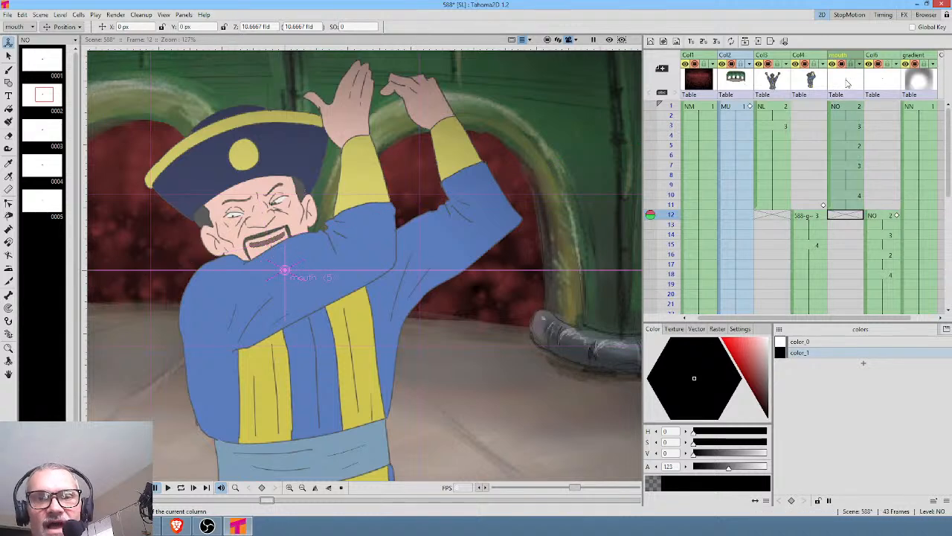
left_click(884, 218)
left_click(848, 85)
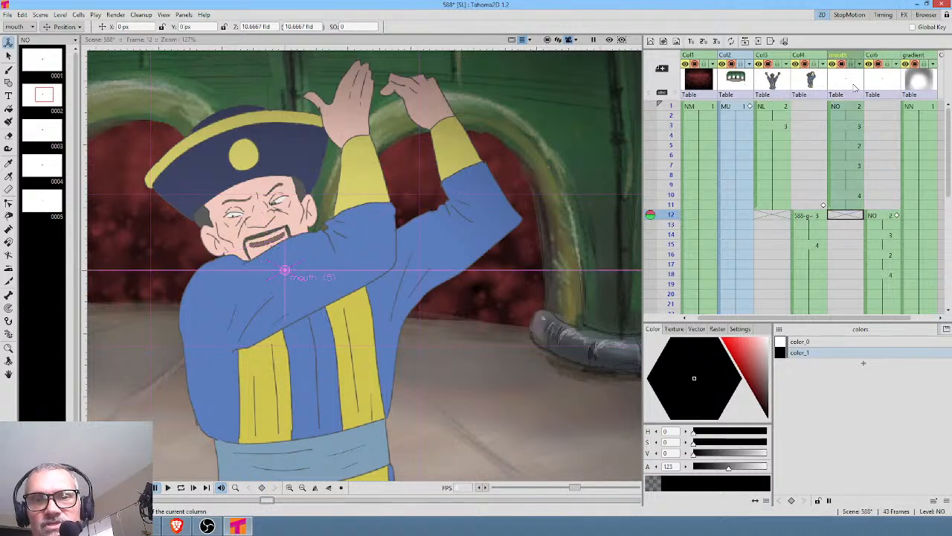
left_click(889, 85)
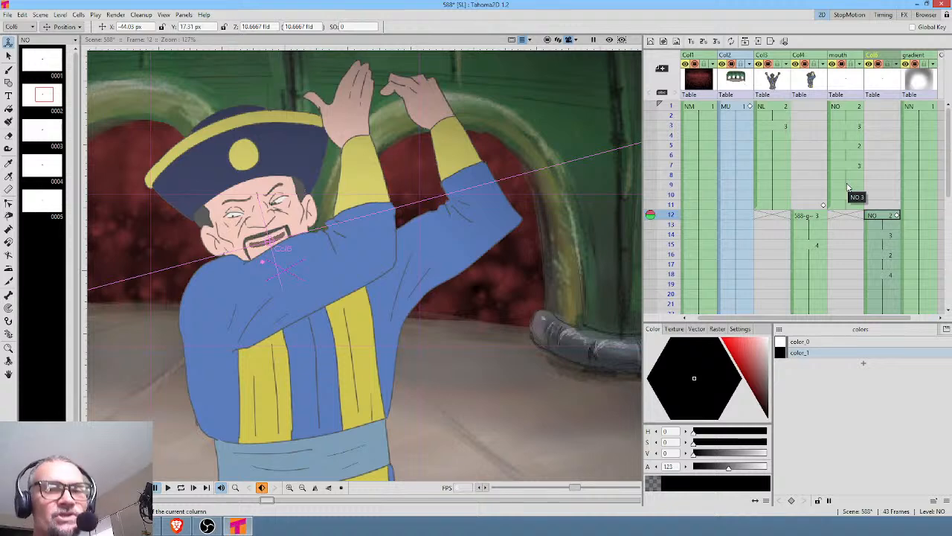
left_click(867, 227)
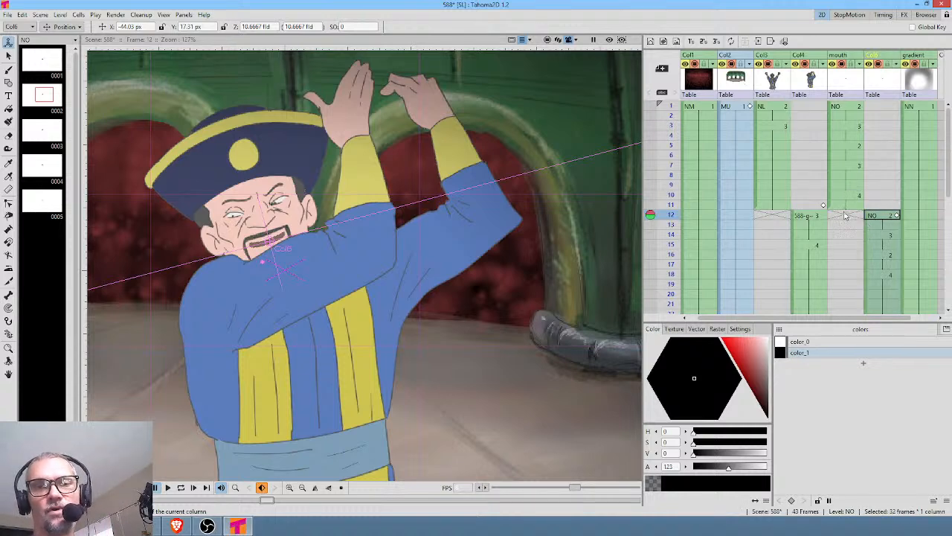
left_click(853, 220)
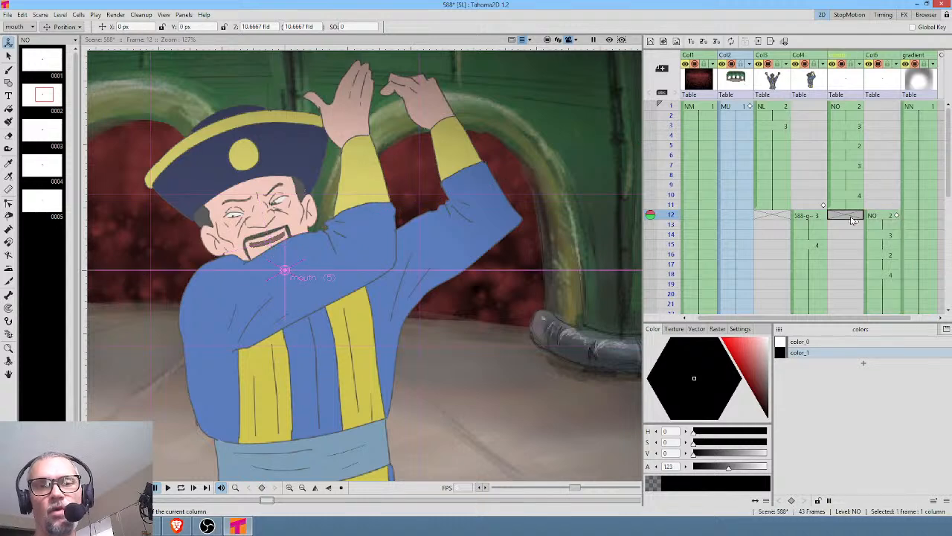
left_click(891, 217)
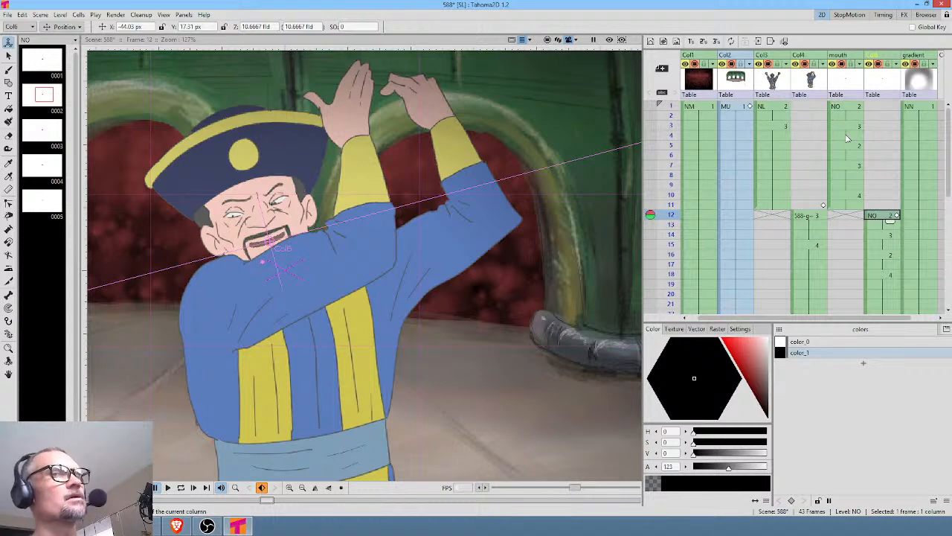
key("ctrl+s")
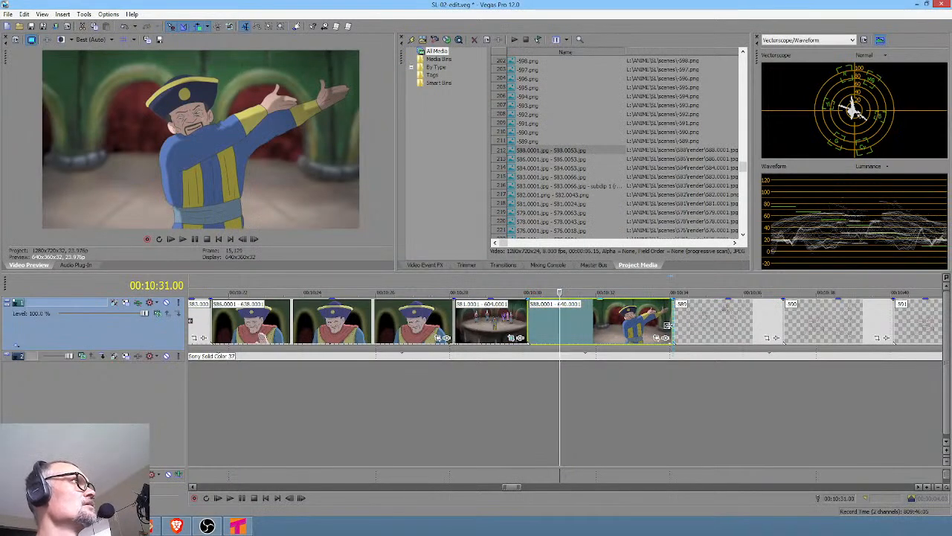
Switch to Vegas Pro and play back the edit leading into the scene 588 clip.
left_click(439, 394)
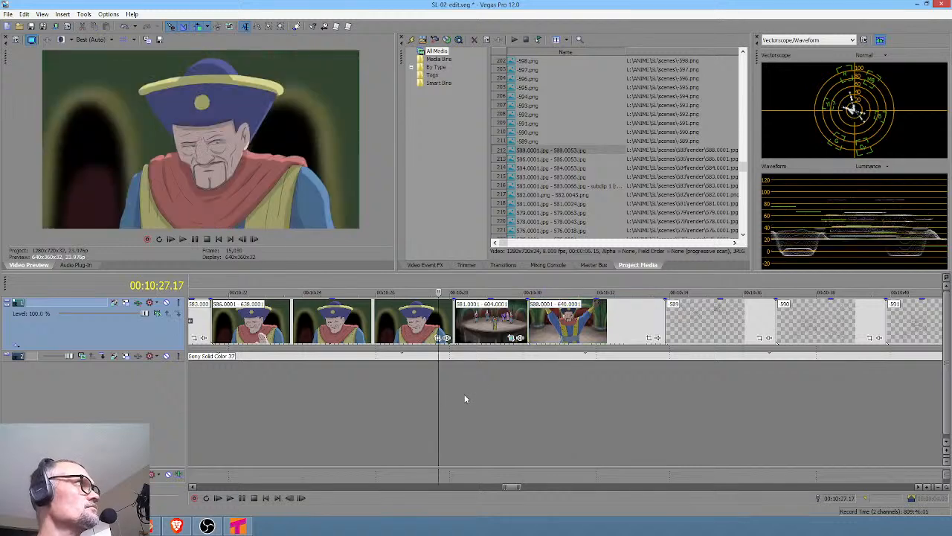
key("space")
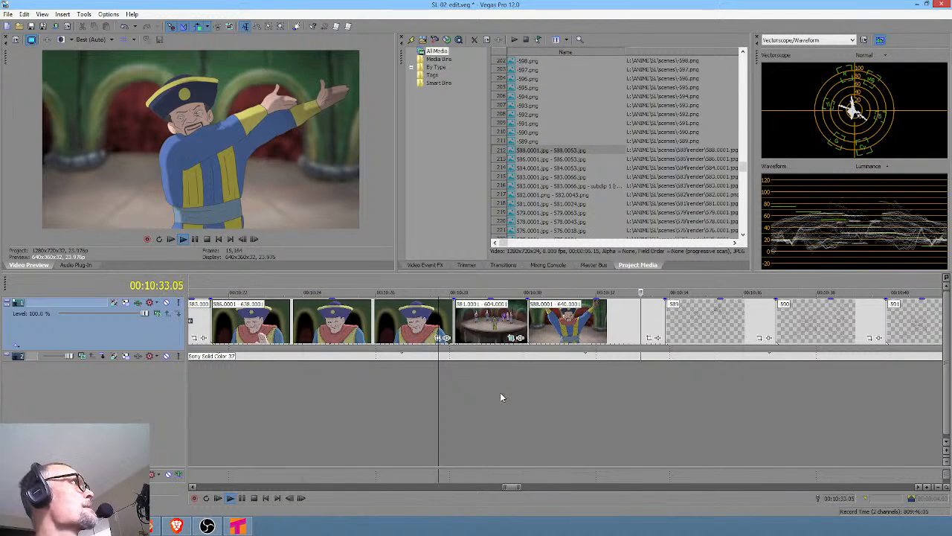
key("space")
left_click(446, 387)
key("space")
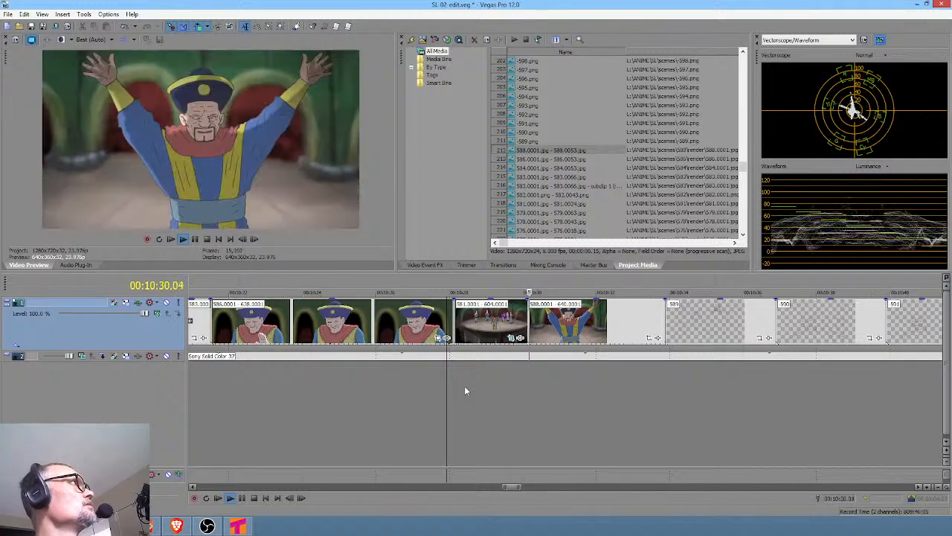
key("space")
left_click(472, 389)
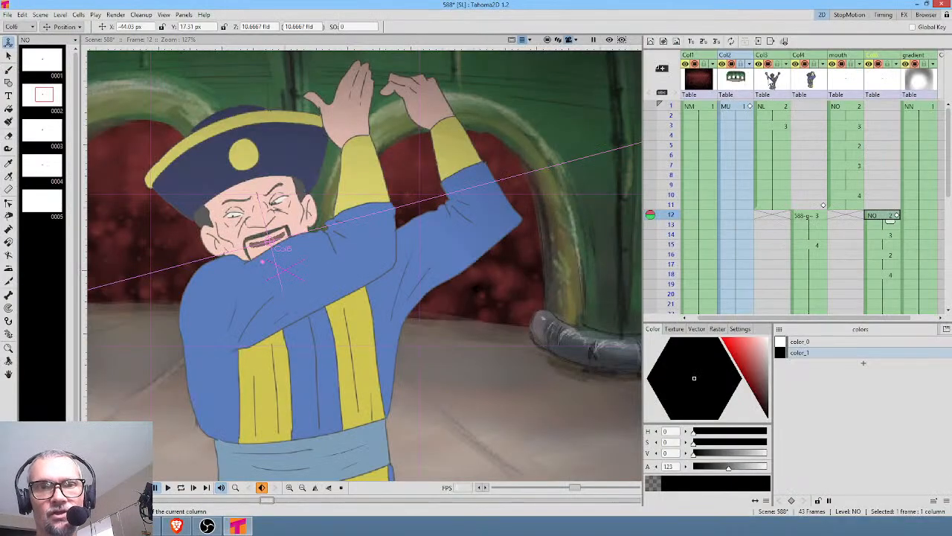
Switch back to Tahoma2D and set color_1 of level NL to a value (V) of 41 and a saturation (S) of 2.
left_click(772, 82)
left_click(769, 108)
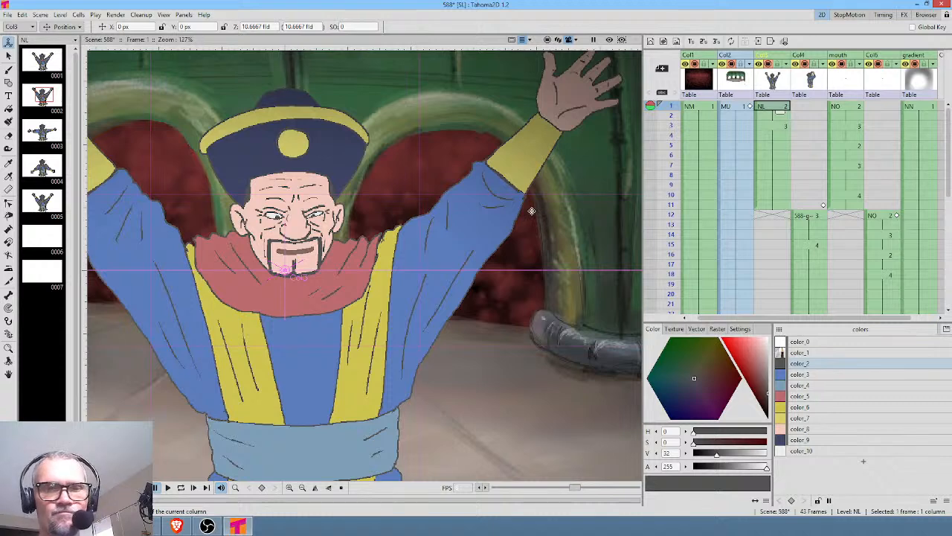
left_click(833, 354)
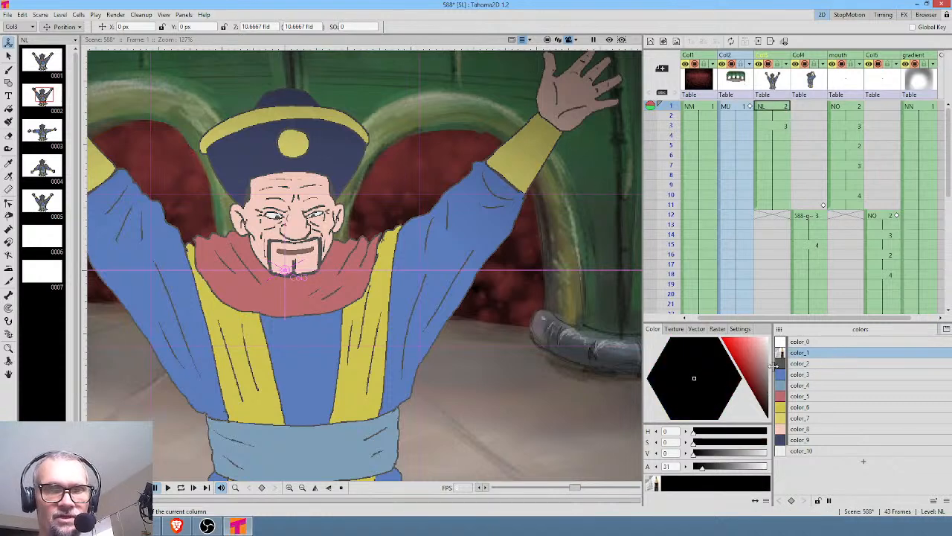
mouse_move(756, 380)
left_mouse_down()
mouse_move(762, 372)
mouse_move(769, 386)
mouse_move(744, 358)
mouse_move(770, 388)
left_mouse_up()
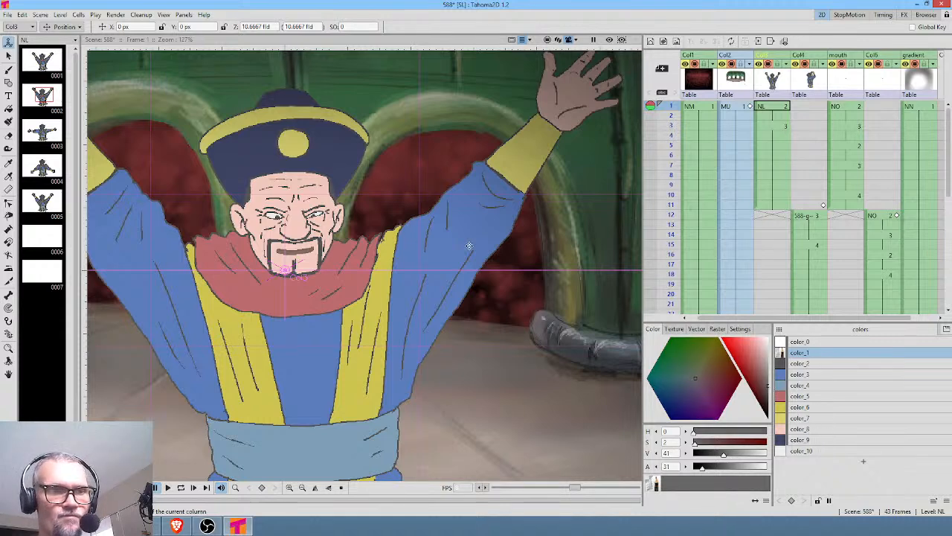
Sample the ear with the Style Picker on frame 1 of level NL, and examine the face and scarf lines on frames 1 and 3.
scroll(290, 216, "up", 6)
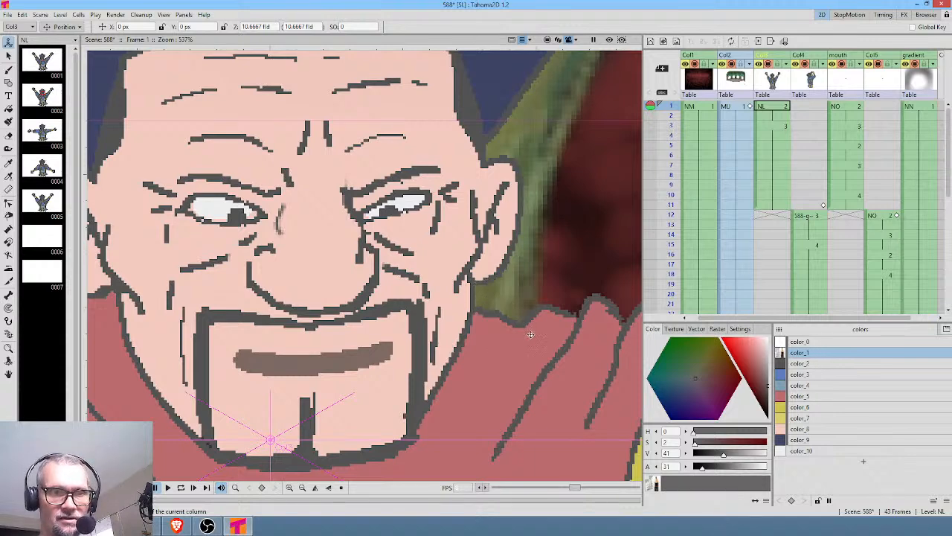
key("k")
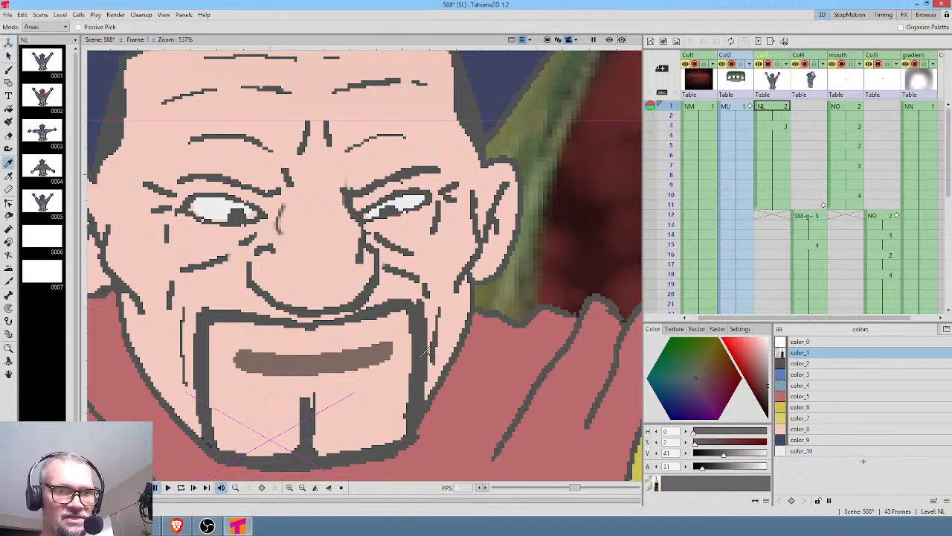
left_click(495, 210)
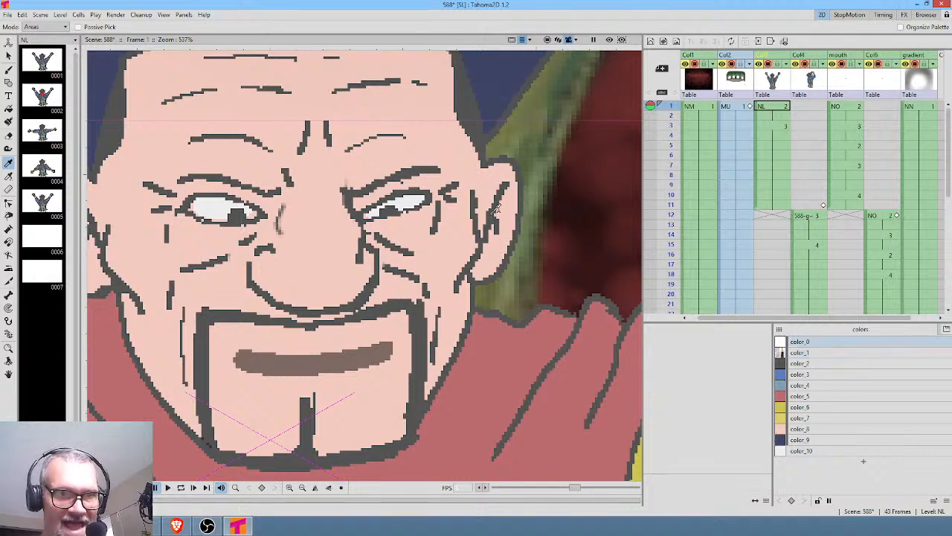
left_click(832, 344)
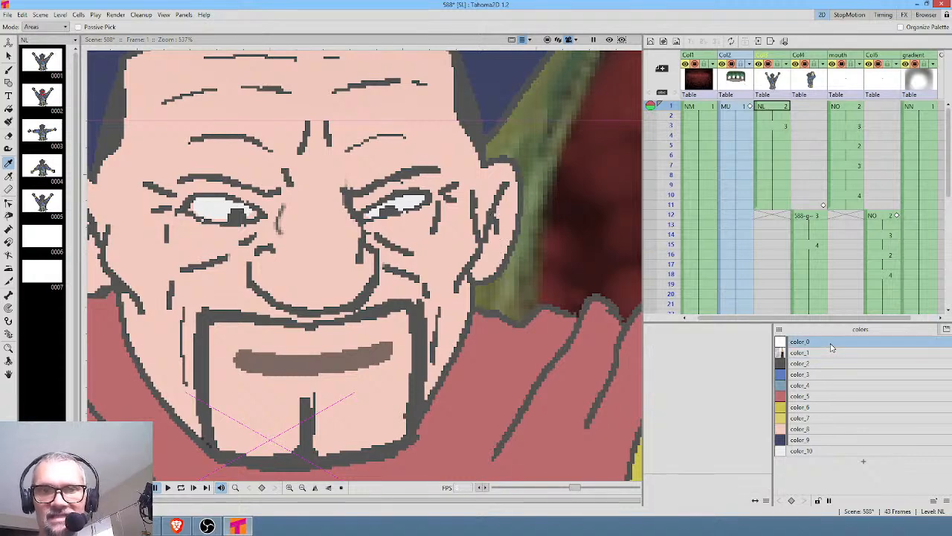
scroll(518, 257, "down", 4)
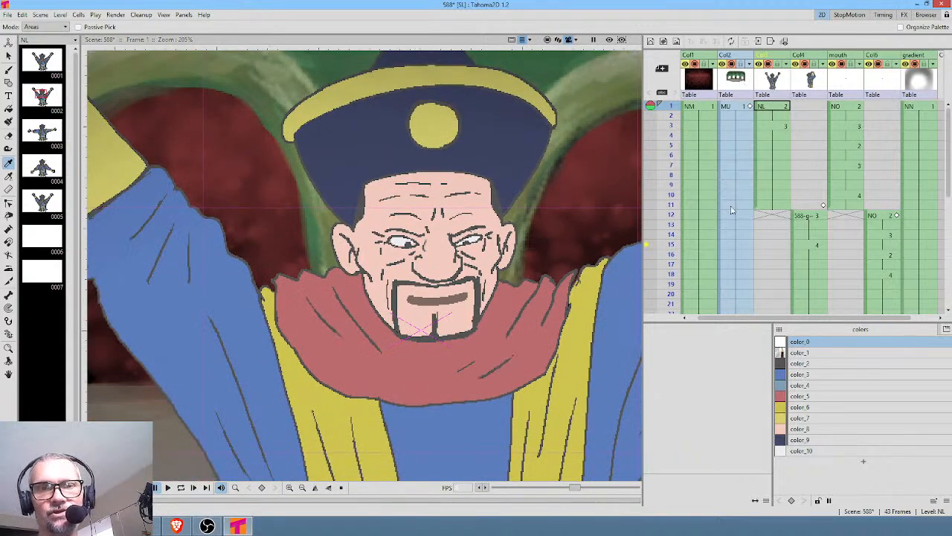
left_click(779, 127)
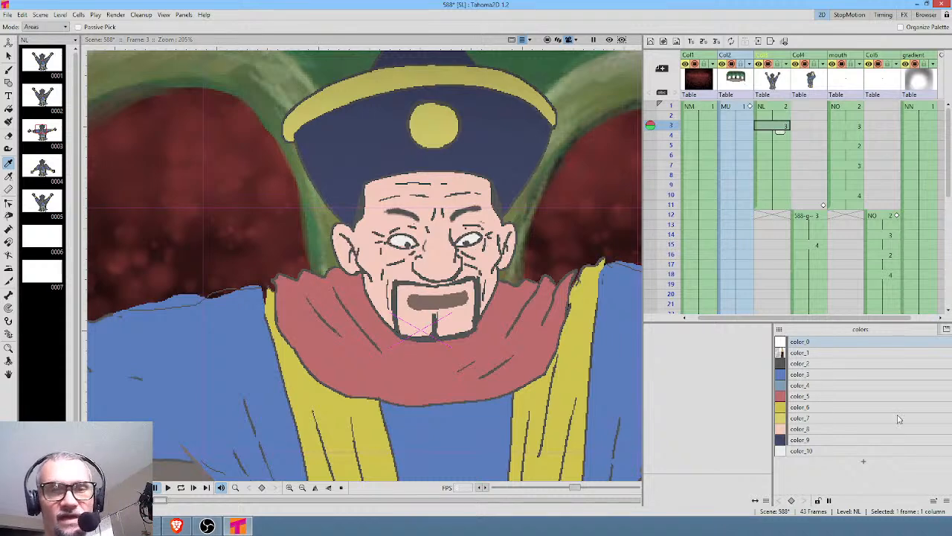
left_click(784, 109)
scroll(451, 251, "down", 2)
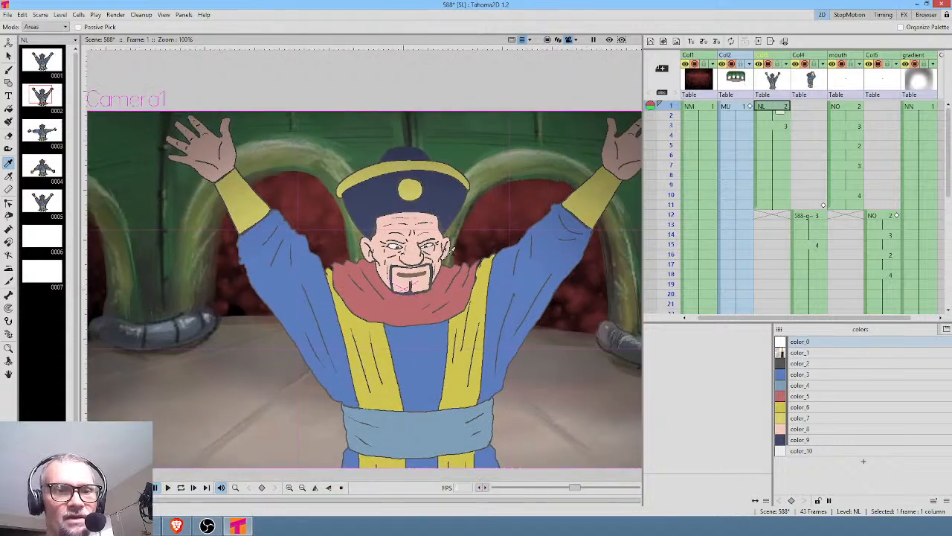
scroll(451, 252, "up", 1)
scroll(455, 298, "up", 1)
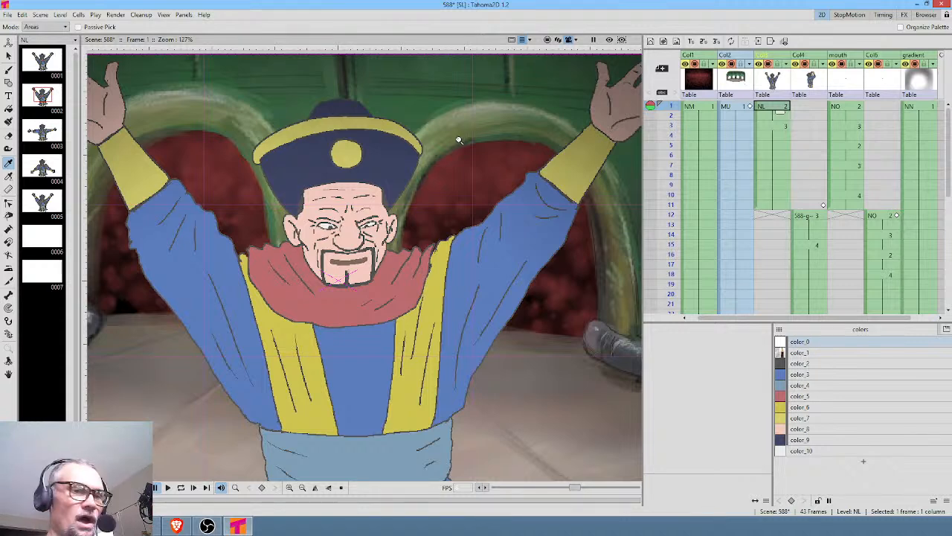
scroll(479, 228, "up", 7)
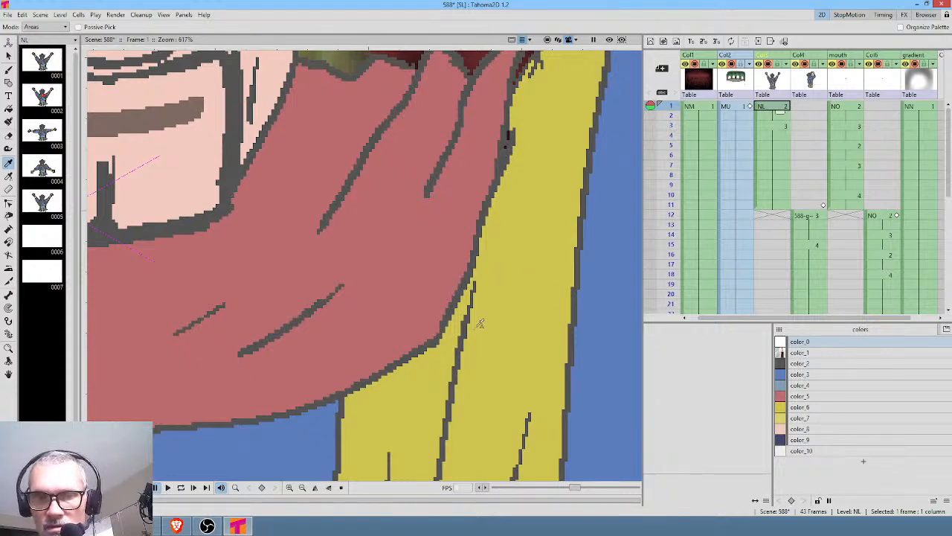
Adjust color_2 of level NL to a neutral dark gray with a saturation (S) of 0 and a value (V) of 33.
left_click(822, 365)
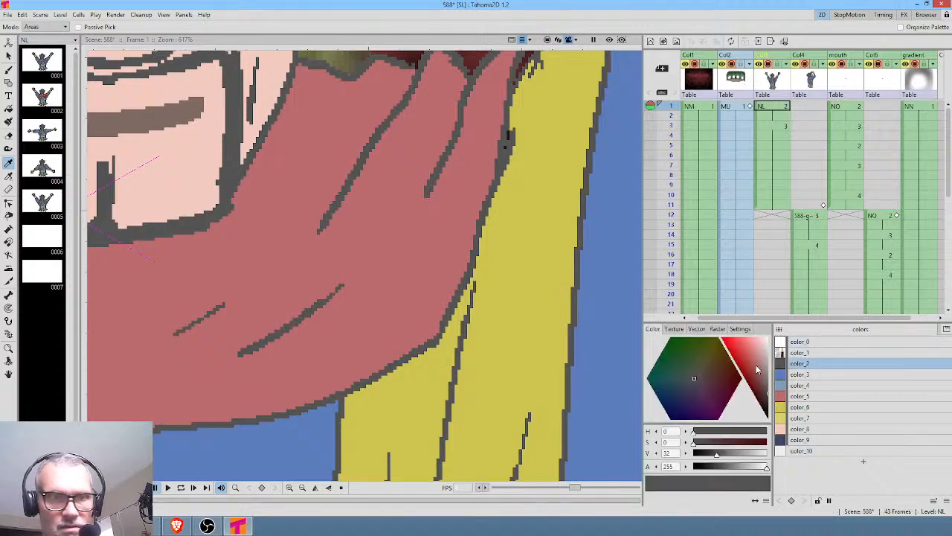
left_click_drag(757, 369, 769, 392)
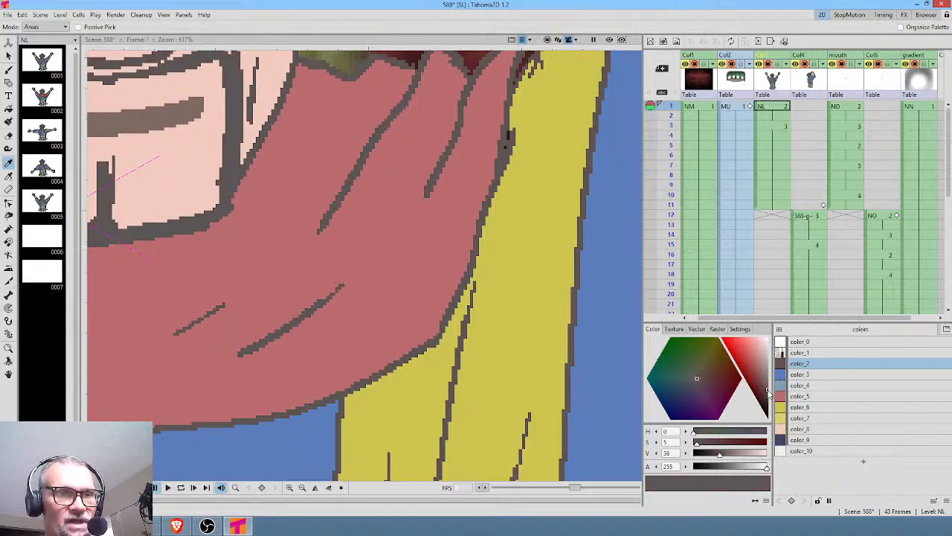
left_click_drag(345, 119, 518, 263)
scroll(494, 300, "down", 7)
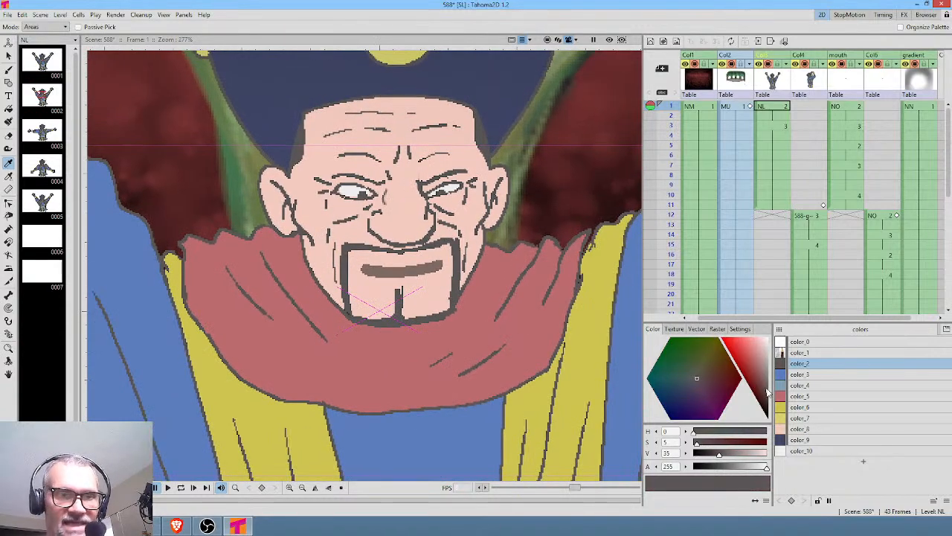
mouse_move(768, 392)
left_mouse_down()
mouse_move(766, 378)
mouse_move(772, 399)
left_mouse_up()
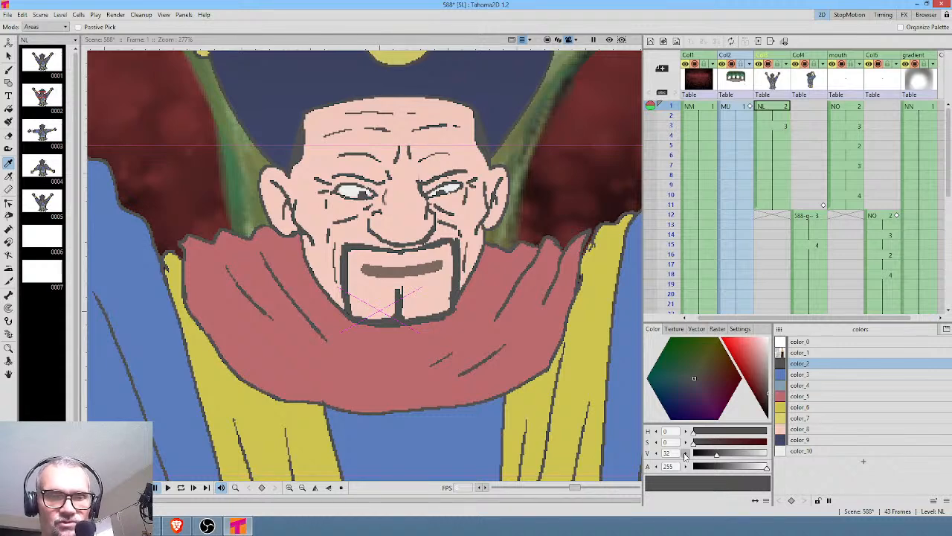
left_click(673, 453)
left_click(687, 454)
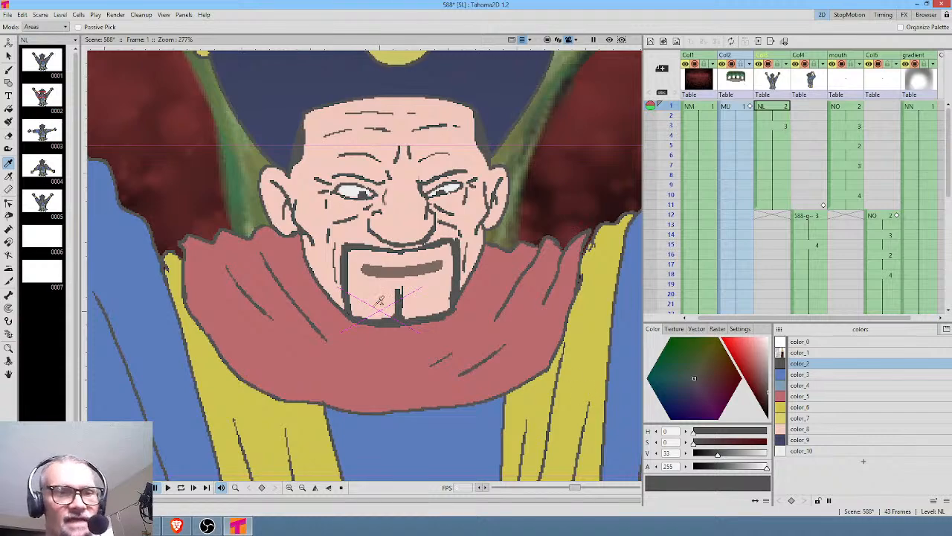
Touch up the white of the right-hand eye on frame 12 of level 588-golech with color_10, using the Paint Brush in Areas mode.
scroll(379, 301, "down", 7)
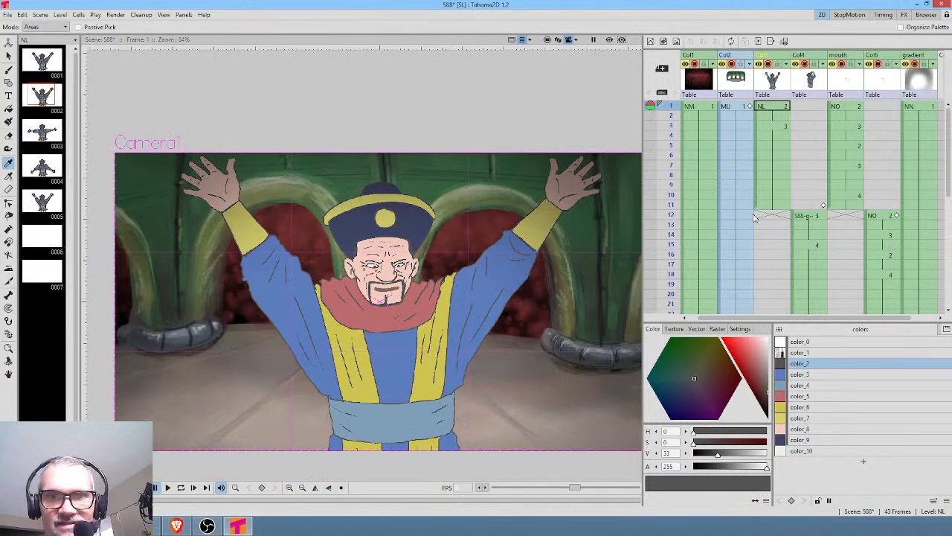
left_click(817, 216)
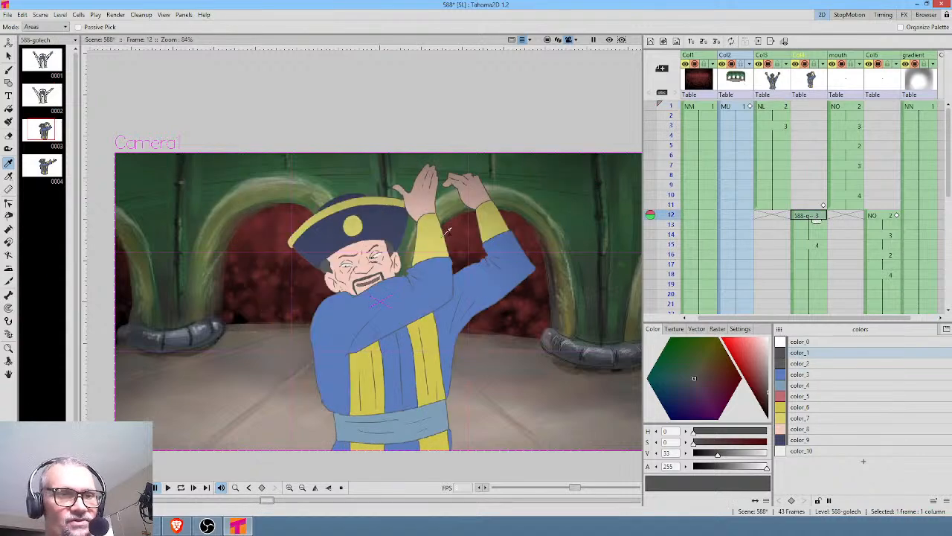
scroll(405, 231, "up", 5)
left_click_drag(421, 335, 527, 269)
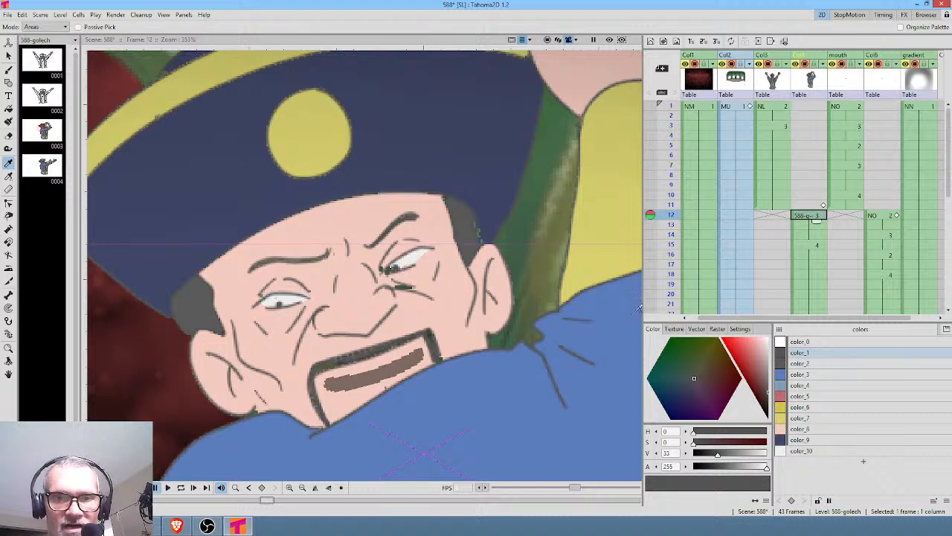
scroll(417, 288, "up", 3)
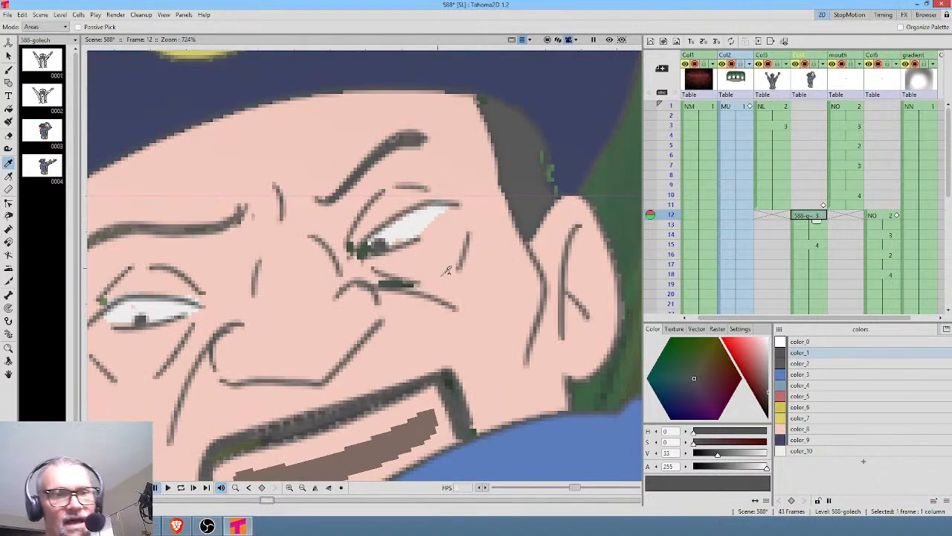
scroll(447, 270, "down", 1)
left_click(817, 248)
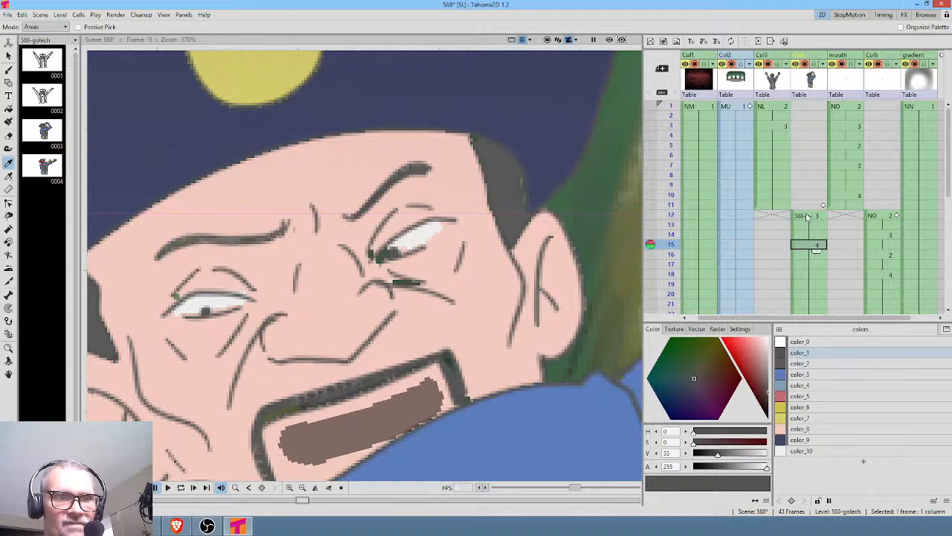
left_click(809, 217)
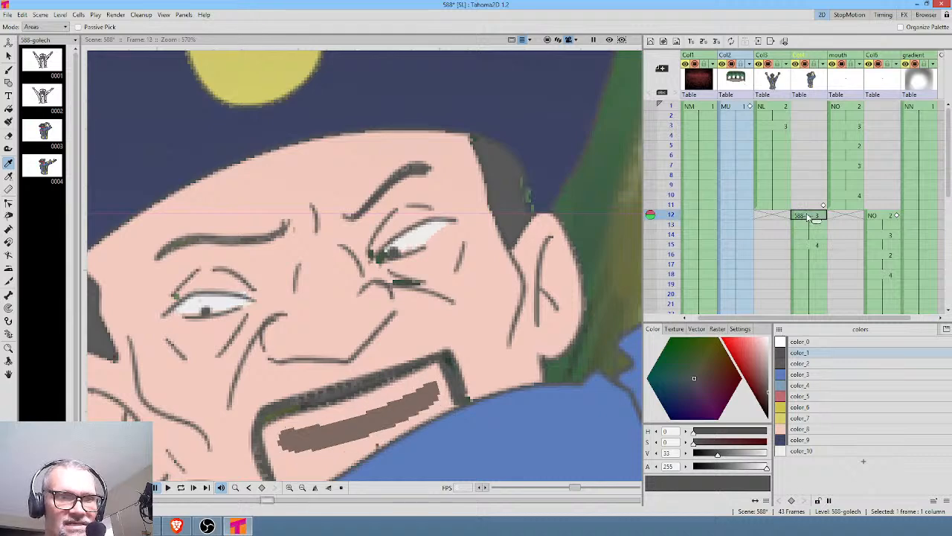
left_click(802, 451)
key("j")
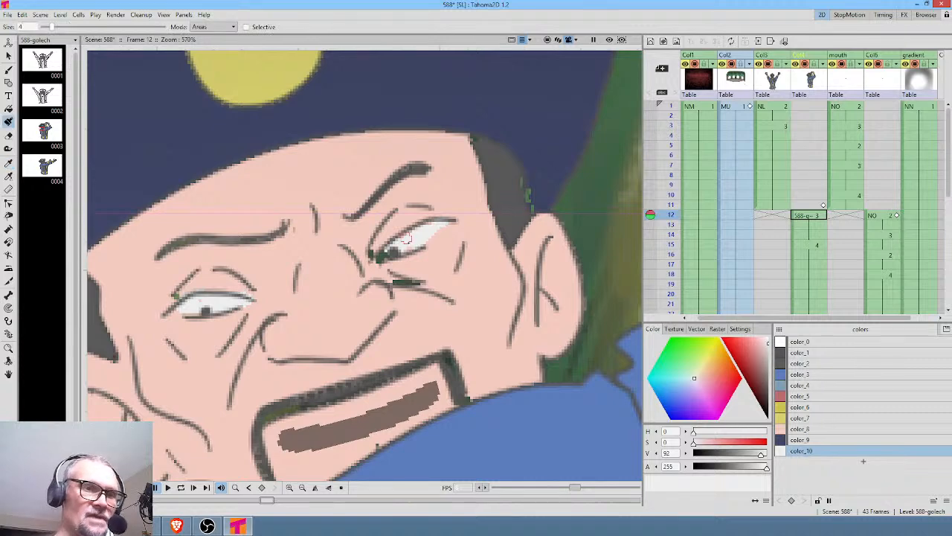
mouse_move(412, 240)
left_mouse_down()
mouse_move(514, 219)
mouse_move(433, 215)
mouse_move(401, 244)
mouse_move(442, 226)
left_mouse_up()
Paint over the stray dark marks around the right-hand eye on frames 15 and 12 with color_8 in Lines & Areas mode.
left_click(817, 247)
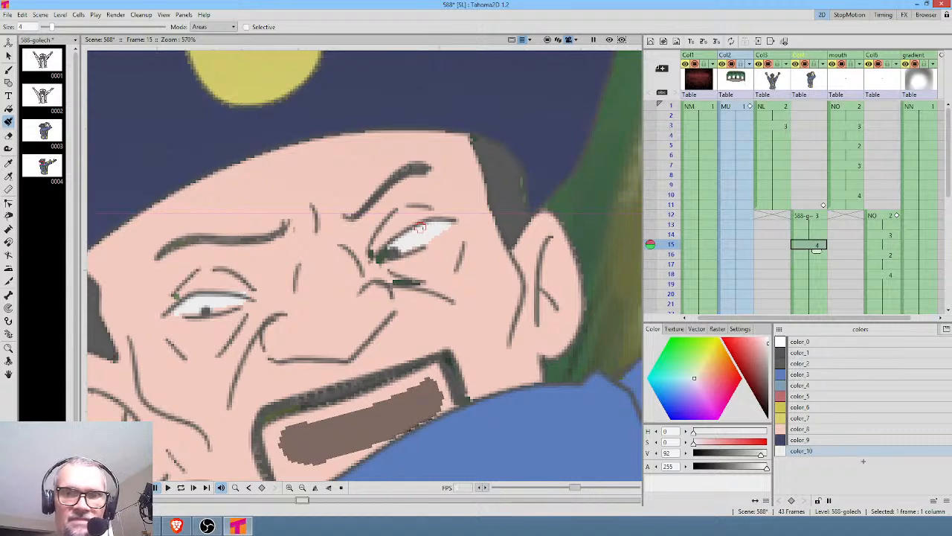
left_click(818, 431)
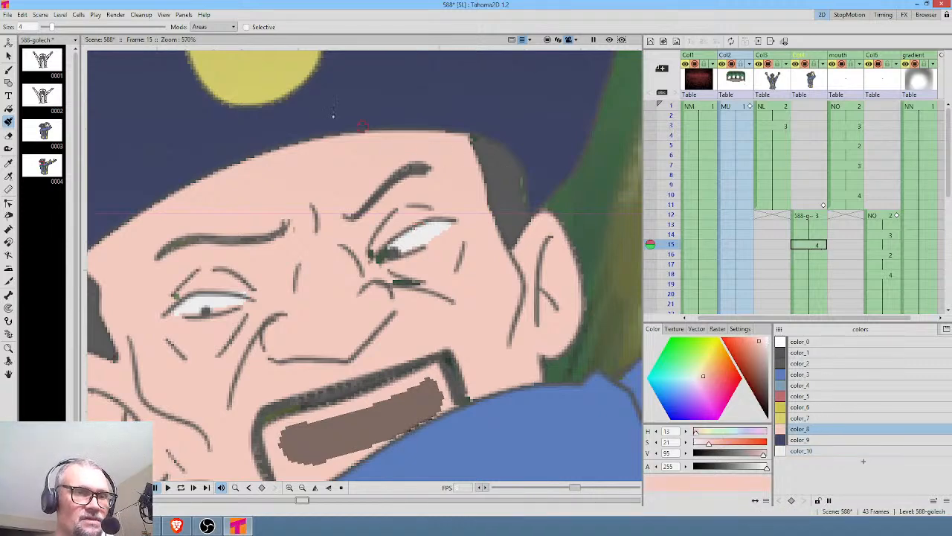
left_click(223, 28)
left_click(216, 51)
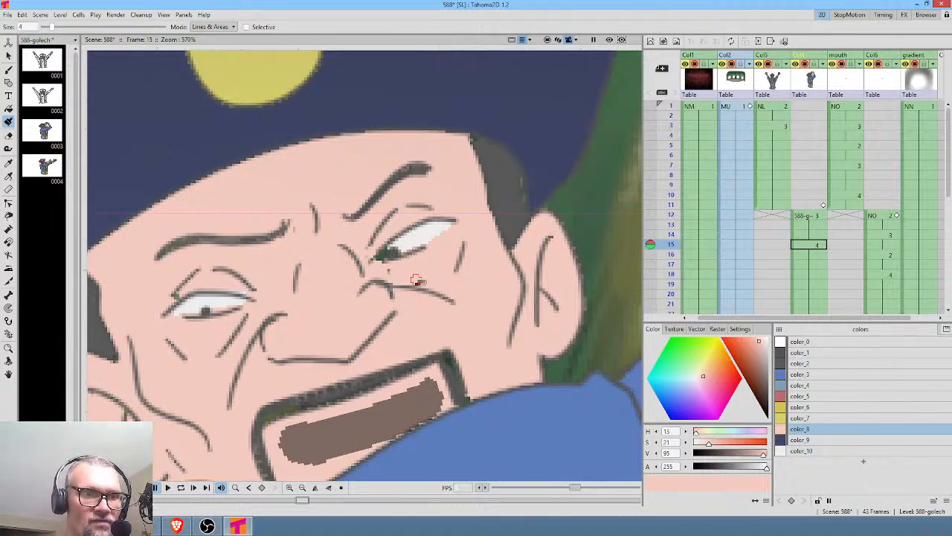
left_click(800, 216)
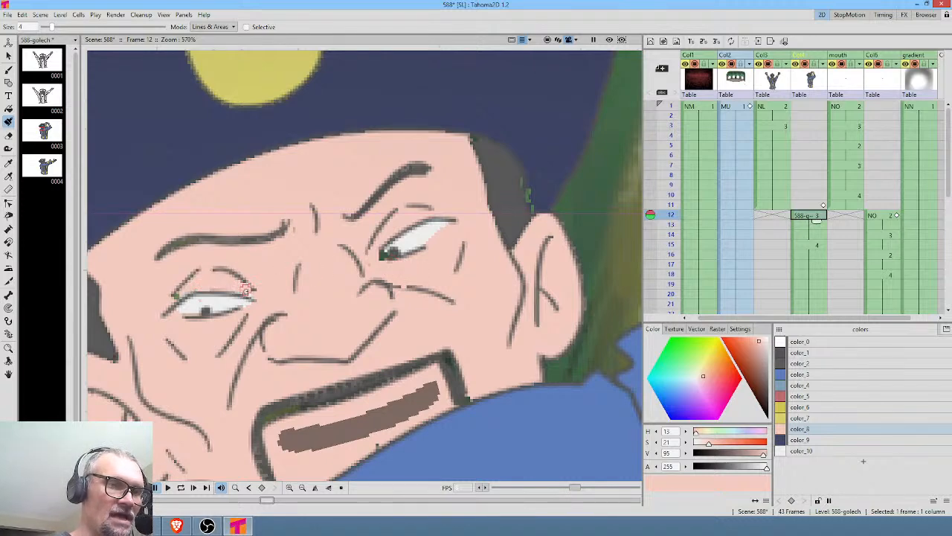
Sample the white of the right-hand eye on frame 12 of level 588-golech with the Style Picker.
left_click(814, 353)
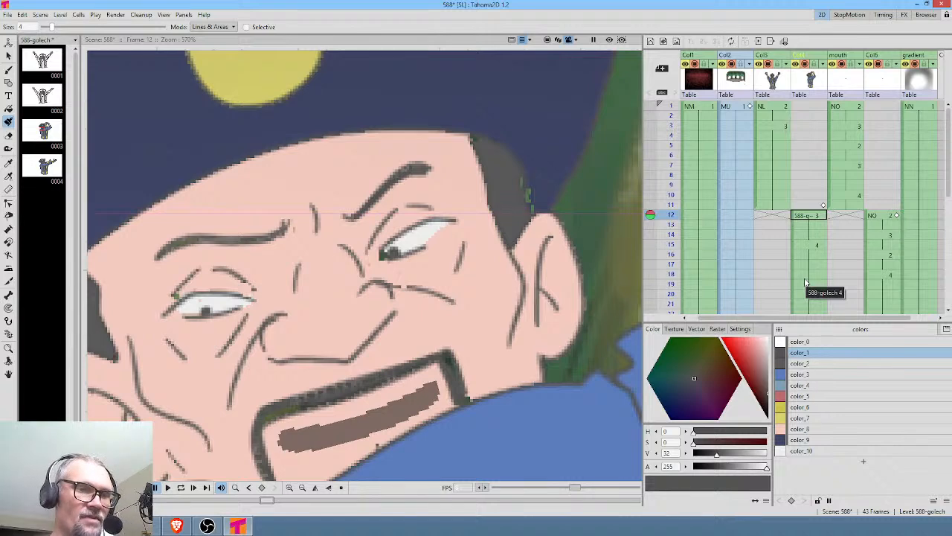
key("k")
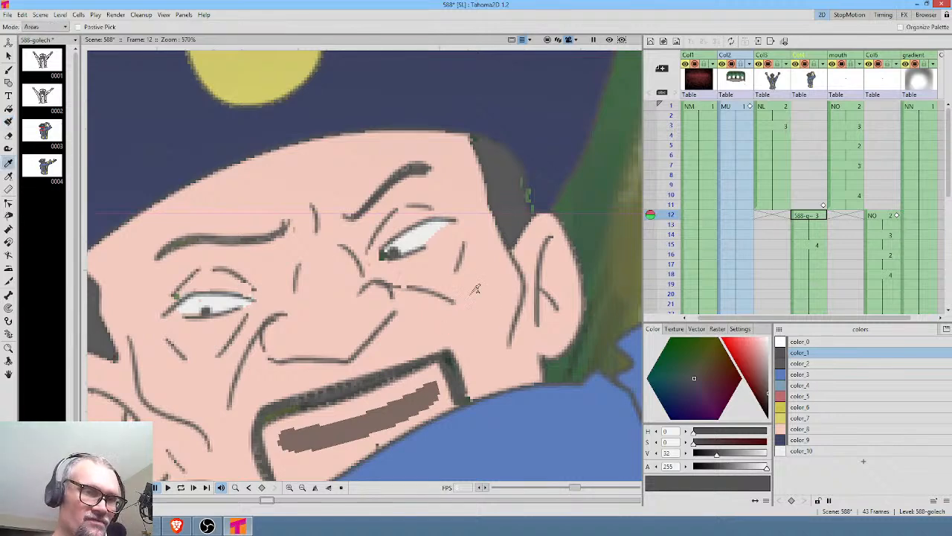
left_click(407, 246)
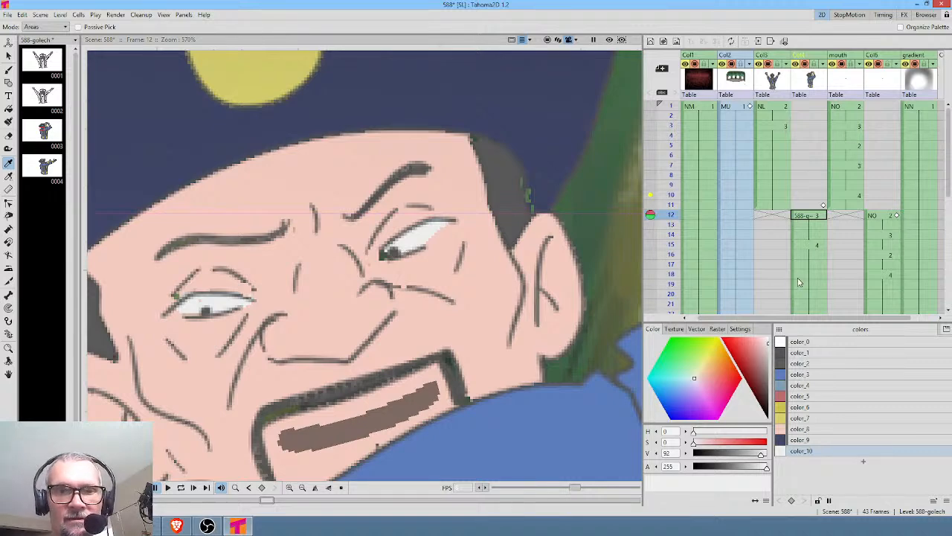
Fill the gaps in the left-hand eye white on frame 15 with color_10, using the Paint Brush in Areas mode.
left_click(818, 248)
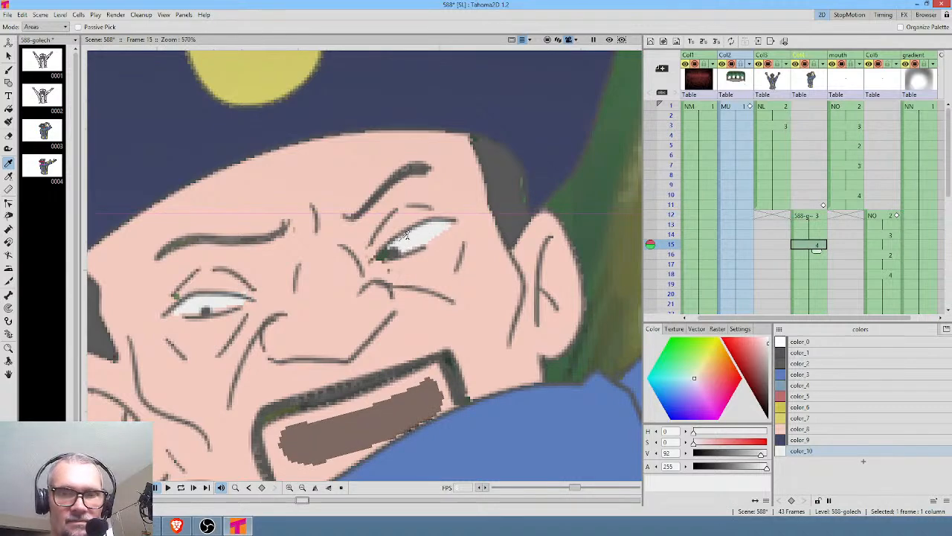
scroll(402, 237, "down", 3)
scroll(402, 236, "up", 4)
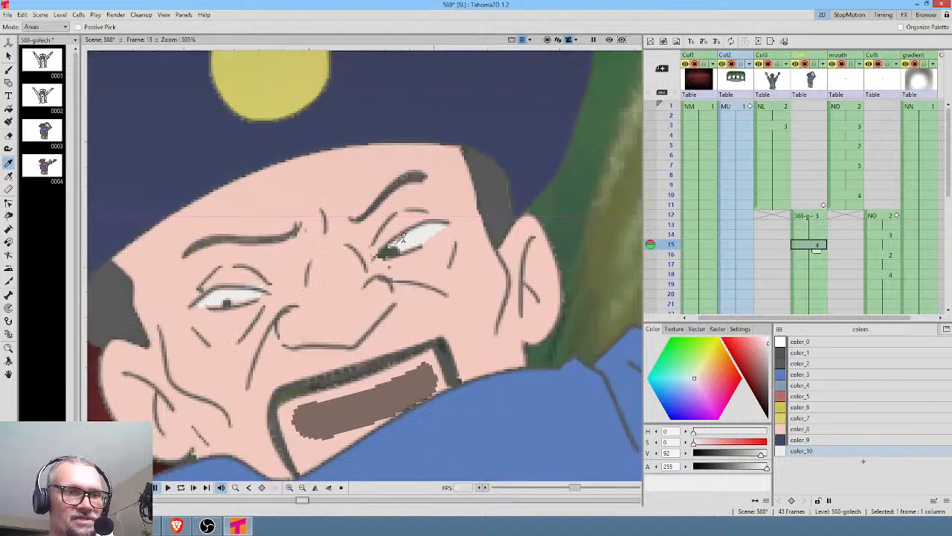
left_click(826, 449)
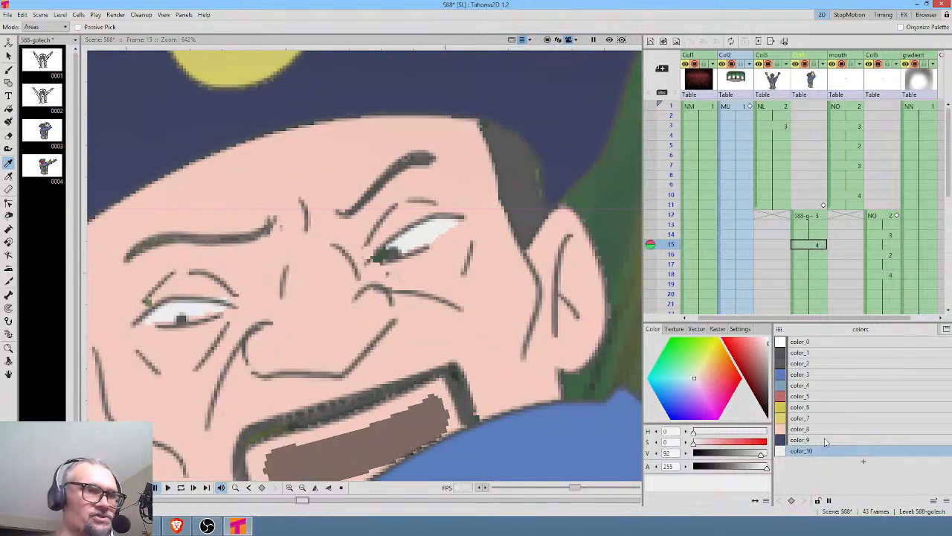
left_click(65, 27)
left_click(64, 25)
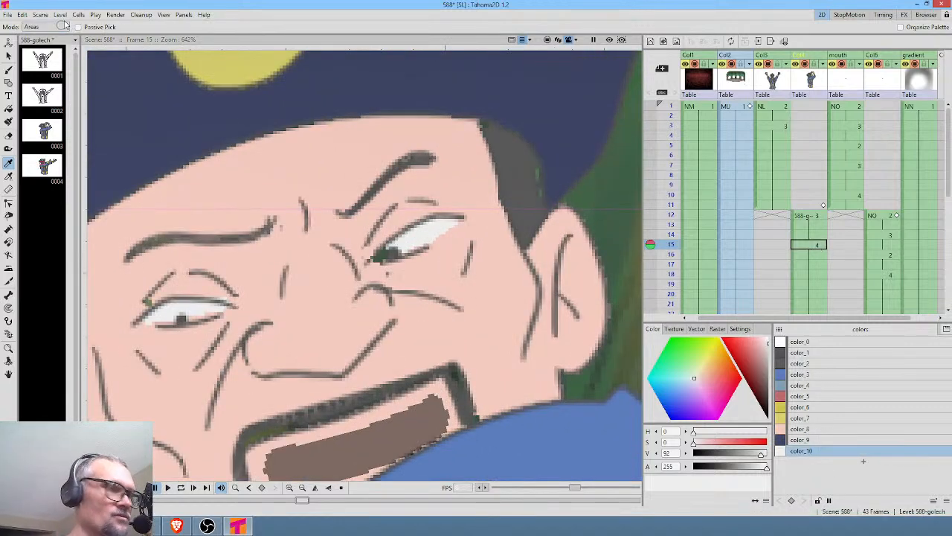
key("k")
left_click(219, 28)
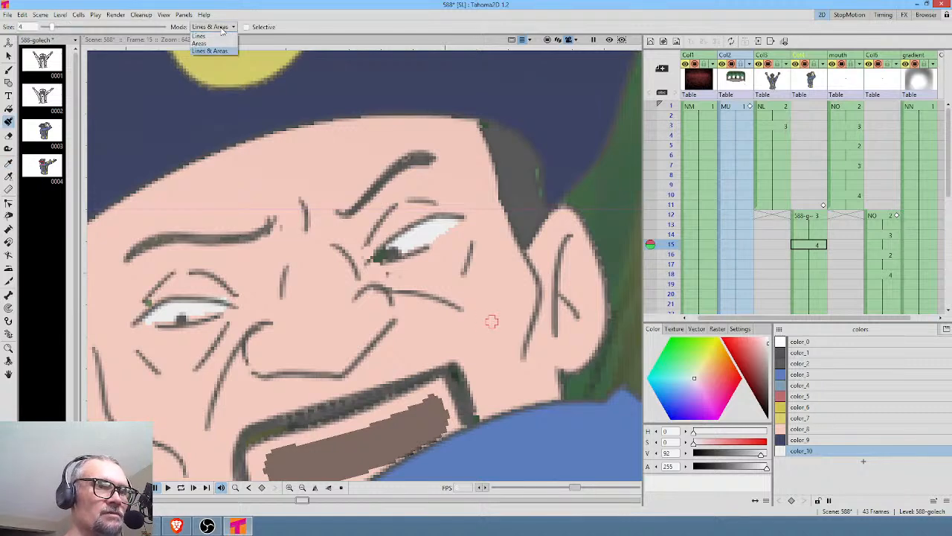
left_click(222, 43)
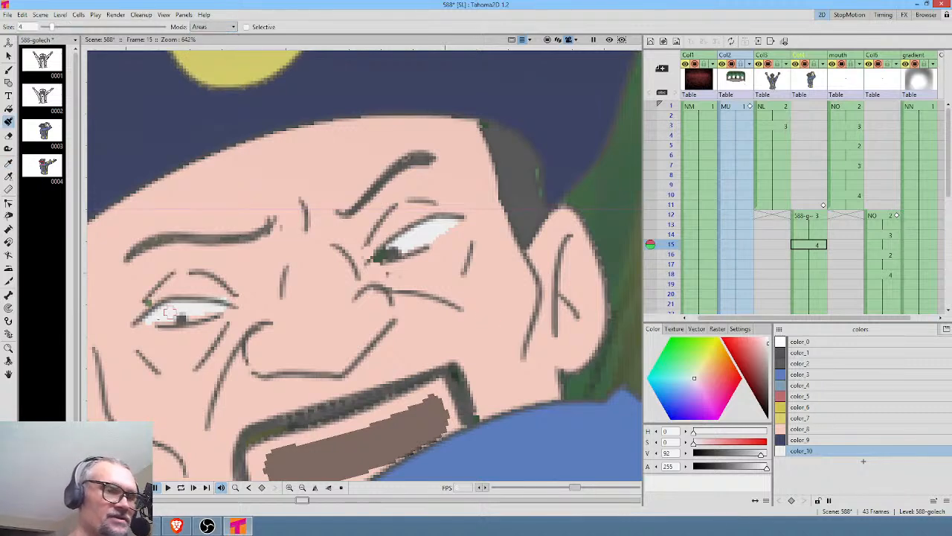
left_click_drag(161, 319, 215, 311)
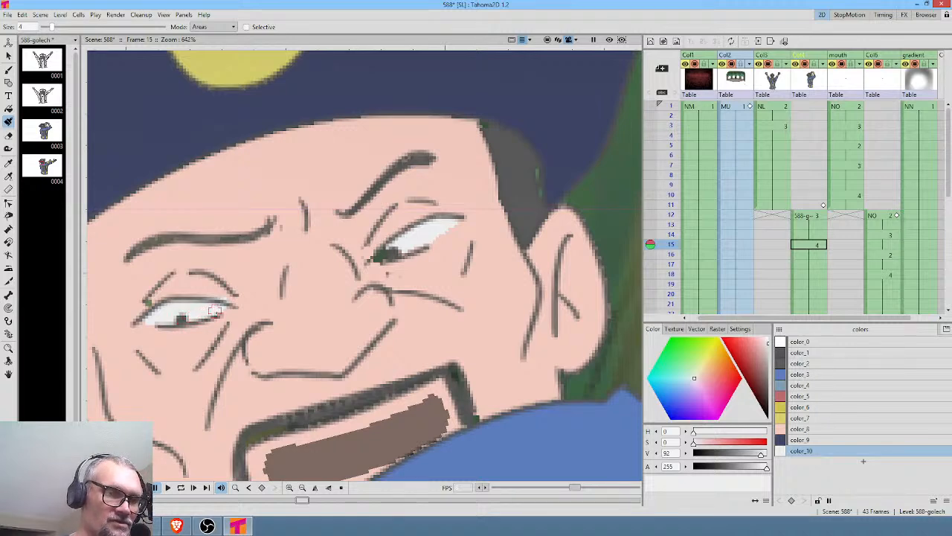
Clear the specks below the right-hand eye on frame 15 with color_8 in Lines & Areas mode, and return the brush to Areas mode.
left_click(809, 430)
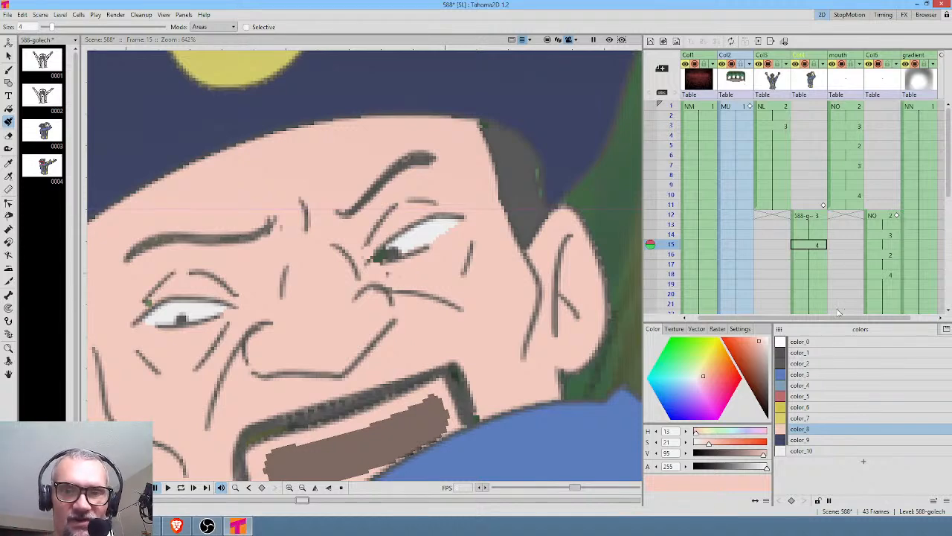
left_click(213, 26)
left_click(223, 53)
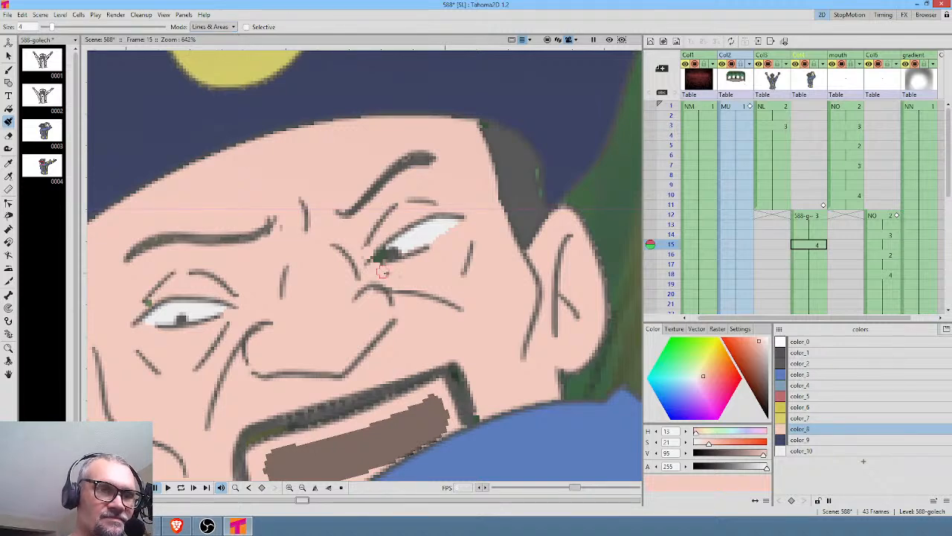
left_click(220, 30)
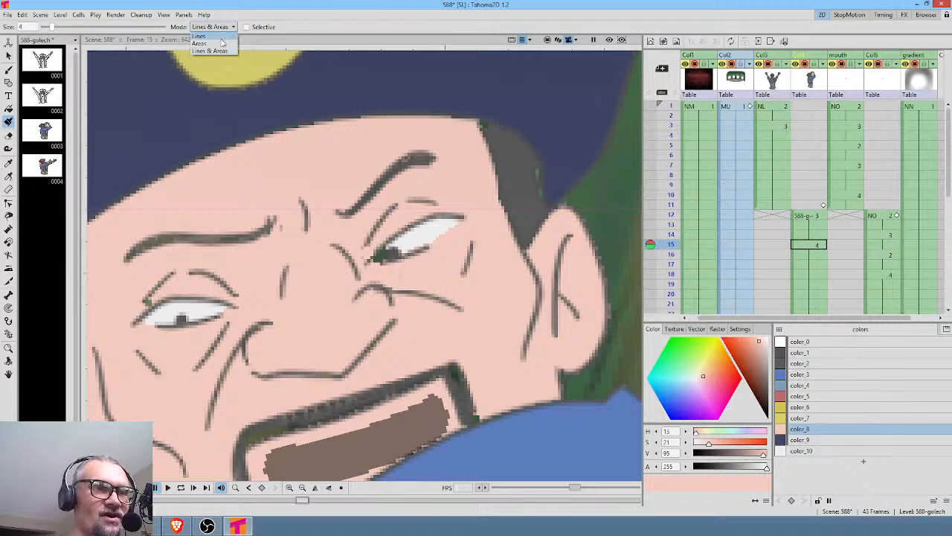
left_click(200, 43)
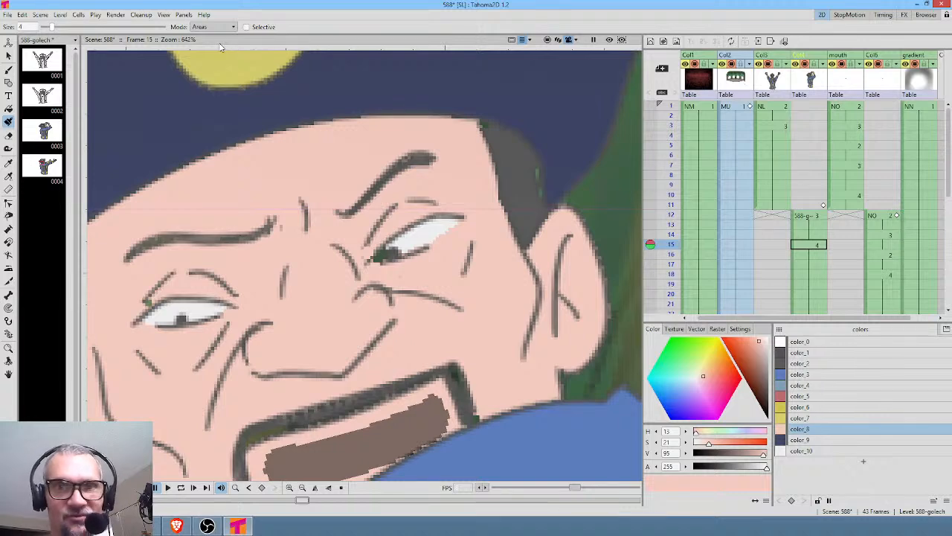
Compare the face lines and colors of level NL on frame 1 with those of level 588-golech on frame 12.
left_click(778, 105)
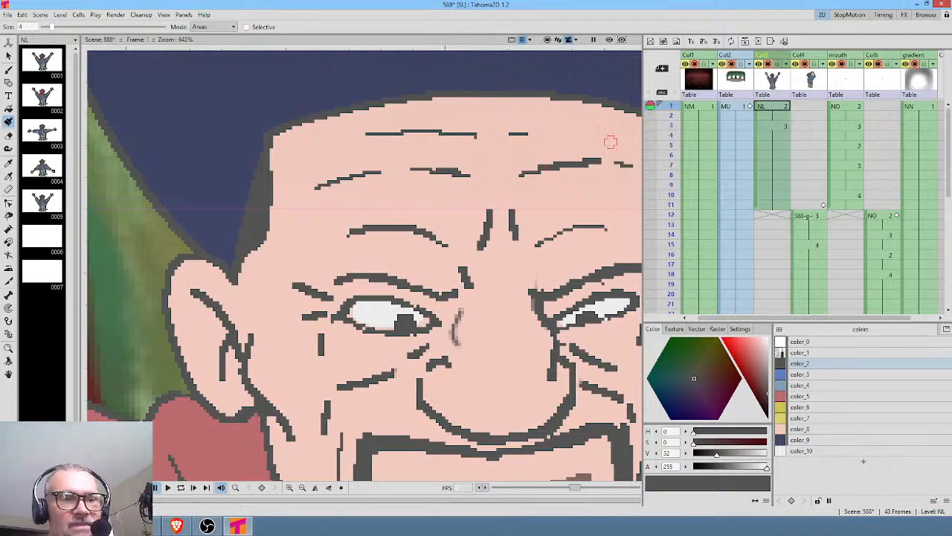
scroll(451, 196, "down", 4)
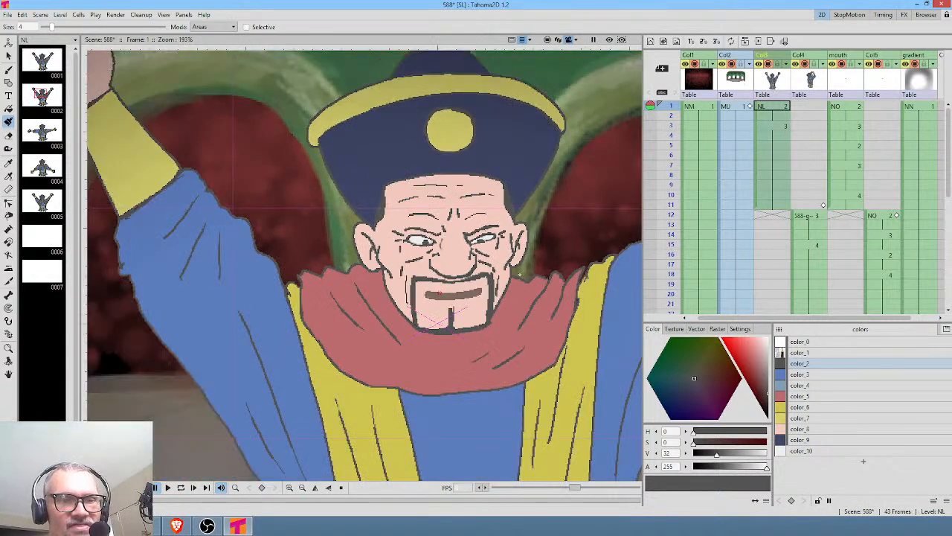
scroll(440, 293, "up", 3)
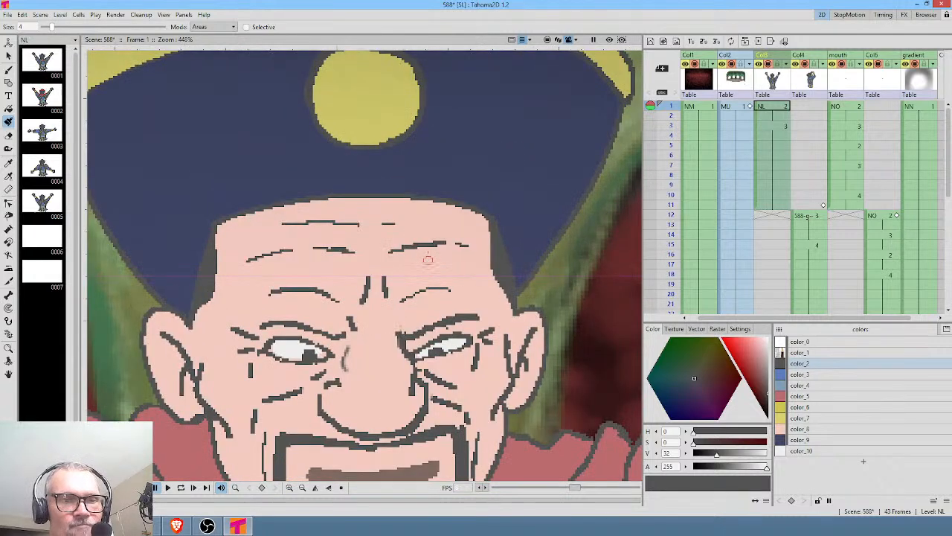
left_click(803, 216)
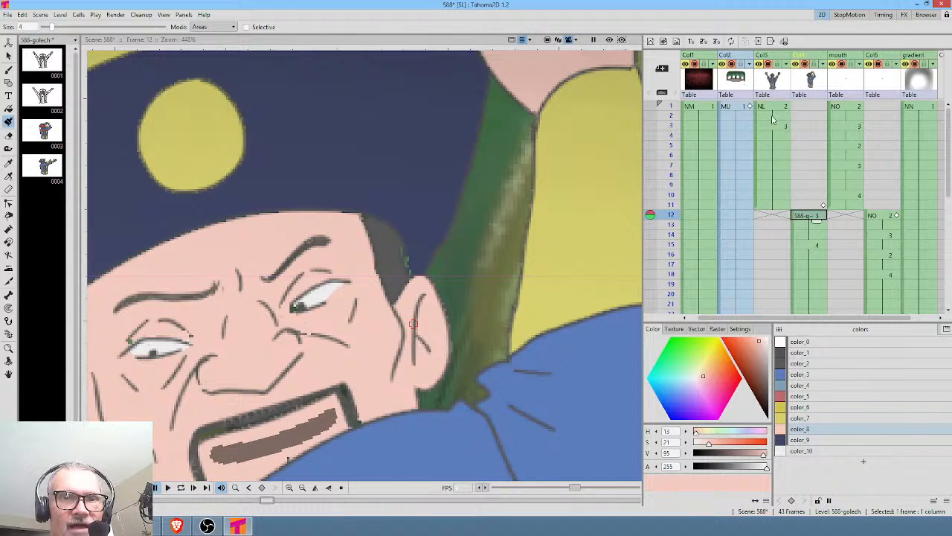
left_click(772, 215)
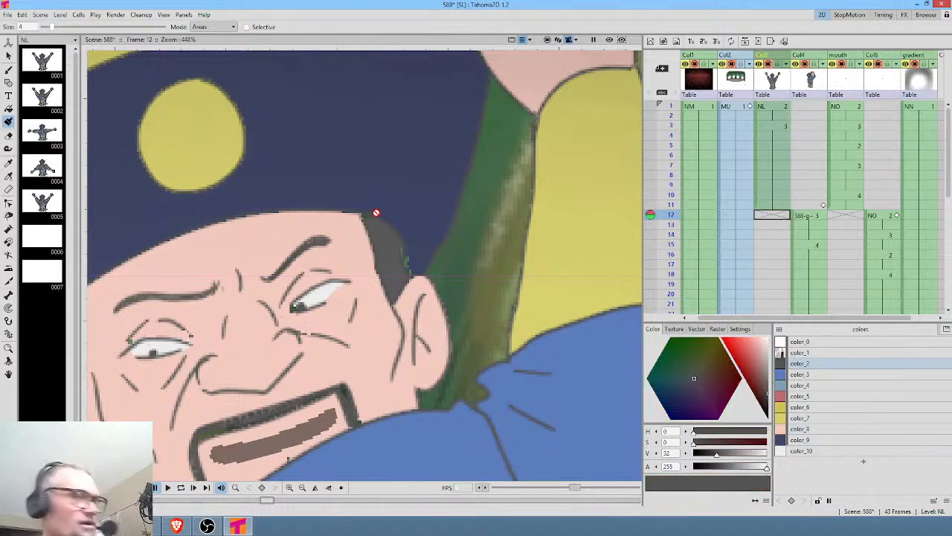
Preview the rendered face of level NL on frame 1, and return to the normal view.
left_click(774, 108)
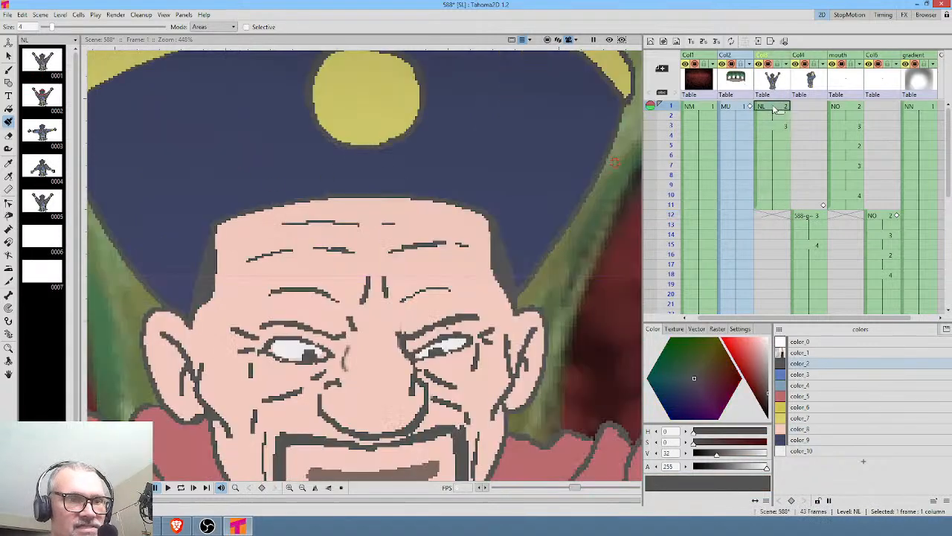
left_click(610, 40)
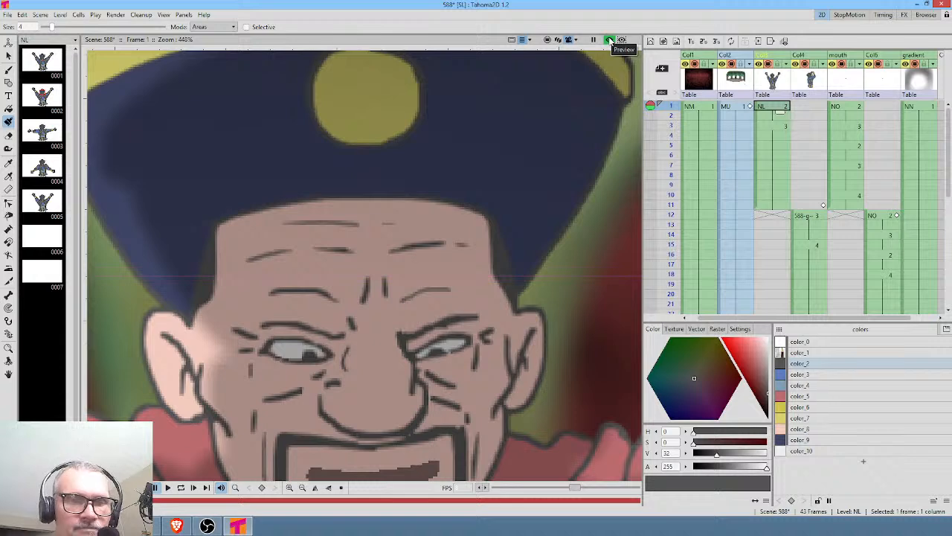
left_click(610, 40)
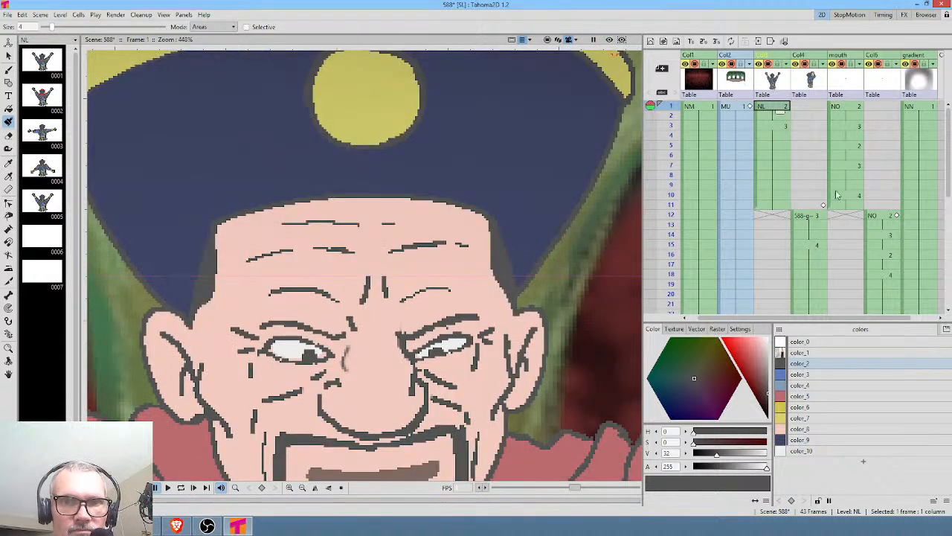
Enable antialiasing for mouth level NO in its level settings, with an antialias softness of 100.
left_click(845, 110)
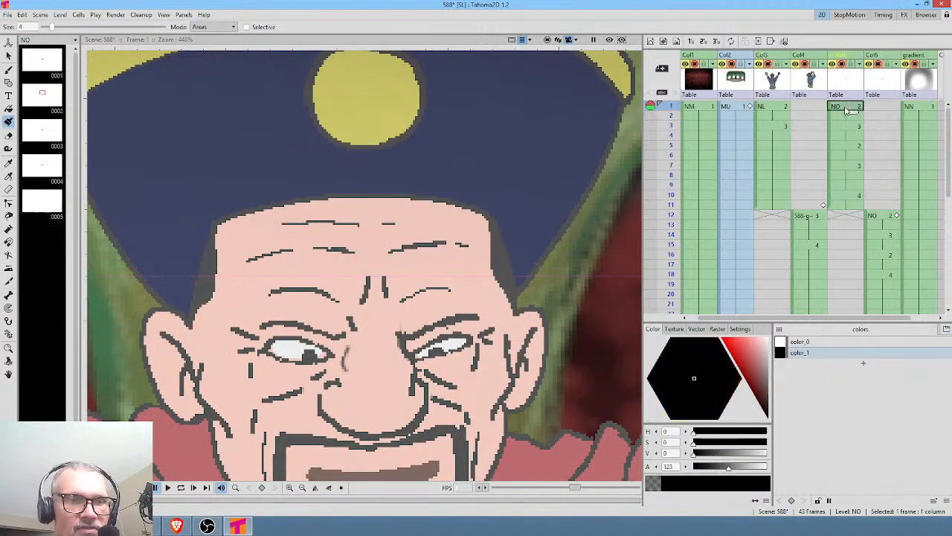
left_click(59, 14)
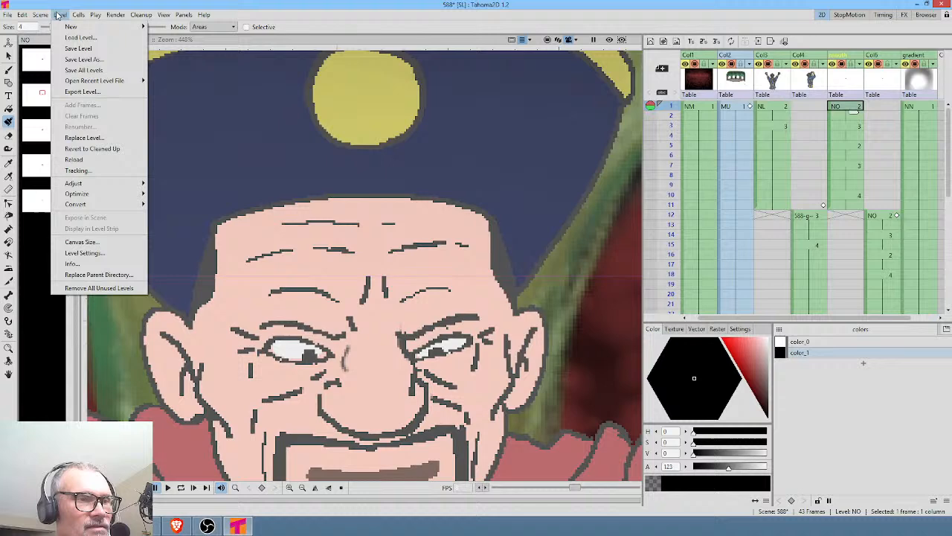
left_click(117, 253)
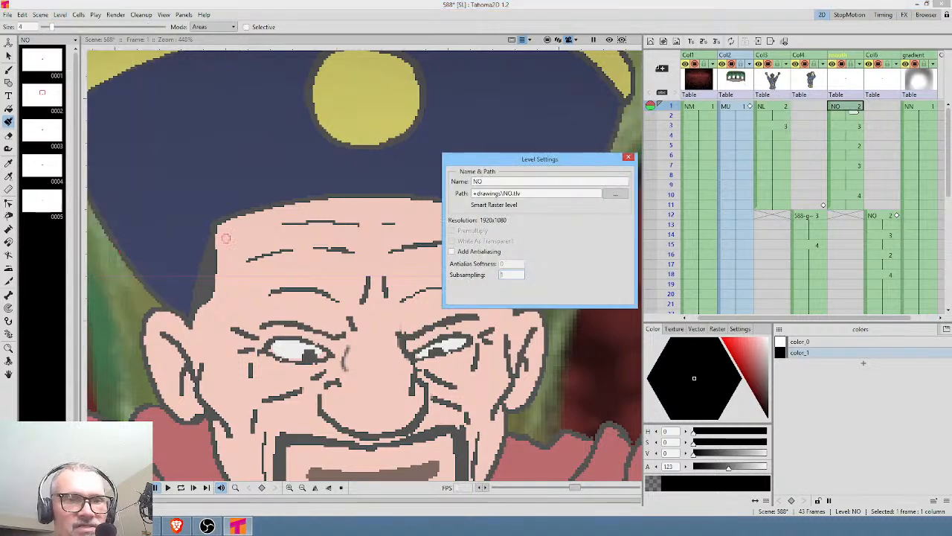
left_click(471, 251)
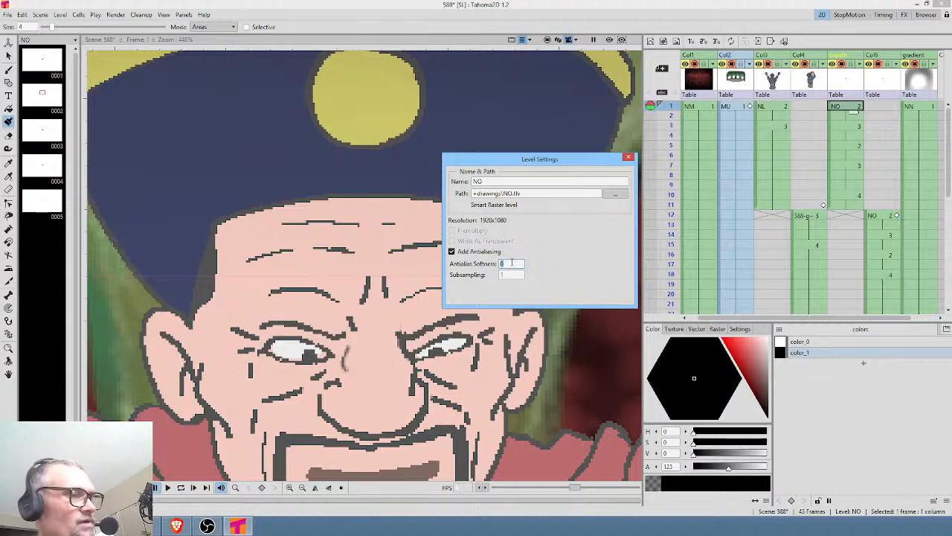
left_click(629, 156)
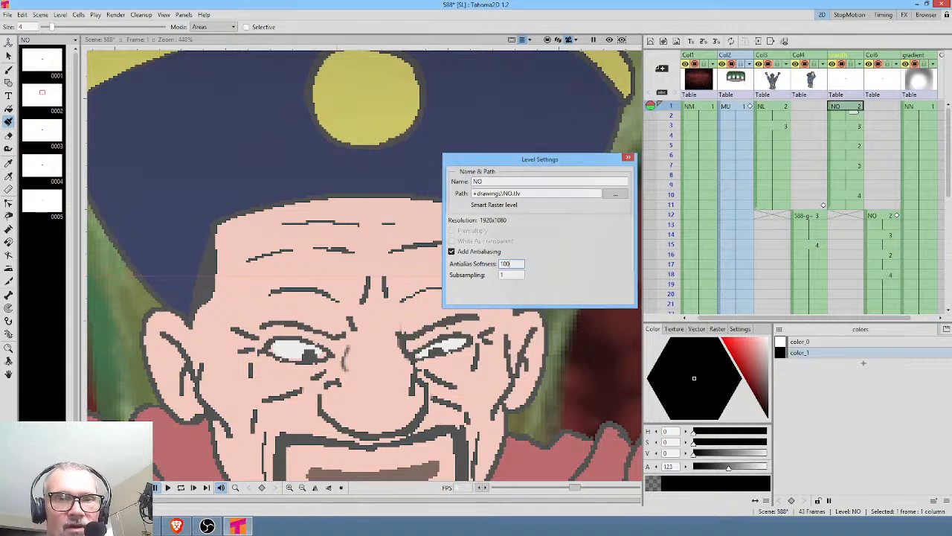
Preview the rendered face at frame 12 of Col4 and at frame 8 of the mouth column.
left_click(819, 216)
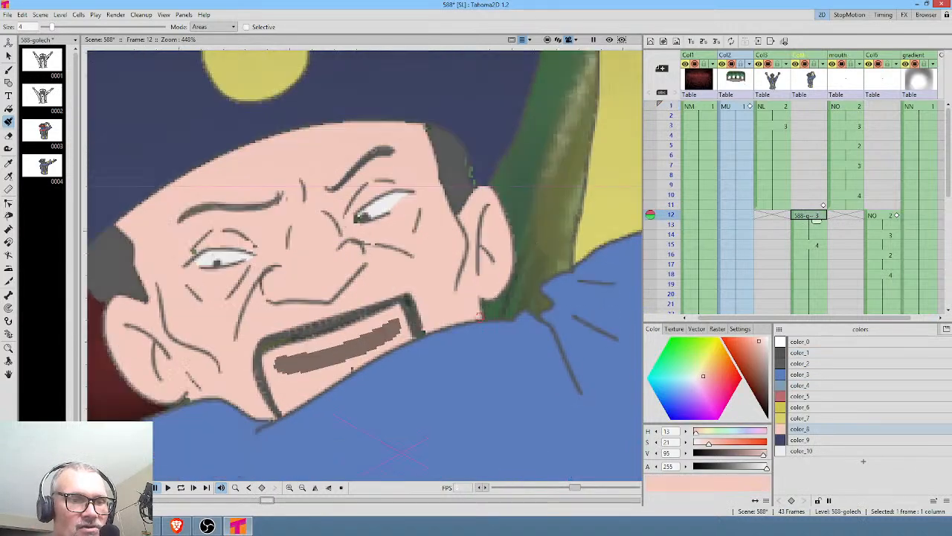
left_click(609, 40)
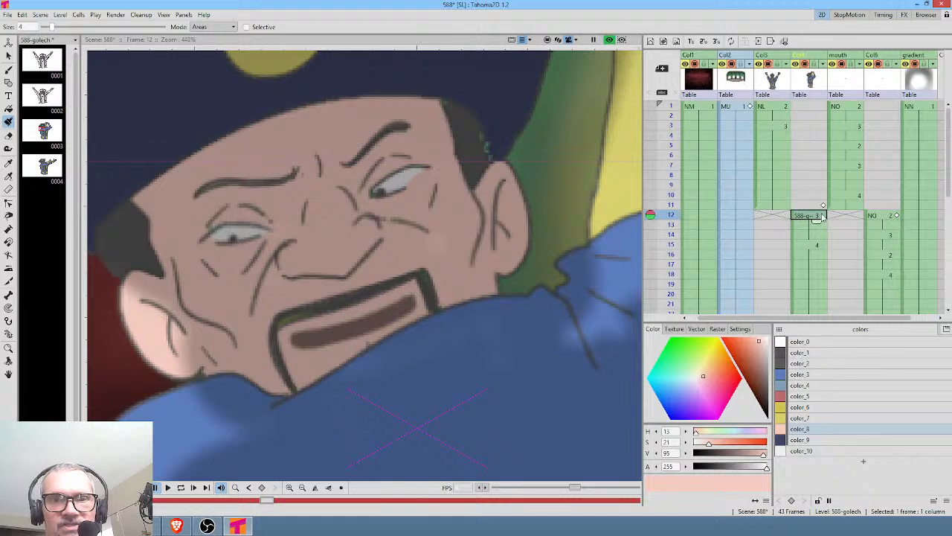
left_click(838, 177)
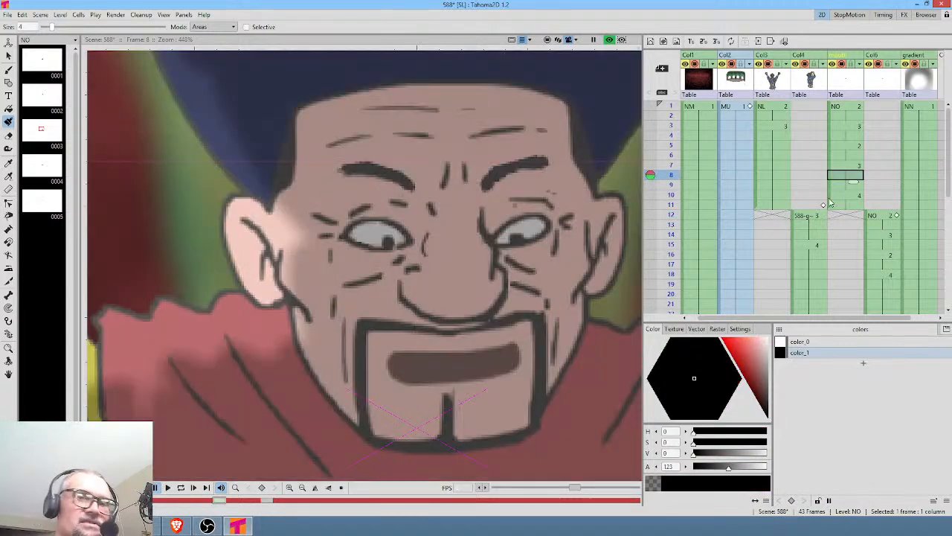
Compare the mouth and Col6 columns and check the antialiasing in the level settings of Col6's NO level.
left_click(839, 79)
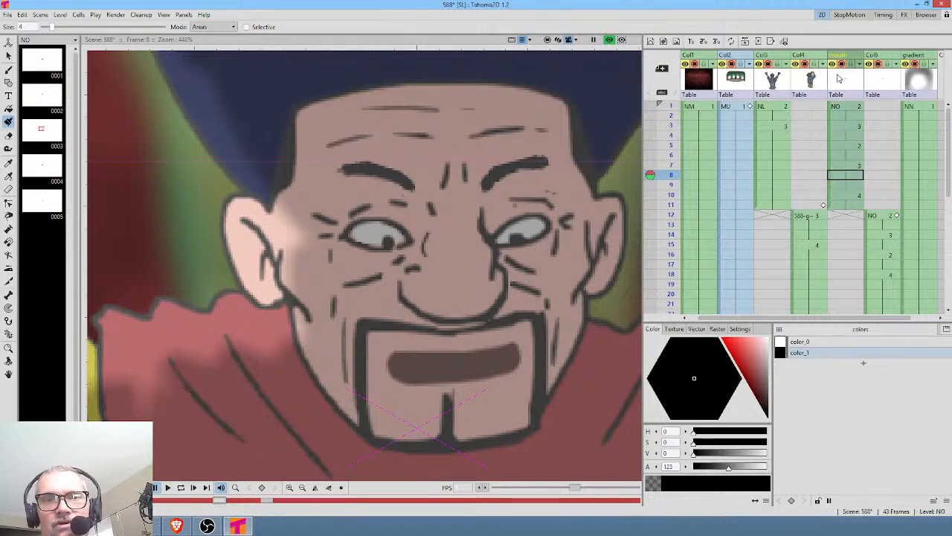
left_click(890, 83)
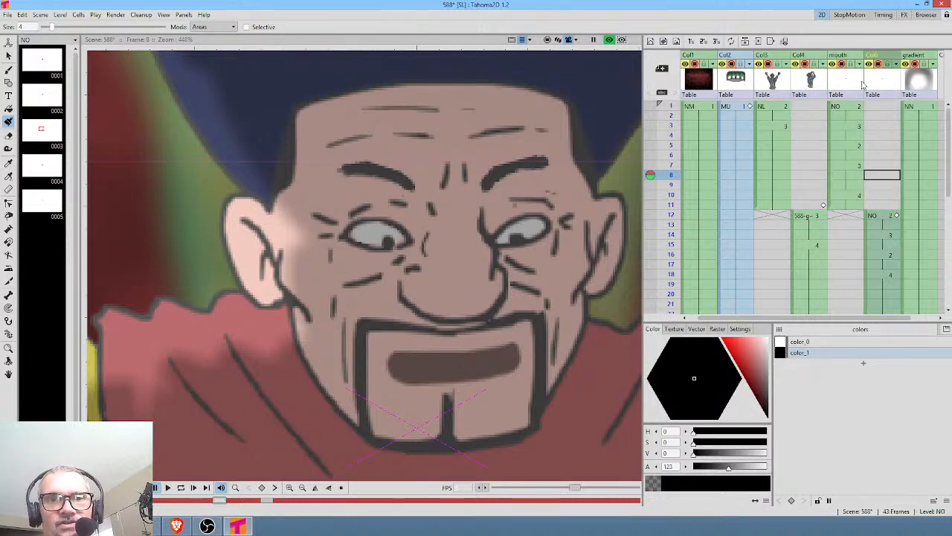
left_click(855, 86)
left_click(879, 86)
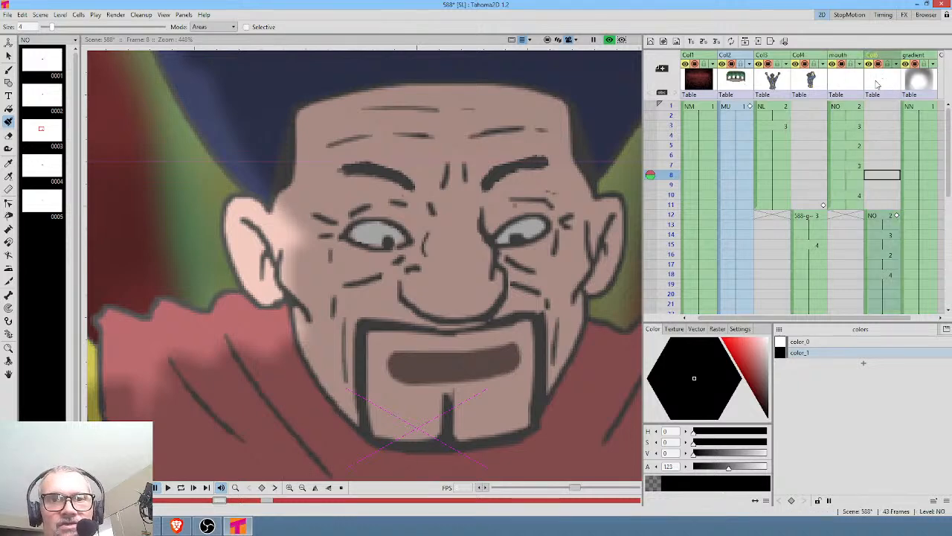
left_click(60, 14)
left_click(94, 255)
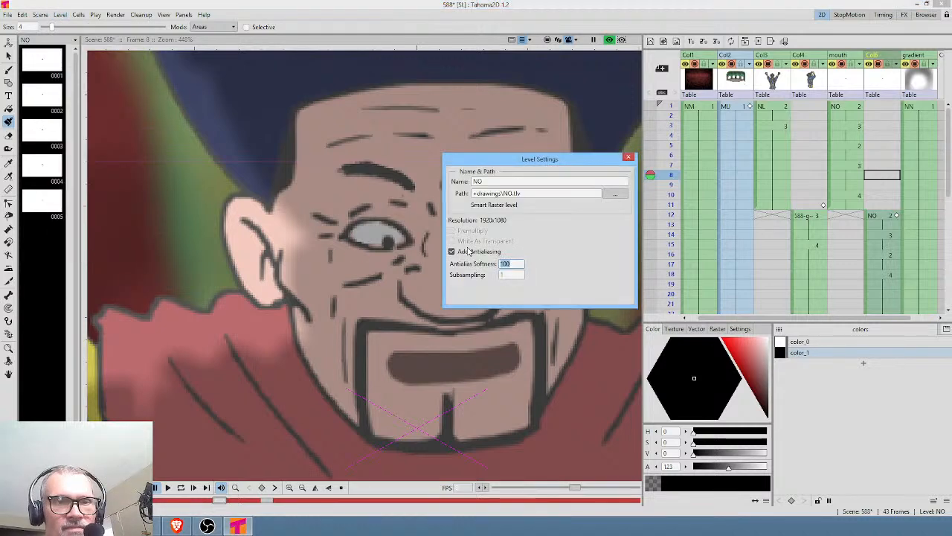
left_click(628, 158)
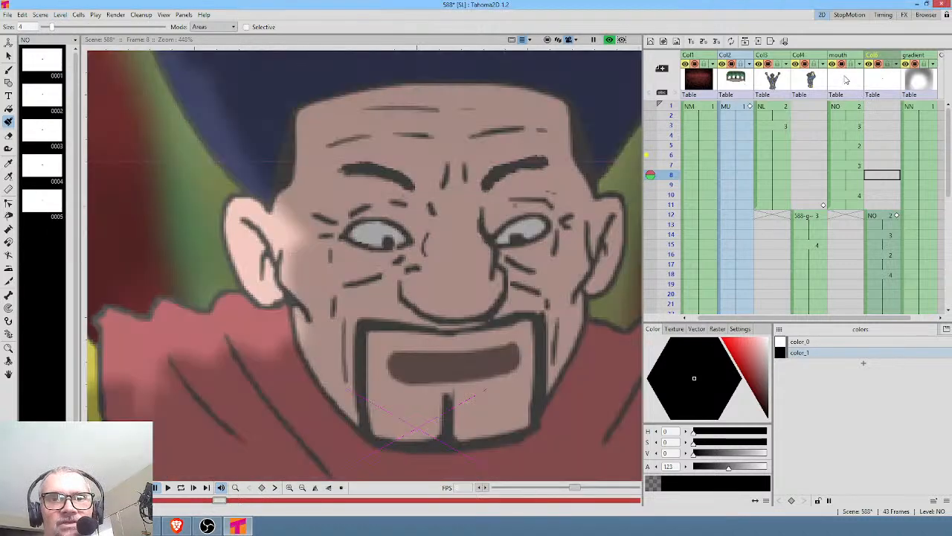
left_click(848, 81)
left_click(878, 87)
left_click(854, 84)
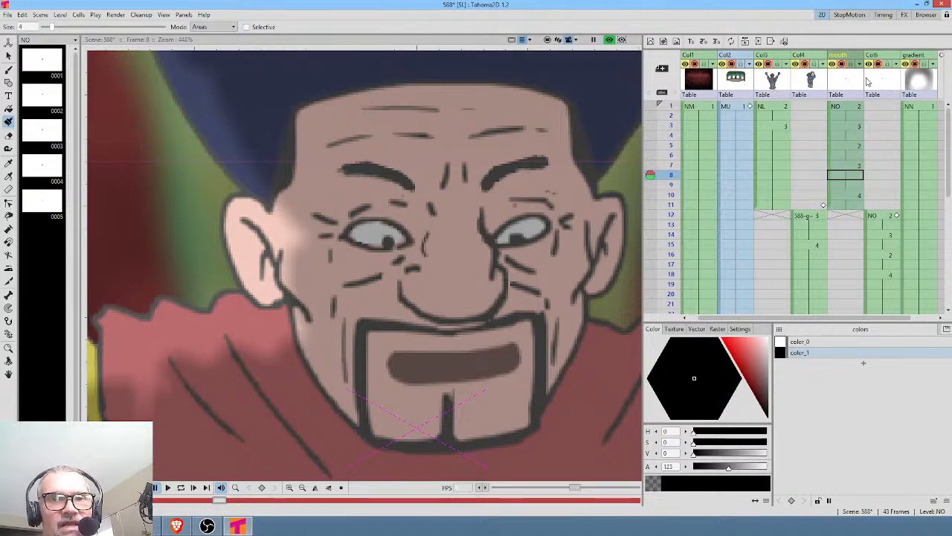
left_click(872, 82)
left_click(853, 84)
Save the scene with its changes.
left_click(7, 14)
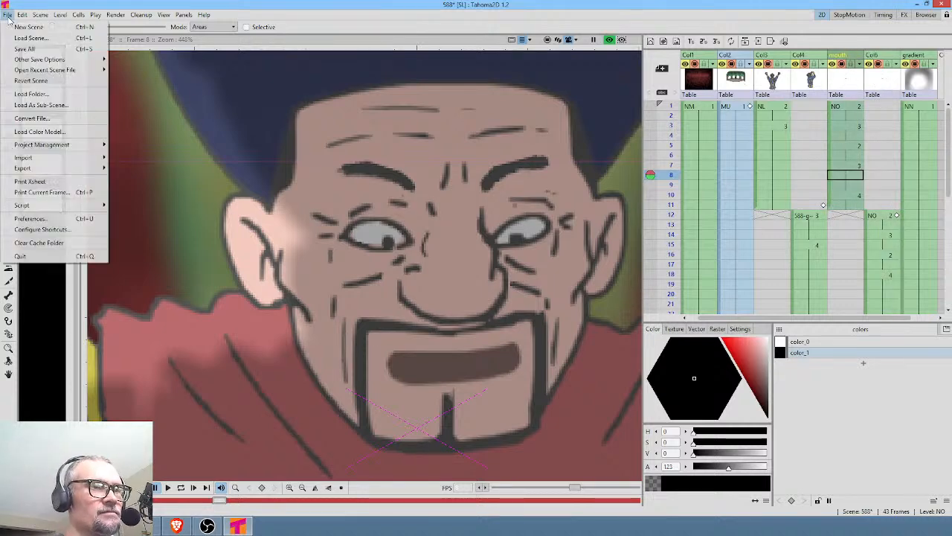
left_click(30, 57)
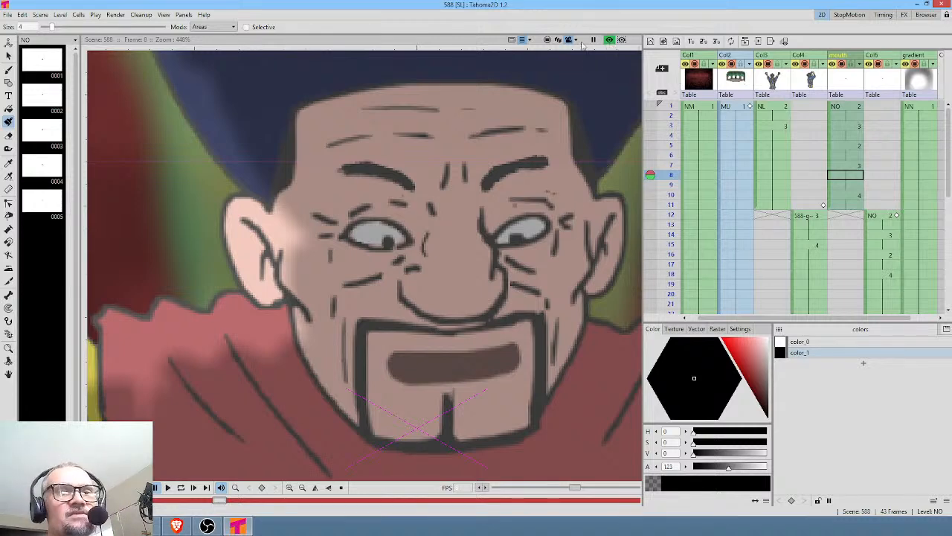
Examine the face at frame 12 of Col4 up close, with the rendered preview and without it.
left_click(610, 40)
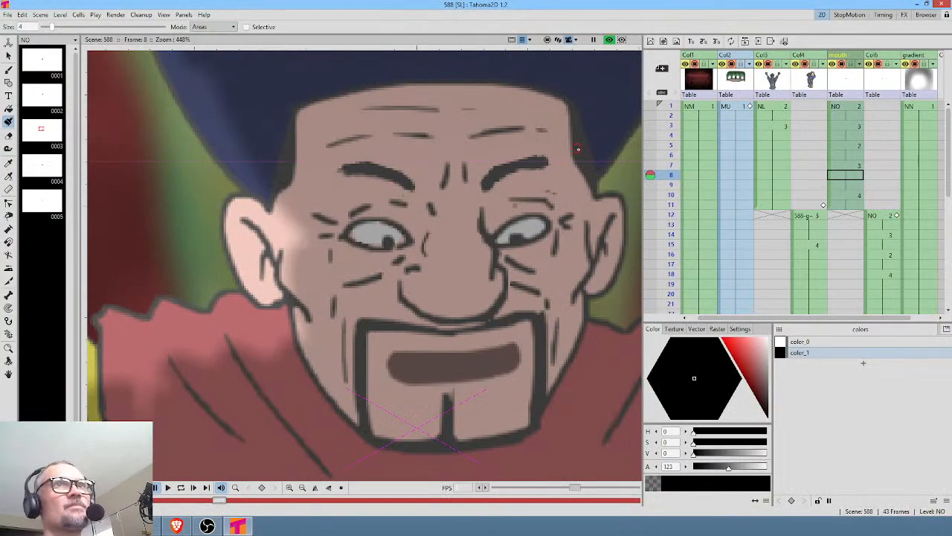
left_click(884, 216)
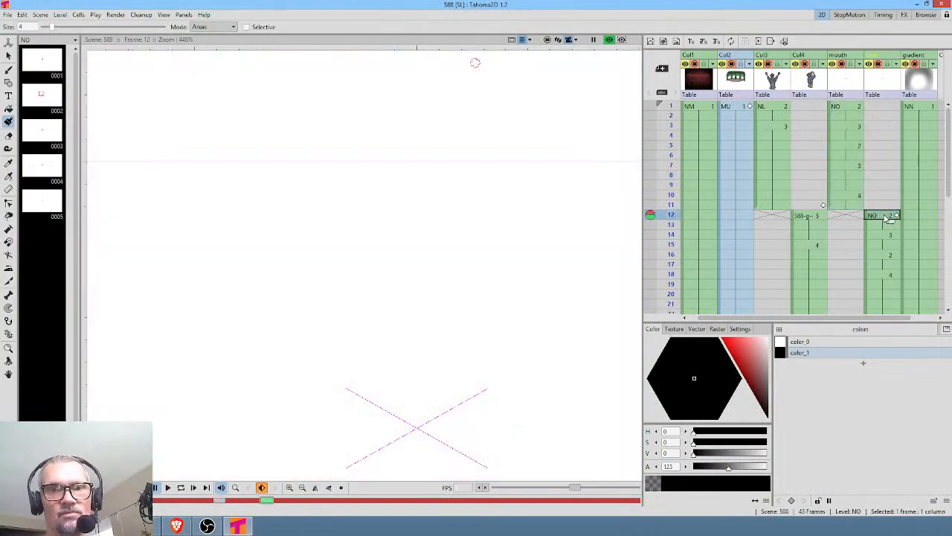
left_click(811, 215)
scroll(360, 174, "up", 2)
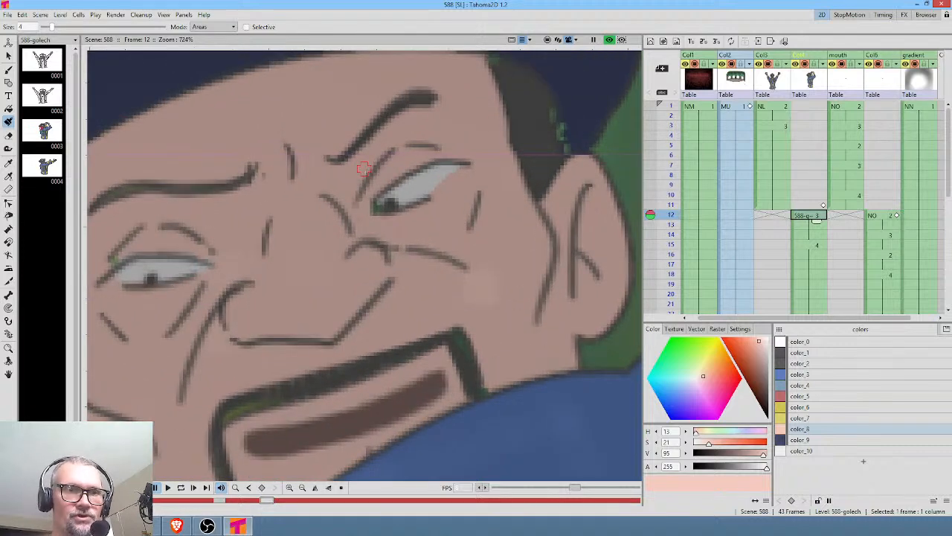
left_click(609, 39)
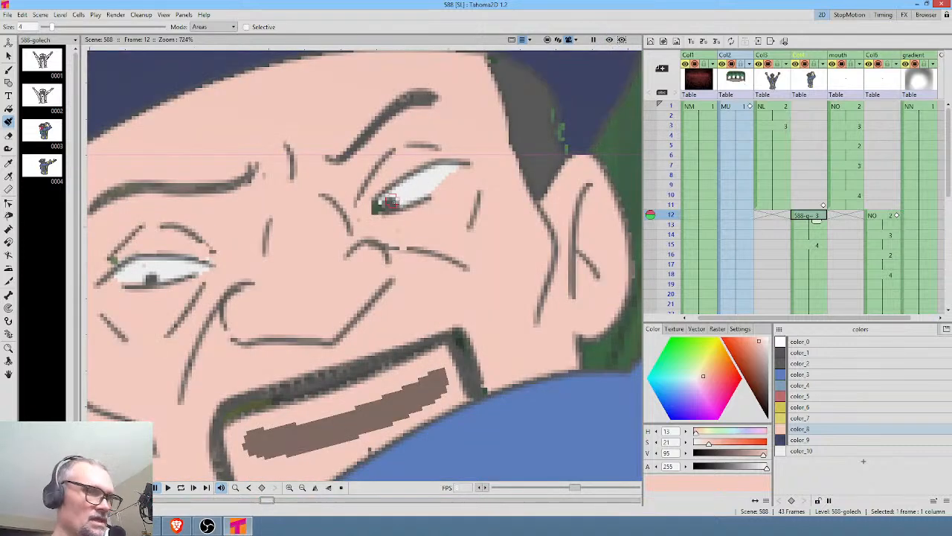
Sample the face colours at frame 12 with the Style Picker and shift color_2 to a slightly reddish dark grey.
key("k")
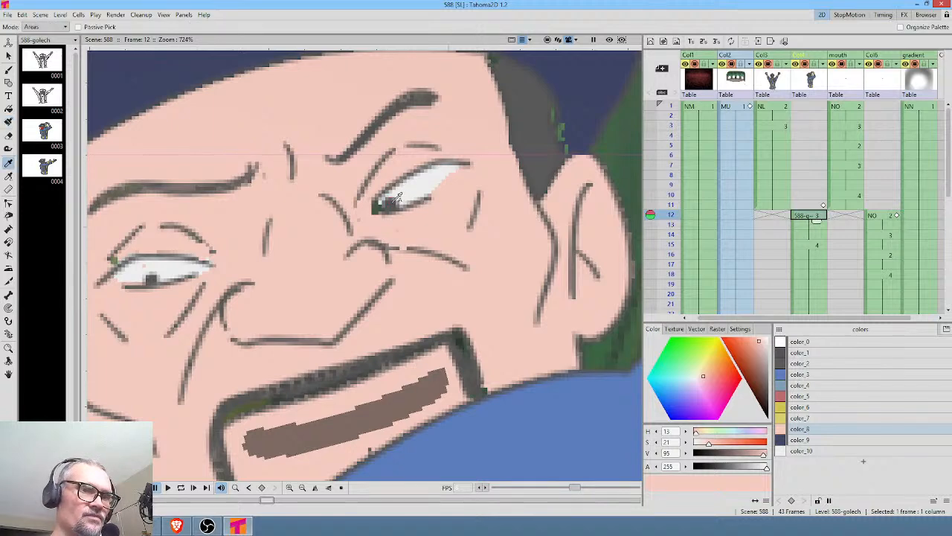
left_click(393, 198)
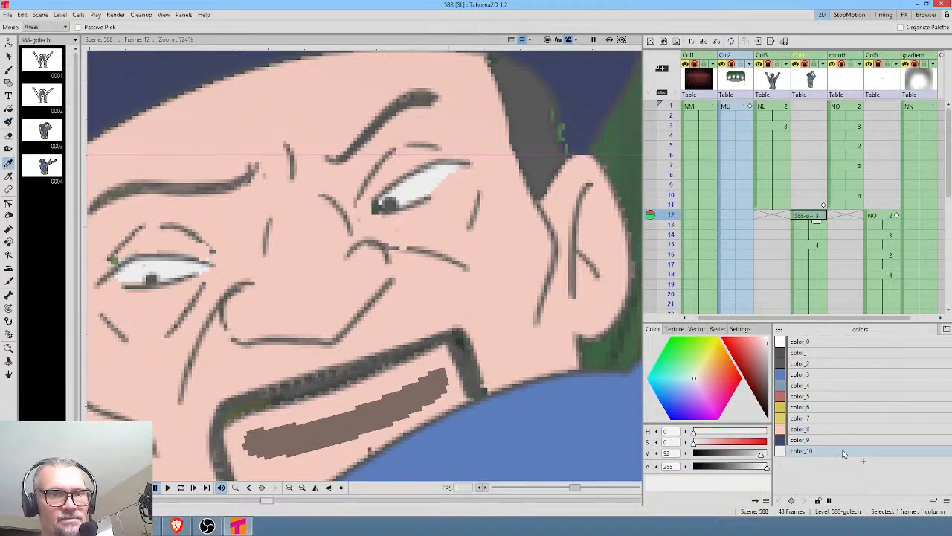
left_click(384, 111)
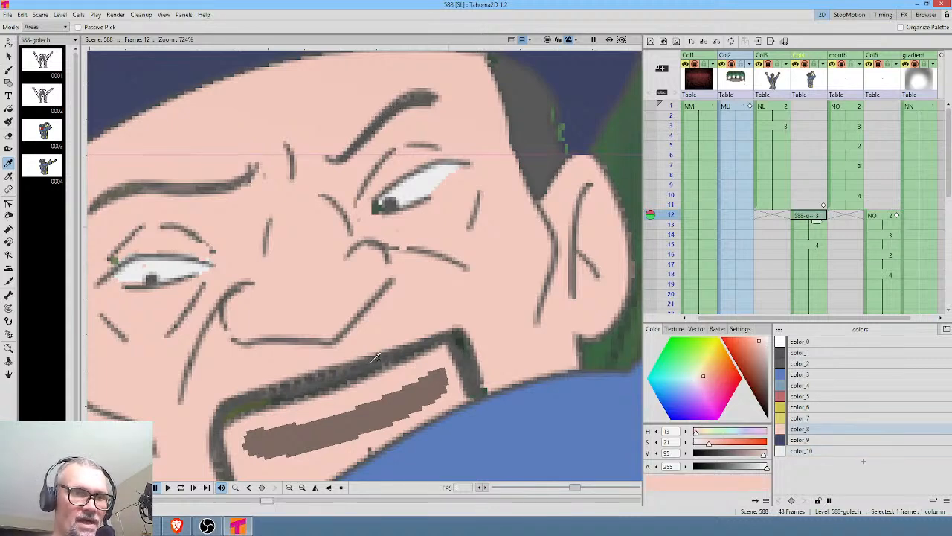
left_click(831, 362)
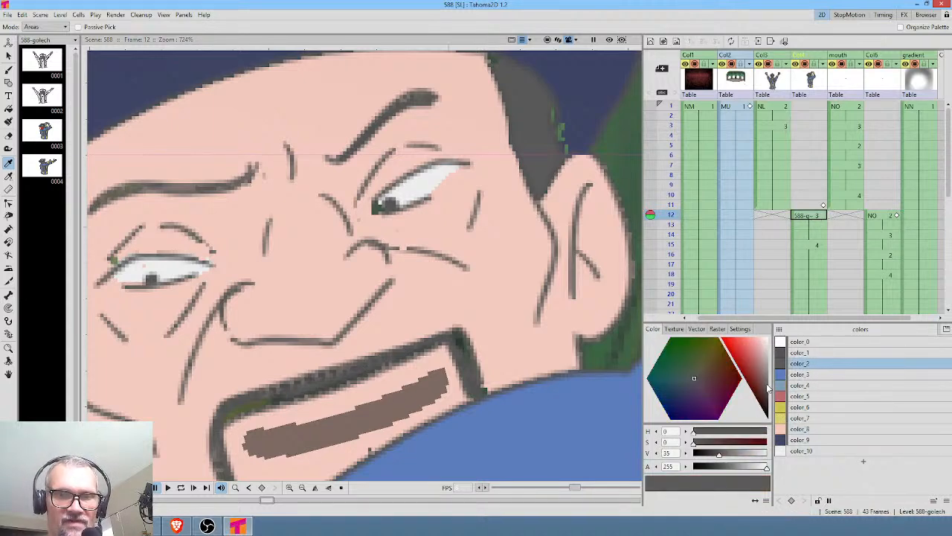
left_click_drag(750, 358, 768, 389)
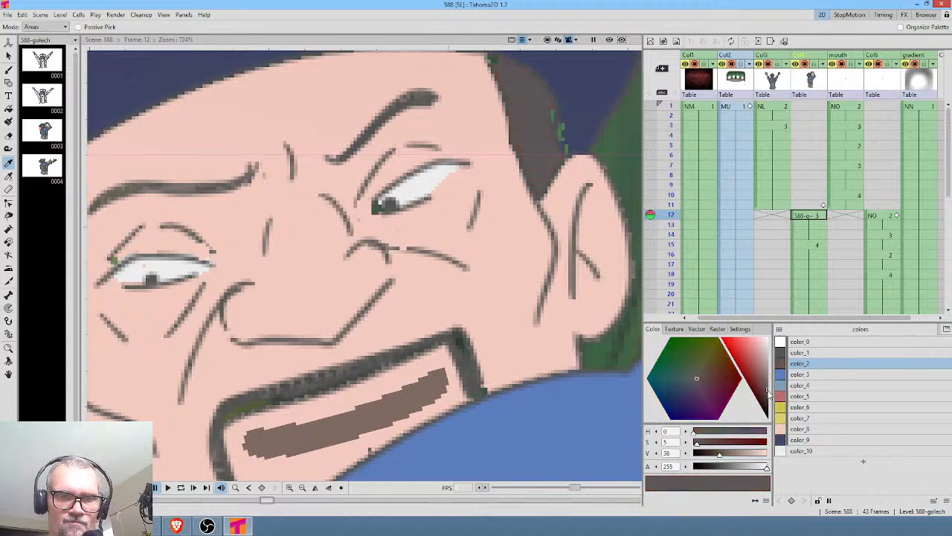
Adjust color_1 to a dark grey with saturation 2 and set its value to 35.
left_click(826, 354)
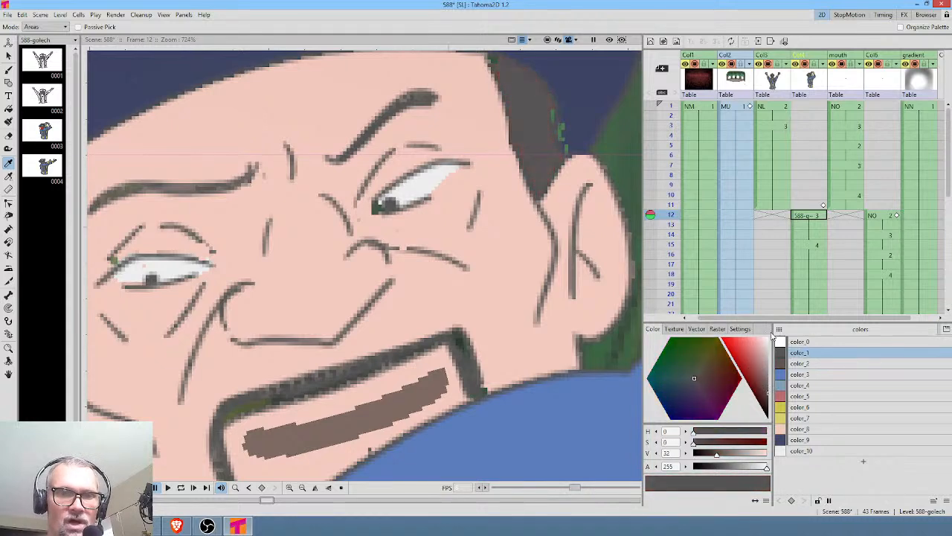
mouse_move(766, 392)
left_mouse_down()
mouse_move(756, 370)
mouse_move(769, 391)
left_mouse_up()
left_click(676, 453)
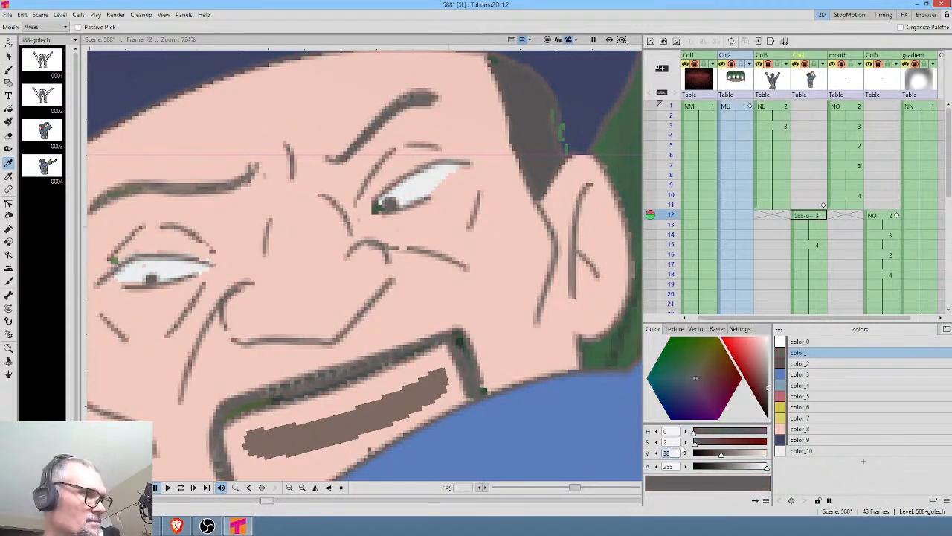
type("35")
key("Return")
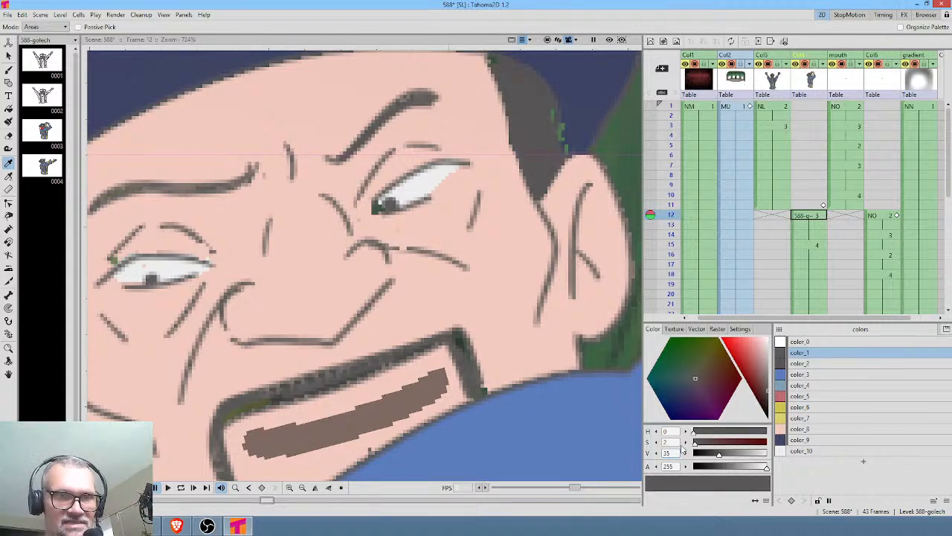
Compare the near-identical dark greys color_1 and color_2 in the palette.
left_click_drag(469, 298, 547, 315)
left_click(833, 364)
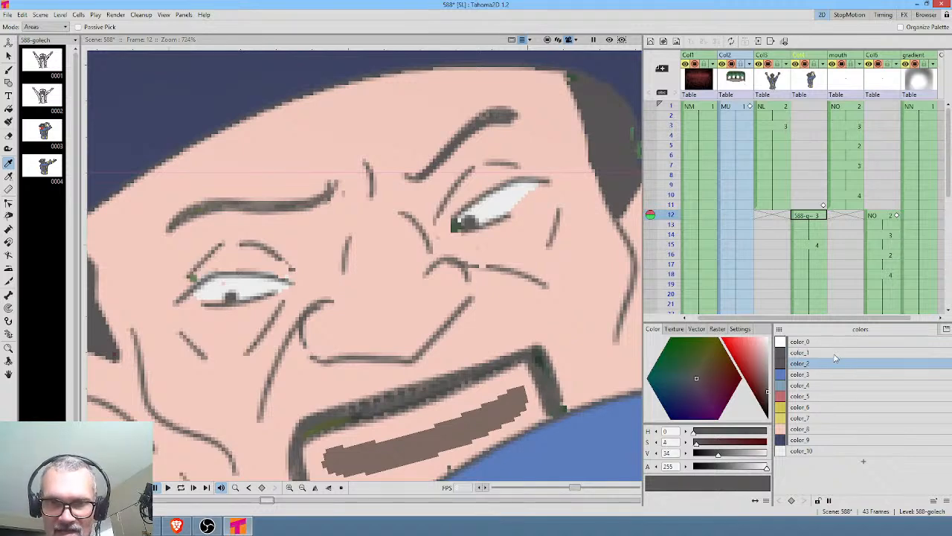
left_click(833, 353)
left_click(833, 365)
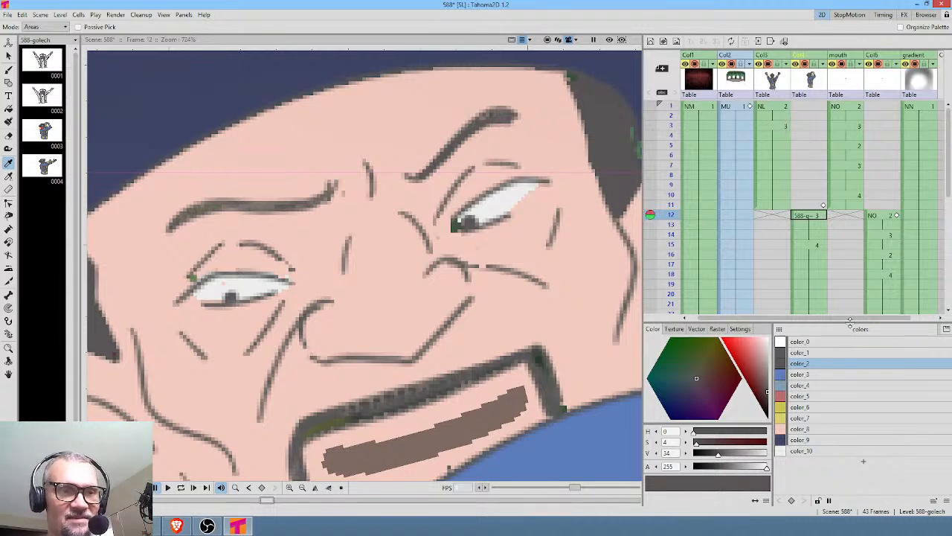
left_click(822, 354)
left_click(820, 364)
left_click(827, 354)
left_click(826, 364)
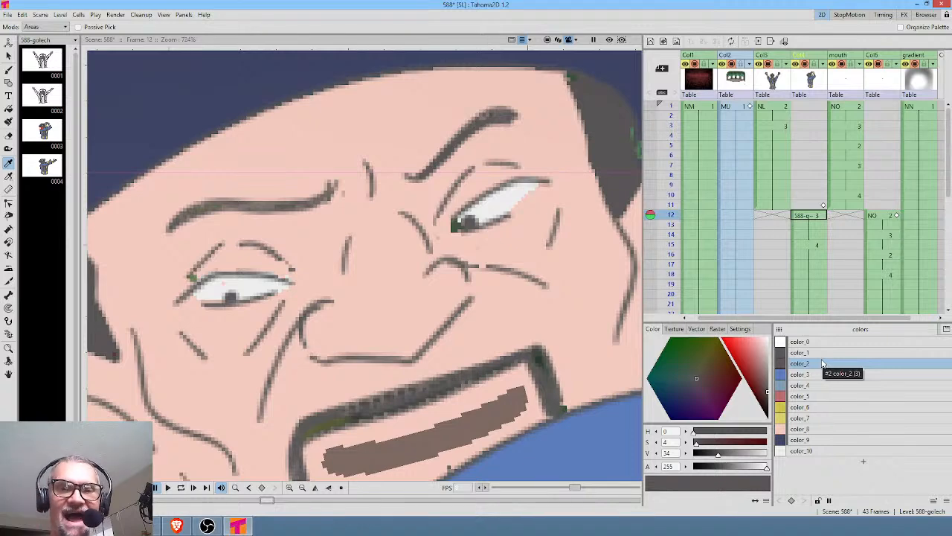
Readjust the dark grey shade of color_2, which fills the hair.
left_click(833, 352)
left_click(830, 365)
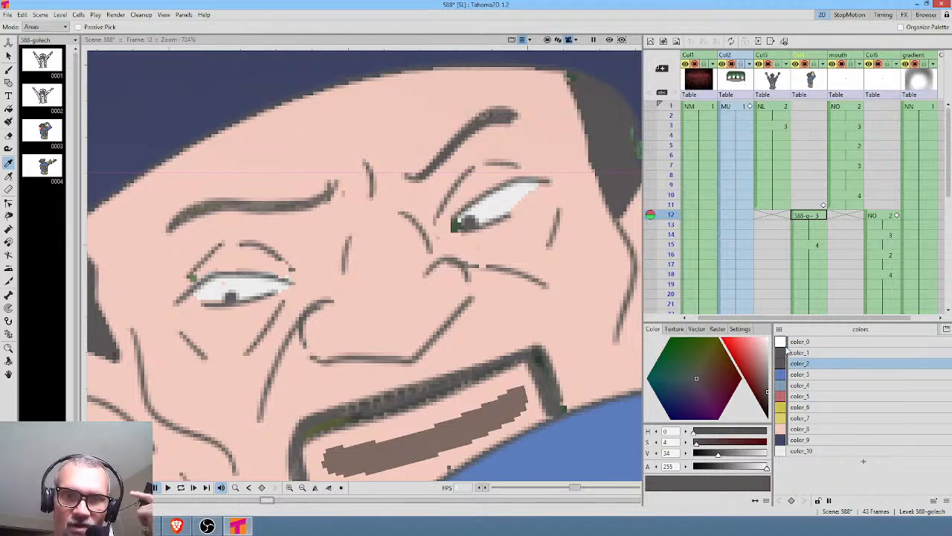
mouse_move(764, 390)
left_mouse_down()
mouse_move(757, 368)
mouse_move(770, 395)
left_mouse_up()
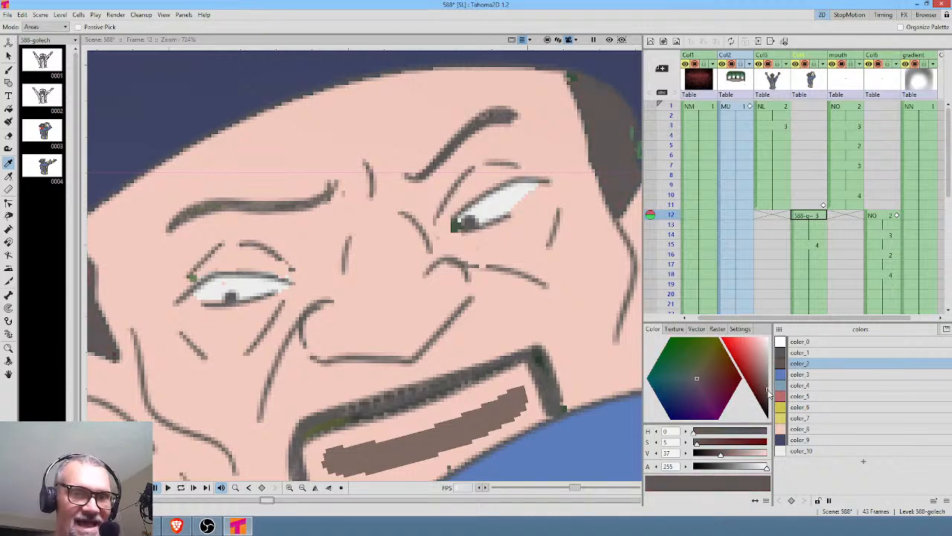
Retouch the outlines of both eyes and an eyebrow at frame 12 with the Brush in color_1.
left_click(833, 352)
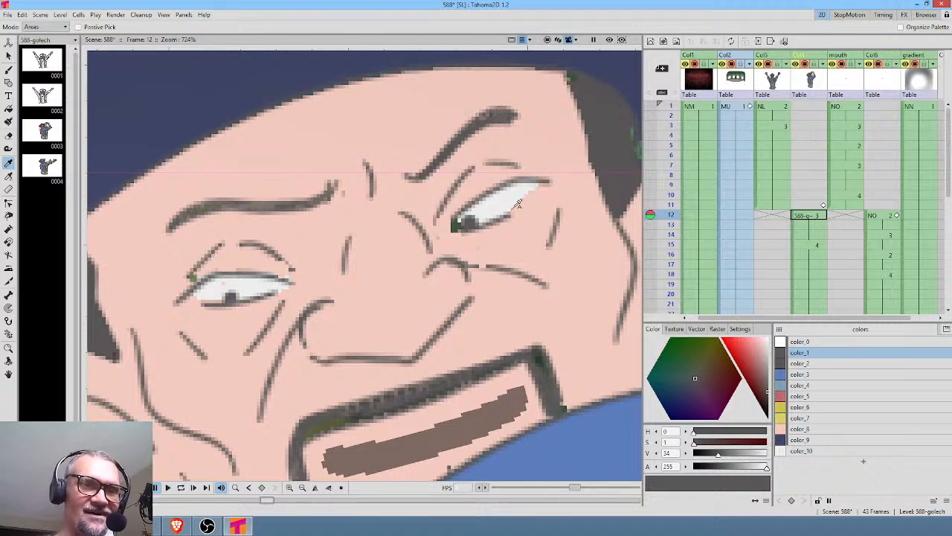
key("b")
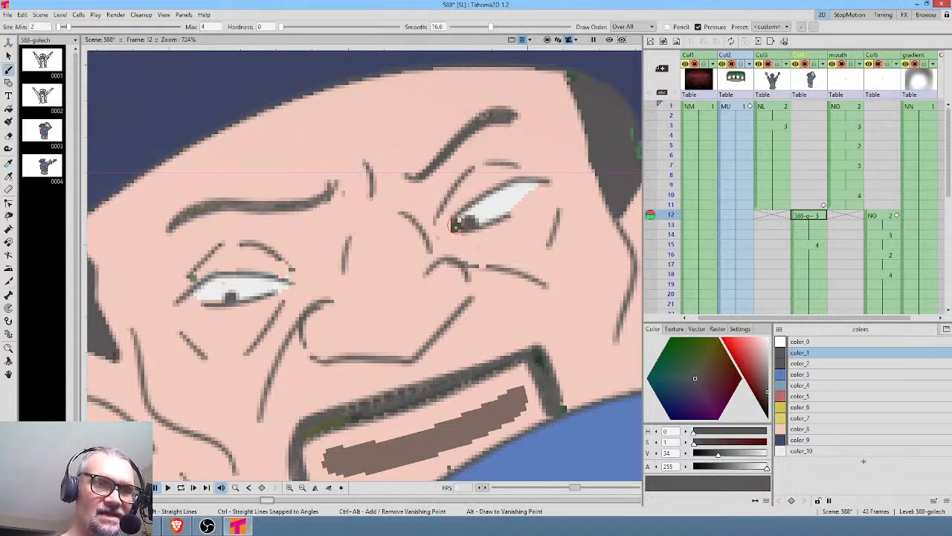
mouse_move(456, 226)
left_mouse_down()
mouse_move(486, 198)
mouse_move(456, 224)
mouse_move(505, 182)
mouse_move(543, 182)
left_mouse_up()
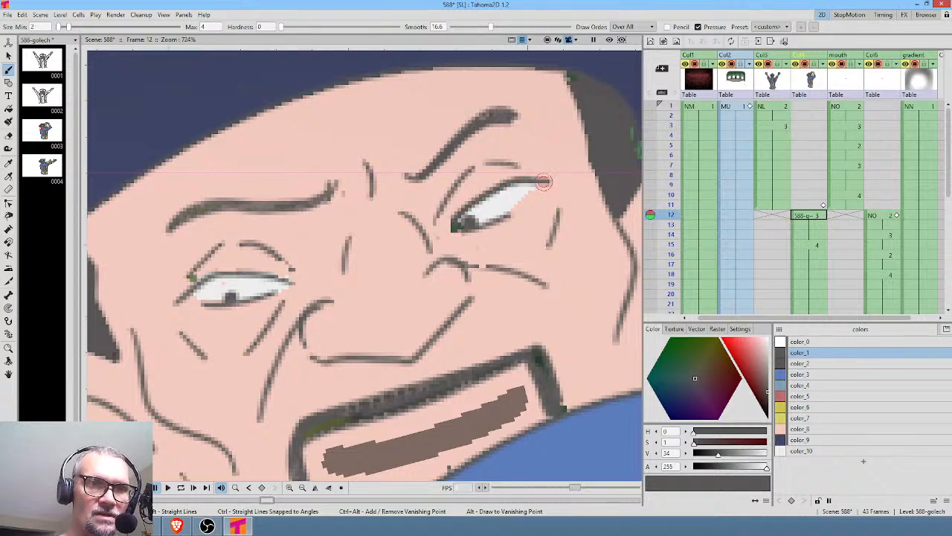
mouse_move(289, 281)
left_mouse_down()
mouse_move(199, 277)
mouse_move(187, 302)
mouse_move(274, 292)
left_mouse_up()
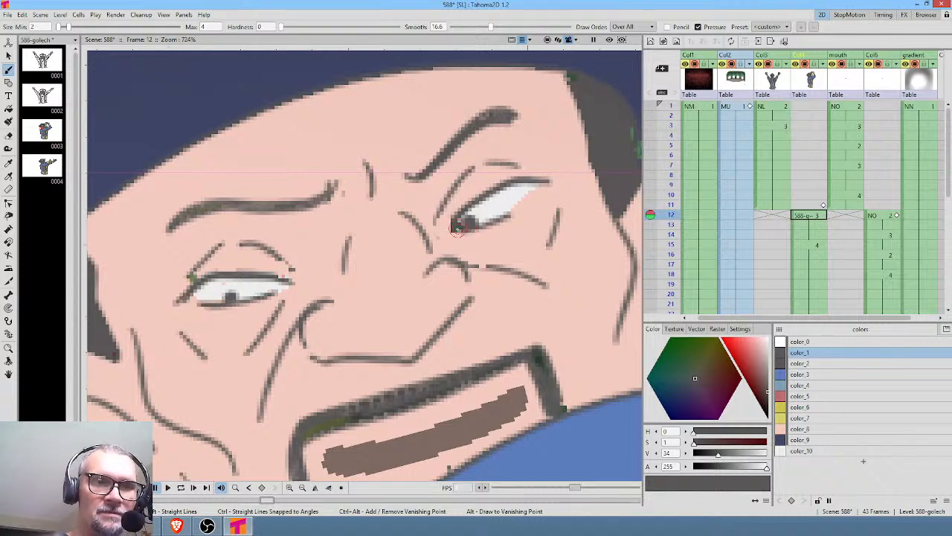
mouse_move(458, 229)
left_mouse_down()
mouse_move(511, 215)
mouse_move(539, 188)
left_mouse_up()
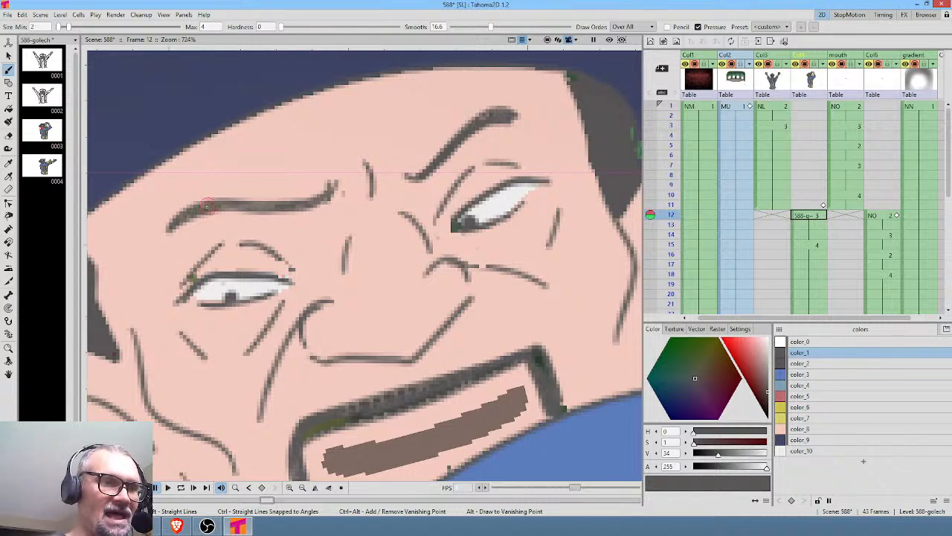
mouse_move(210, 215)
left_mouse_down()
mouse_move(279, 207)
mouse_move(333, 186)
left_mouse_up()
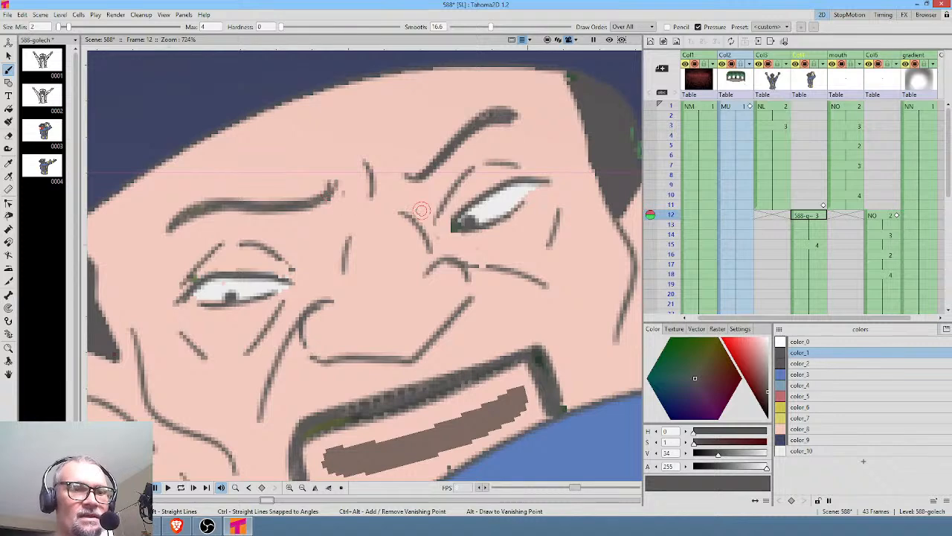
key("alt+0")
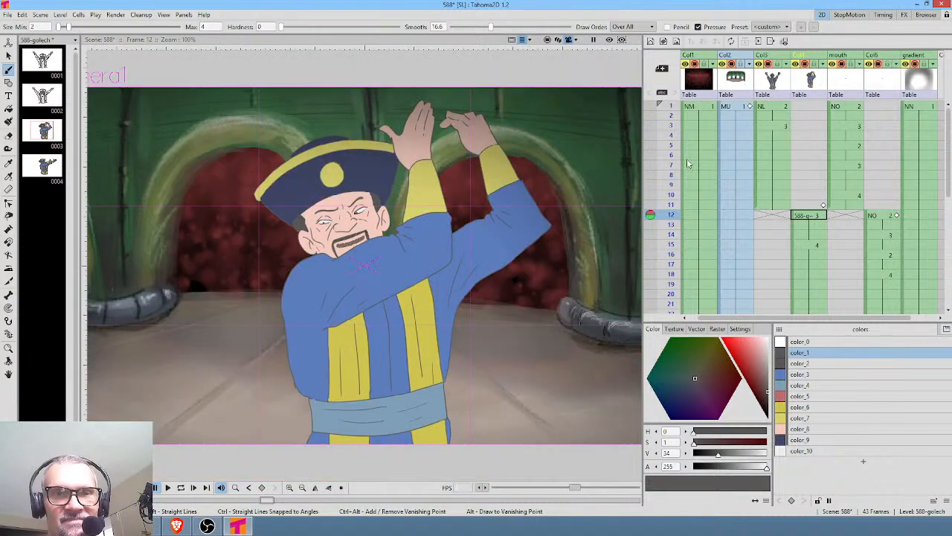
Paint out the stray wrinkle lines between the eyes at frame 12 with color_8, using the Paint Brush in Lines & Areas mode.
mouse_move(678, 157)
left_mouse_down()
mouse_move(674, 204)
mouse_move(683, 229)
left_mouse_up()
left_click(817, 215)
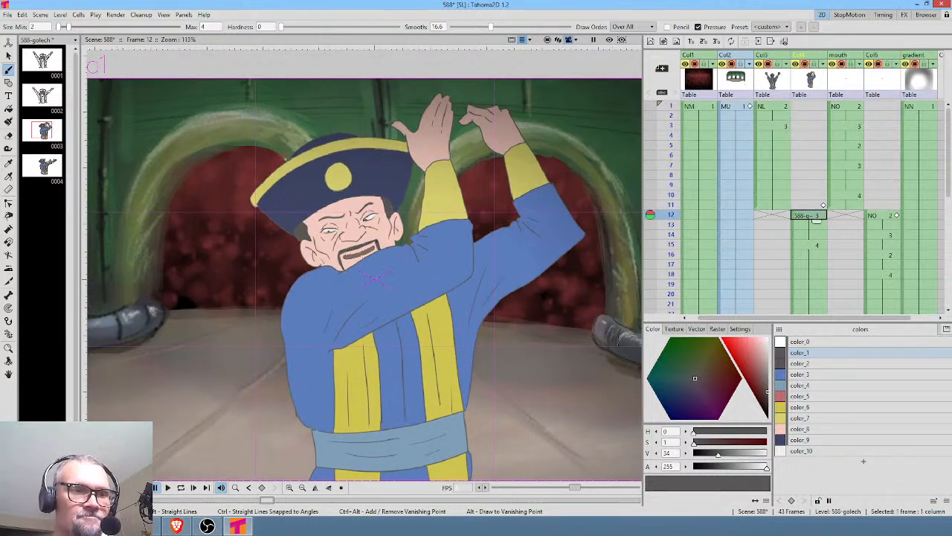
scroll(284, 156, "up", 3)
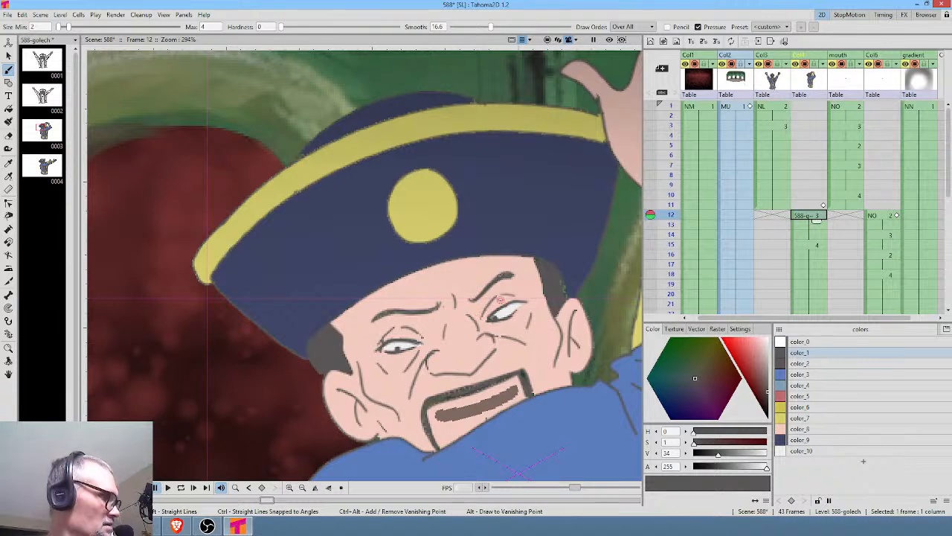
left_click(807, 429)
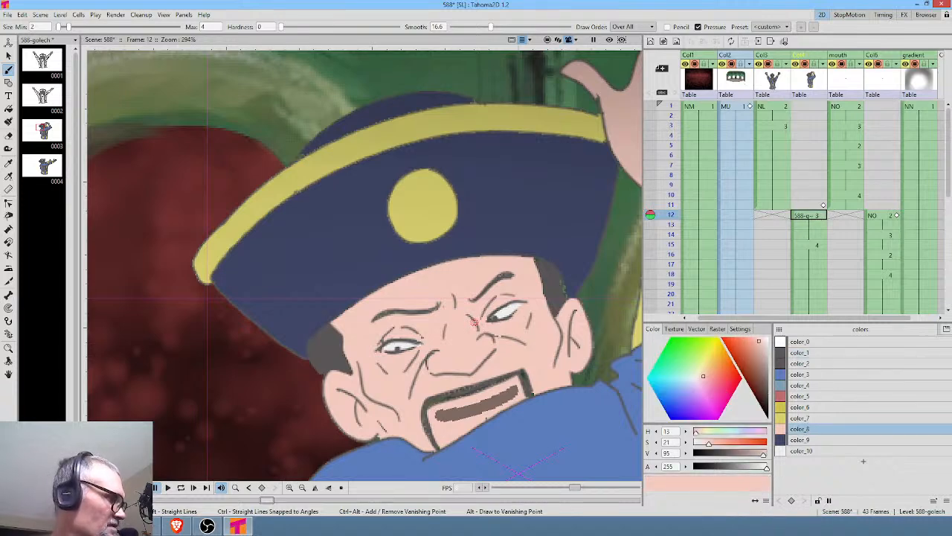
key("f")
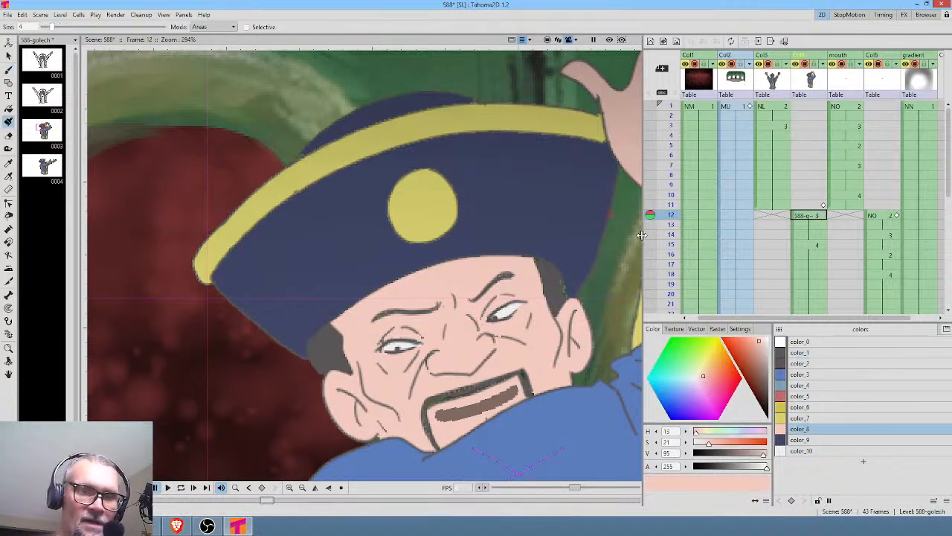
left_click(214, 27)
left_click(218, 54)
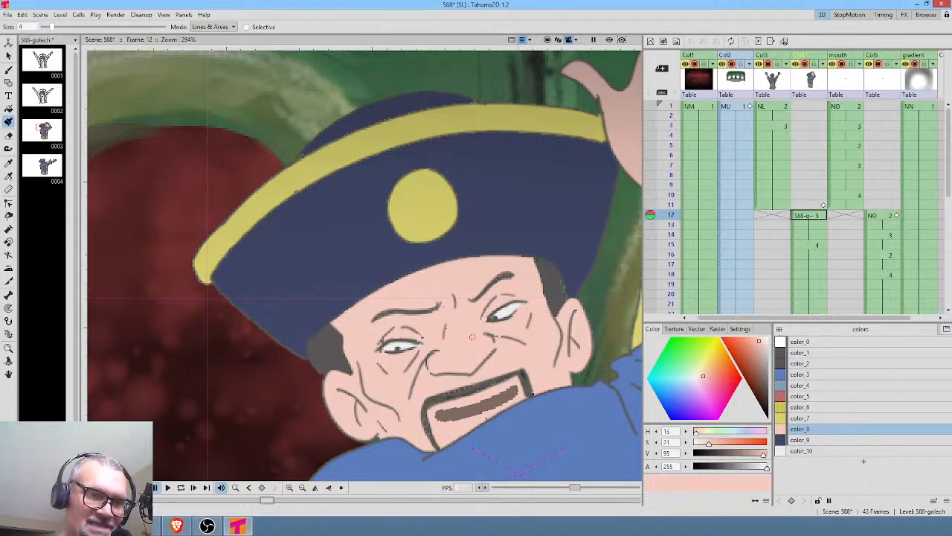
Redraw the wrinkle lines between the nose and eyes at frame 12 with the Brush in color_1, checking the face mirrored.
left_click(819, 353)
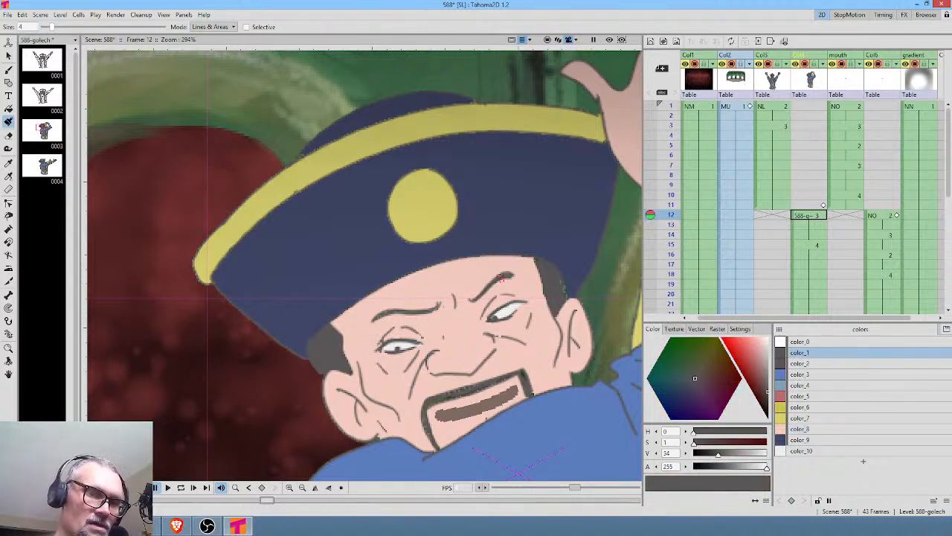
key("b")
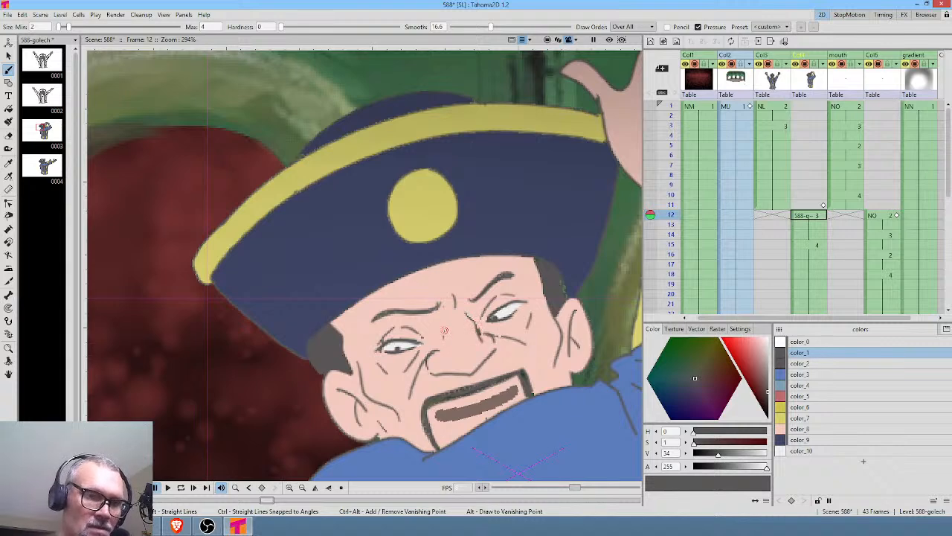
key("h")
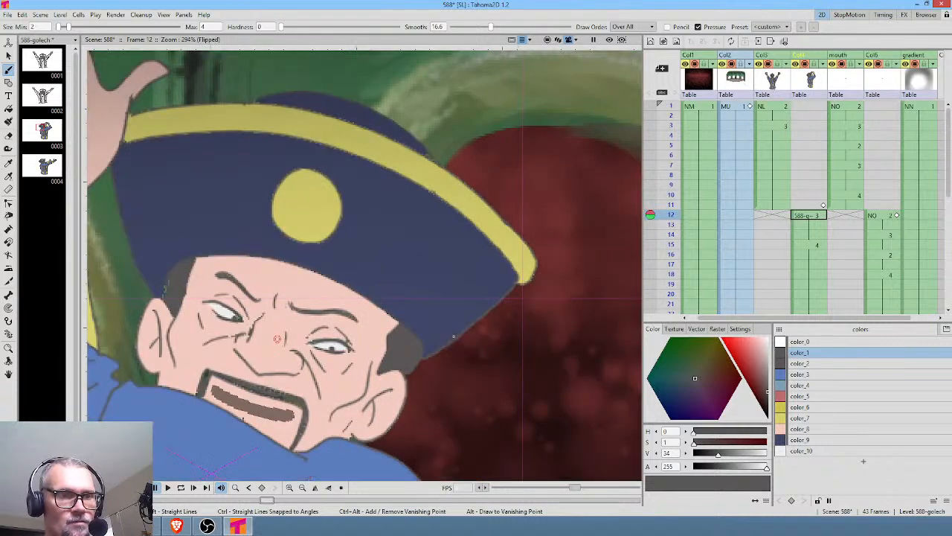
key("h")
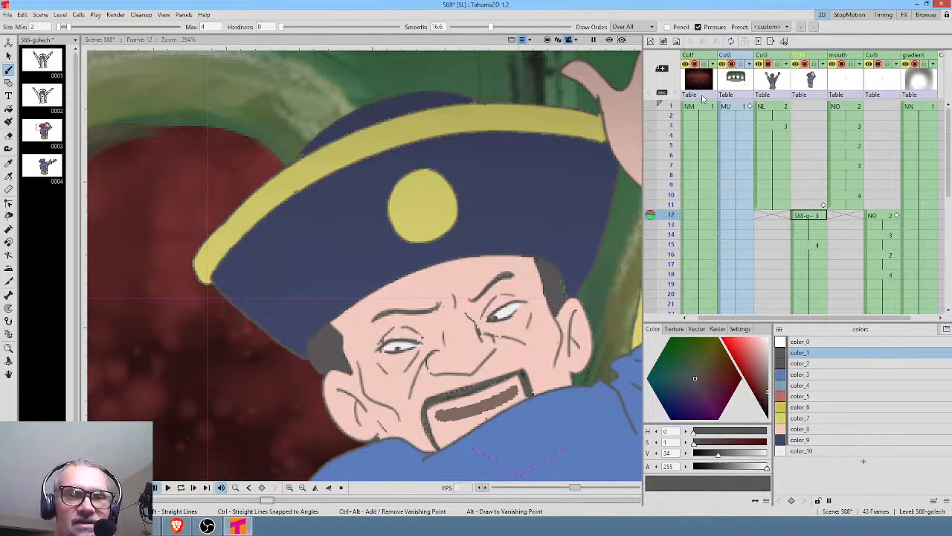
Copy a freehand selection of the retouched eyes and nose from the frame 12 drawing and paste it onto the frame 15 drawing.
left_click(671, 116)
left_click_drag(672, 123, 671, 242)
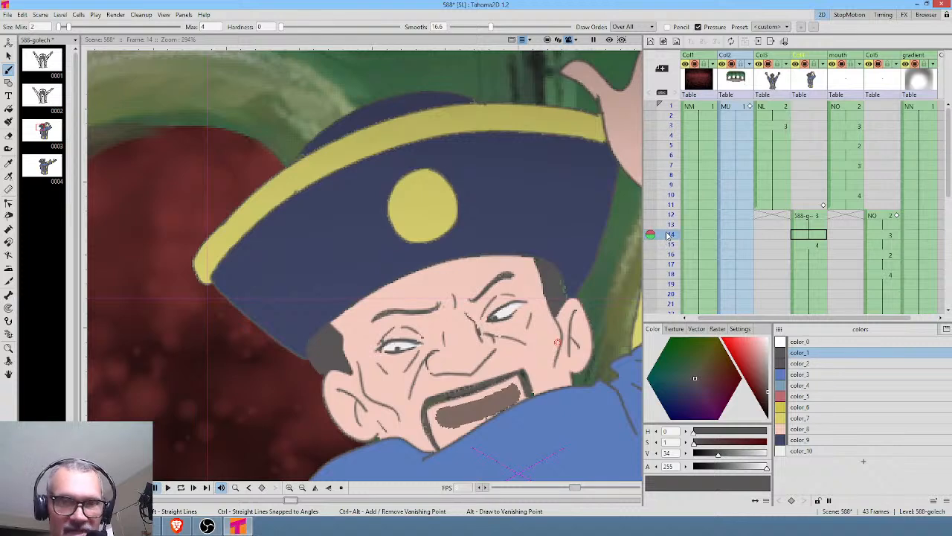
middle_click(867, 257)
left_click_drag(671, 123, 668, 210)
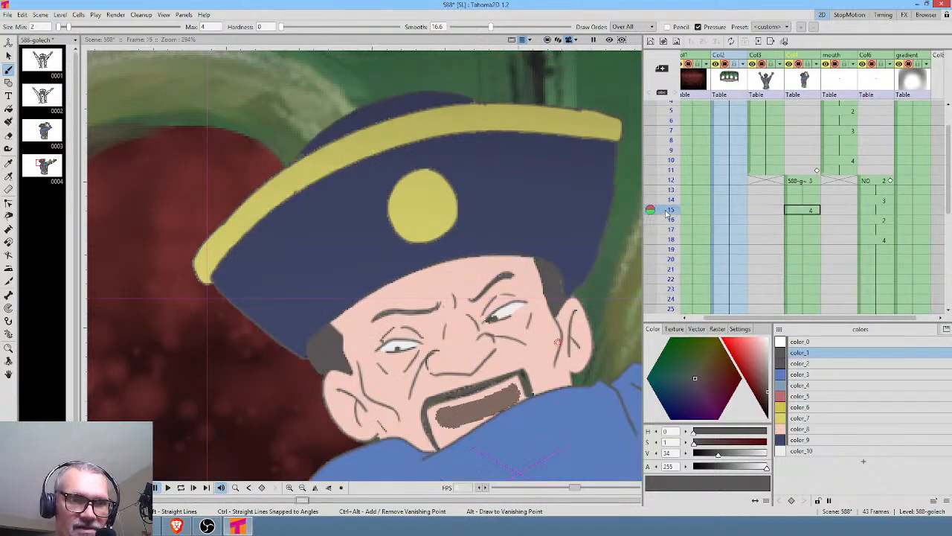
left_click(813, 181)
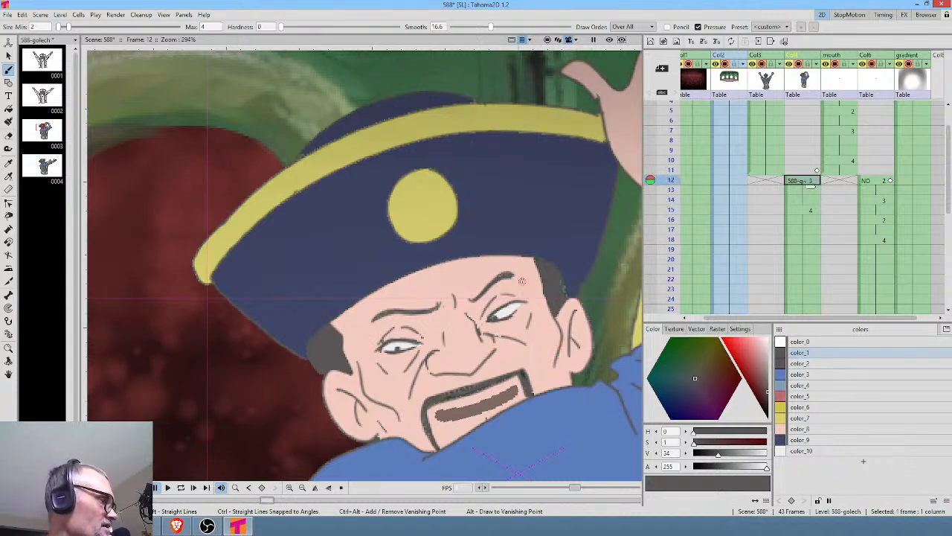
key("s")
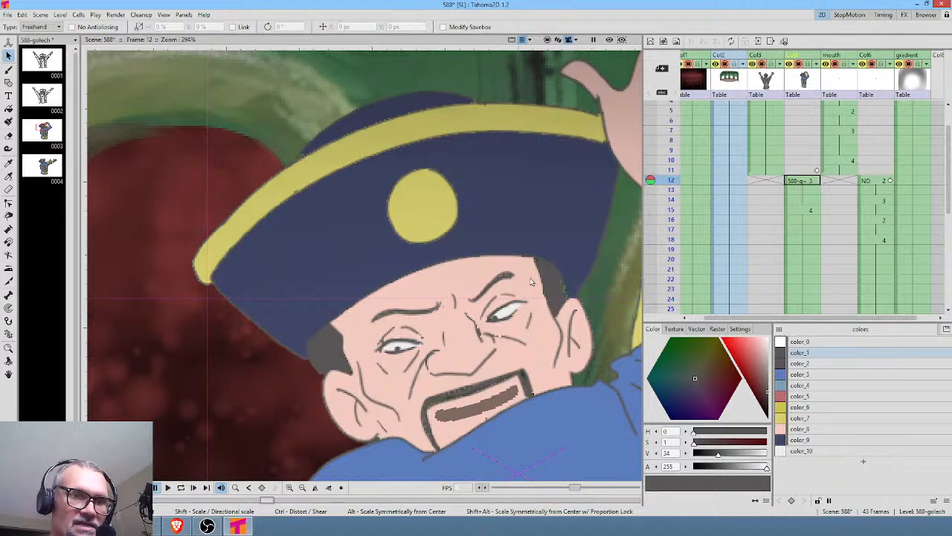
mouse_move(533, 278)
left_mouse_down()
mouse_move(445, 278)
mouse_move(370, 305)
mouse_move(358, 351)
mouse_move(379, 389)
mouse_move(535, 341)
mouse_move(545, 311)
mouse_move(538, 279)
left_mouse_up()
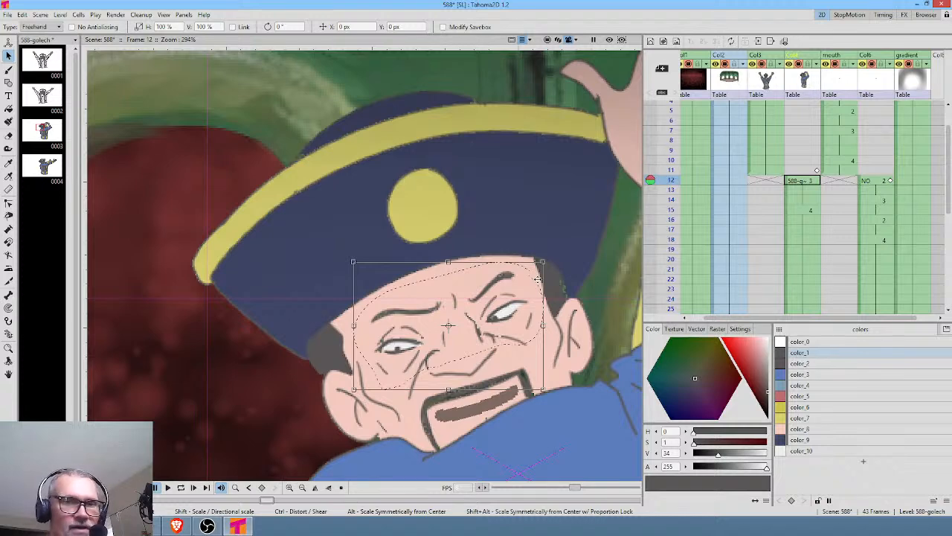
key("period")
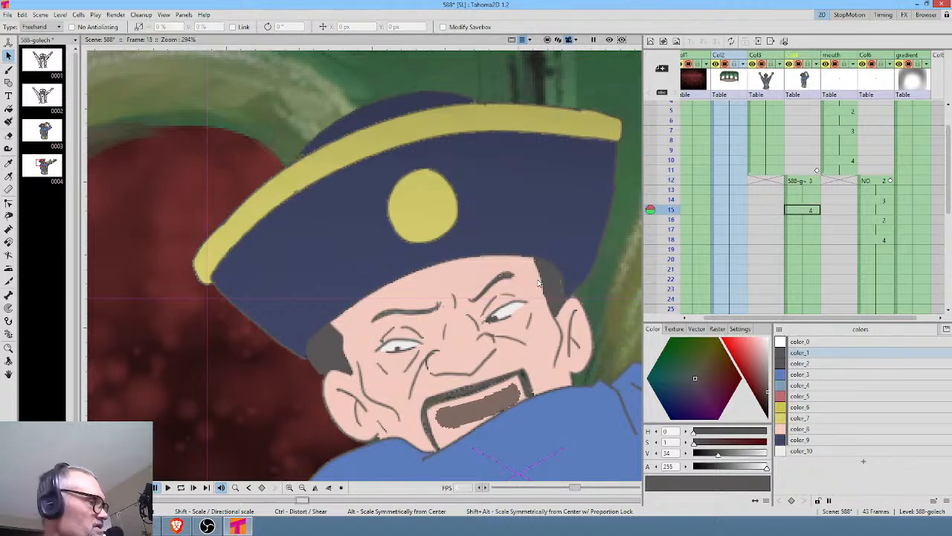
key("ctrl+v")
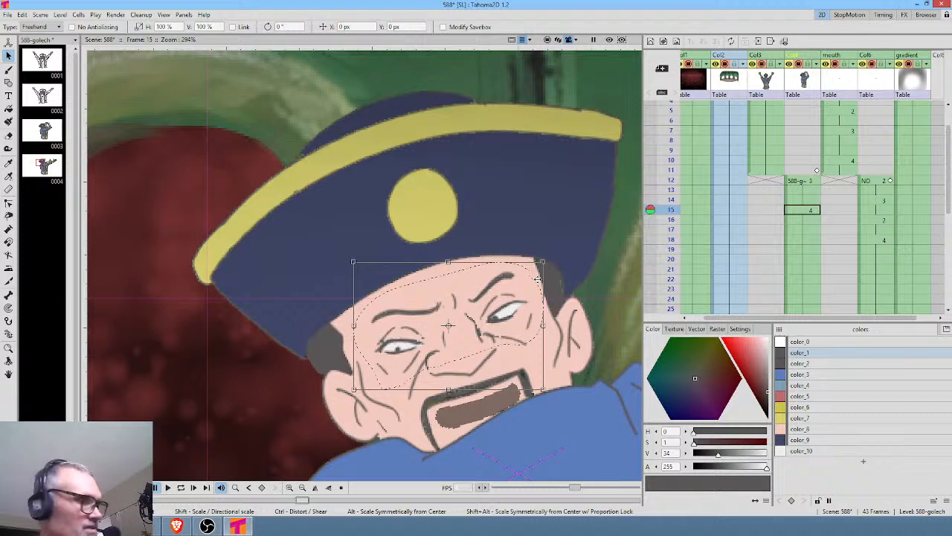
Review the whole character at frame 12 and save scene 588 together with all its levels.
left_click(795, 183)
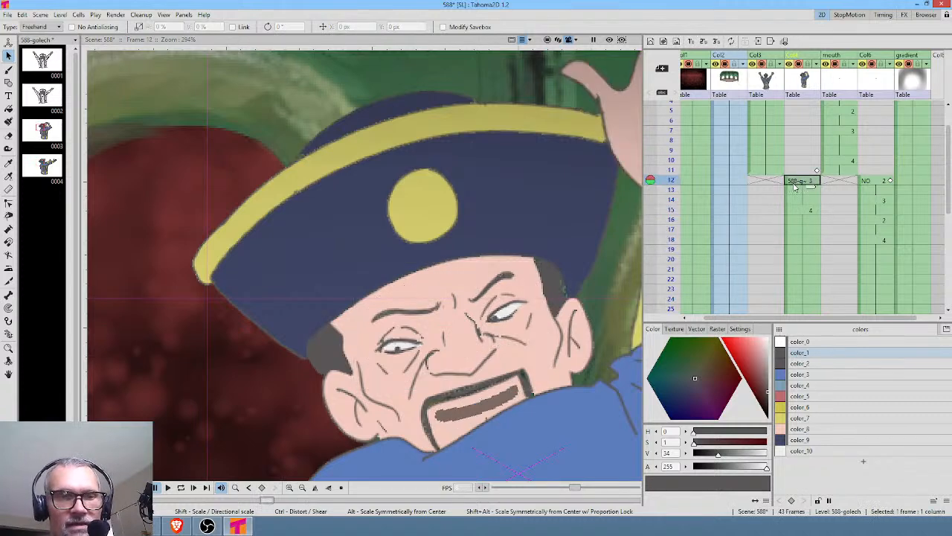
scroll(469, 179, "down", 6)
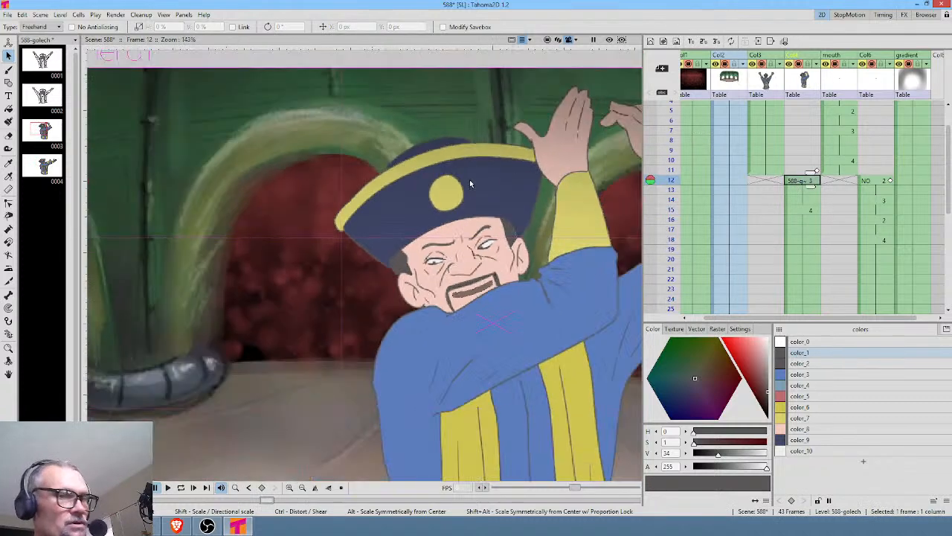
key("ctrl+shift+r")
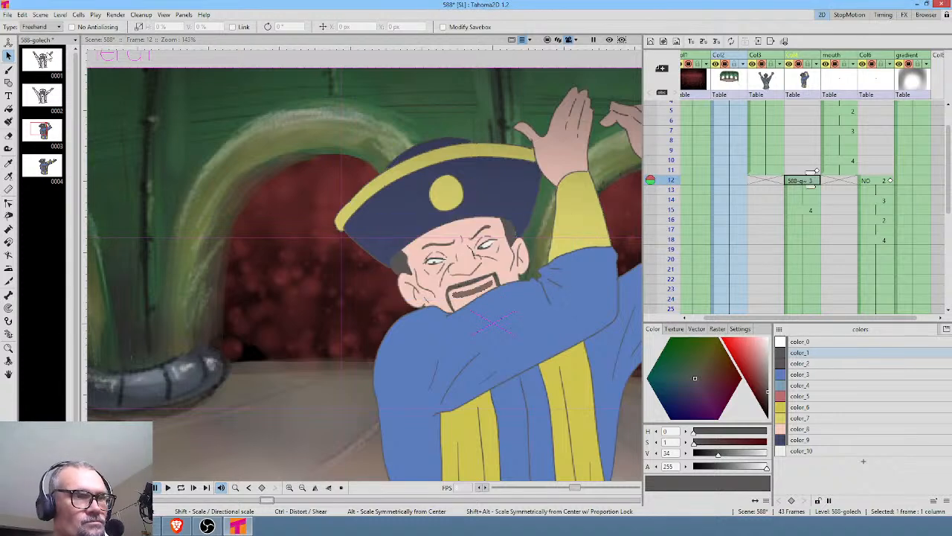
left_click(6, 16)
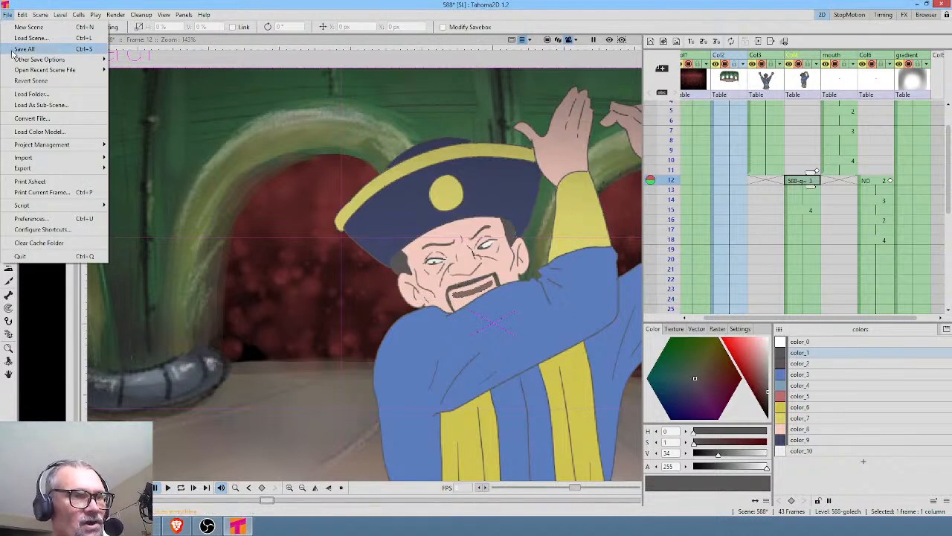
left_click(12, 49)
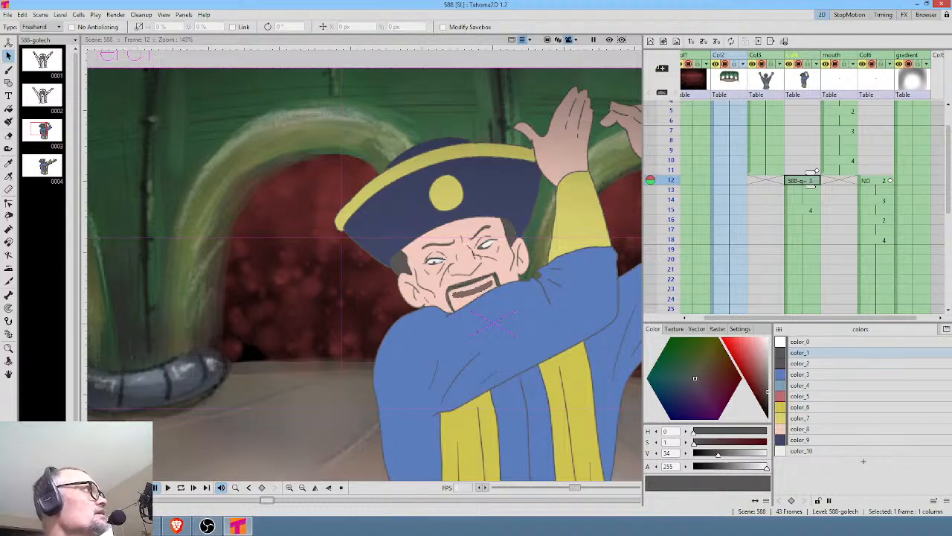
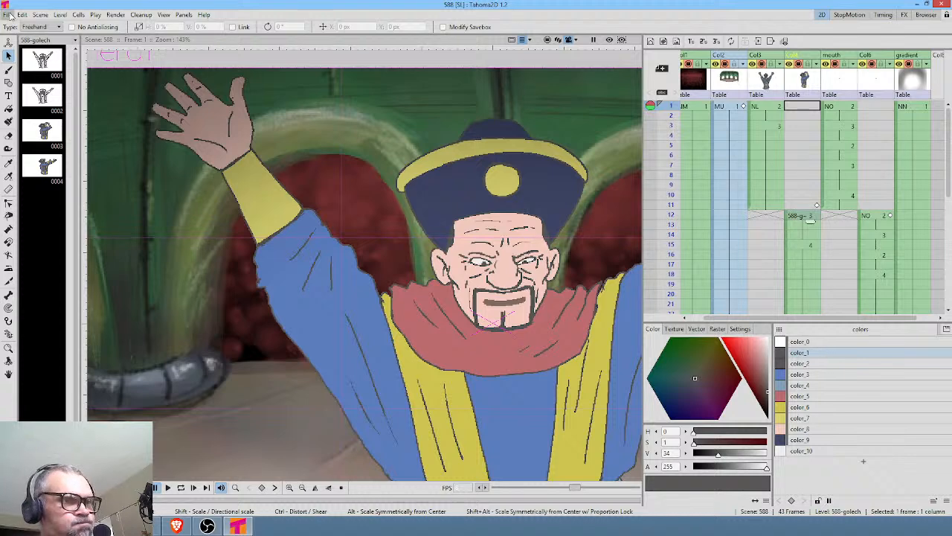
Open the recent scene file 581.tnz.
left_click(8, 15)
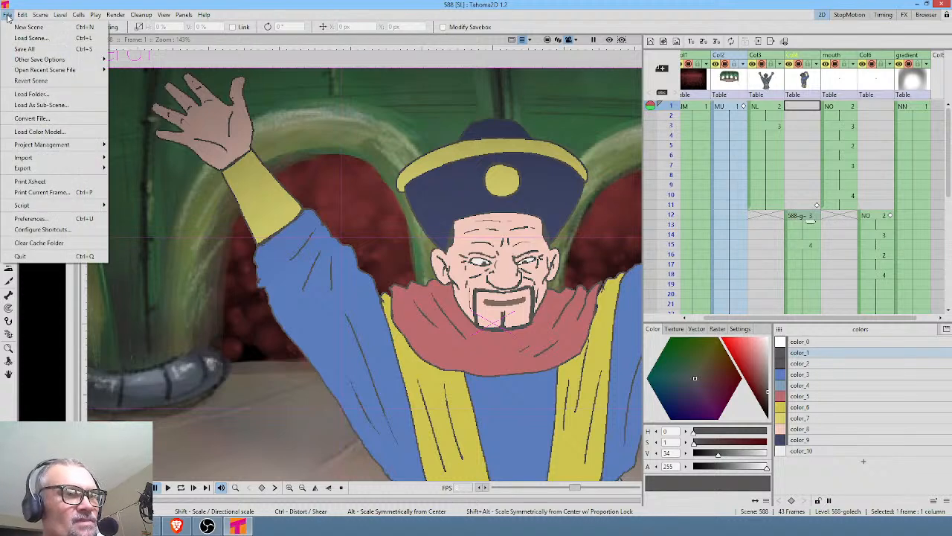
mouse_move(22, 64)
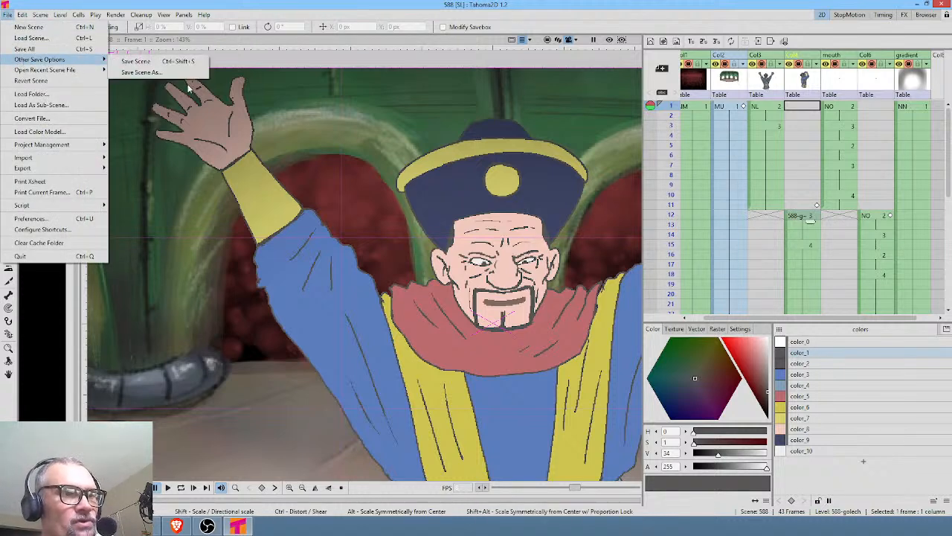
mouse_move(76, 70)
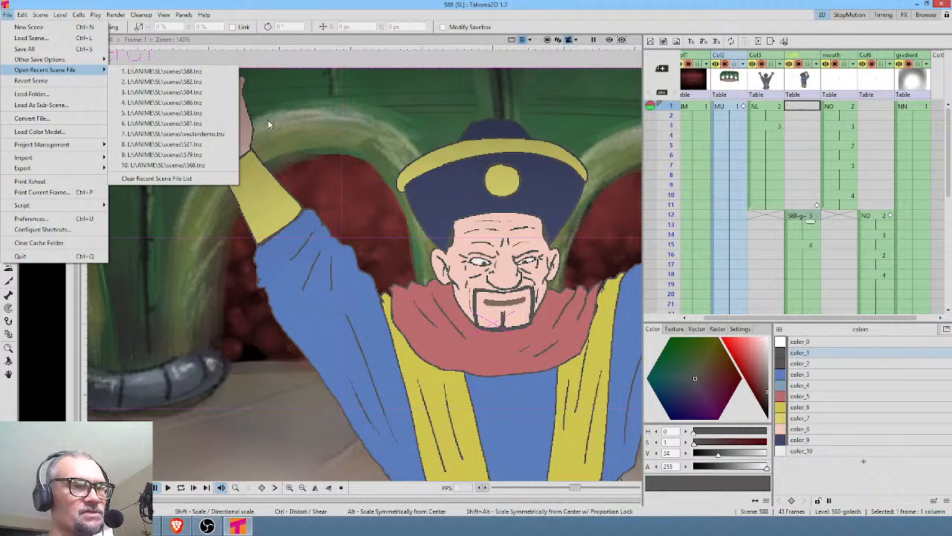
left_click(200, 123)
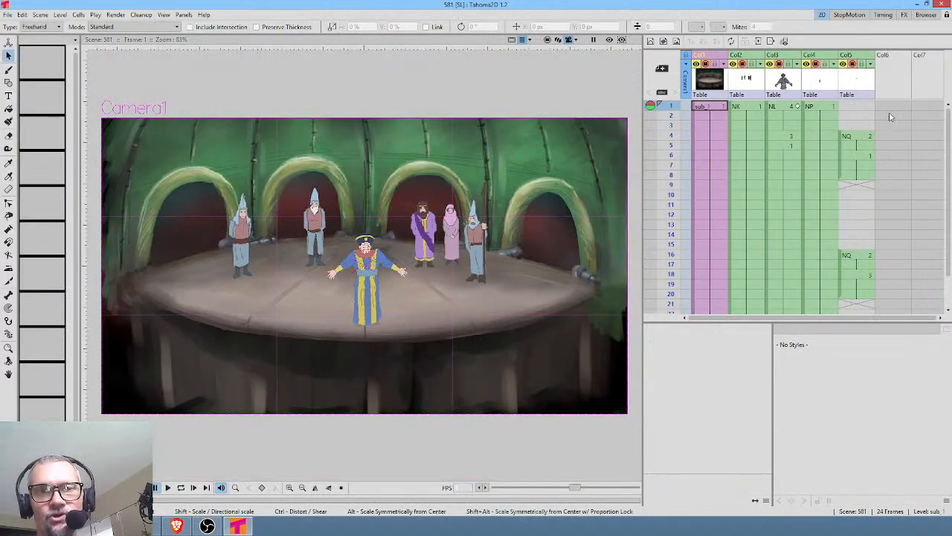
Create vector level DM in Col6, held over frames 1 to 3, and brush a small black ellipse on the floor beside the central figure.
left_click(895, 107)
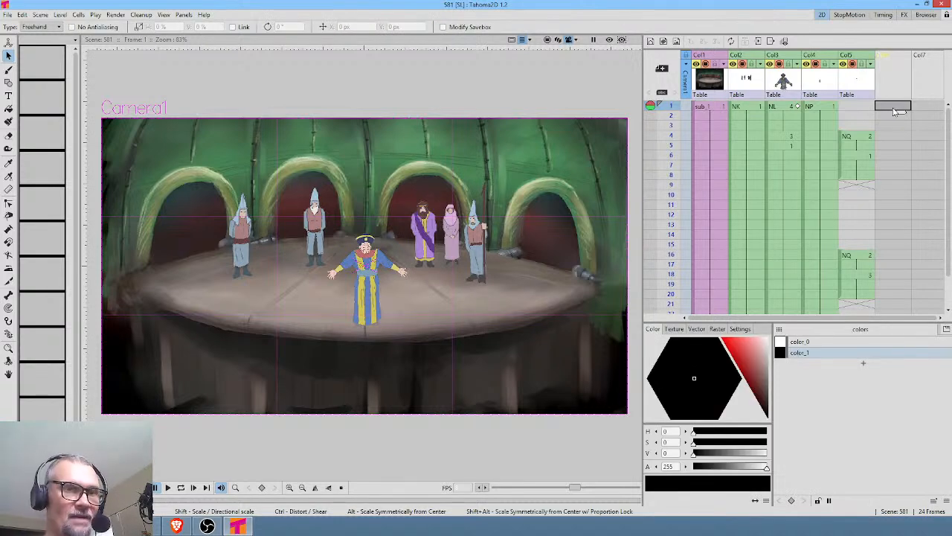
left_click(651, 40)
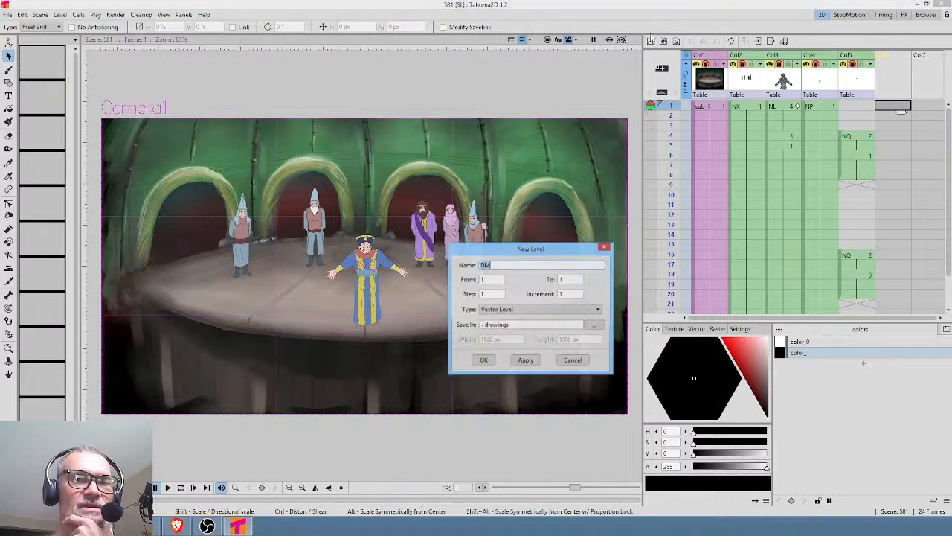
left_click(483, 360)
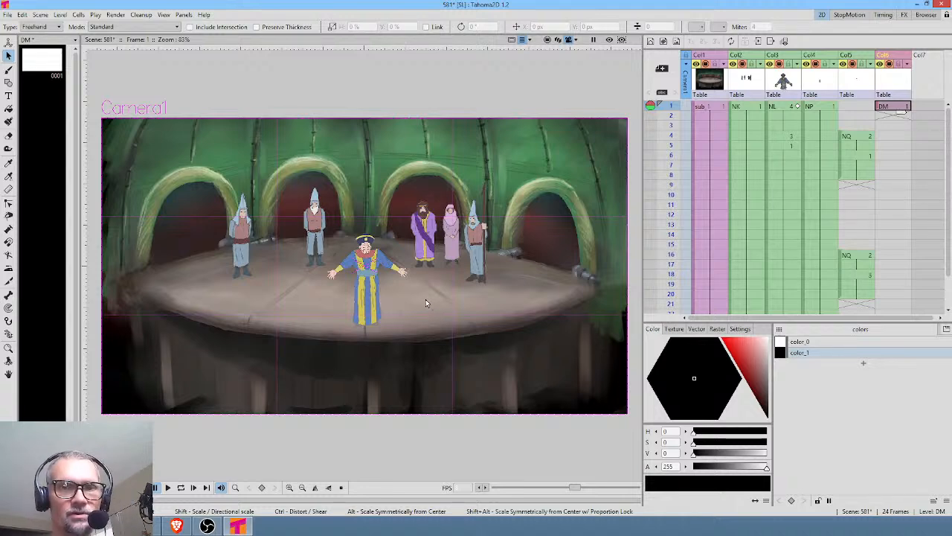
left_click_drag(902, 114, 902, 133)
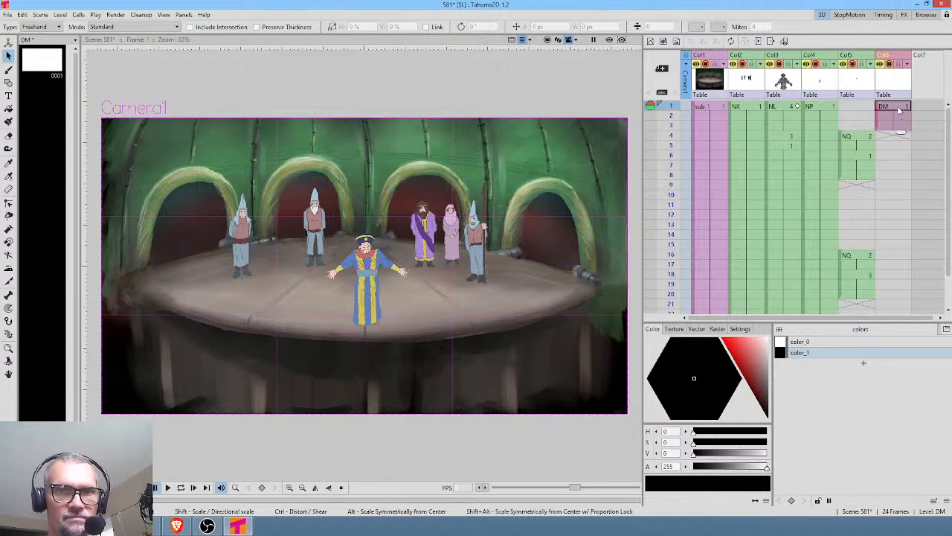
key("b")
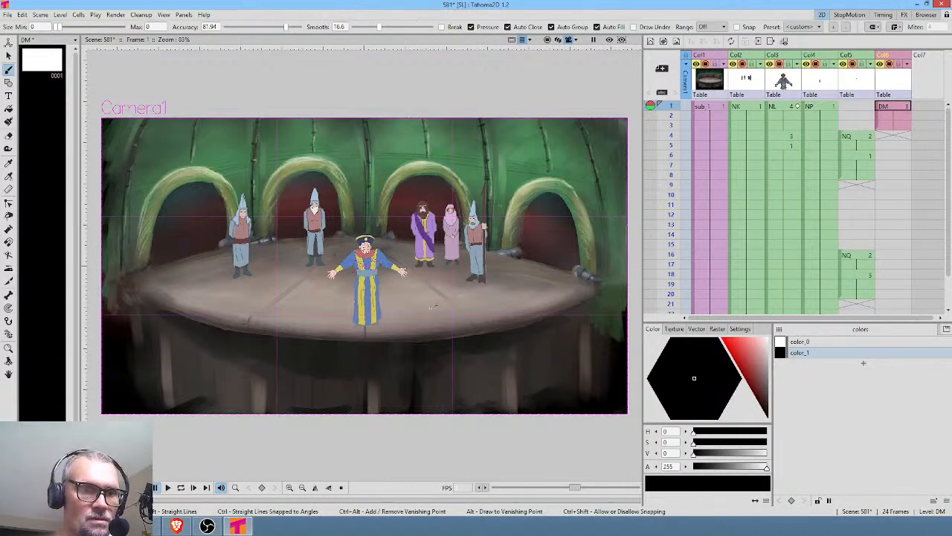
left_click(436, 307)
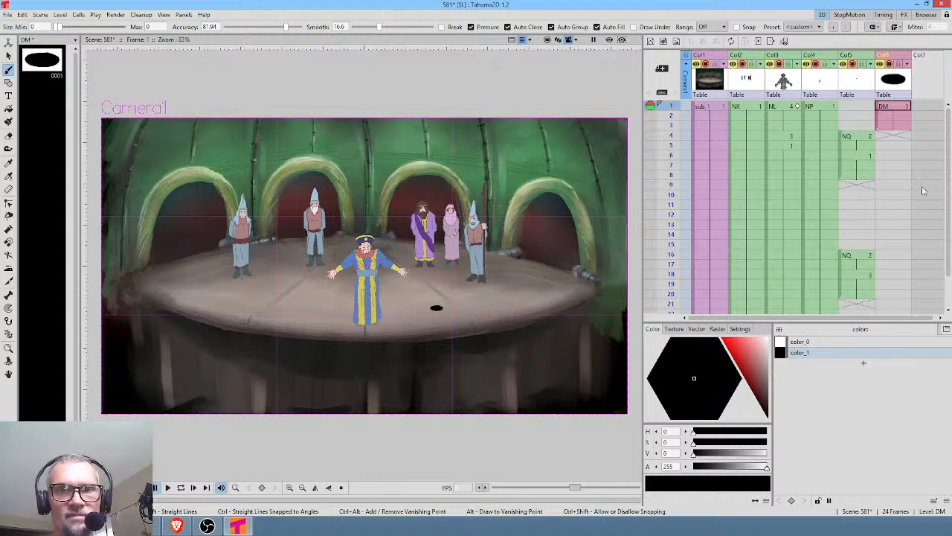
Duplicate the DM drawing at frame 4 and add a second, smaller black spot on the floor across from the first.
left_click(898, 138)
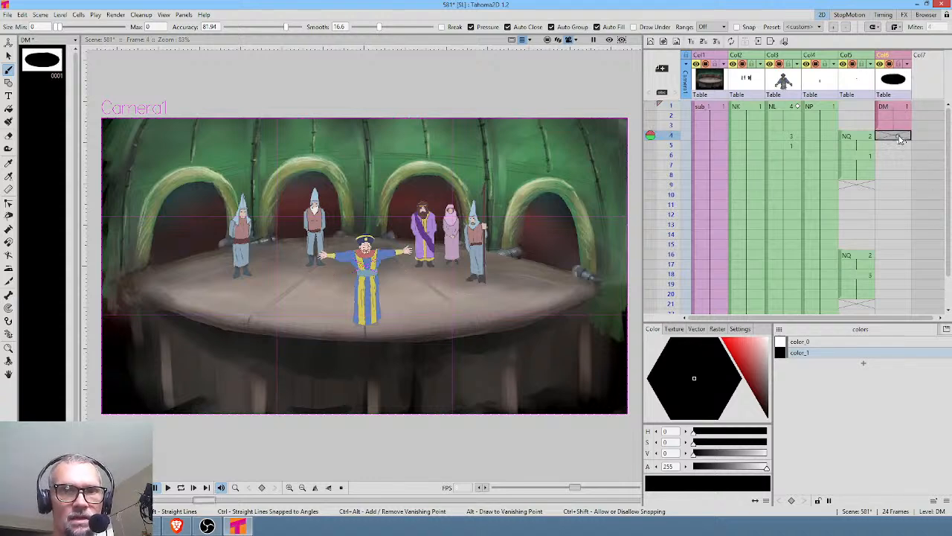
key("d")
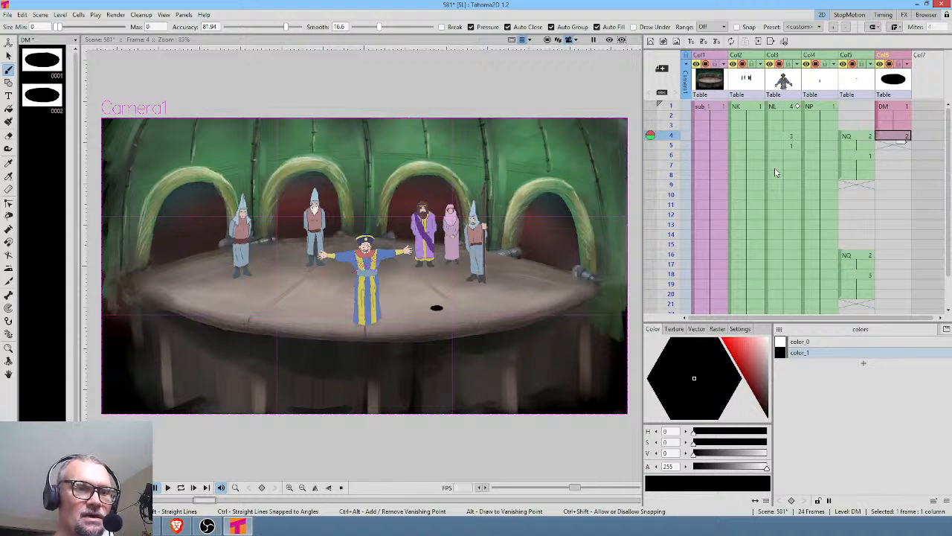
left_click(288, 303)
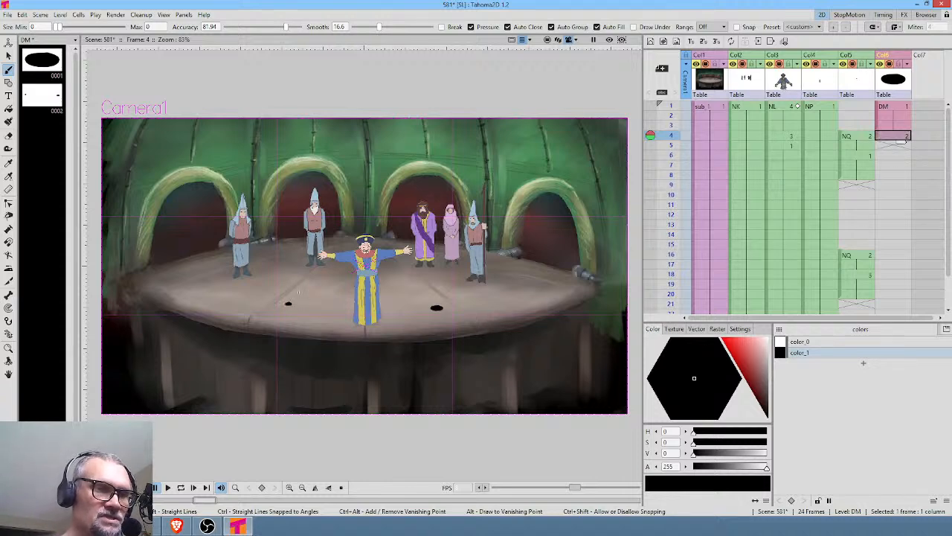
Hold DM's second drawing through frame 5, then duplicate it at frame 6 with a tiny black spot beside the central figure, held through frame 9.
left_click_drag(900, 140, 901, 158)
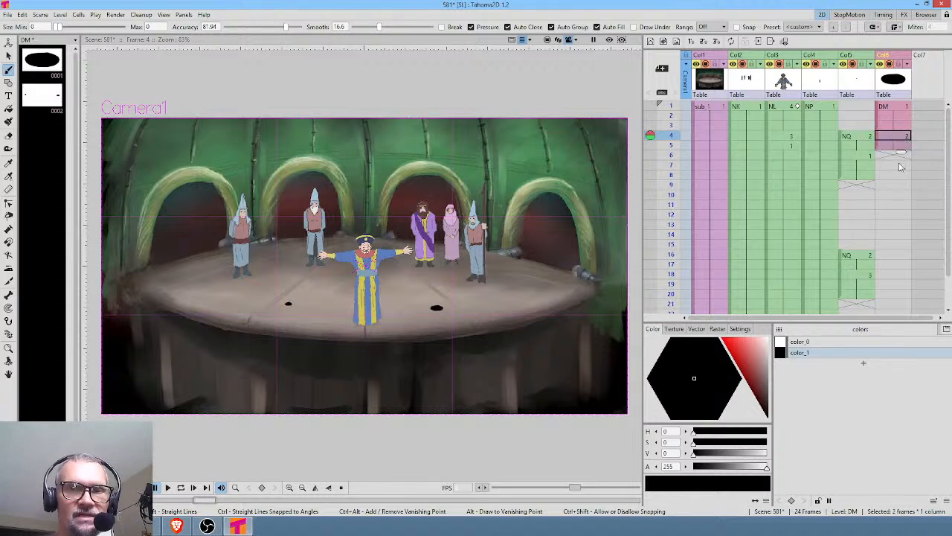
left_click(895, 155)
left_click(437, 308)
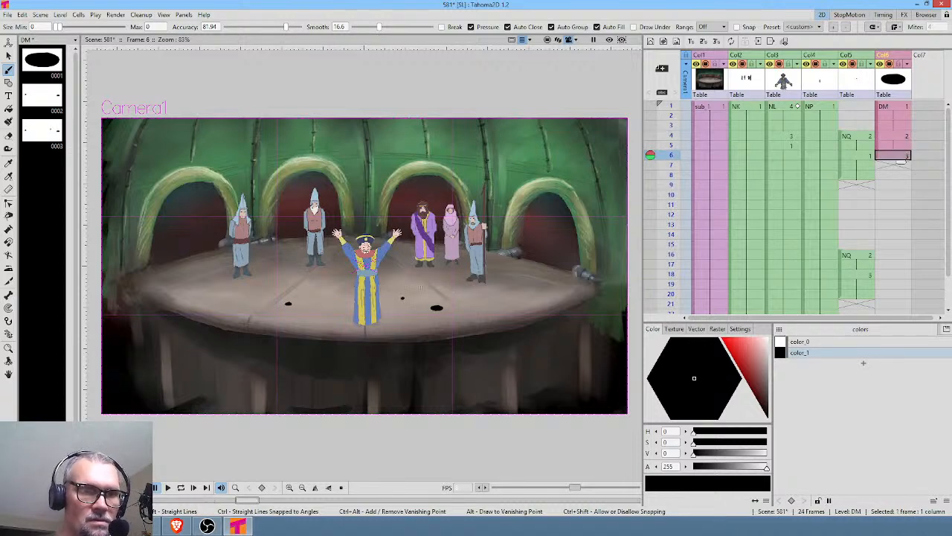
left_click_drag(902, 160, 895, 199)
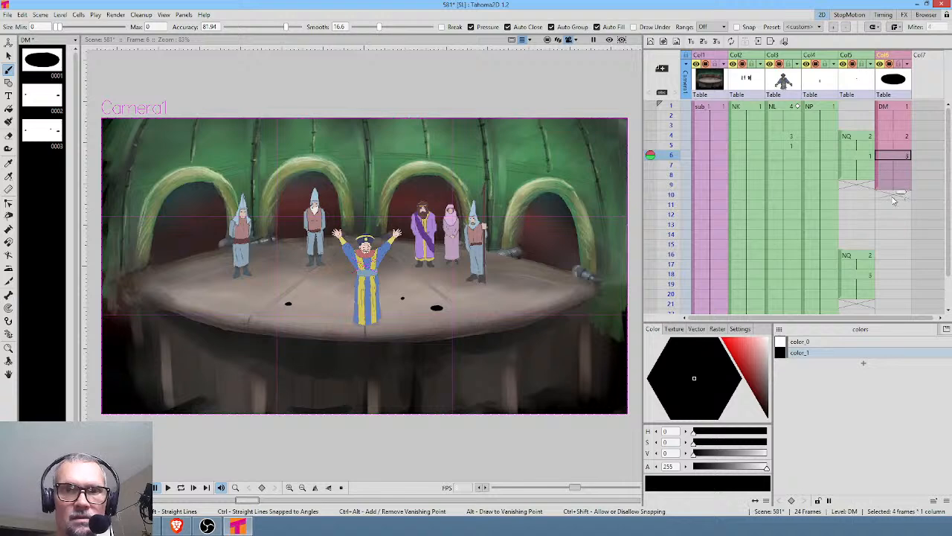
Duplicate the DM drawing at frames 10 and 11, adding a black spot on the floor's left and right sides respectively, and hold it through frame 12.
left_click(895, 196)
left_click(269, 276)
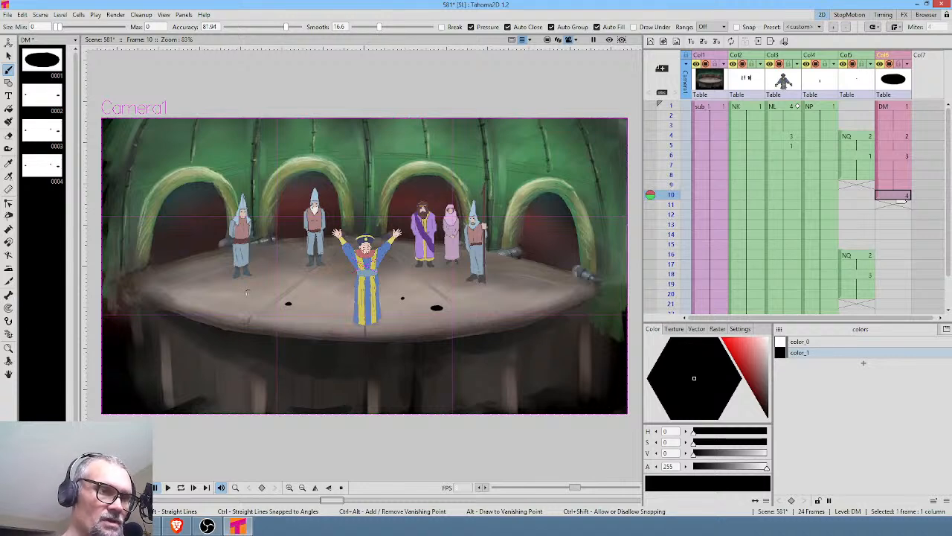
left_click(250, 292)
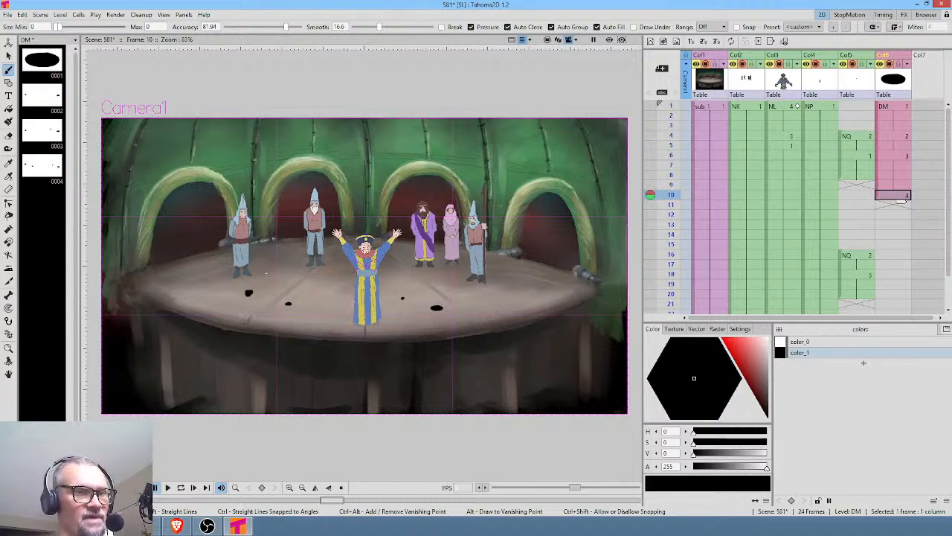
key("Down")
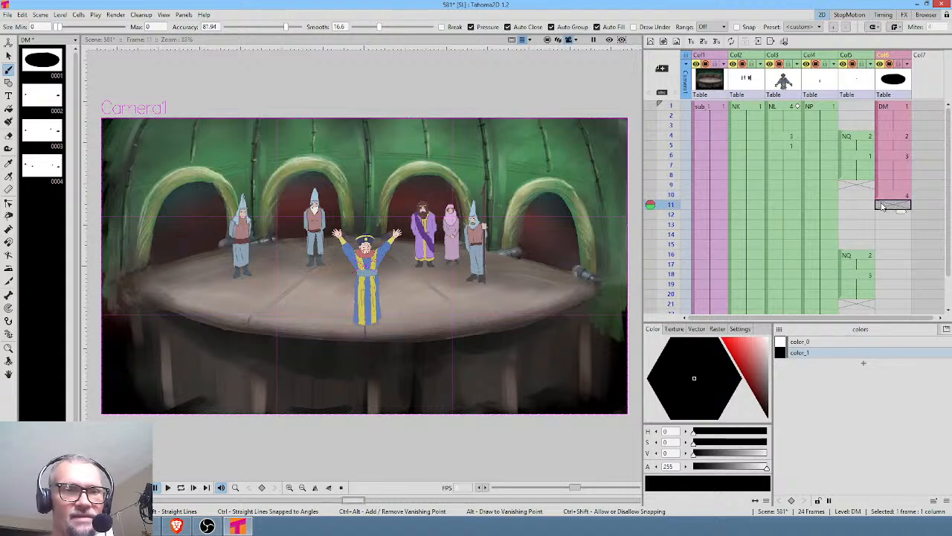
key("d")
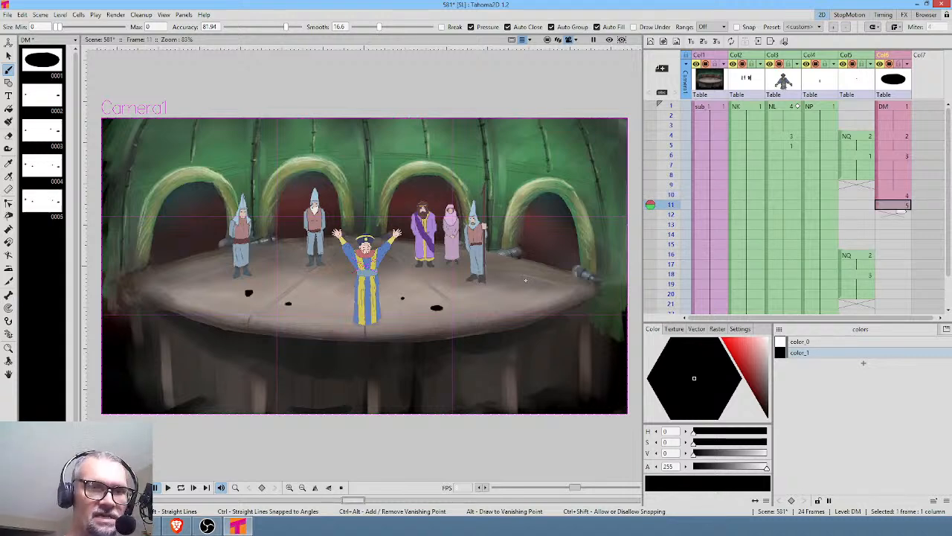
left_click_drag(901, 213, 895, 233)
Duplicate the DM drawing at frame 13, add a black ellipse left of the central figure and a small far-right spot, and hold it through frame 15.
left_click(893, 224)
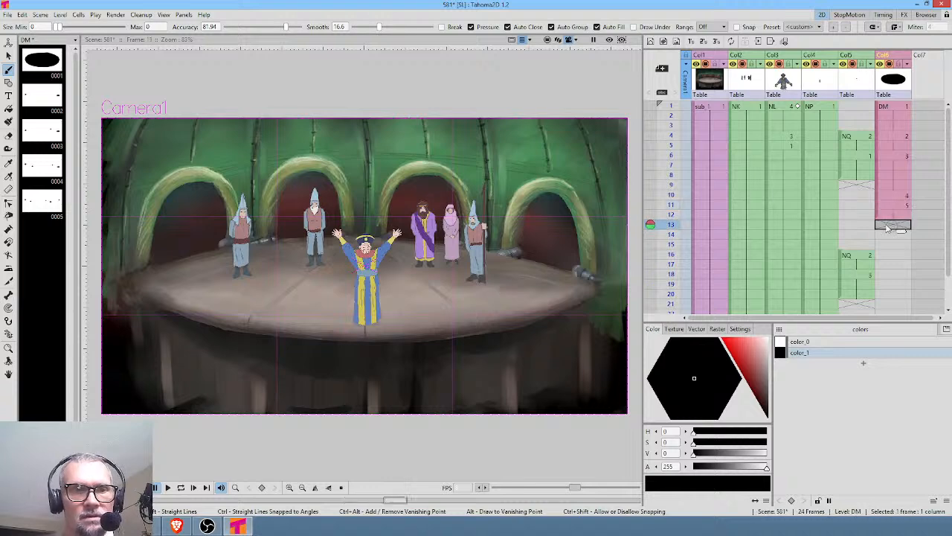
key("d")
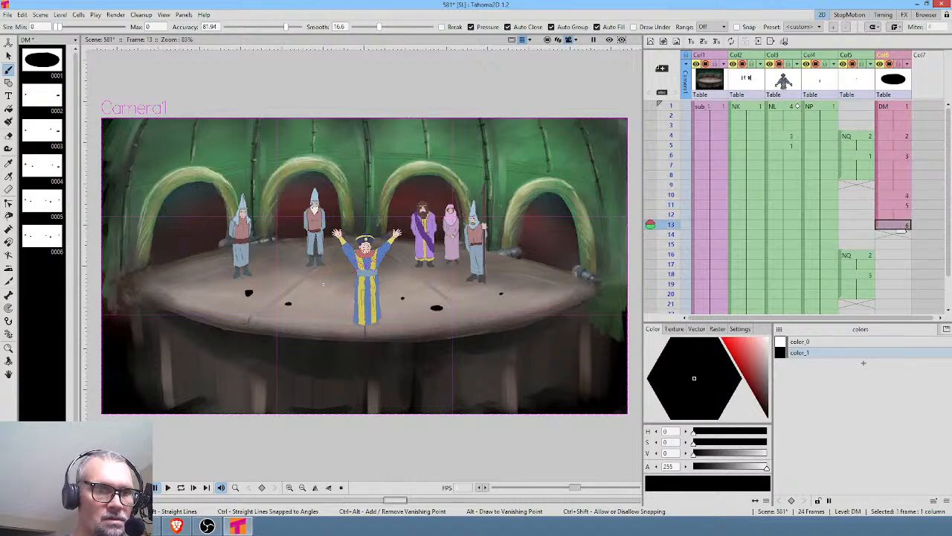
left_click(323, 286)
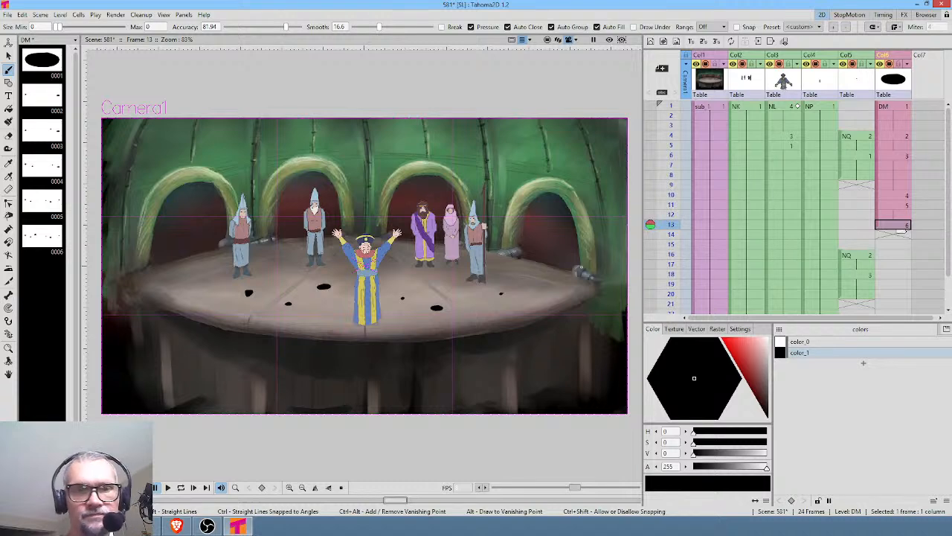
left_click(530, 292)
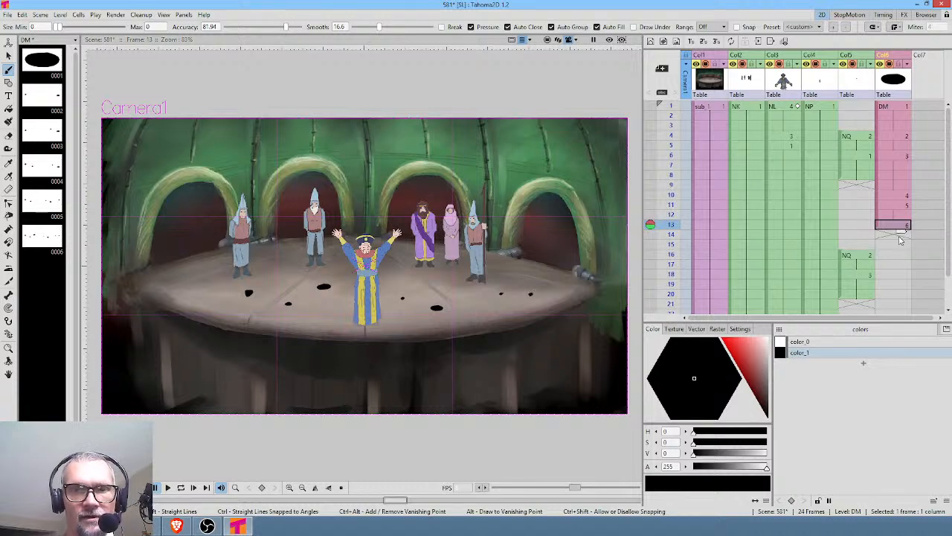
left_click_drag(901, 232, 896, 259)
Duplicate the DM drawing at frame 16 with spots around the leftmost one, and at frame 19 with one more spot on each side of the figure.
left_click(896, 256)
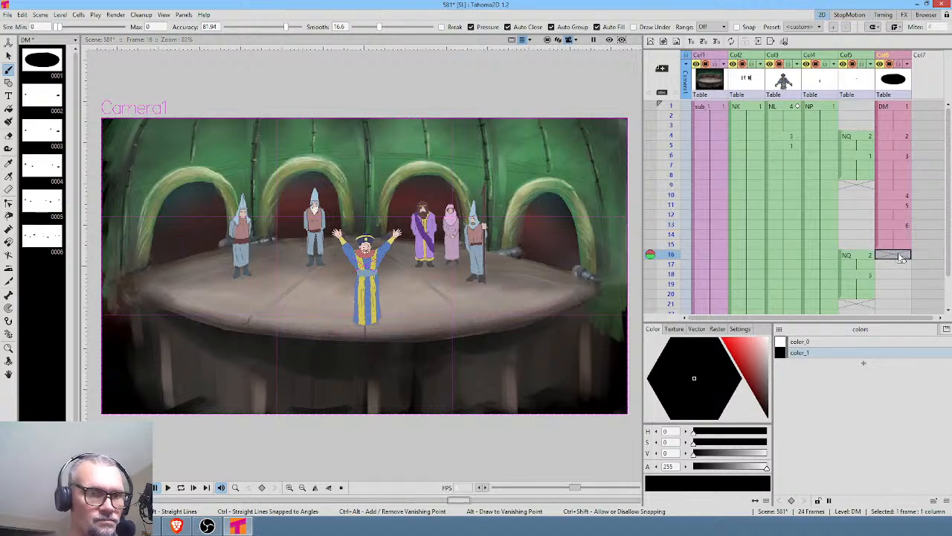
left_click(249, 294)
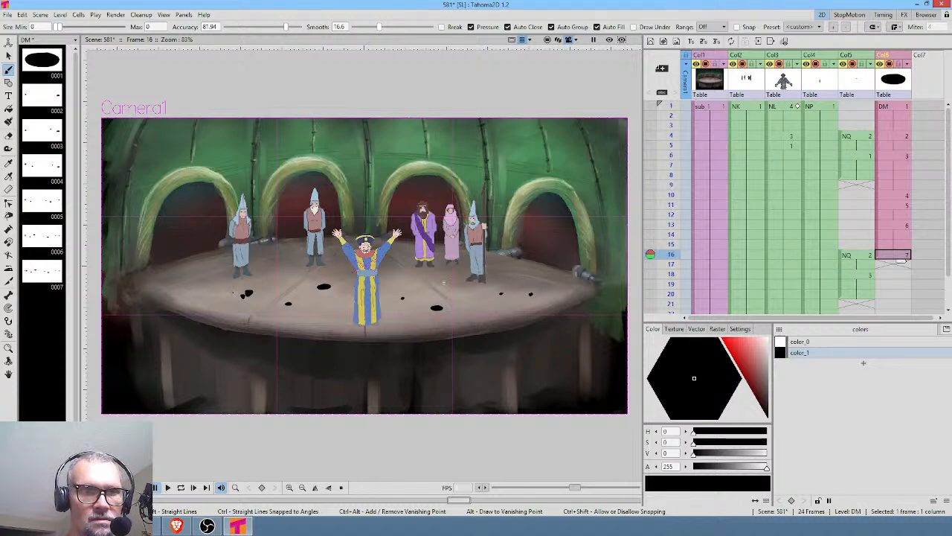
left_click(896, 284)
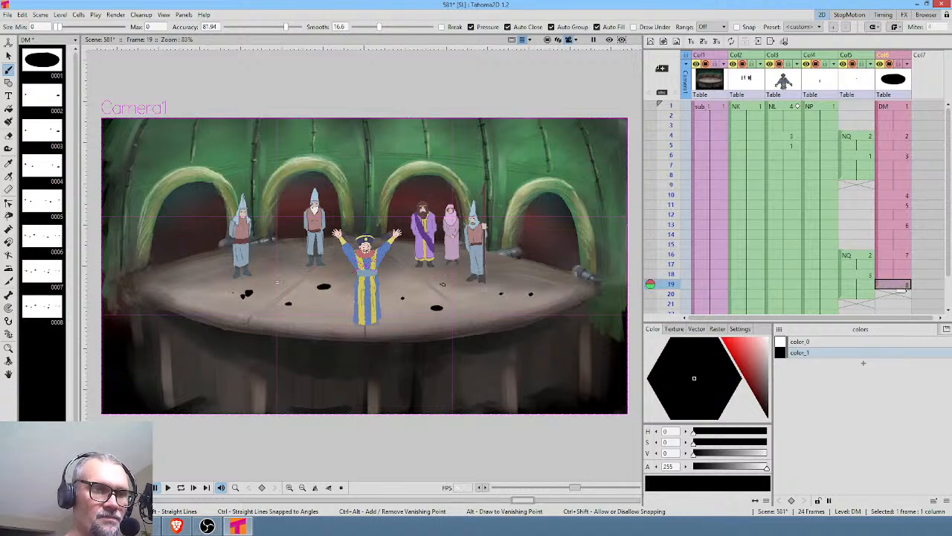
left_click(443, 283)
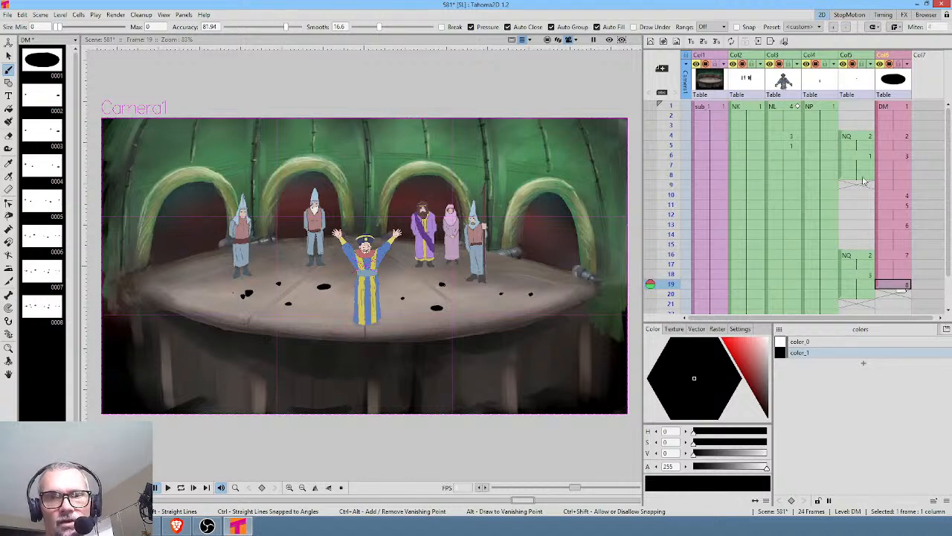
Hold the last DM drawing through frame 24, the end of the scene.
scroll(866, 220, "down", 5)
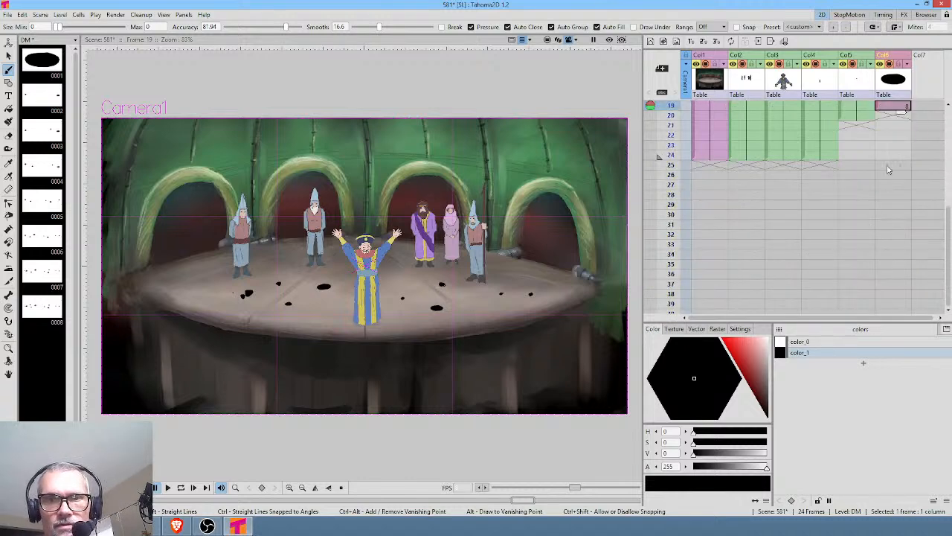
left_click_drag(903, 113, 903, 165)
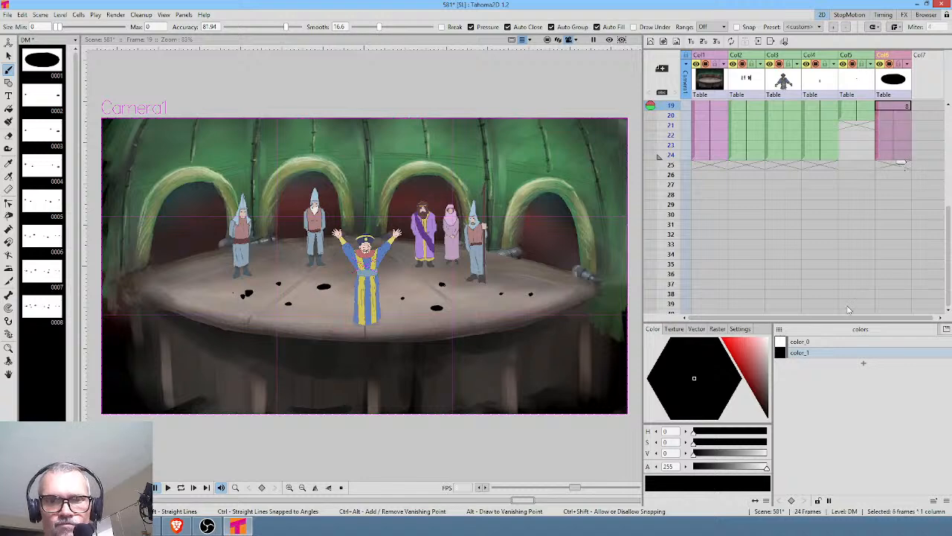
scroll(877, 122, "up", 5)
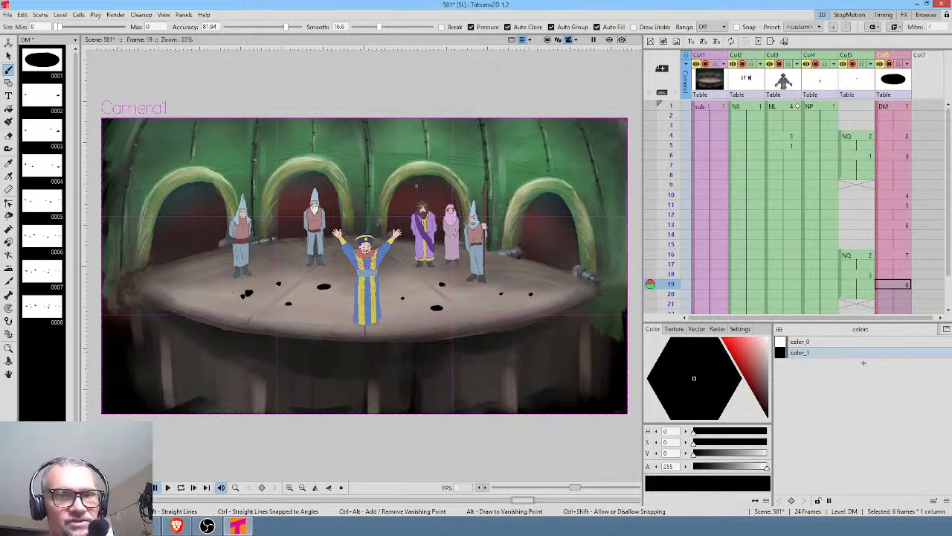
Check the frame rate in the scene settings, leaving the settings as they are.
left_click(60, 15)
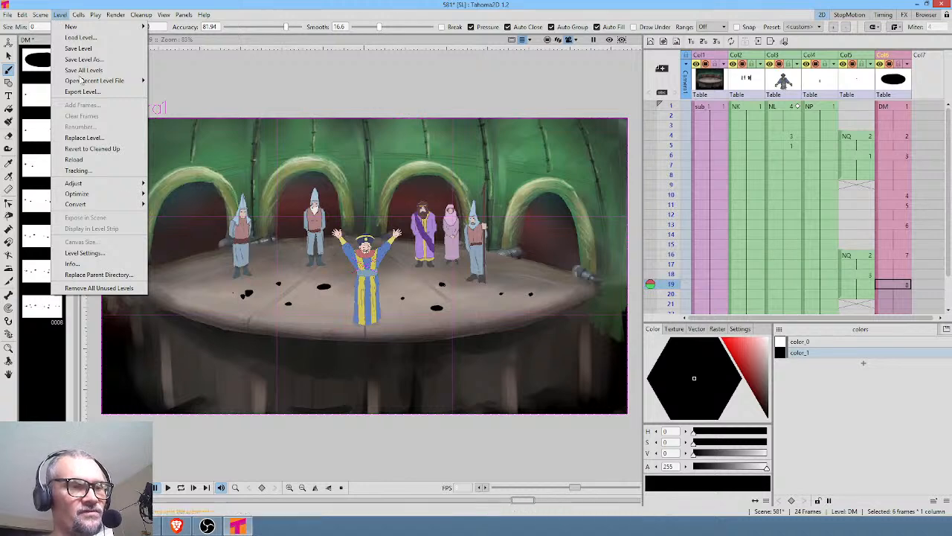
mouse_move(40, 15)
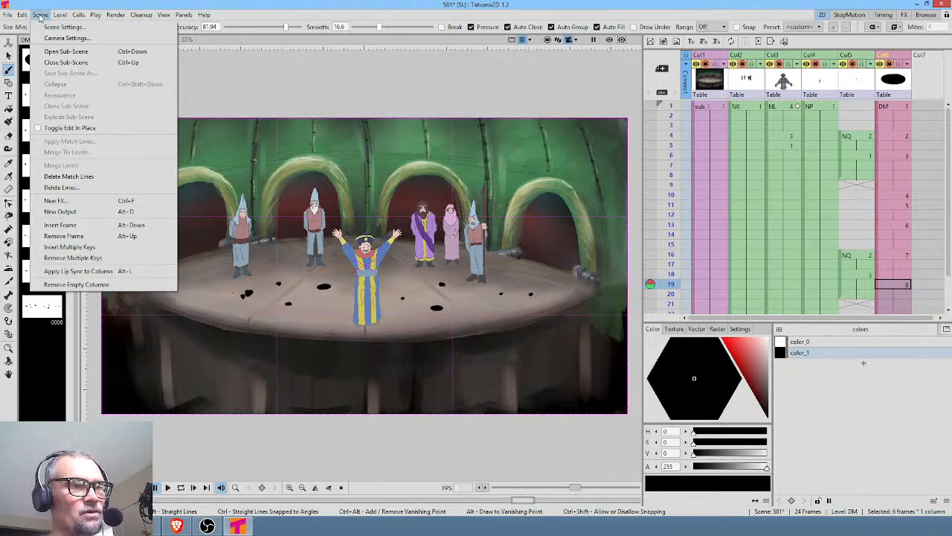
left_click(75, 27)
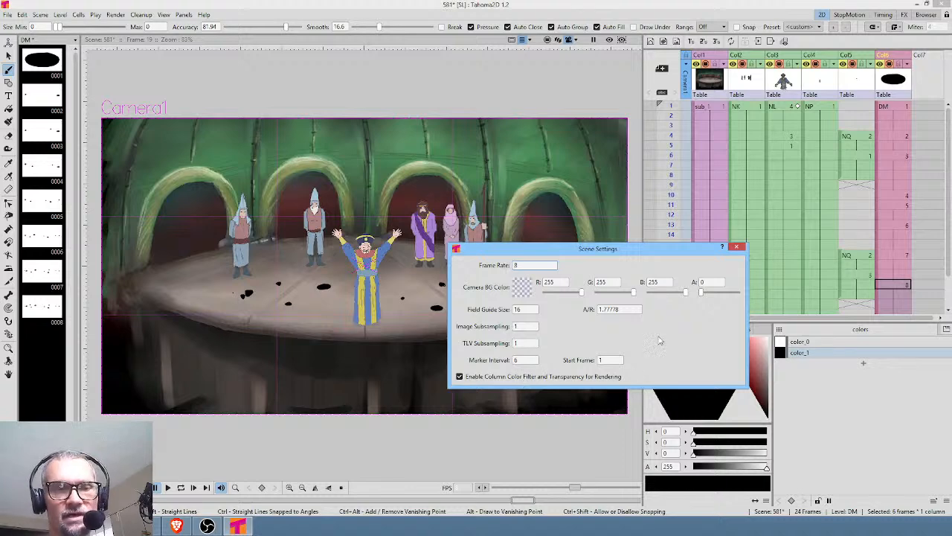
left_click(736, 246)
Lower the opacity of the DM column to 23%.
left_click(908, 65)
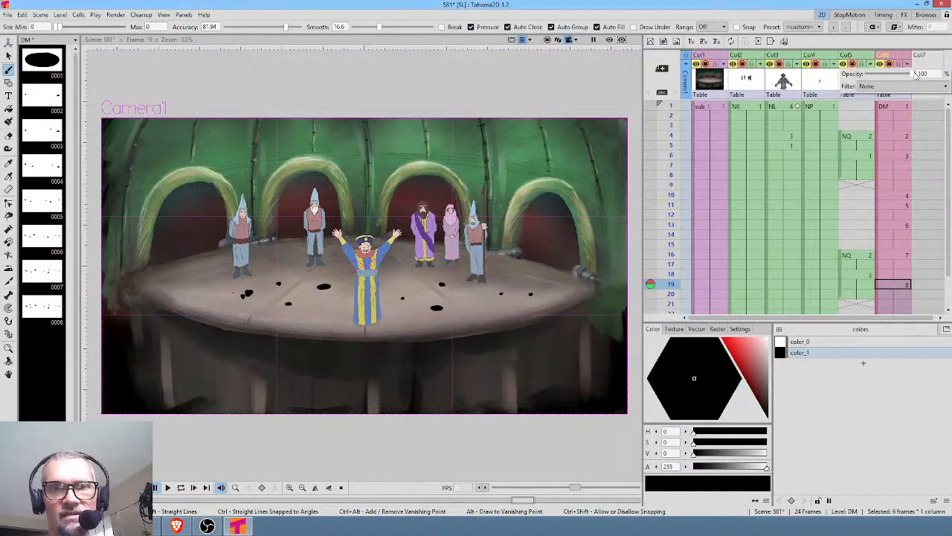
left_click_drag(914, 79, 879, 82)
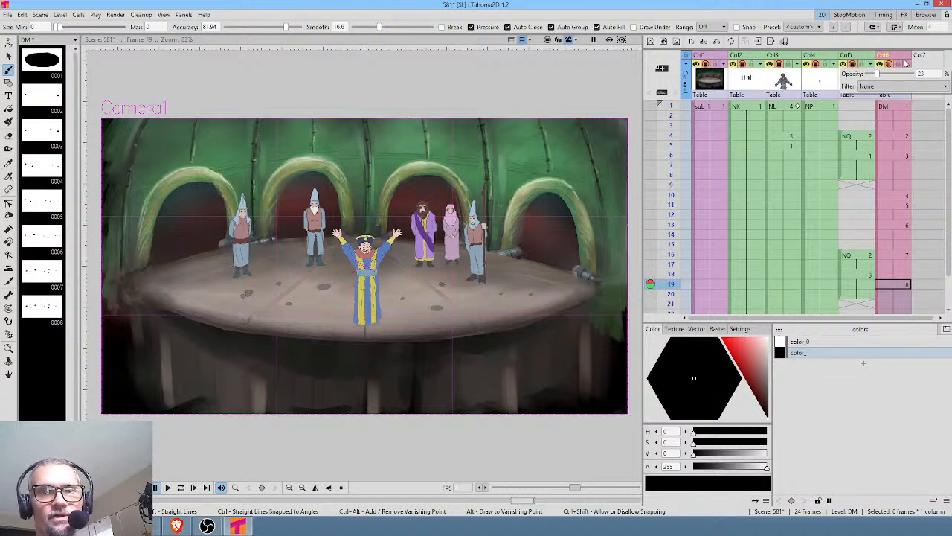
left_click(905, 64)
Create a new level OA in Col7 at frame 4.
scroll(366, 223, "down", 1)
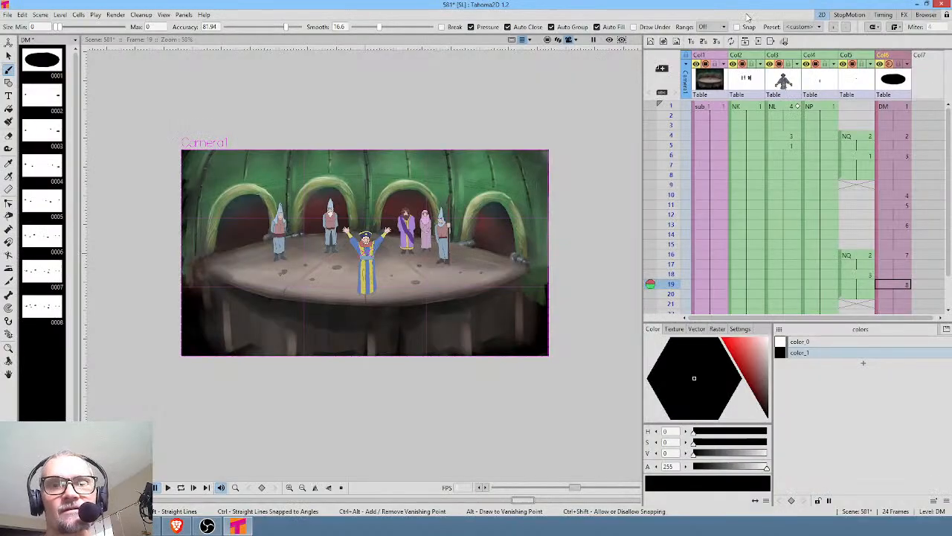
left_click(926, 110)
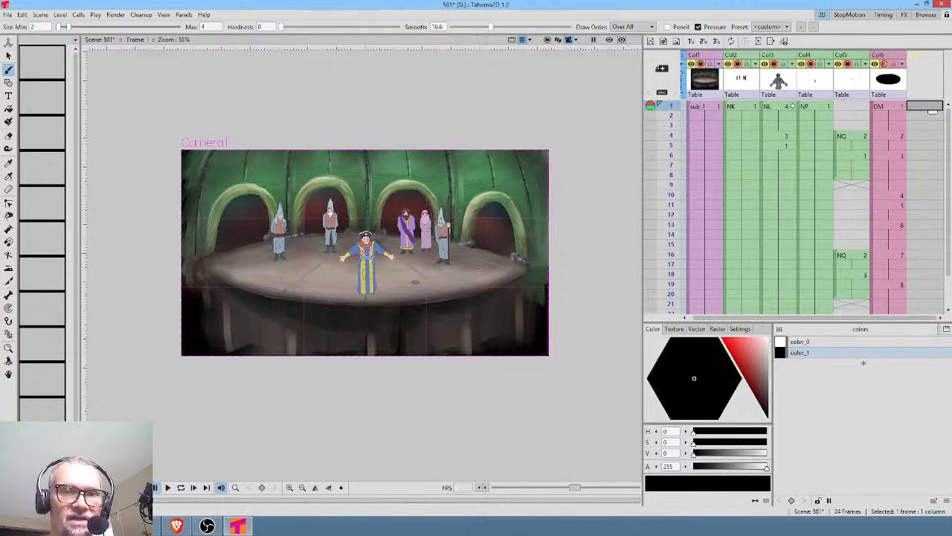
left_click(926, 136)
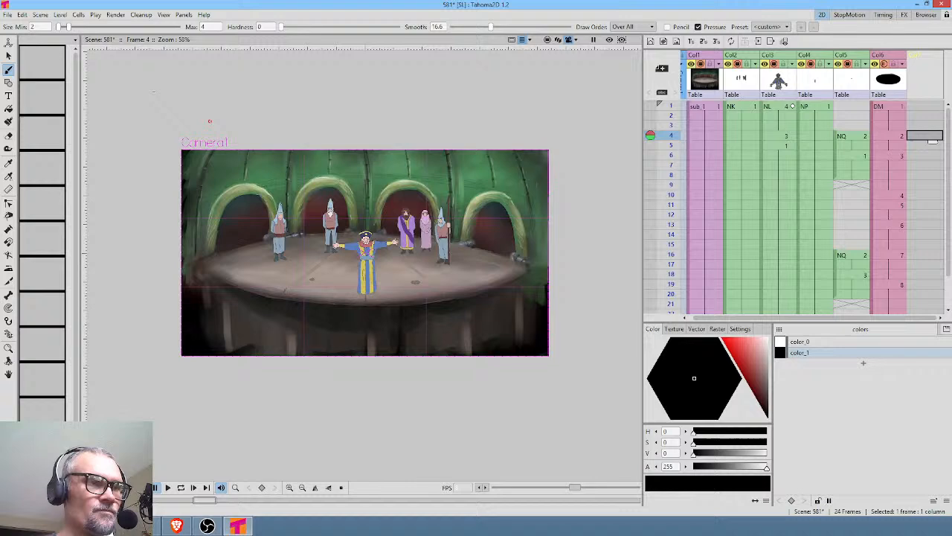
left_click(6, 14)
left_click(30, 52)
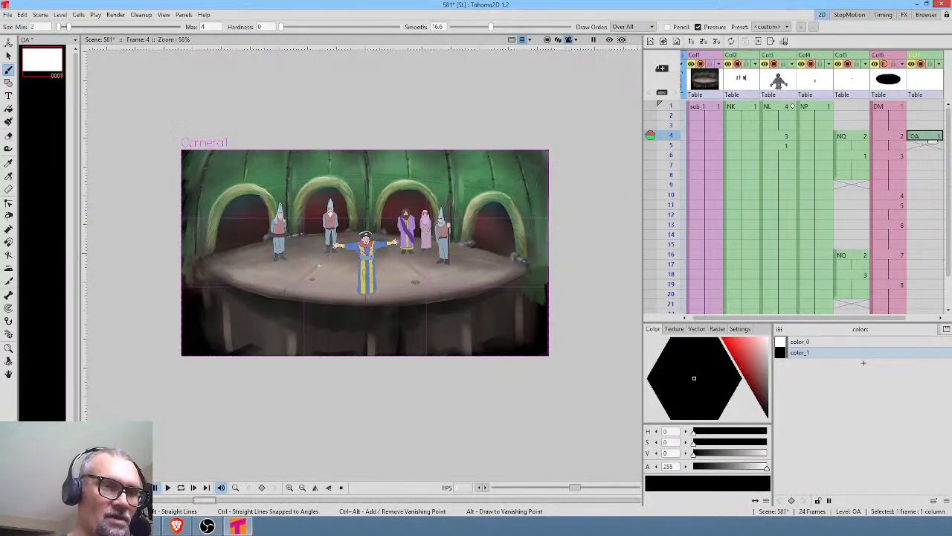
Brush a thin diagonal streak down to the left floor spot in OA's first drawing and recolor color_1 to white.
left_click_drag(354, 186, 320, 268)
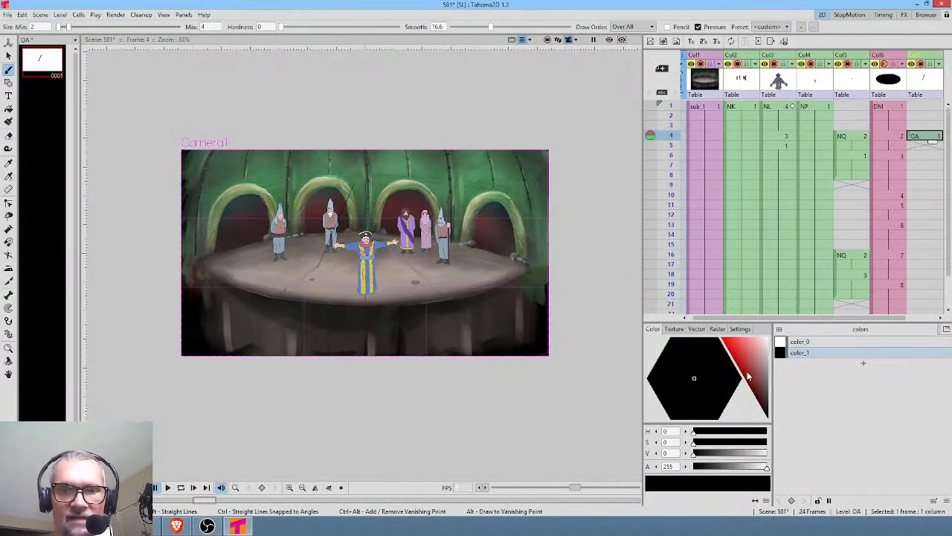
left_click_drag(759, 362, 785, 312)
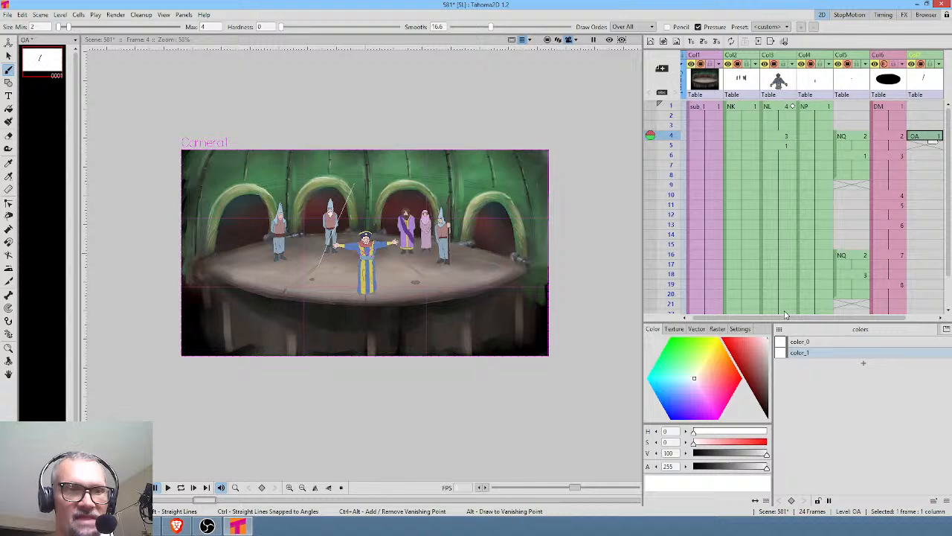
Add a second OA drawing at frame 6 with a thin white diagonal streak ending at the spot right of the central figure, held through frame 9.
left_click(932, 154)
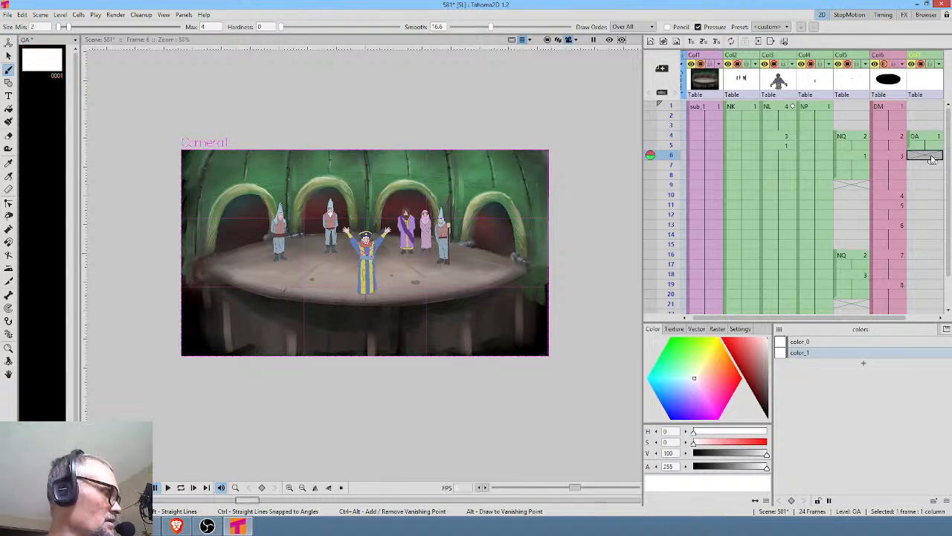
left_click_drag(322, 257, 355, 182)
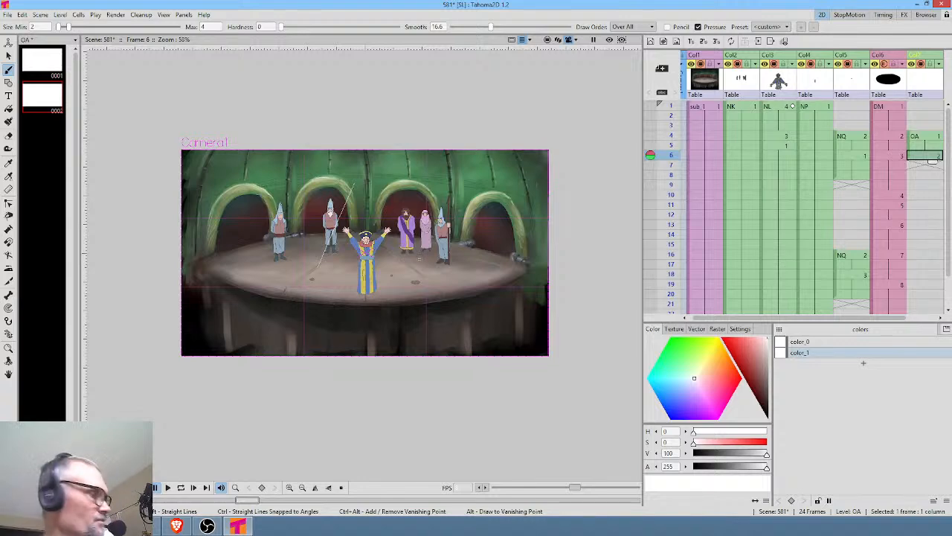
key("ctrl+z")
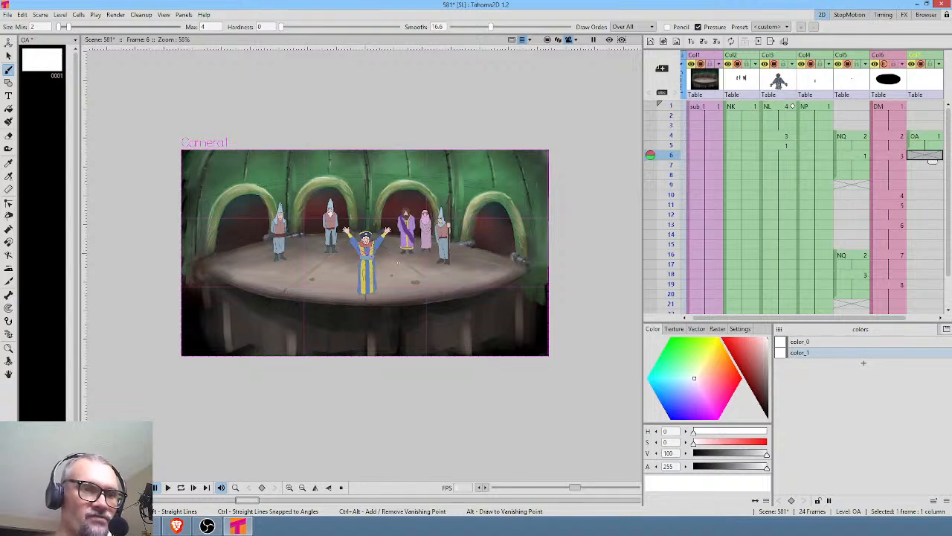
left_click_drag(398, 260, 433, 173)
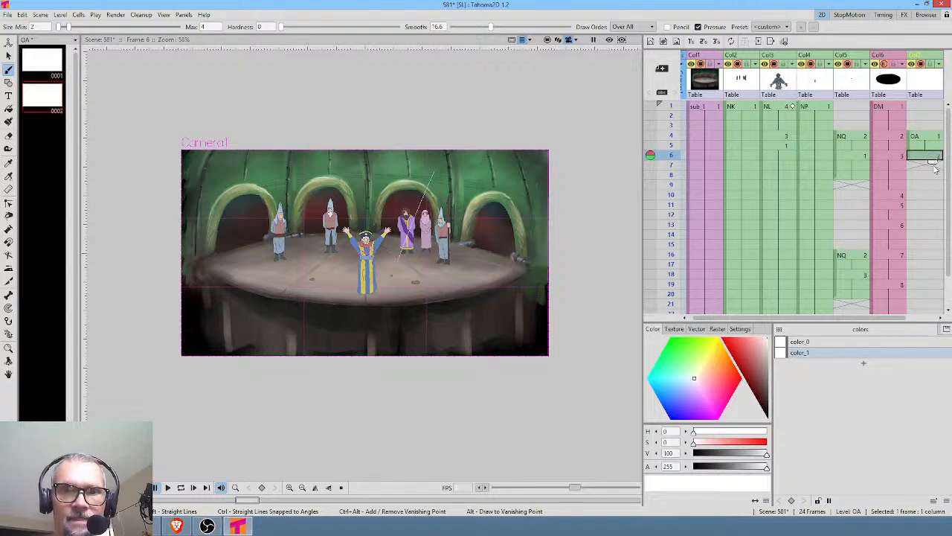
left_click_drag(935, 166, 932, 194)
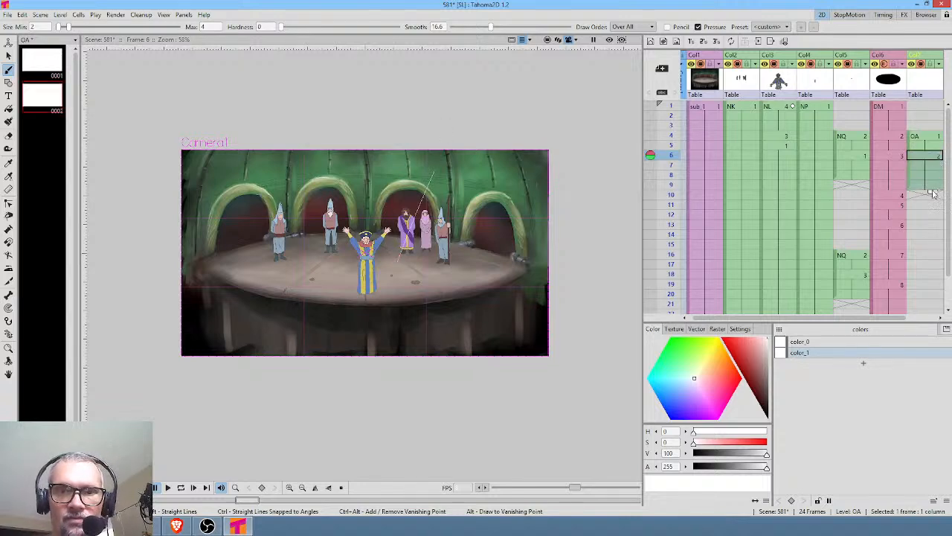
left_click(932, 194)
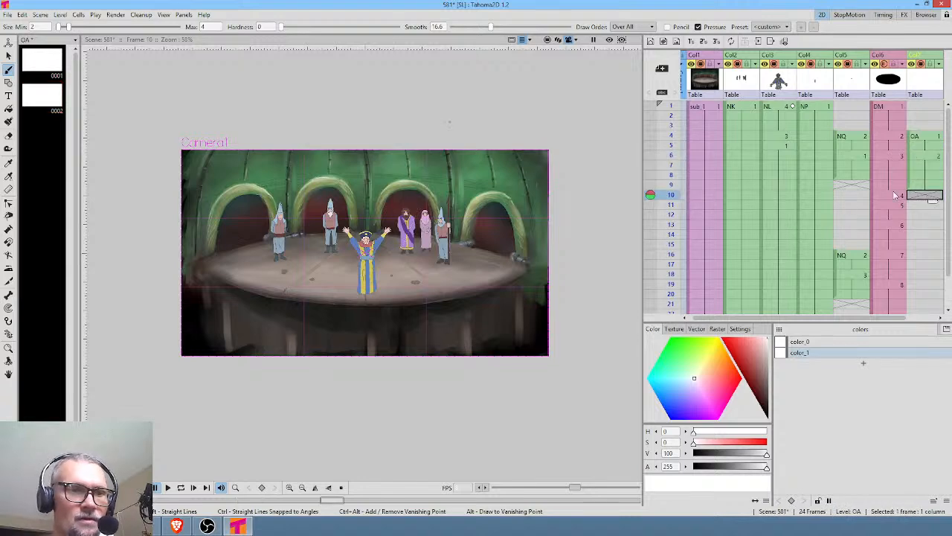
Brush thin white diagonal streaks in new OA drawings, ending at the left floor spot on frame 10 and the right floor spot on frame 11.
left_click(927, 187)
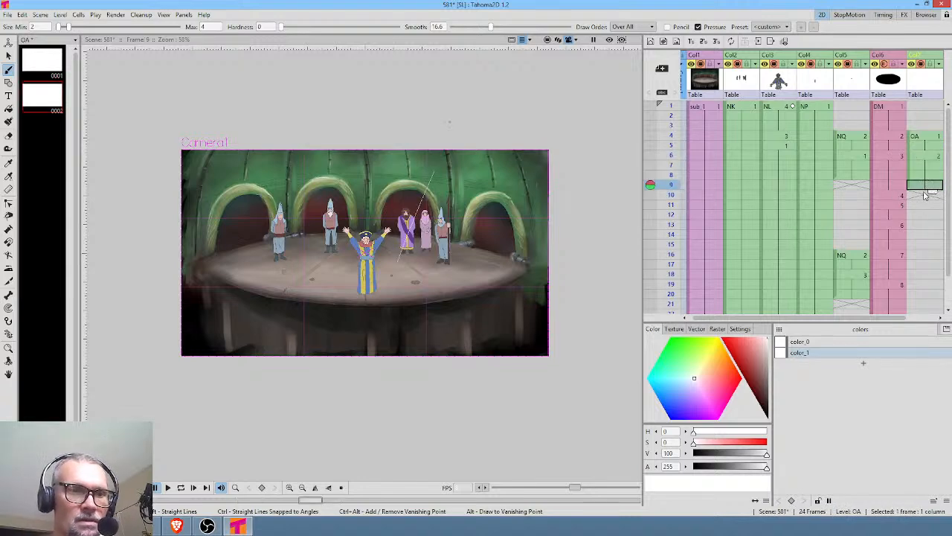
left_click(926, 196)
left_click_drag(288, 260, 315, 179)
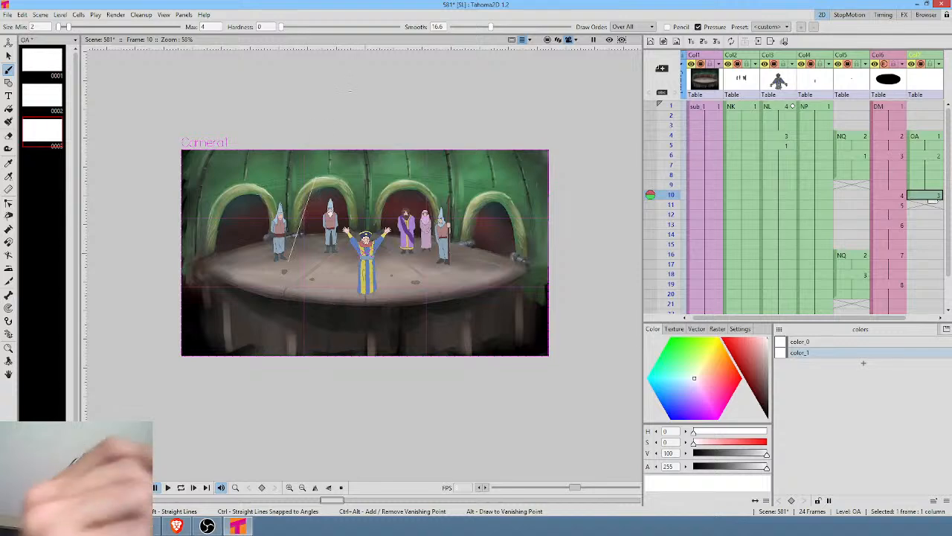
left_click(925, 205)
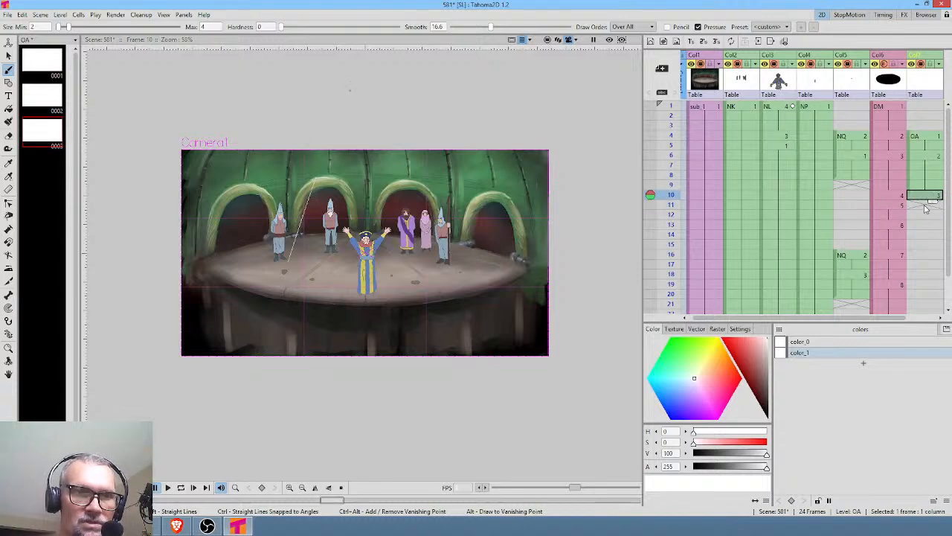
left_click_drag(465, 265, 485, 194)
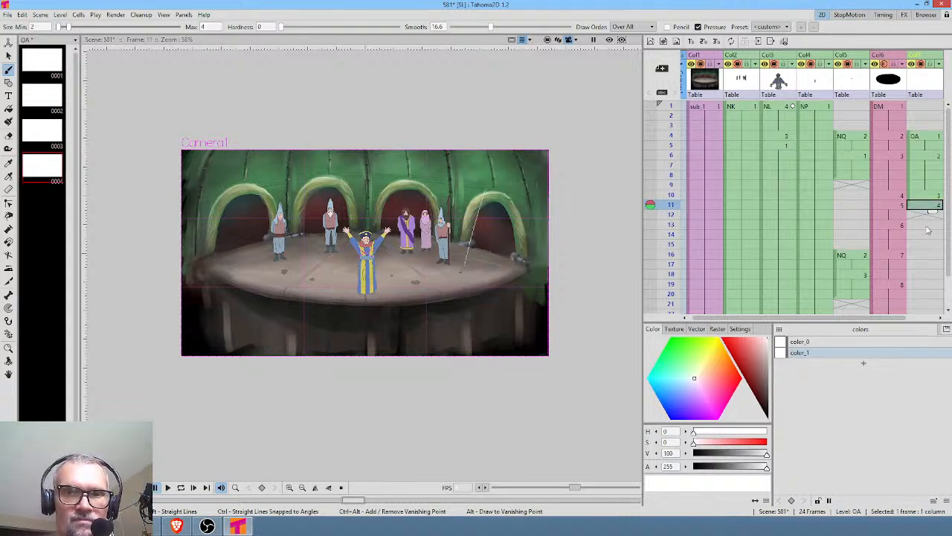
Add an OA drawing at frame 13 with two thin diagonal streaks, one left of the central figure and one at the far-right floor spot.
left_click(928, 225)
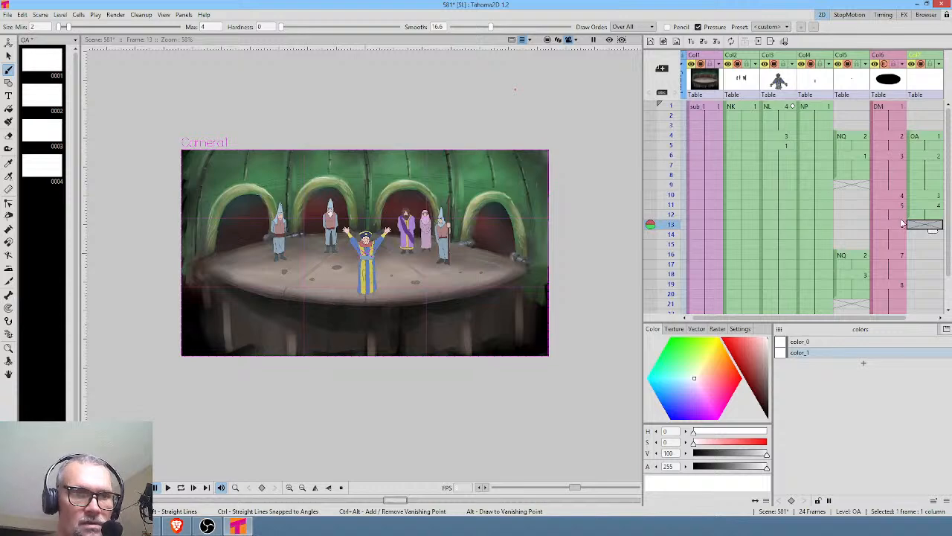
left_click_drag(340, 257, 376, 71)
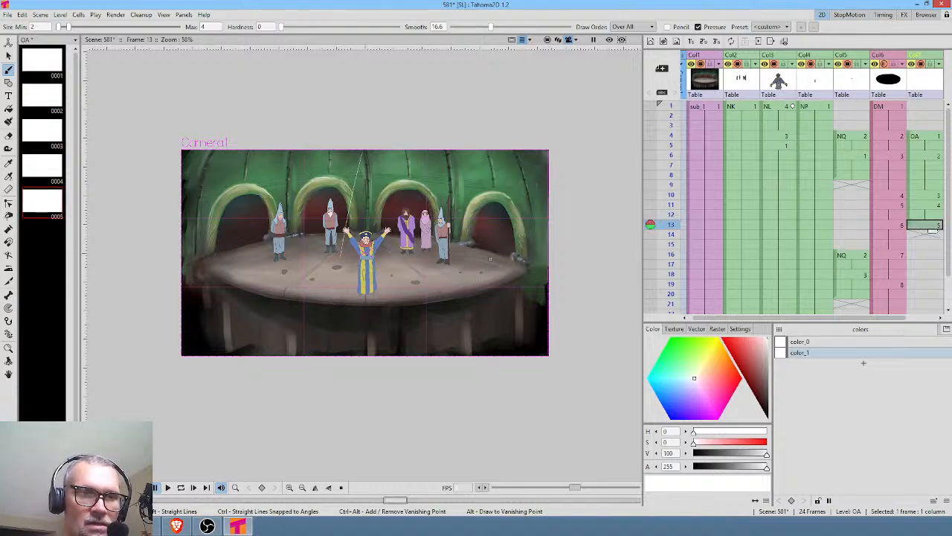
left_click_drag(485, 267, 506, 156)
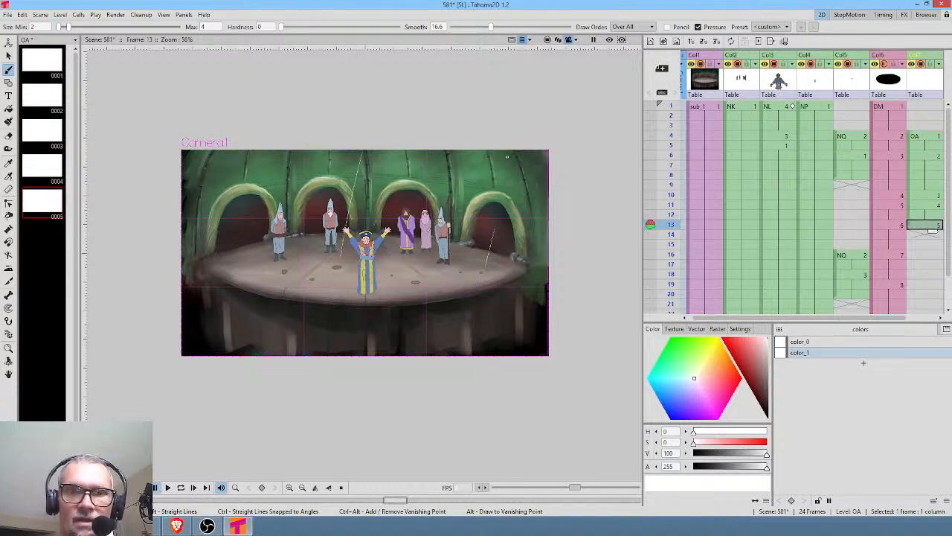
Add an OA drawing at frame 16 with a thin streak down to the spot beside the left guard, and hold it through frame 18.
left_click(920, 256)
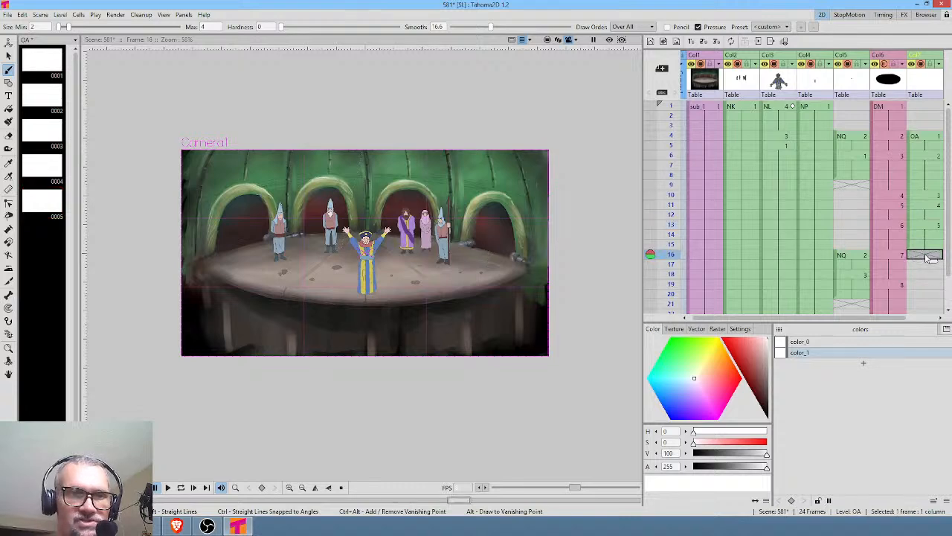
left_click(930, 246)
left_click(928, 255)
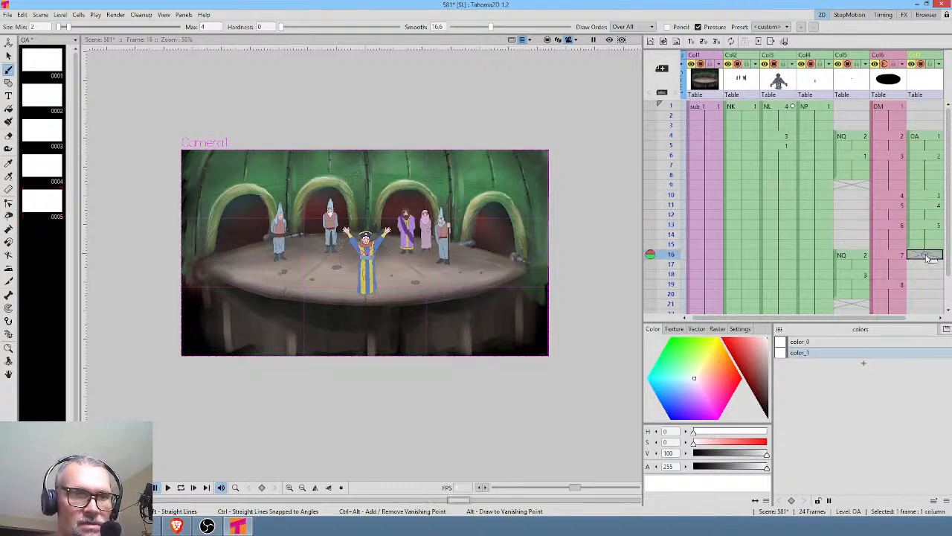
left_click(912, 244)
left_click(905, 251)
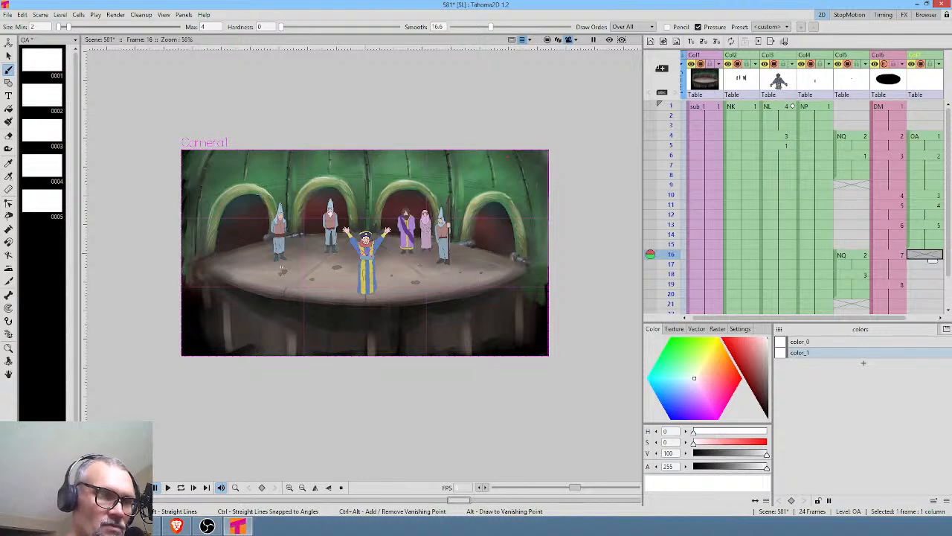
left_click_drag(295, 192, 285, 248)
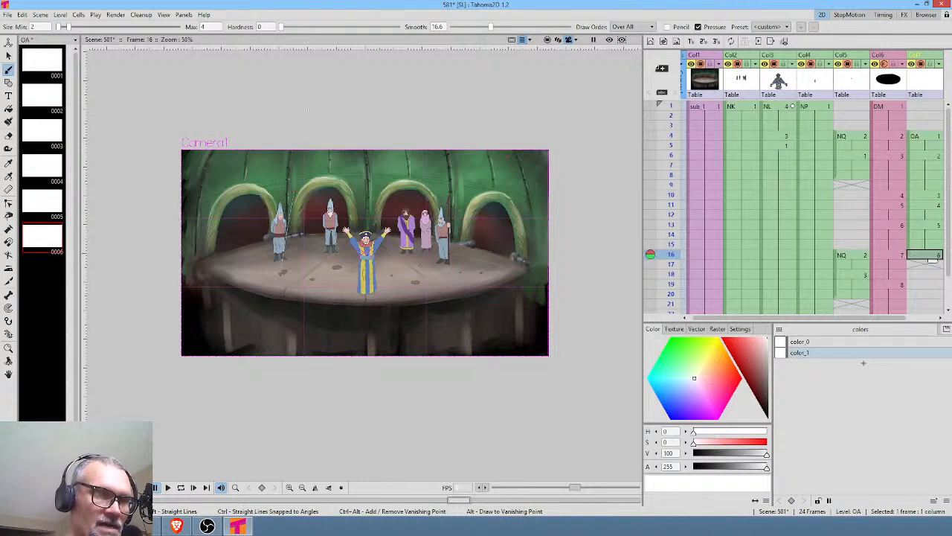
left_click(932, 280, "shift")
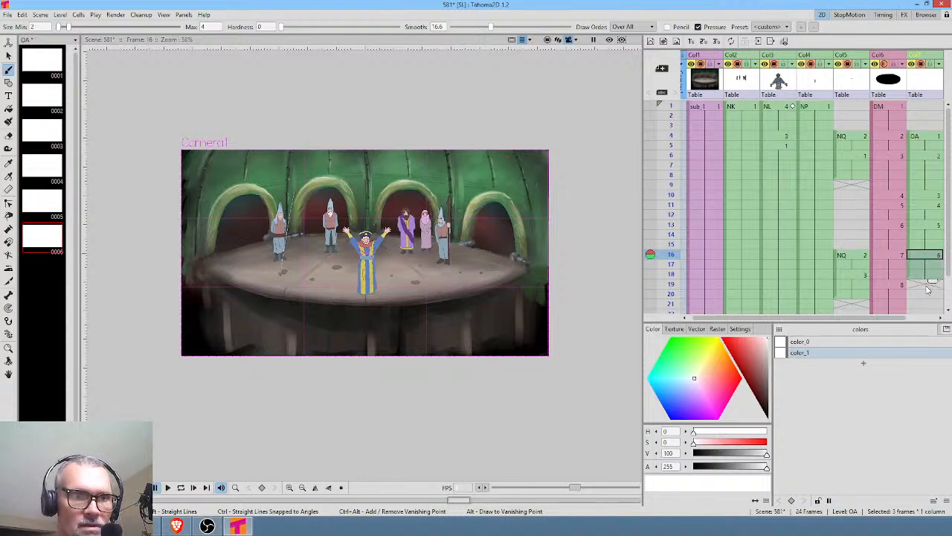
Add an OA drawing at frame 19 with two thin streaks on either side of the central figure, and hold it through frame 24.
left_click(927, 286)
left_click_drag(420, 259, 441, 162)
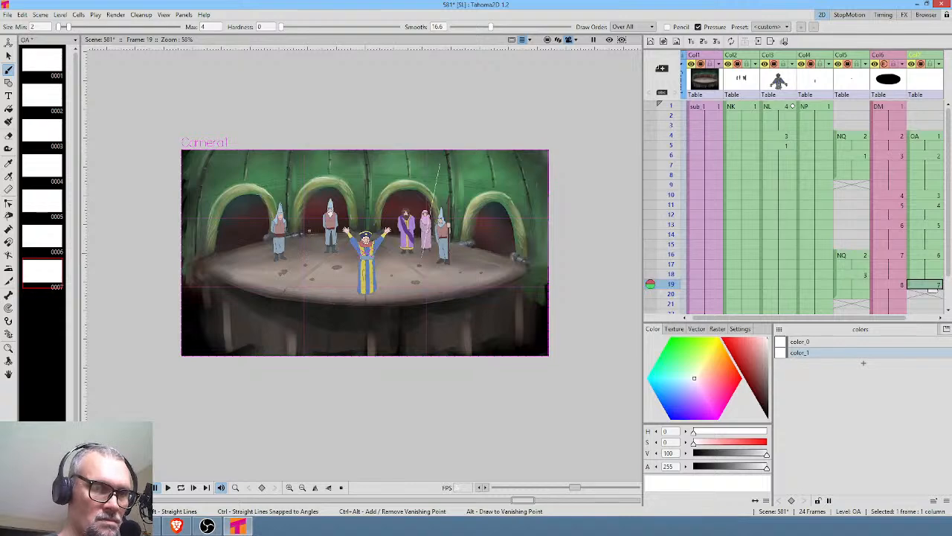
left_click_drag(306, 254, 323, 151)
middle_click(916, 265)
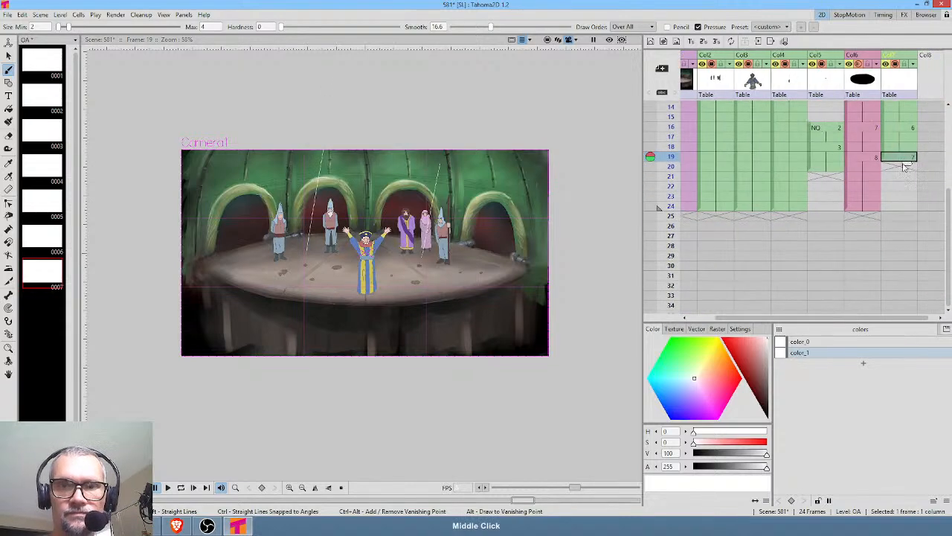
left_click_drag(907, 167, 878, 272)
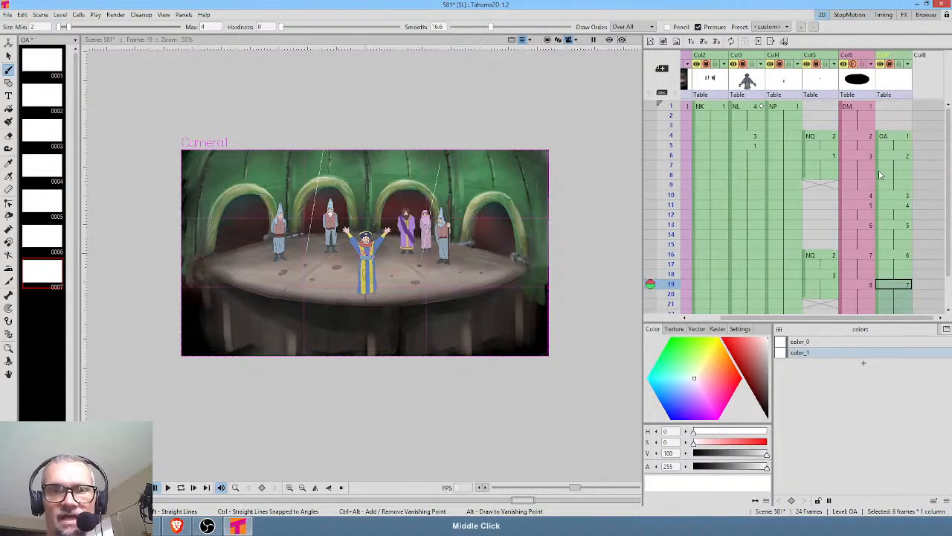
Shift the whole OA cell sequence one frame earlier to start at frame 3, and play the animation.
left_click(878, 177)
left_click_drag(880, 175, 879, 165)
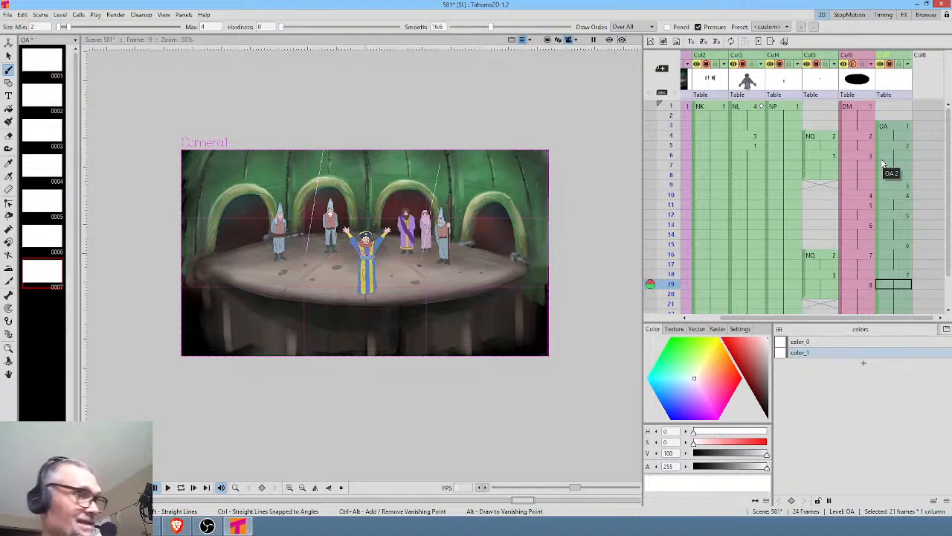
key("alt+comma")
key("p")
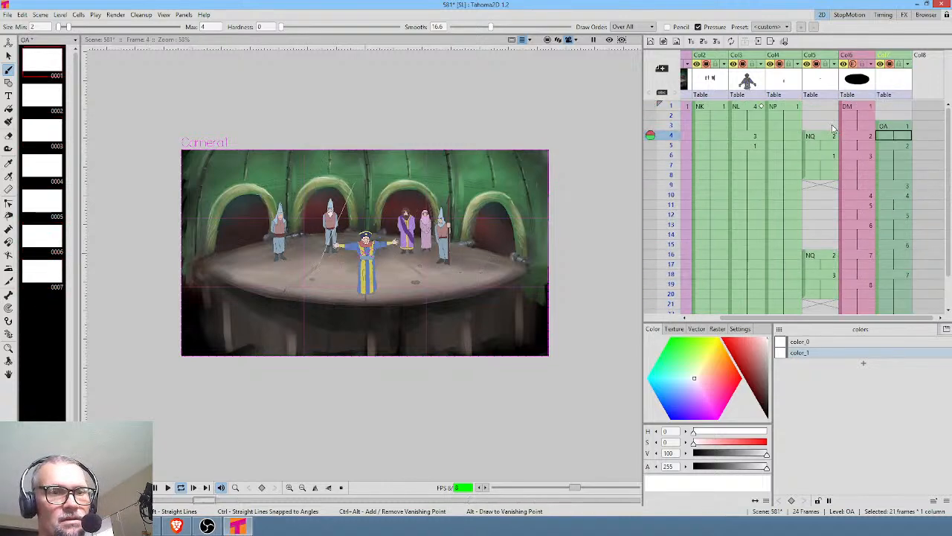
Lower the alpha of color_1 in the OA palette to 177.
left_click(900, 145)
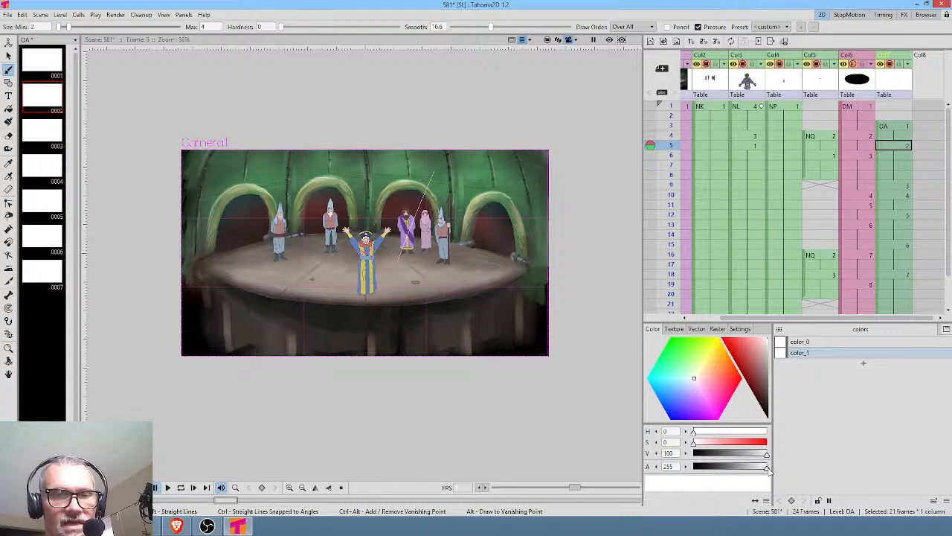
left_click_drag(766, 469, 746, 467)
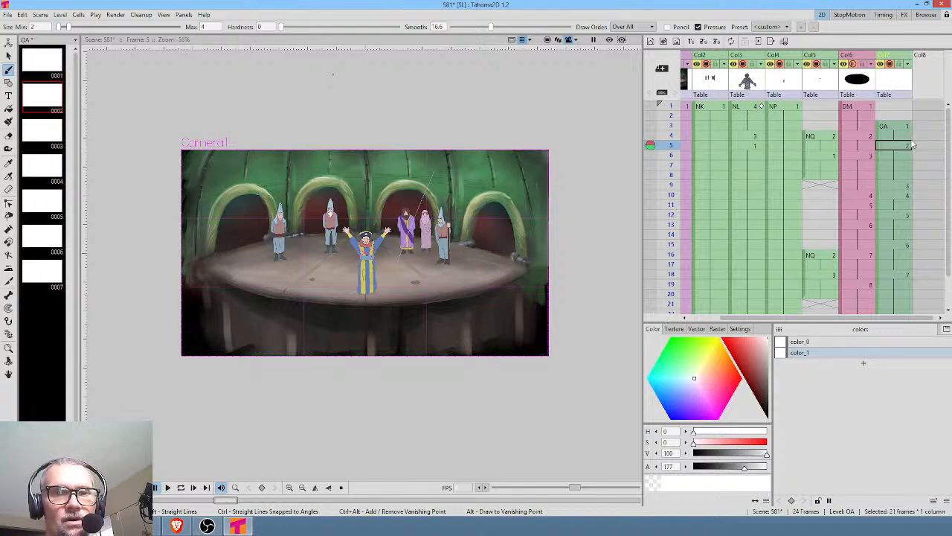
left_click(671, 115)
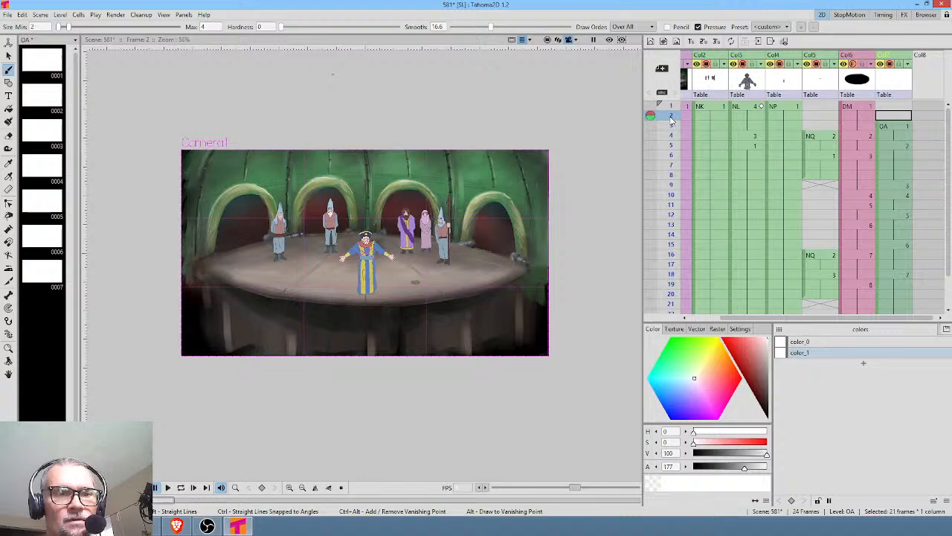
Clear the held OA exposures at frames 4, 6 to 8, 11, 13 and 14 so these streaks show for a single frame.
left_click(898, 160)
left_click(902, 182, "shift")
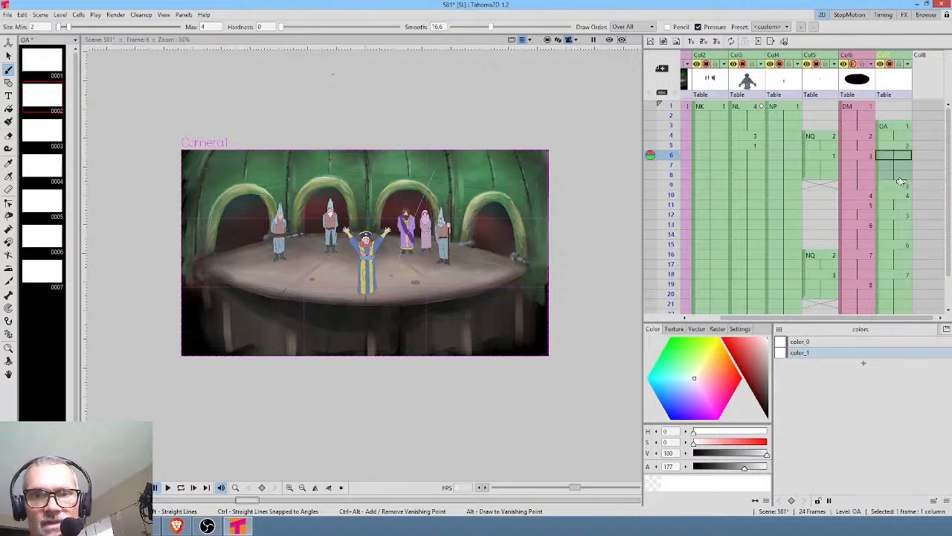
key("Delete")
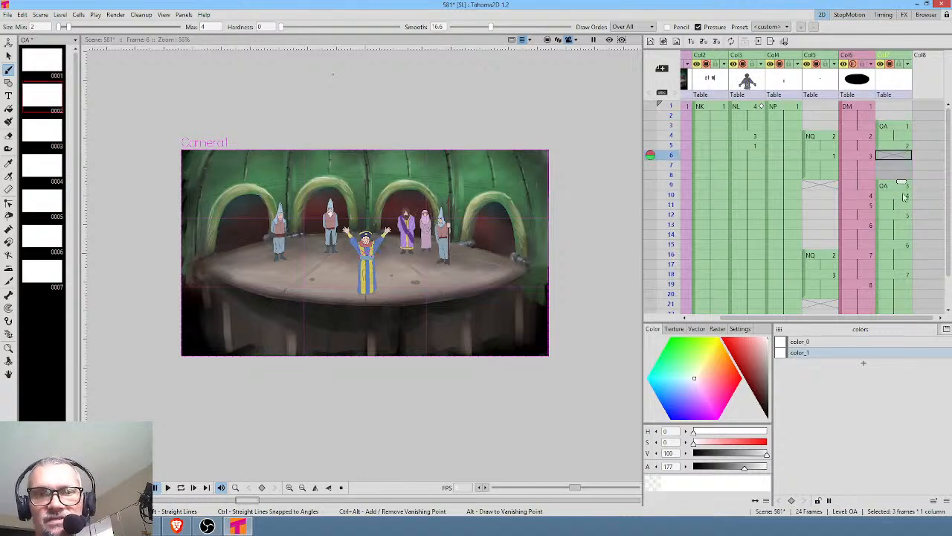
left_click(906, 137)
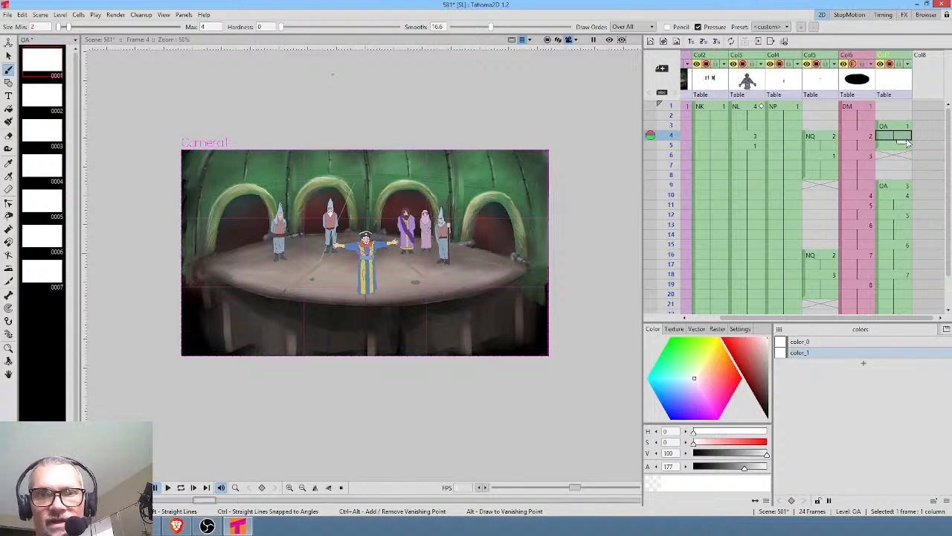
left_click(897, 207)
key("Delete")
left_click(895, 224)
key("Delete")
left_click(896, 235)
key("Delete")
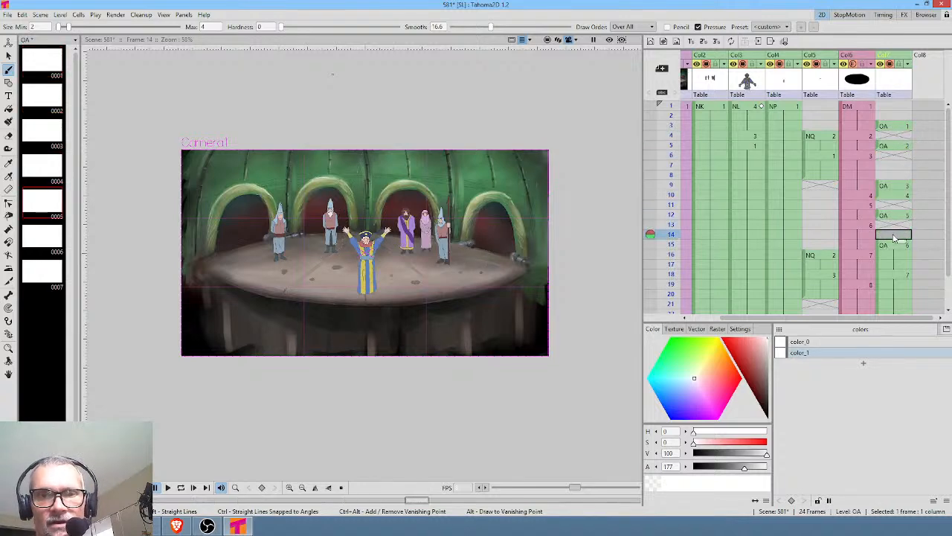
Clear the held OA exposures at frames 16 to 17 and 19 to 23.
left_click(897, 255)
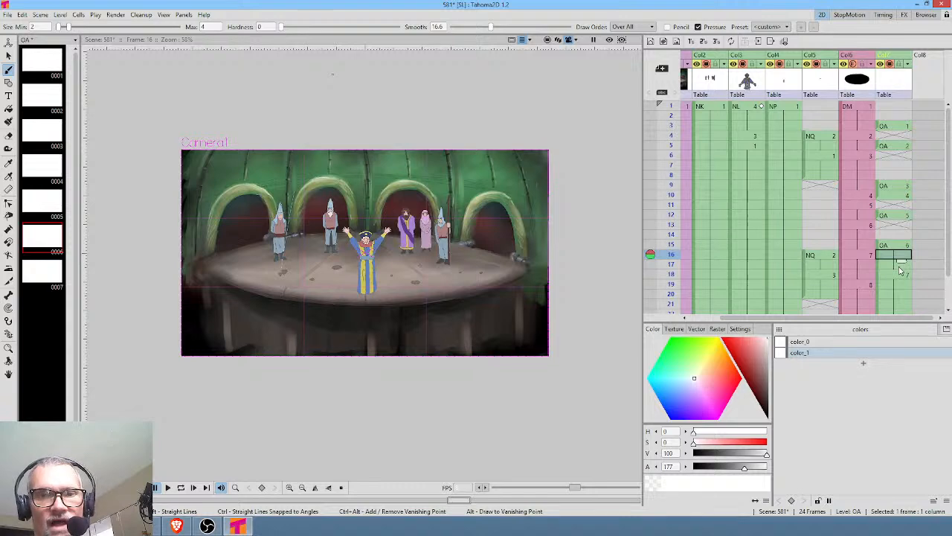
left_click_drag(899, 270, 900, 271)
scroll(926, 227, "down", 3)
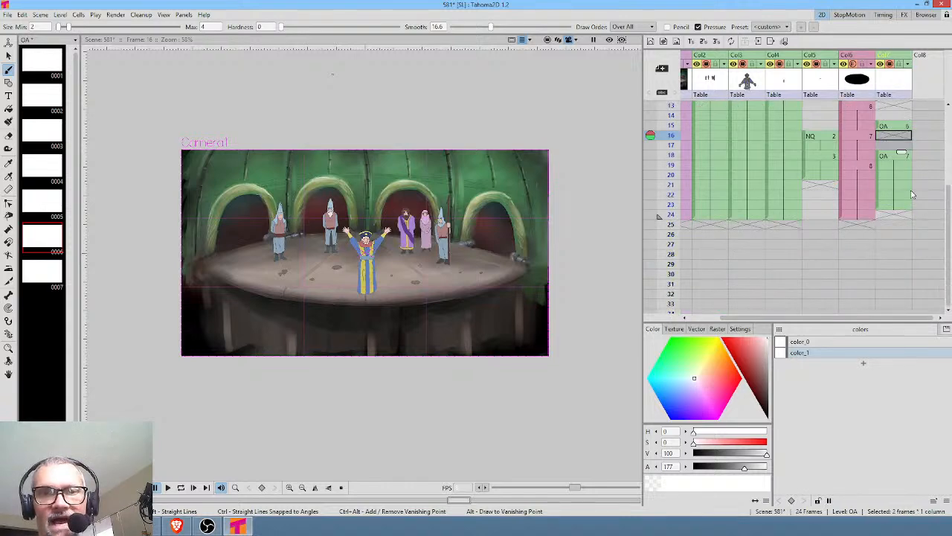
left_click(905, 167)
left_click(903, 205, "shift")
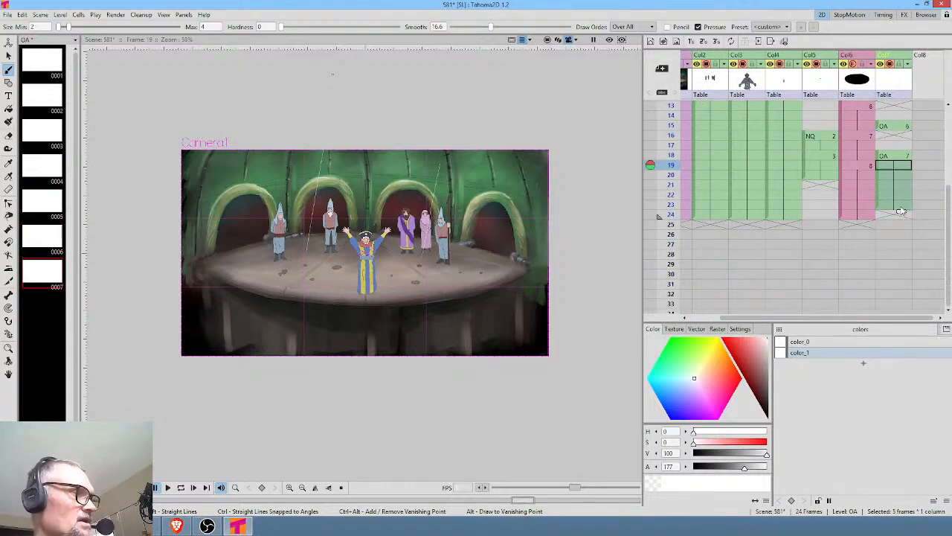
key("Delete")
scroll(883, 187, "up", 3)
Play the scene from frame 1 to check the streaks and lower the alpha of color_1 to 147.
left_click(896, 108)
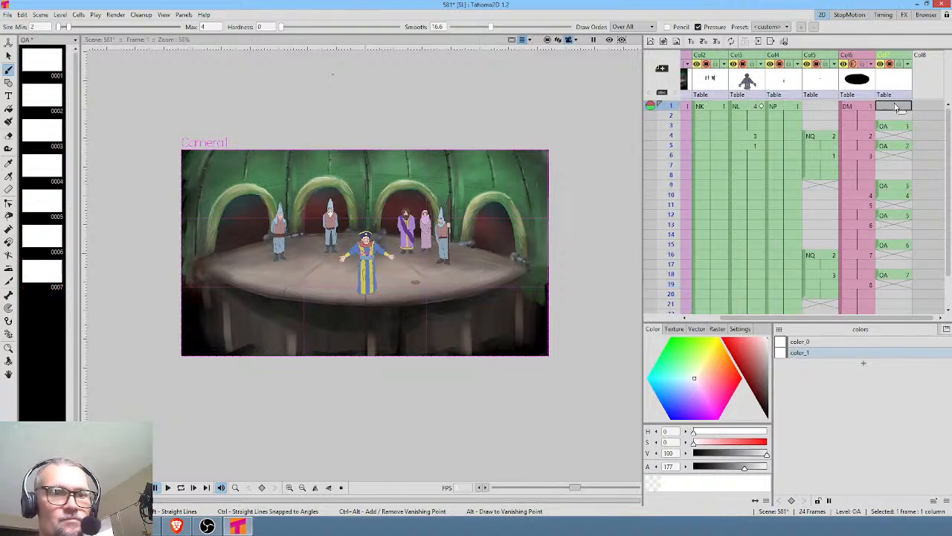
key("p")
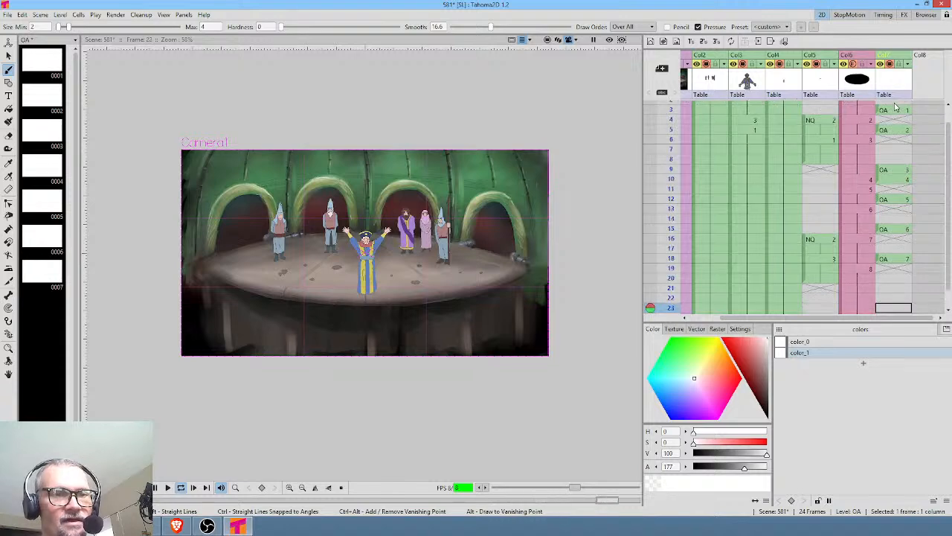
key("p")
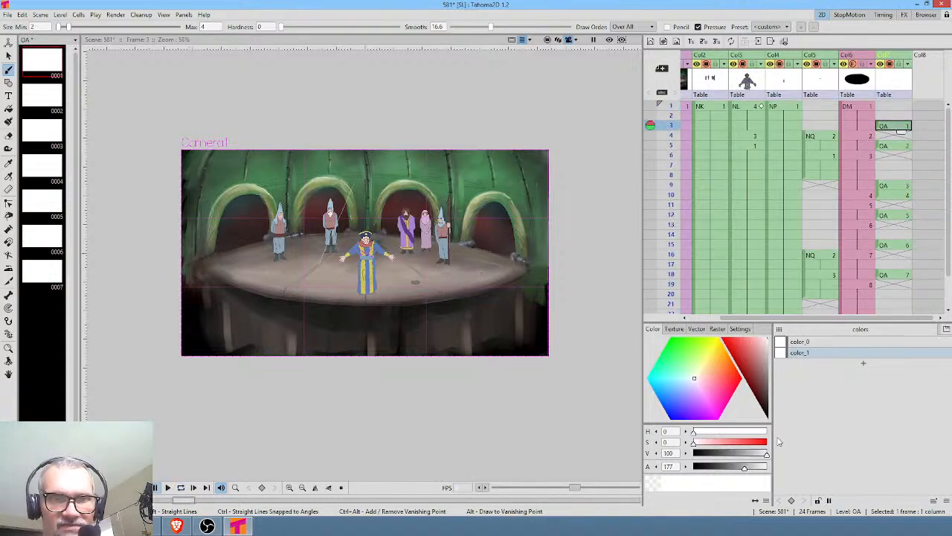
left_click_drag(744, 471, 735, 470)
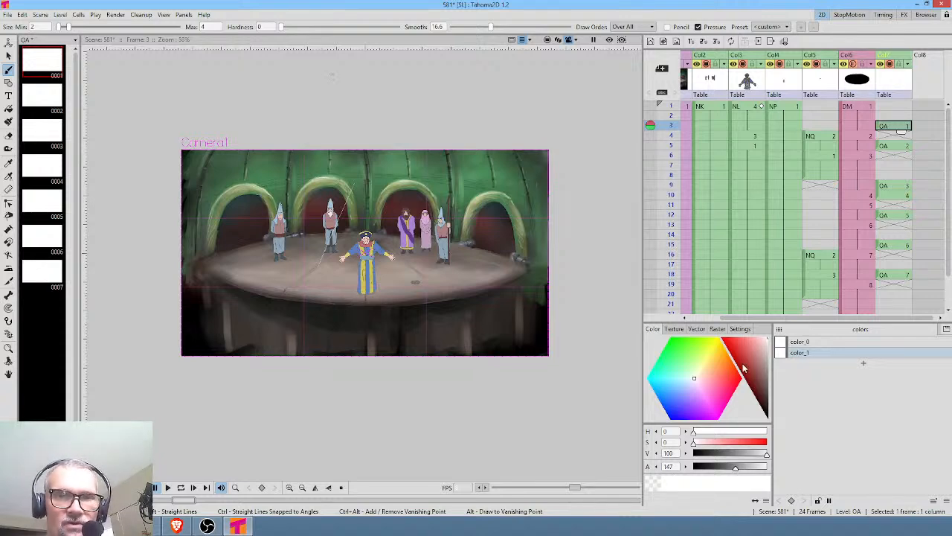
Rename the OA column Col7 to rainfall.
double_click(894, 55)
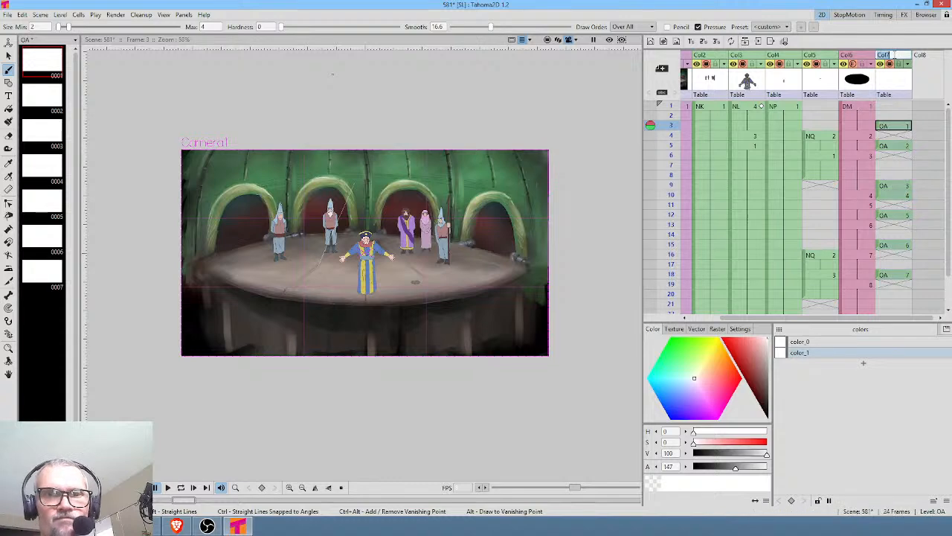
type("rainfal")
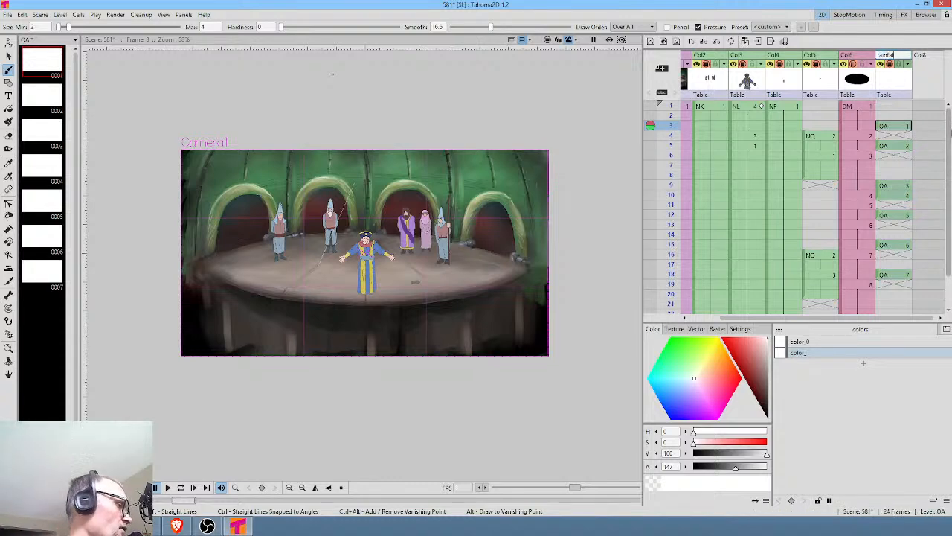
type("l")
key("Return")
Open the Fx Schematic and move the Col1, Col6 and rainfall nodes apart from the other nodes.
key("ctrl+shift+f")
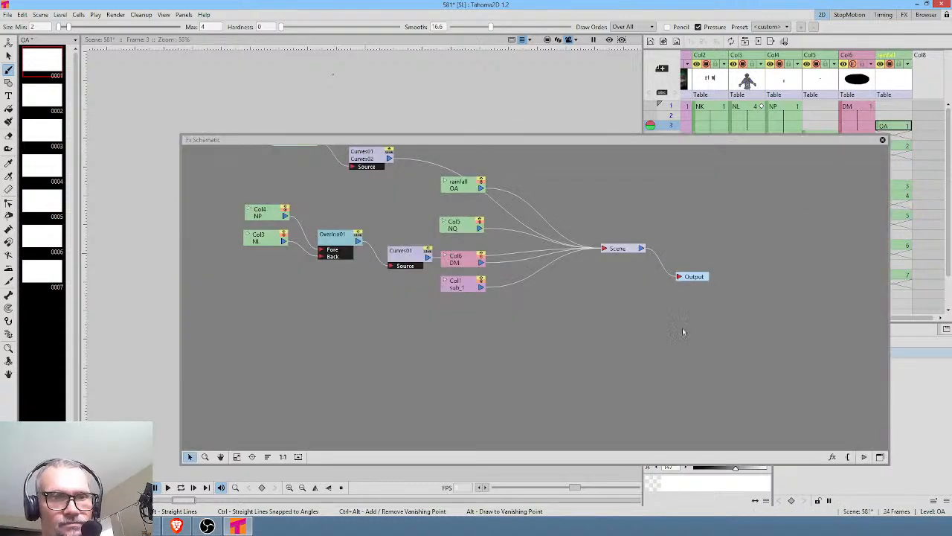
left_click_drag(565, 303, 566, 369)
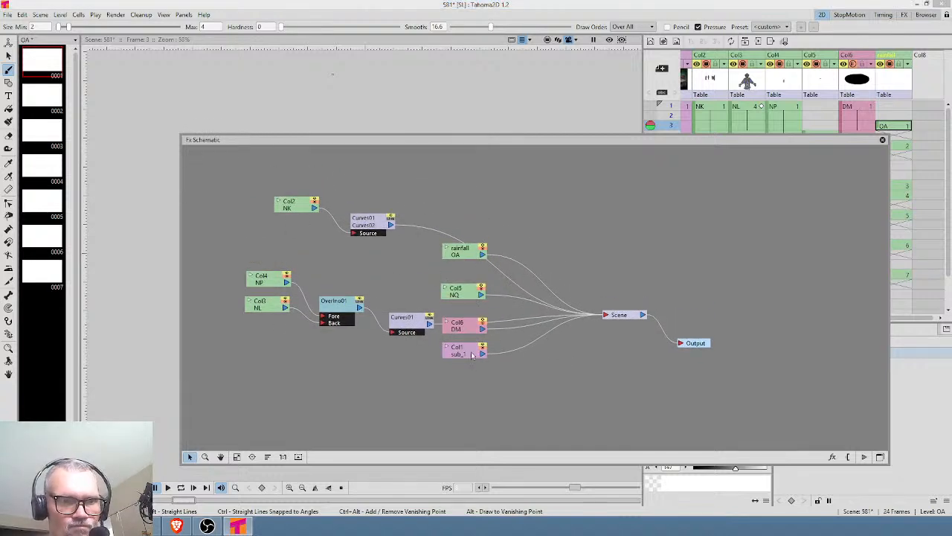
left_click_drag(469, 353, 345, 392)
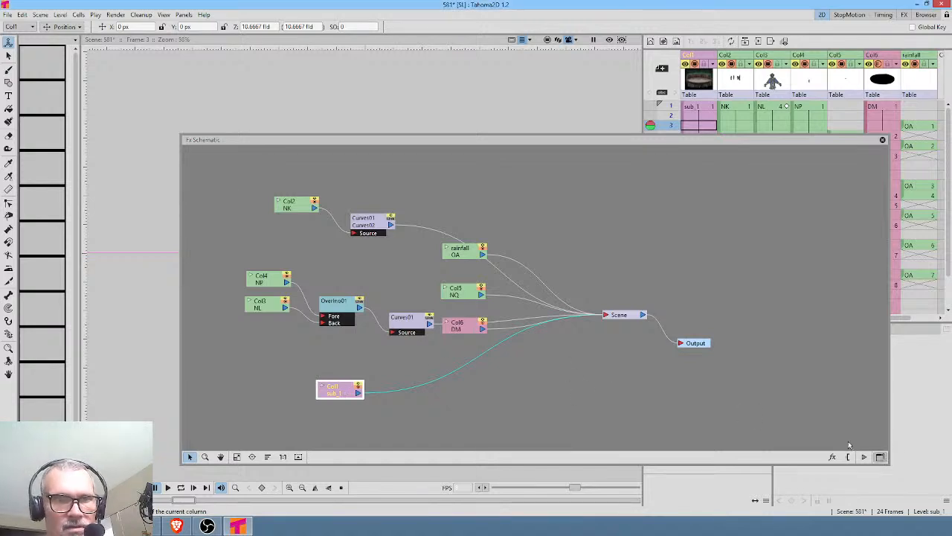
left_click_drag(476, 330, 327, 358)
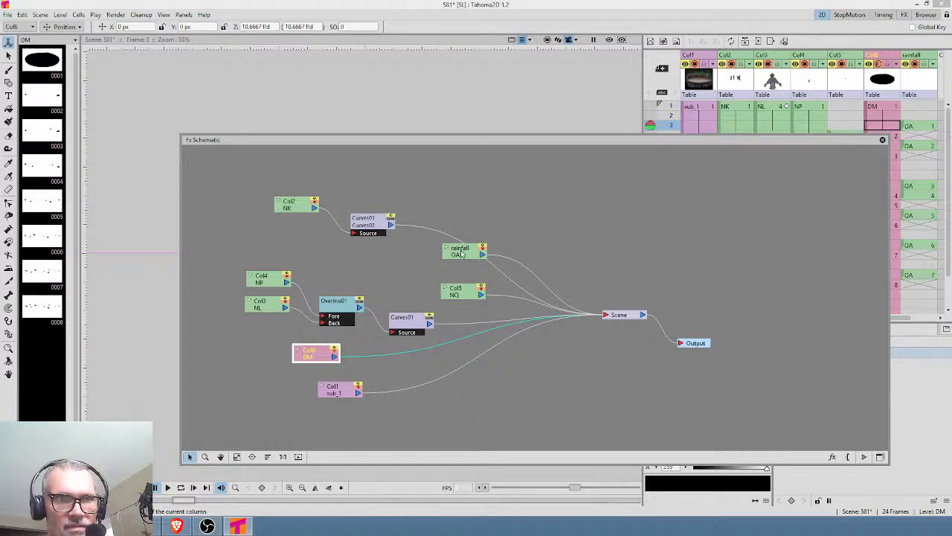
left_click_drag(461, 253, 446, 186)
Insert a Blur effect on the link between the rainfall node and the Scene node.
right_click(490, 194)
mouse_move(520, 200)
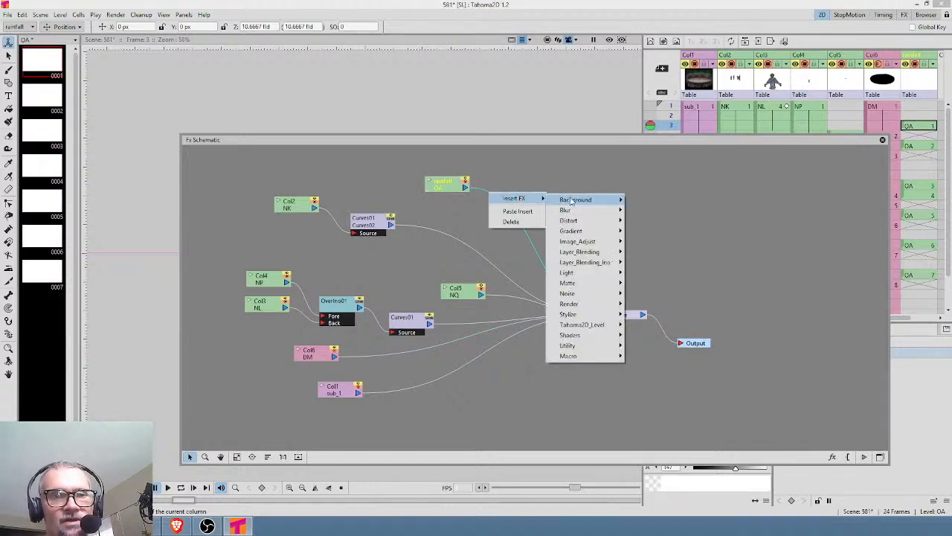
mouse_move(607, 212)
left_click(638, 212)
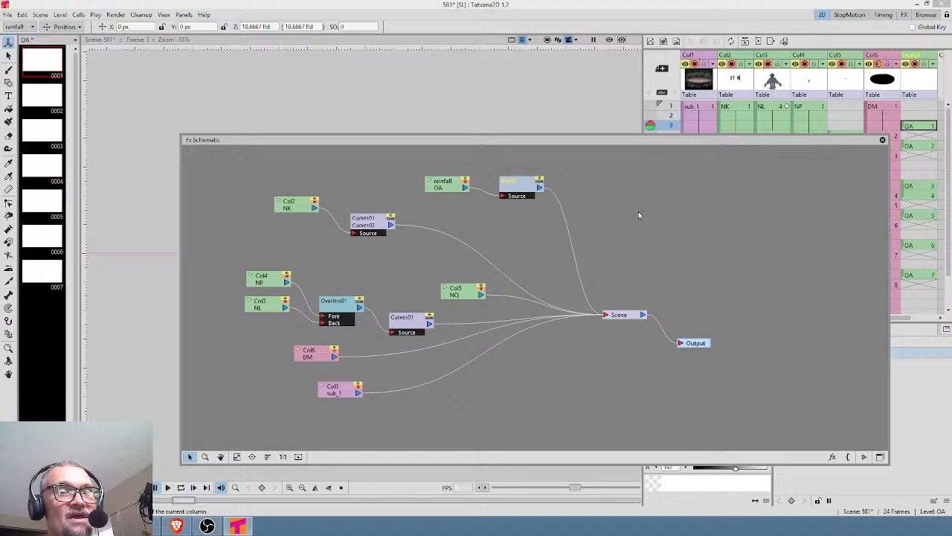
Set the rainfall Blur effect's value to 3 and close the Fx Schematic.
left_click(526, 193)
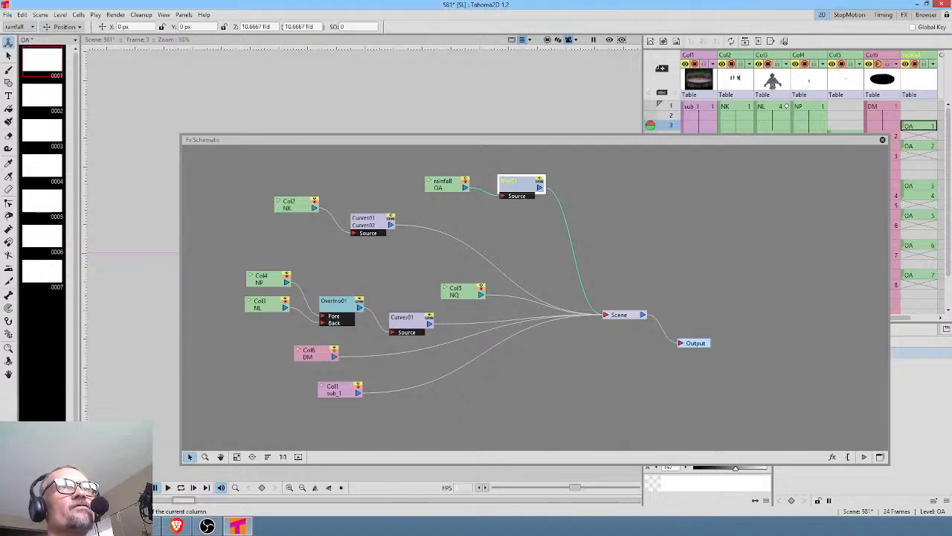
left_click_drag(667, 66, 624, 146)
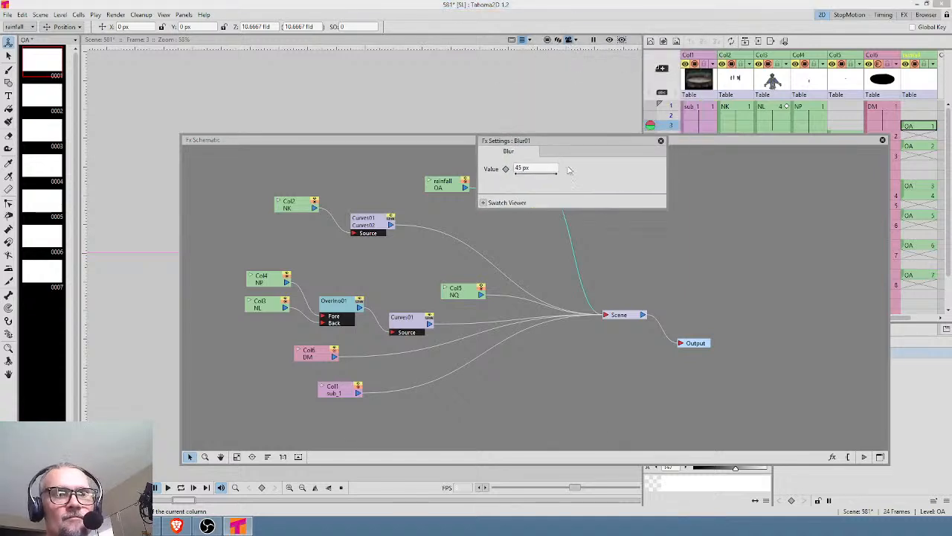
left_click(545, 167)
type("3")
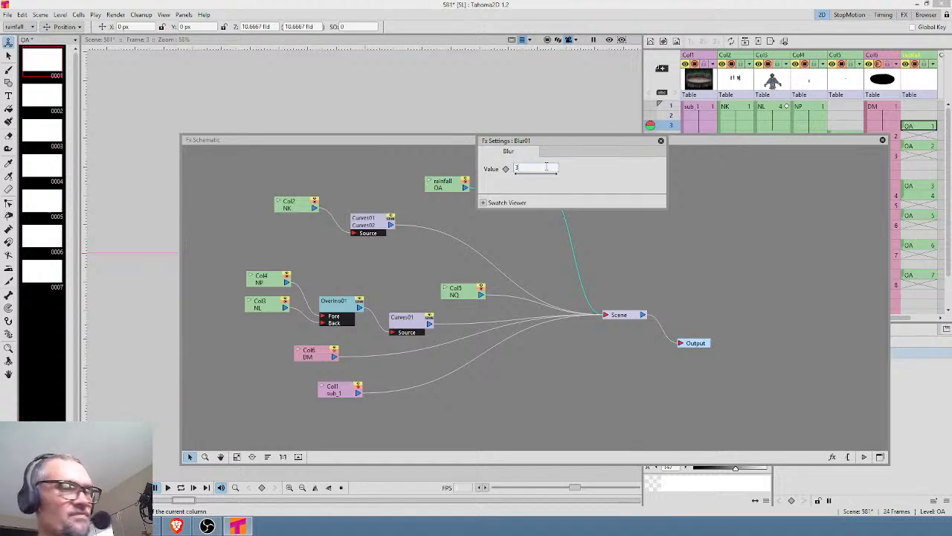
left_click(661, 140)
left_click(882, 140)
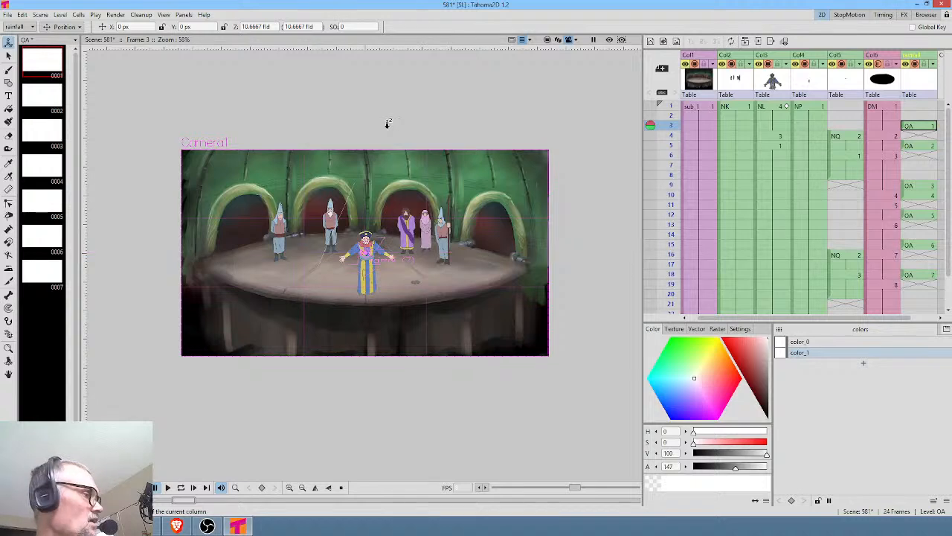
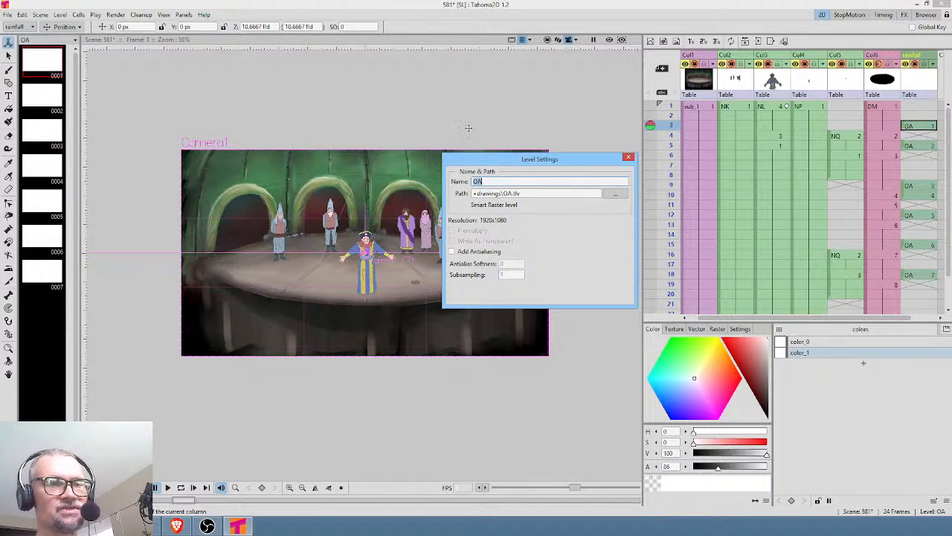
Save the OA level under the new name rainfall in the drawings folder.
key("Escape")
left_click(59, 16)
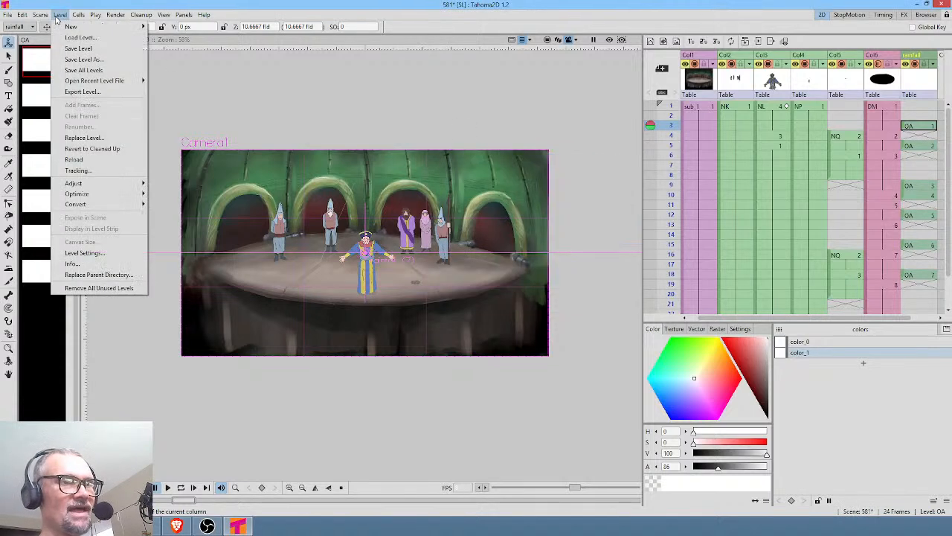
left_click(82, 59)
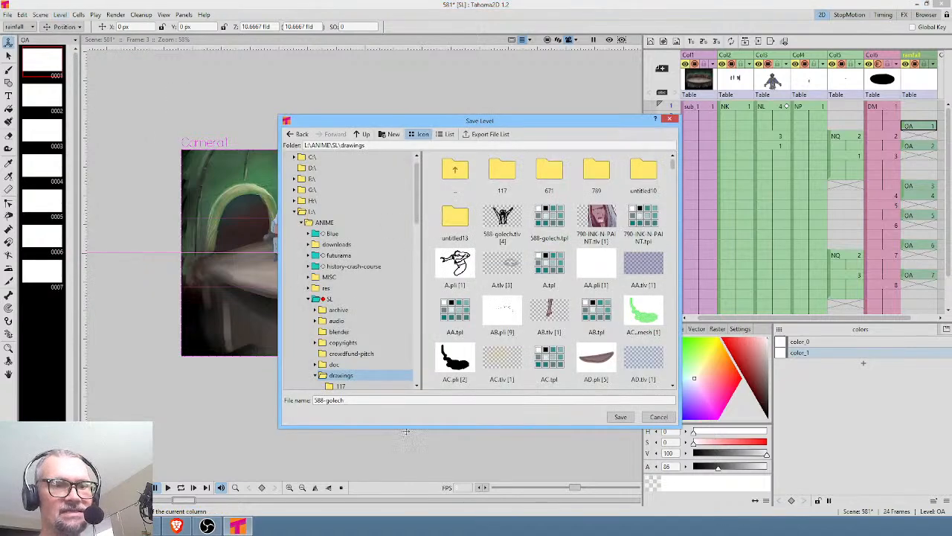
triple_click(354, 400)
type("t")
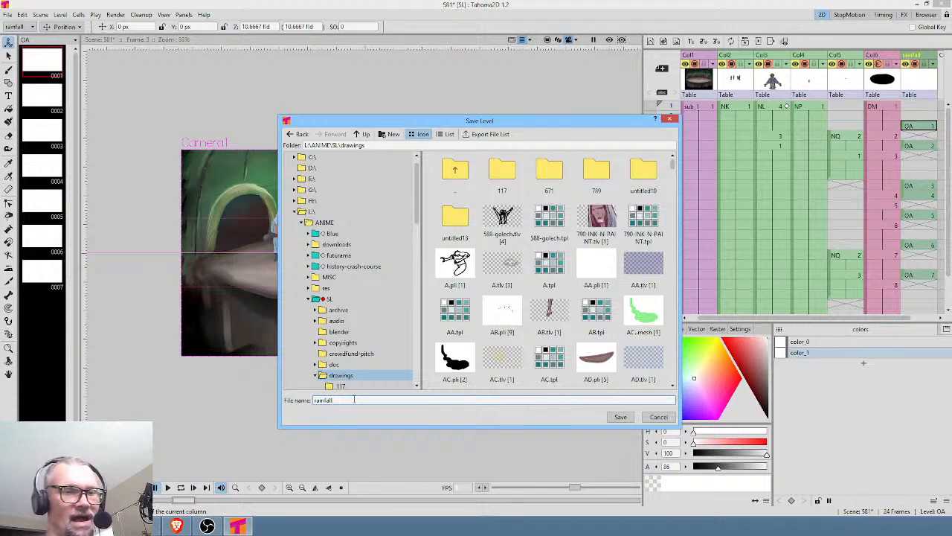
left_click(621, 418)
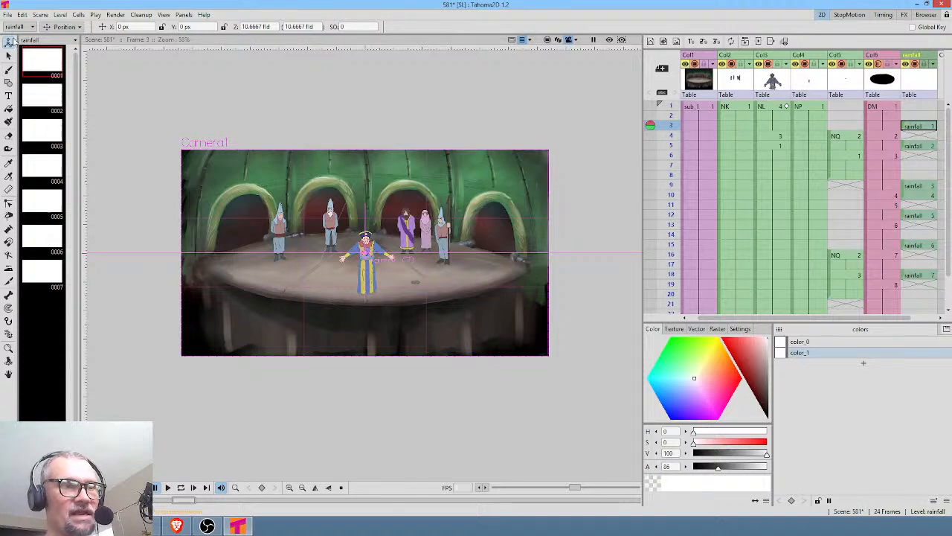
Check the name and path in the rainfall level's settings and save the scene with all its levels.
left_click(7, 15)
mouse_move(60, 15)
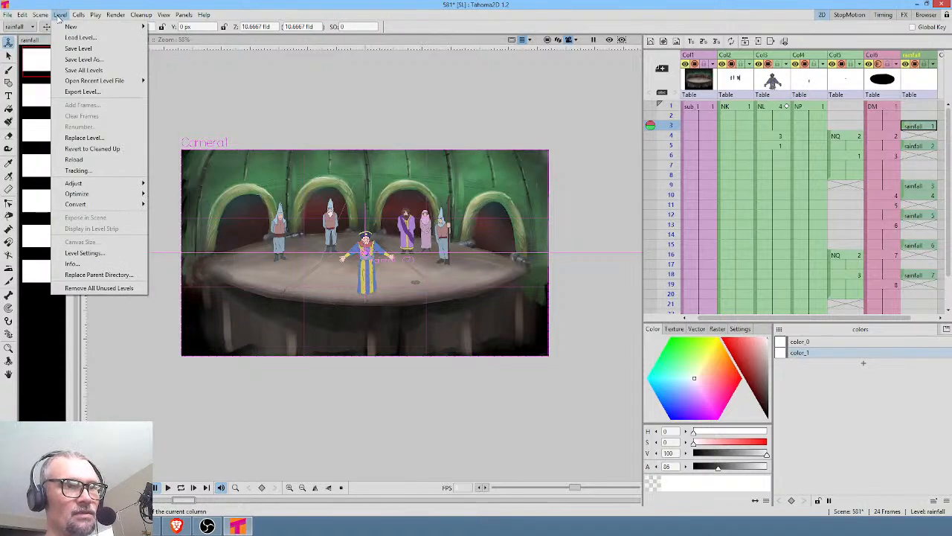
left_click(95, 250)
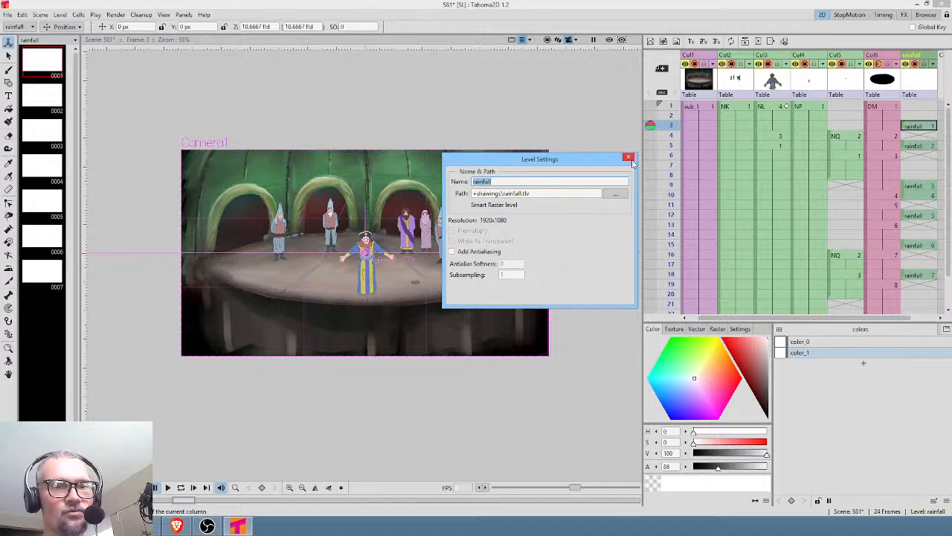
left_click(628, 158)
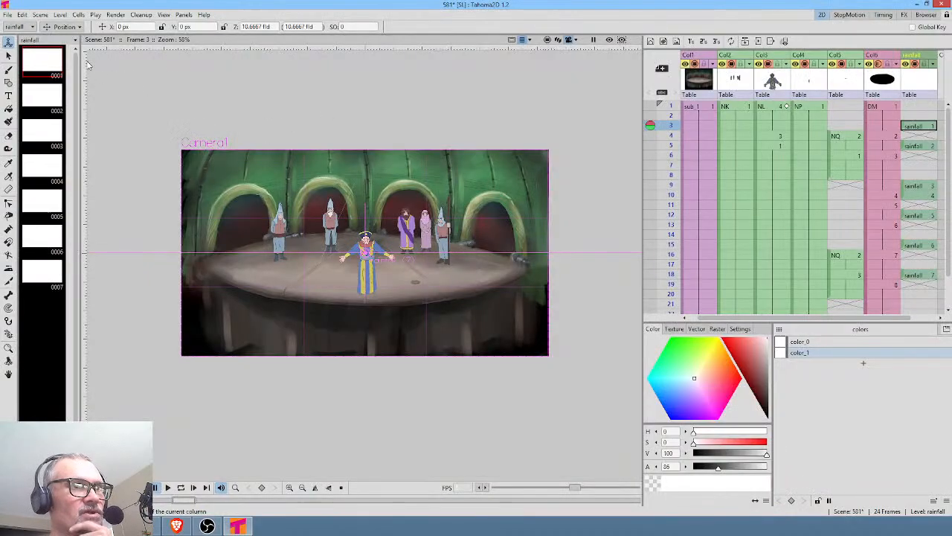
left_click(7, 14)
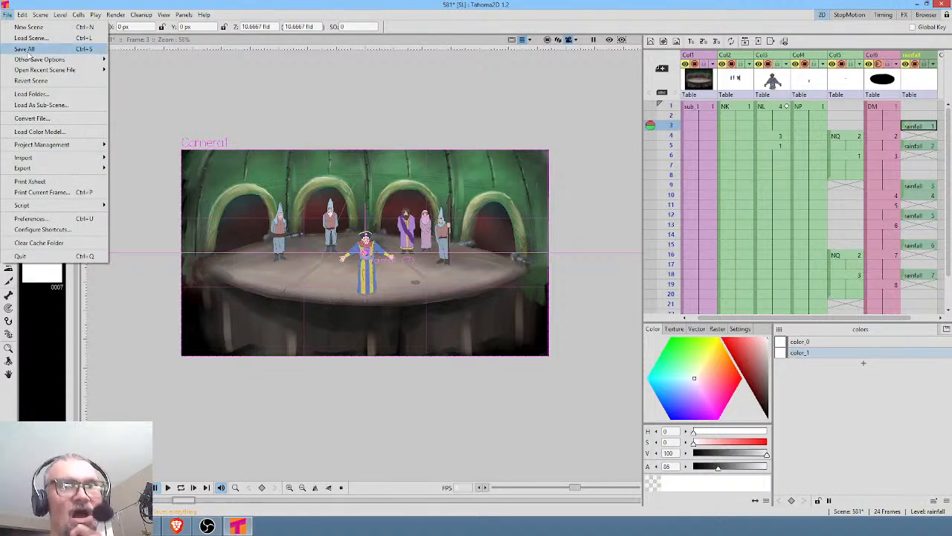
left_click(27, 51)
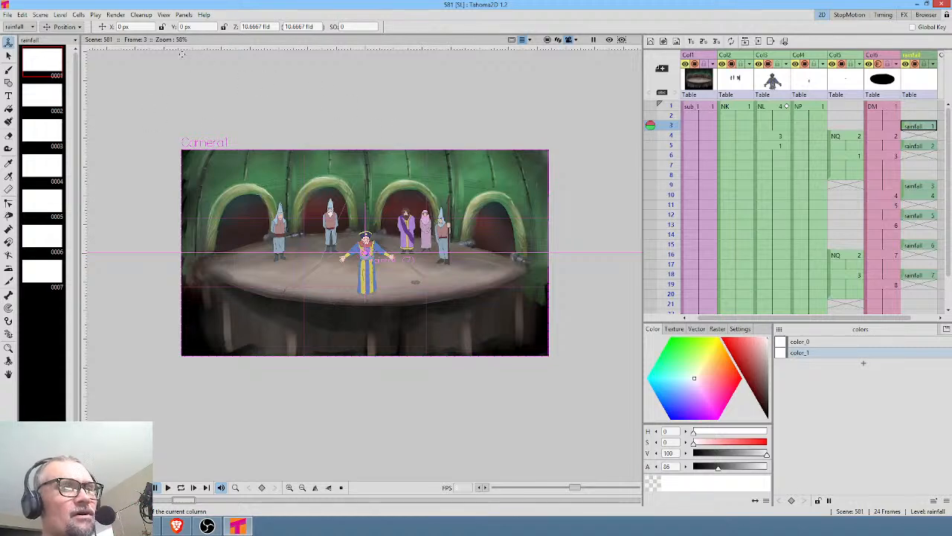
Open the recent scene file 588.tnz.
left_click(7, 14)
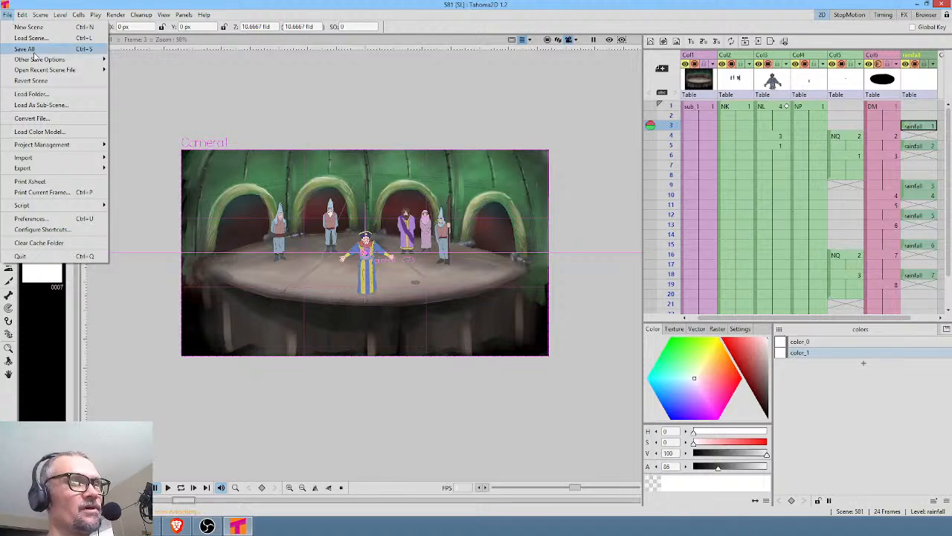
mouse_move(35, 73)
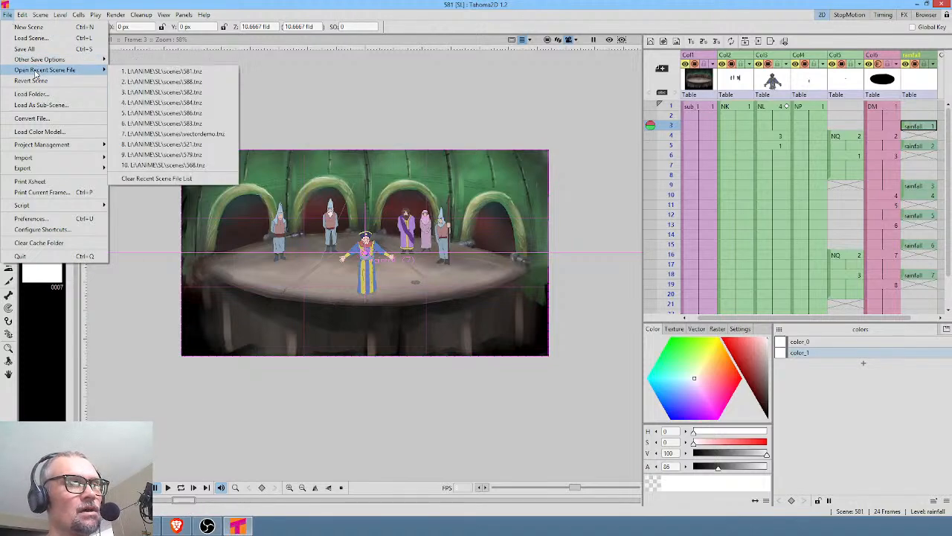
left_click(217, 86)
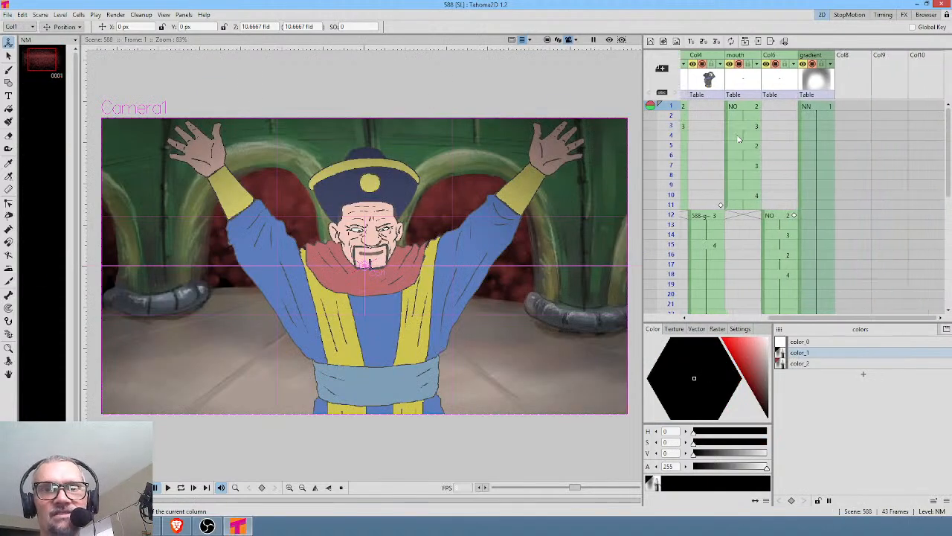
Find rainfall.tlv in the drawings folder of the file browser and load it into scene 588.
left_click(926, 15)
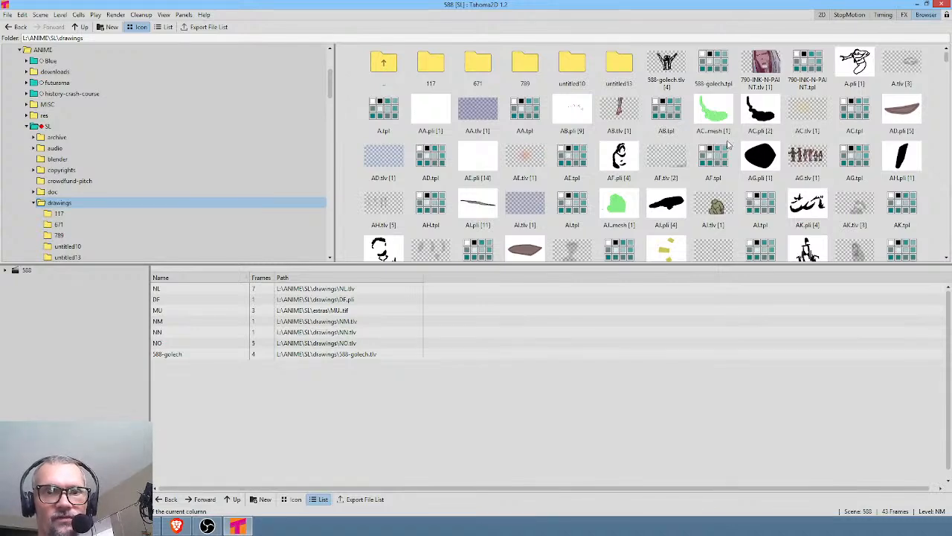
scroll(729, 145, "down", 16)
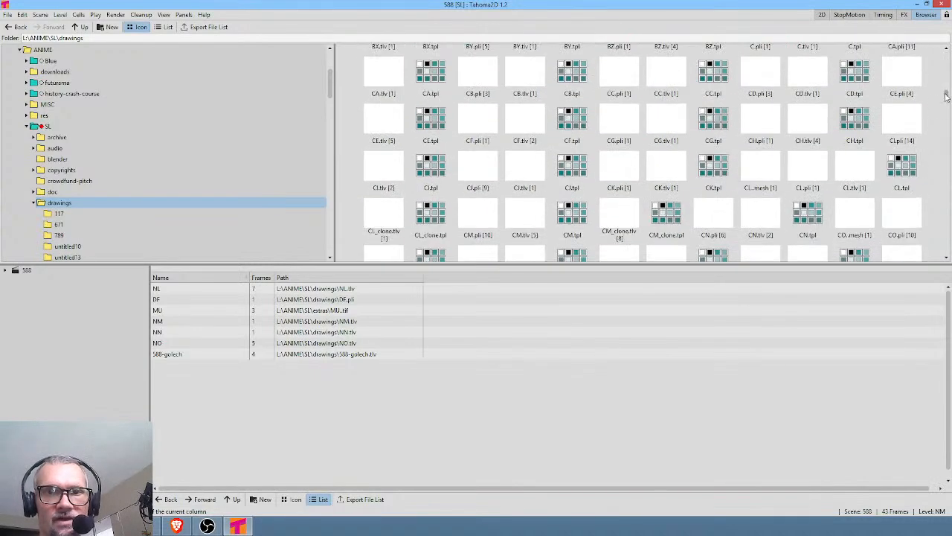
left_click_drag(947, 95, 936, 250)
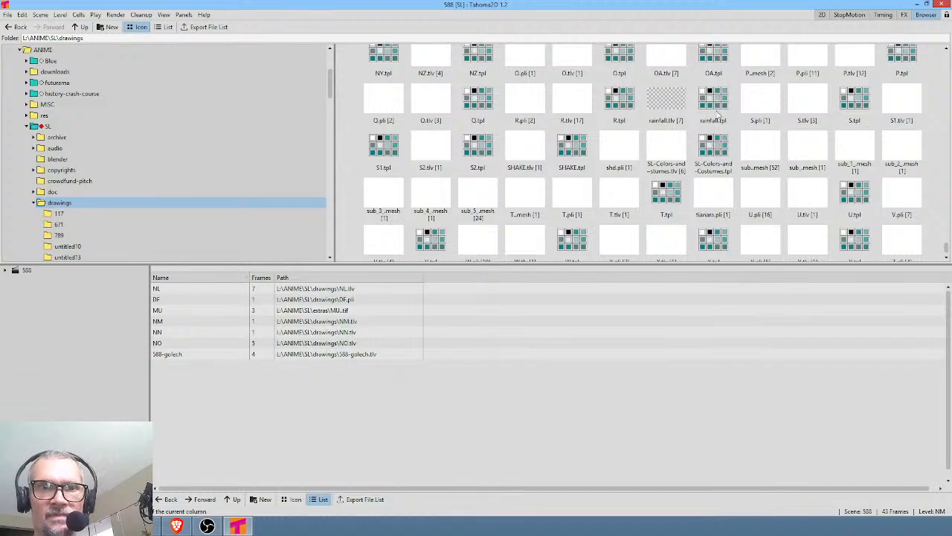
left_click(666, 100)
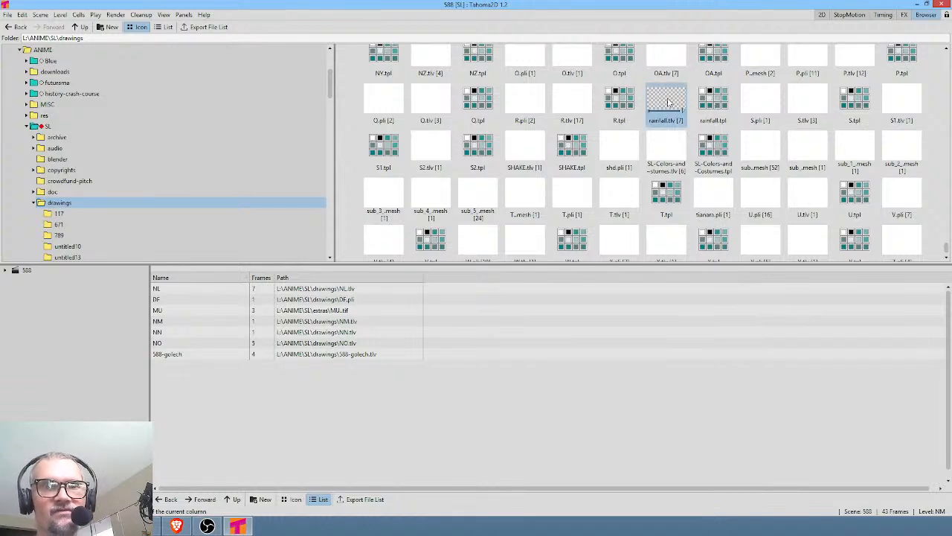
right_click(666, 98)
left_click(677, 100)
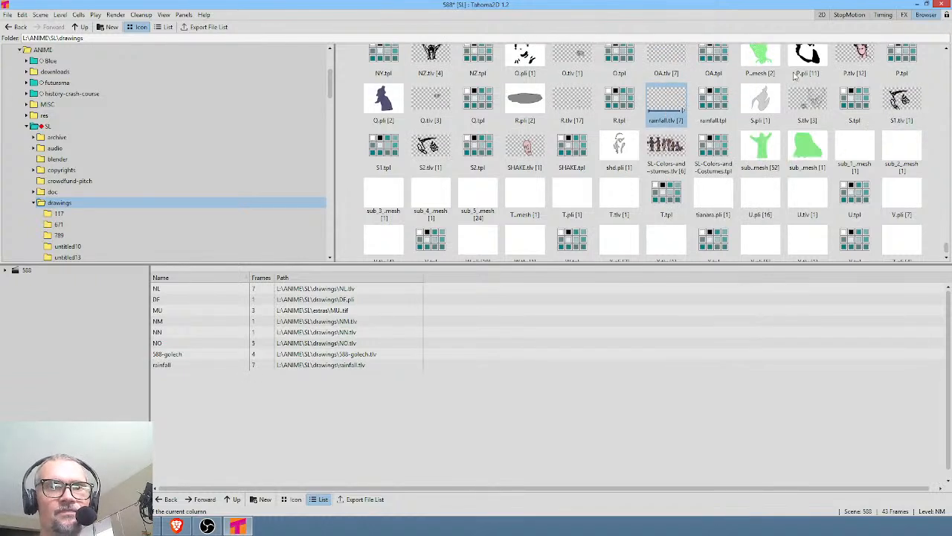
Return to the 2D workspace and move the rainfall column to between Col6 and the gradient column.
left_click(822, 15)
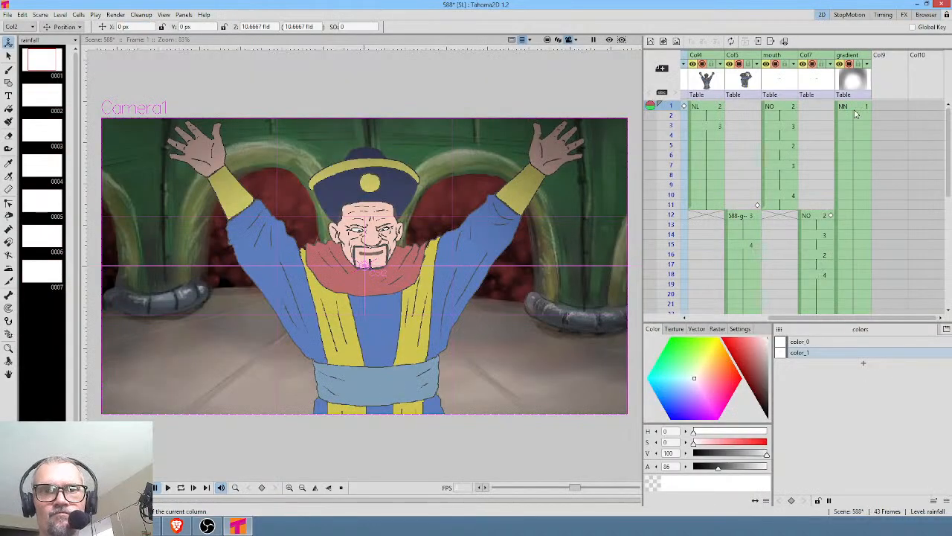
left_click_drag(825, 145, 951, 147)
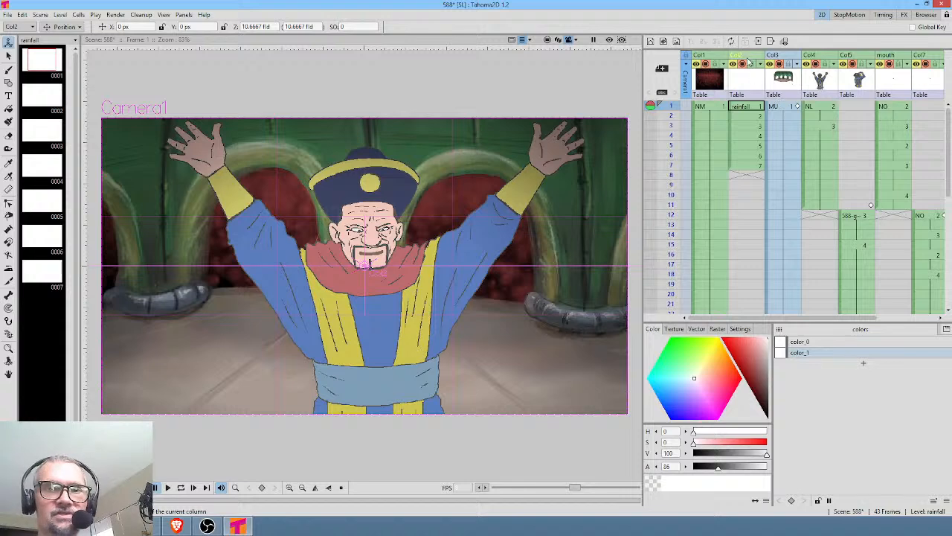
left_click_drag(749, 56, 693, 65)
left_click_drag(817, 139, 908, 133)
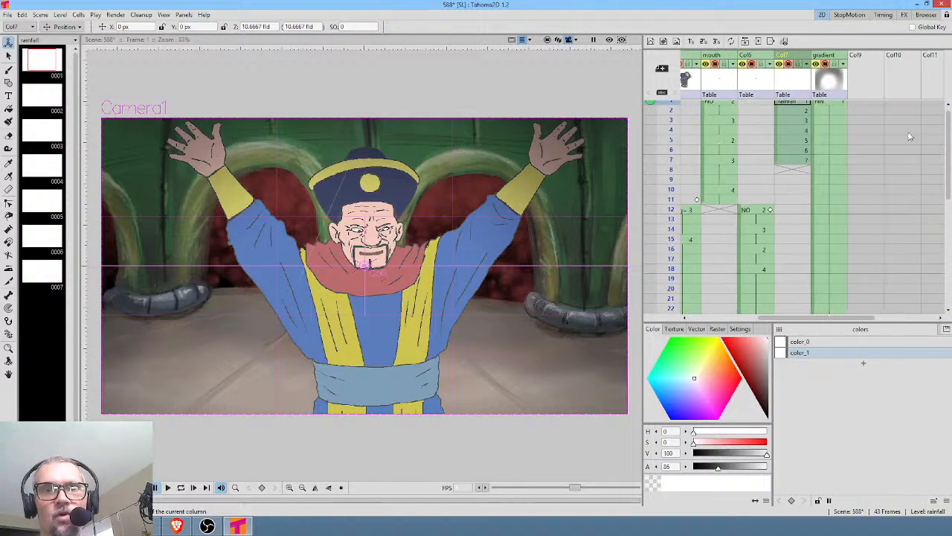
scroll(799, 133, "up", 1)
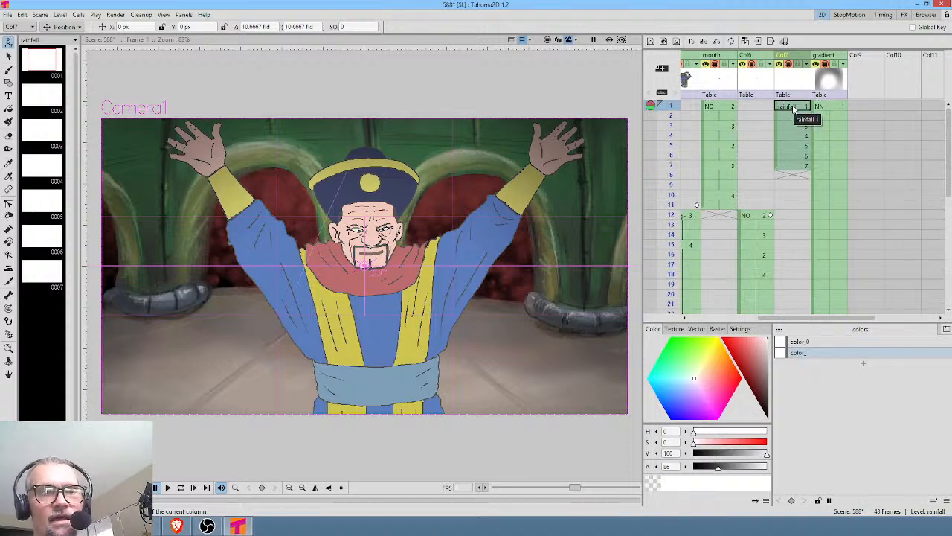
Reframe the seven rainfall drawings in frames 1–7 on 2's.
left_click_drag(669, 107, 683, 170)
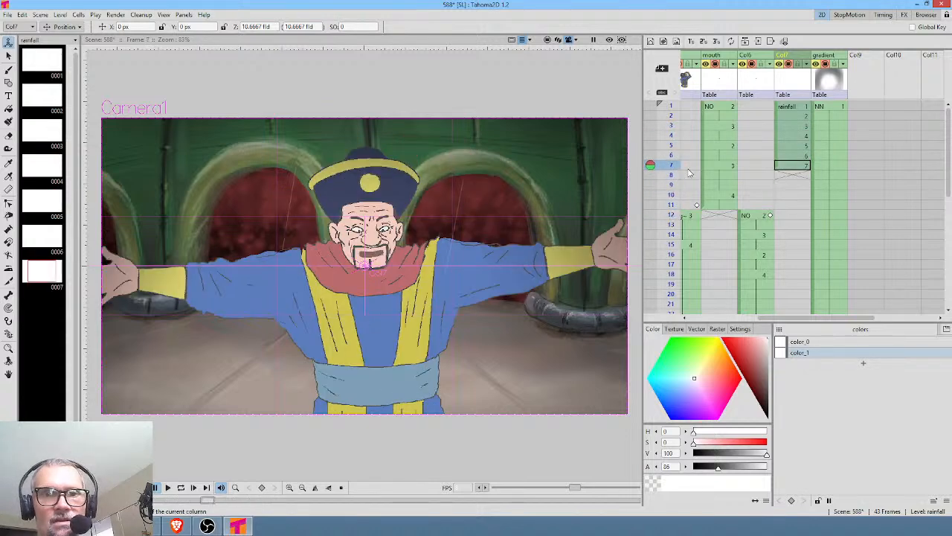
left_click(803, 111)
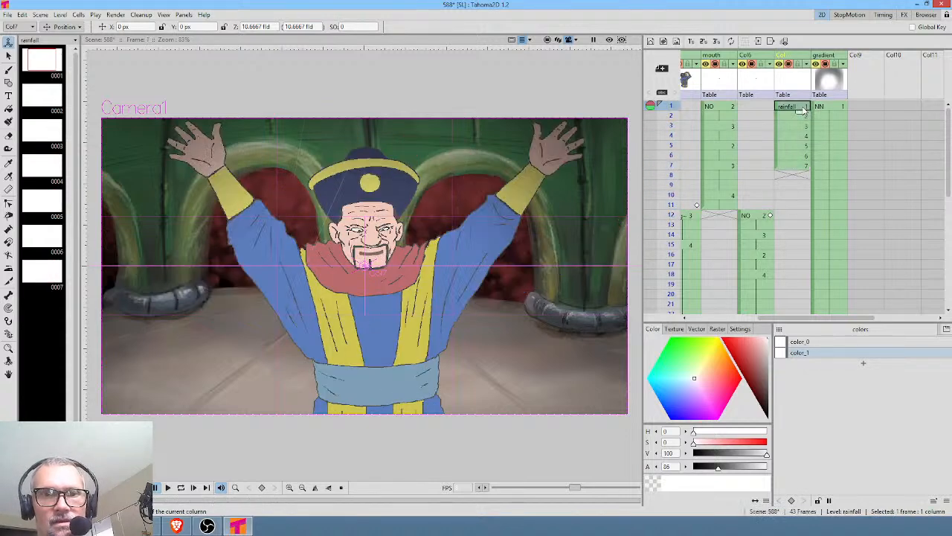
left_click(798, 171, "shift")
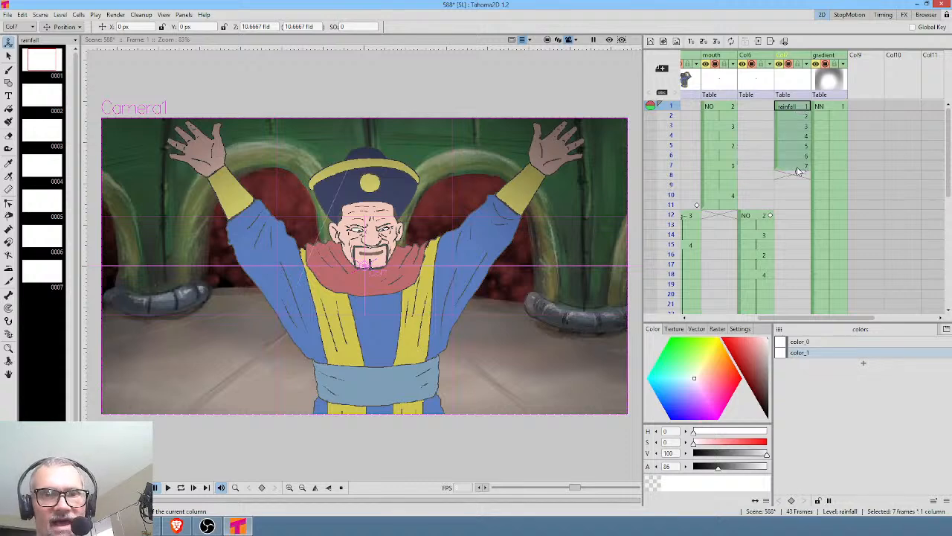
right_click(798, 171)
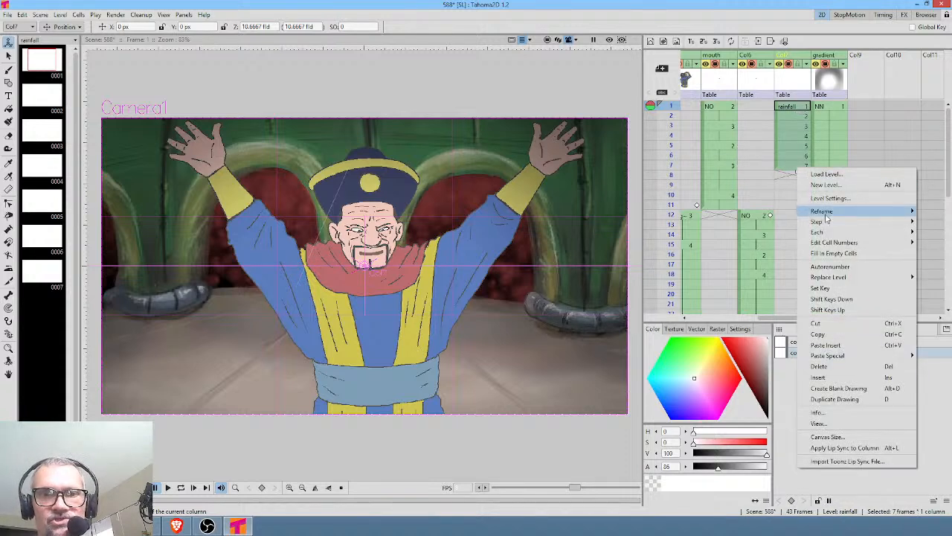
mouse_move(825, 214)
left_click(777, 224)
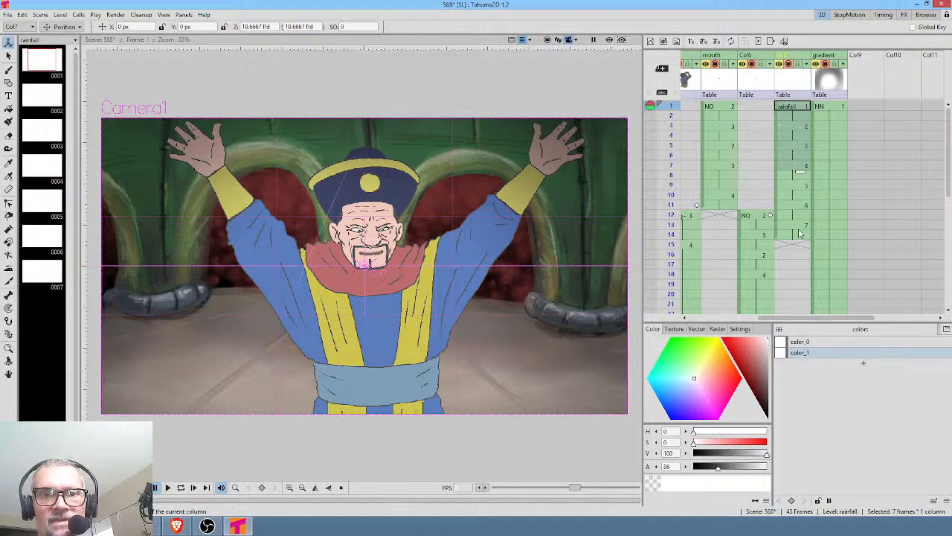
Repeat the 14-frame rainfall sequence down to frame 42 and extend its last drawing to frame 43.
left_click(800, 235, "shift")
mouse_move(802, 244)
left_mouse_down()
mouse_move(807, 257)
mouse_move(808, 248)
left_mouse_up()
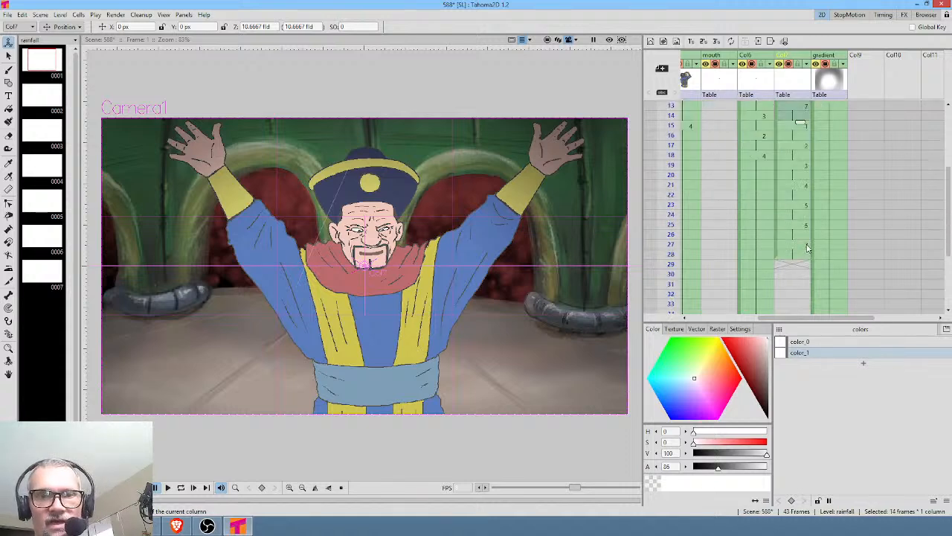
key("ctrl+v")
scroll(825, 244, "down", 4)
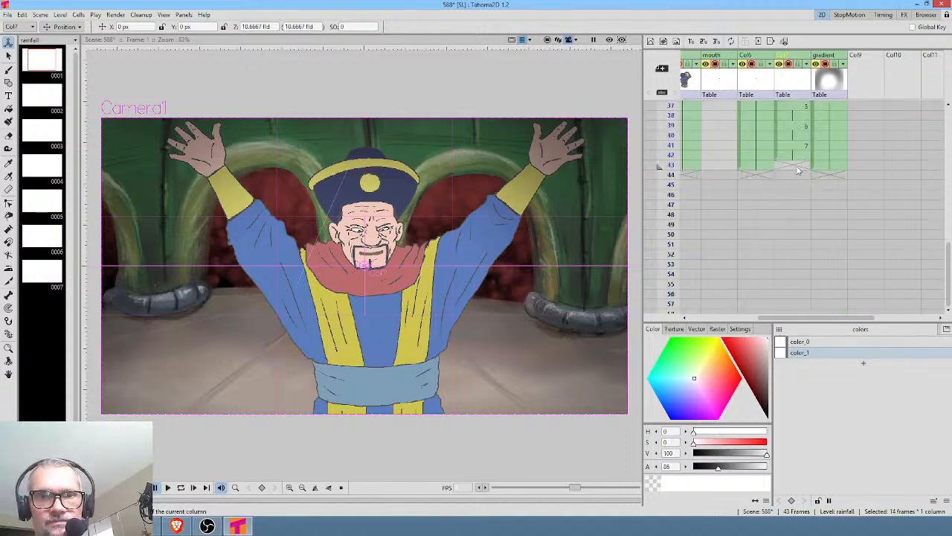
left_click(799, 158)
mouse_move(800, 163)
left_mouse_down()
mouse_move(801, 171)
mouse_move(802, 163)
left_mouse_up()
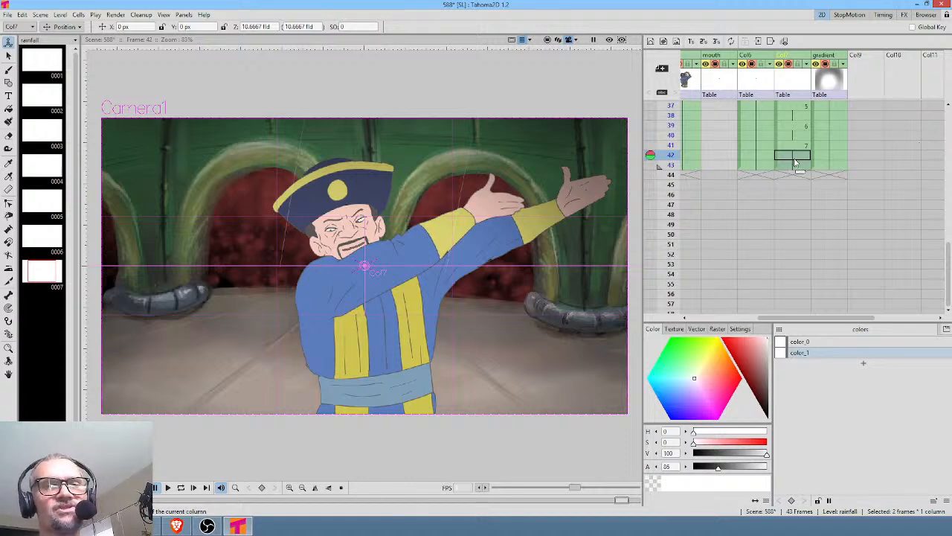
Shorten rainfall drawings 1, 3, 4, 6 and 7 in the first cycle to one frame each by deleting their held cells.
scroll(795, 162, "up", 10)
left_click(796, 118)
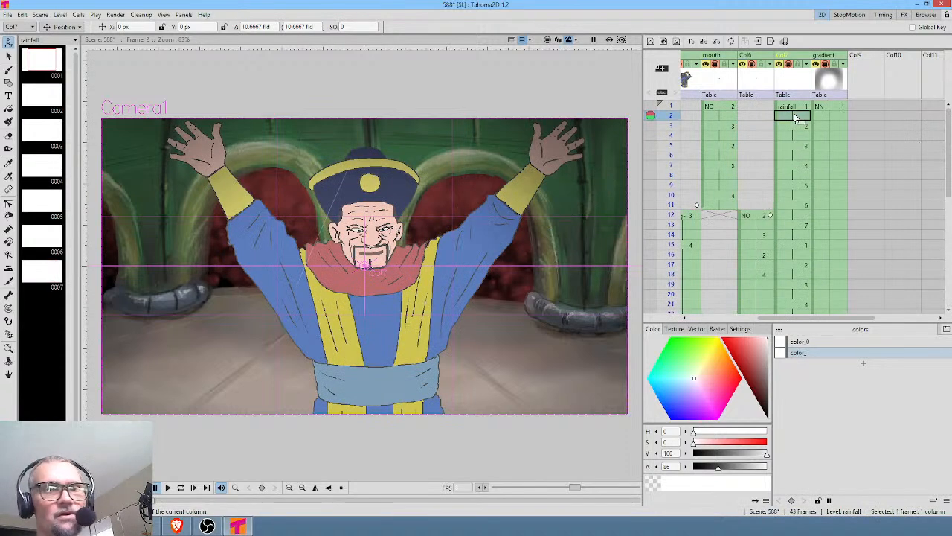
key("Delete")
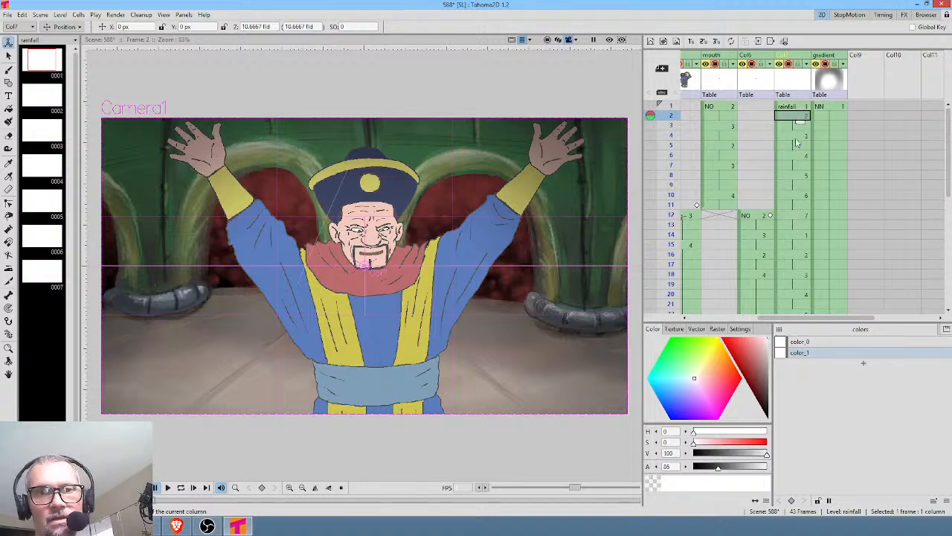
left_click(797, 146)
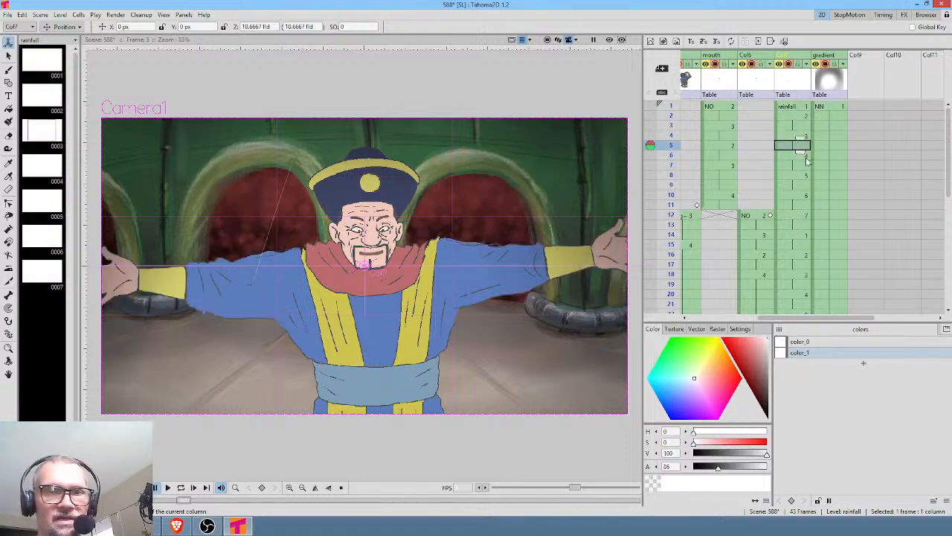
key("Delete")
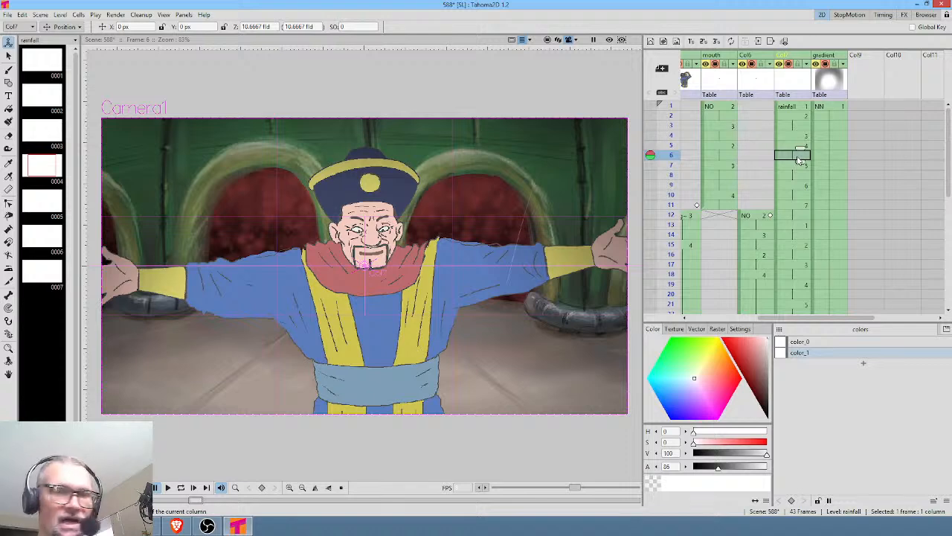
key("Delete")
left_click(798, 185)
key("Delete")
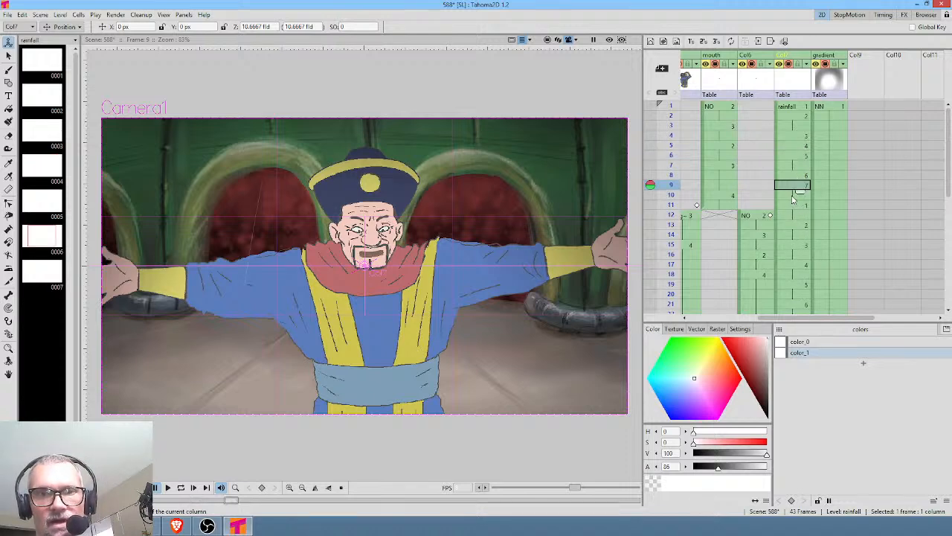
left_click(796, 194)
key("Delete")
Delete the held cells of every second-cycle rainfall drawing except drawing 3, which keeps its two frames.
left_click(796, 207)
key("Delete")
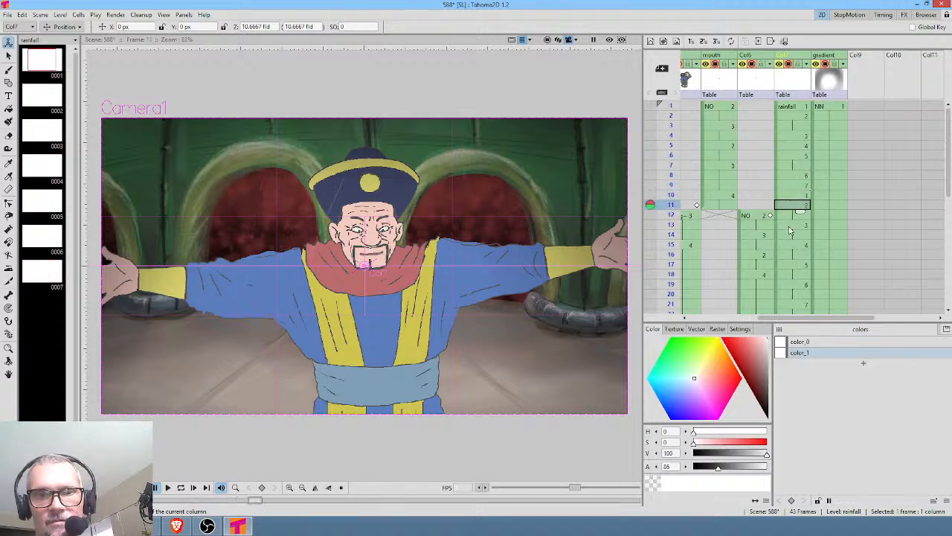
left_click(799, 215)
key("Delete")
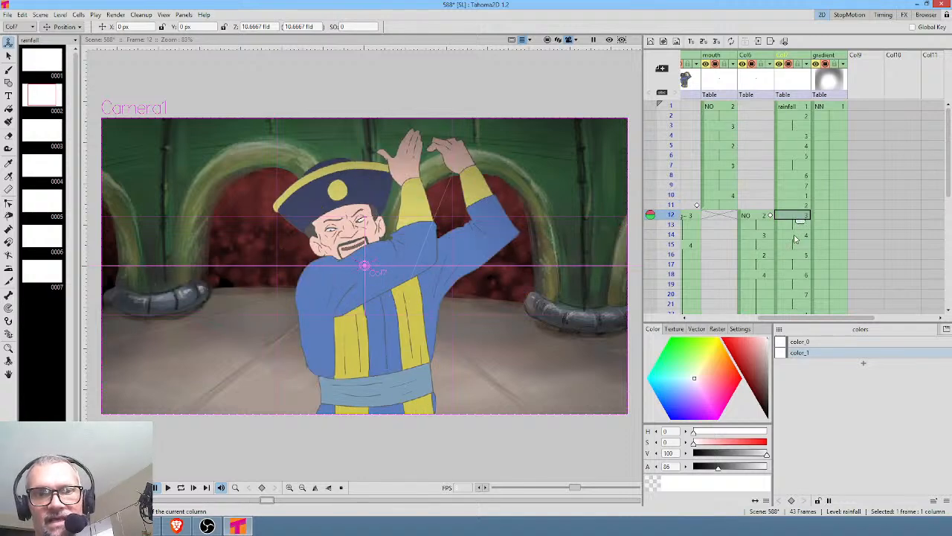
left_click(796, 245)
scroll(796, 239, "down", 4)
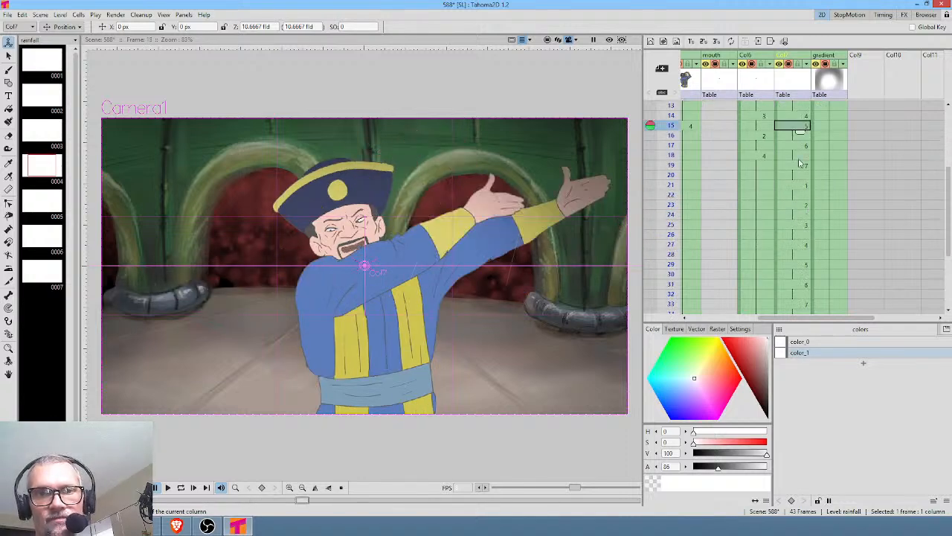
left_click(795, 135)
key("Delete")
left_click(794, 146)
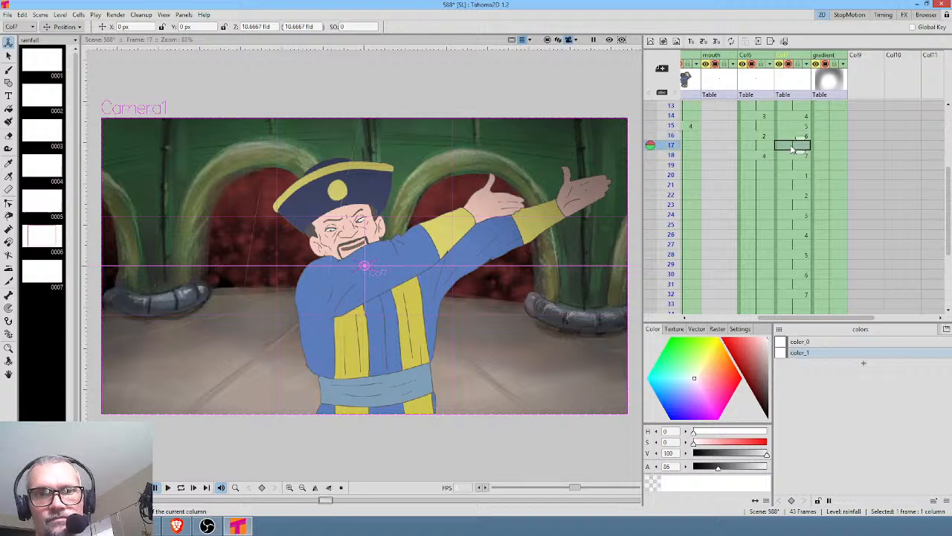
key("Delete")
left_click(793, 155)
key("Delete")
Delete all held cells in the third rainfall cycle from frame 19 onward, including the leftover holds in frames 25 and 26.
left_click(794, 166)
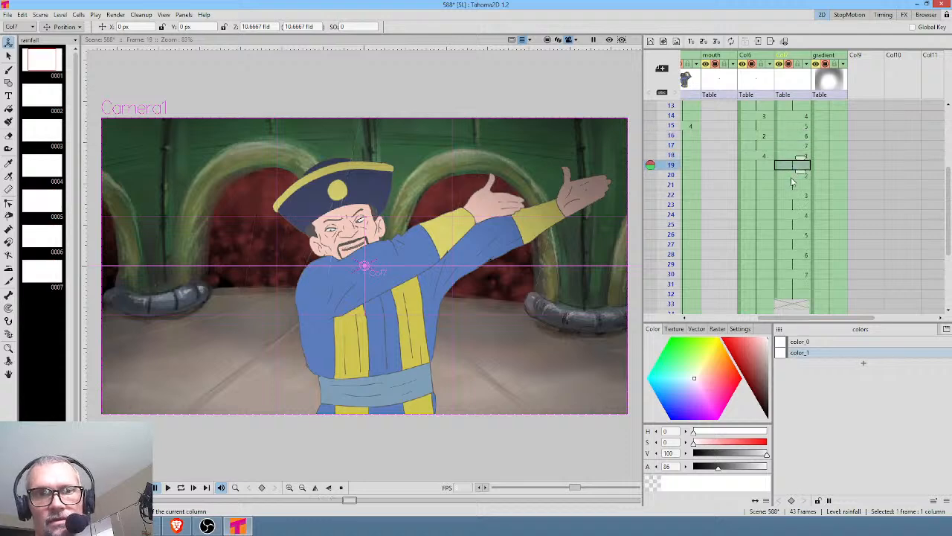
key("Delete")
left_click(793, 176)
key("Delete")
left_click(794, 185)
key("Delete")
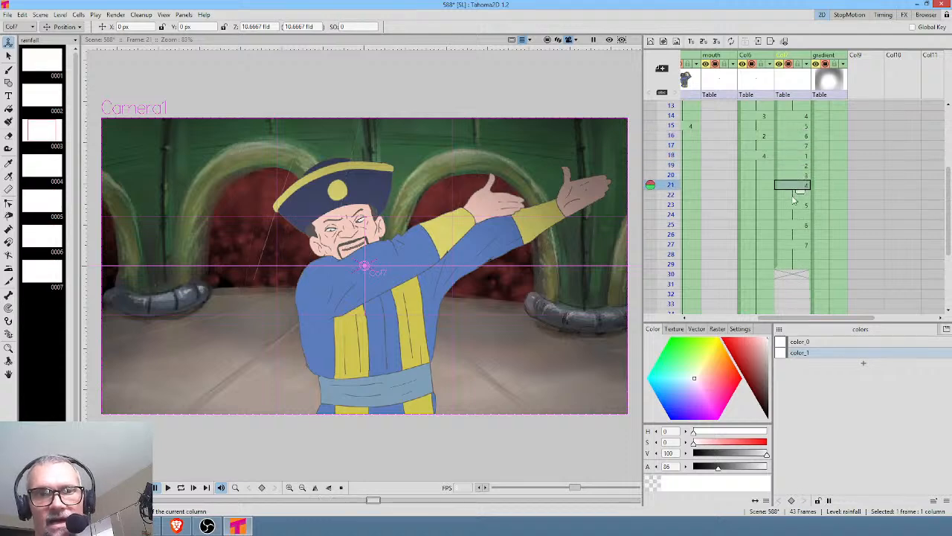
left_click(793, 195)
key("Delete")
left_click(794, 205)
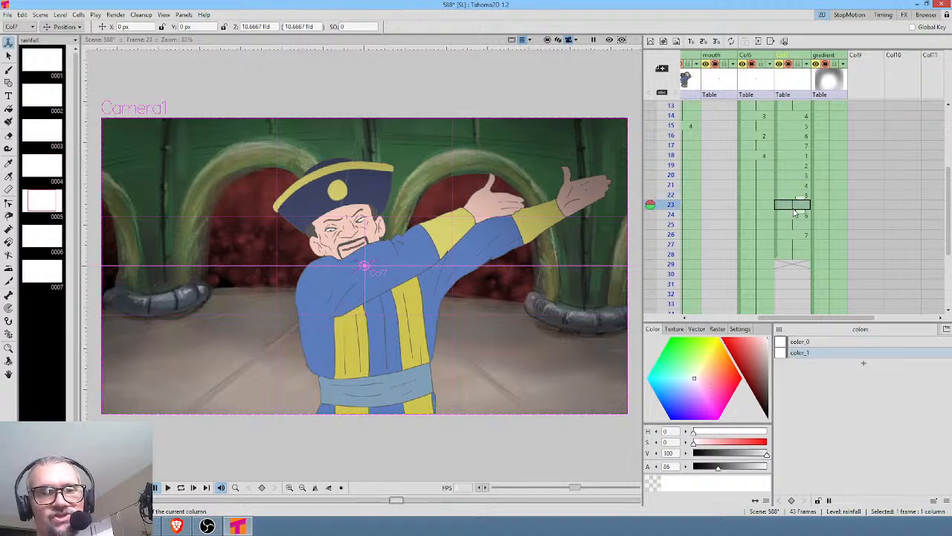
key("Delete")
left_click(794, 215)
key("Delete")
left_click(795, 225)
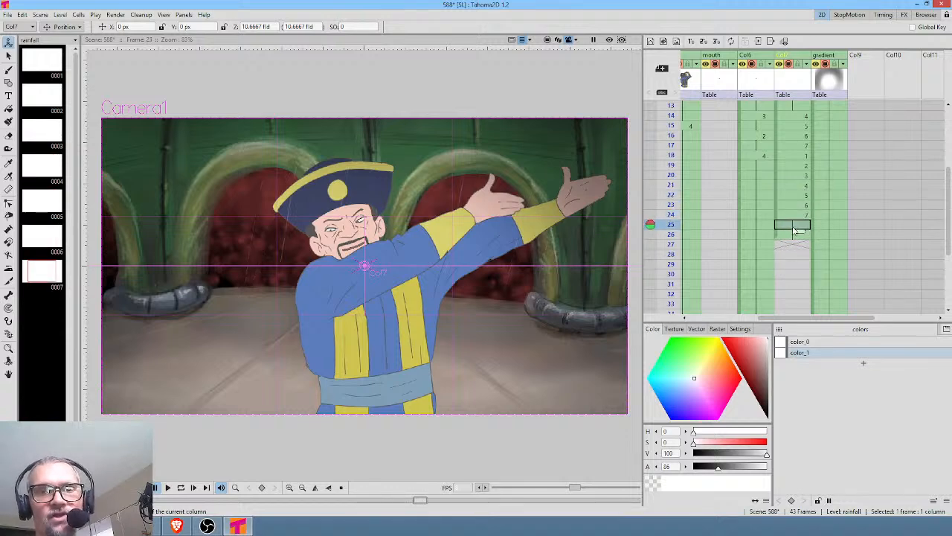
left_click(793, 236, "shift")
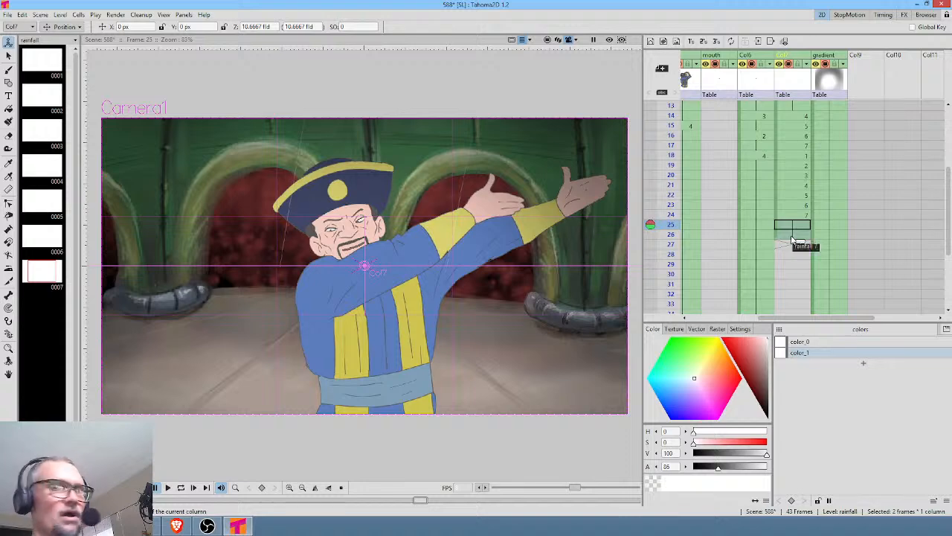
Copy rainfall cells 14–24, paste them from frame 25, and repeat them again from frame 36.
left_click(792, 116)
left_click(803, 216, "shift")
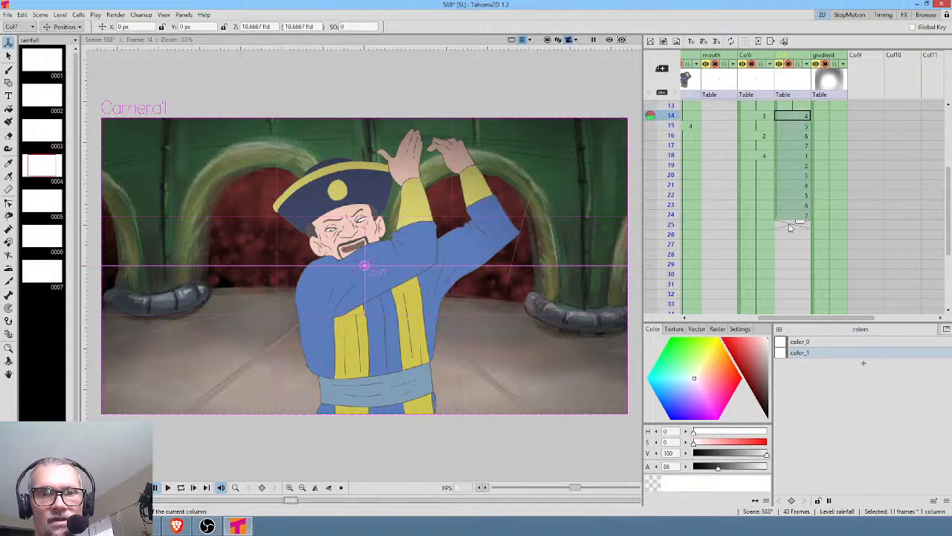
left_click(791, 226)
key("ctrl+v")
scroll(799, 201, "down", 4)
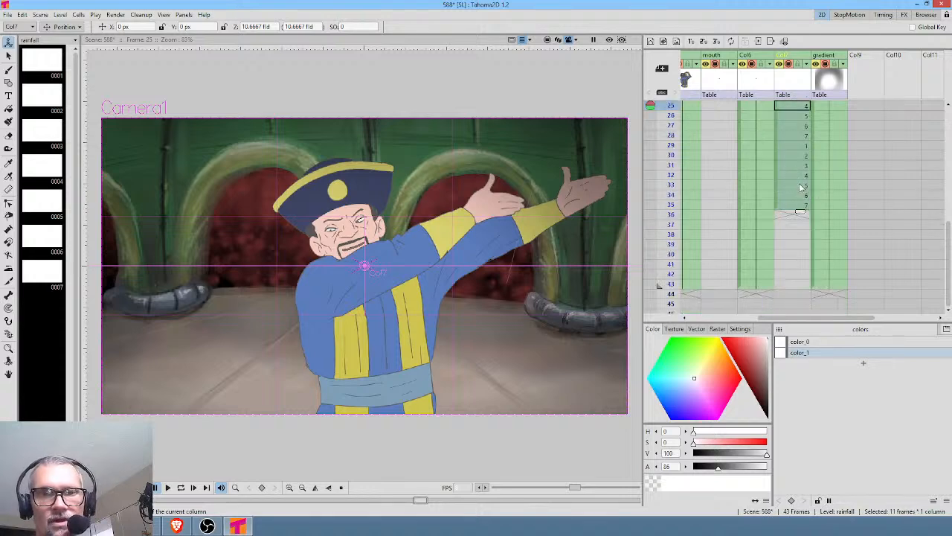
left_click_drag(804, 207, 803, 214)
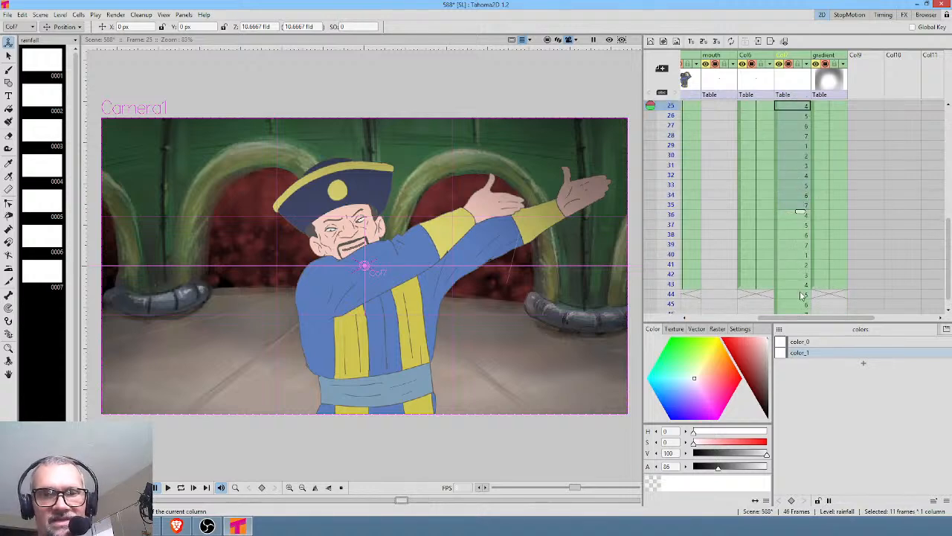
Delete the surplus rainfall cells in frames 44–46 so the column ends at frame 43.
left_click(803, 295)
scroll(800, 212, "down", 4)
left_click(794, 200, "shift")
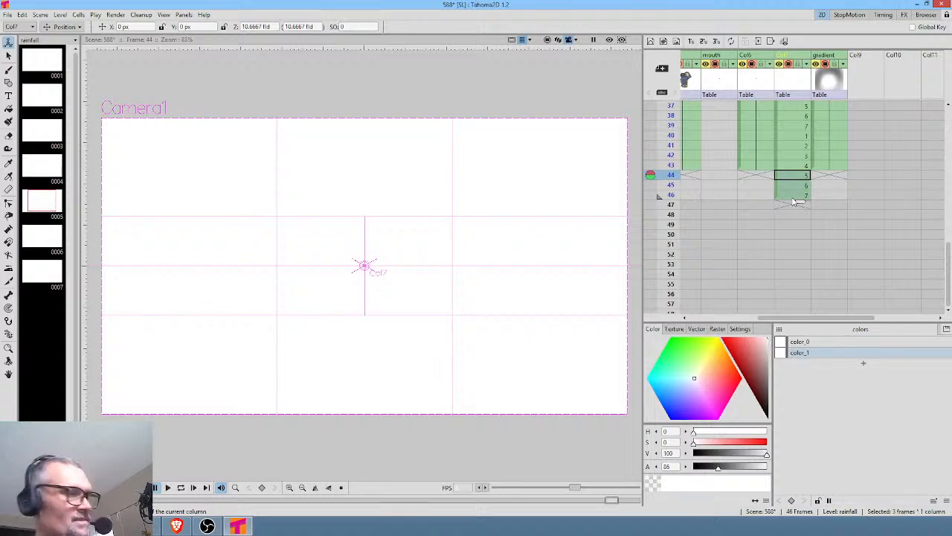
key("Delete")
left_click(795, 165)
scroll(795, 167, "up", 10)
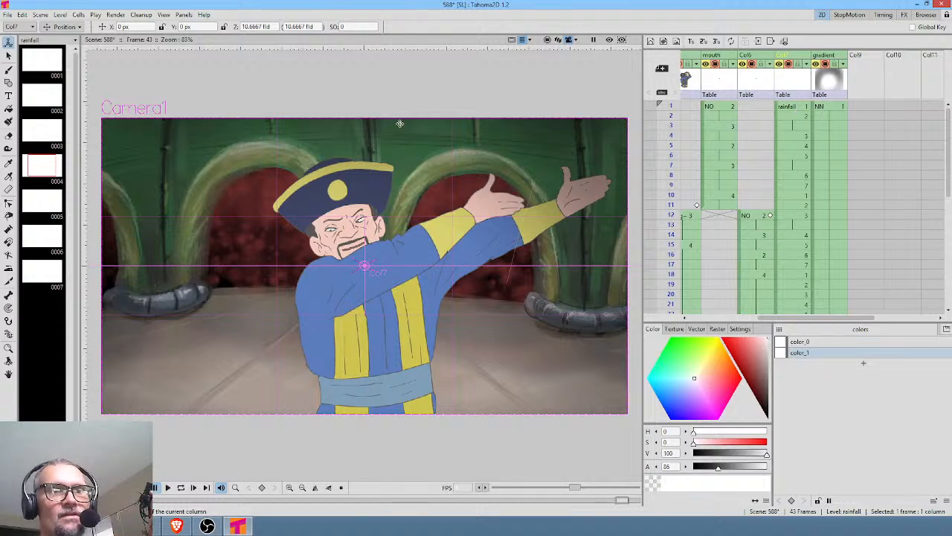
Look through the Particles presets among the Render effects in the FX schematic, such as Rain and Falling snow, and close the schematic.
key("F8")
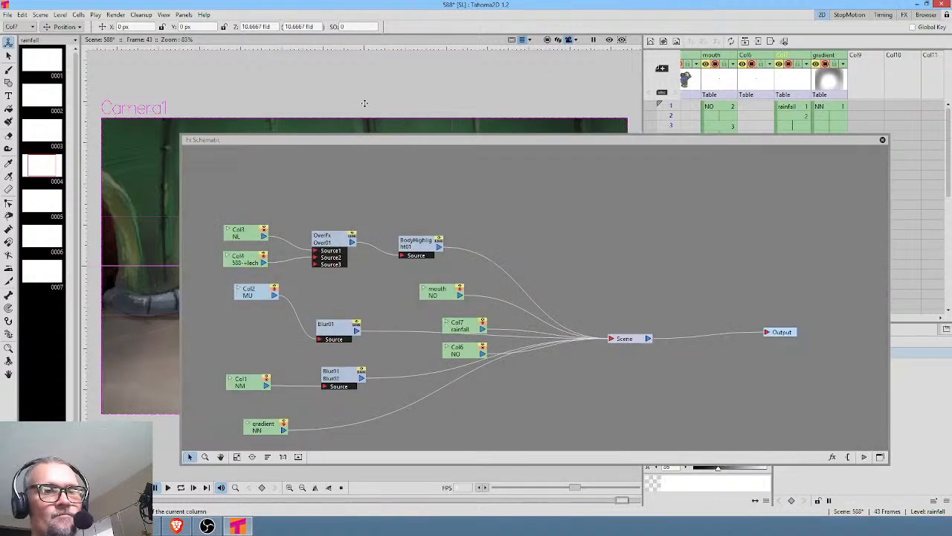
right_click(491, 198)
mouse_move(519, 209)
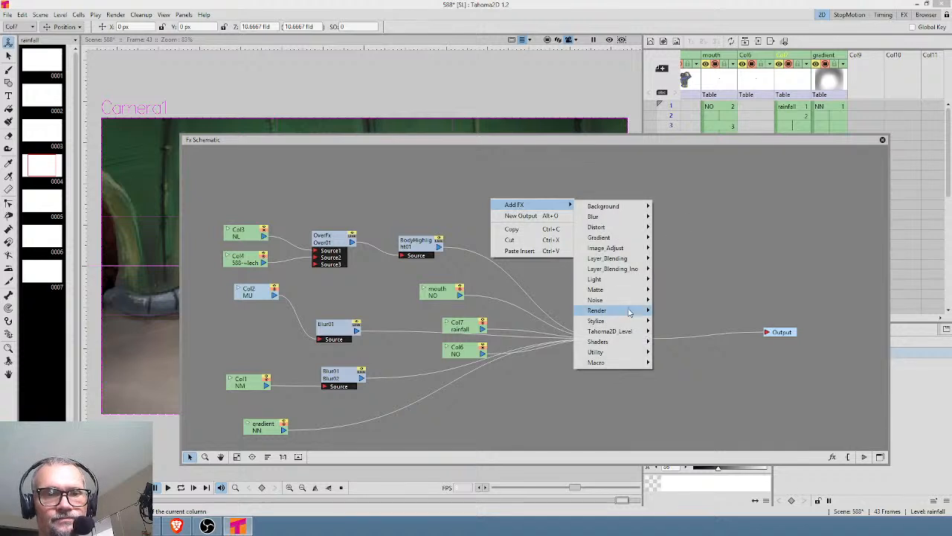
mouse_move(625, 343)
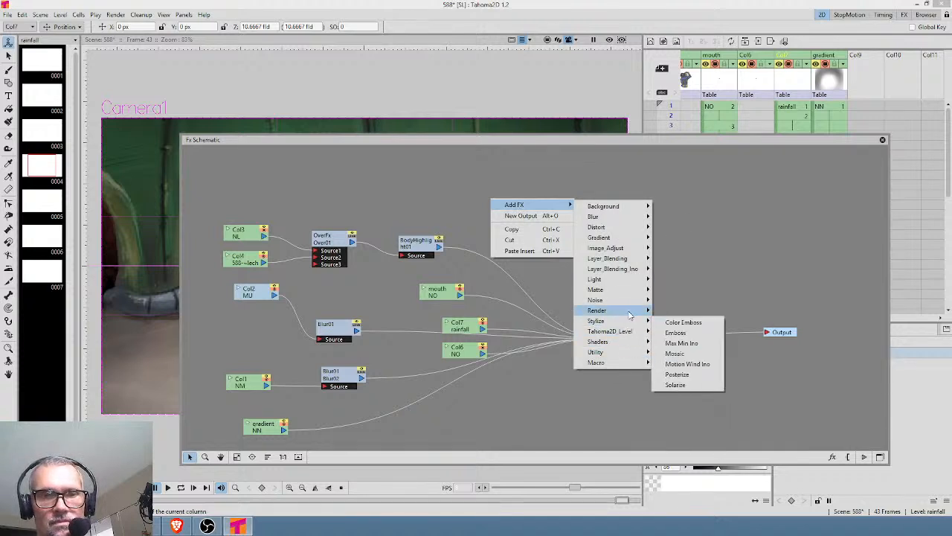
mouse_move(630, 316)
mouse_move(708, 335)
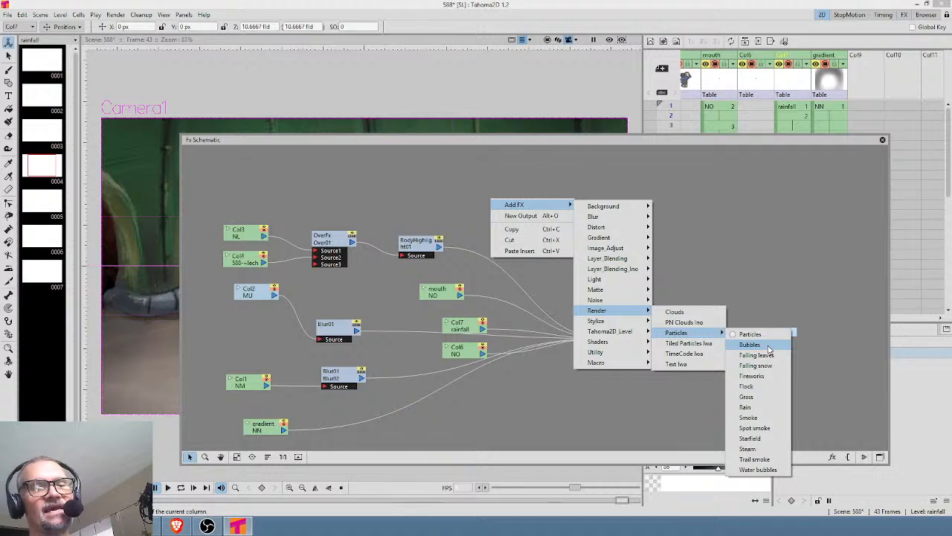
left_click(752, 197)
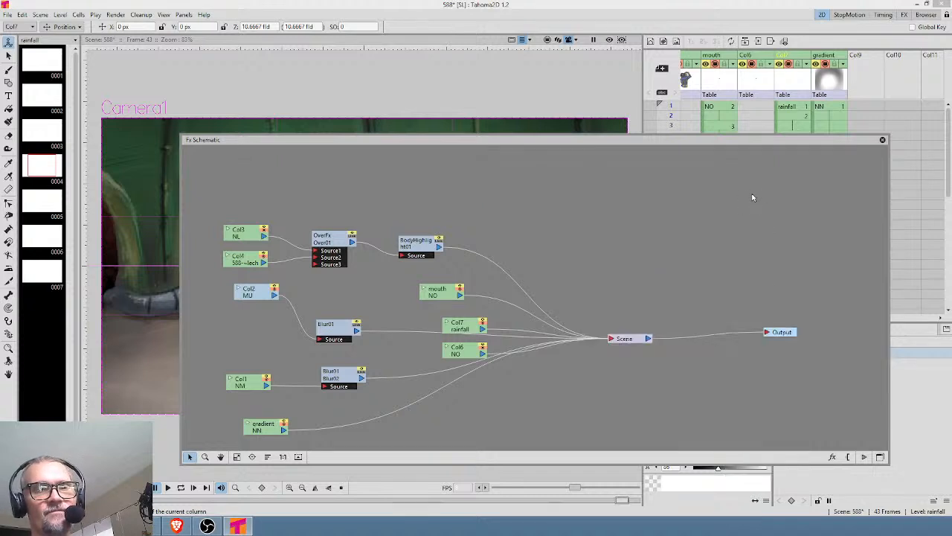
left_click(883, 140)
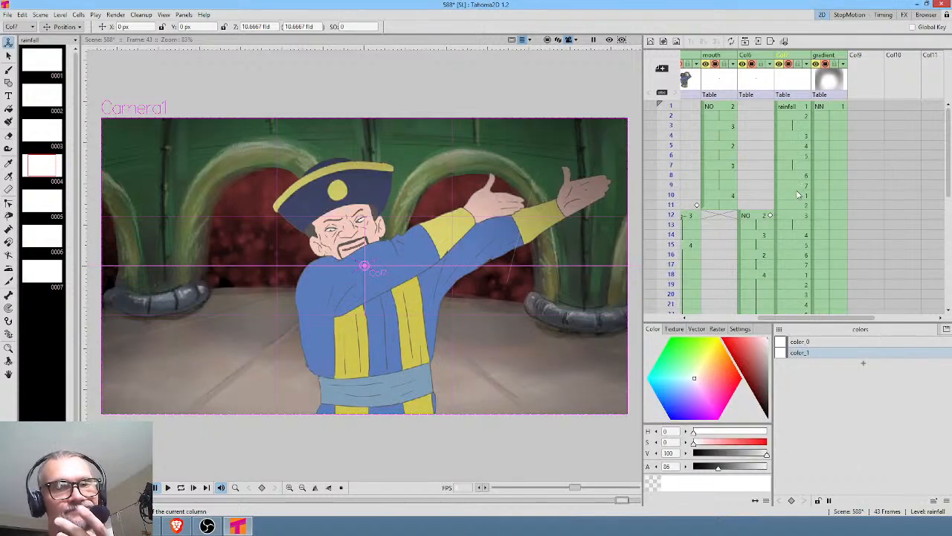
Open the FX schematic for the rainfall column and move its node into the empty area above the other nodes.
left_click(787, 106)
key("F7")
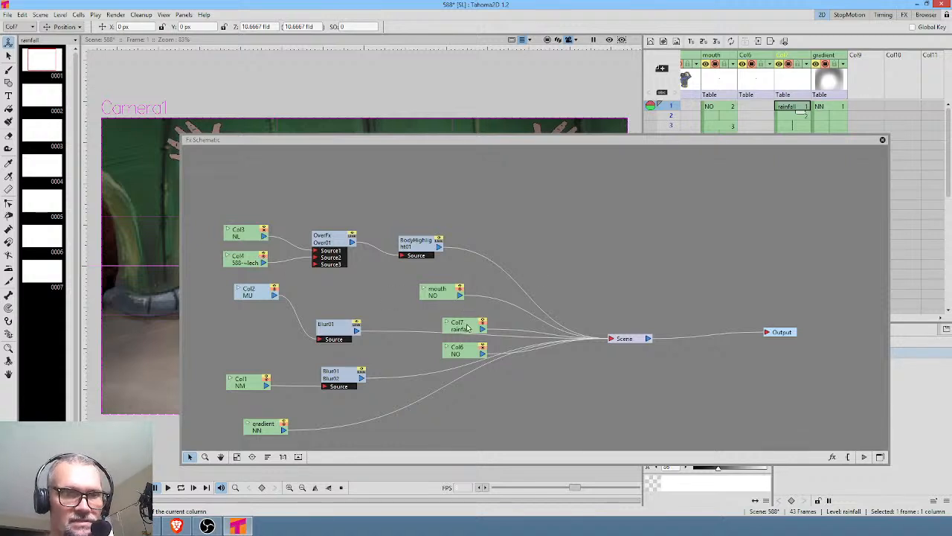
left_click_drag(468, 327, 365, 329)
scroll(522, 348, "down", 6)
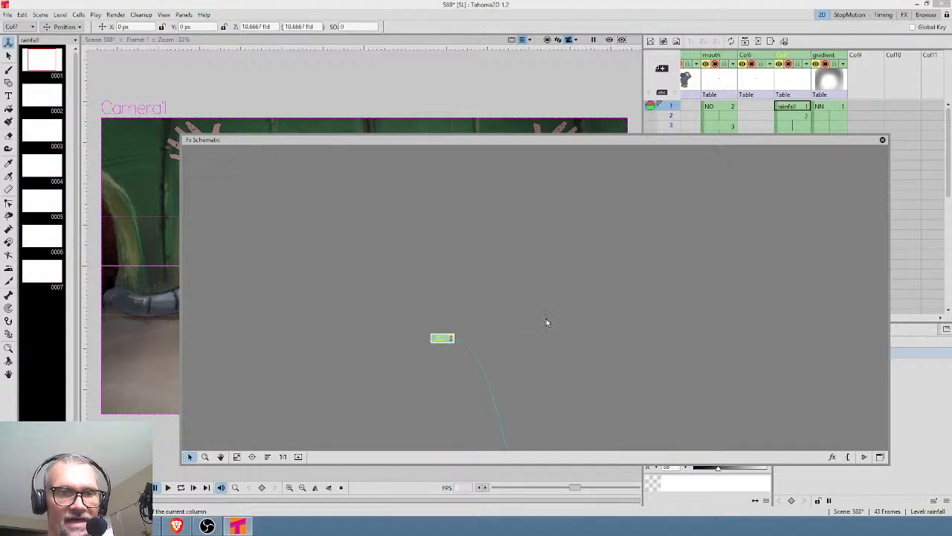
scroll(546, 319, "down", 4)
left_click_drag(557, 370, 536, 226)
left_click_drag(469, 192, 488, 277)
scroll(487, 277, "up", 5)
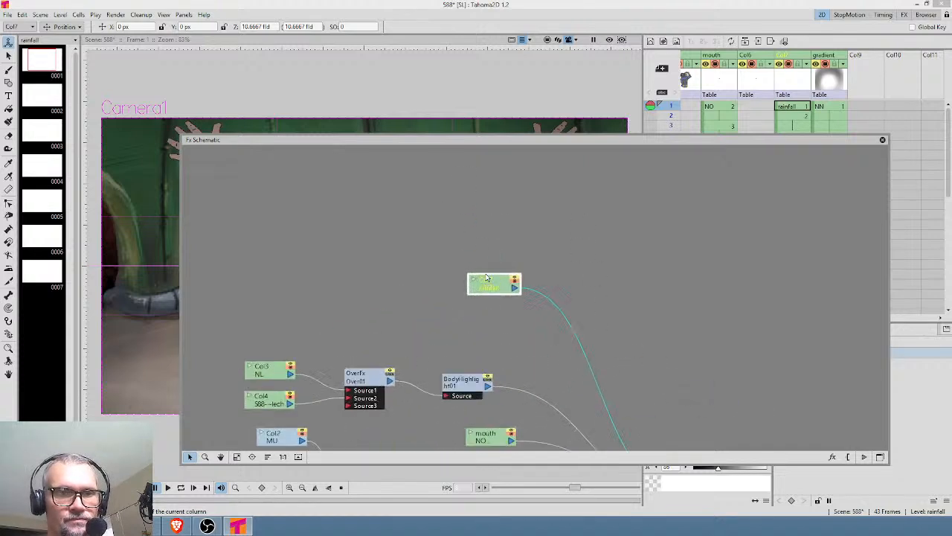
Insert a Blur effect on the rainfall column's link, set its value to 3 px, and close the effect settings and schematic.
right_click(557, 308)
mouse_move(599, 311)
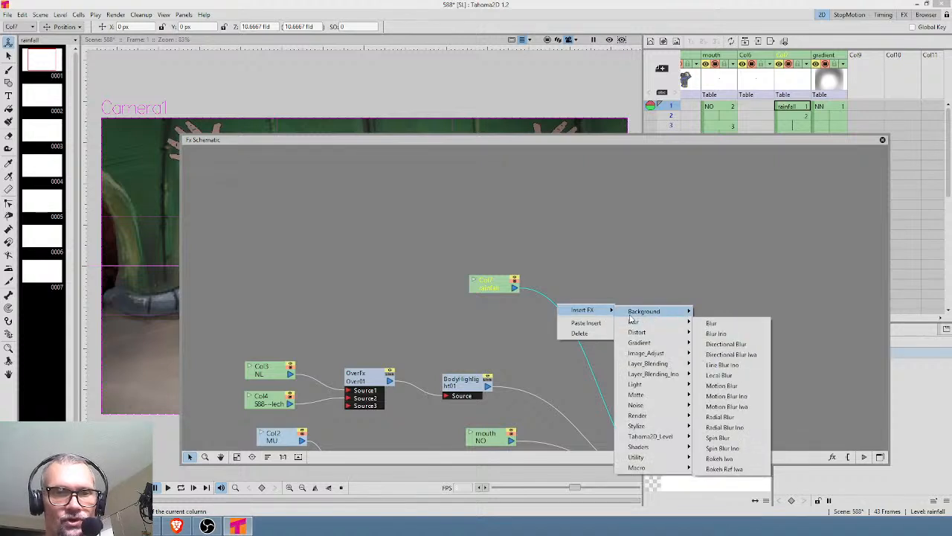
left_click(739, 324)
double_click(577, 290)
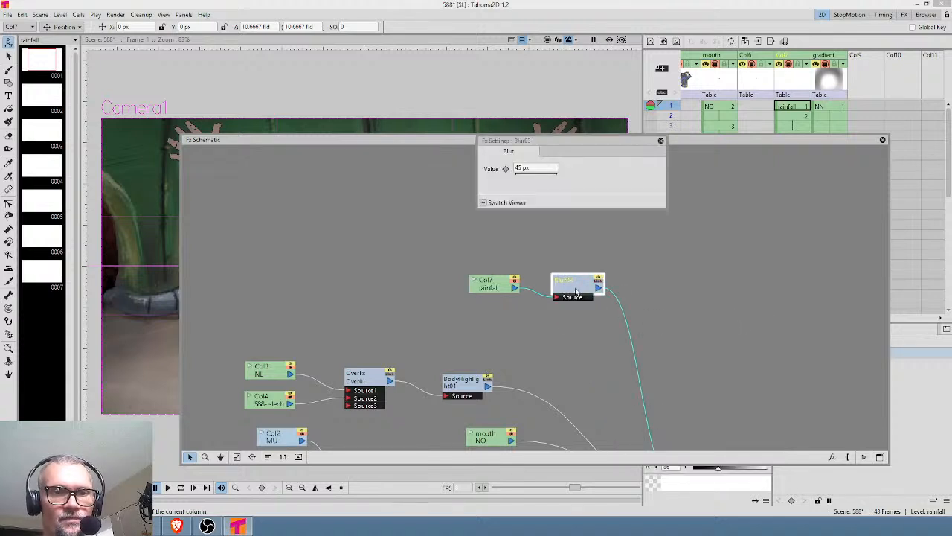
left_click(525, 167)
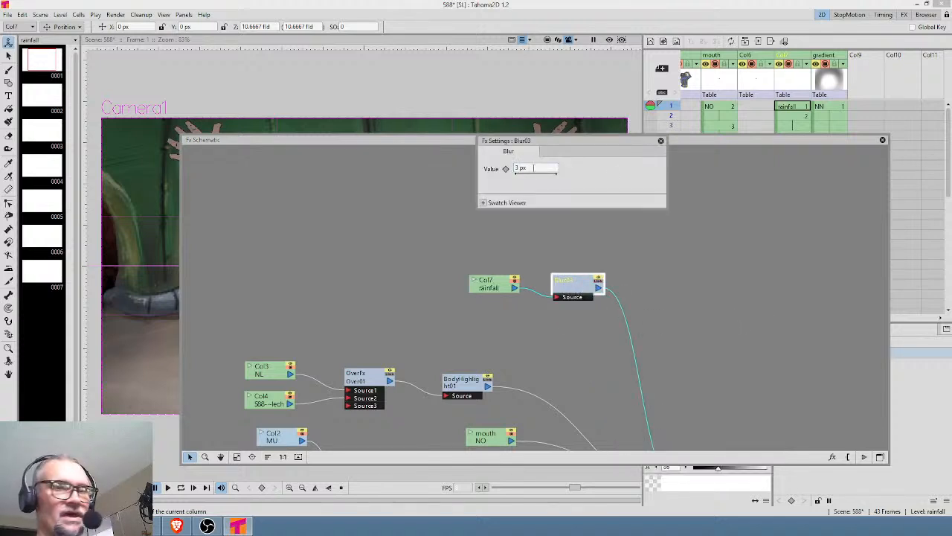
left_click(661, 141)
left_click(882, 139)
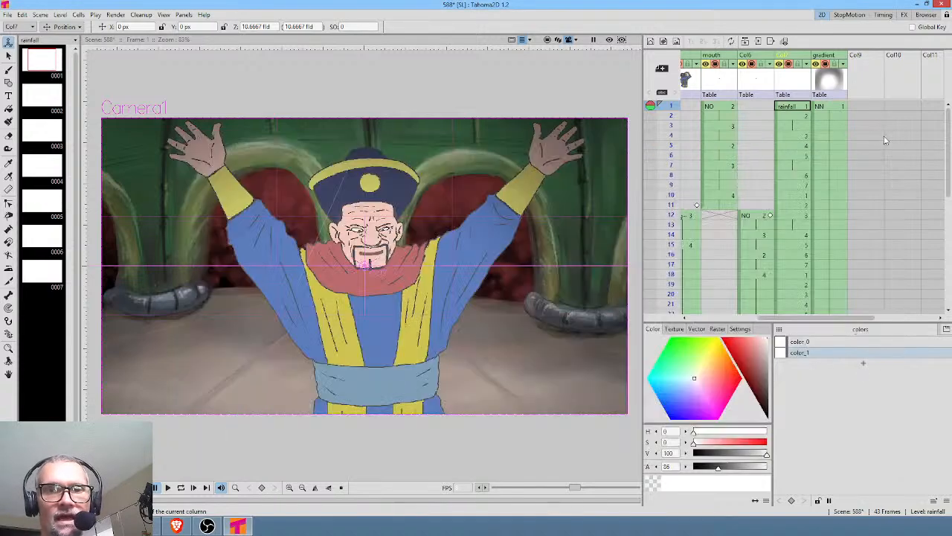
Scale the rainfall column uniformly to about 178% at frame 1.
left_click(793, 108)
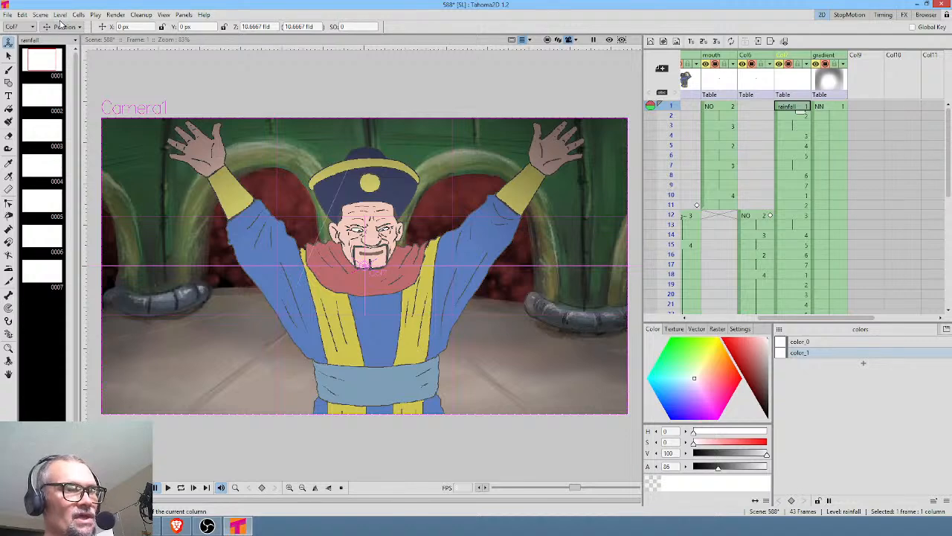
left_click(64, 27)
left_click(60, 72)
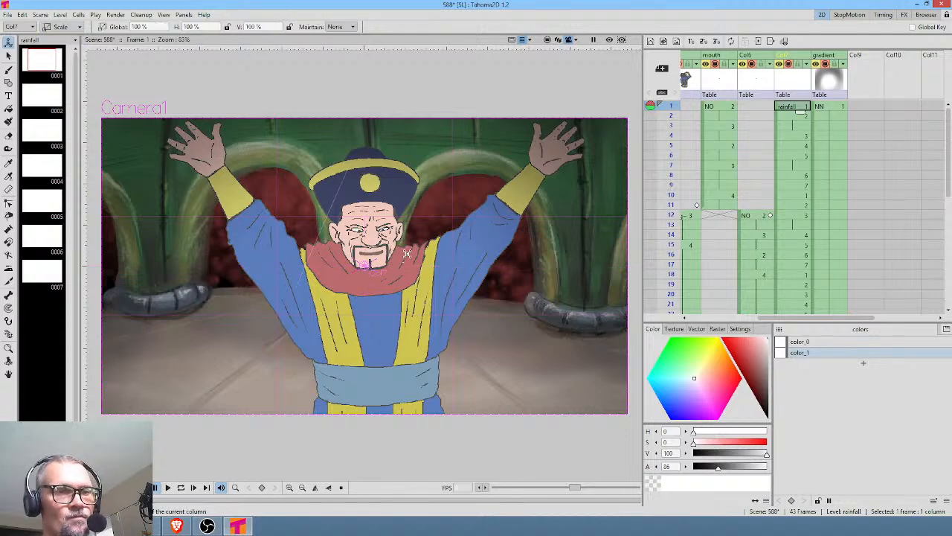
left_click_drag(408, 254, 440, 253)
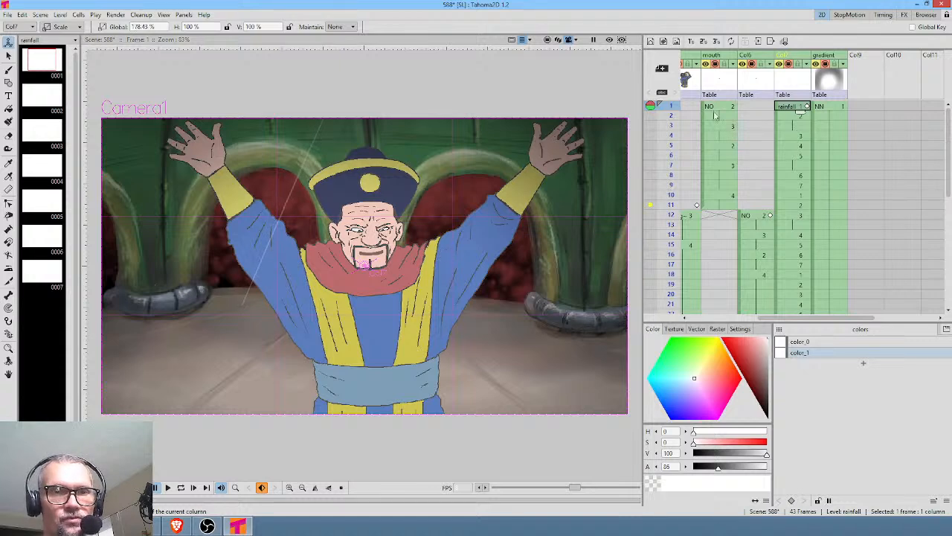
mouse_move(670, 108)
left_mouse_down()
mouse_move(670, 215)
mouse_move(691, 92)
left_mouse_up()
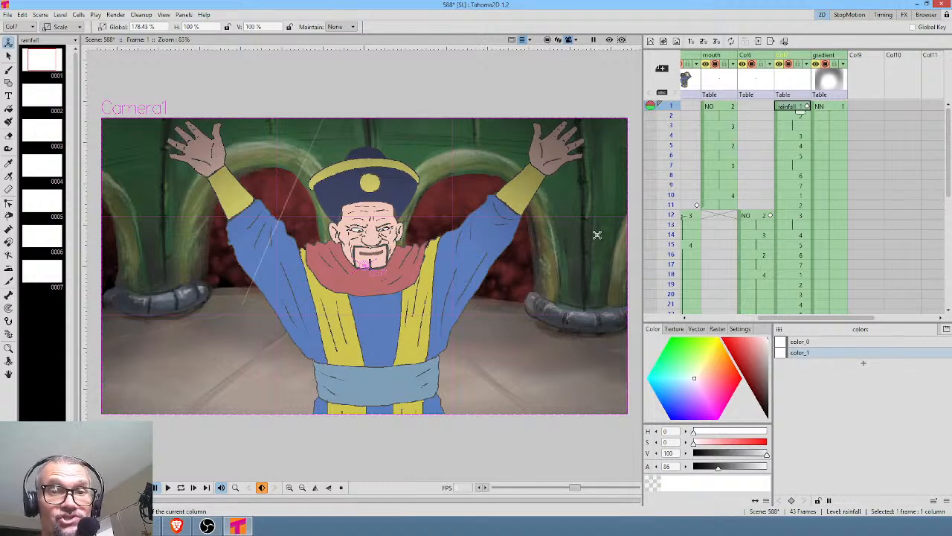
Select the green foreground column Col2 and save the scene with all its levels.
scroll(739, 162, "left", 6)
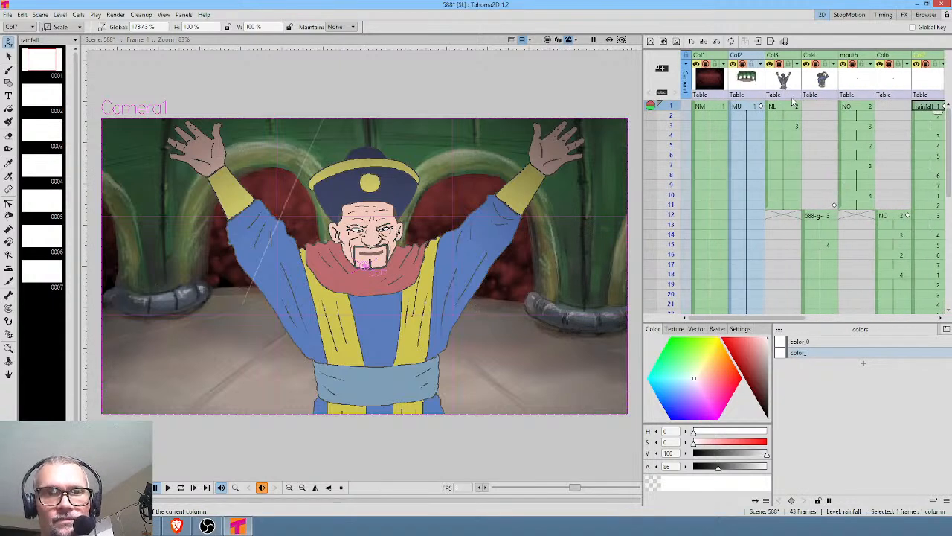
left_click(756, 82)
left_click(6, 14)
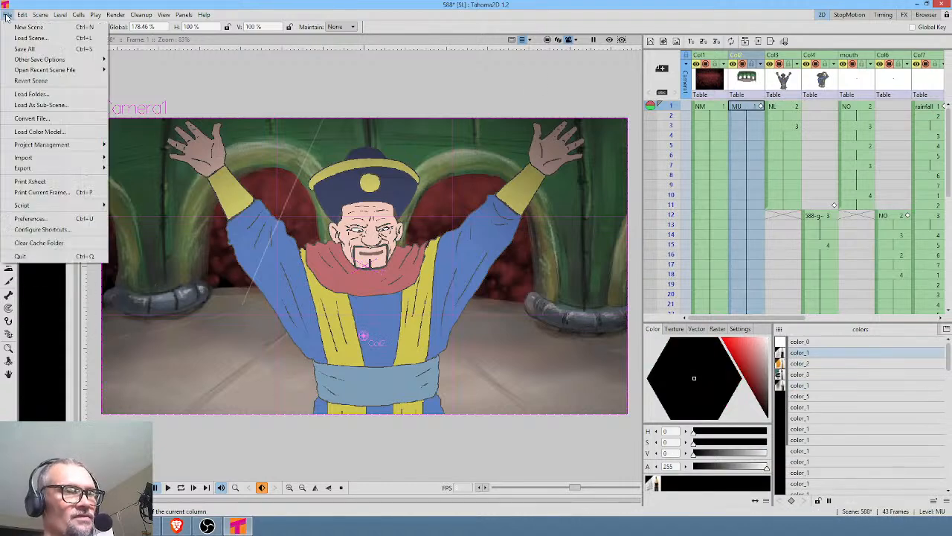
left_click(28, 47)
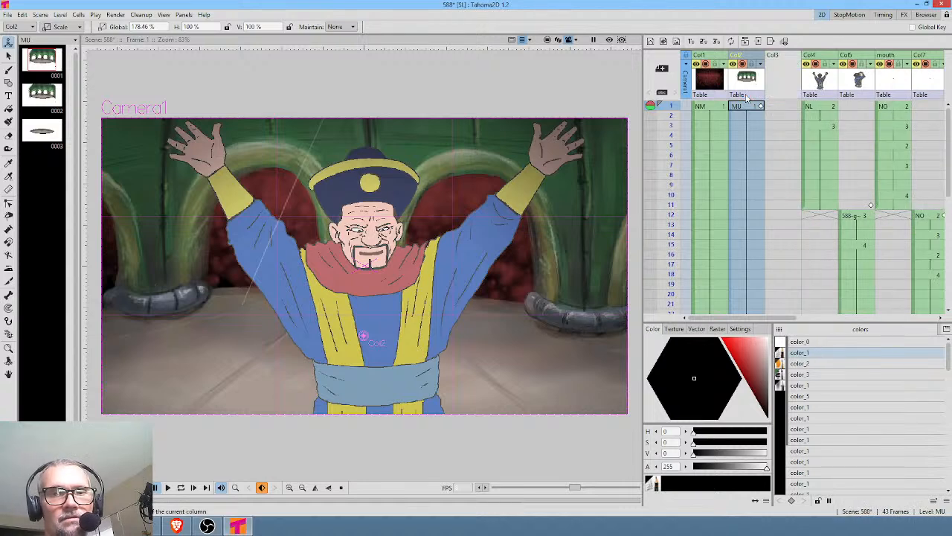
Create a new vector level DN from frame 1 in an empty column inserted after Col2.
left_click(787, 106)
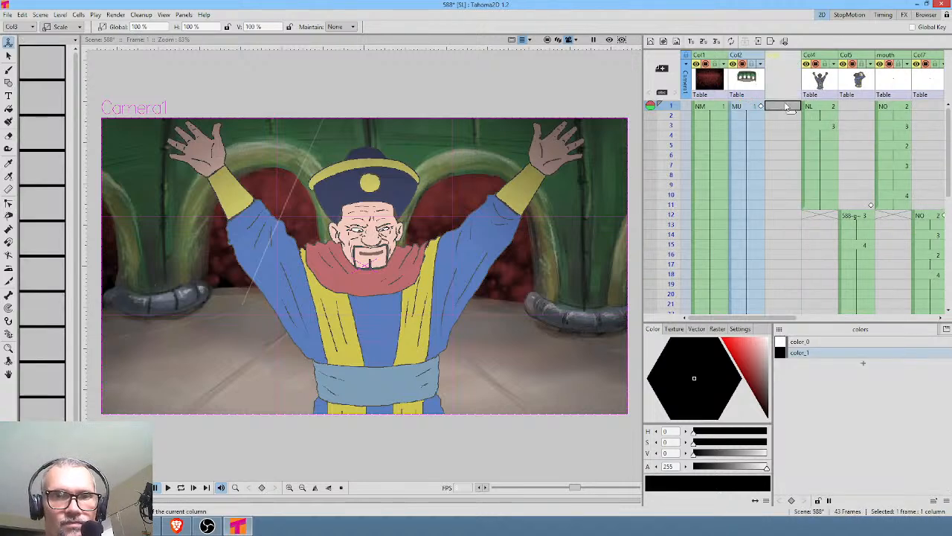
left_click(650, 41)
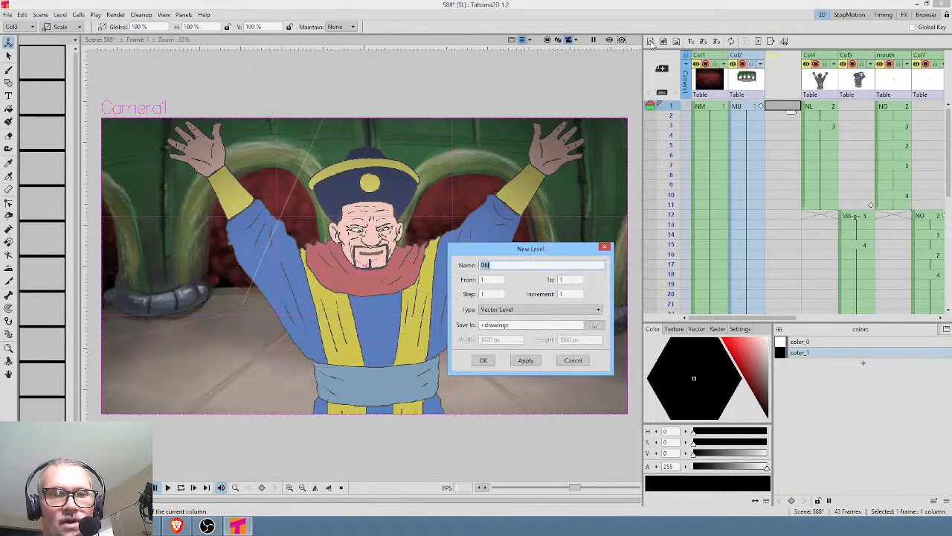
left_click(484, 362)
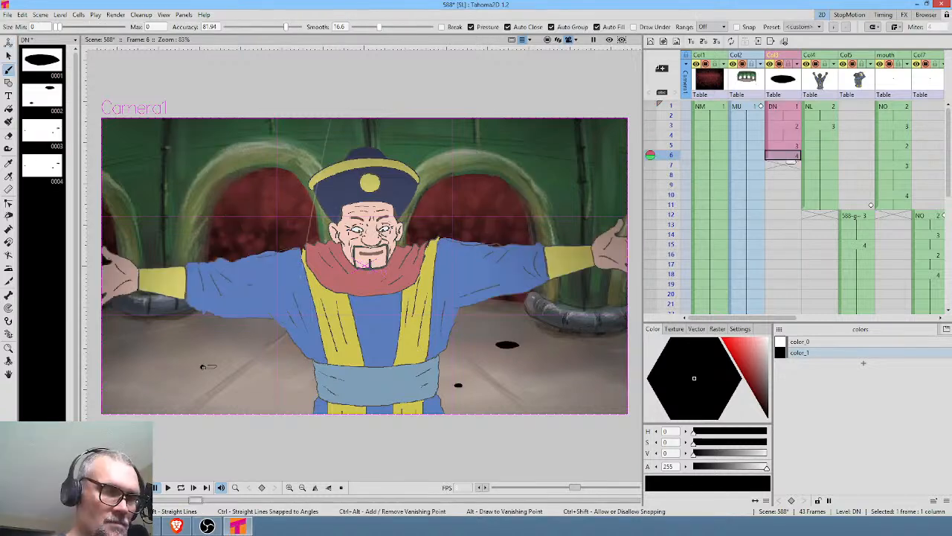
Hold DN drawing 4 through frame 7, duplicate it at frame 8, and paint two more small black spots on the floor.
left_click_drag(790, 162, 787, 170)
left_click(786, 176)
key("d")
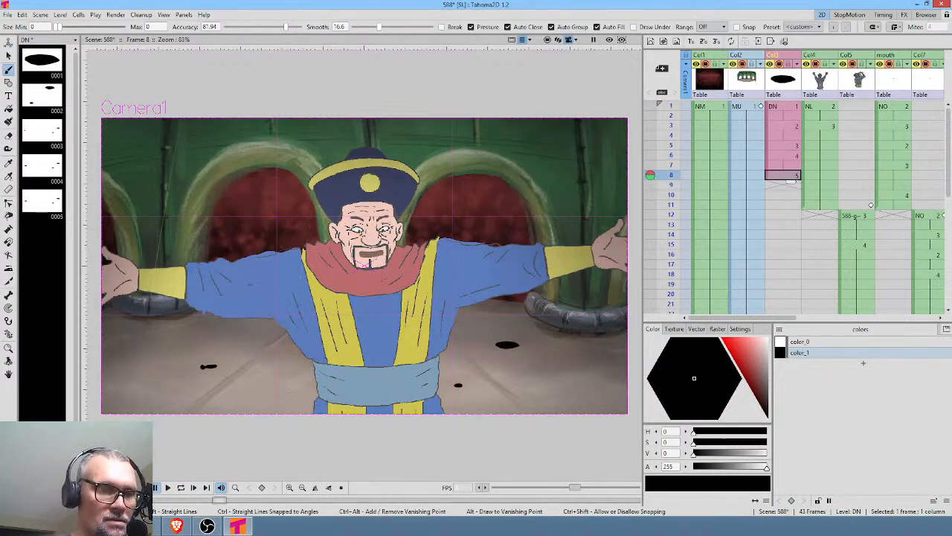
left_click_drag(292, 395, 294, 395)
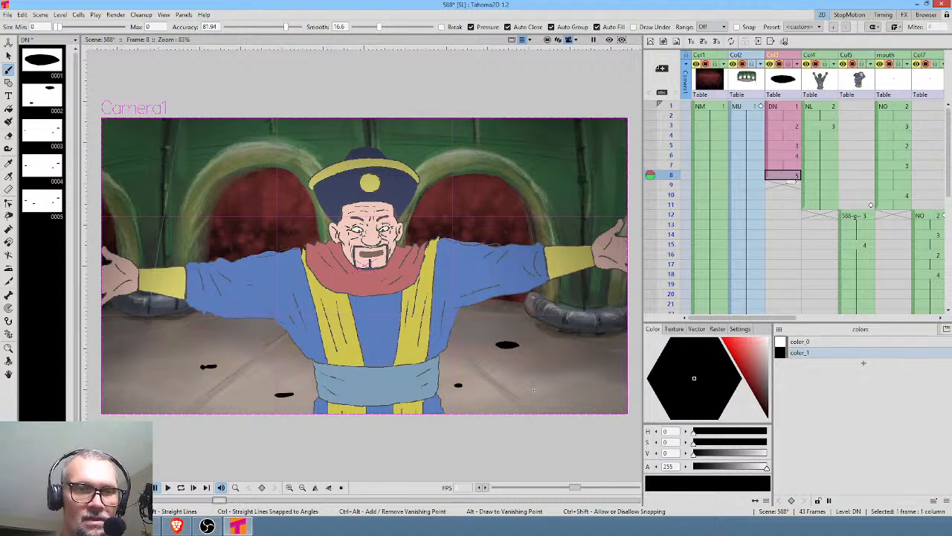
left_click_drag(533, 388, 535, 387)
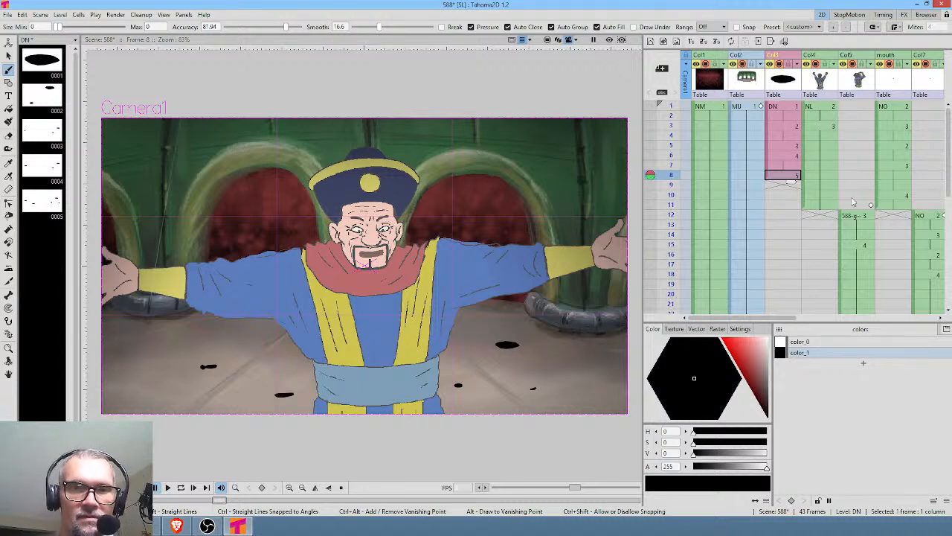
Hold DN drawing 5 through frame 9, and add duplicates at frames 10, 11 and 13, each with another black floor spot.
left_click_drag(790, 182, 788, 199)
left_click(786, 197)
key("d")
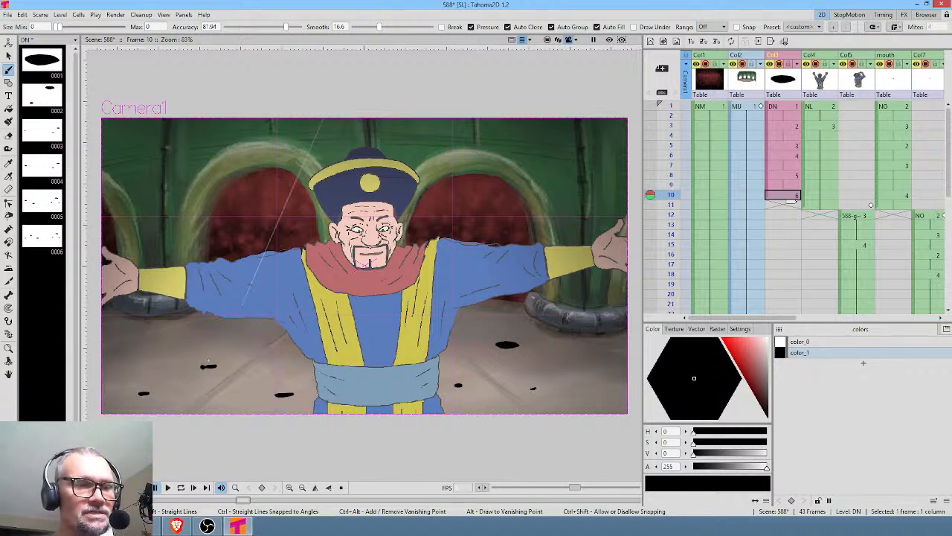
key("Down")
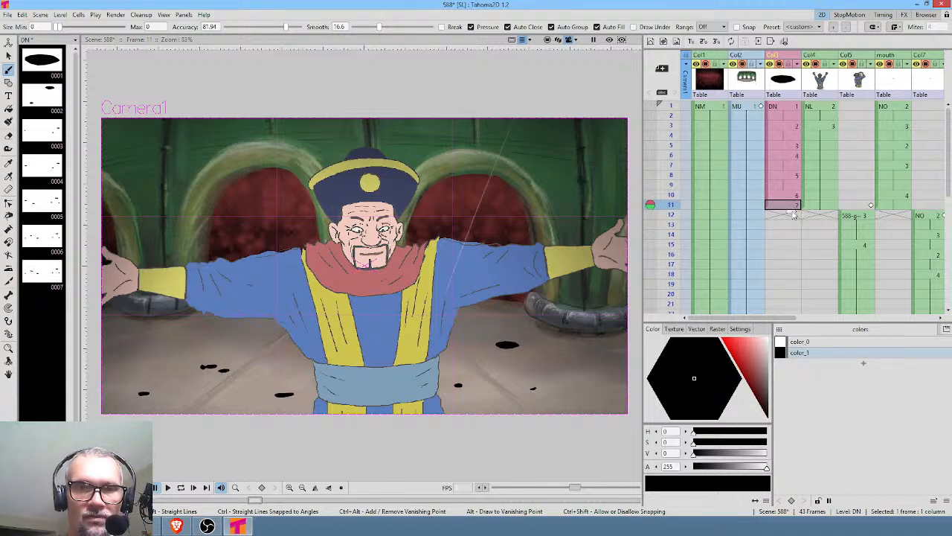
key("Down")
key("Down")
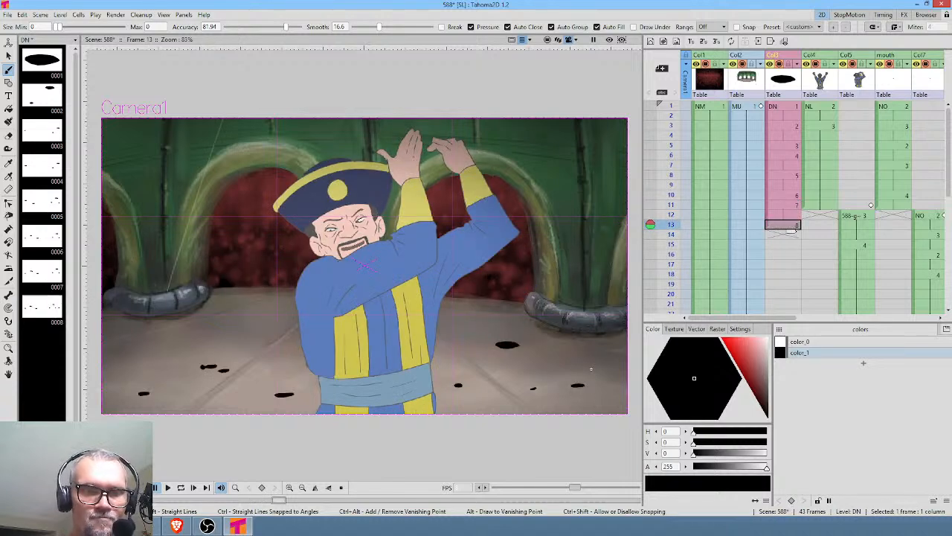
Duplicate the DN drawing at frames 14, 15 and 16, painting one more small black spot on the floor each time.
left_click(788, 236)
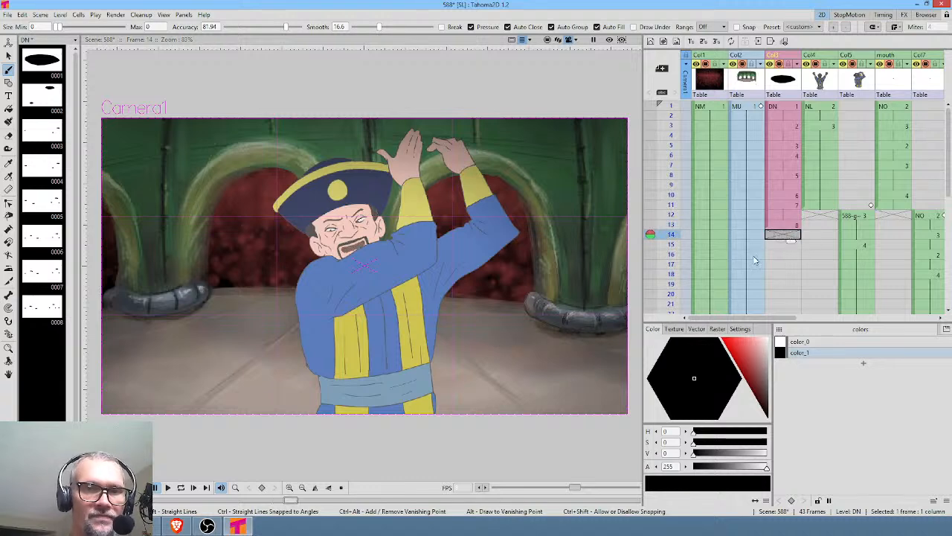
key("d")
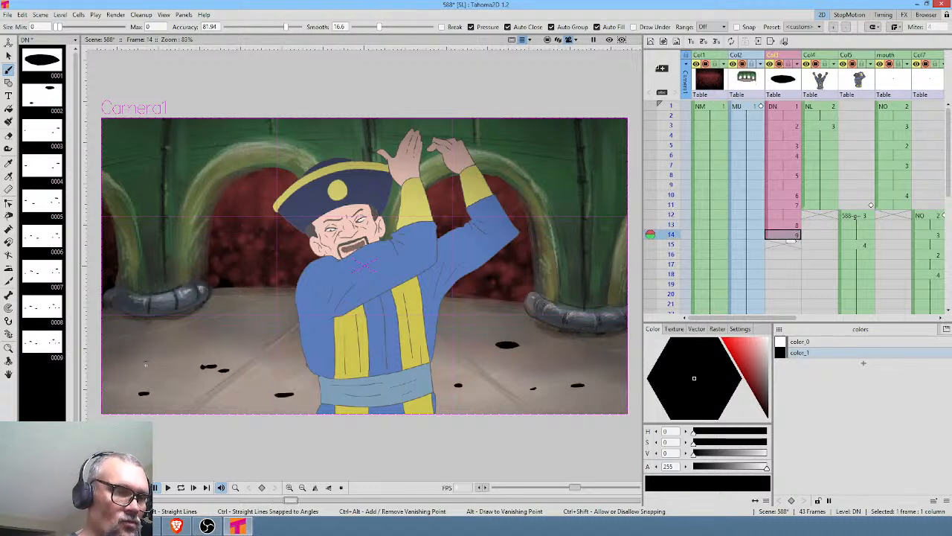
left_click_drag(146, 364, 153, 363)
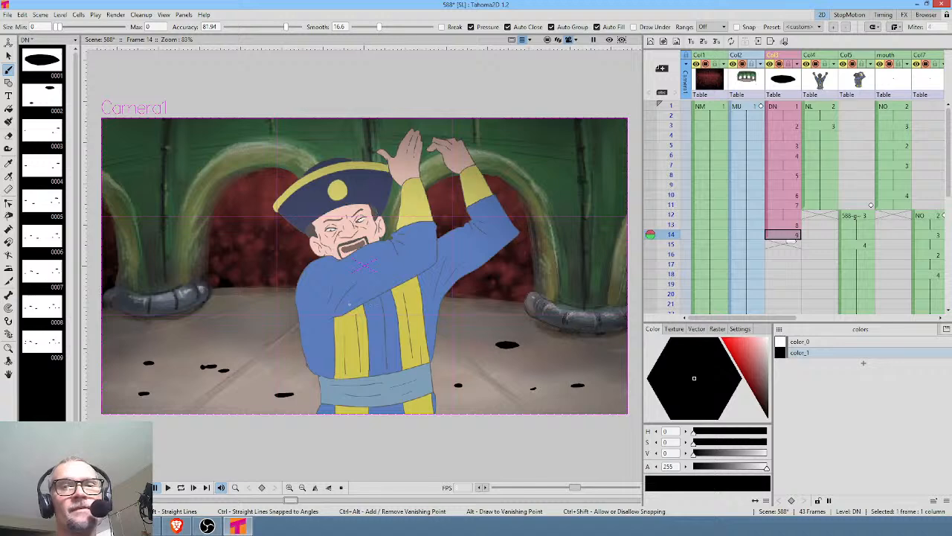
left_click(779, 246)
key("d")
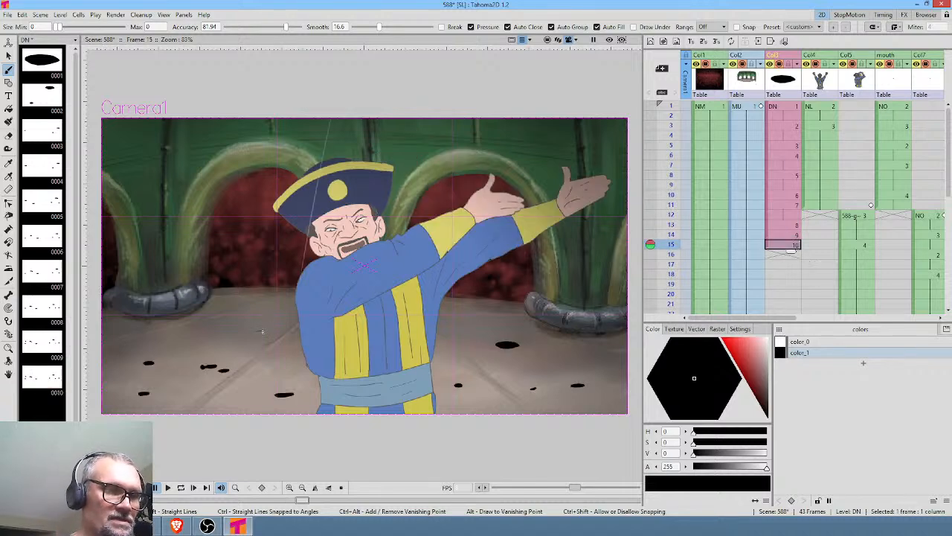
left_click(790, 256)
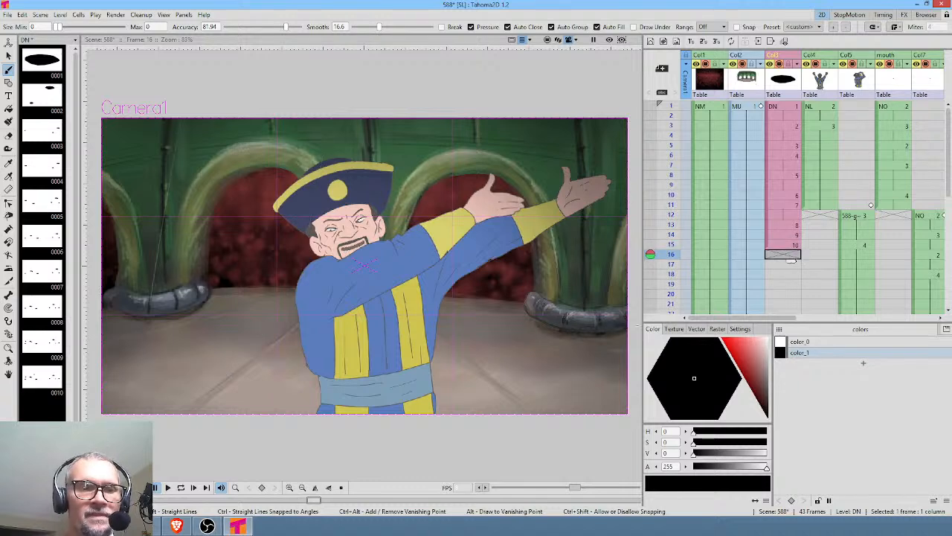
key("d")
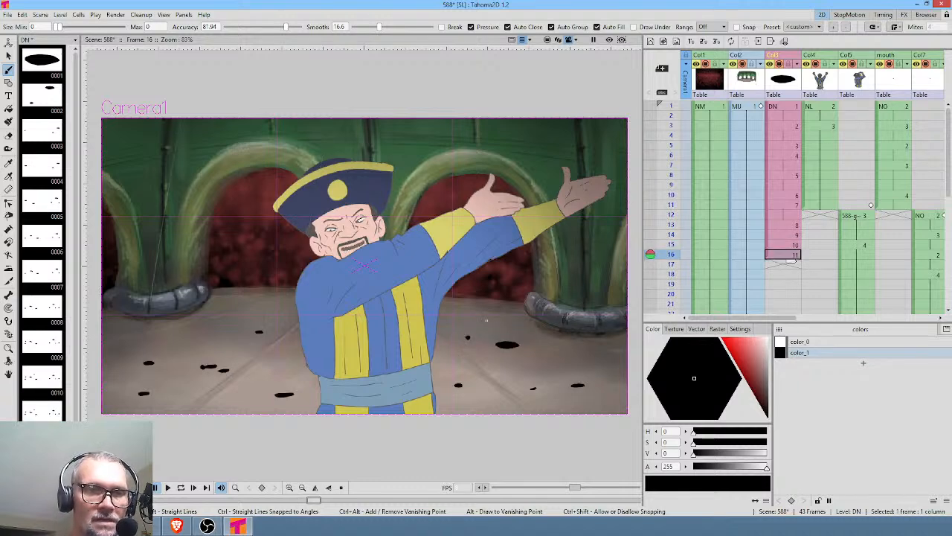
left_click_drag(468, 337, 477, 337)
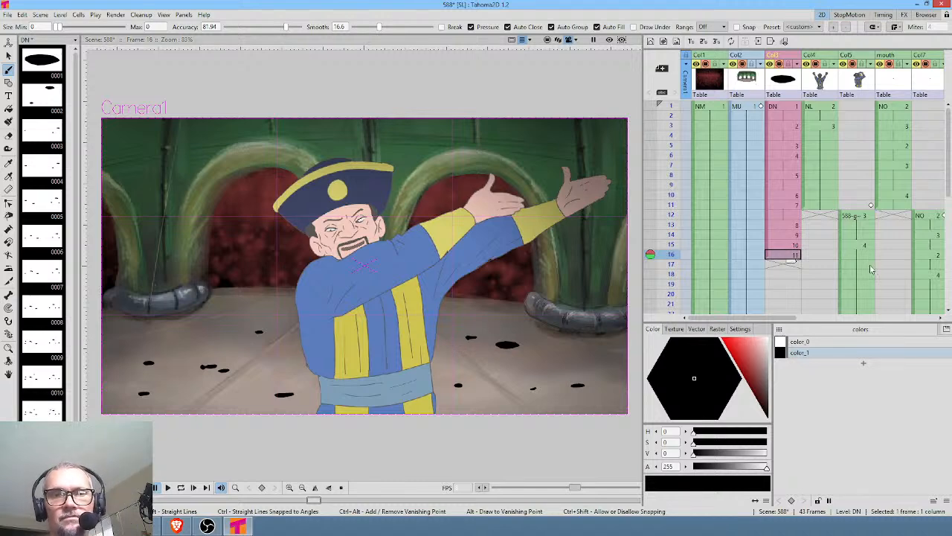
Hold DN drawings 11 and 13 through frames 17 and 20, and add duplicates at frames 18, 19 and 21, each with another black floor spot.
scroll(790, 261, "down", 3)
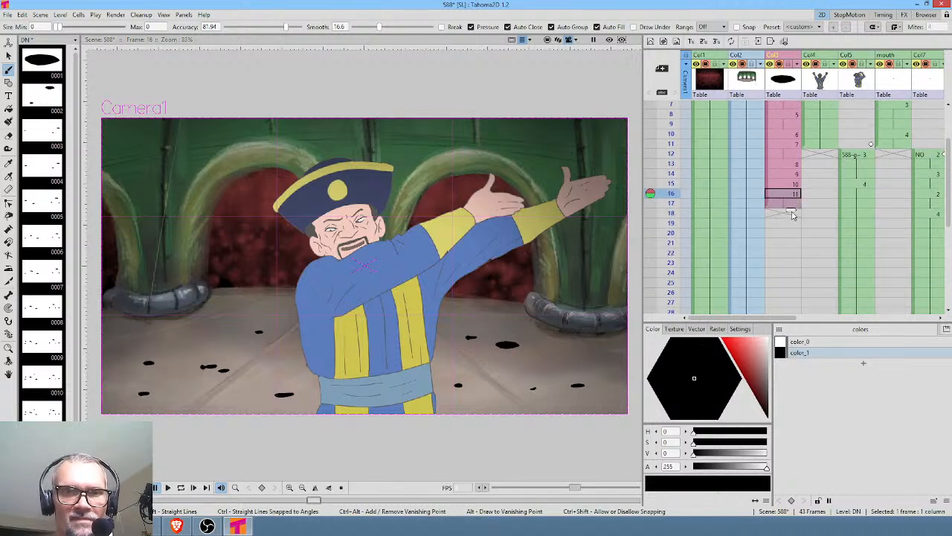
left_click(791, 214)
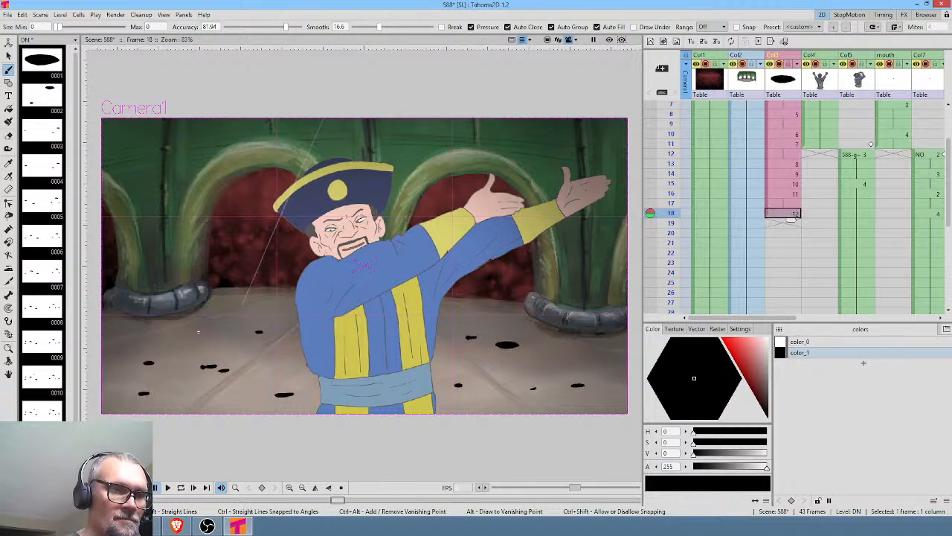
left_click(195, 334)
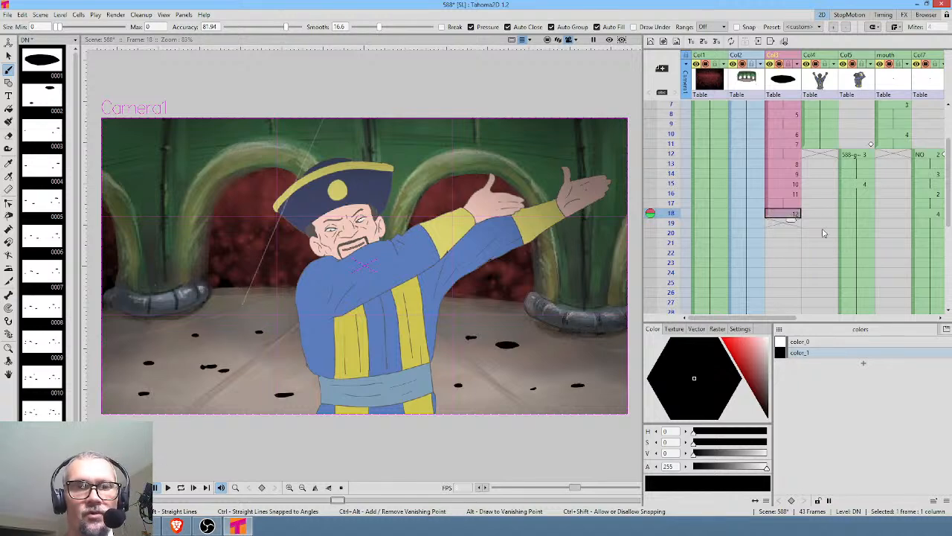
left_click(790, 223)
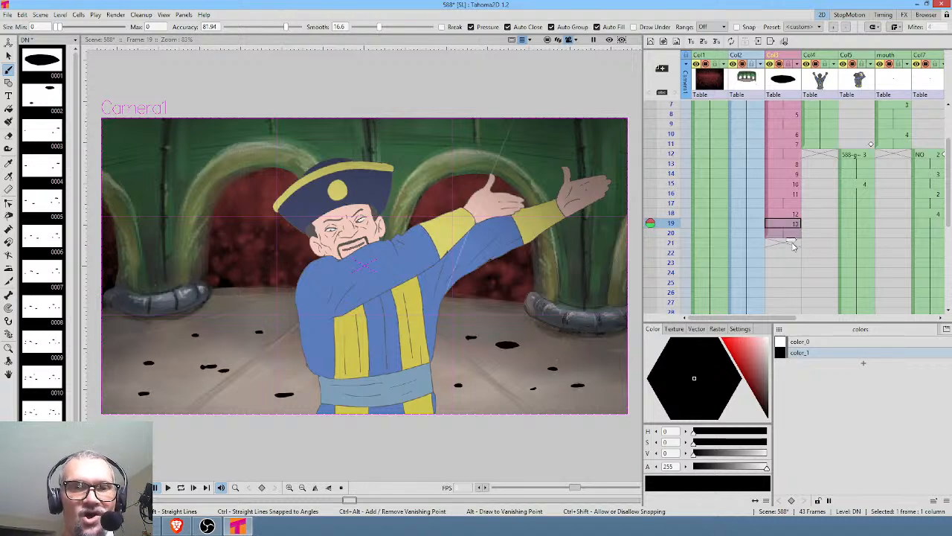
left_click(791, 244)
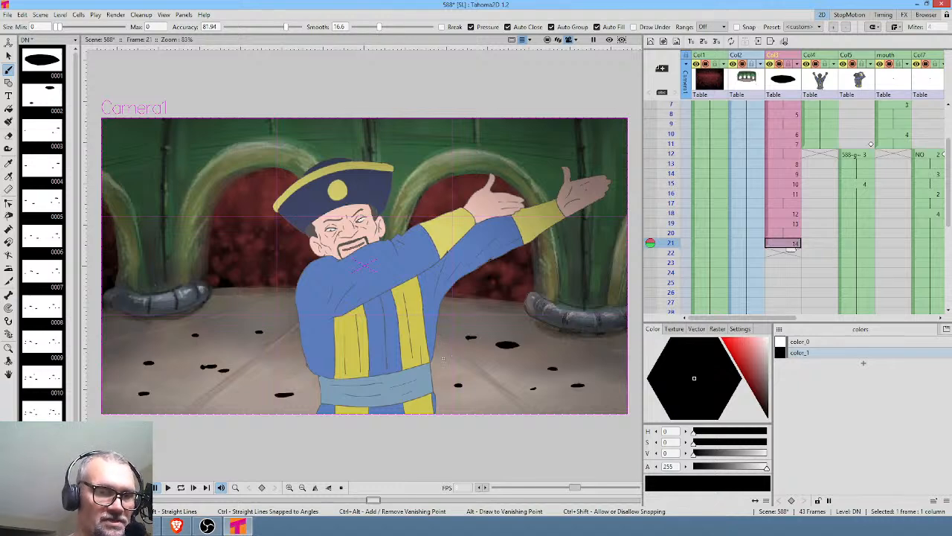
left_click(444, 359)
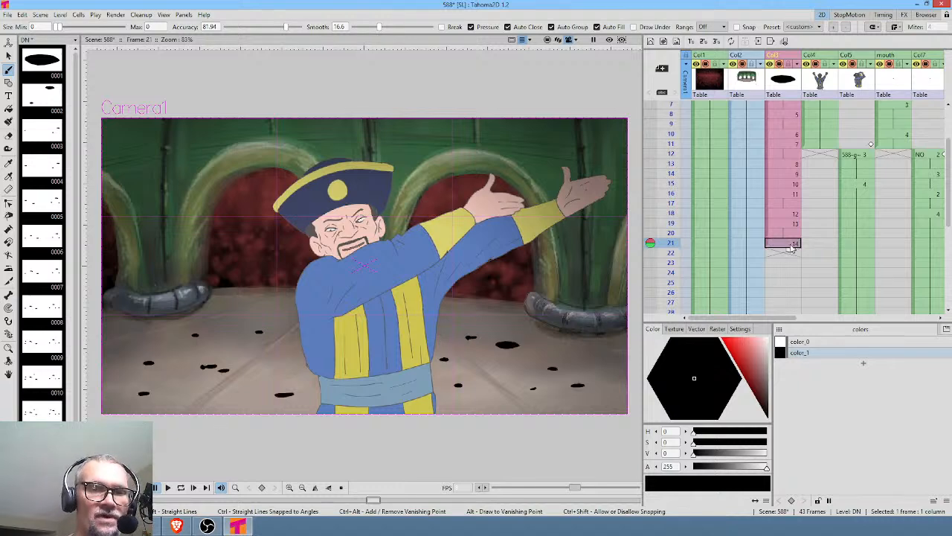
Duplicate the DN drawing at frames 22, 23, 24 and 25, painting one more small black floor spot on each.
key("d")
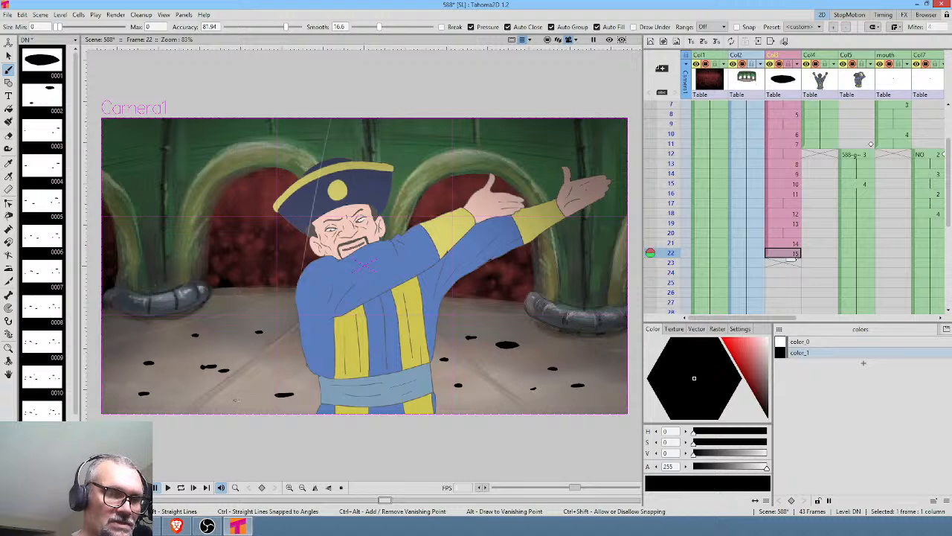
key("d")
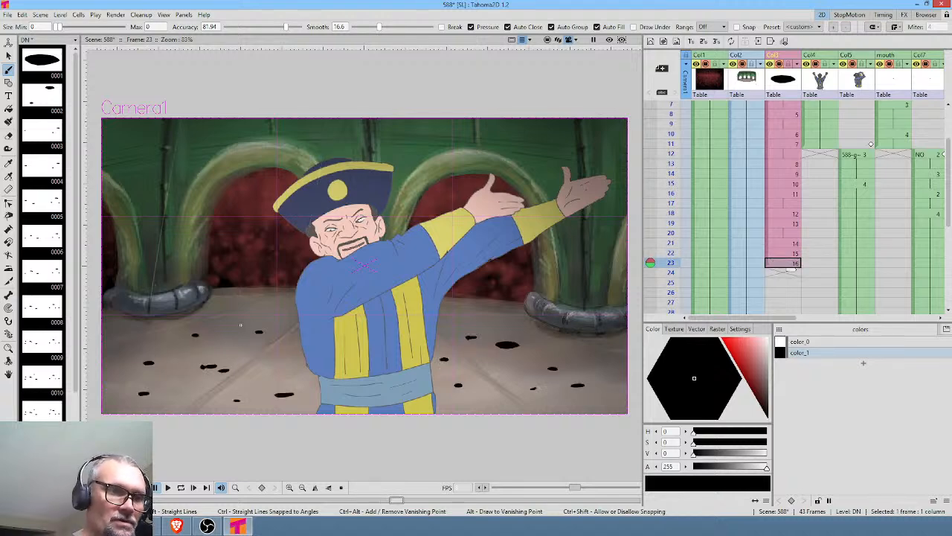
key("d")
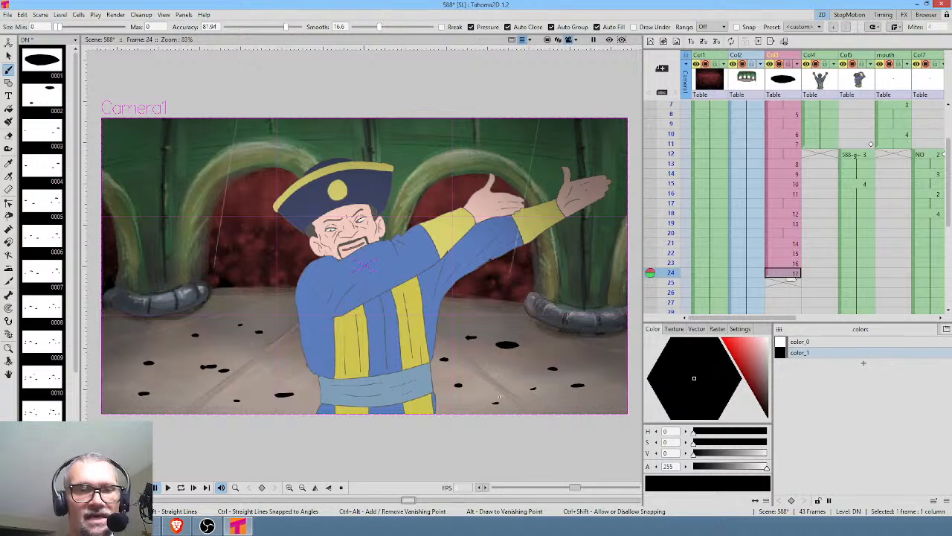
middle_click(496, 403)
key("d")
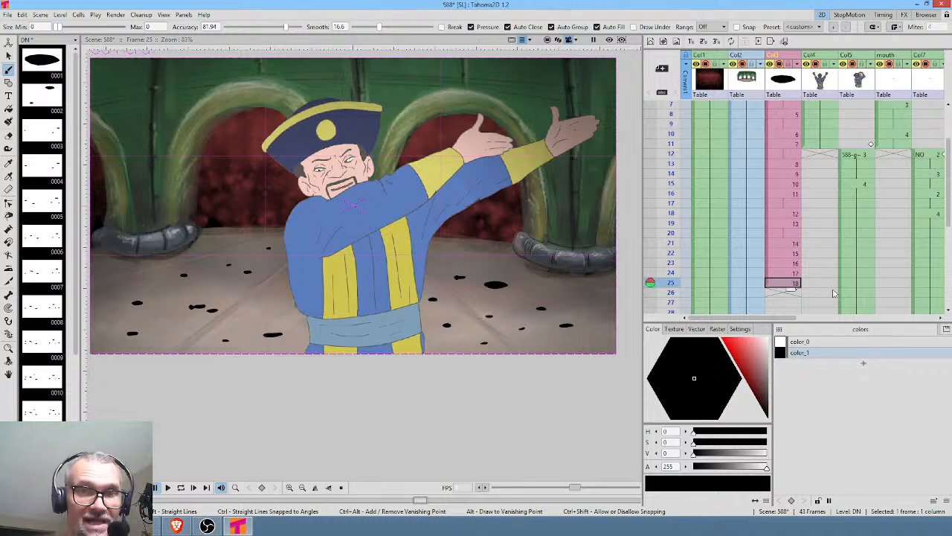
Duplicate the DN drawing at frame 26, hold it through frame 28, and duplicate it at frame 29, adding a black floor spot to each duplicate.
left_click(786, 295)
middle_click(842, 258)
scroll(842, 256, "down", 2)
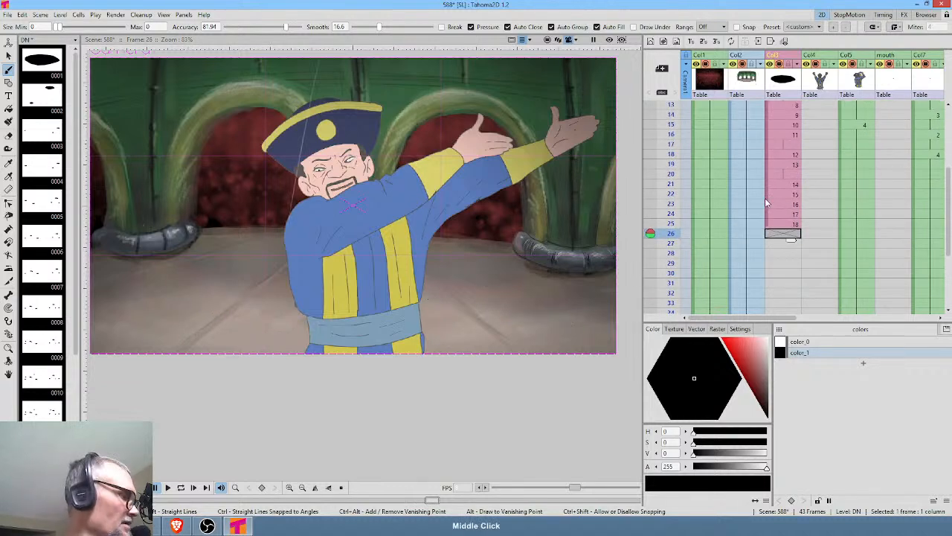
key("d")
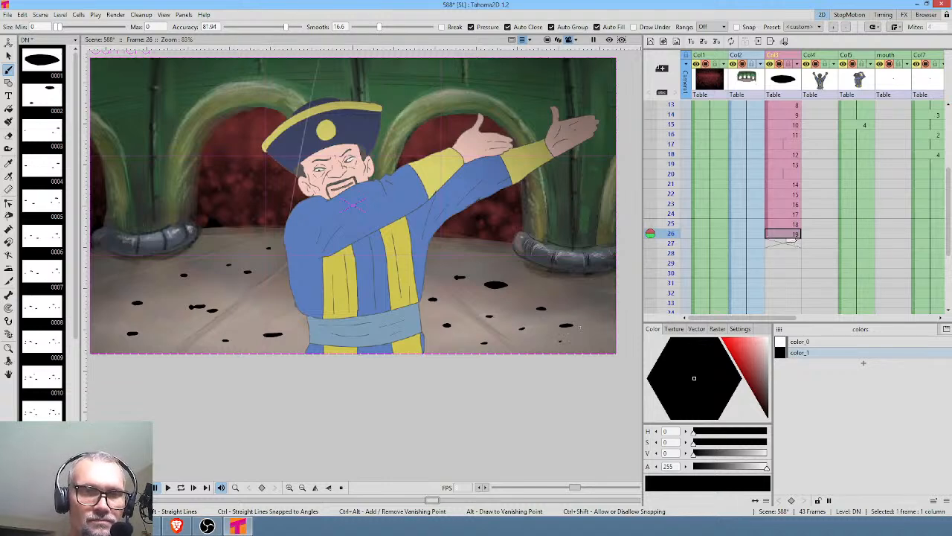
left_click_drag(790, 239, 784, 270)
left_click(783, 267)
key("d")
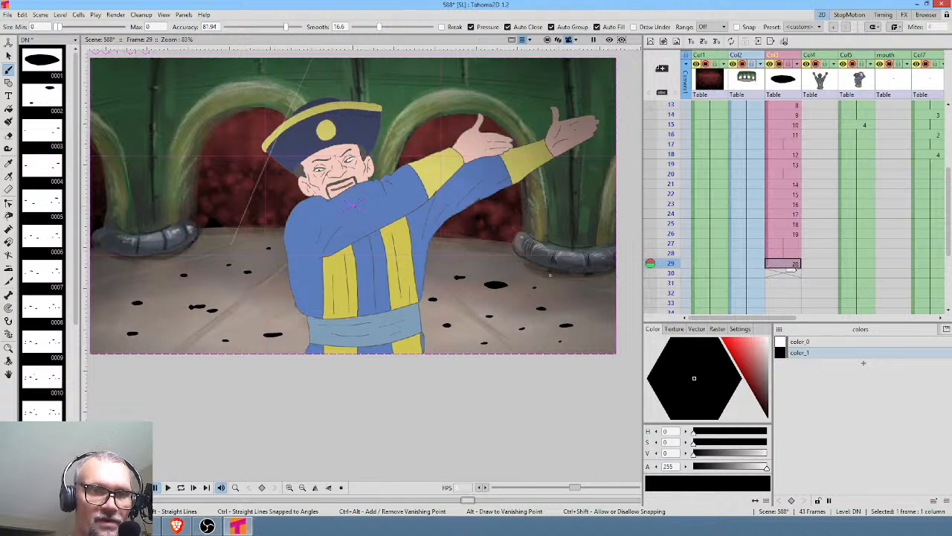
Add DN duplicates at frames 30, 31 and 32, painting another small black spot near the floor's outer areas on each.
left_click(784, 274)
key("d")
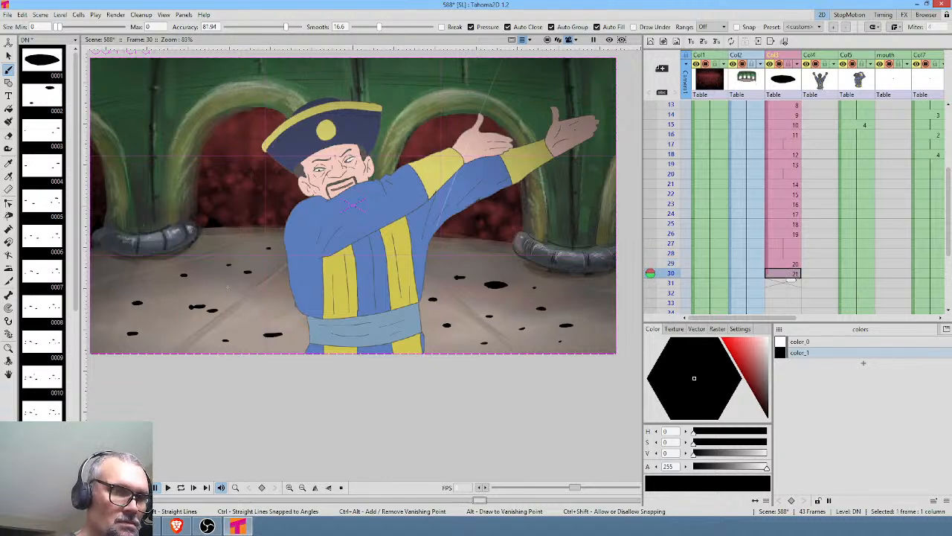
left_click(785, 284)
key("d")
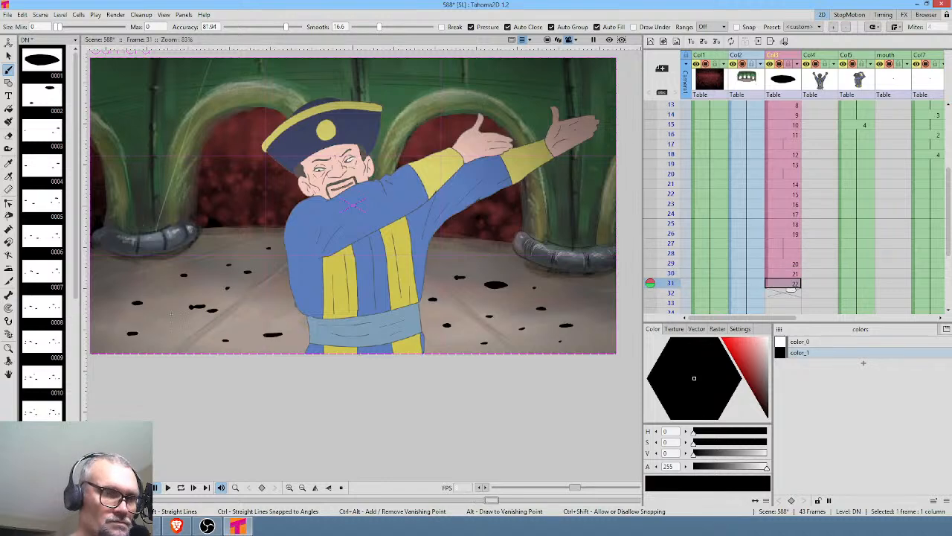
left_click_drag(103, 314, 112, 311)
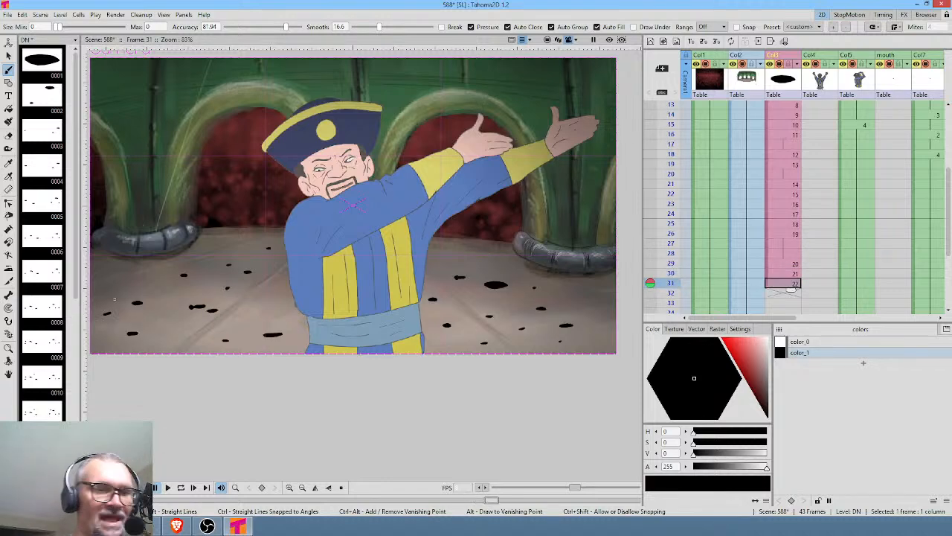
left_click_drag(543, 295, 561, 228)
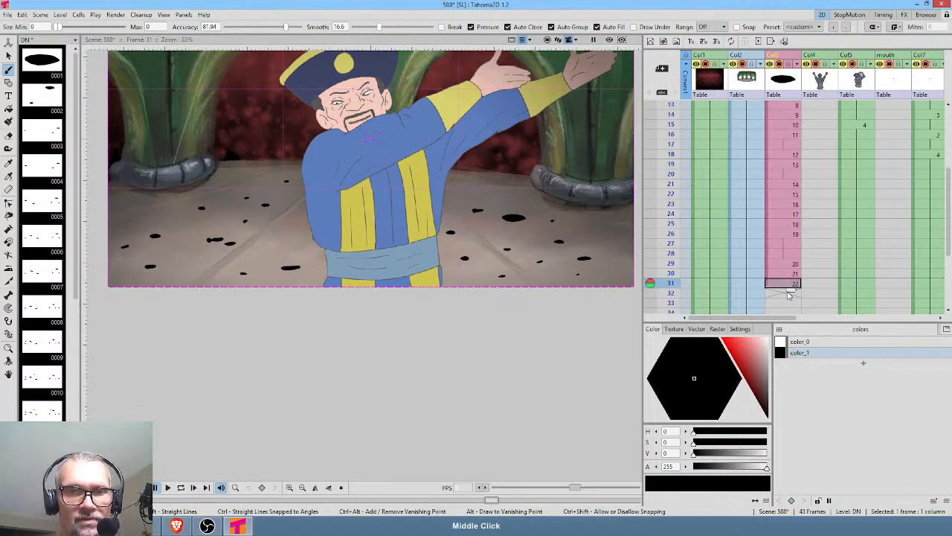
left_click(784, 292)
key("d")
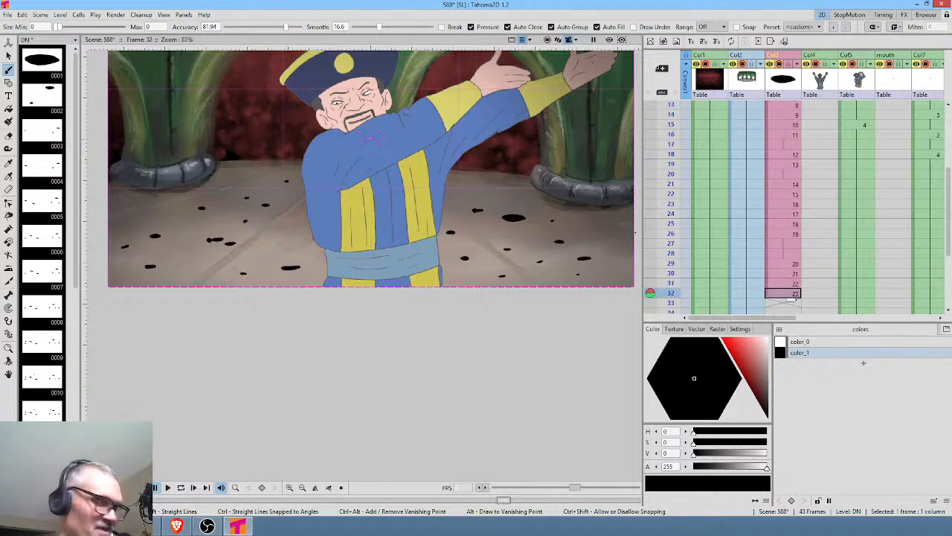
left_click_drag(613, 239, 620, 238)
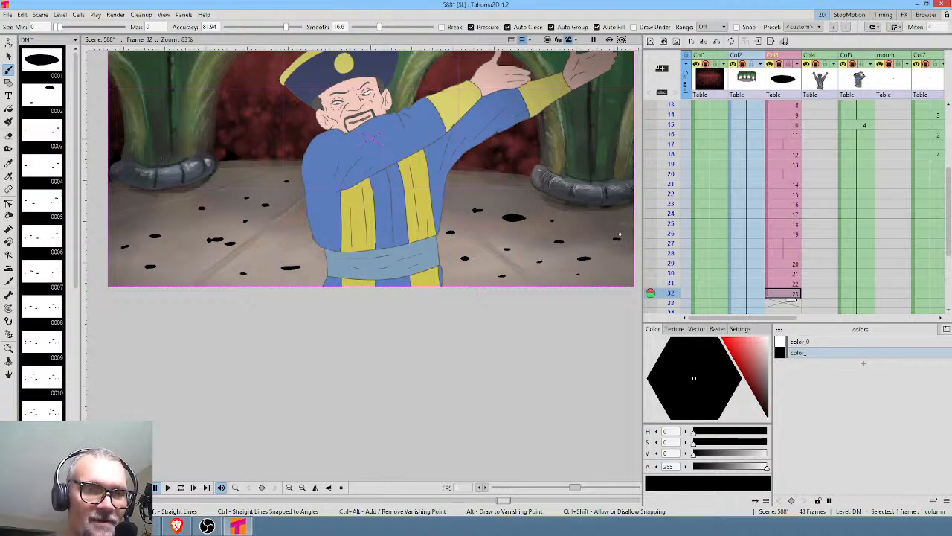
Duplicate the DN drawing at frames 33, 34 and 35, adding one more small black floor spot each time.
left_click_drag(300, 308, 289, 369)
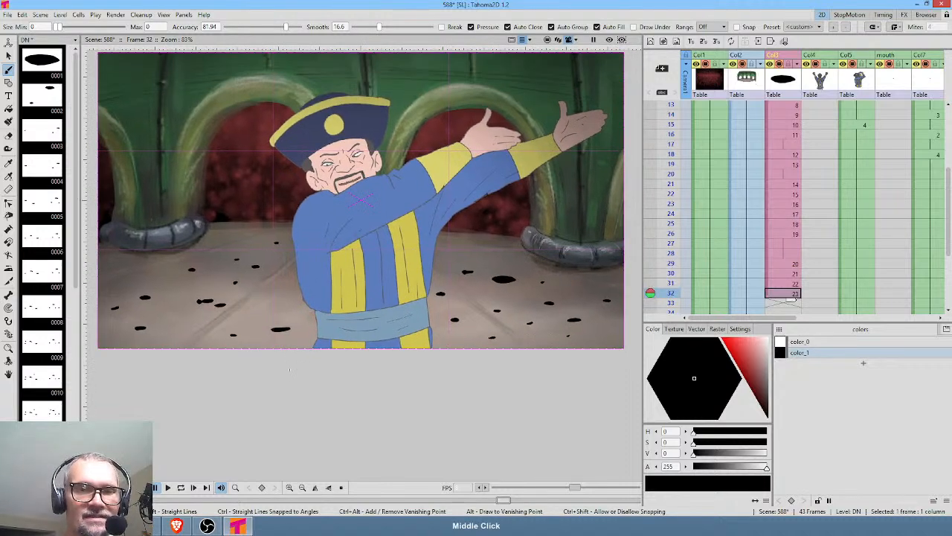
scroll(823, 264, "down", 3)
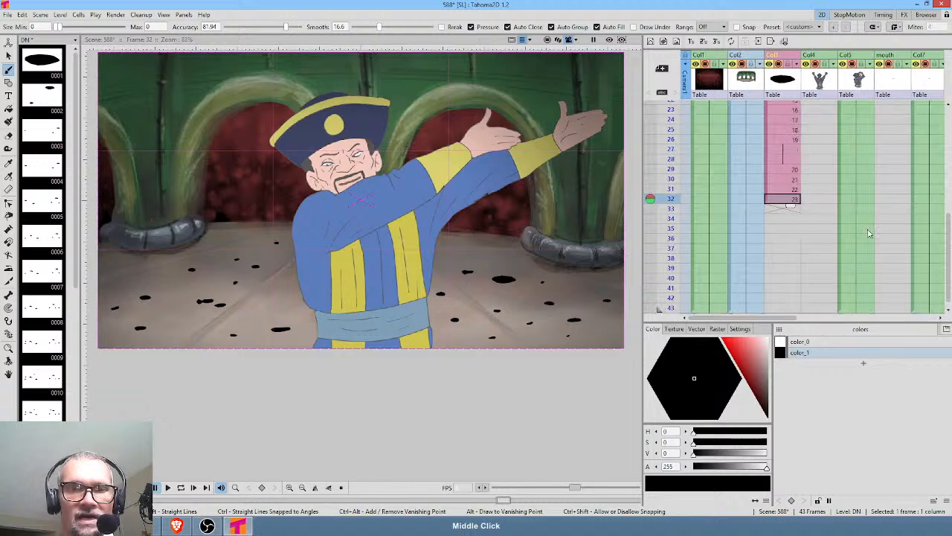
scroll(869, 233, "down", 2)
left_click_drag(790, 158, 790, 168)
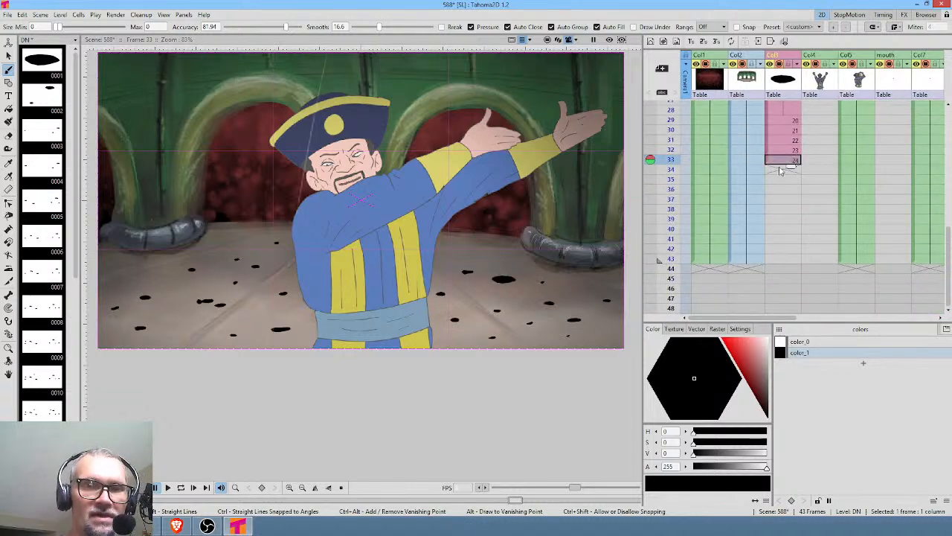
left_click(783, 169)
left_click_drag(783, 171, 789, 186)
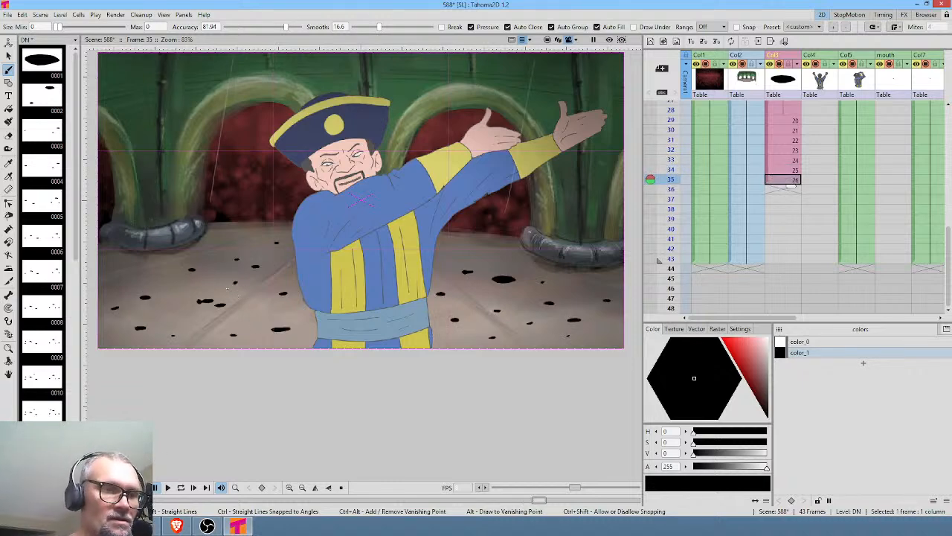
Extend DN with duplicates at frames 36, 37 and 38, each with another black floor spot, and check the last frames.
left_click(783, 189)
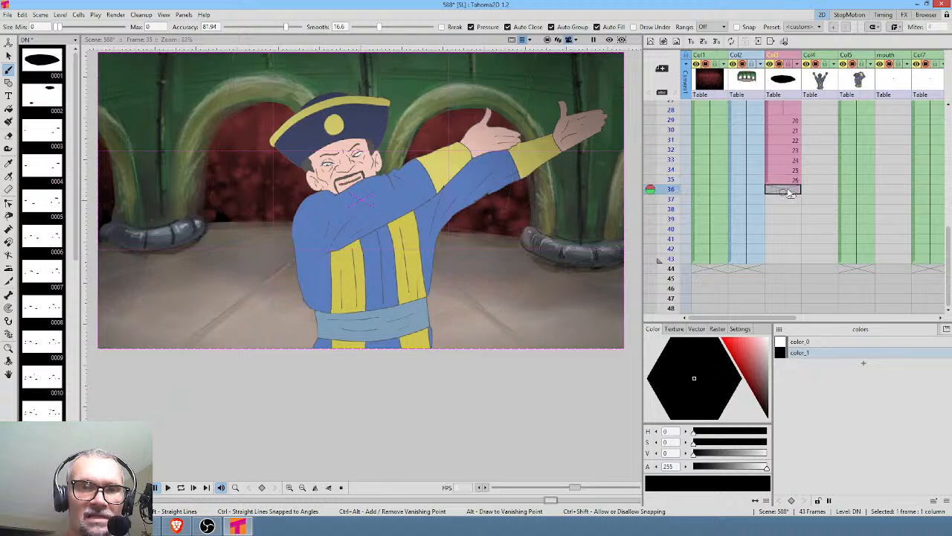
left_click_drag(781, 189, 792, 216)
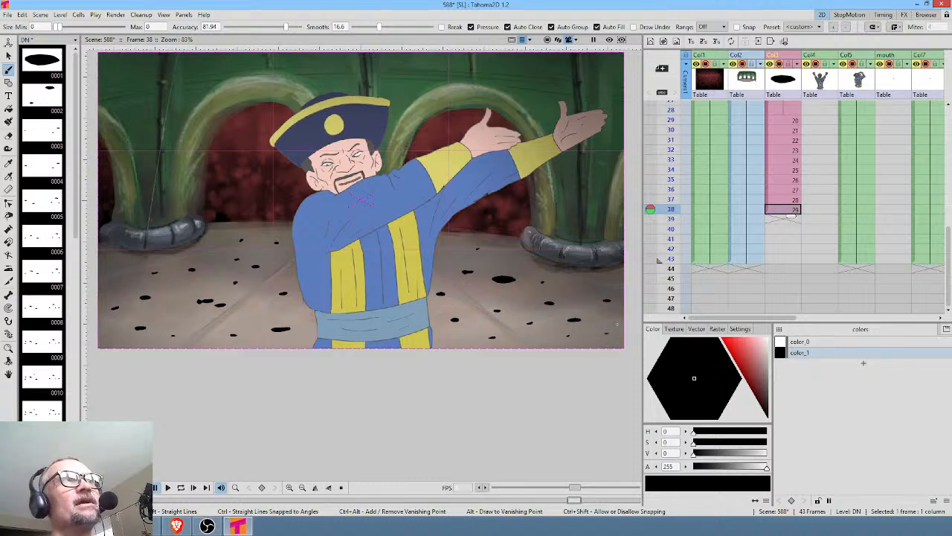
left_click(793, 209)
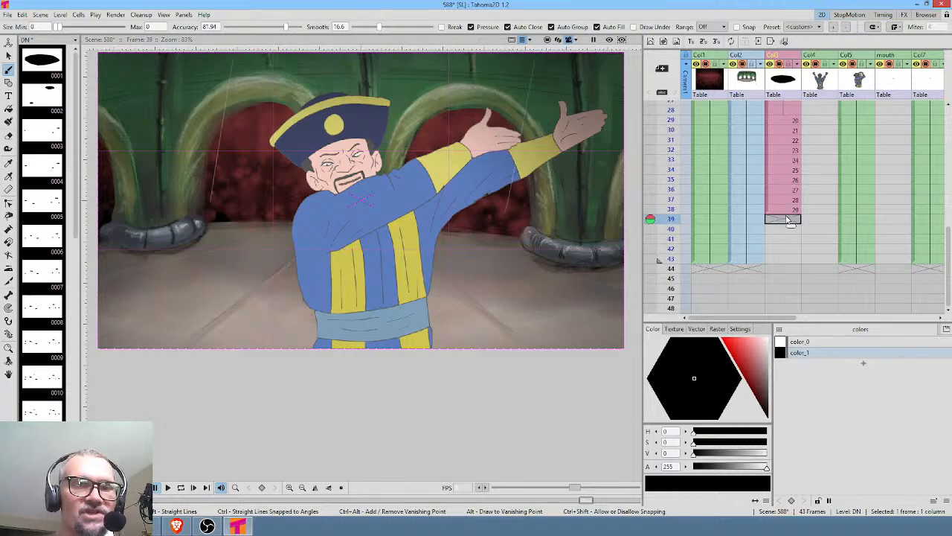
left_click(792, 201)
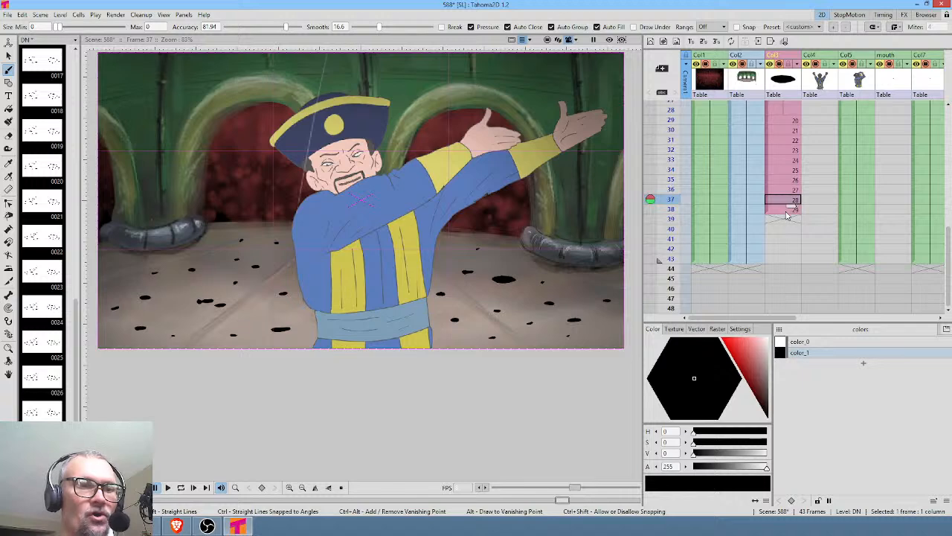
left_click(785, 212)
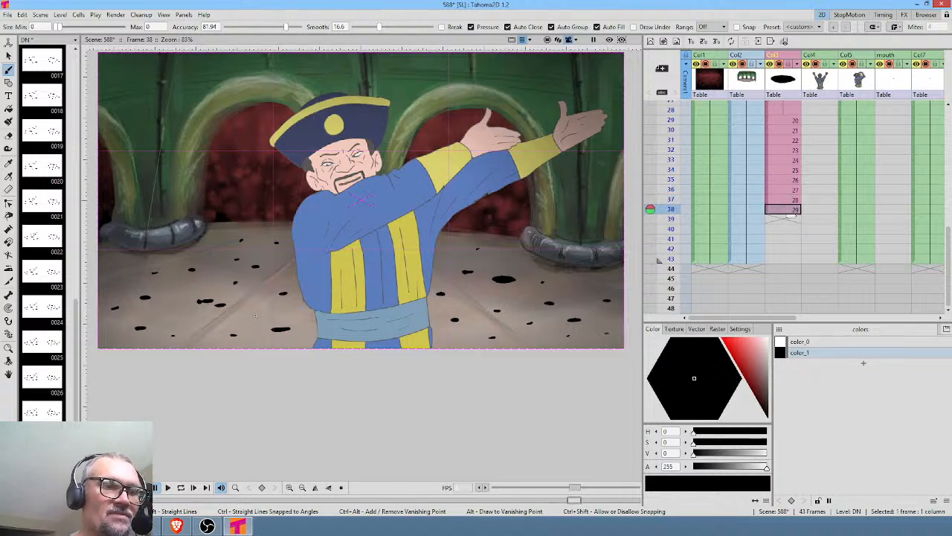
Duplicate the DN drawing at frames 39 and 40, painting a further small black spot on the floor in each.
left_click(789, 220)
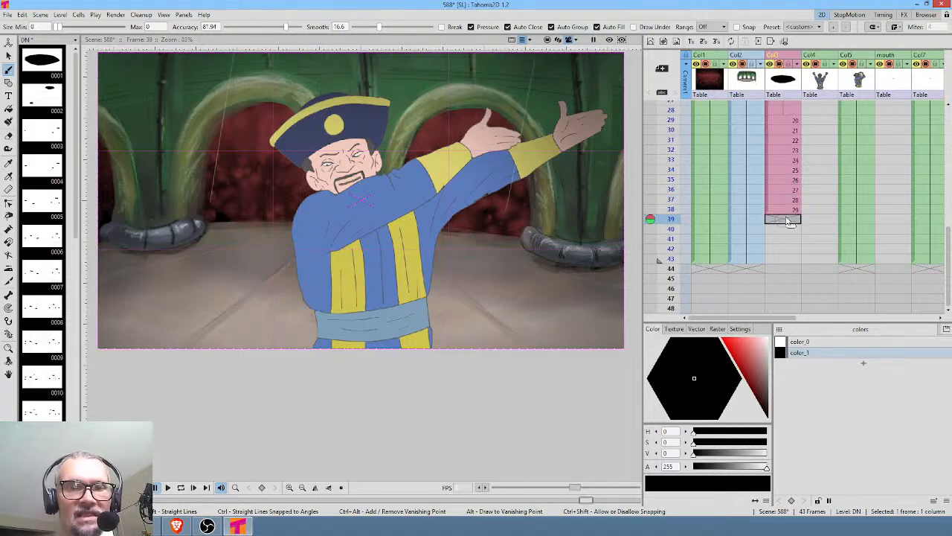
key("d")
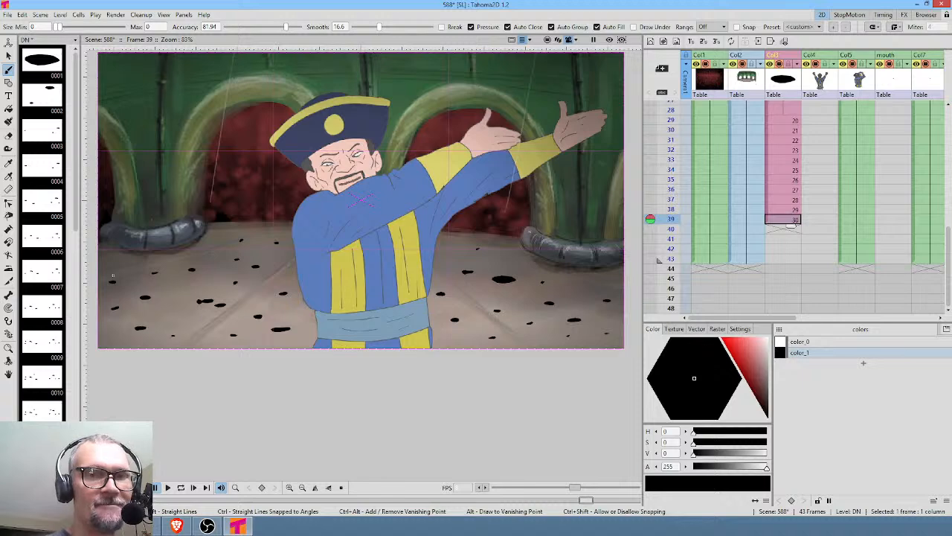
key("period")
key("d")
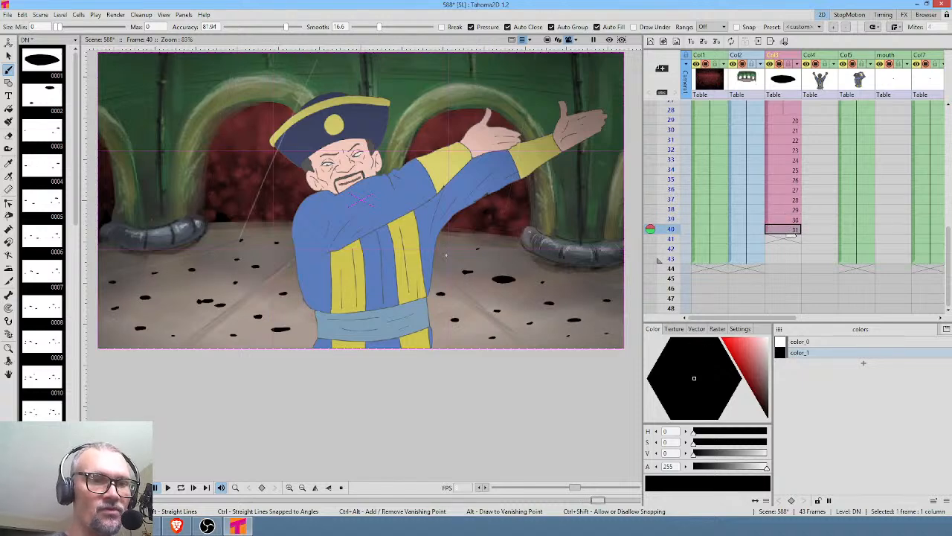
Complete the DN level with duplicates at frames 41, 42 and 43, each with another small black floor spot.
left_click(784, 238)
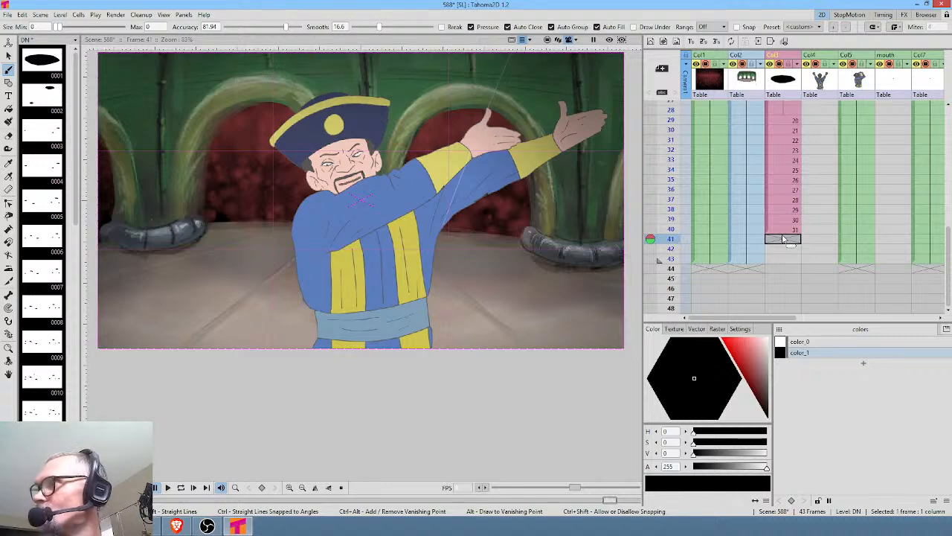
key("d")
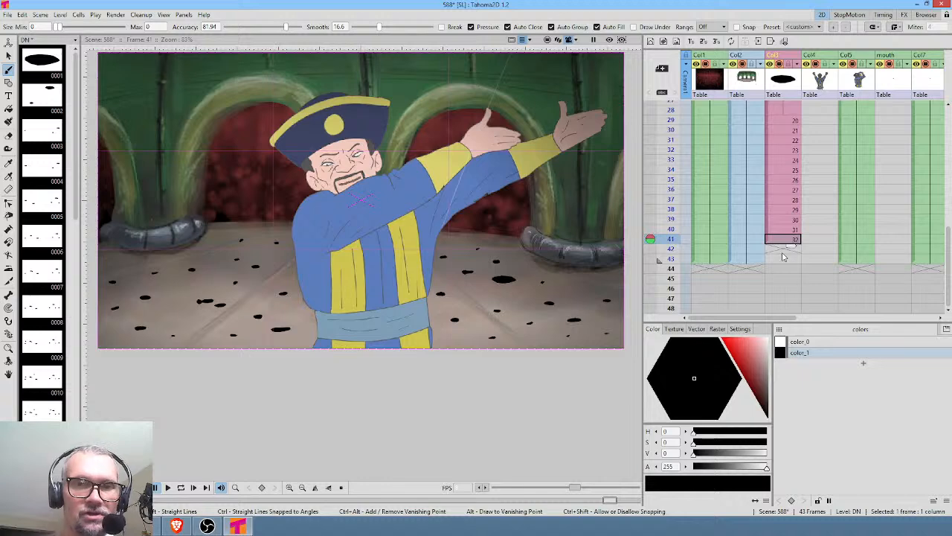
left_click(785, 250)
key("d")
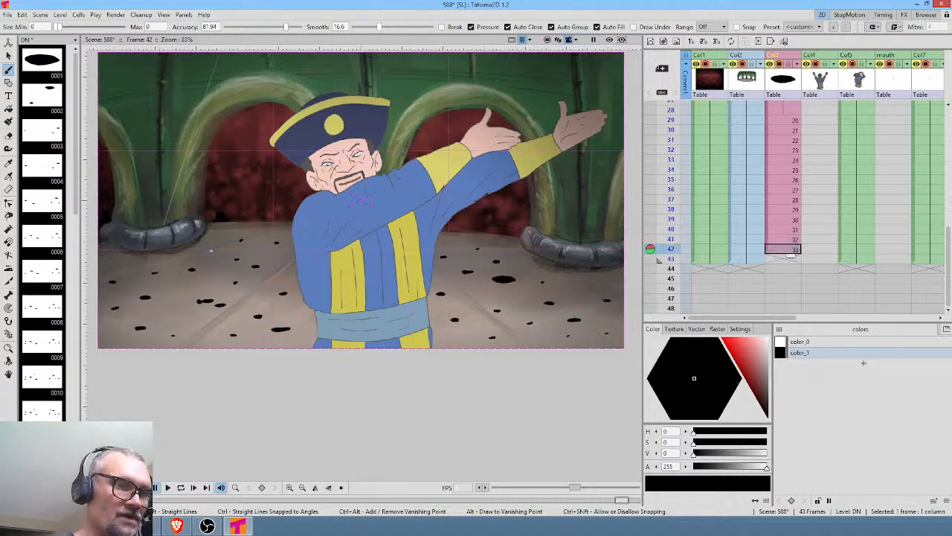
left_click(785, 260)
key("d")
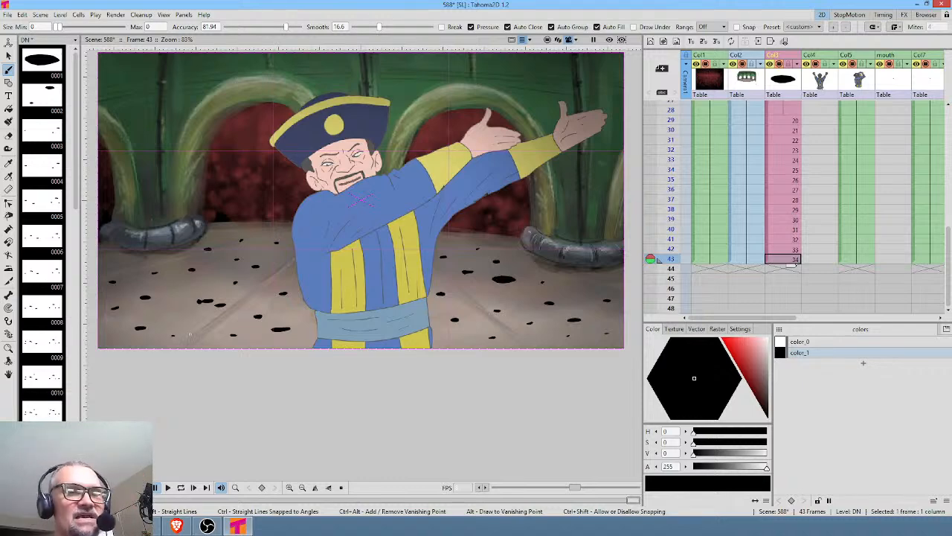
Return to frame 1 and set the opacity of the DN floor-spot column to 14%.
left_click(177, 315)
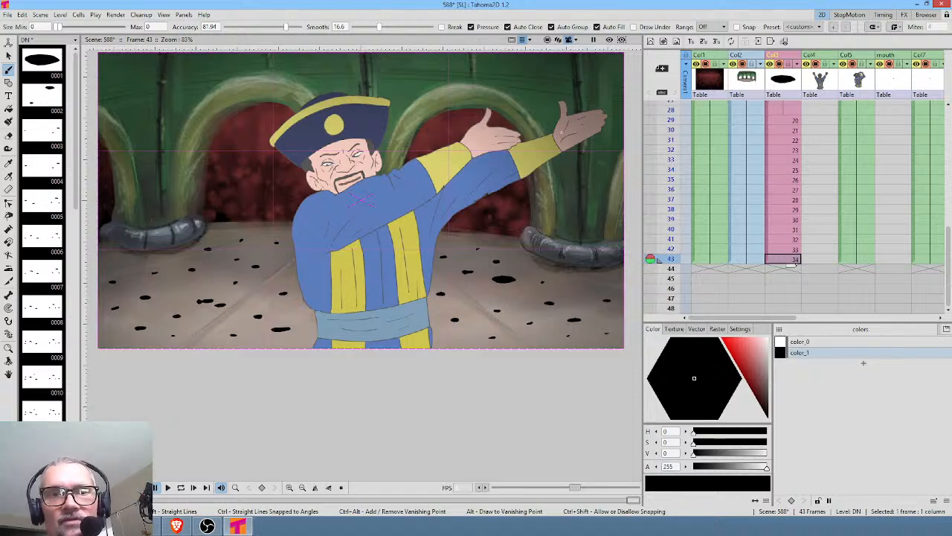
left_click(797, 64)
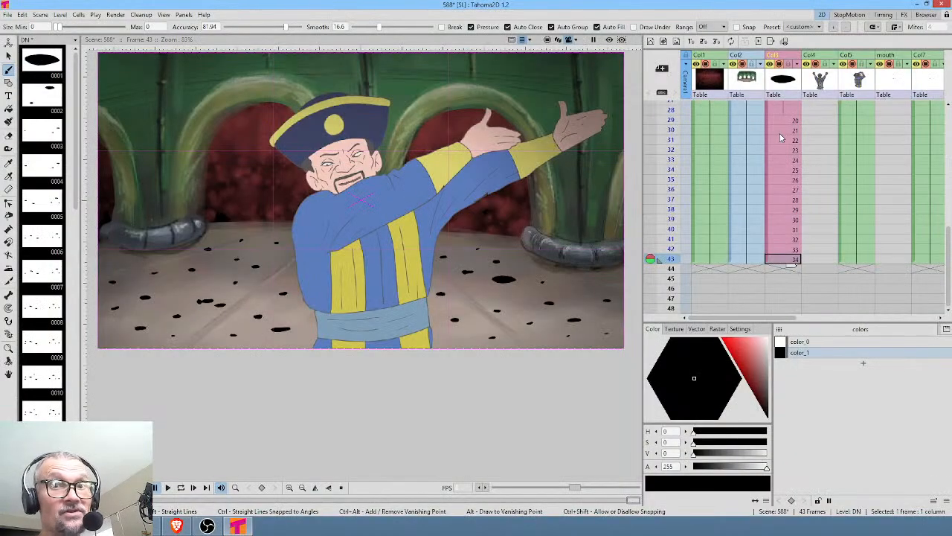
scroll(781, 137, "up", 6)
left_click(792, 112)
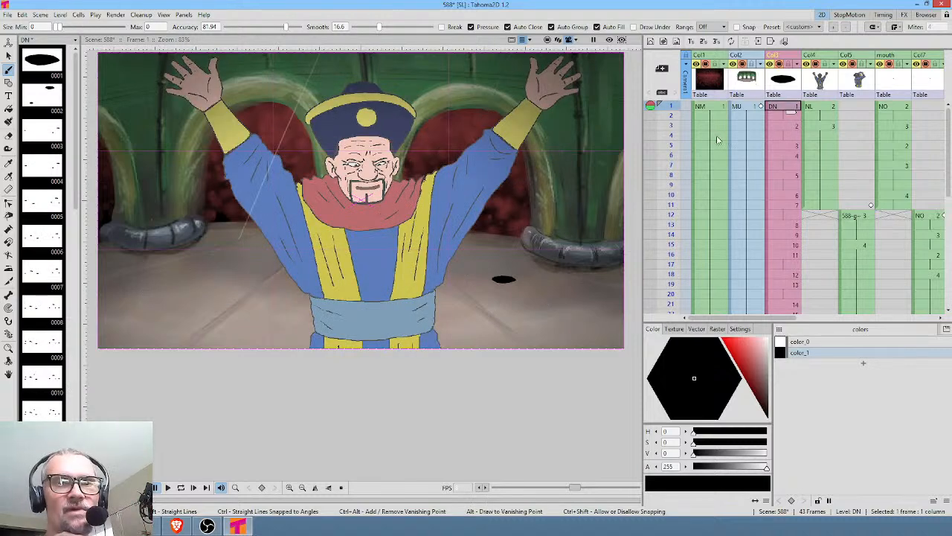
left_click(797, 65)
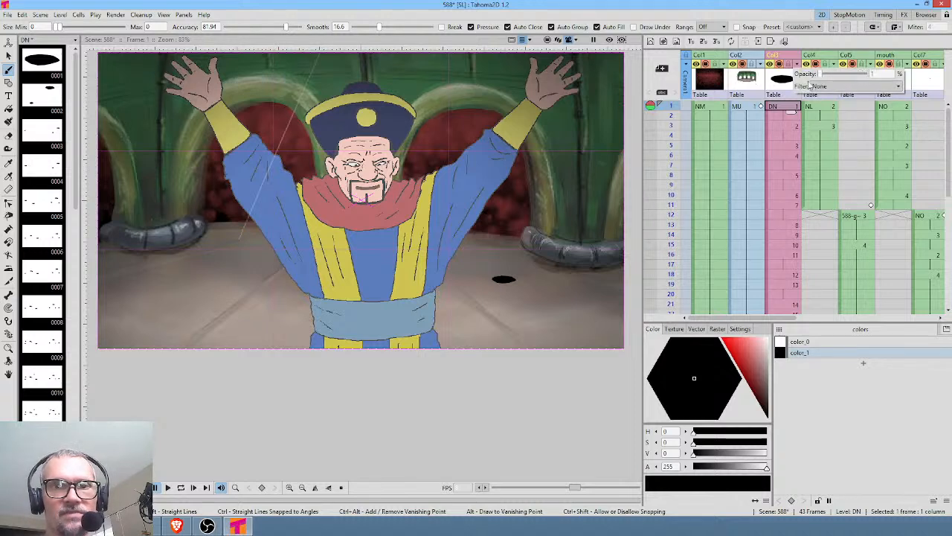
left_click(821, 76)
left_click_drag(823, 83, 830, 77)
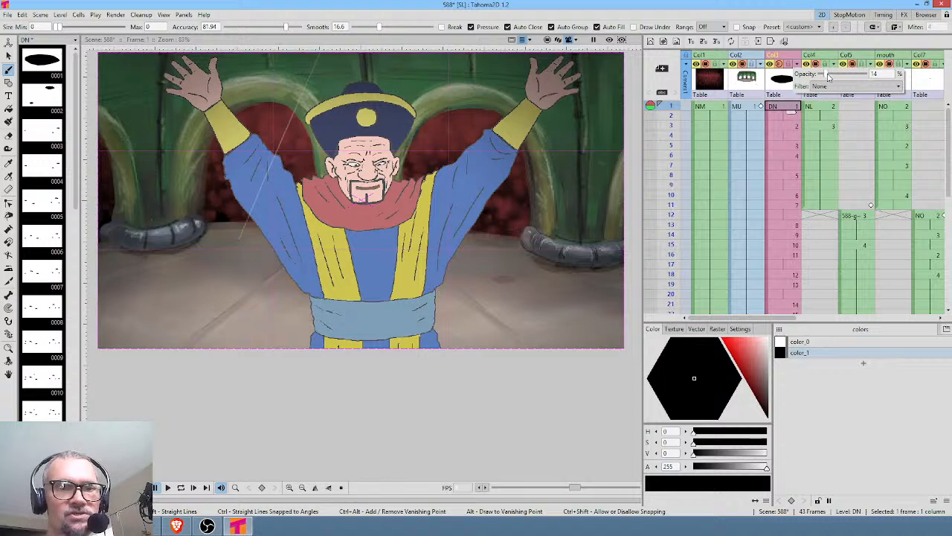
key("ctrl+shift+r")
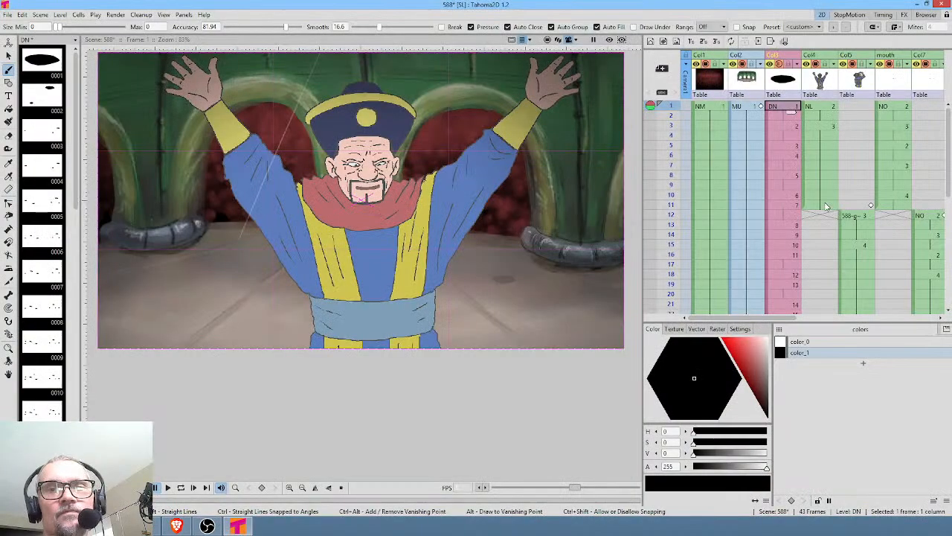
Check the rendered preview of frame 1 with the gradient column selected, and return to the normal working view.
left_click_drag(843, 159, 849, 178)
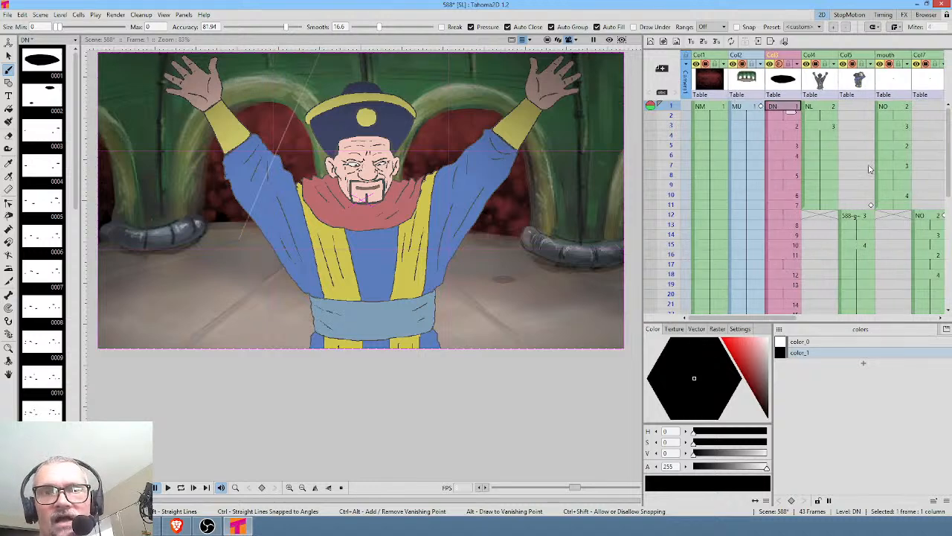
left_click_drag(870, 160, 727, 89)
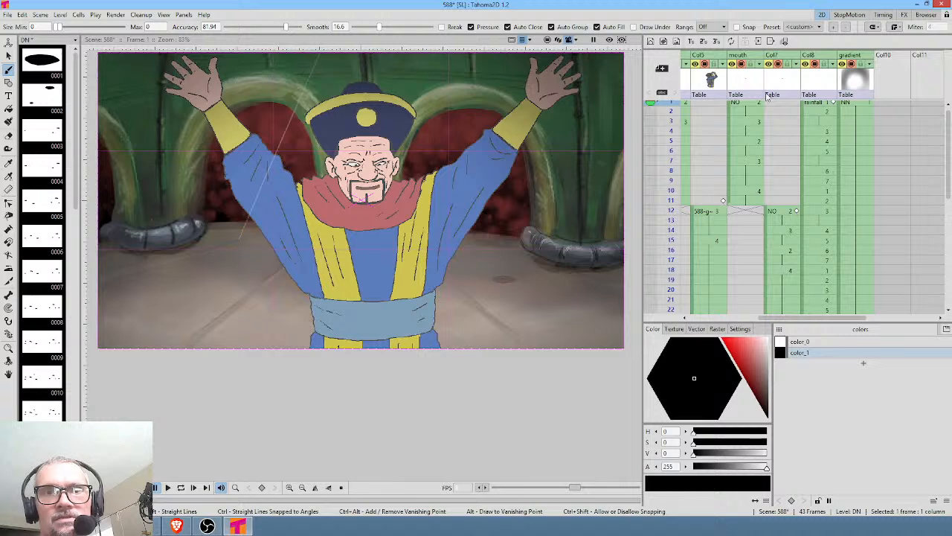
left_click(856, 82)
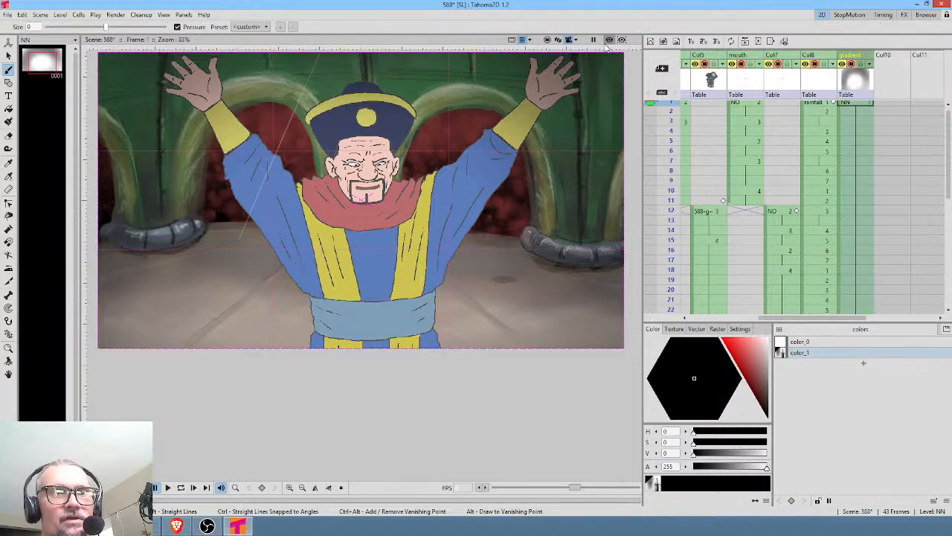
left_click(609, 40)
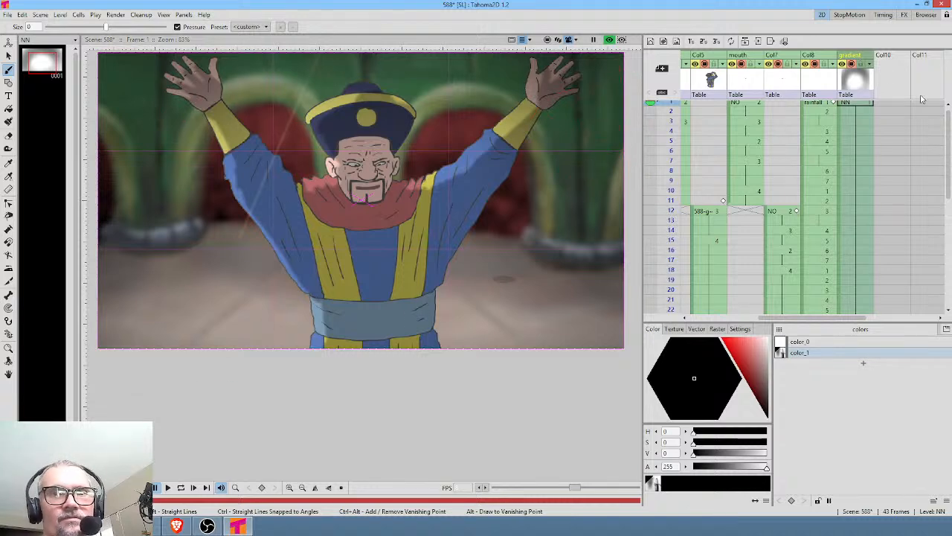
left_click(609, 39)
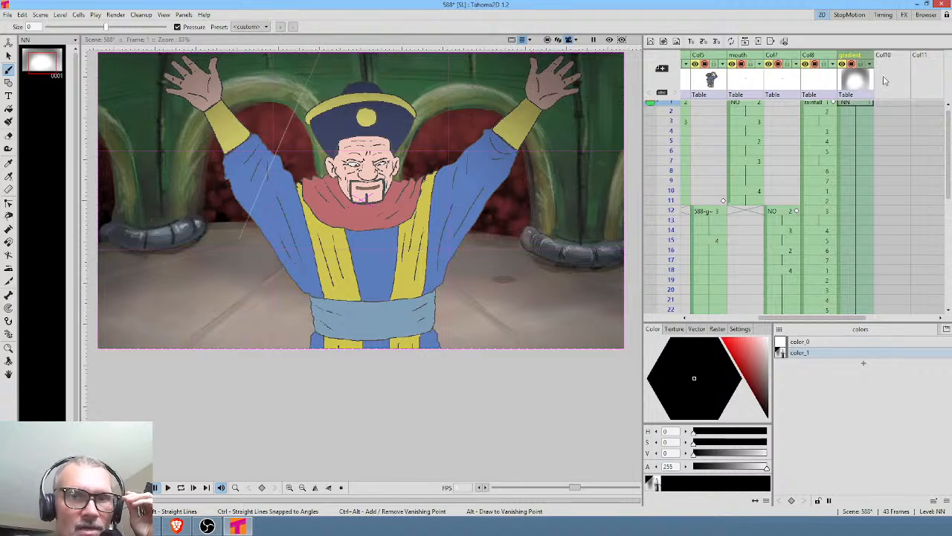
Save scene 588 together with all its levels.
left_click(854, 104)
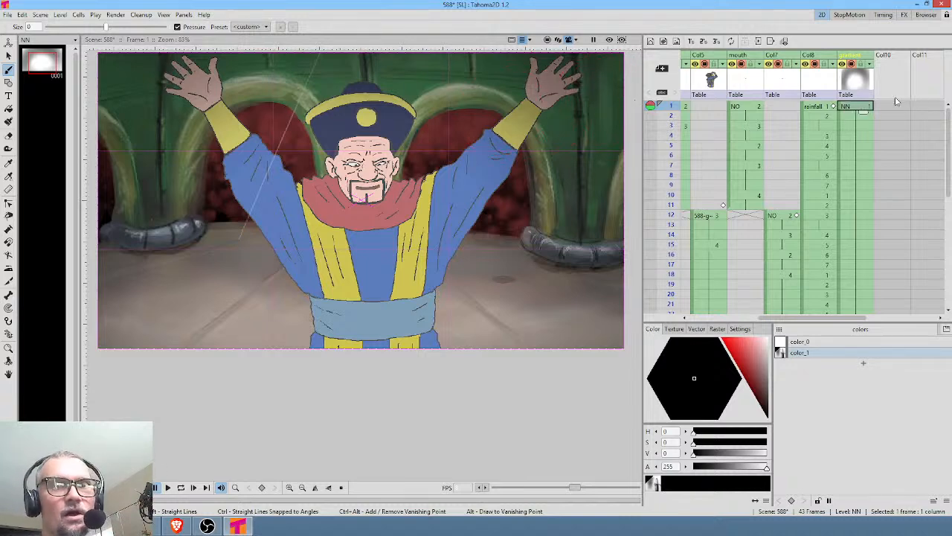
left_click(863, 82)
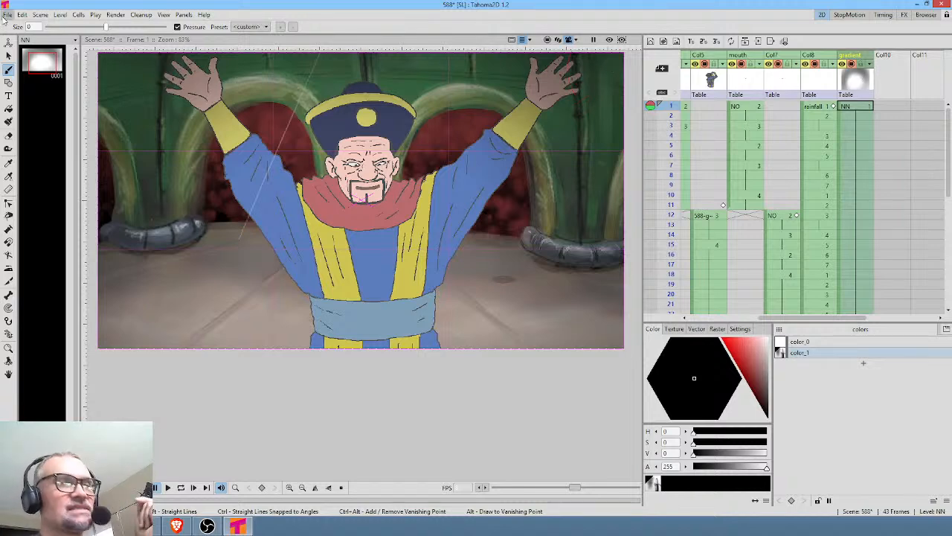
left_click(5, 15)
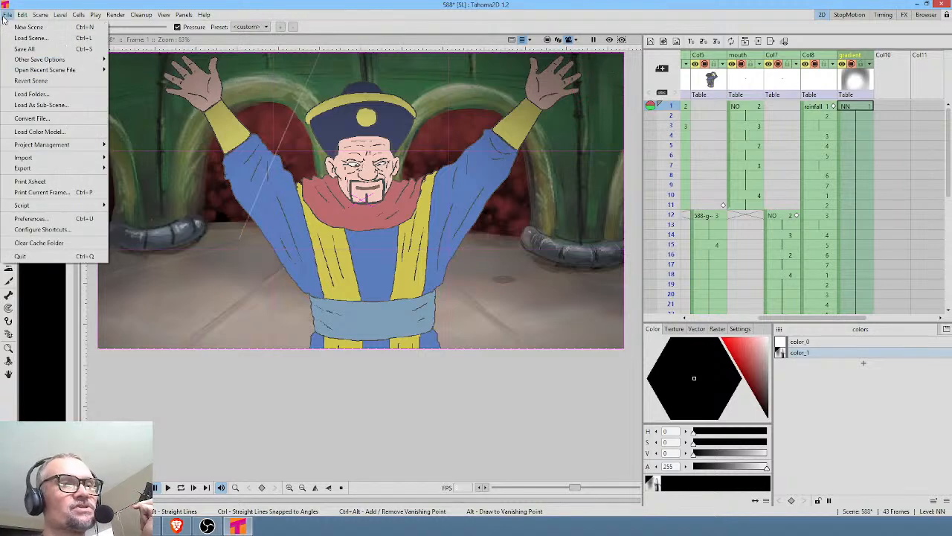
left_click(15, 50)
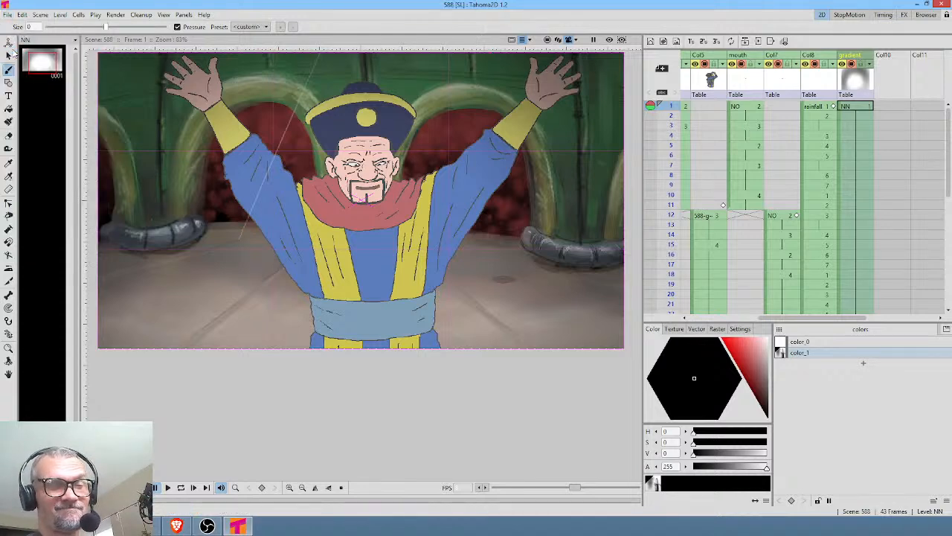